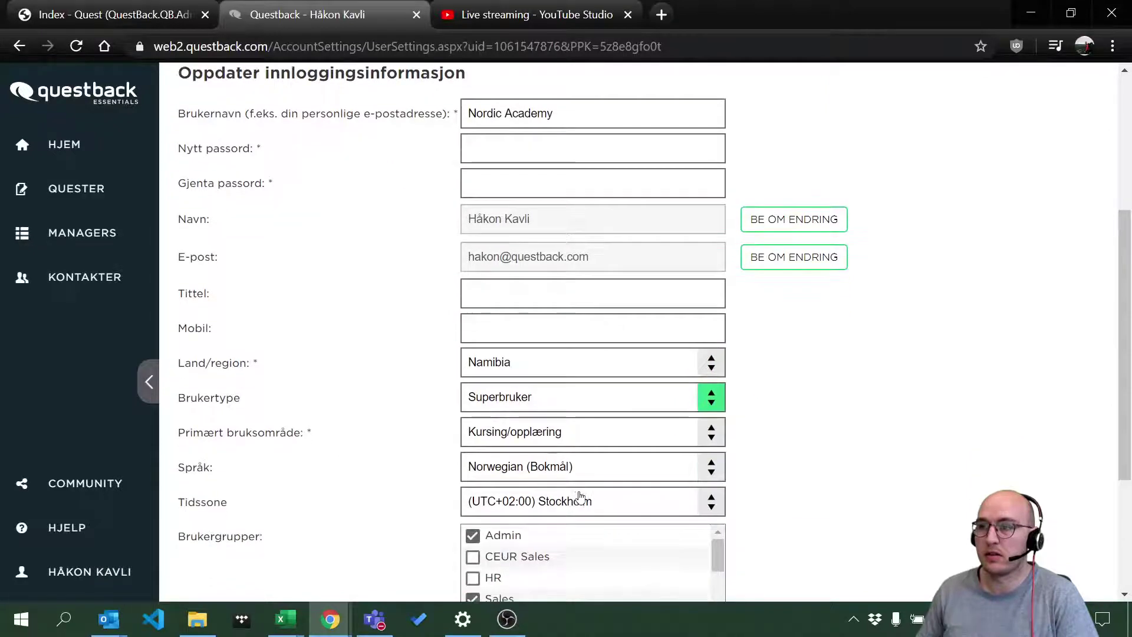
Try to switch the user language to English and go back to the home page.
{"action": "left_click", "coordinate": [610, 465]}
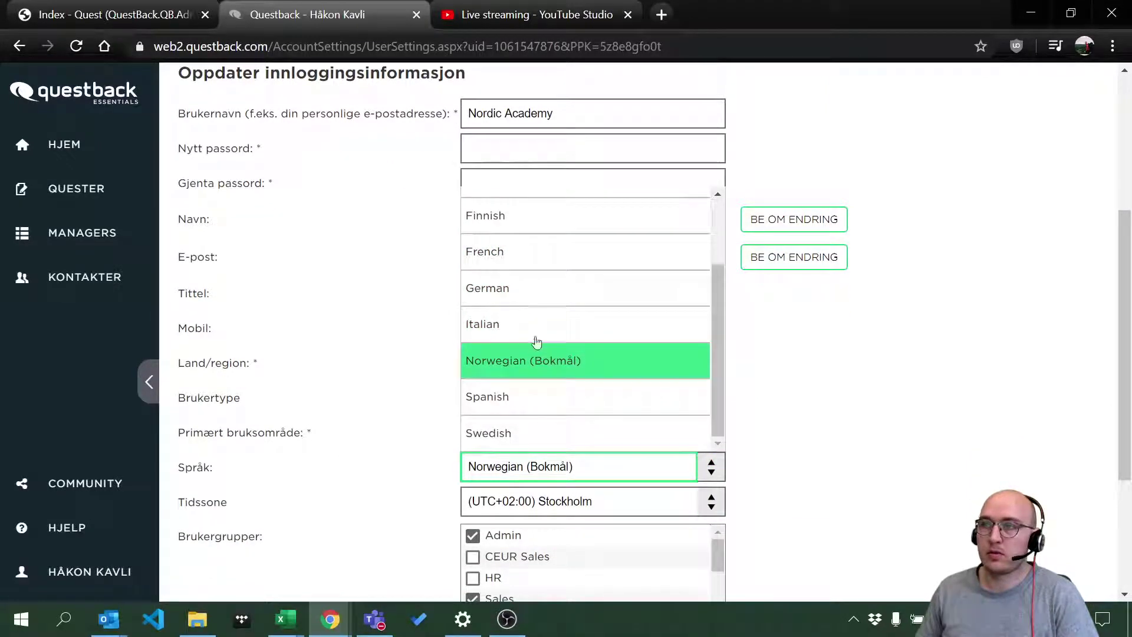
{"action": "scroll", "coordinate": [532, 352], "scroll_direction": "up", "scroll_amount": 2}
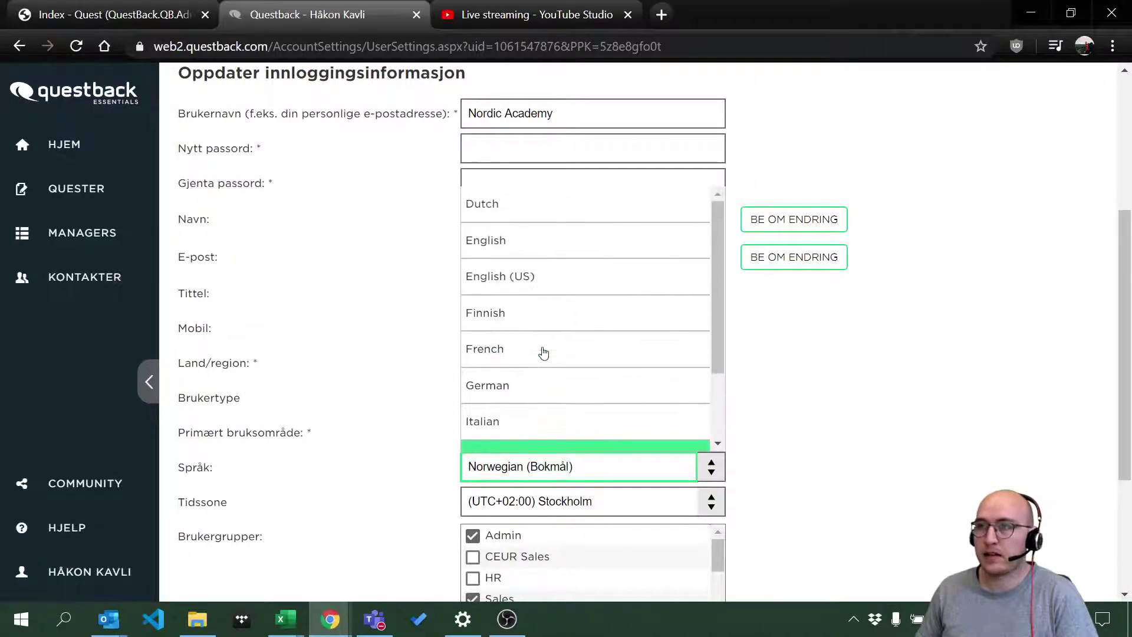
{"action": "left_click", "coordinate": [521, 240]}
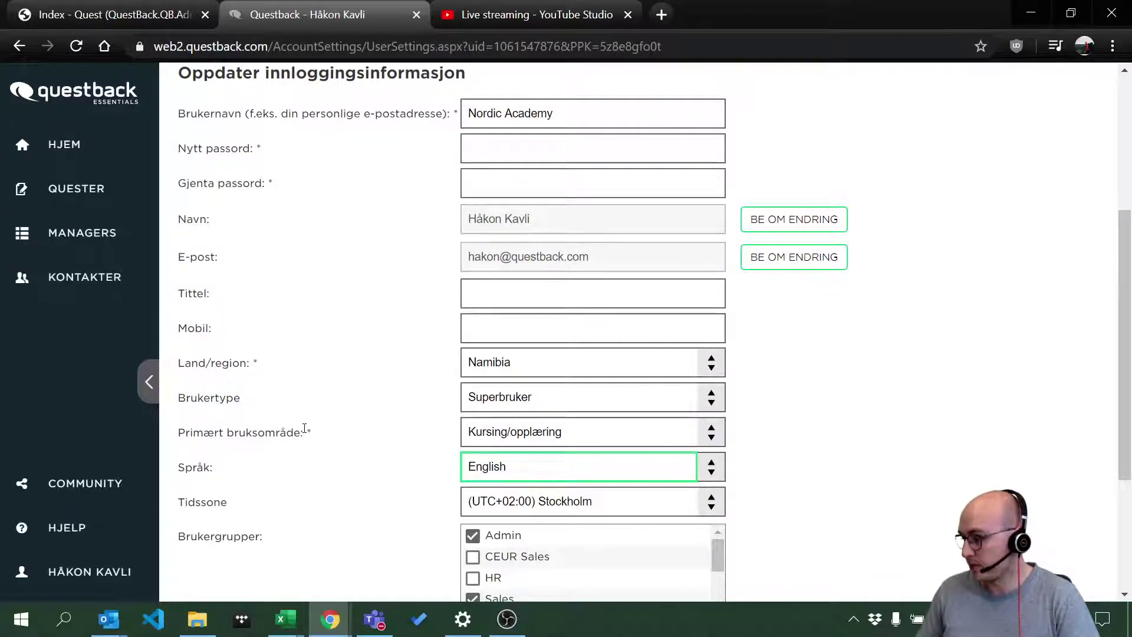
{"action": "scroll", "coordinate": [354, 428], "scroll_direction": "up", "scroll_amount": 5}
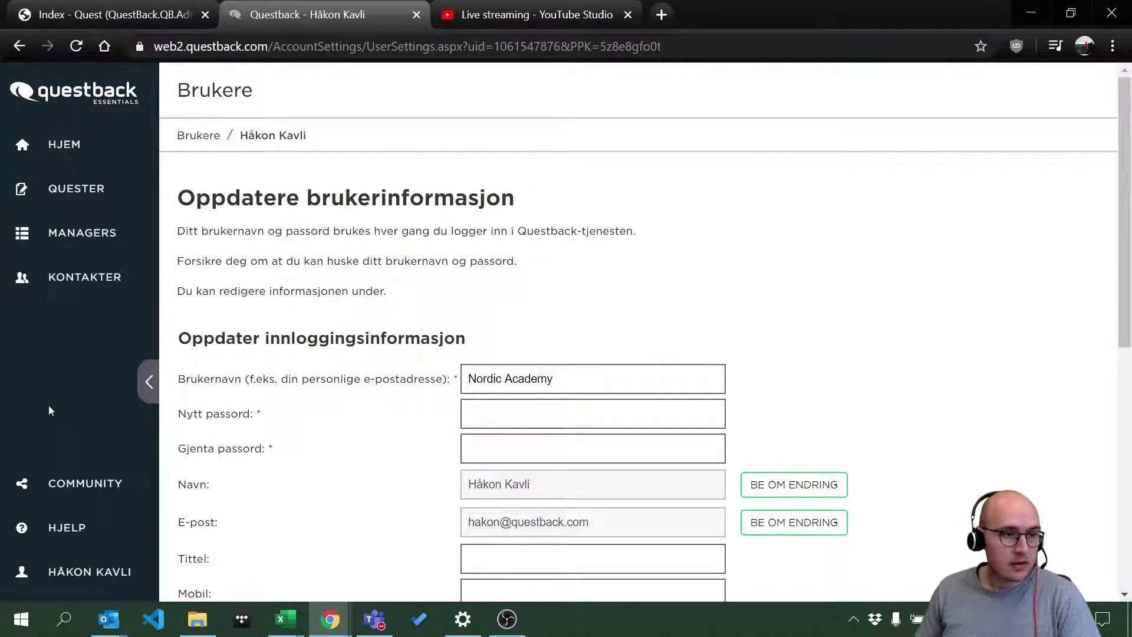
{"action": "left_click", "coordinate": [98, 142]}
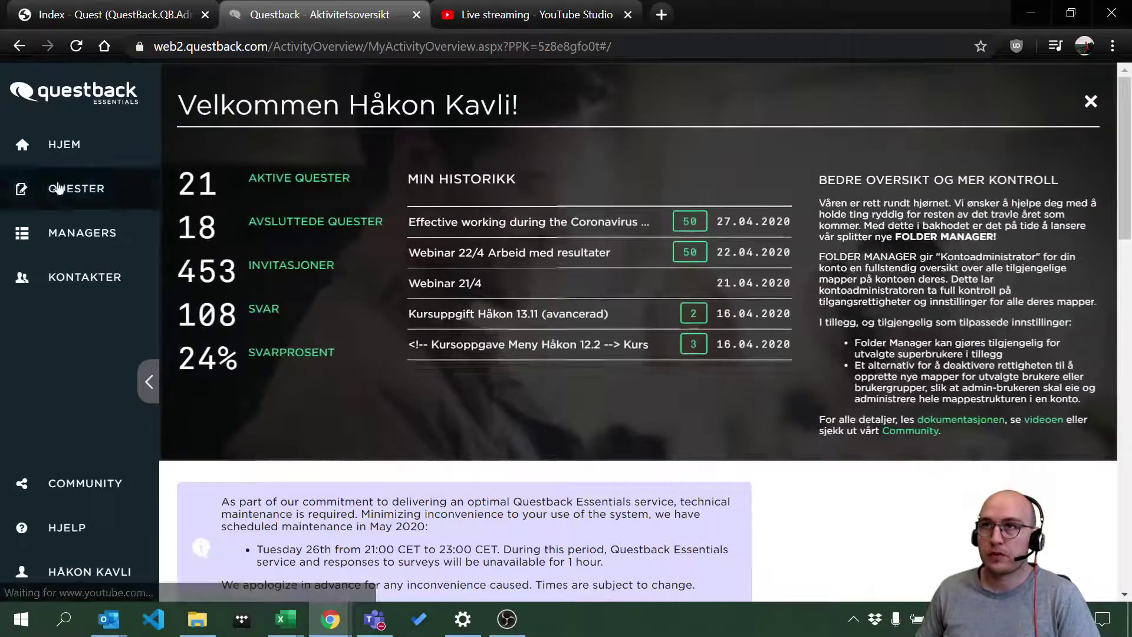
{"action": "scroll", "coordinate": [116, 565], "scroll_direction": "down", "scroll_amount": 4}
{"action": "scroll", "coordinate": [116, 564], "scroll_direction": "up", "scroll_amount": 1}
Open the account's user settings at the language option.
{"action": "left_click", "coordinate": [116, 565]}
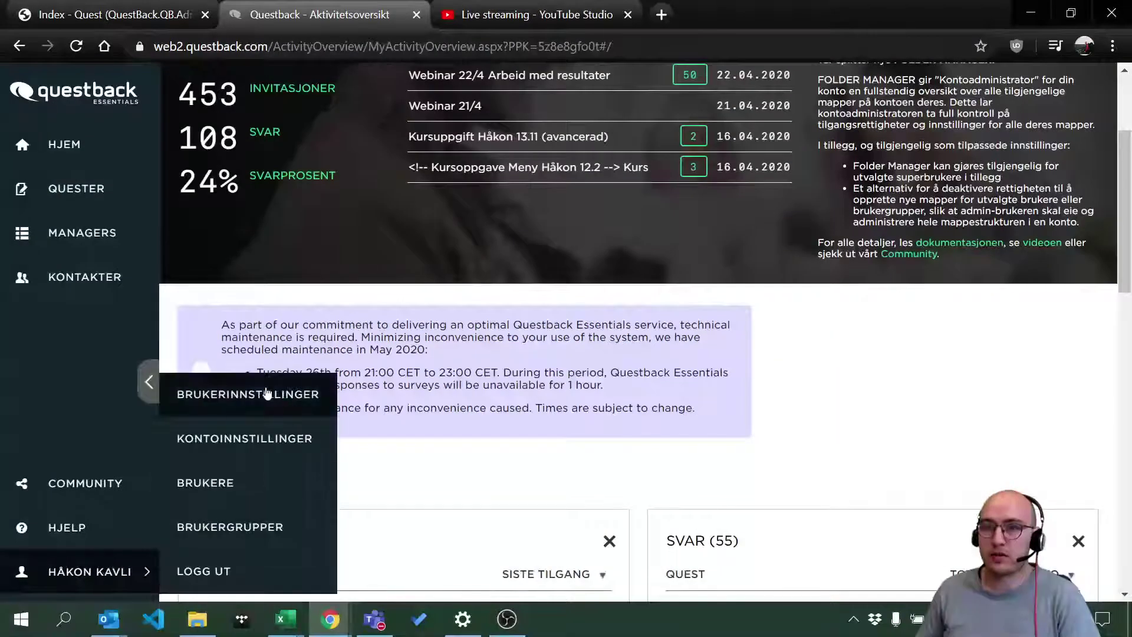
{"action": "left_click", "coordinate": [244, 392]}
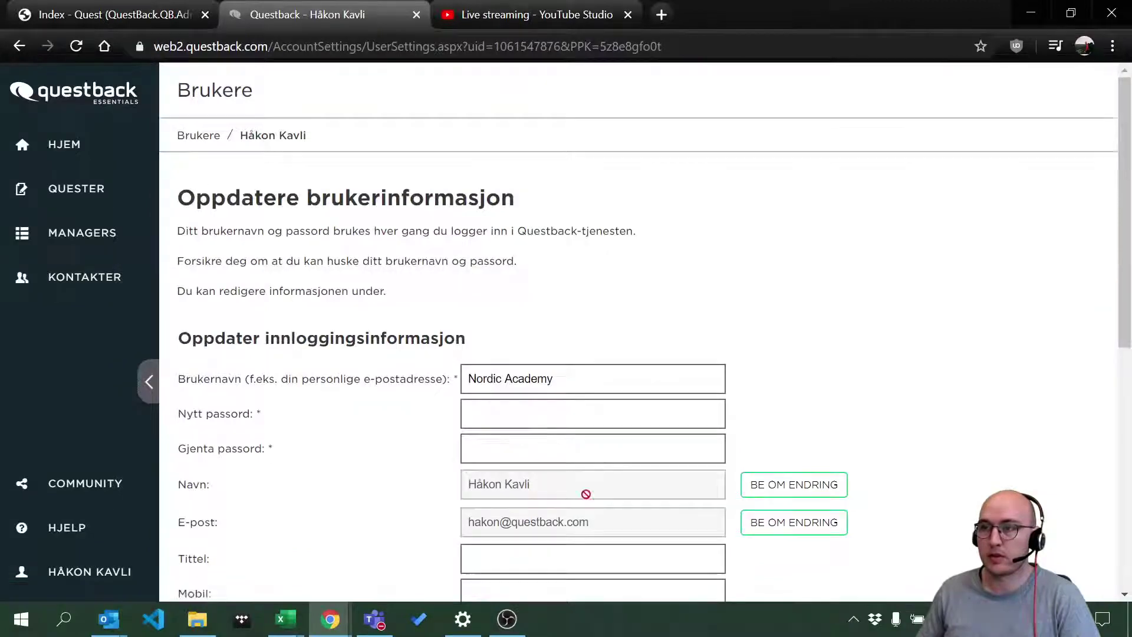
{"action": "scroll", "coordinate": [586, 503], "scroll_direction": "down", "scroll_amount": 4}
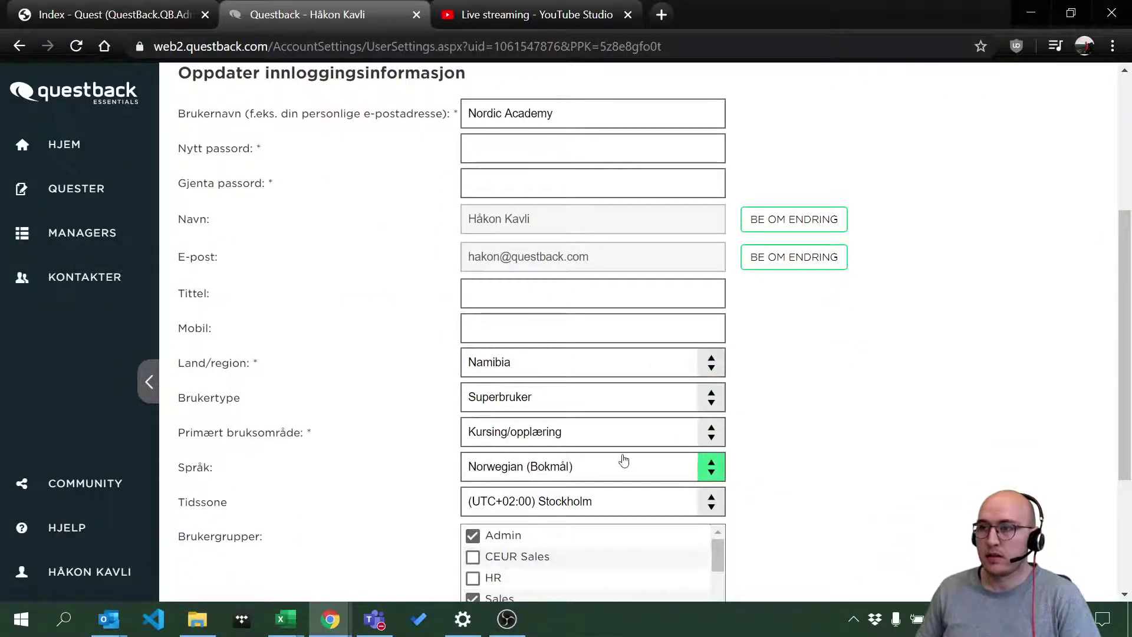
Set the user language to English and save the user settings.
{"action": "left_click", "coordinate": [625, 459]}
{"action": "key", "text": "e"}
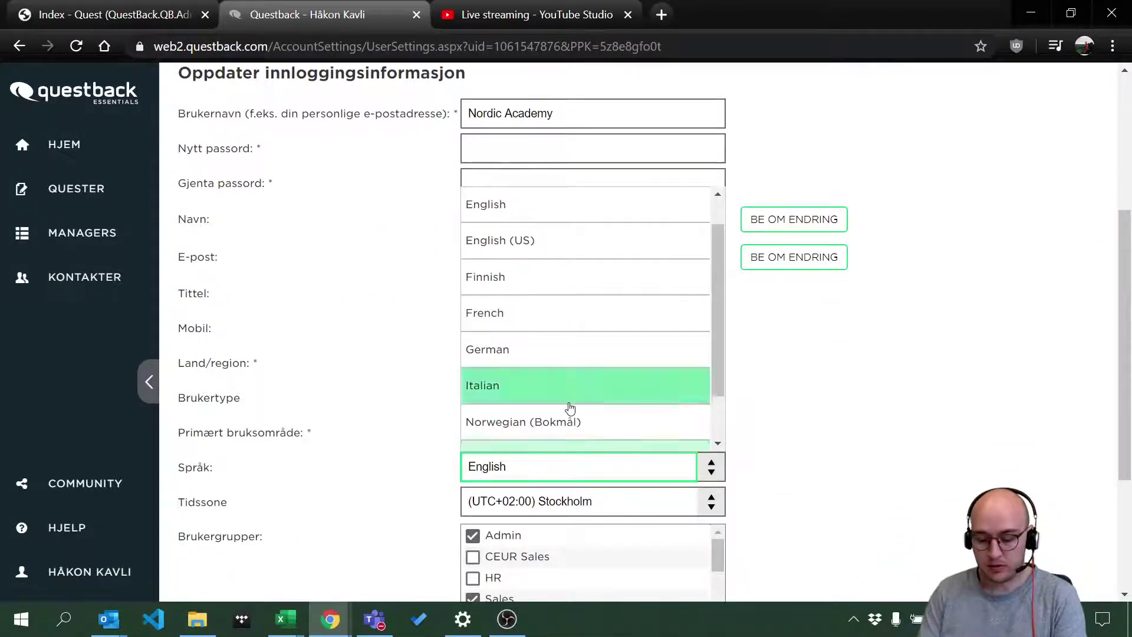
{"action": "key", "text": "n"}
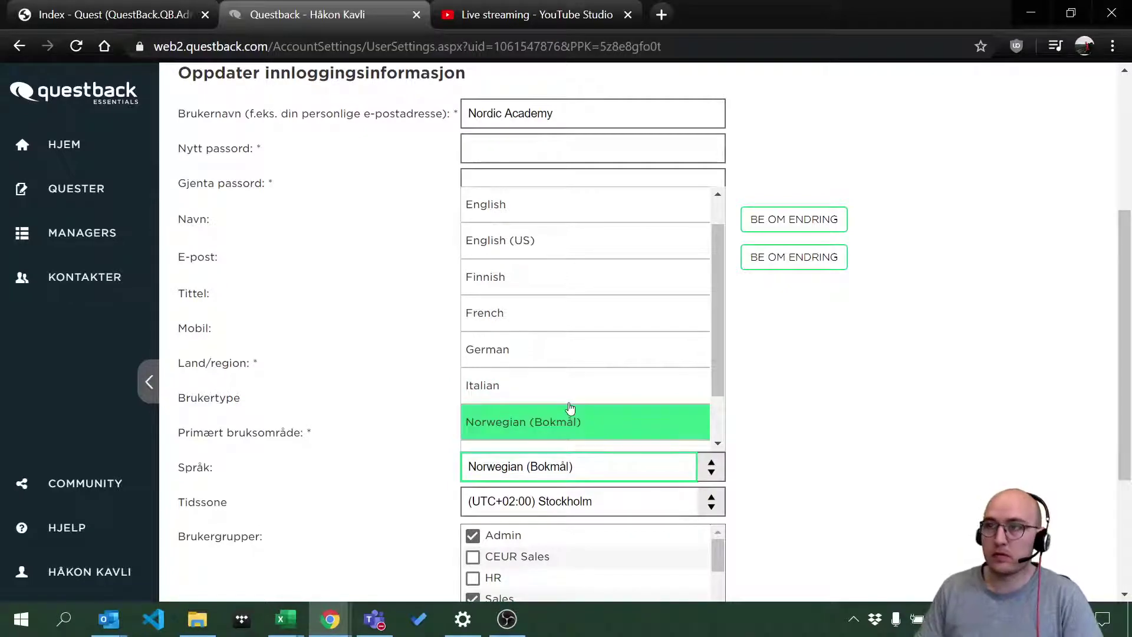
{"action": "key", "text": "Up"}
{"action": "key", "text": "Up"}
{"action": "key", "text": "Up"}
{"action": "key", "text": "Up"}
{"action": "key", "text": "Up"}
{"action": "key", "text": "Up"}
{"action": "key", "text": "Return"}
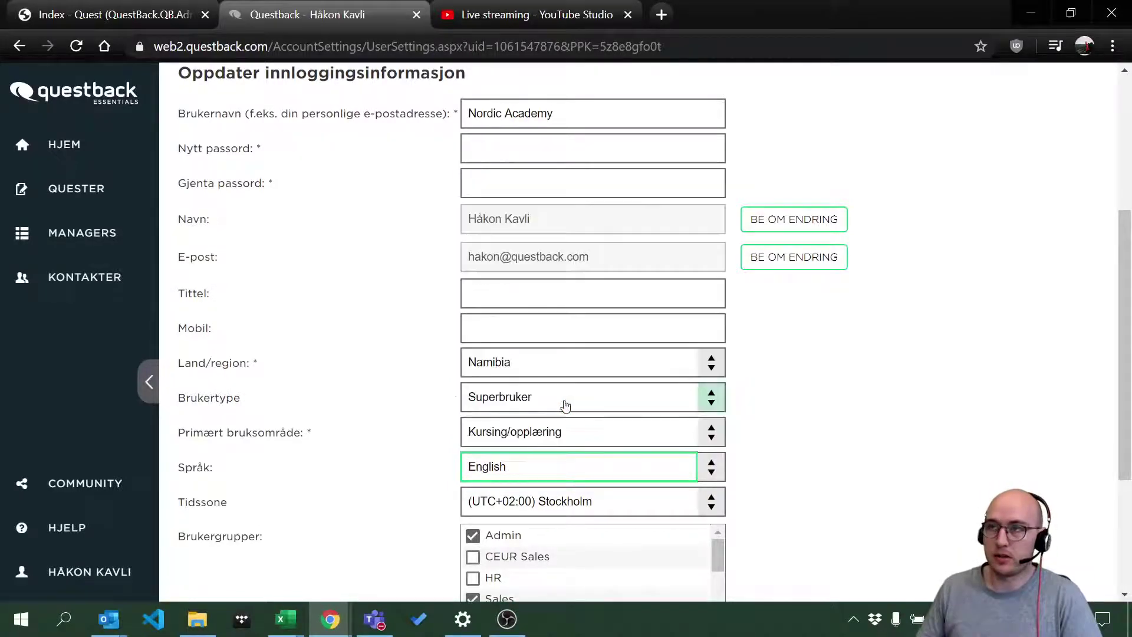
{"action": "scroll", "coordinate": [576, 495], "scroll_direction": "down", "scroll_amount": 4}
{"action": "left_click", "coordinate": [494, 459]}
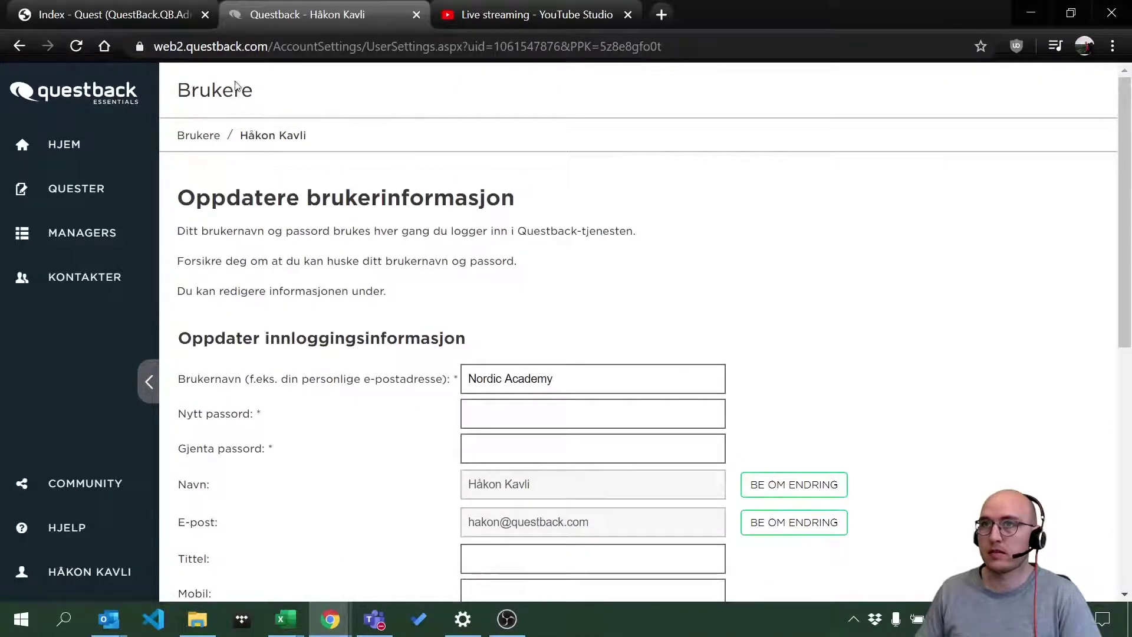
Return to the home page and start creating a new quest.
{"action": "scroll", "coordinate": [432, 392], "scroll_direction": "down", "scroll_amount": 8}
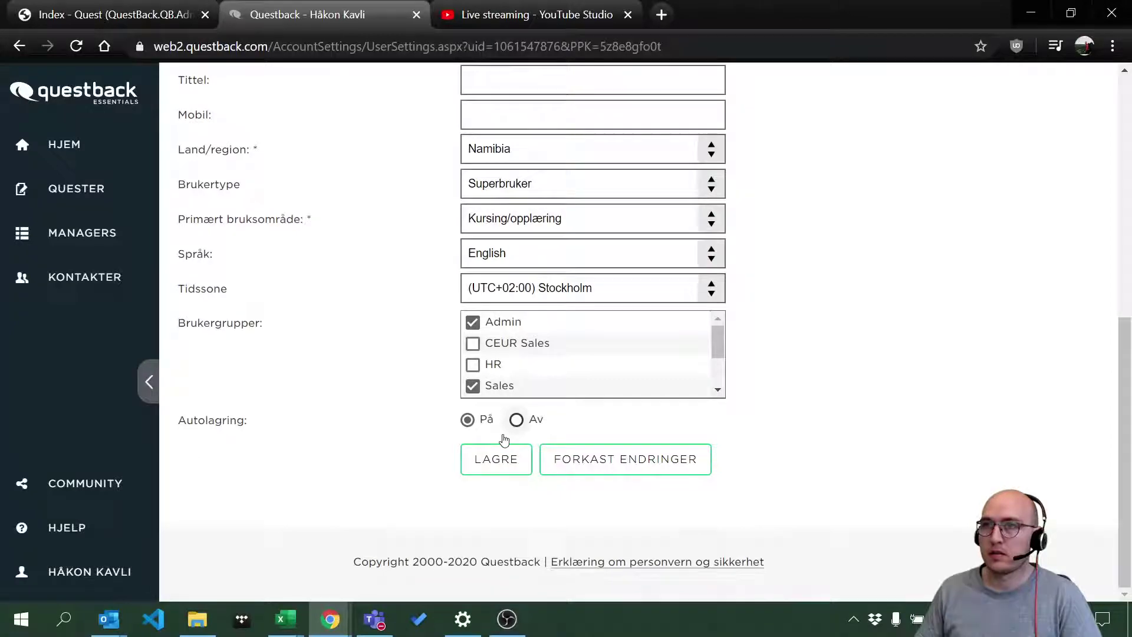
{"action": "scroll", "coordinate": [188, 314], "scroll_direction": "up", "scroll_amount": 8}
{"action": "left_click", "coordinate": [63, 144]}
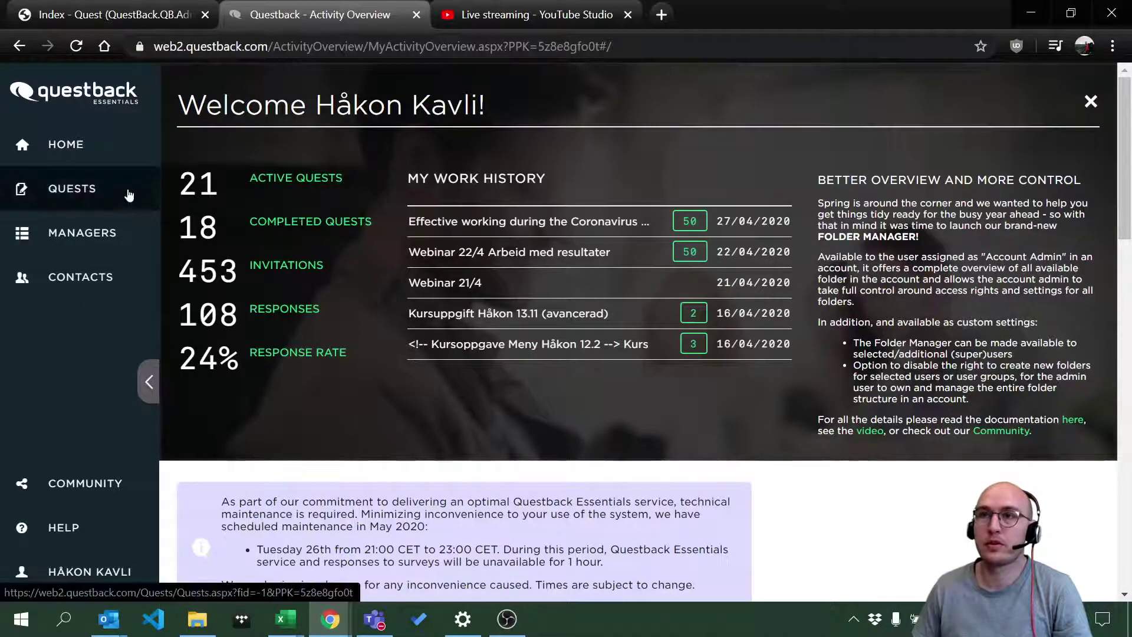
{"action": "scroll", "coordinate": [281, 411], "scroll_direction": "down", "scroll_amount": 5}
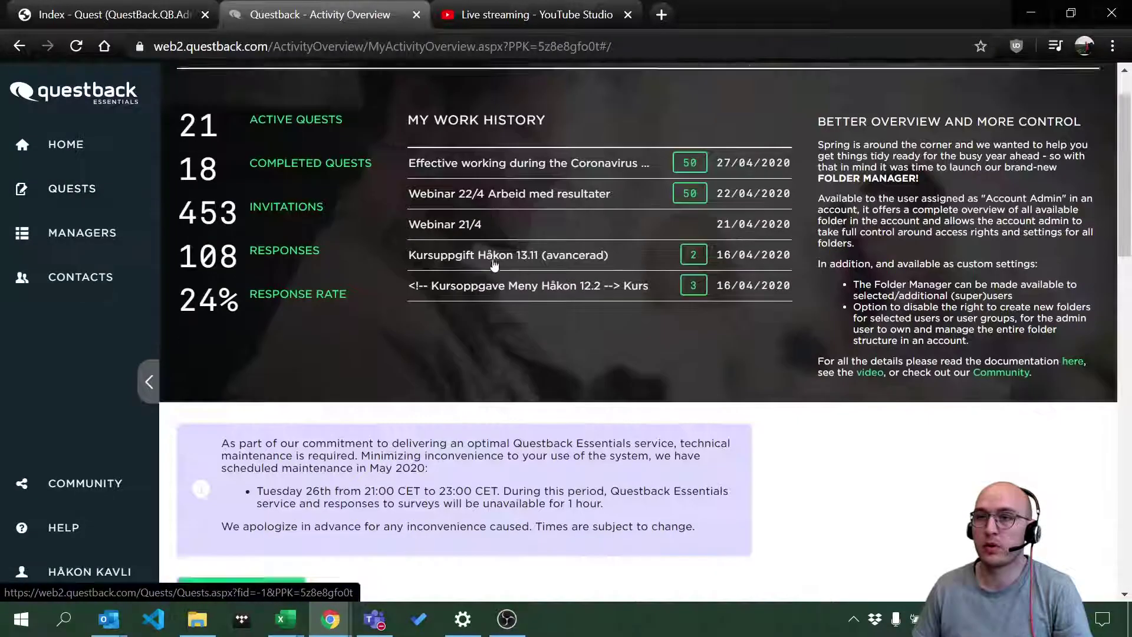
{"action": "left_click", "coordinate": [274, 386]}
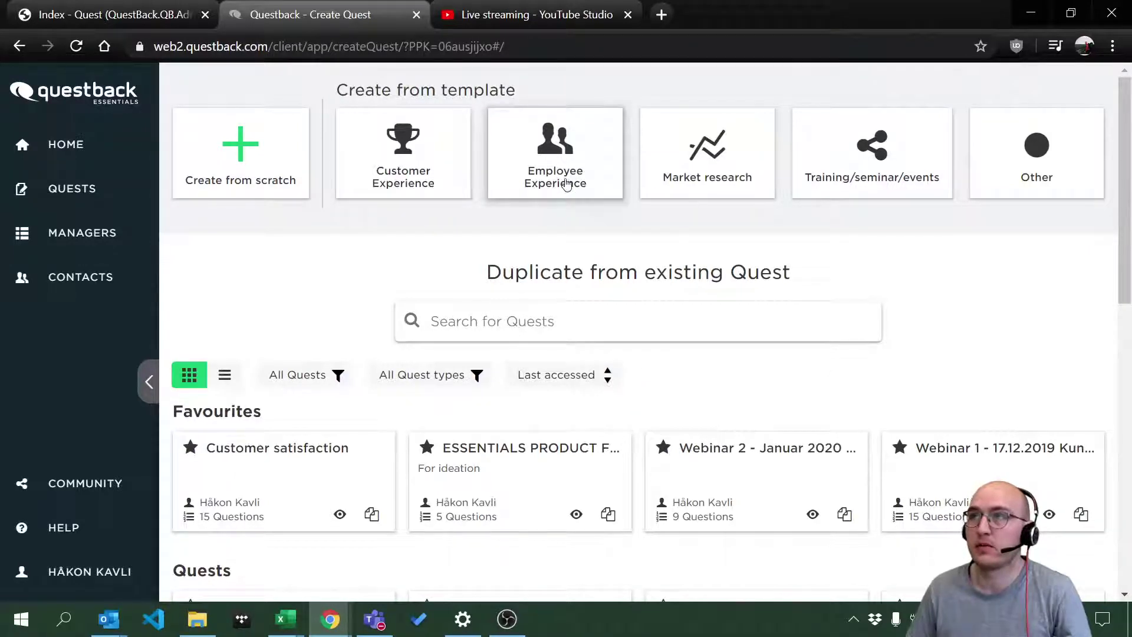
Browse the Employee Experience templates and open the Health & well-being for remote workers template.
{"action": "left_click", "coordinate": [566, 184]}
{"action": "scroll", "coordinate": [634, 268], "scroll_direction": "down", "scroll_amount": 2}
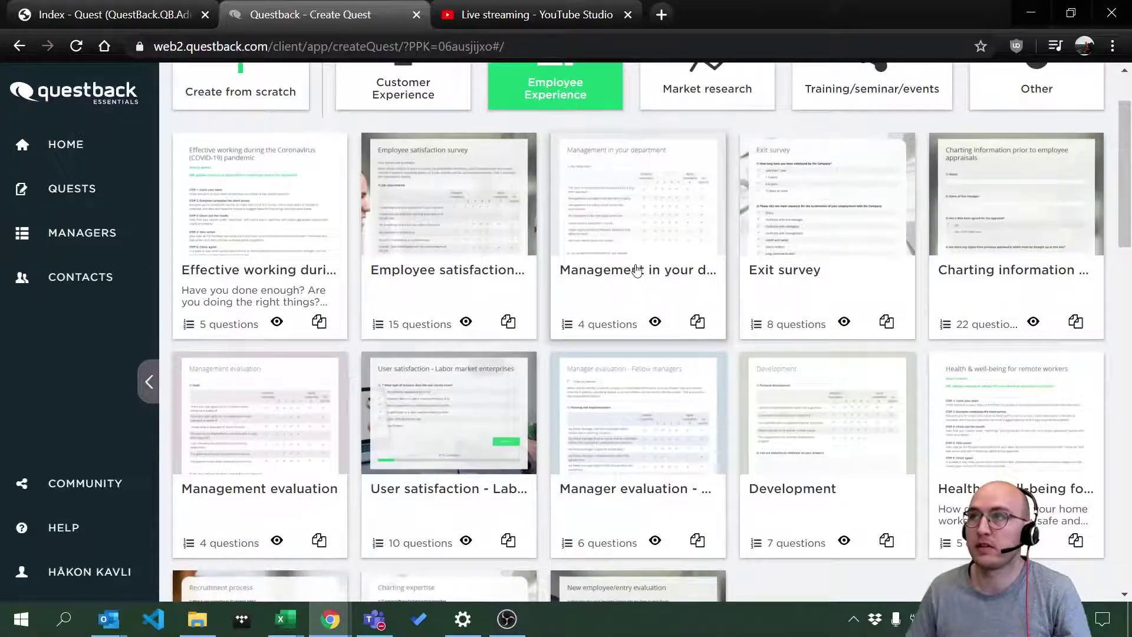
{"action": "scroll", "coordinate": [636, 270], "scroll_direction": "down", "scroll_amount": 5}
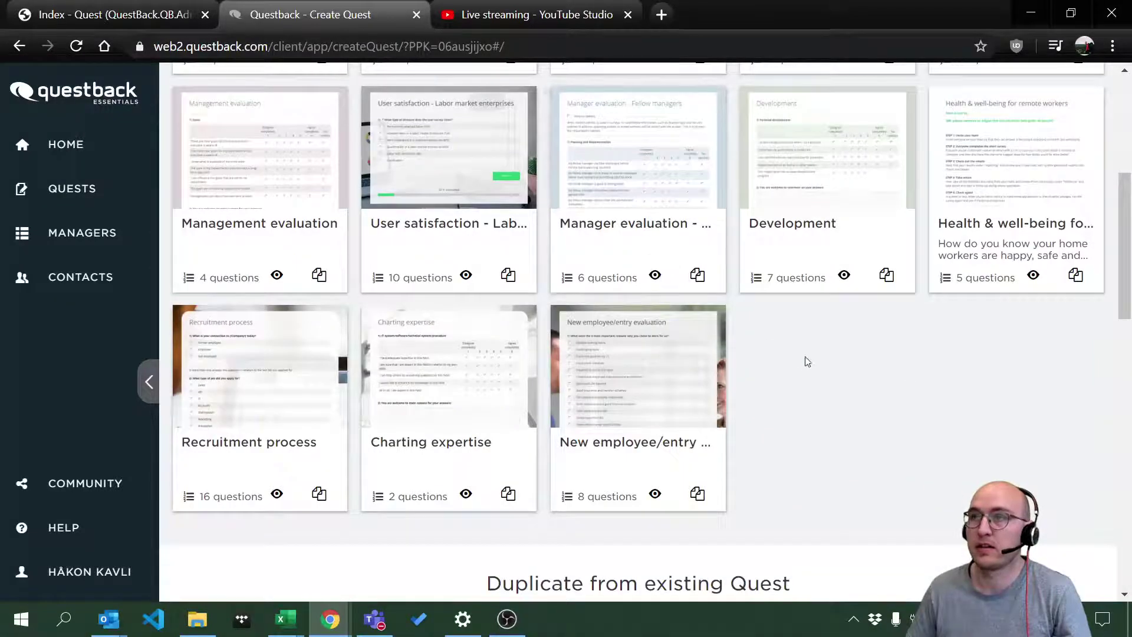
{"action": "scroll", "coordinate": [807, 358], "scroll_direction": "up", "scroll_amount": 6}
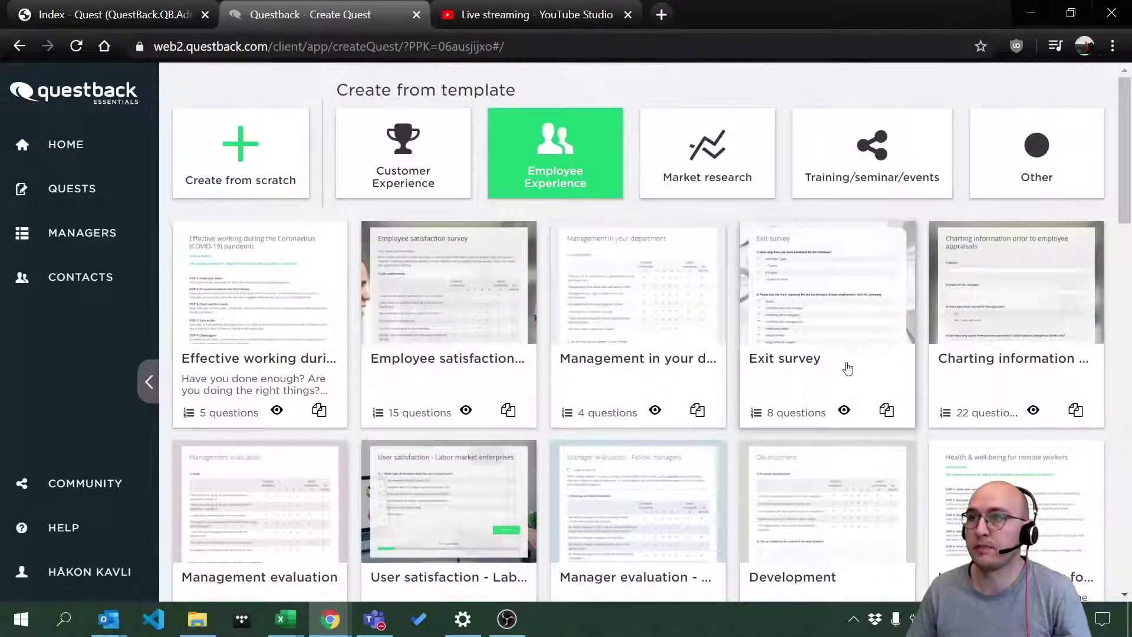
{"action": "scroll", "coordinate": [940, 363], "scroll_direction": "down", "scroll_amount": 3}
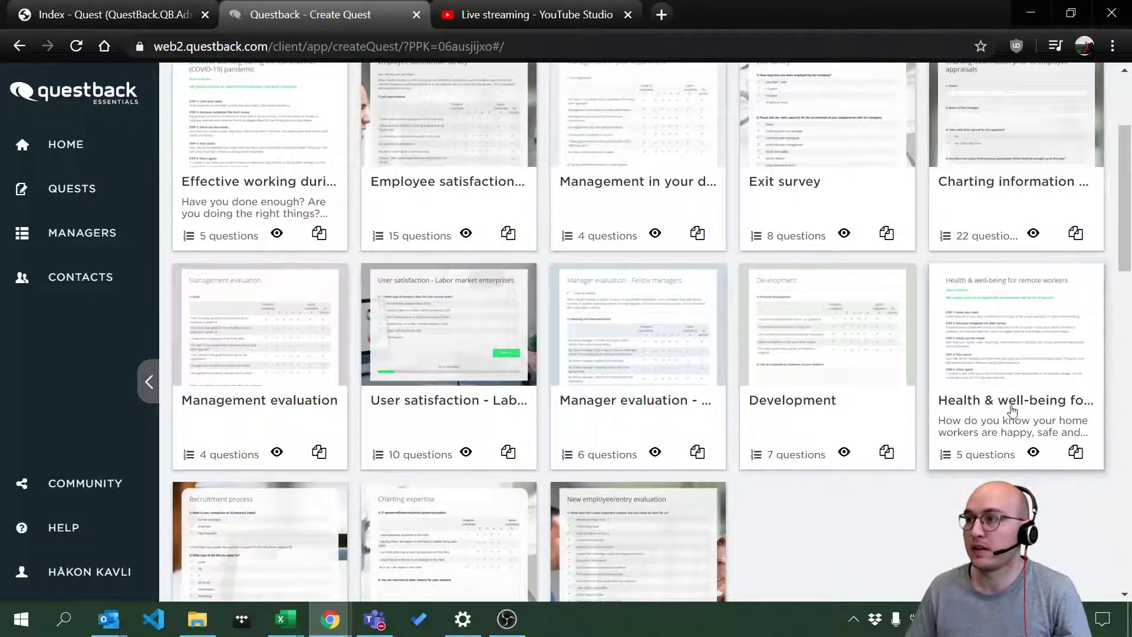
{"action": "left_click", "coordinate": [1014, 401]}
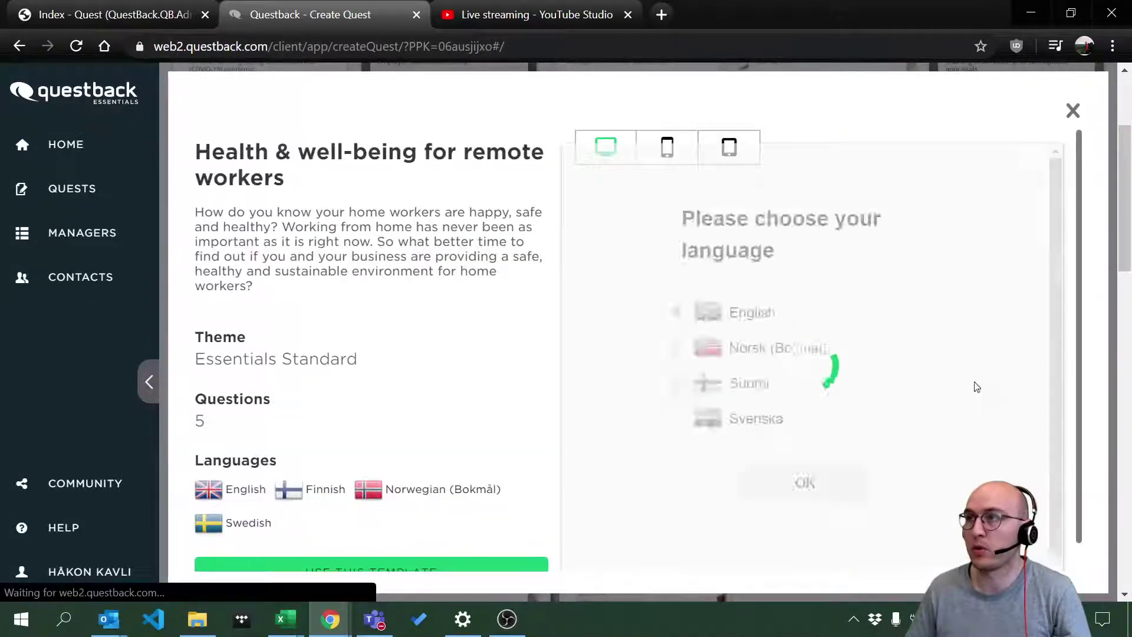
Preview the template's survey in English and read through its introduction and Mindset questions.
{"action": "scroll", "coordinate": [448, 288], "scroll_direction": "down", "scroll_amount": 1}
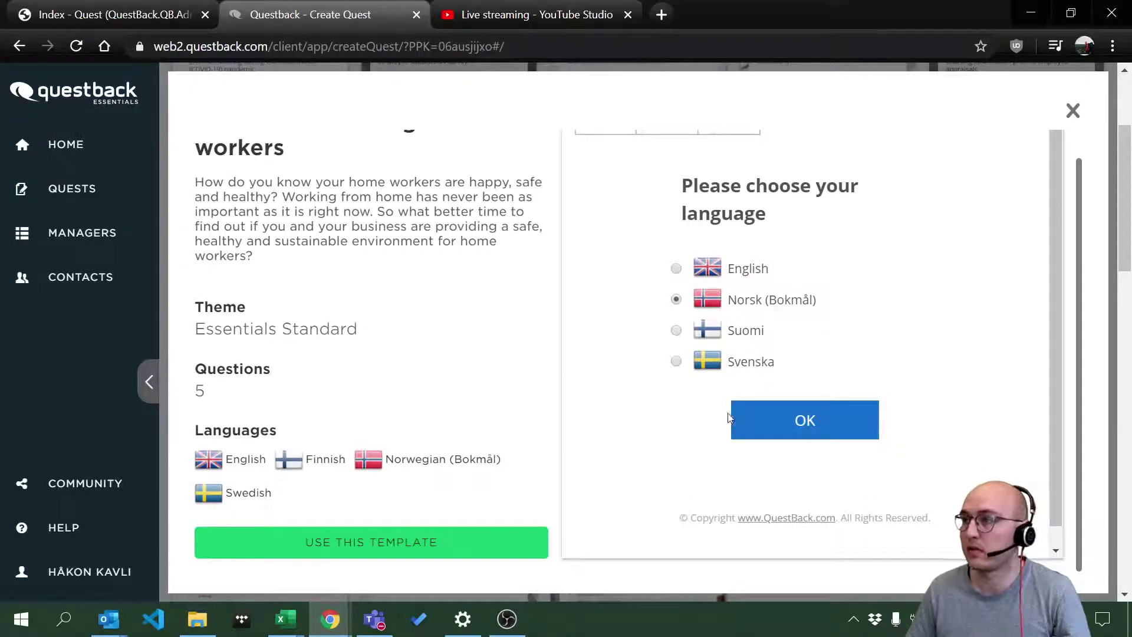
{"action": "scroll", "coordinate": [807, 412], "scroll_direction": "up", "scroll_amount": 1}
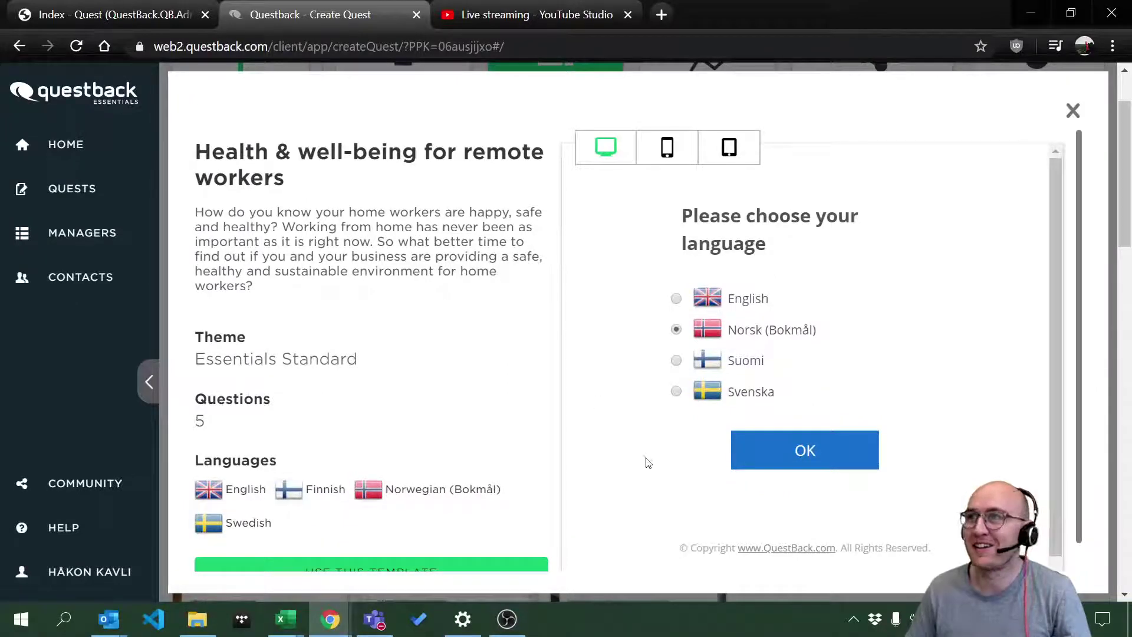
{"action": "scroll", "coordinate": [644, 462], "scroll_direction": "down", "scroll_amount": 1}
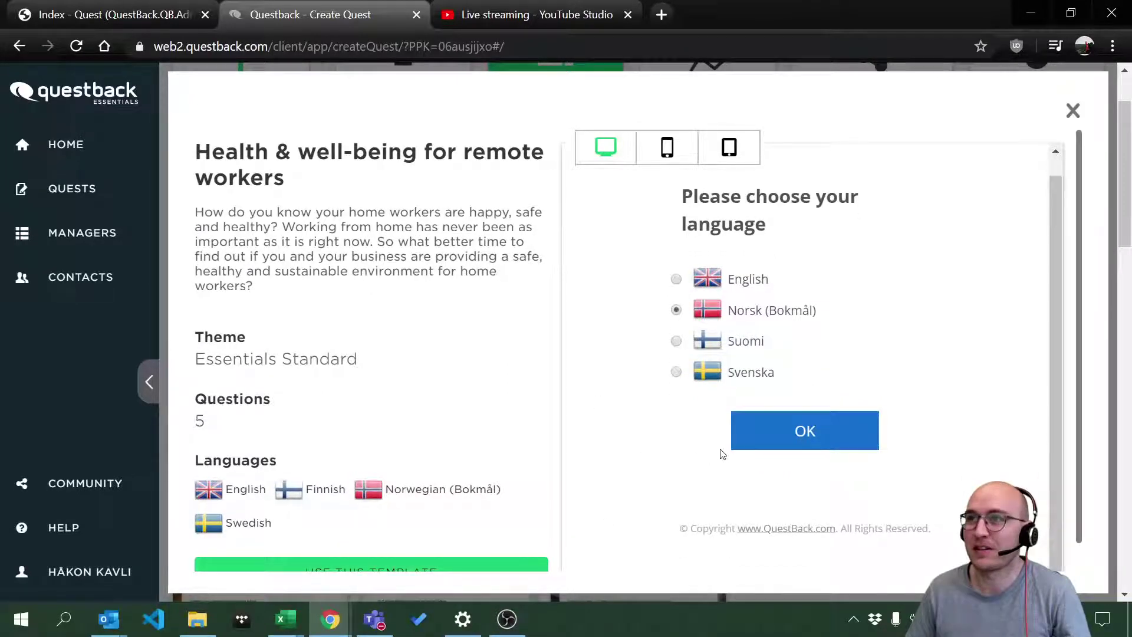
{"action": "scroll", "coordinate": [522, 480], "scroll_direction": "down", "scroll_amount": 1}
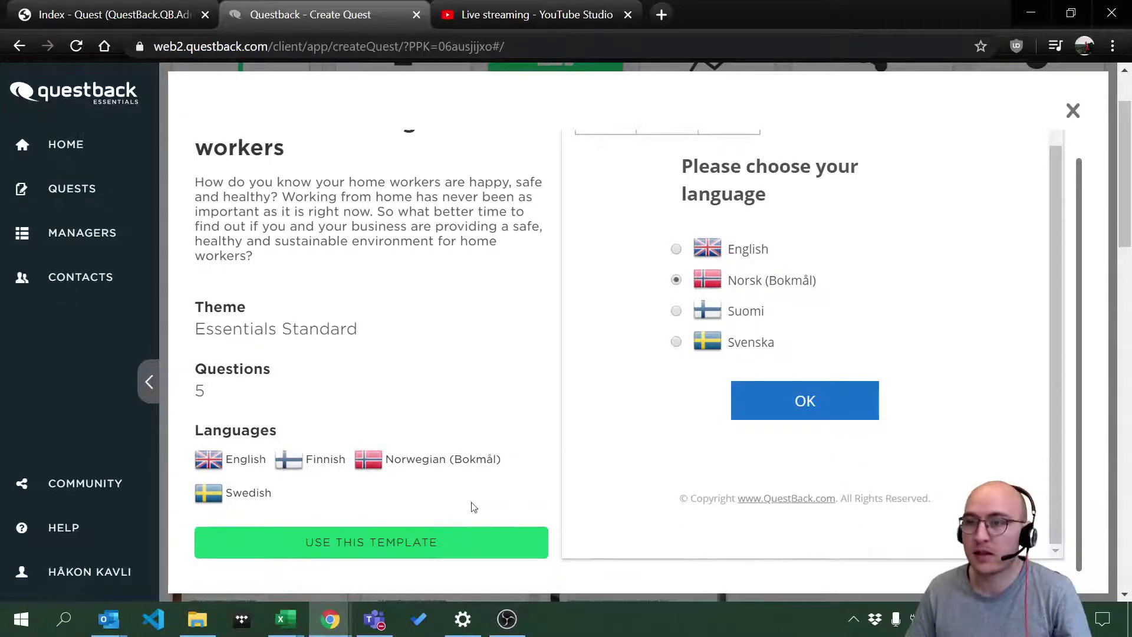
{"action": "scroll", "coordinate": [779, 403], "scroll_direction": "up", "scroll_amount": 1}
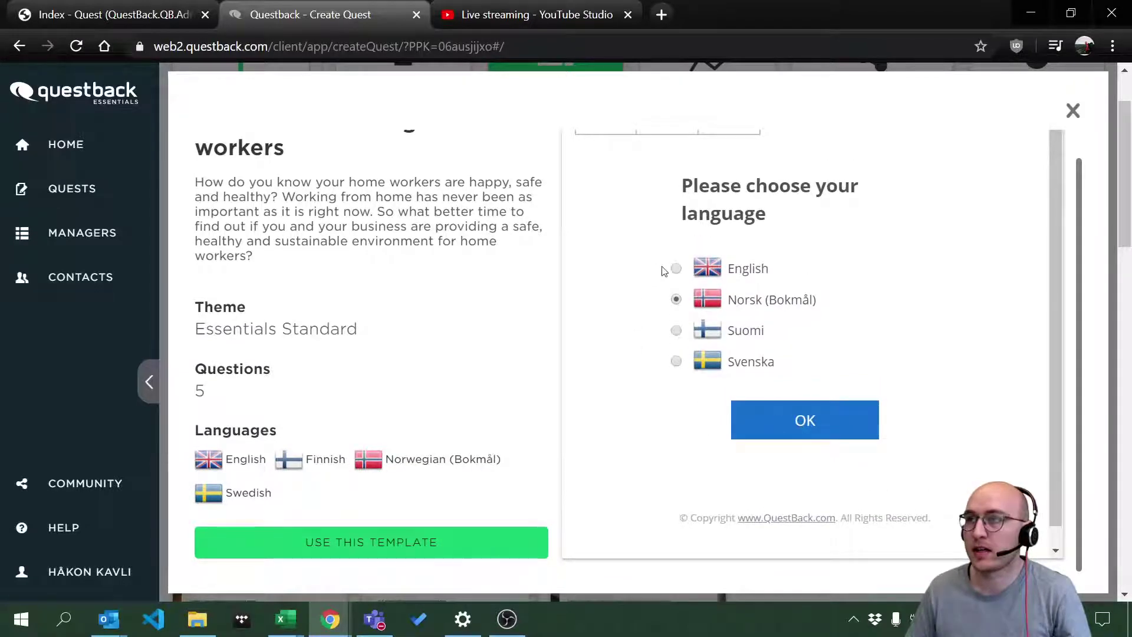
{"action": "left_click", "coordinate": [808, 428]}
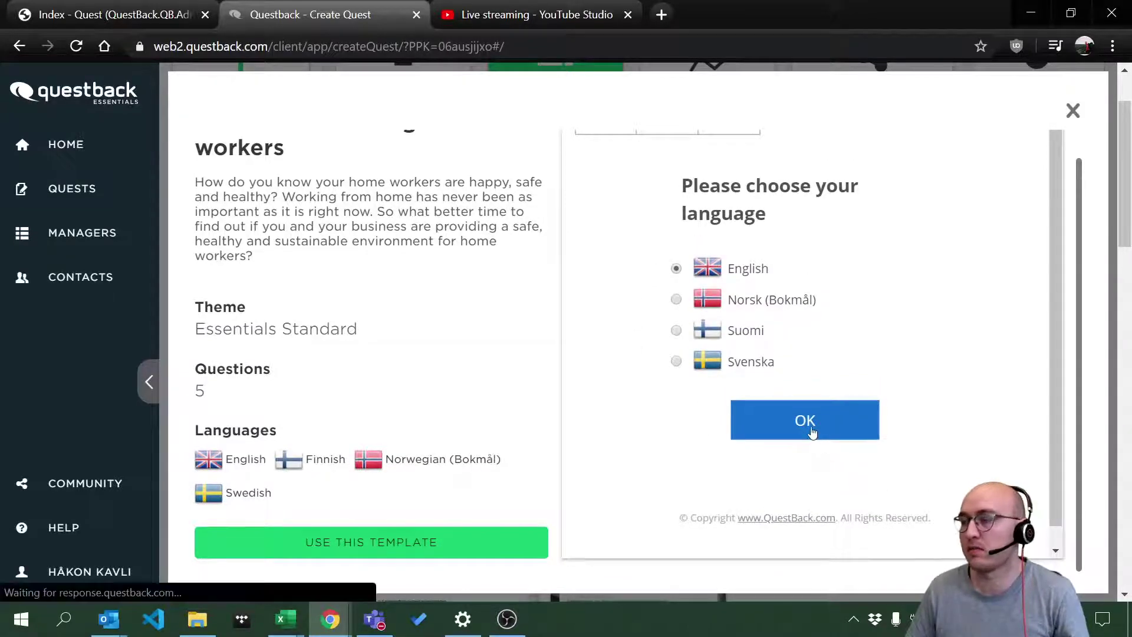
{"action": "scroll", "coordinate": [770, 386], "scroll_direction": "down", "scroll_amount": 10}
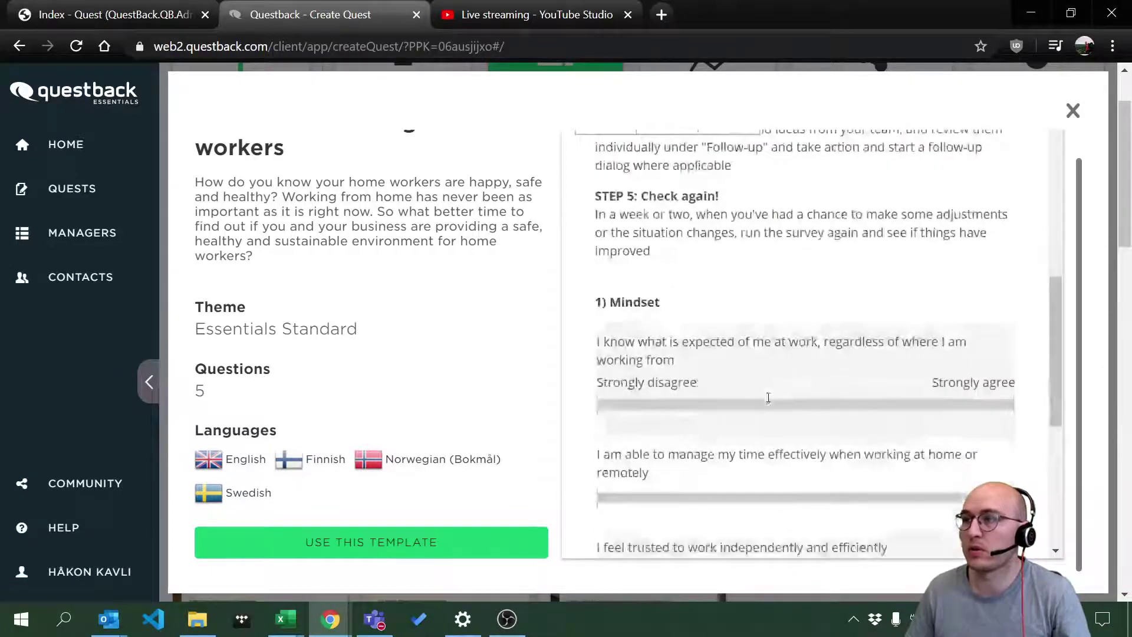
{"action": "scroll", "coordinate": [857, 349], "scroll_direction": "down", "scroll_amount": 3}
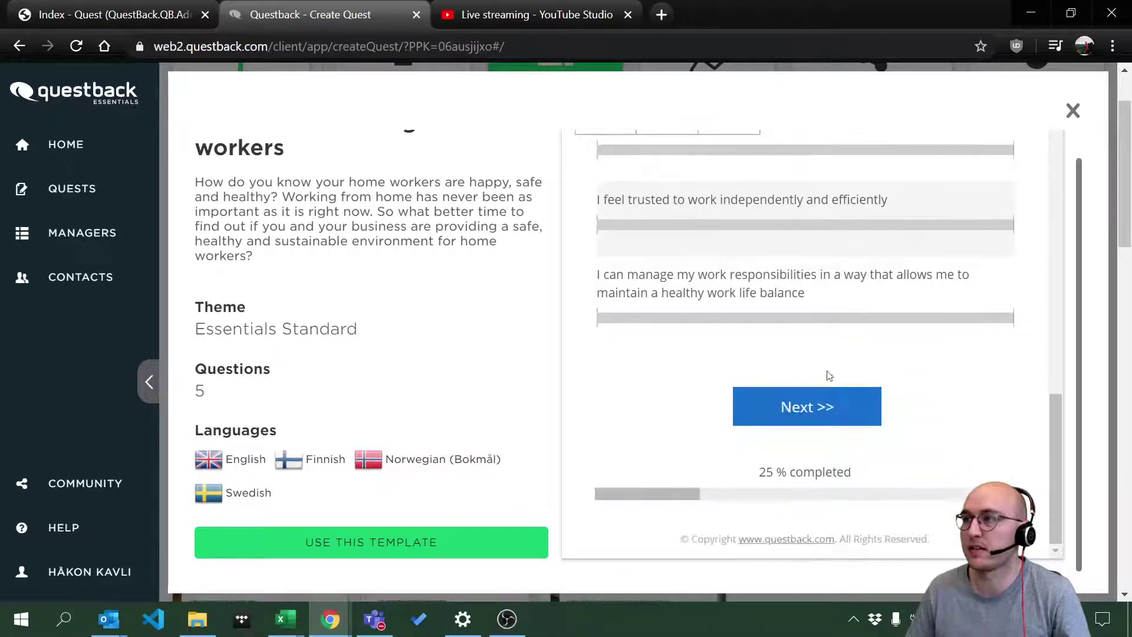
Create a quest from this template in the Private Folder, titled "Beutiful reports: Health & well-being for remote workers".
{"action": "left_click", "coordinate": [380, 545]}
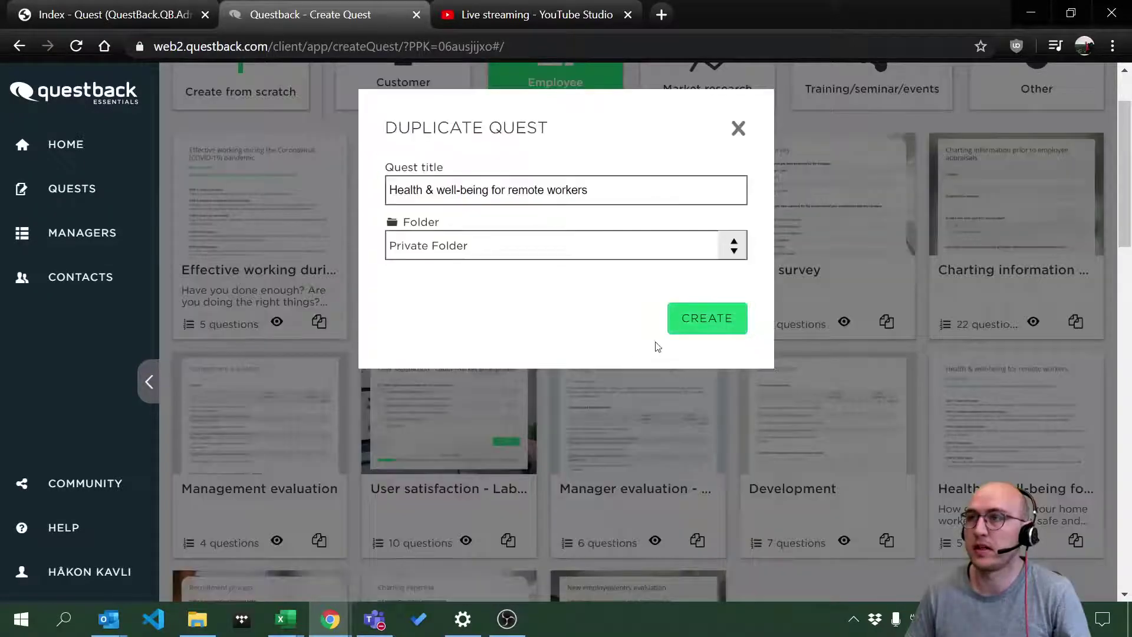
{"action": "left_click", "coordinate": [390, 191]}
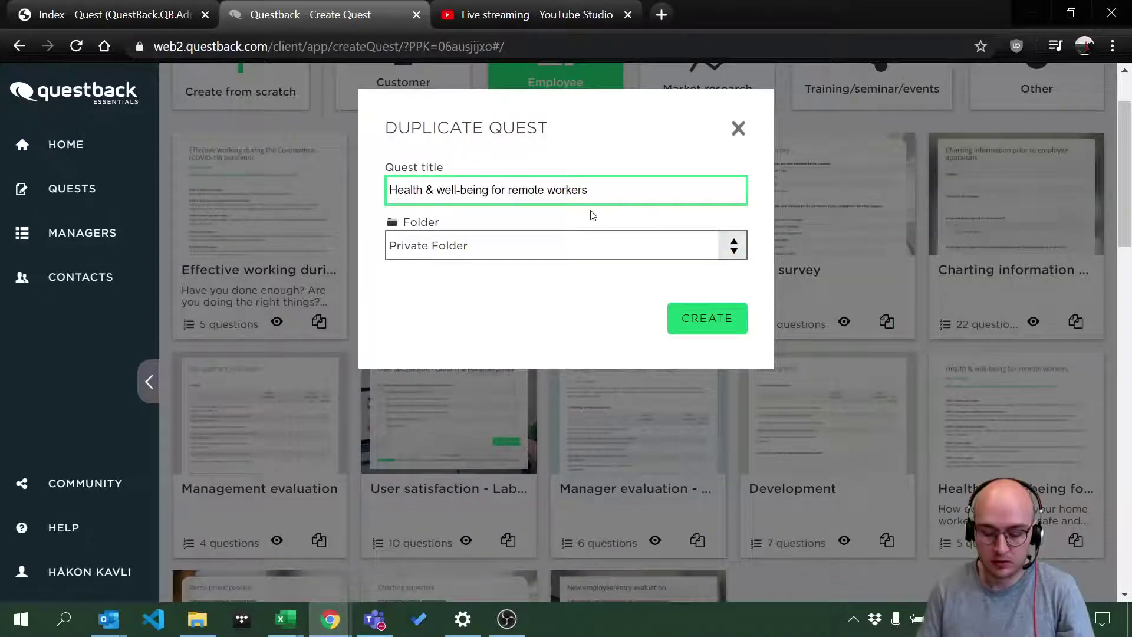
{"action": "type", "text": "Bu"}
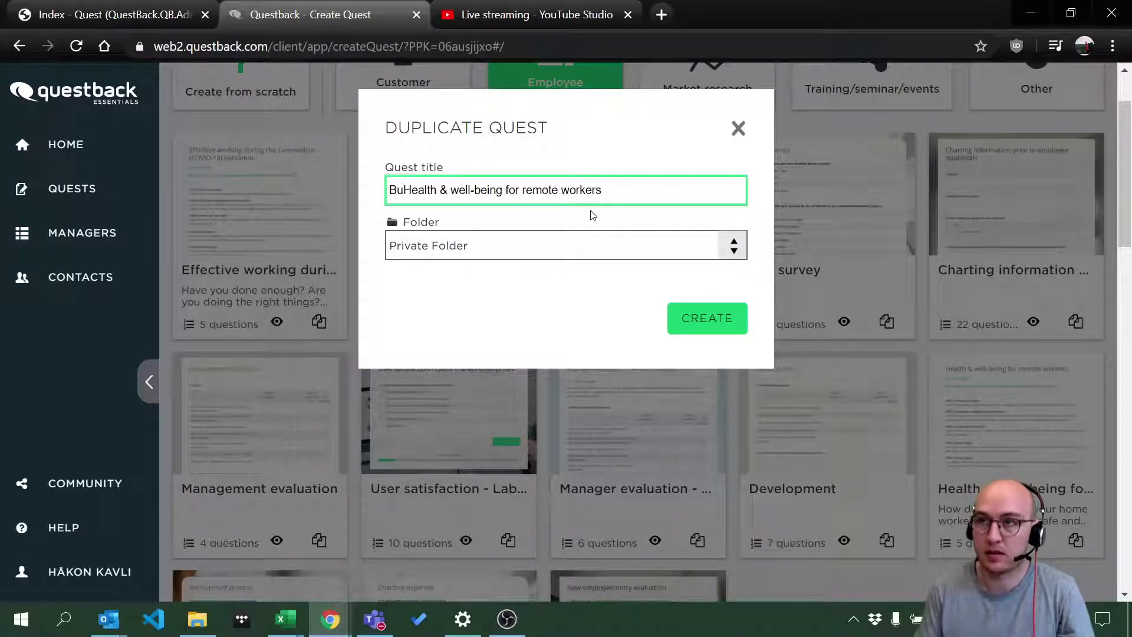
{"action": "type", "text": "tu"}
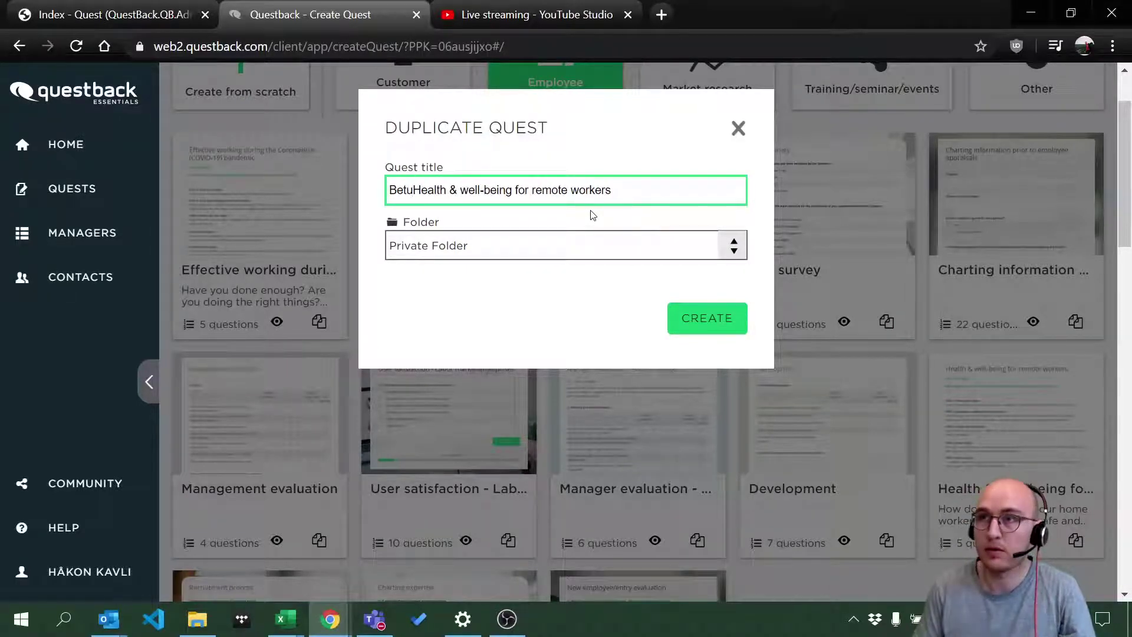
{"action": "key", "text": "BackSpace"}
{"action": "key", "text": "BackSpace"}
{"action": "type", "text": "ut"}
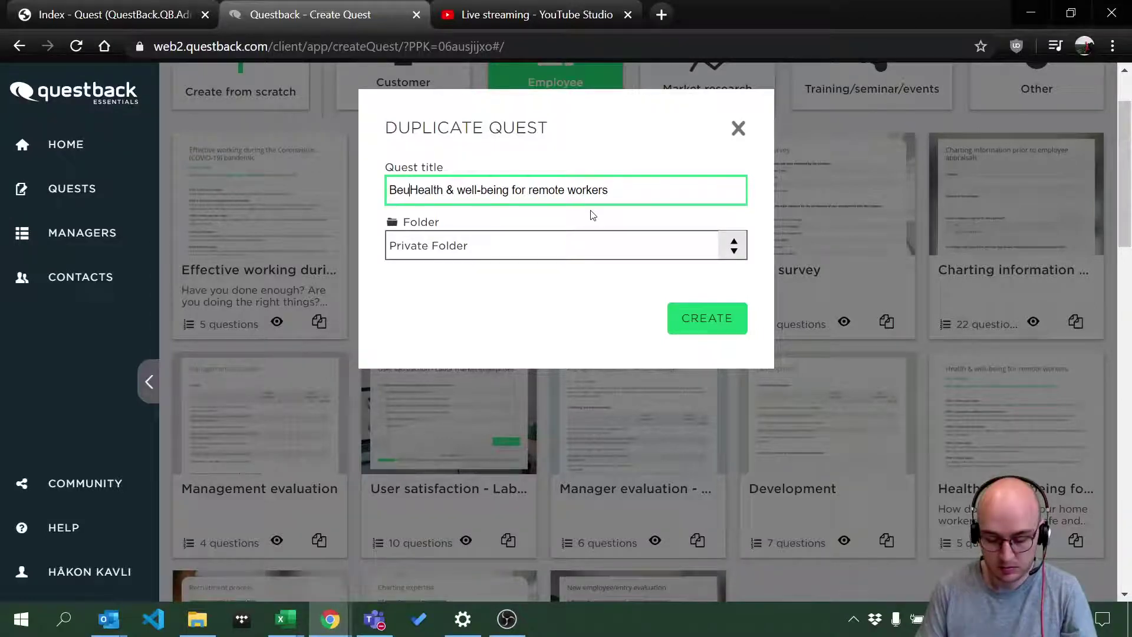
{"action": "type", "text": "iful repor"}
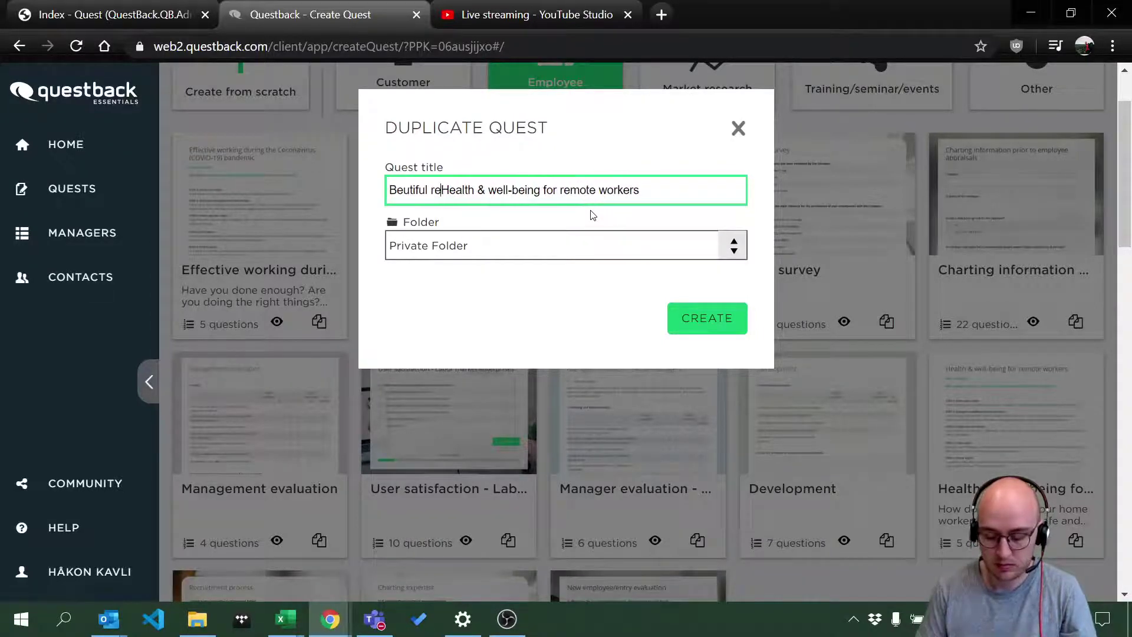
{"action": "type", "text": "ts:"}
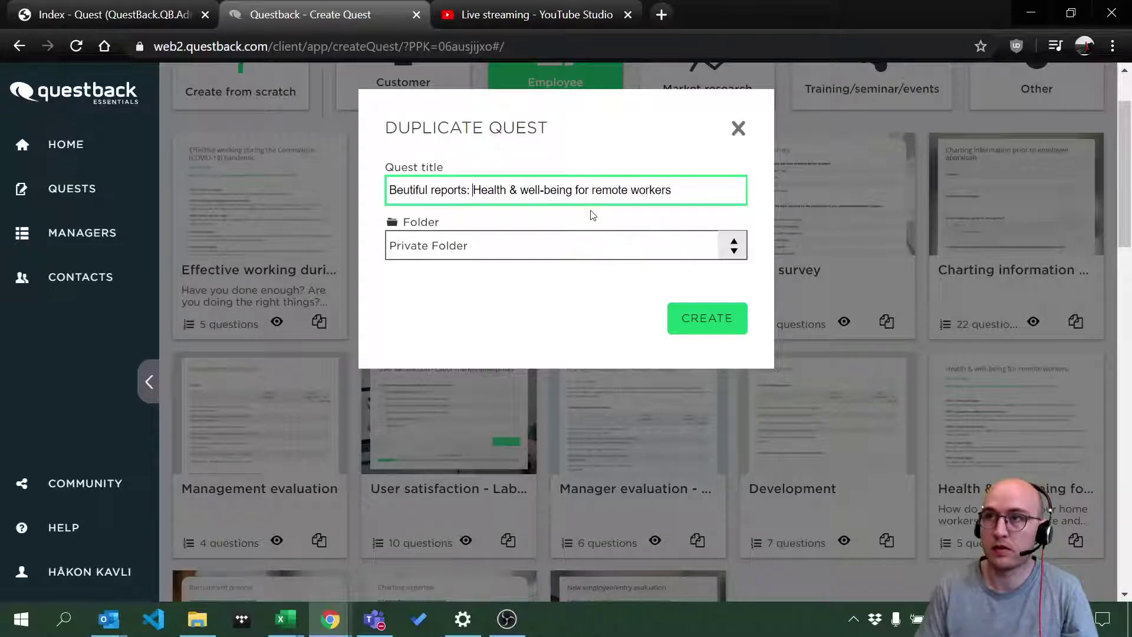
{"action": "left_click", "coordinate": [720, 317]}
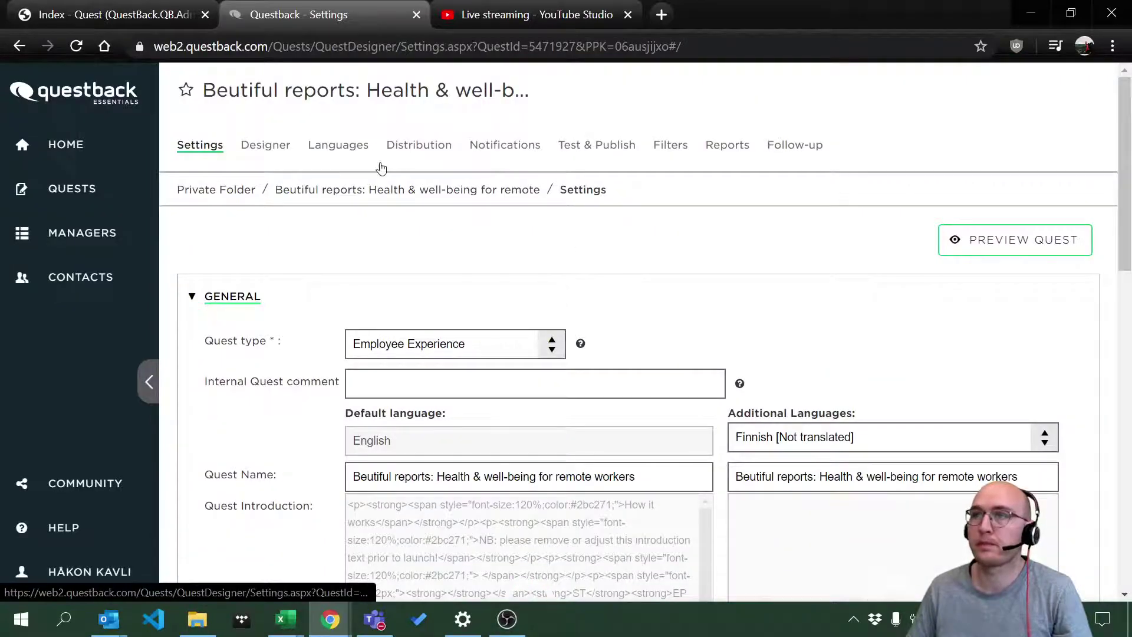
Review the new quest's question list in the Designer and its Test & Publish options.
{"action": "left_click", "coordinate": [262, 147]}
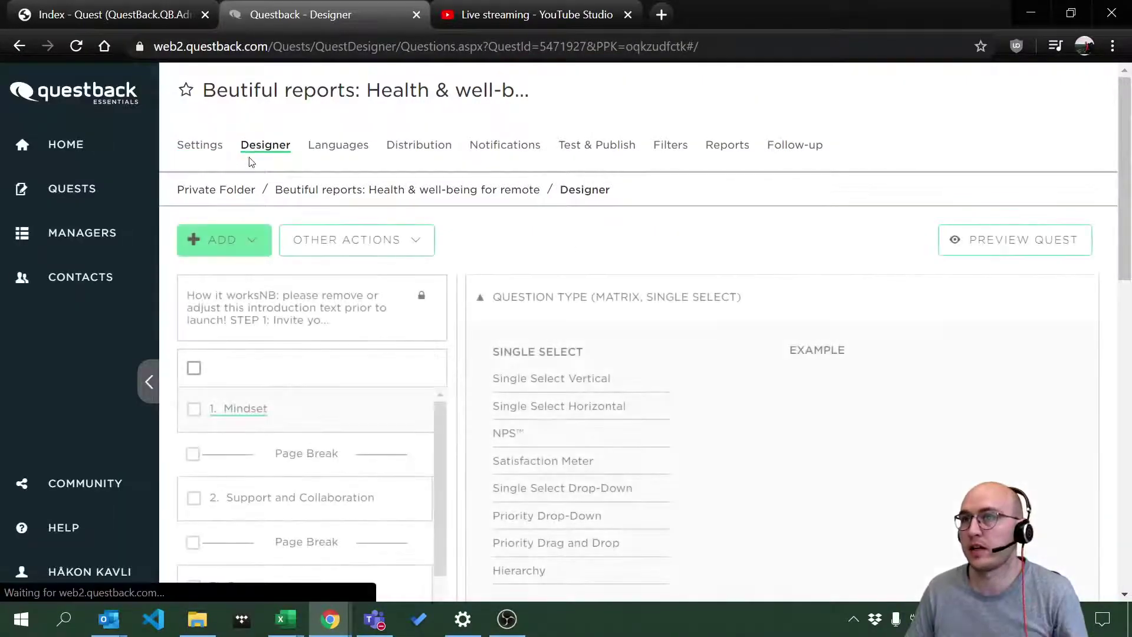
{"action": "scroll", "coordinate": [476, 316], "scroll_direction": "down", "scroll_amount": 5}
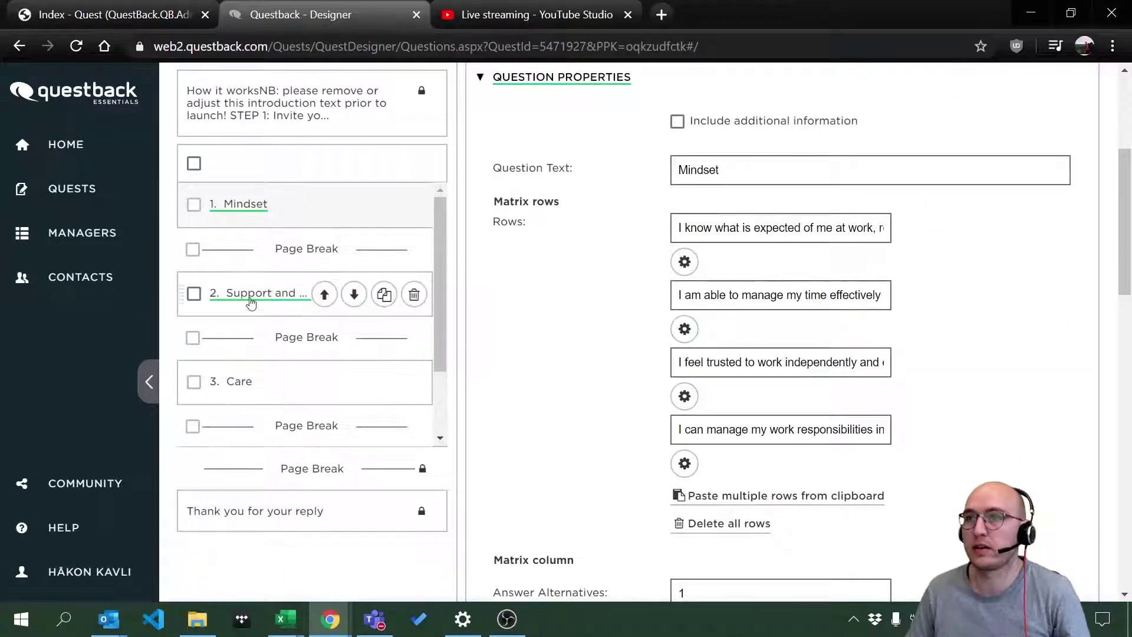
{"action": "scroll", "coordinate": [354, 298], "scroll_direction": "down", "scroll_amount": 2}
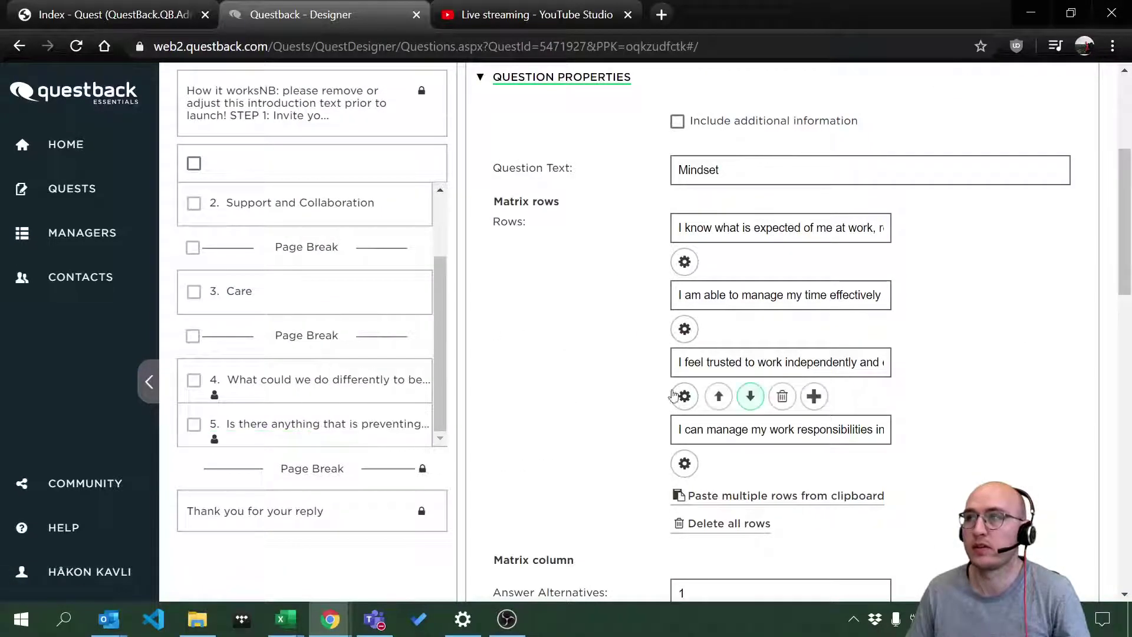
{"action": "scroll", "coordinate": [547, 377], "scroll_direction": "up", "scroll_amount": 5}
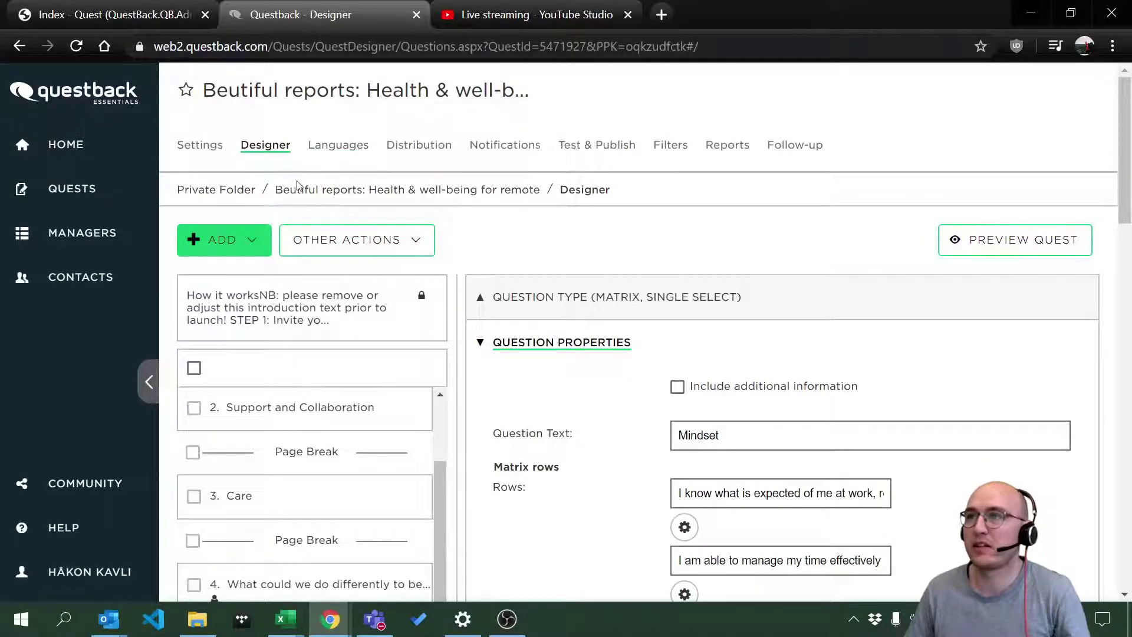
{"action": "left_click", "coordinate": [600, 146]}
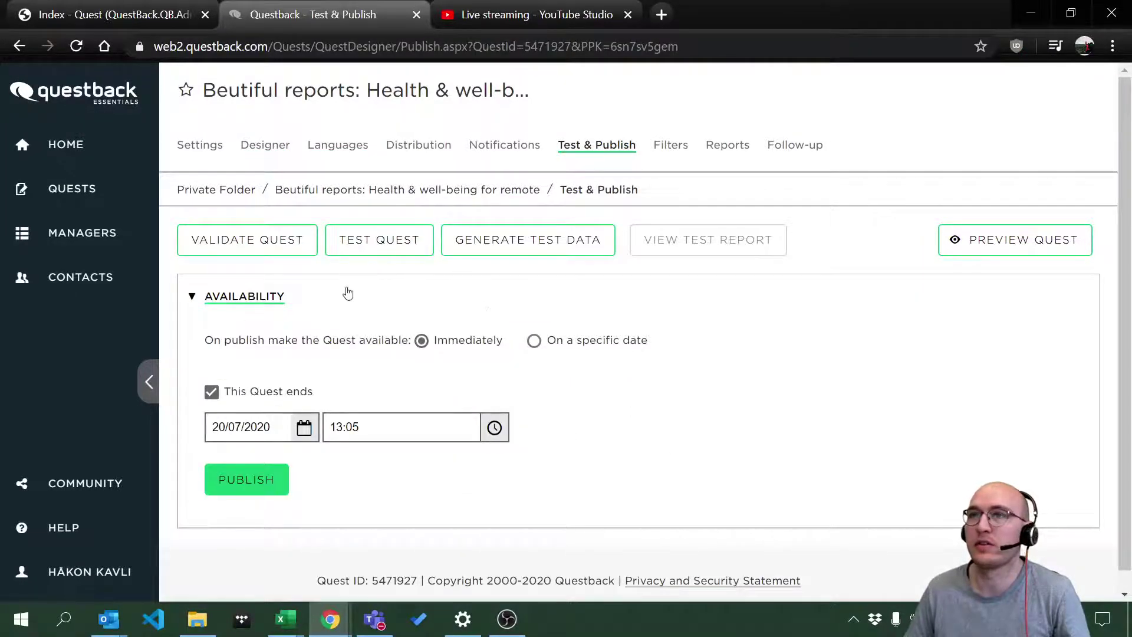
Open the quest's existing report and look over the Mindset chart and its response count table.
{"action": "left_click", "coordinate": [733, 148]}
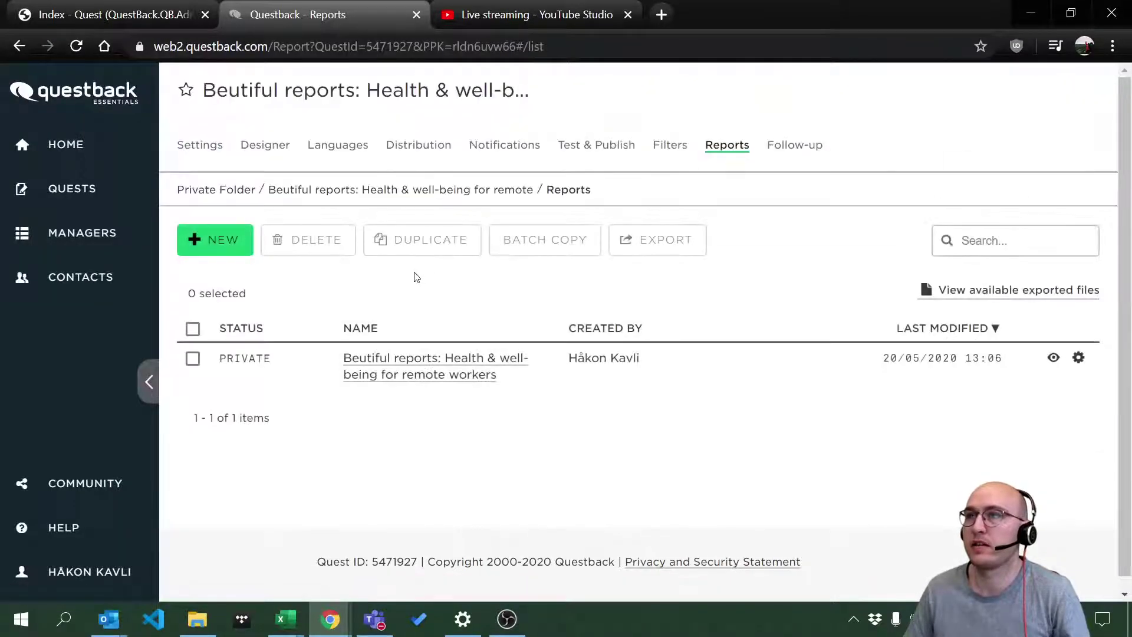
{"action": "left_click", "coordinate": [397, 378]}
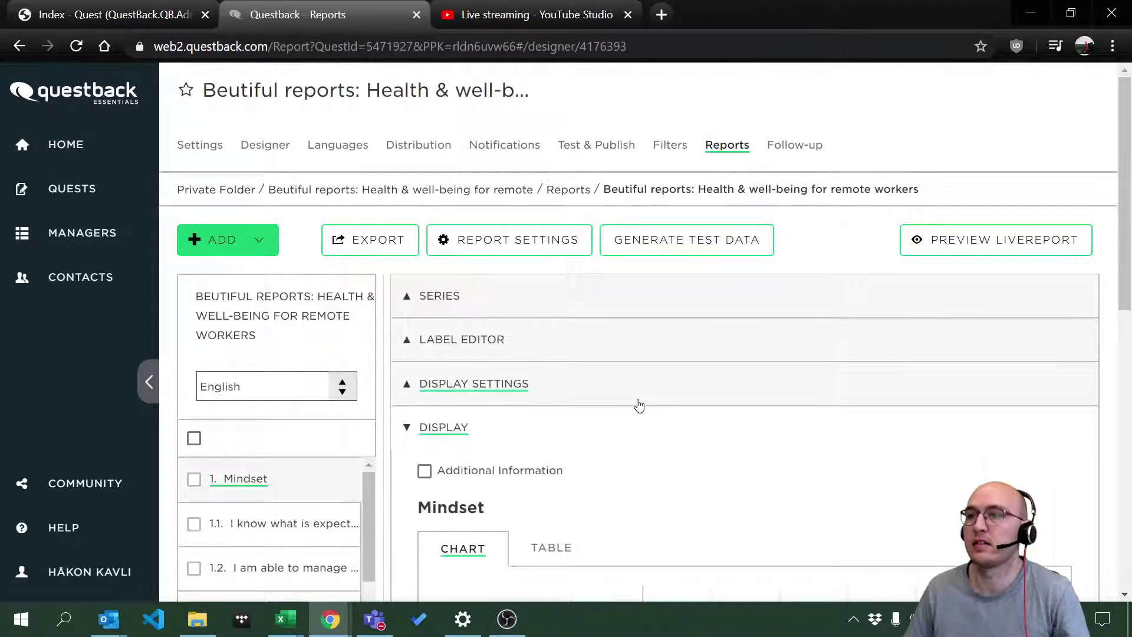
{"action": "scroll", "coordinate": [638, 401], "scroll_direction": "down", "scroll_amount": 8}
{"action": "scroll", "coordinate": [642, 393], "scroll_direction": "down", "scroll_amount": 3}
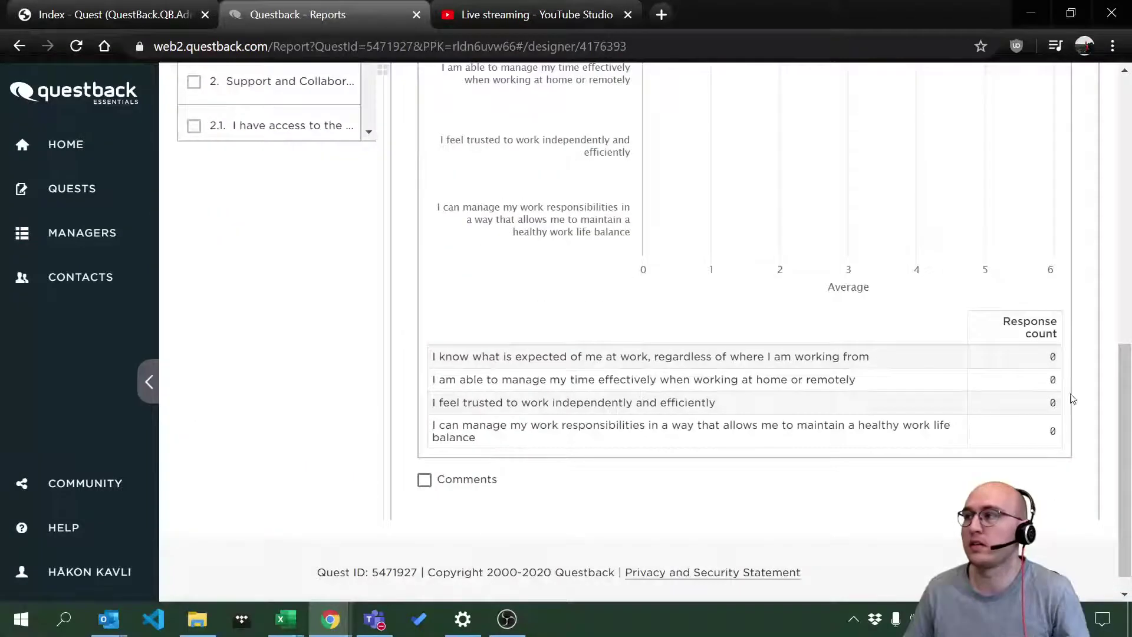
{"action": "scroll", "coordinate": [841, 352], "scroll_direction": "up", "scroll_amount": 11}
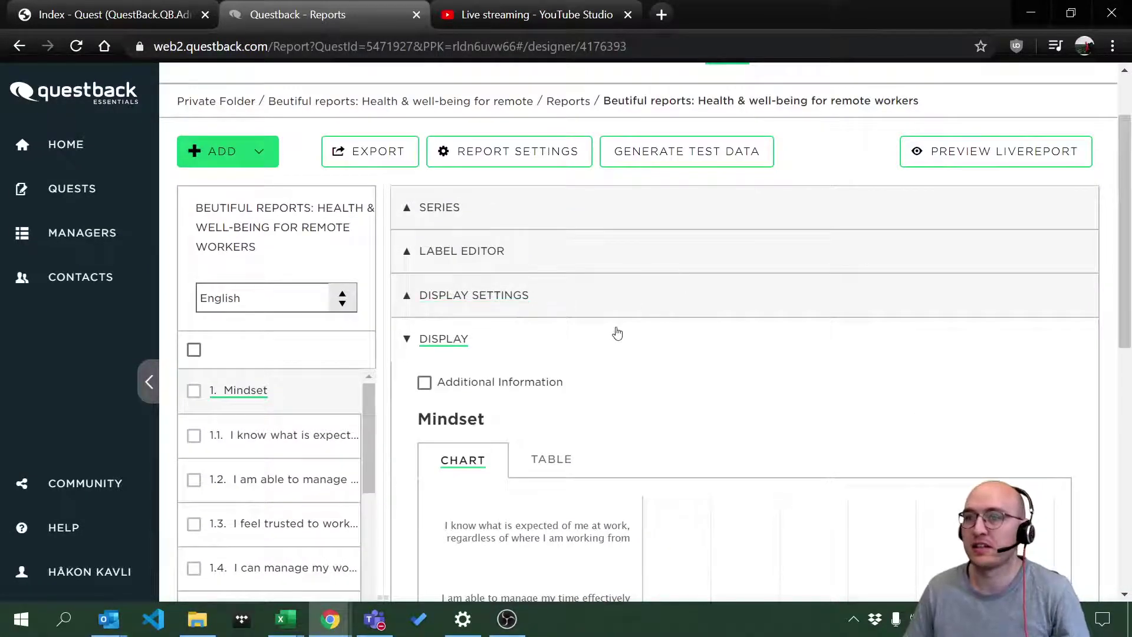
{"action": "scroll", "coordinate": [616, 332], "scroll_direction": "up", "scroll_amount": 2}
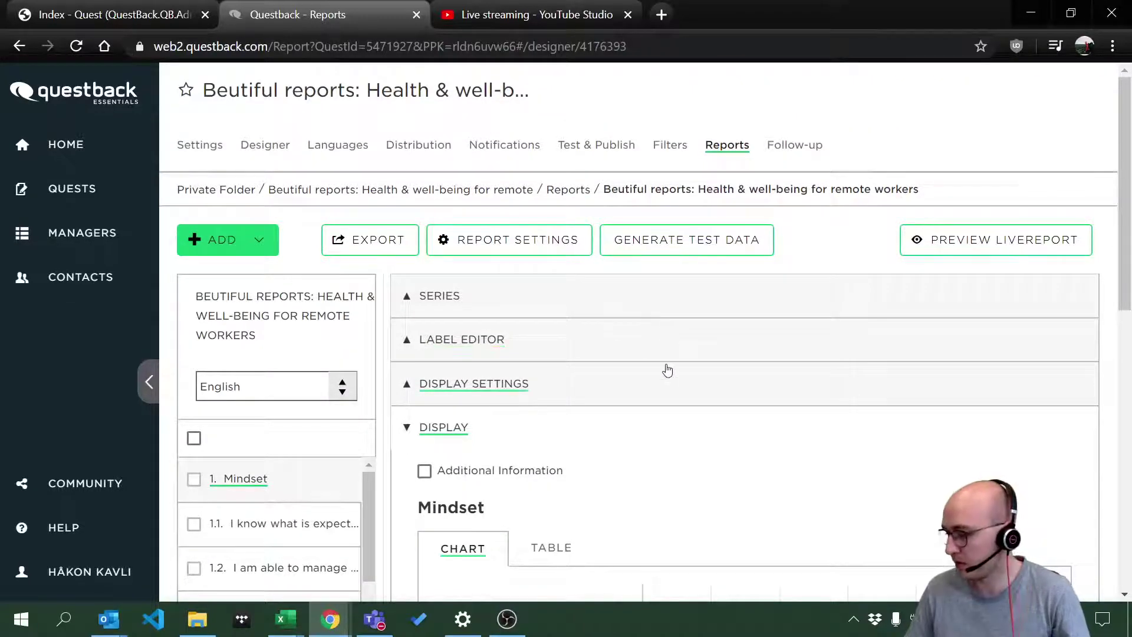
Generate test data for the report and check the average for each statement in the Mindset chart.
{"action": "left_click", "coordinate": [680, 243]}
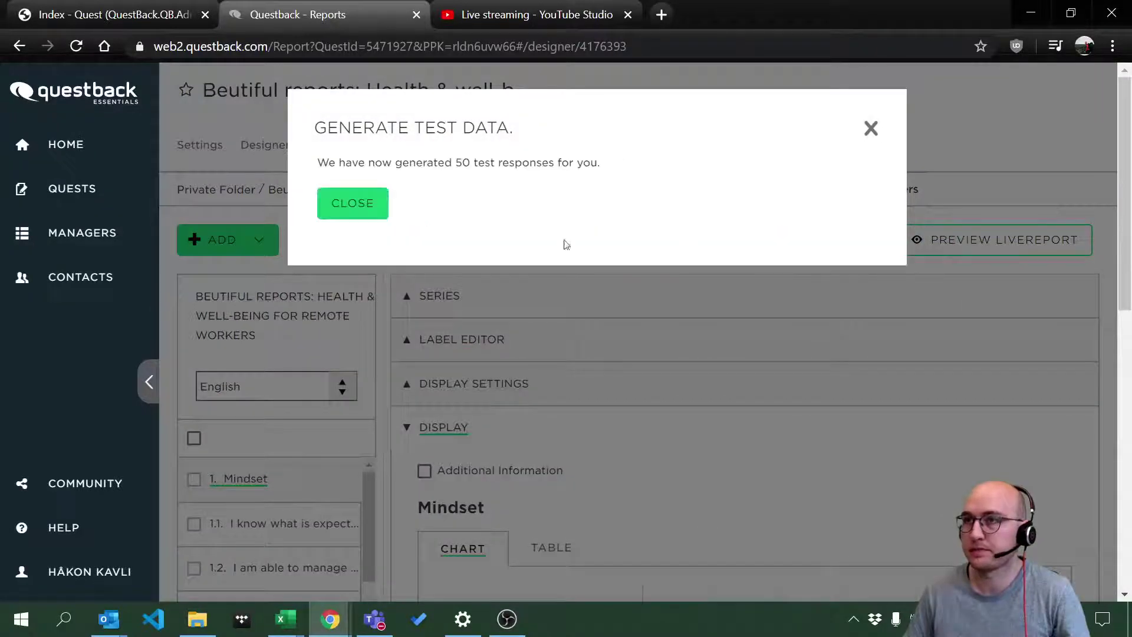
{"action": "left_click", "coordinate": [347, 205]}
{"action": "scroll", "coordinate": [471, 430], "scroll_direction": "down", "scroll_amount": 4}
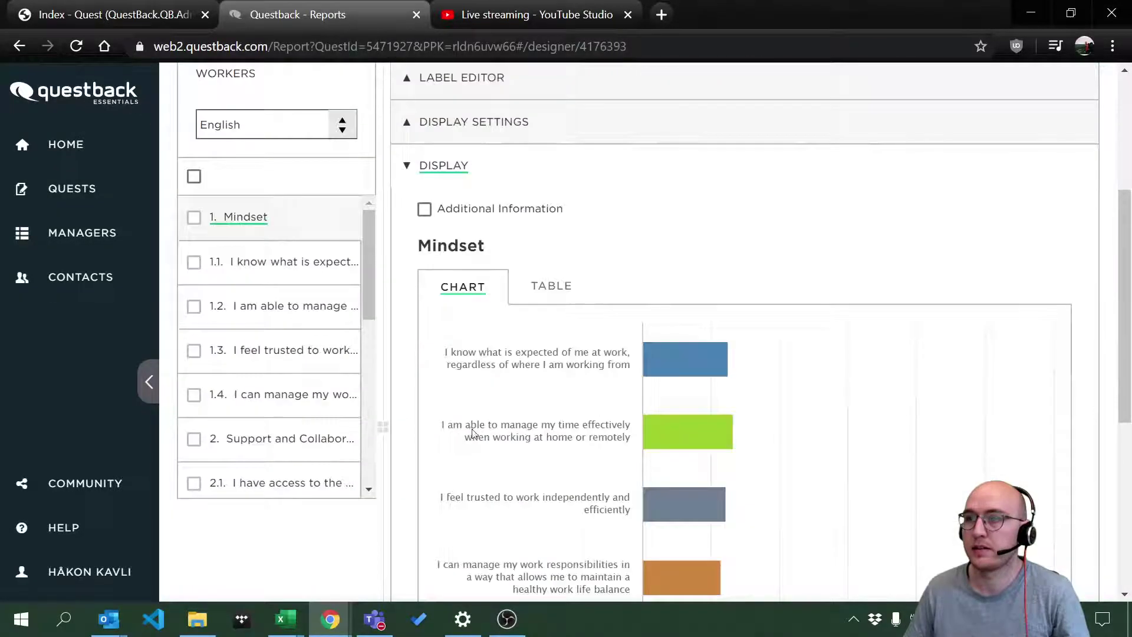
{"action": "scroll", "coordinate": [471, 433], "scroll_direction": "down", "scroll_amount": 3}
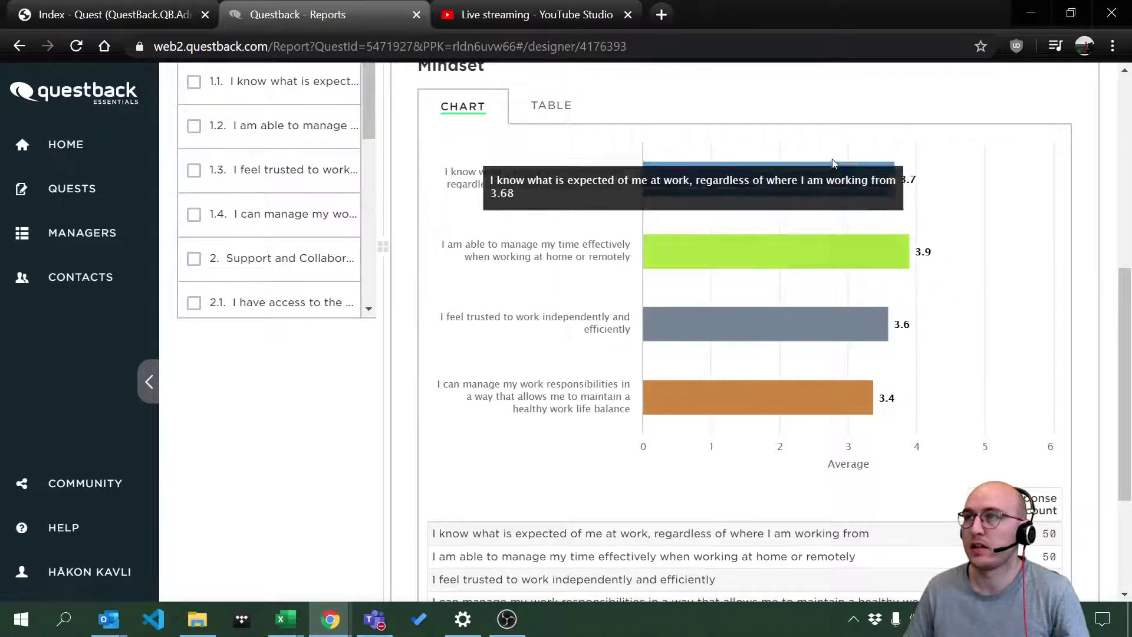
{"action": "mouse_move", "coordinate": [811, 268]}
{"action": "mouse_move", "coordinate": [792, 325]}
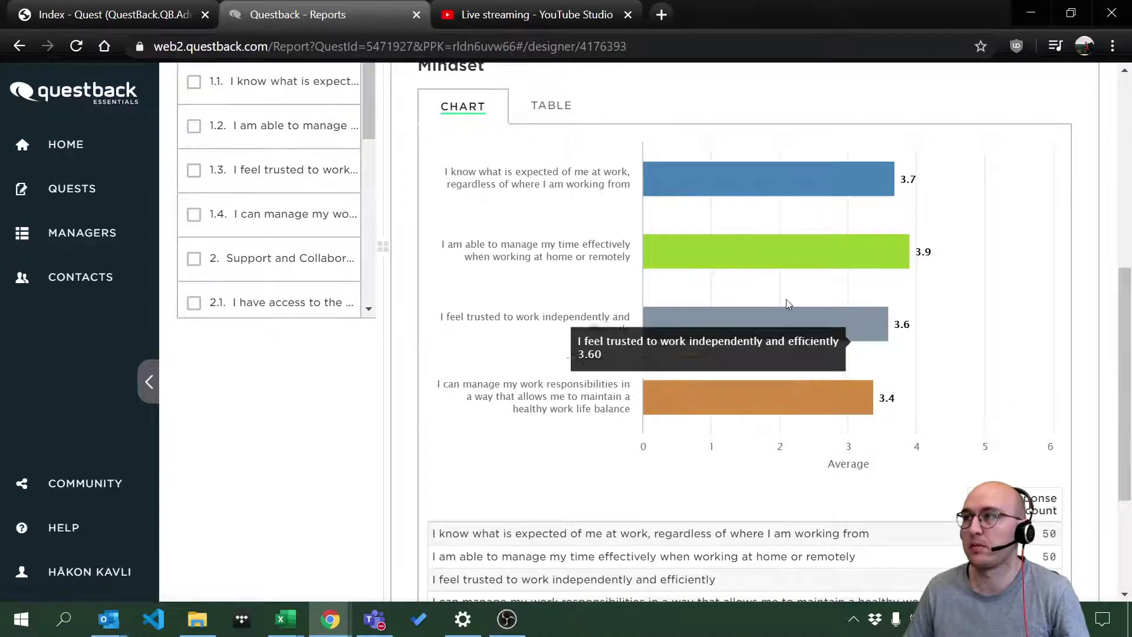
Examine the report designer's list of questions and sub-questions alongside the Mindset display and the available report actions.
{"action": "scroll", "coordinate": [879, 313], "scroll_direction": "up", "scroll_amount": 1}
{"action": "scroll", "coordinate": [878, 313], "scroll_direction": "up", "scroll_amount": 3}
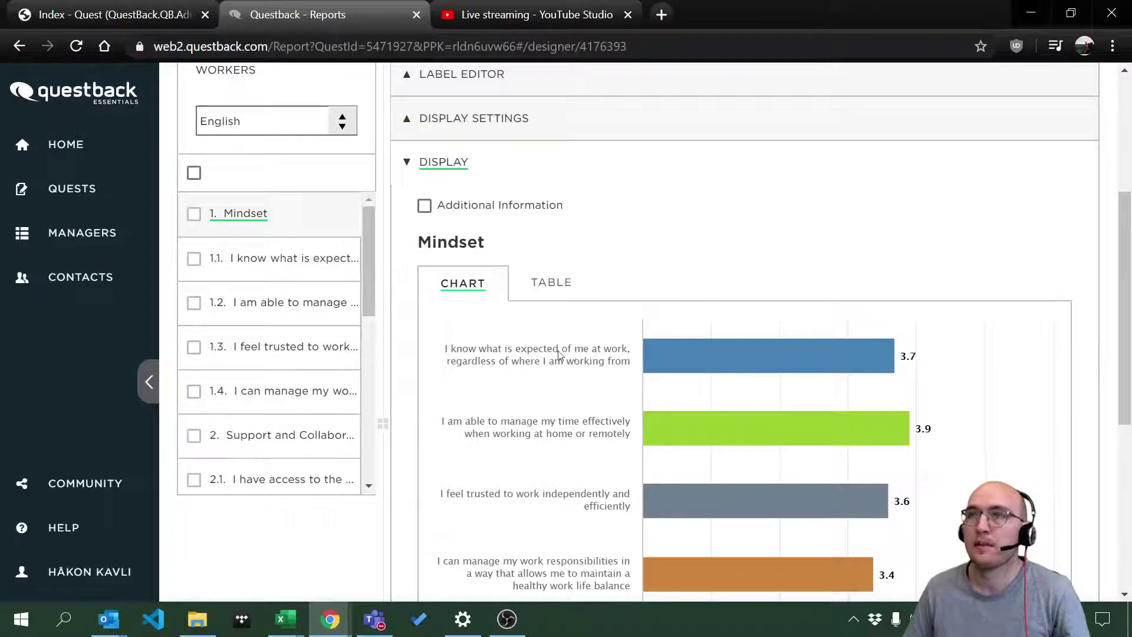
{"action": "left_click_drag", "start_coordinate": [370, 270], "coordinate": [392, 237]}
{"action": "scroll", "coordinate": [856, 324], "scroll_direction": "up", "scroll_amount": 1}
{"action": "scroll", "coordinate": [859, 328], "scroll_direction": "up", "scroll_amount": 4}
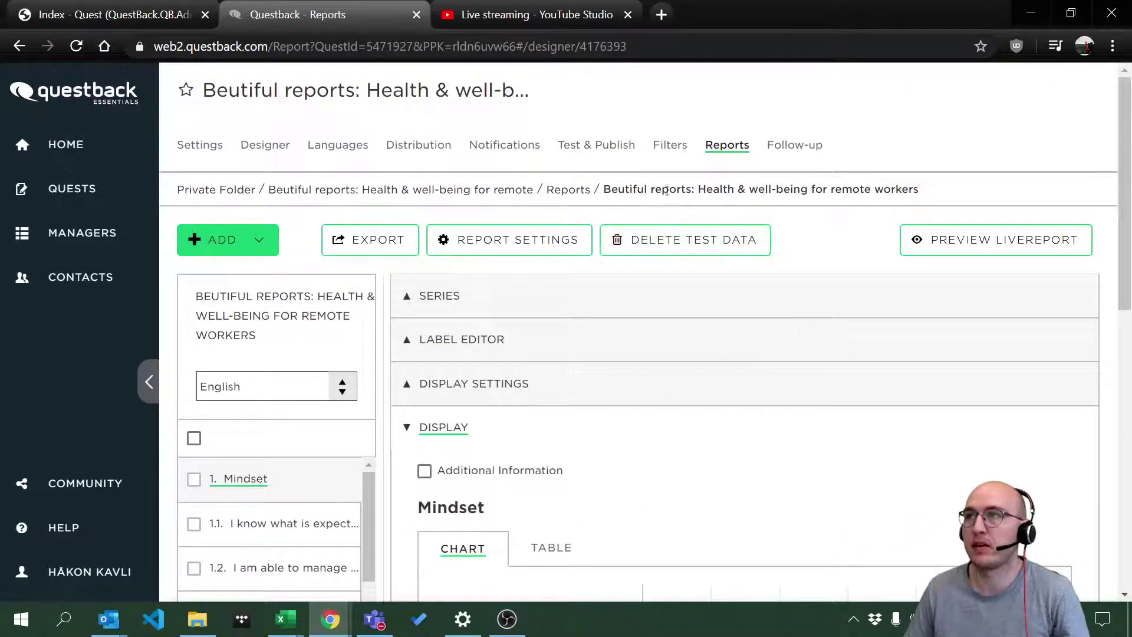
{"action": "scroll", "coordinate": [377, 395], "scroll_direction": "down", "scroll_amount": 3}
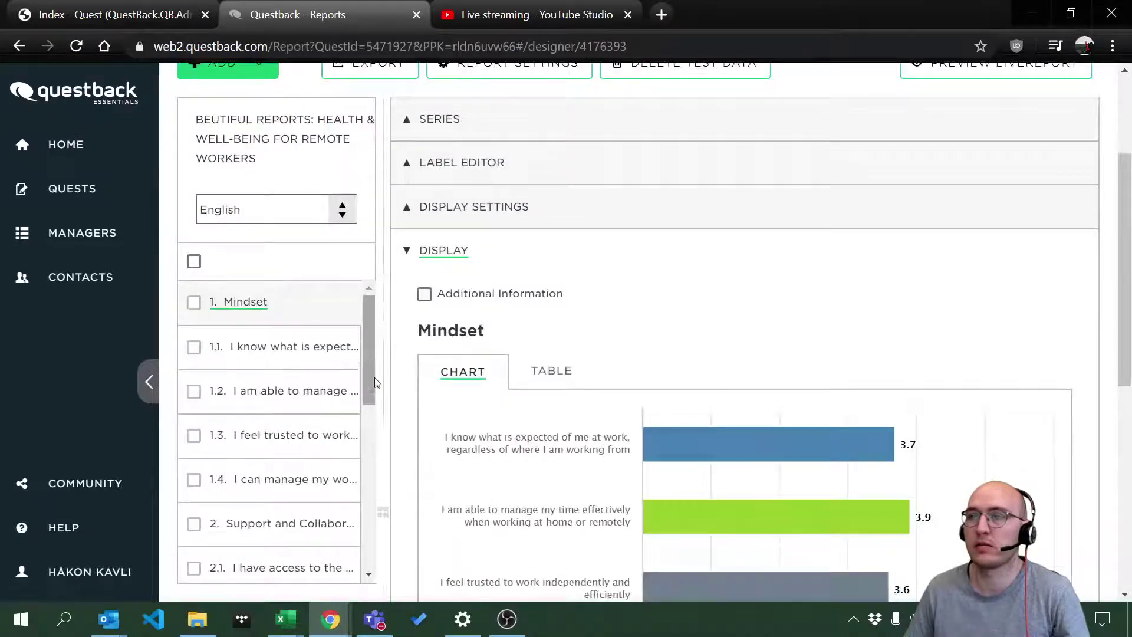
{"action": "left_click_drag", "start_coordinate": [366, 352], "coordinate": [390, 331]}
{"action": "scroll", "coordinate": [728, 330], "scroll_direction": "up", "scroll_amount": 3}
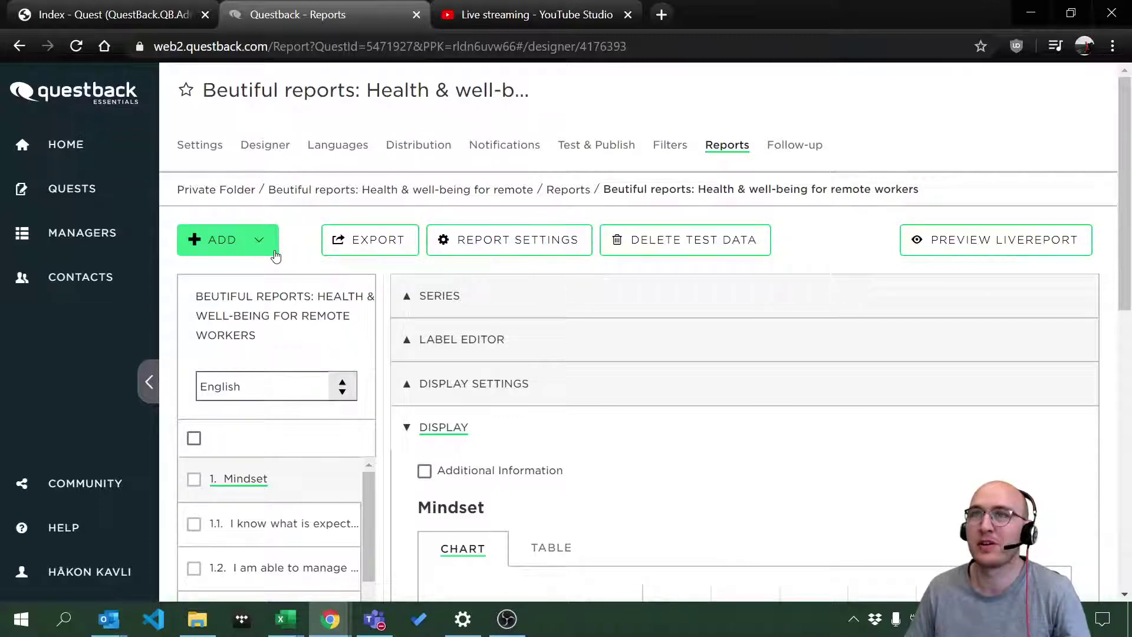
{"action": "scroll", "coordinate": [366, 495], "scroll_direction": "down", "scroll_amount": 1}
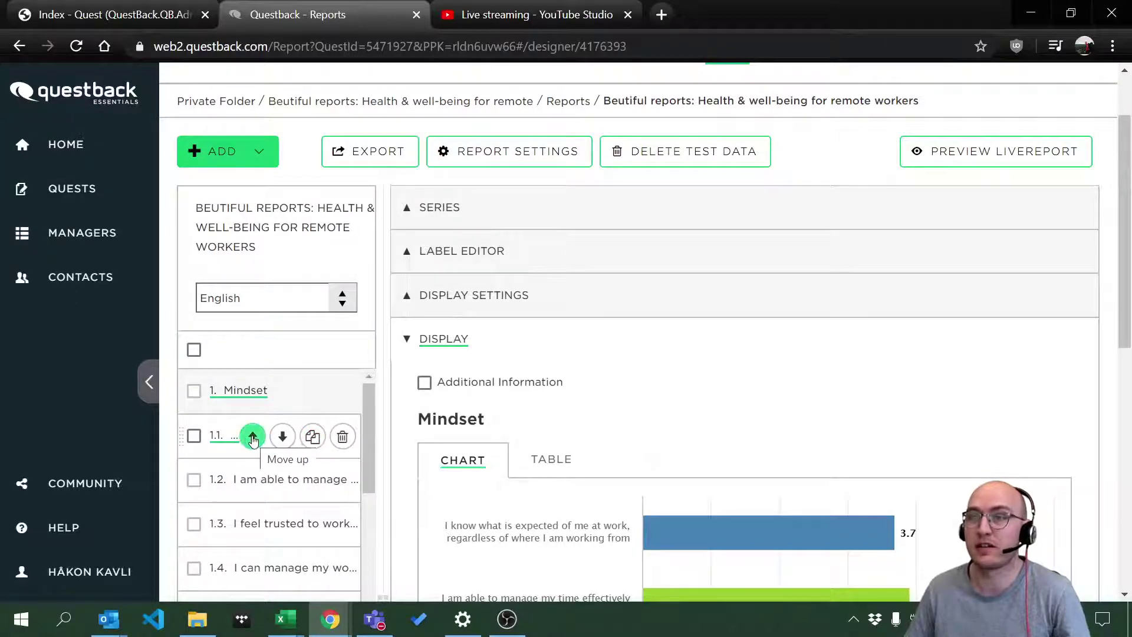
{"action": "scroll", "coordinate": [731, 422], "scroll_direction": "up", "scroll_amount": 1}
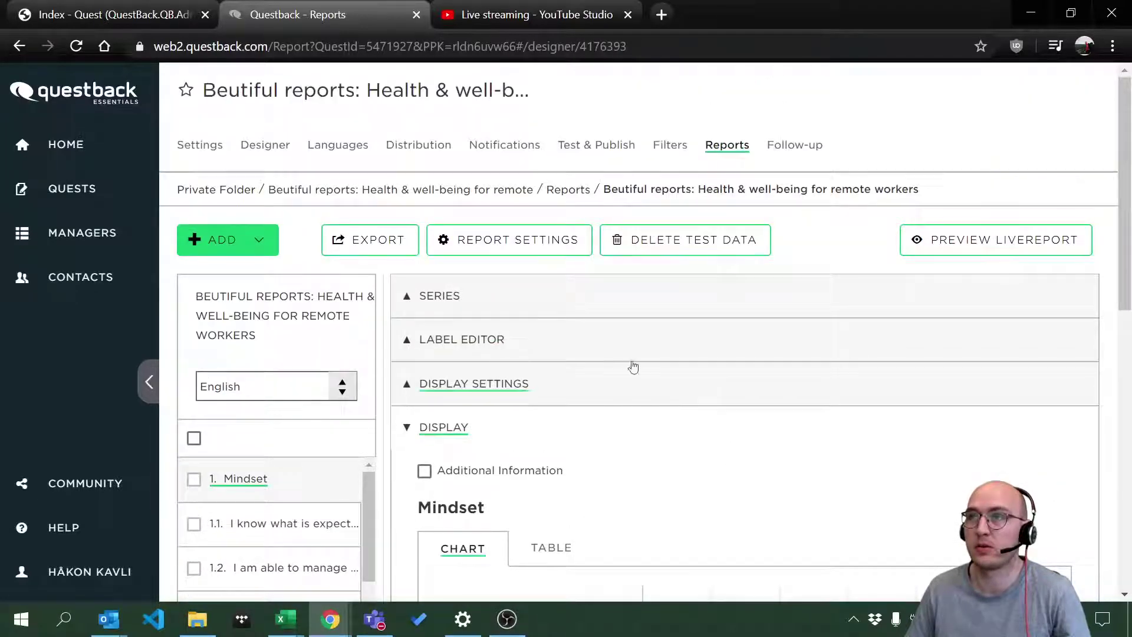
Return to the quest's Designer and add a new question directly after Mindset.
{"action": "left_click", "coordinate": [278, 157]}
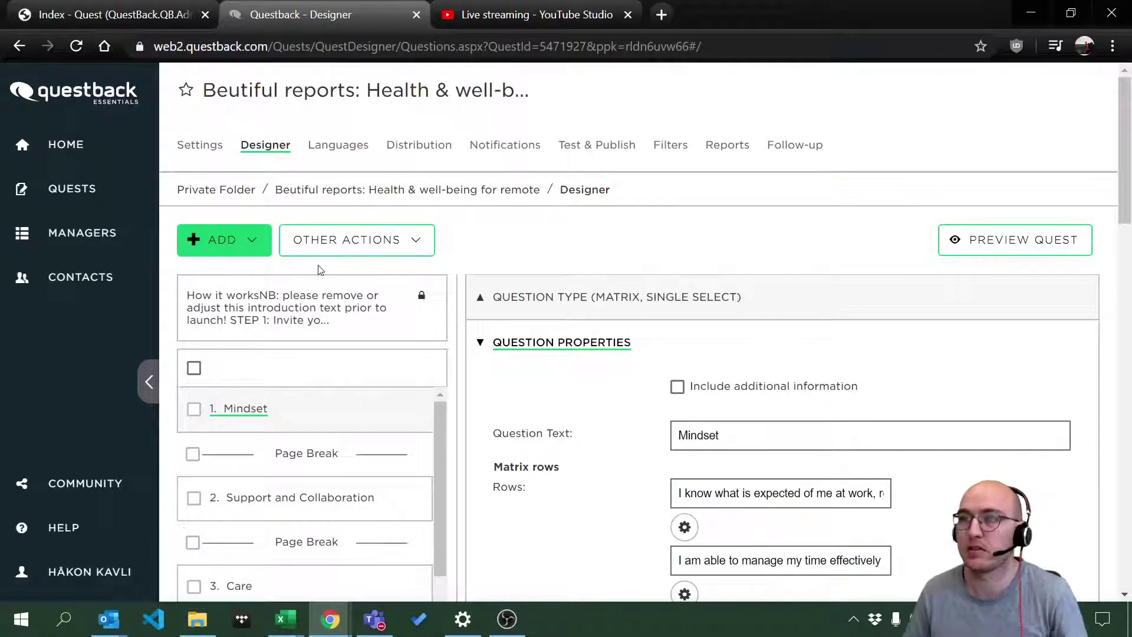
{"action": "scroll", "coordinate": [634, 435], "scroll_direction": "down", "scroll_amount": 1}
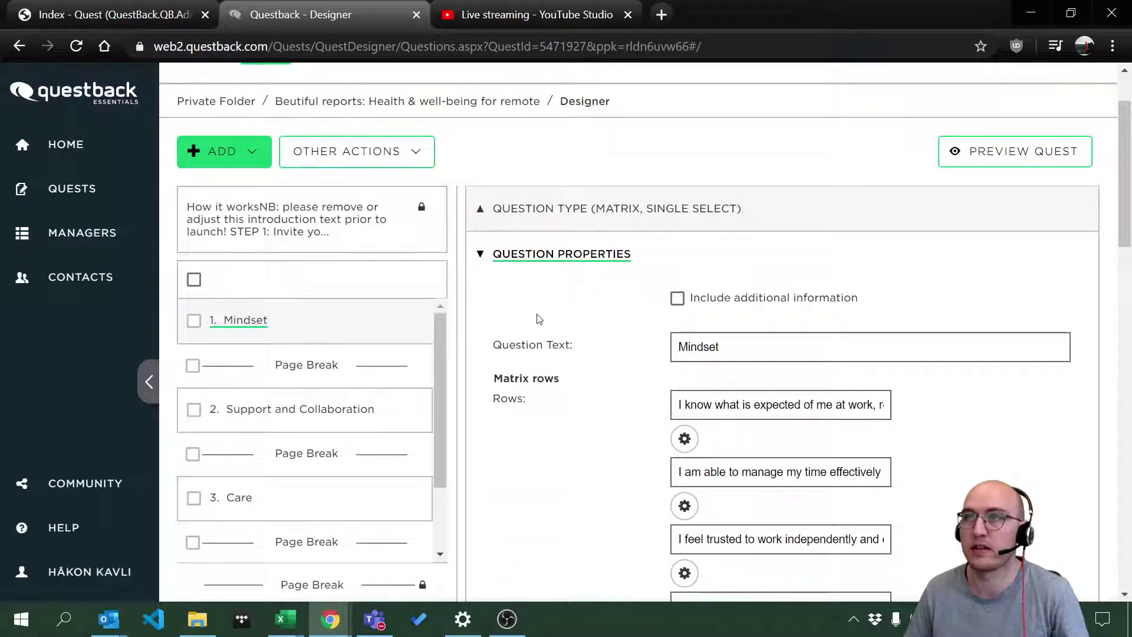
{"action": "scroll", "coordinate": [536, 319], "scroll_direction": "up", "scroll_amount": 1}
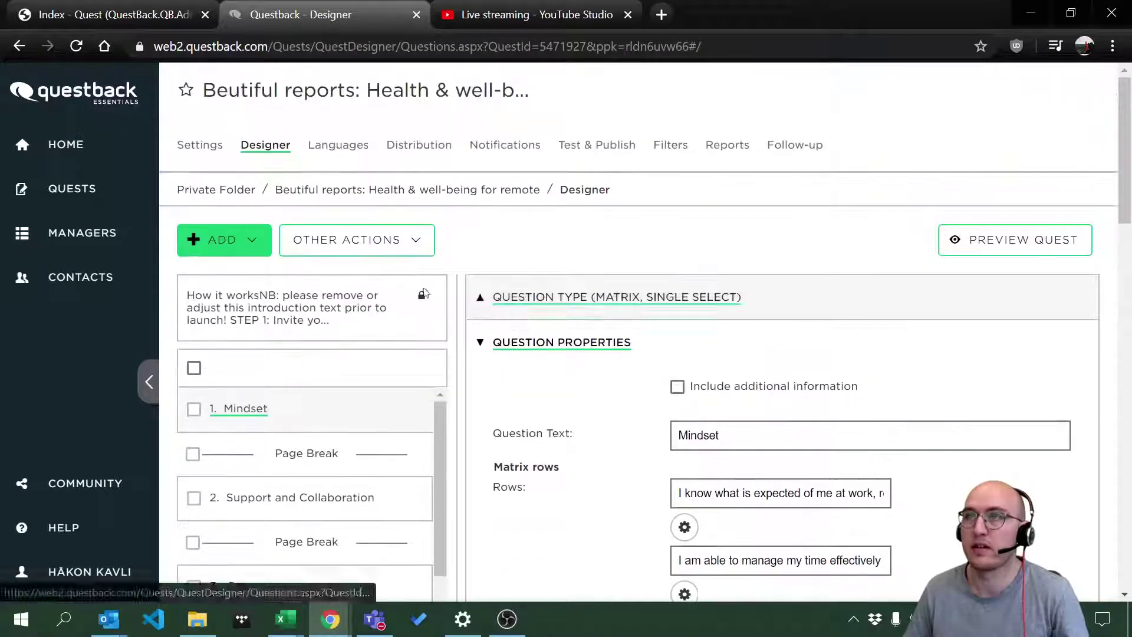
{"action": "left_click", "coordinate": [239, 243]}
{"action": "left_click", "coordinate": [218, 286]}
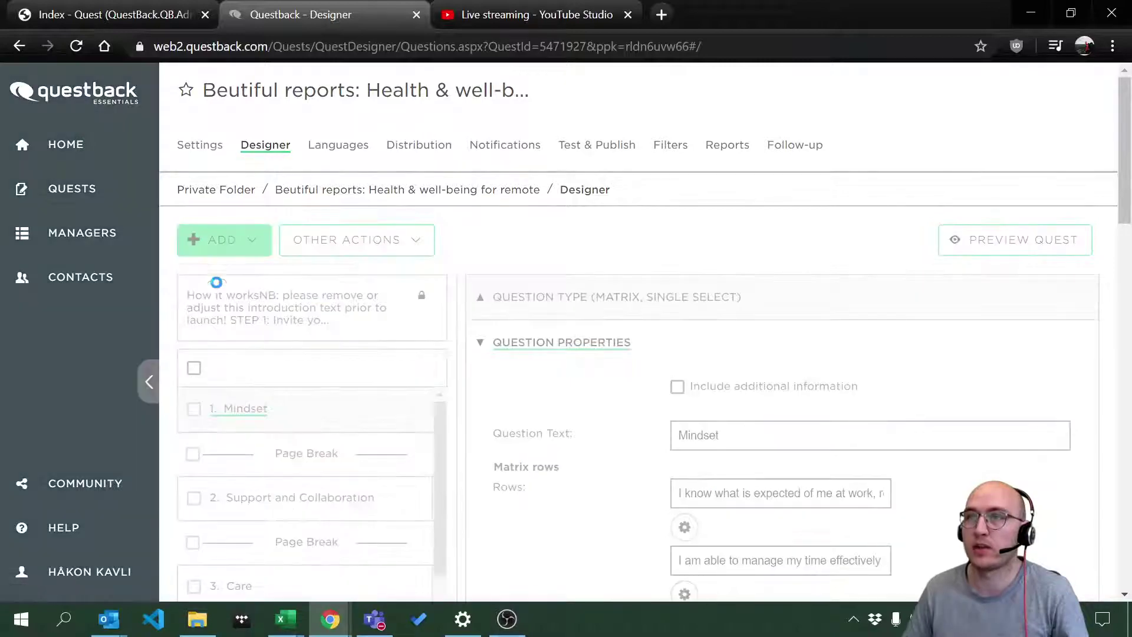
Set the new question's type to Open Answer Short.
{"action": "scroll", "coordinate": [510, 395], "scroll_direction": "down", "scroll_amount": 8}
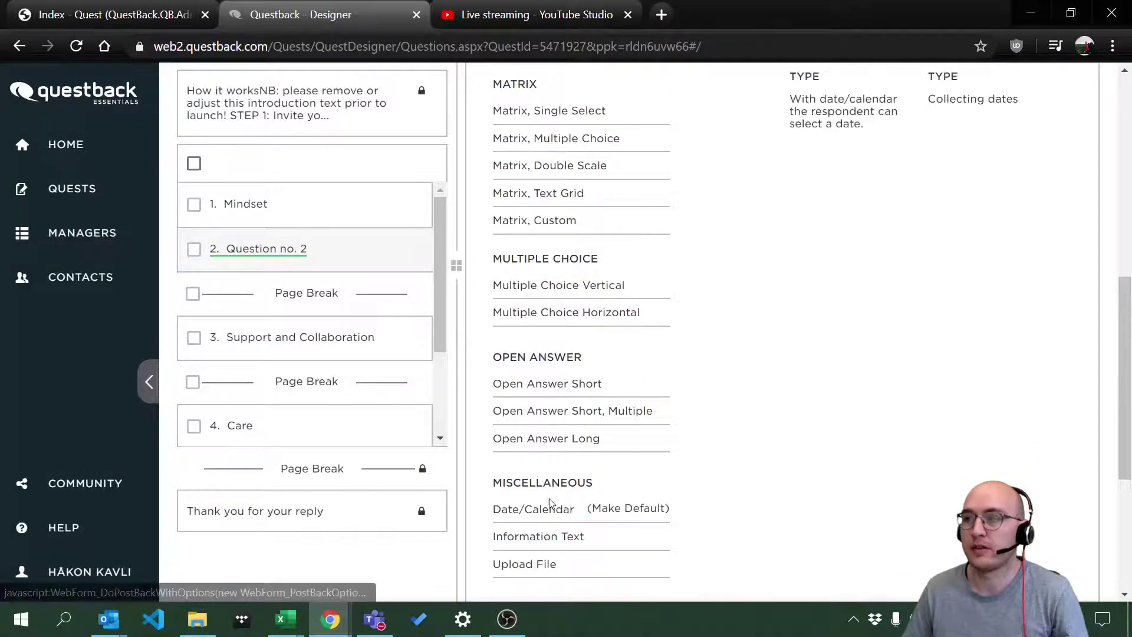
{"action": "scroll", "coordinate": [586, 406], "scroll_direction": "down", "scroll_amount": 3}
{"action": "scroll", "coordinate": [583, 422], "scroll_direction": "up", "scroll_amount": 2}
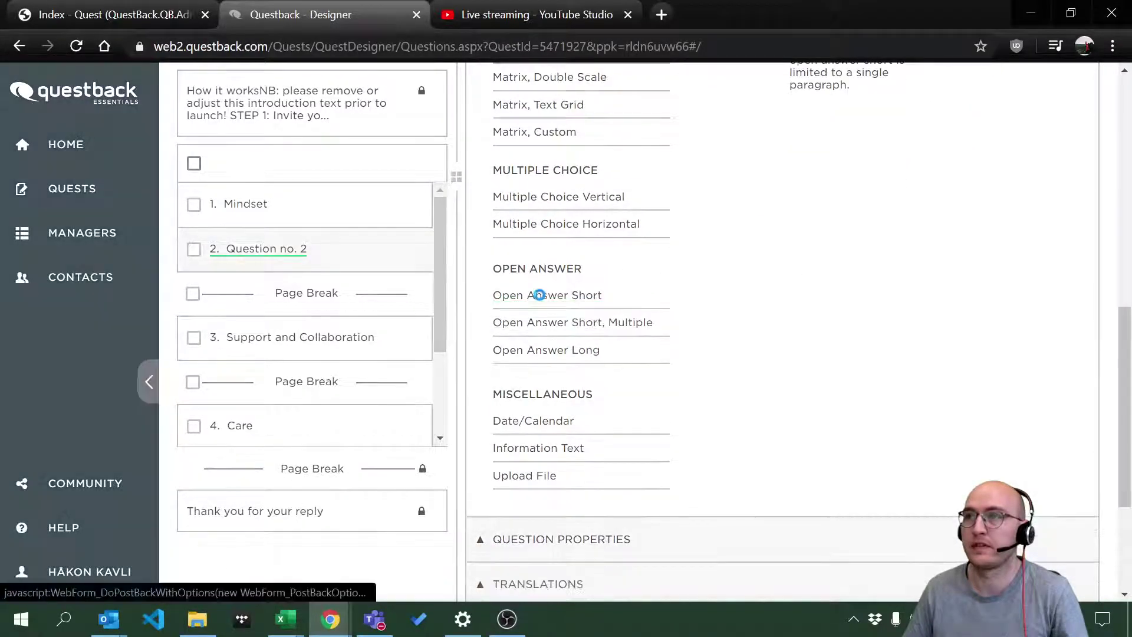
{"action": "left_click", "coordinate": [532, 295]}
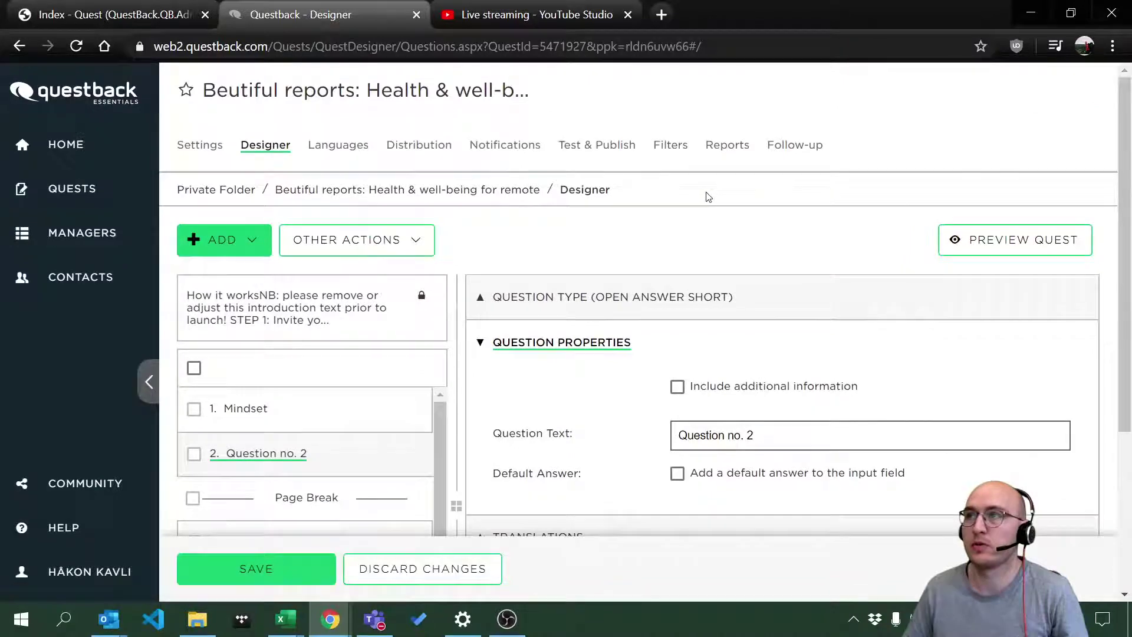
Set the new question's text to "My new question" and save it, accepting the deletion of the existing test data.
{"action": "triple_click", "coordinate": [801, 433]}
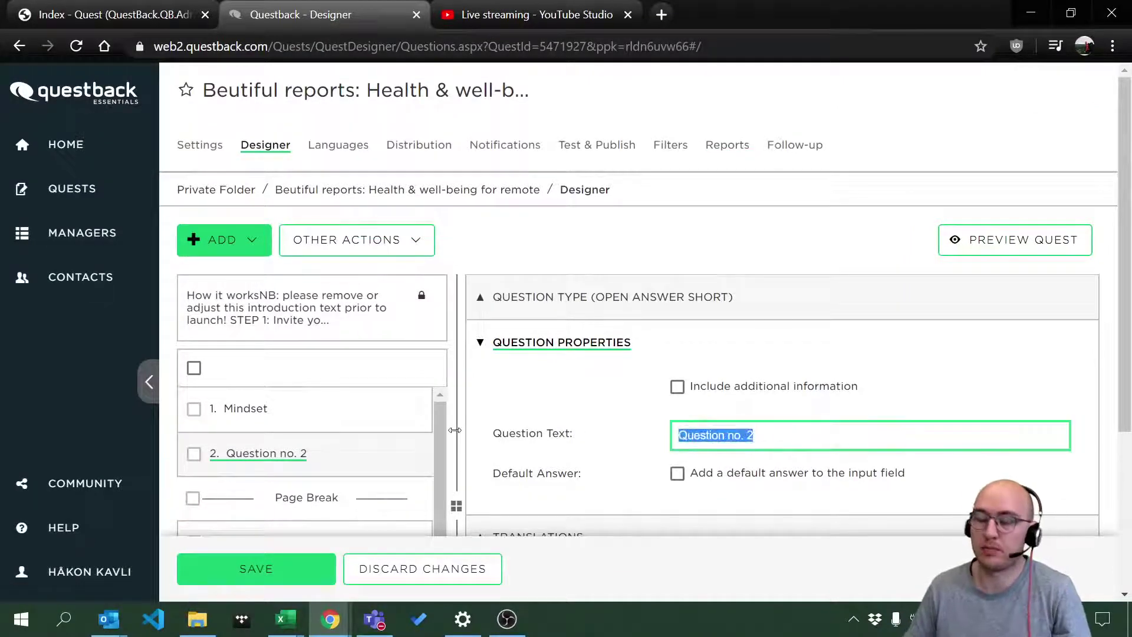
{"action": "type", "text": "My new q"}
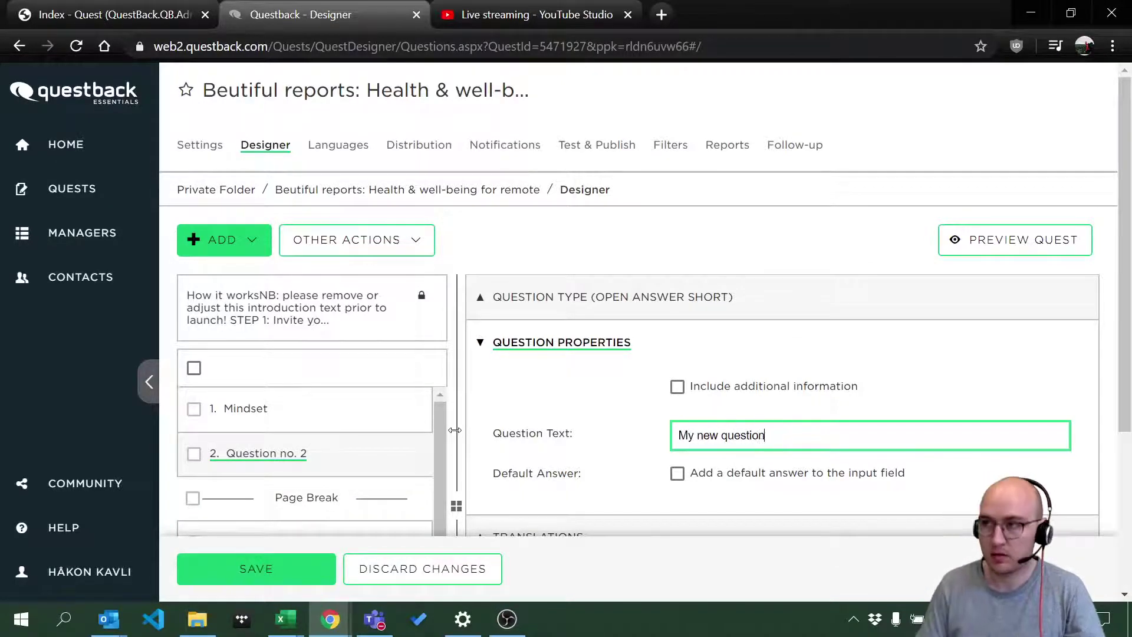
{"action": "left_click", "coordinate": [256, 568]}
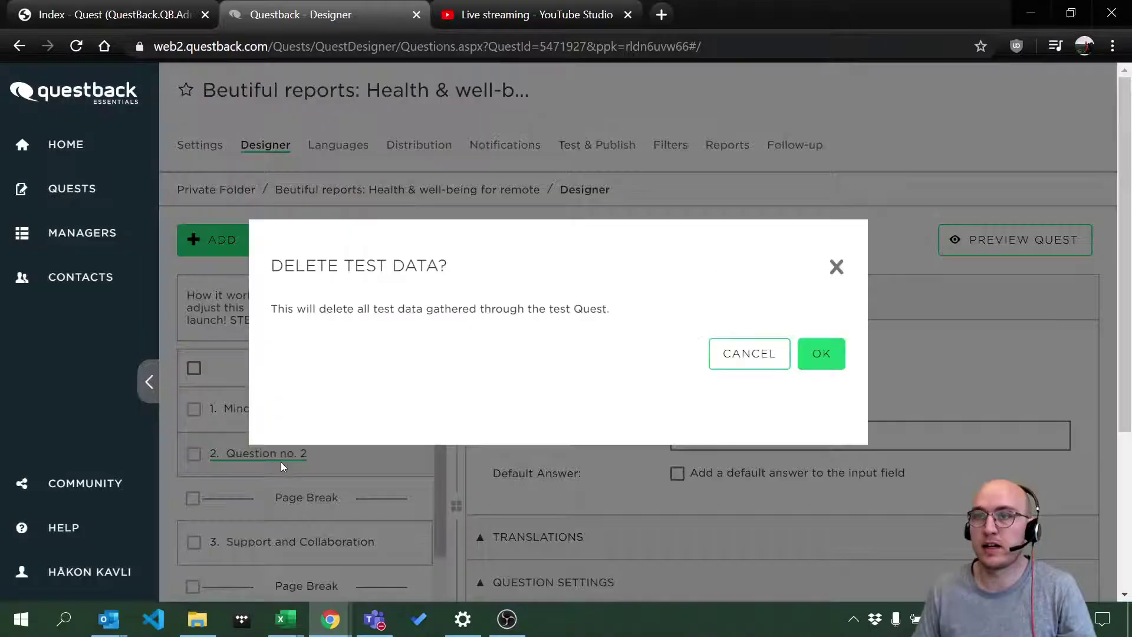
{"action": "left_click", "coordinate": [828, 359]}
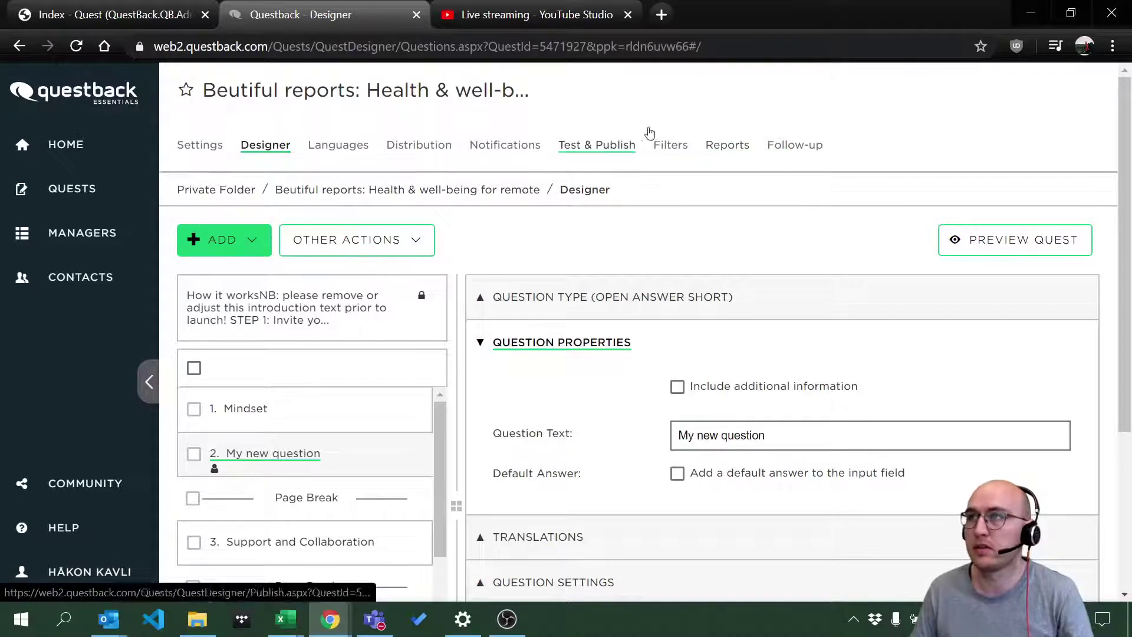
Open the quest's Health & well-being report from its reports list and generate test data for it.
{"action": "left_click", "coordinate": [731, 144]}
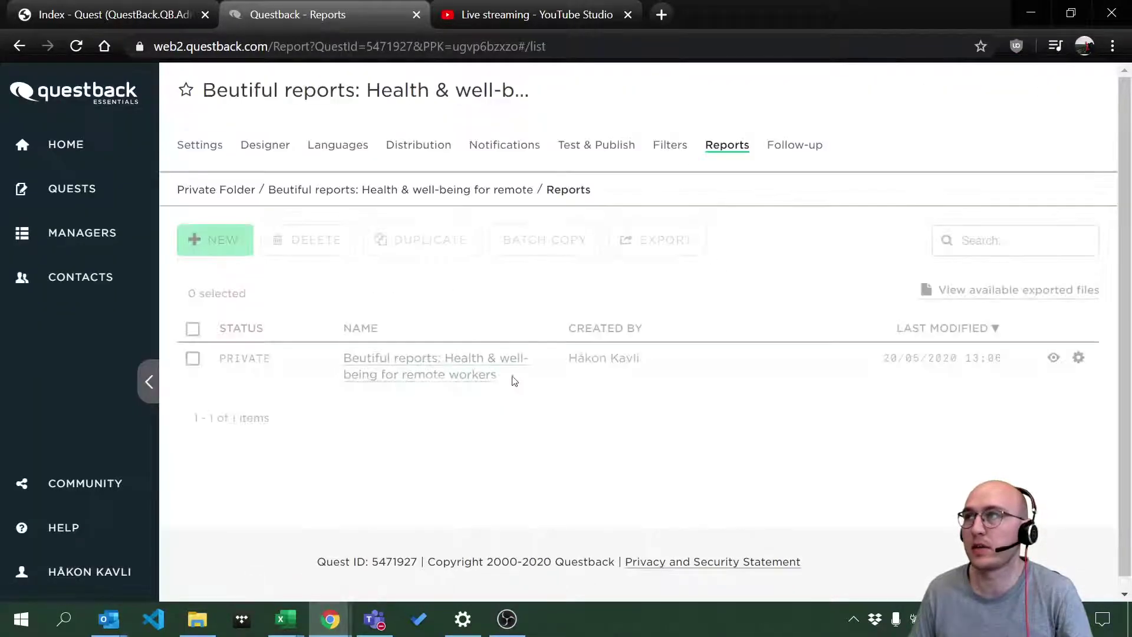
{"action": "left_click", "coordinate": [415, 380]}
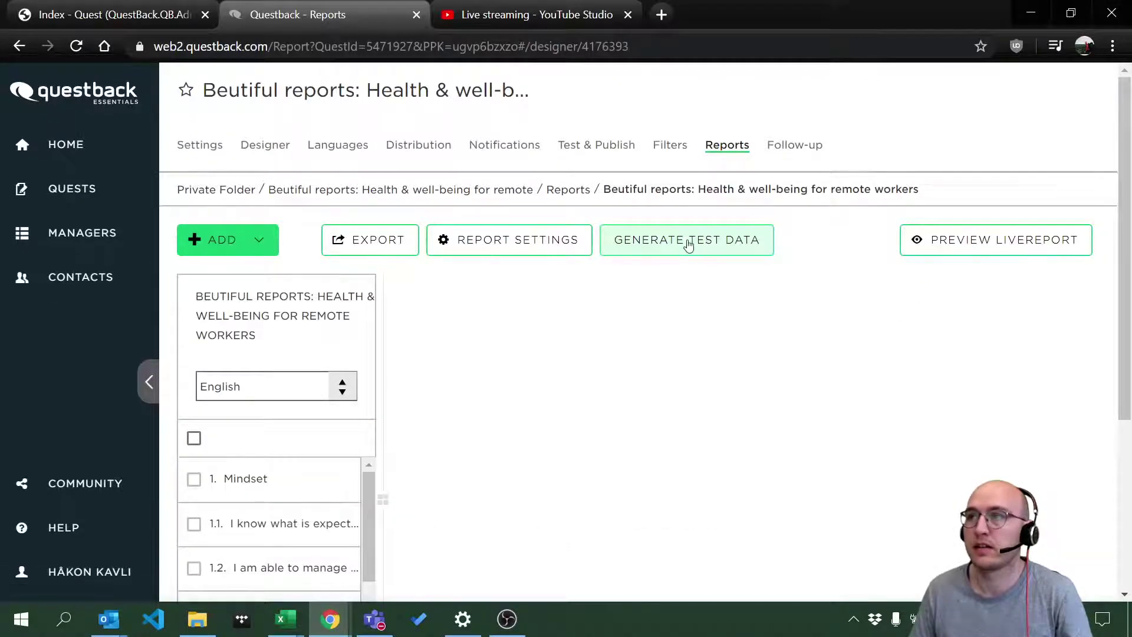
{"action": "left_click", "coordinate": [687, 239]}
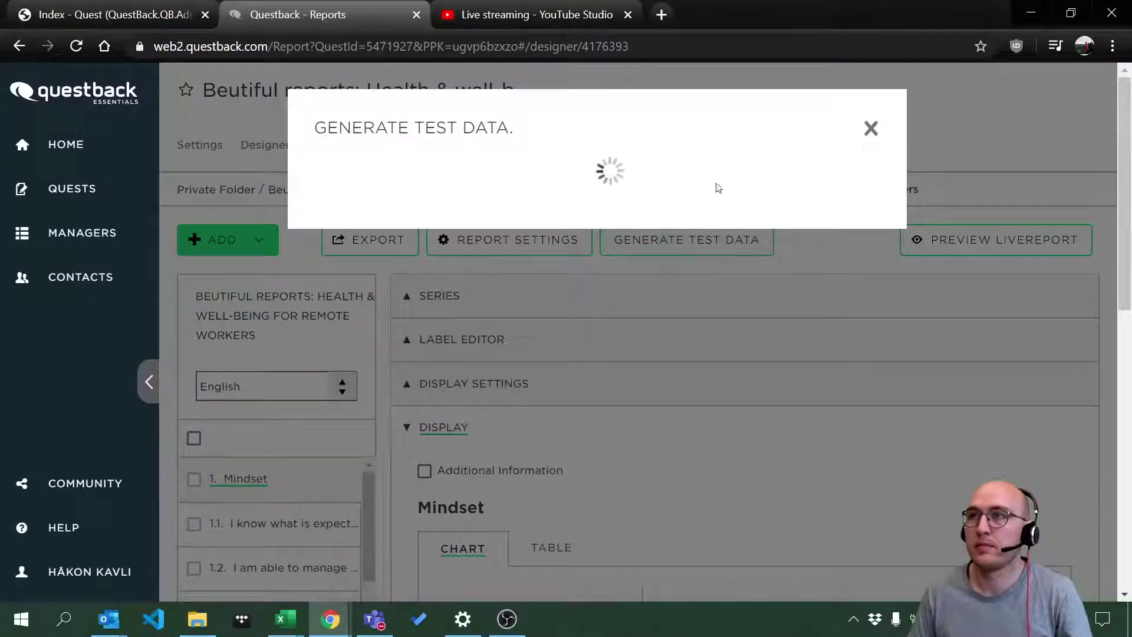
{"action": "left_click", "coordinate": [353, 204]}
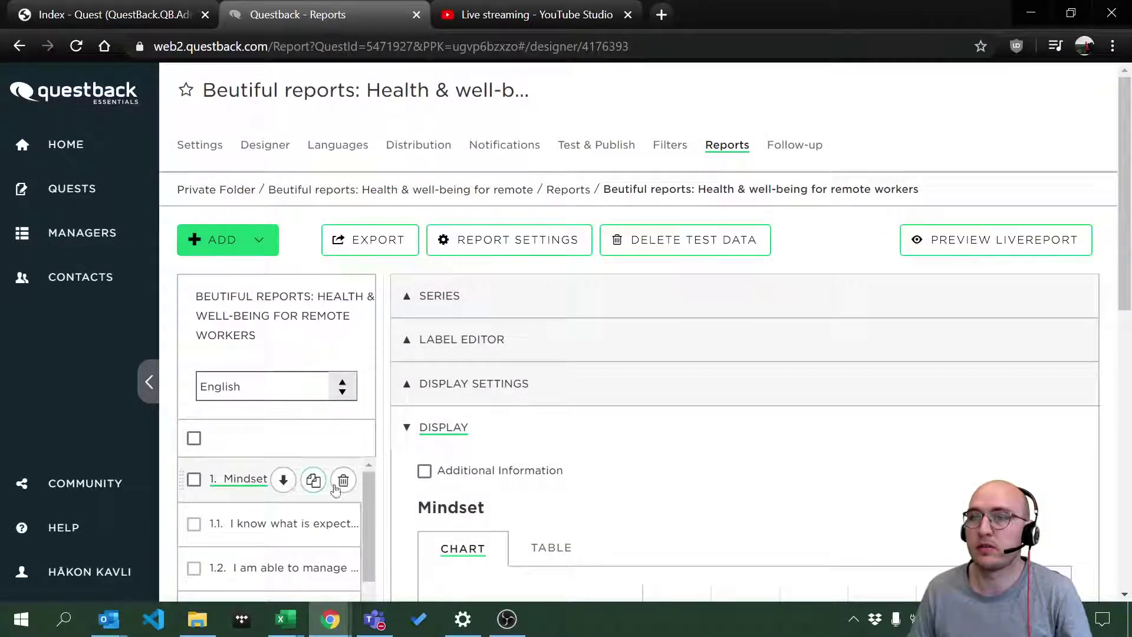
Add the quest question "My new question" to the report.
{"action": "left_click_drag", "start_coordinate": [366, 499], "coordinate": [367, 557]}
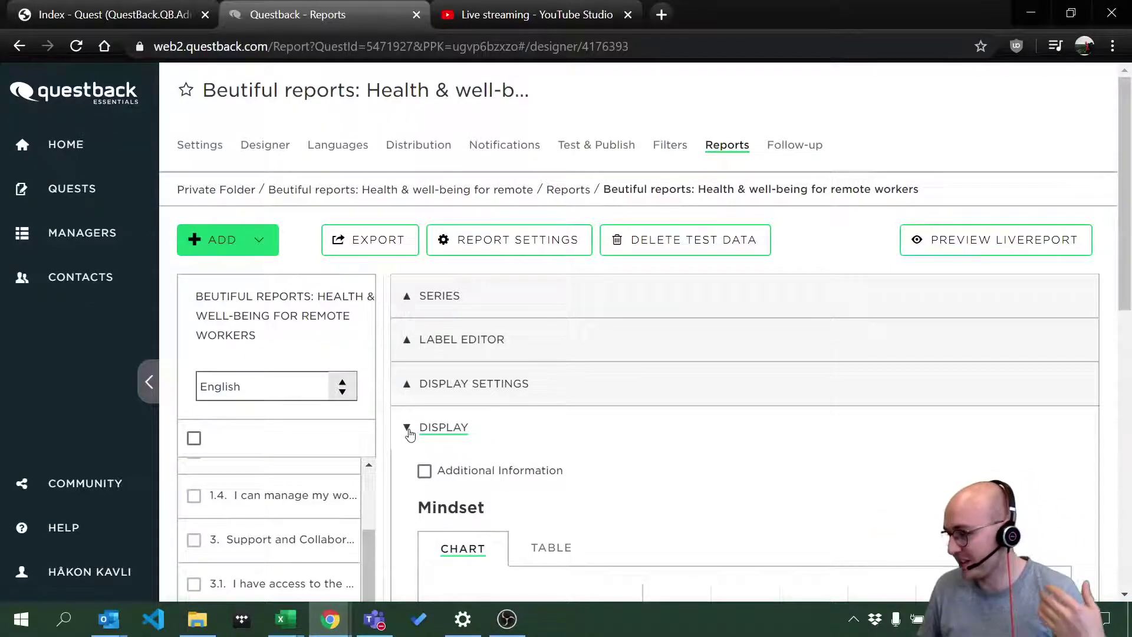
{"action": "left_click", "coordinate": [262, 255]}
{"action": "left_click", "coordinate": [263, 285]}
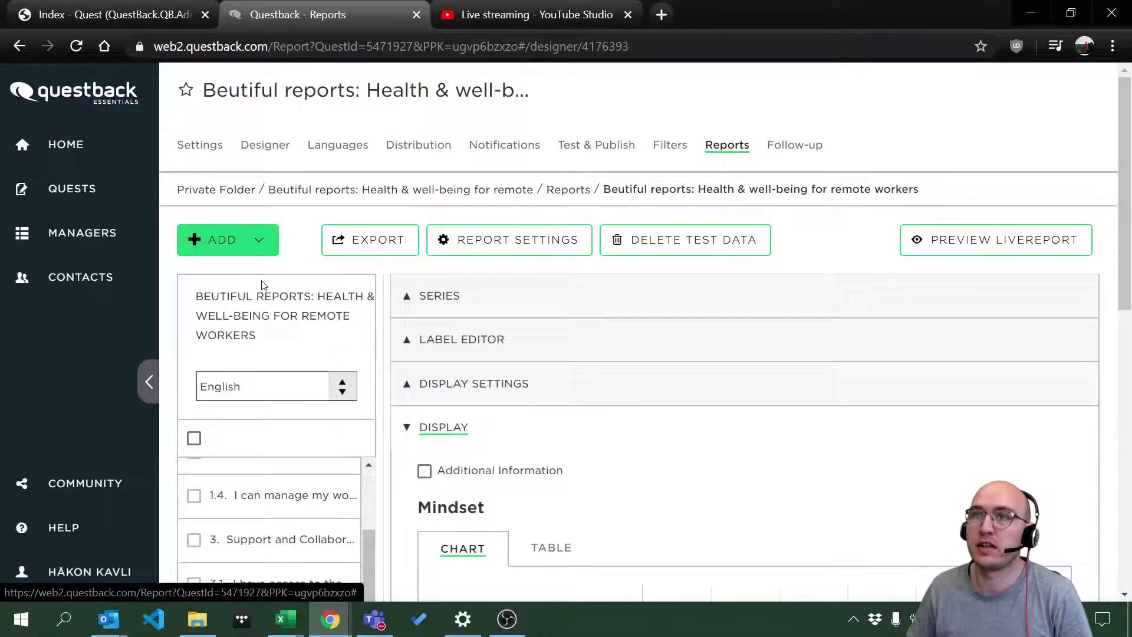
{"action": "scroll", "coordinate": [331, 245], "scroll_direction": "down", "scroll_amount": 3}
{"action": "scroll", "coordinate": [323, 282], "scroll_direction": "up", "scroll_amount": 1}
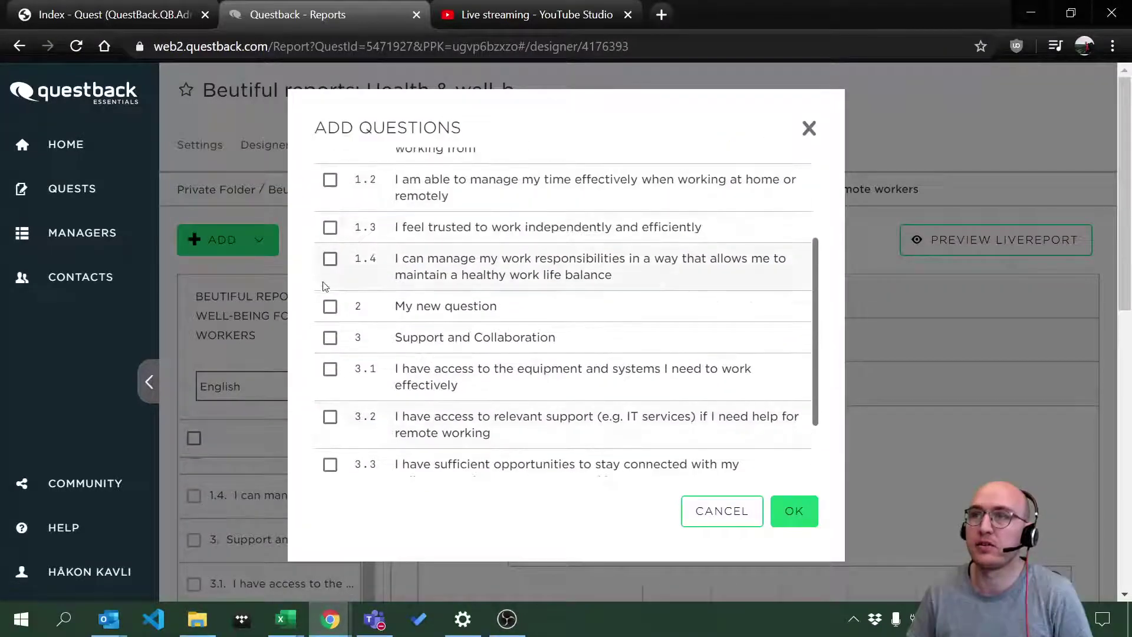
{"action": "left_click", "coordinate": [328, 305]}
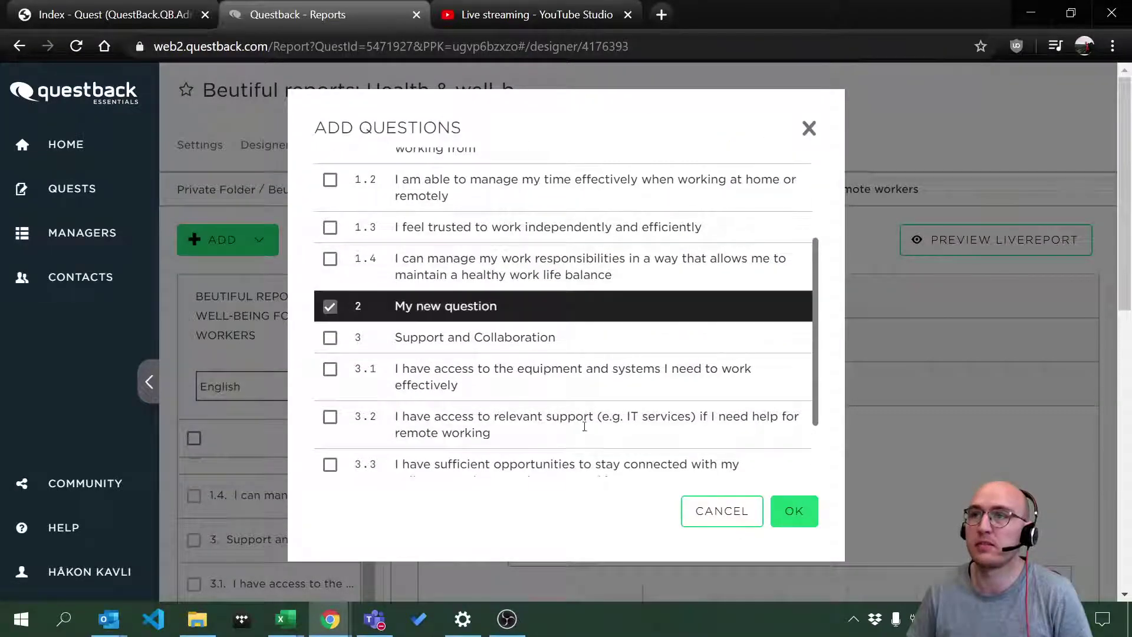
{"action": "left_click", "coordinate": [800, 508]}
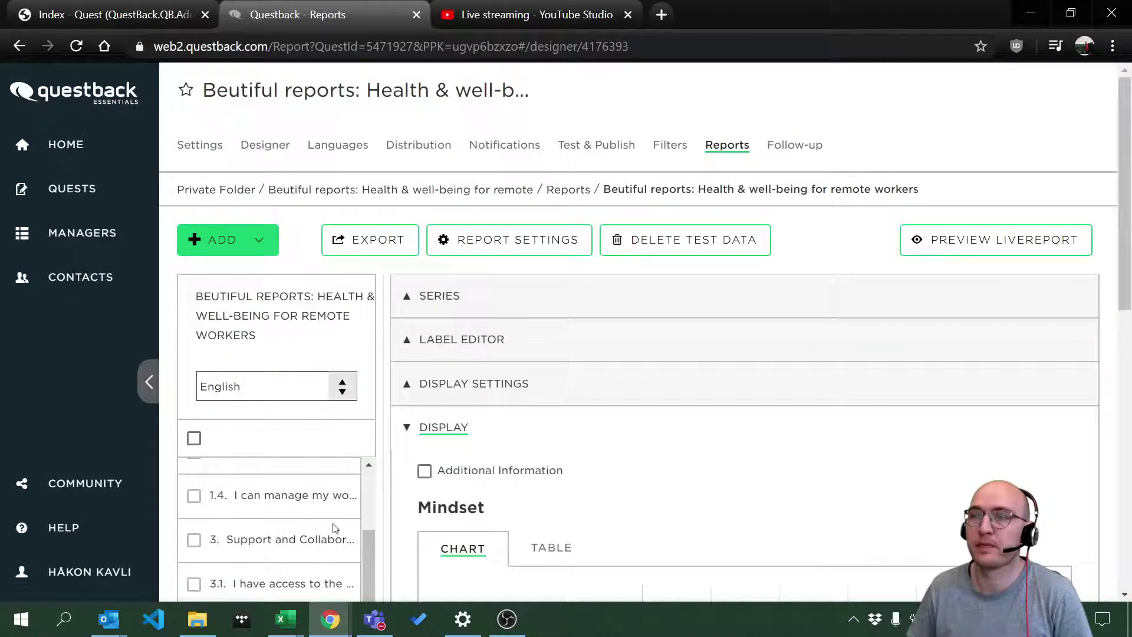
Move "My new question" in the report's question list to directly before Support and Collaboration.
{"action": "scroll", "coordinate": [356, 446], "scroll_direction": "down", "scroll_amount": 1}
{"action": "left_click", "coordinate": [221, 436]}
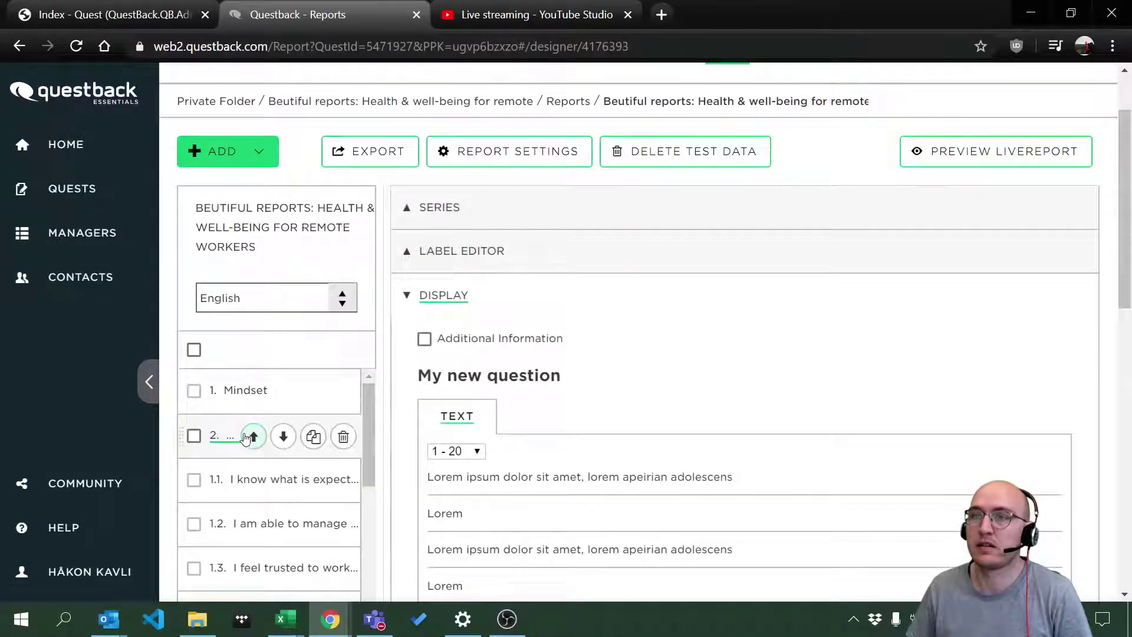
{"action": "left_click_drag", "start_coordinate": [214, 442], "coordinate": [259, 336]}
{"action": "scroll", "coordinate": [222, 577], "scroll_direction": "down", "scroll_amount": 1}
{"action": "scroll", "coordinate": [232, 517], "scroll_direction": "down", "scroll_amount": 2}
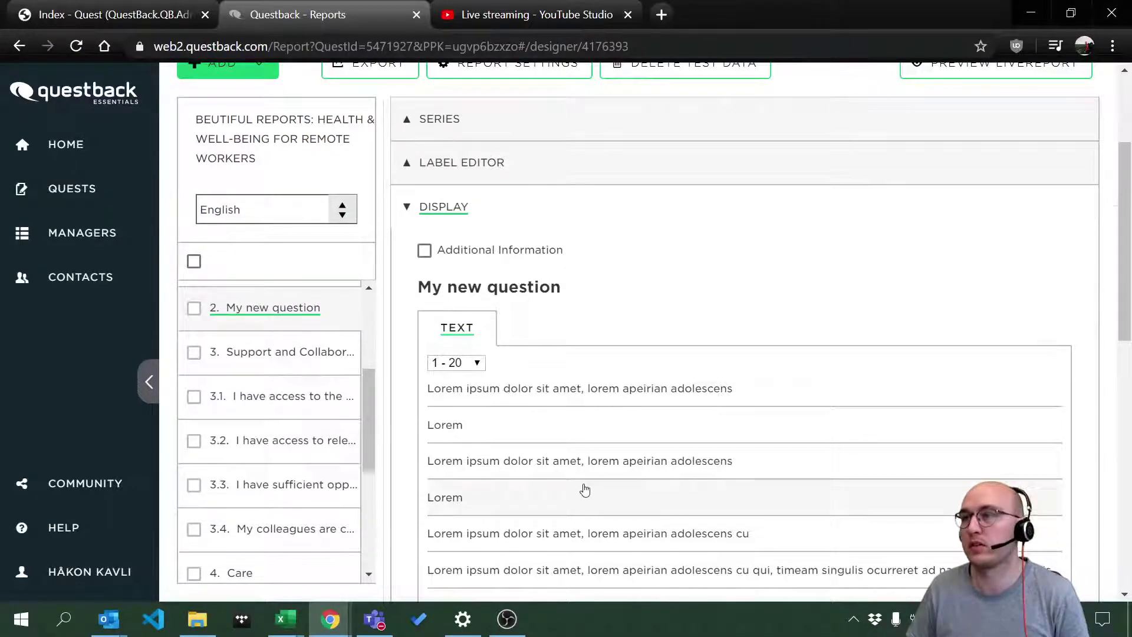
Delete the Health & well-being report from the quest's reports list and reload the page to regenerate it.
{"action": "scroll", "coordinate": [589, 484], "scroll_direction": "up", "scroll_amount": 3}
{"action": "left_click", "coordinate": [727, 145]}
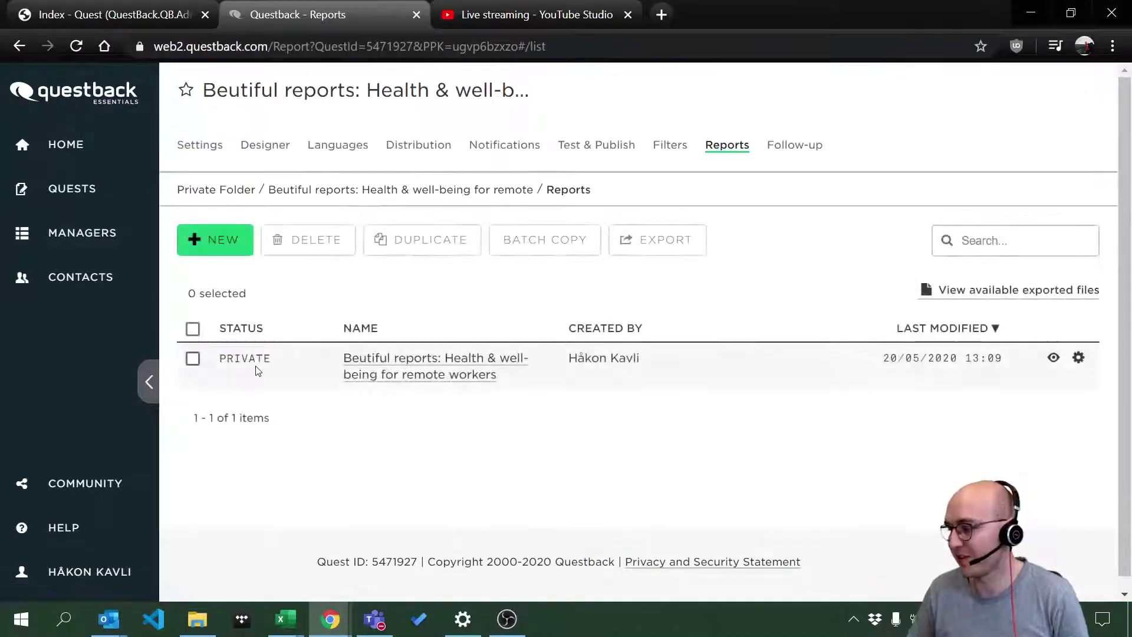
{"action": "left_click", "coordinate": [193, 358]}
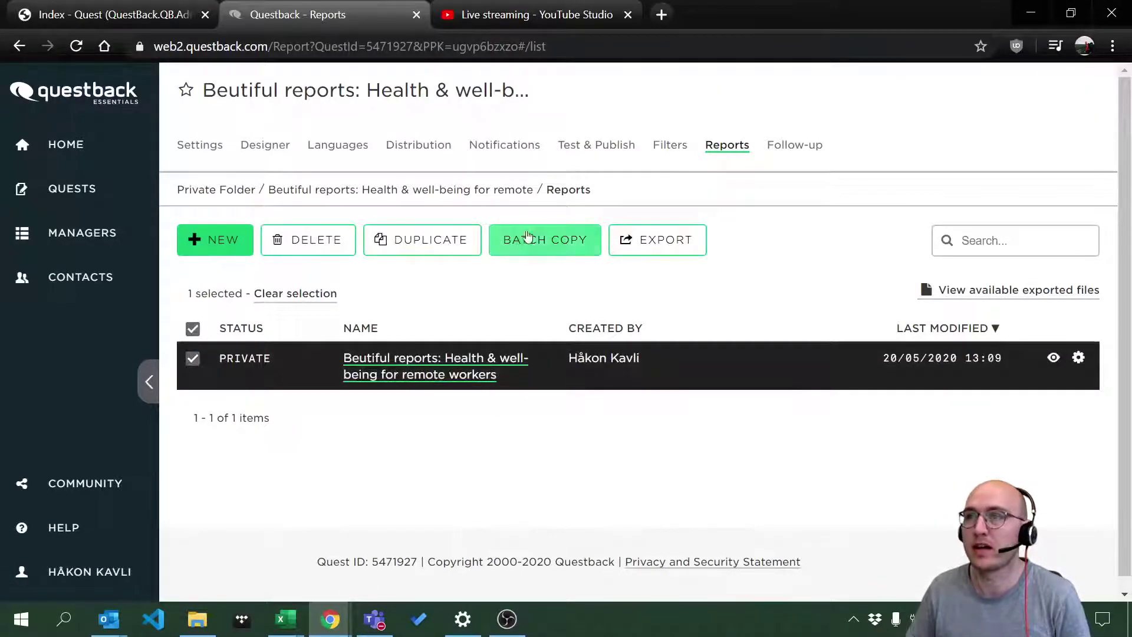
{"action": "left_click", "coordinate": [323, 240]}
{"action": "left_click", "coordinate": [903, 287]}
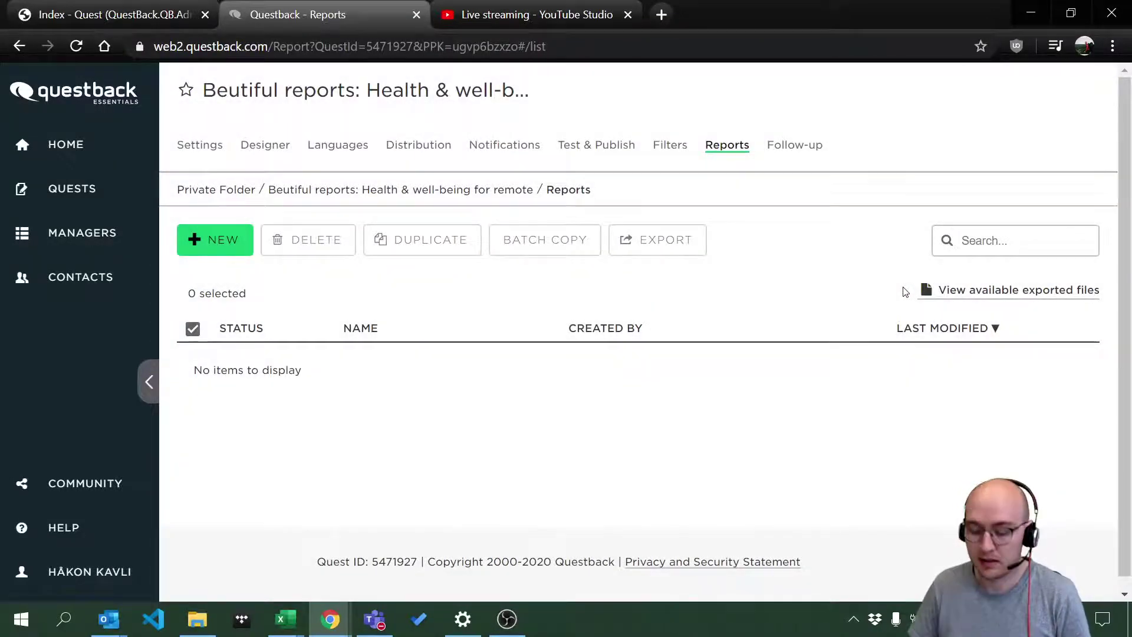
{"action": "key", "text": "F5"}
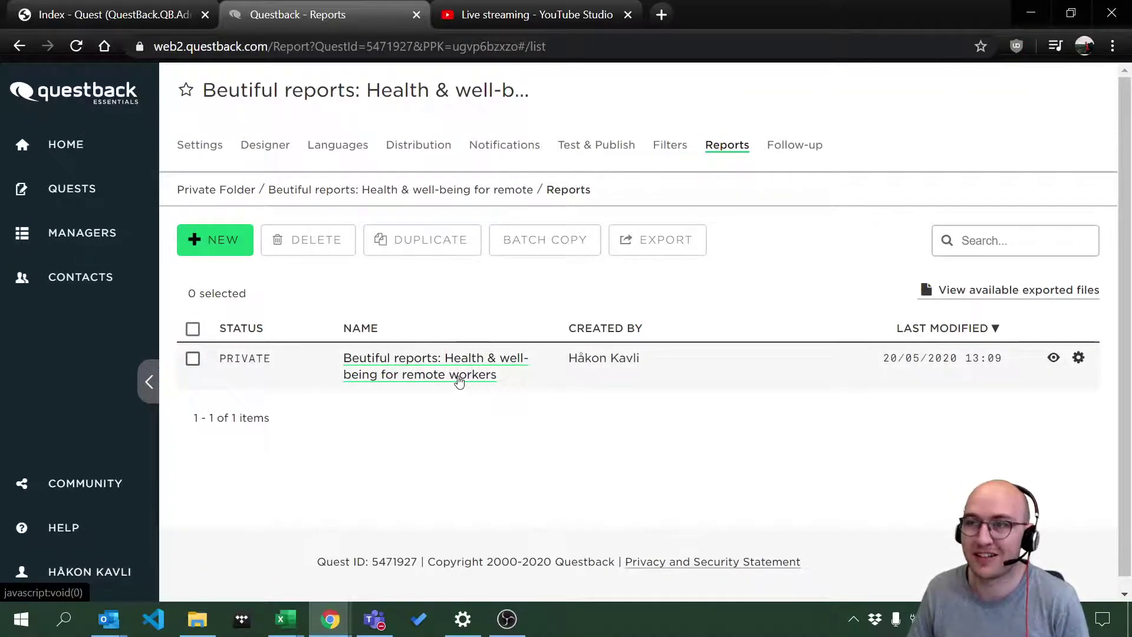
Open the regenerated report and check where "My new question" sits in its question list.
{"action": "left_click", "coordinate": [459, 381]}
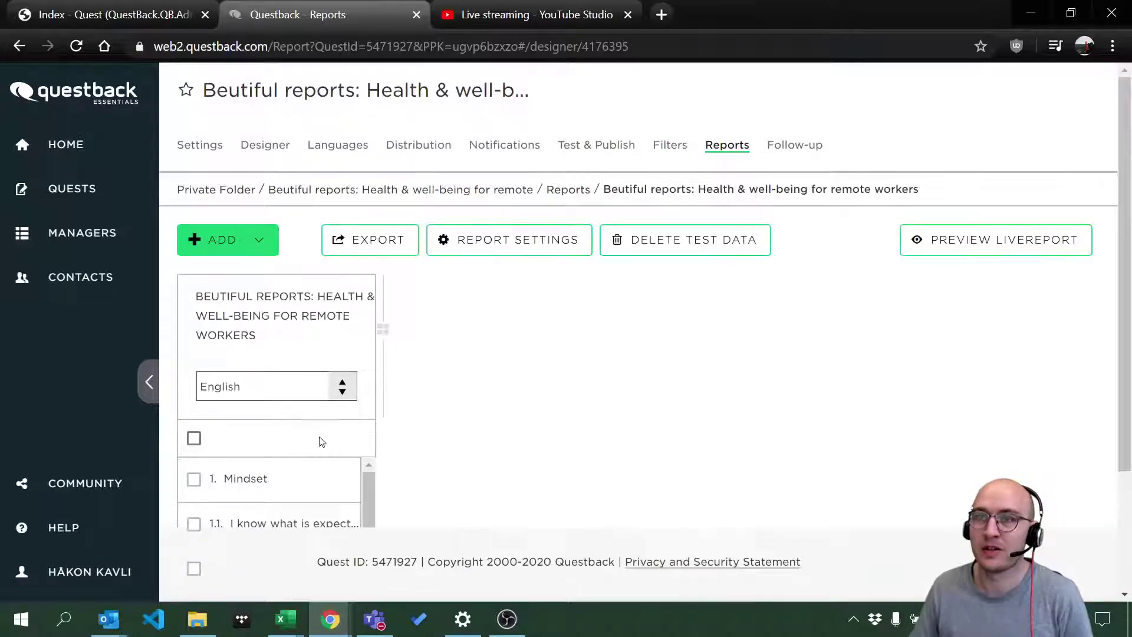
{"action": "scroll", "coordinate": [379, 493], "scroll_direction": "down", "scroll_amount": 3}
{"action": "left_click_drag", "start_coordinate": [367, 352], "coordinate": [365, 420]}
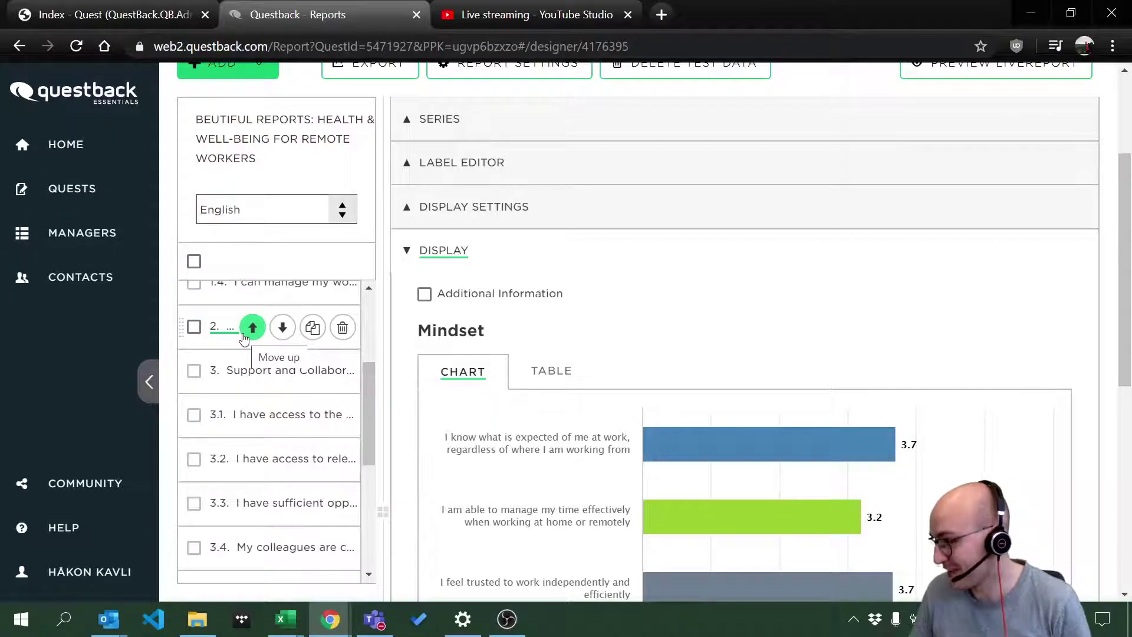
{"action": "scroll", "coordinate": [621, 414], "scroll_direction": "up", "scroll_amount": 3}
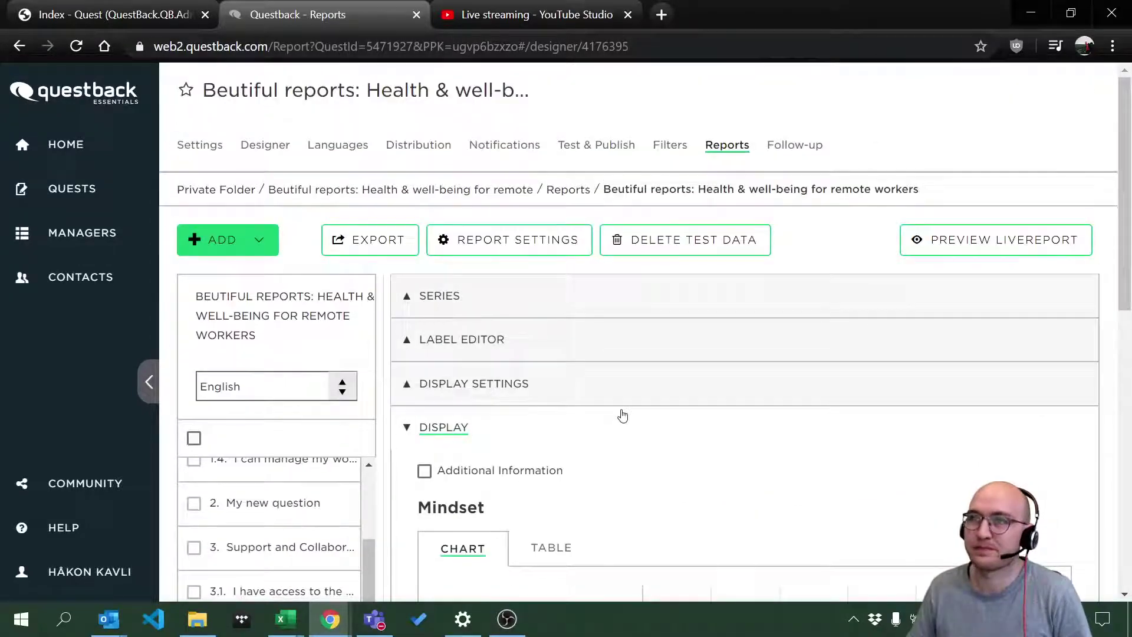
{"action": "scroll", "coordinate": [298, 531], "scroll_direction": "up", "scroll_amount": 3}
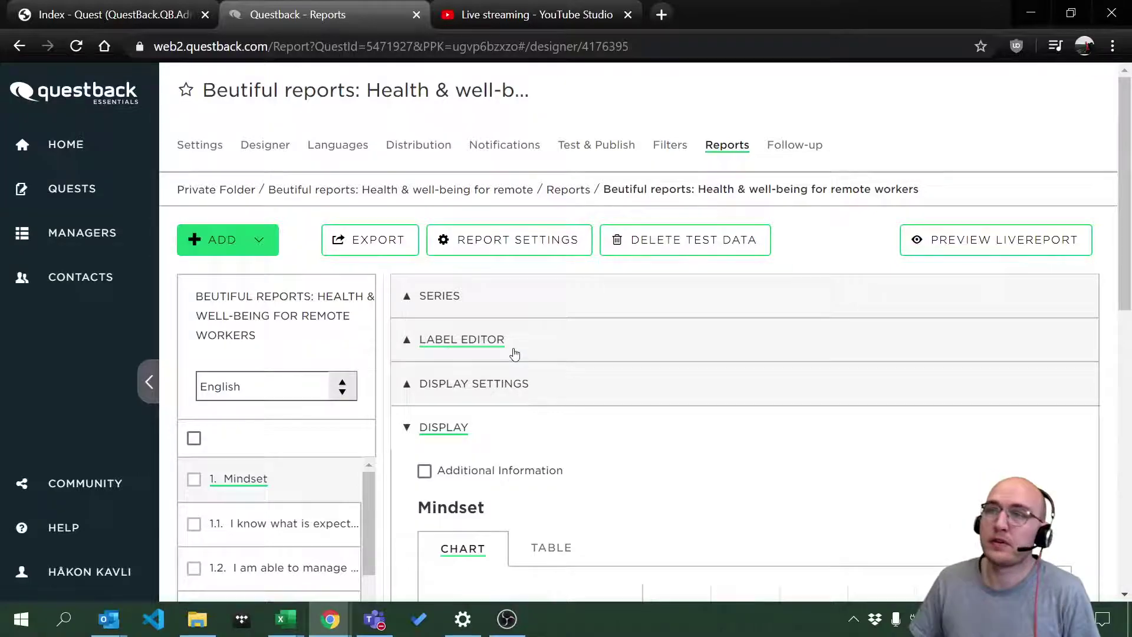
Examine the Mindset chart's average for each statement alongside the matching sub-questions in the report's question list.
{"action": "scroll", "coordinate": [575, 365], "scroll_direction": "down", "scroll_amount": 3}
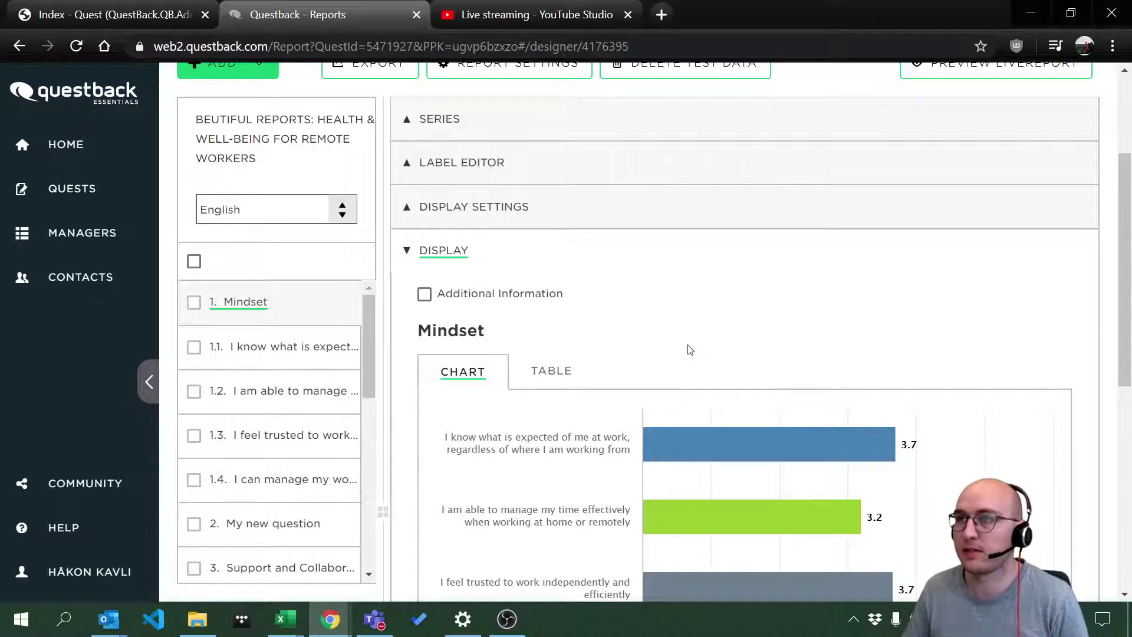
{"action": "scroll", "coordinate": [687, 346], "scroll_direction": "down", "scroll_amount": 2}
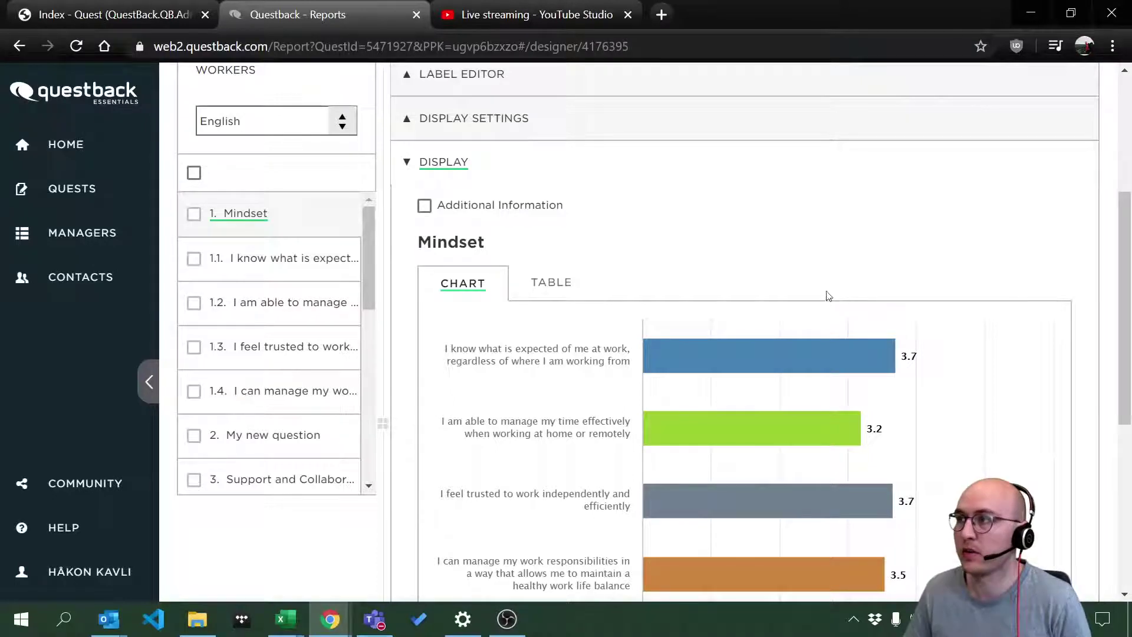
{"action": "scroll", "coordinate": [825, 292], "scroll_direction": "down", "scroll_amount": 2}
{"action": "scroll", "coordinate": [883, 294], "scroll_direction": "down", "scroll_amount": 2}
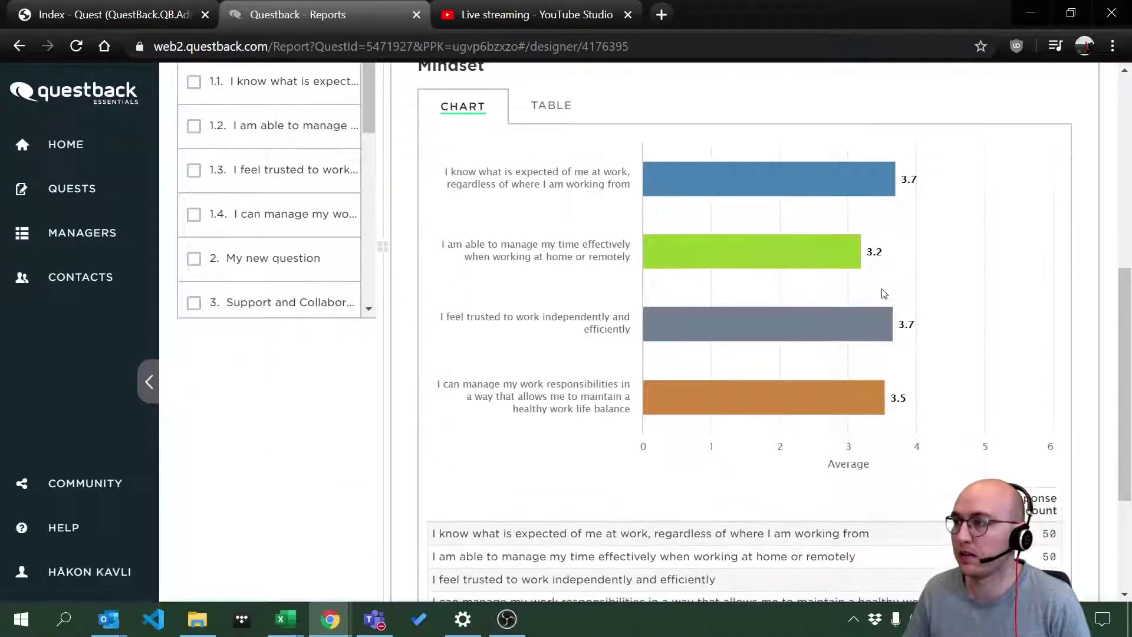
{"action": "scroll", "coordinate": [887, 306], "scroll_direction": "up", "scroll_amount": 2}
{"action": "scroll", "coordinate": [887, 312], "scroll_direction": "up", "scroll_amount": 2}
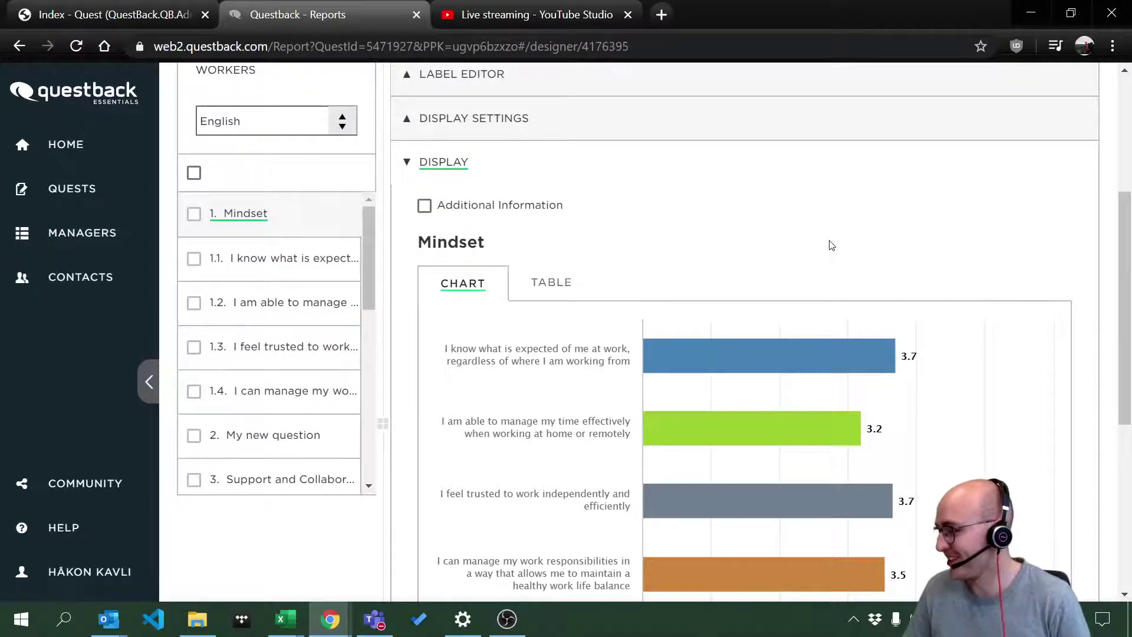
{"action": "scroll", "coordinate": [713, 244], "scroll_direction": "up", "scroll_amount": 2}
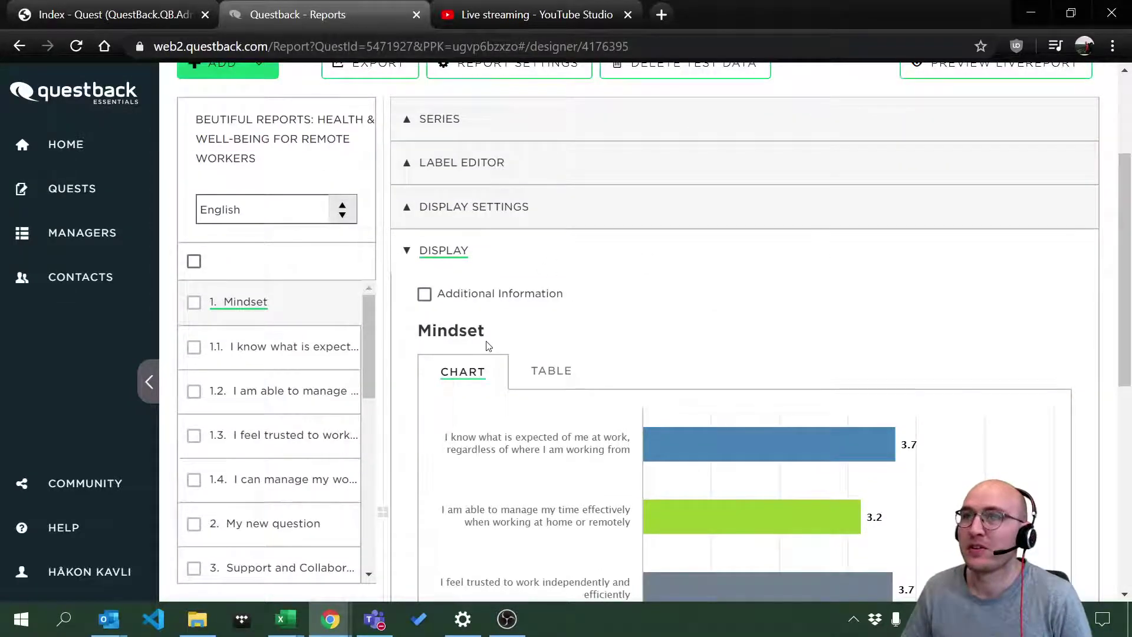
{"action": "scroll", "coordinate": [345, 298], "scroll_direction": "up", "scroll_amount": 2}
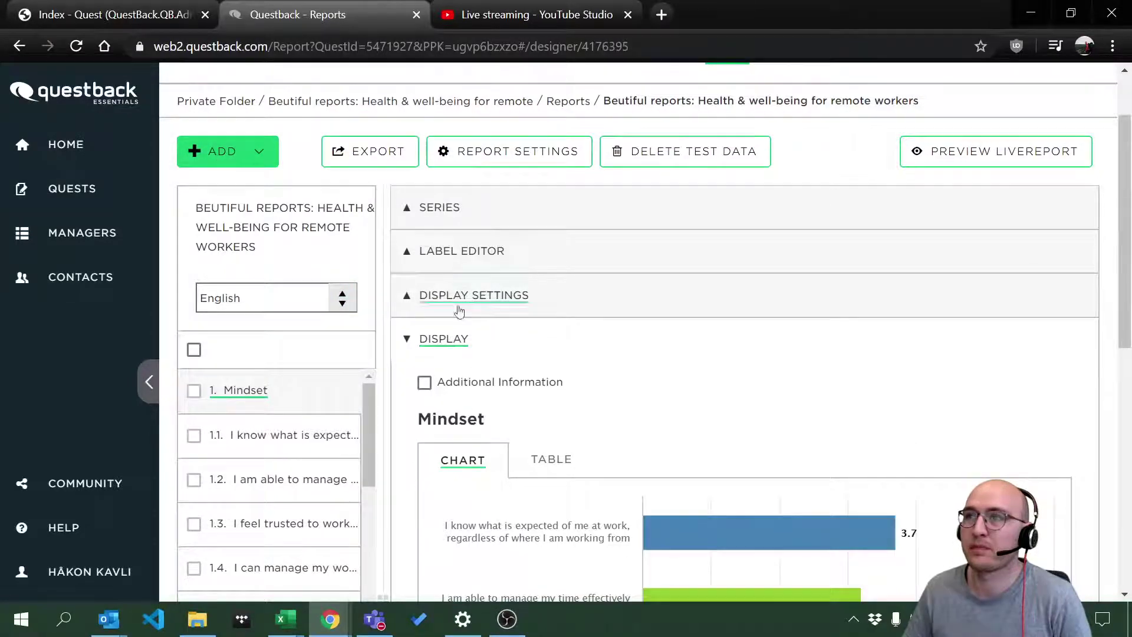
{"action": "scroll", "coordinate": [321, 323], "scroll_direction": "up", "scroll_amount": 2}
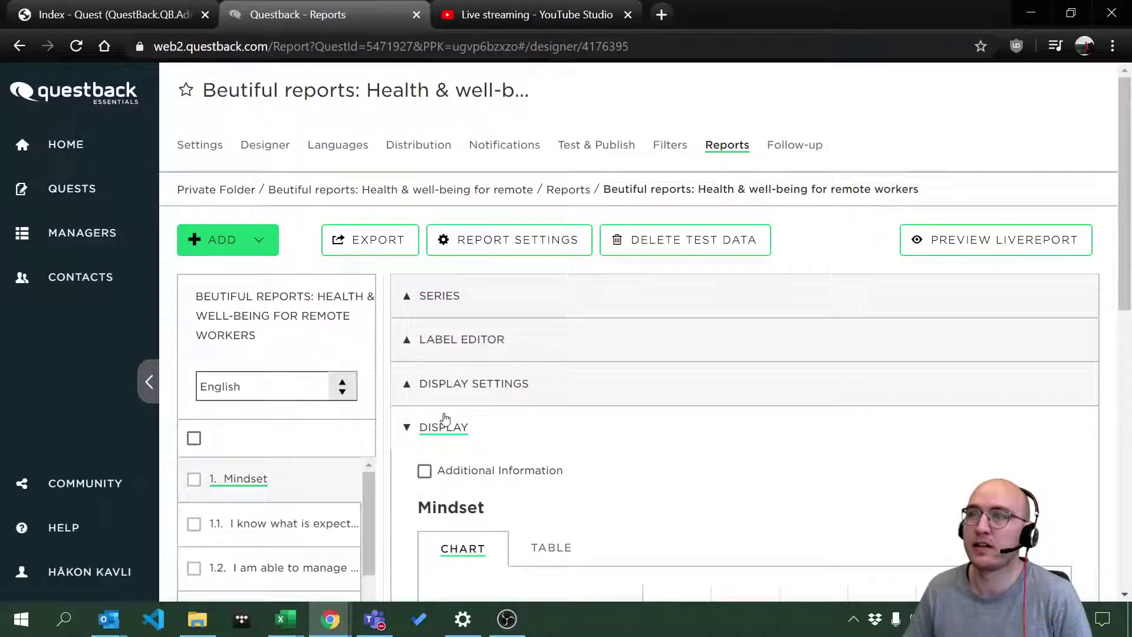
{"action": "scroll", "coordinate": [562, 417], "scroll_direction": "down", "scroll_amount": 3}
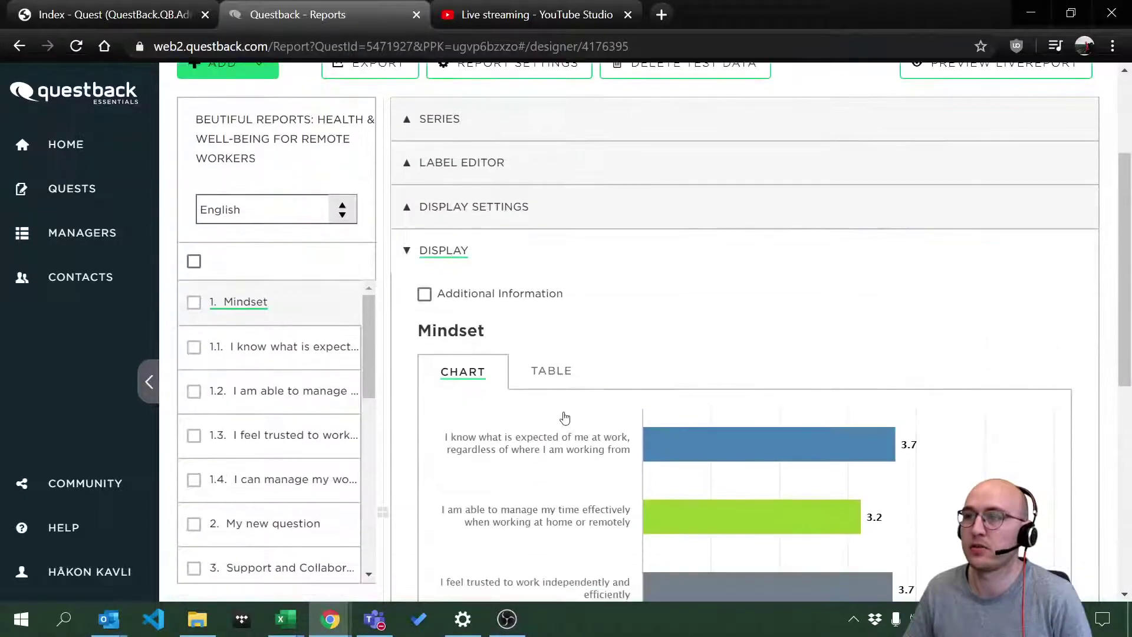
{"action": "scroll", "coordinate": [565, 418], "scroll_direction": "up", "scroll_amount": 2}
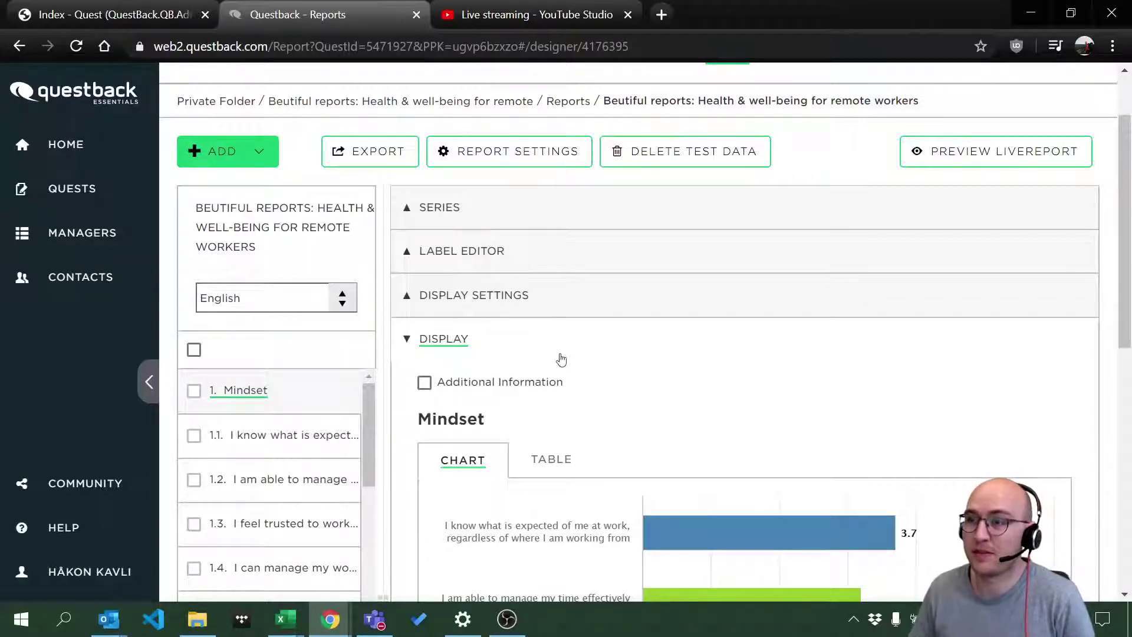
{"action": "scroll", "coordinate": [572, 365], "scroll_direction": "down", "scroll_amount": 2}
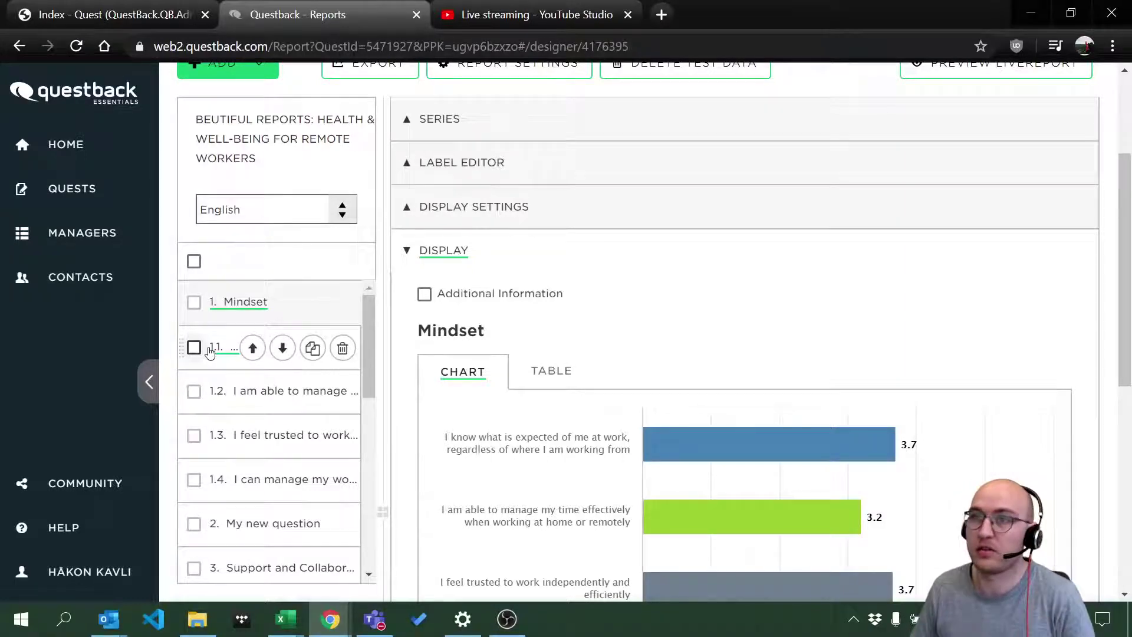
{"action": "scroll", "coordinate": [568, 297], "scroll_direction": "down", "scroll_amount": 3}
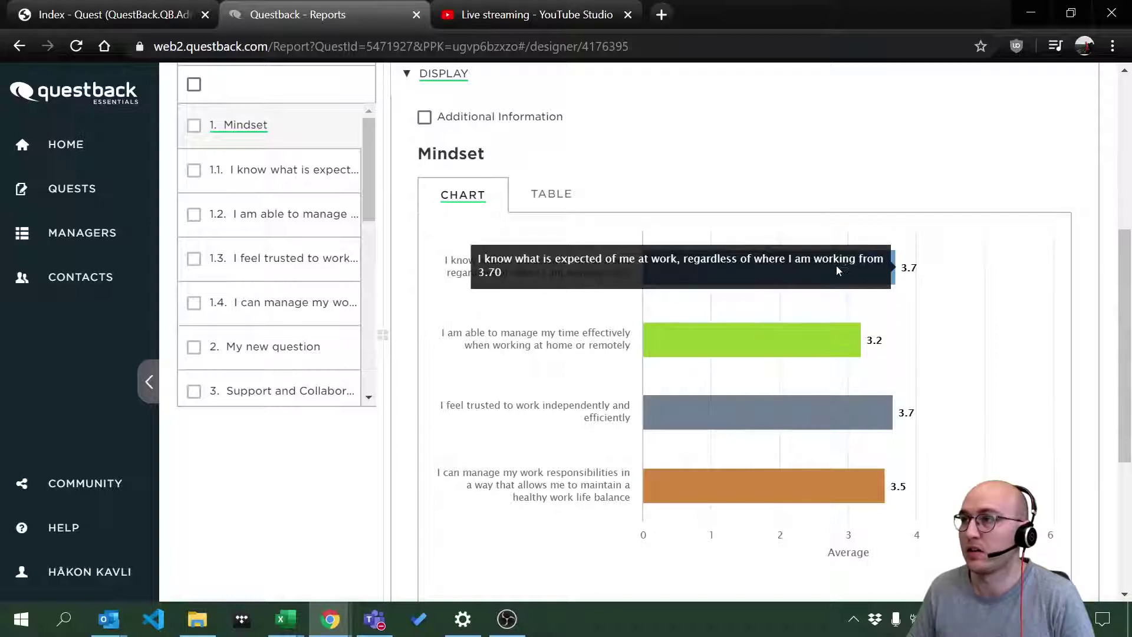
{"action": "mouse_move", "coordinate": [283, 224]}
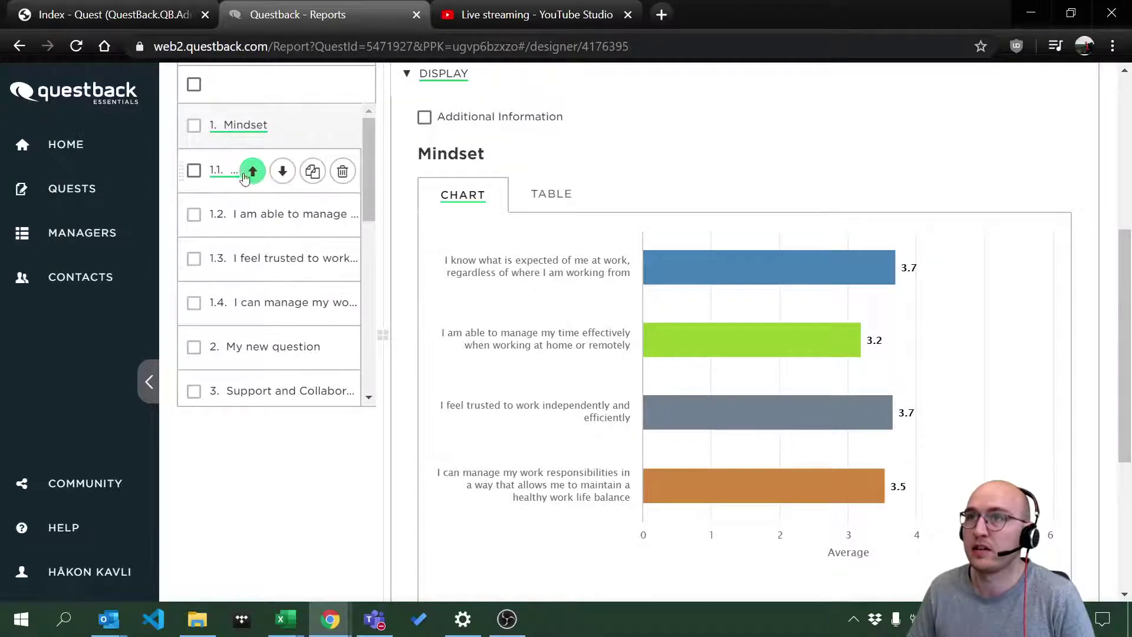
View the answer distribution of sub-question 1.1 about work expectations and compare it with the combined Mindset chart.
{"action": "mouse_move", "coordinate": [195, 126]}
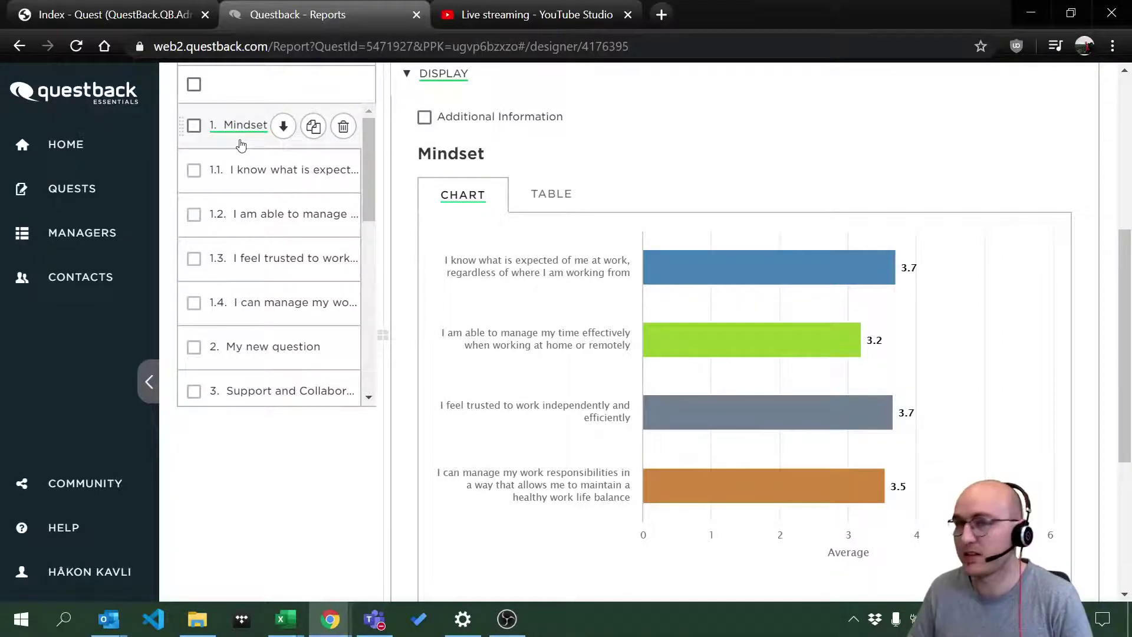
{"action": "mouse_move", "coordinate": [235, 172]}
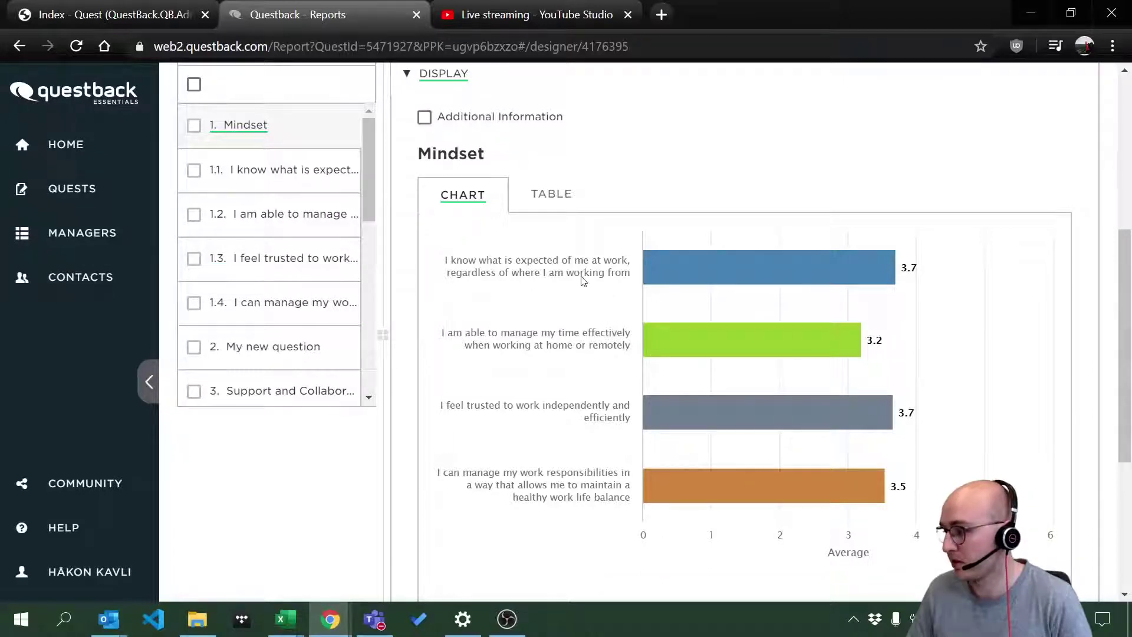
{"action": "left_click", "coordinate": [227, 175]}
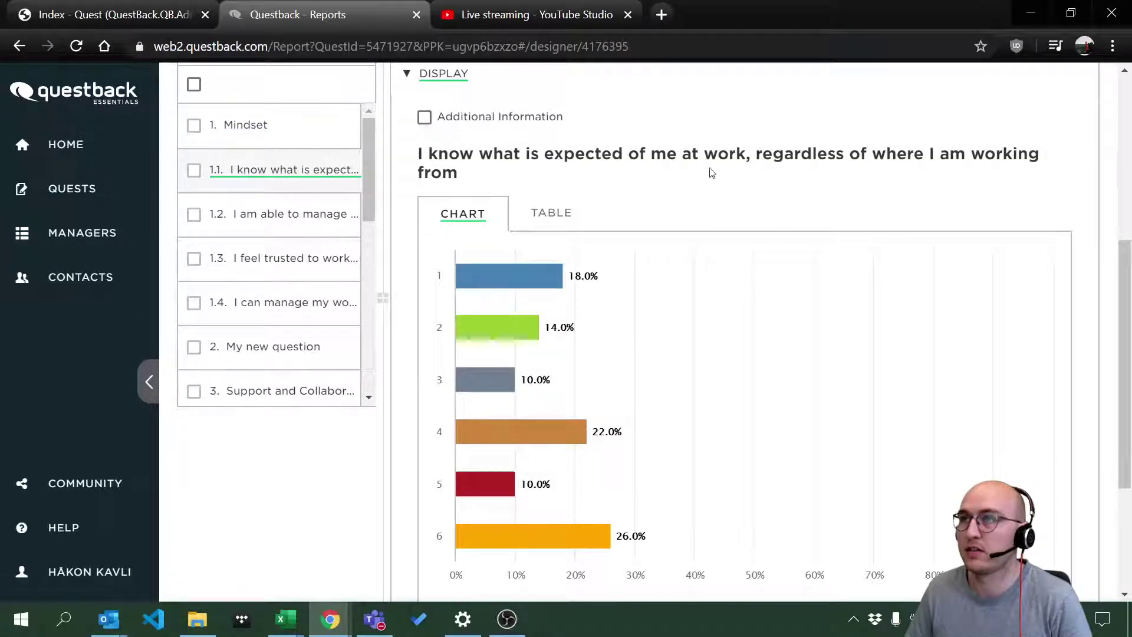
{"action": "mouse_move", "coordinate": [326, 177]}
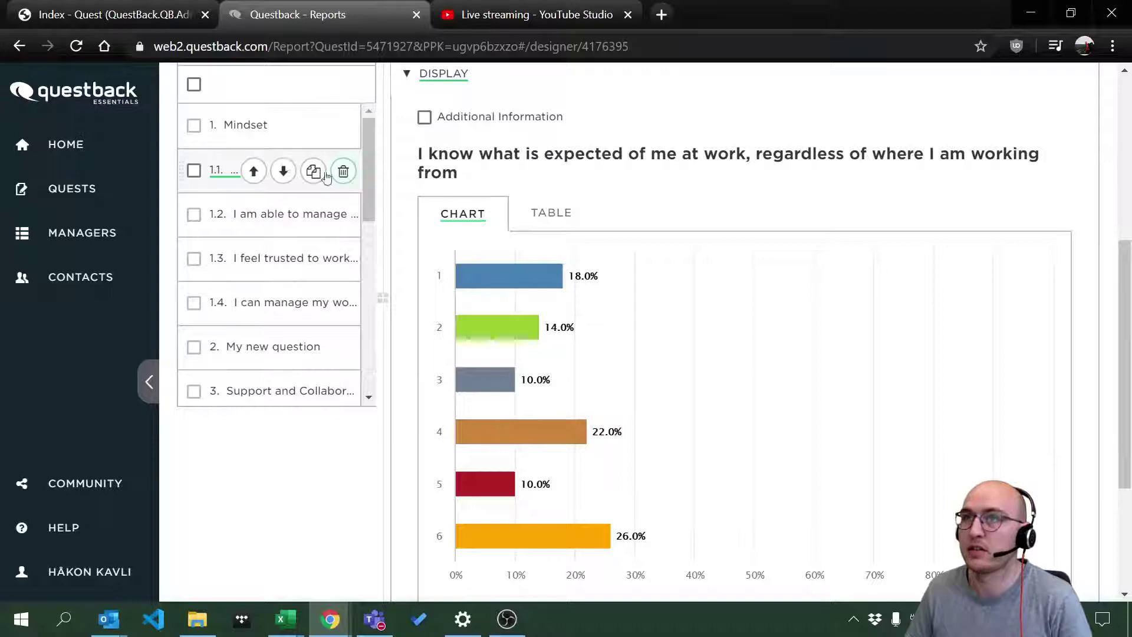
{"action": "left_click", "coordinate": [239, 127]}
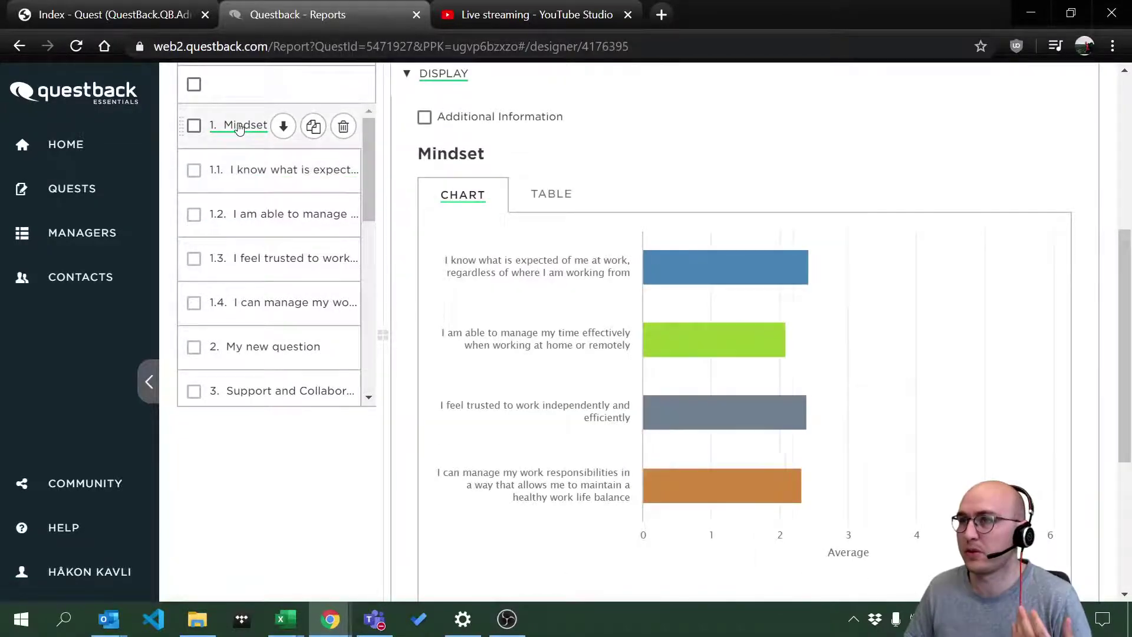
{"action": "mouse_move", "coordinate": [250, 170]}
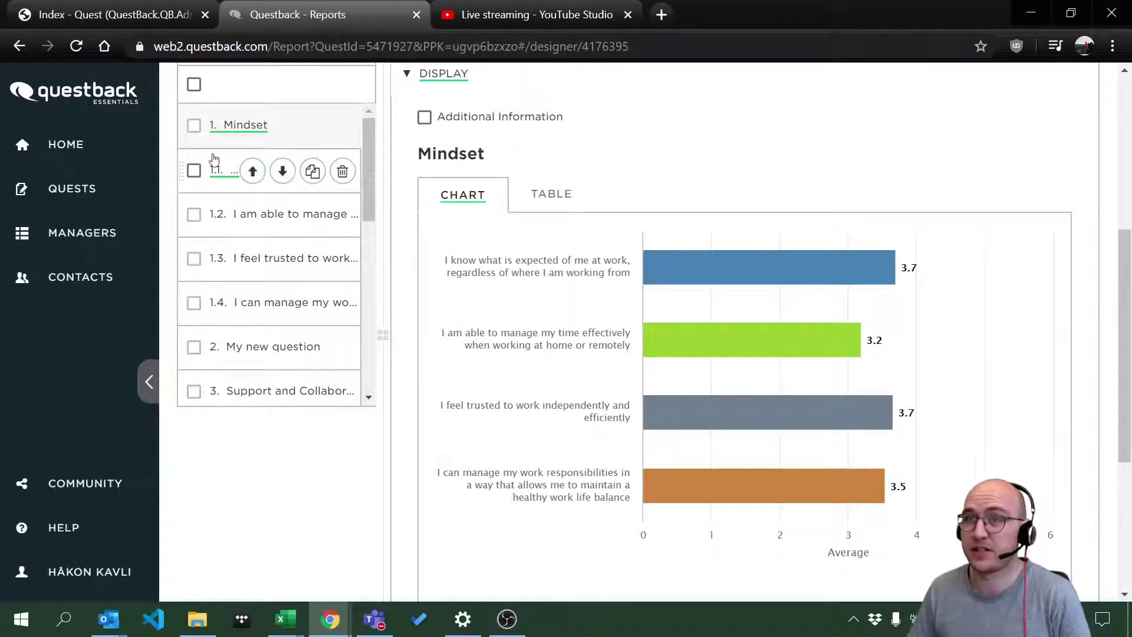
Delete the four Mindset sub-questions 1.1 to 1.4 from the report's question list, keeping the combined Mindset question.
{"action": "left_click", "coordinate": [193, 170]}
{"action": "left_click", "coordinate": [193, 214]}
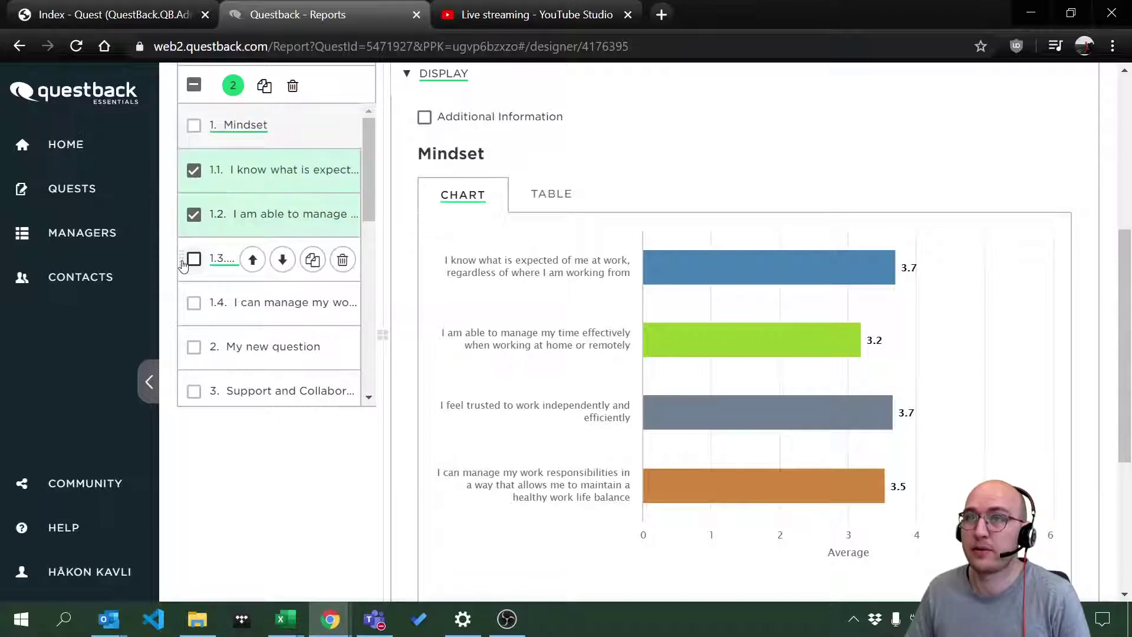
{"action": "left_click", "coordinate": [193, 258]}
{"action": "left_click", "coordinate": [194, 302]}
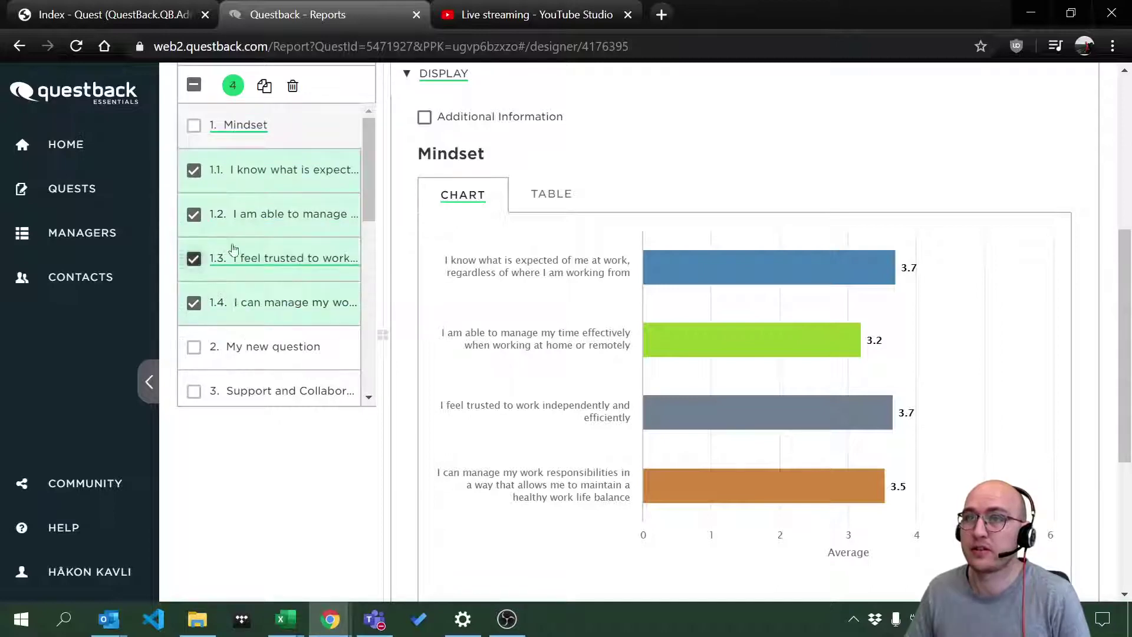
{"action": "left_click", "coordinate": [264, 85]}
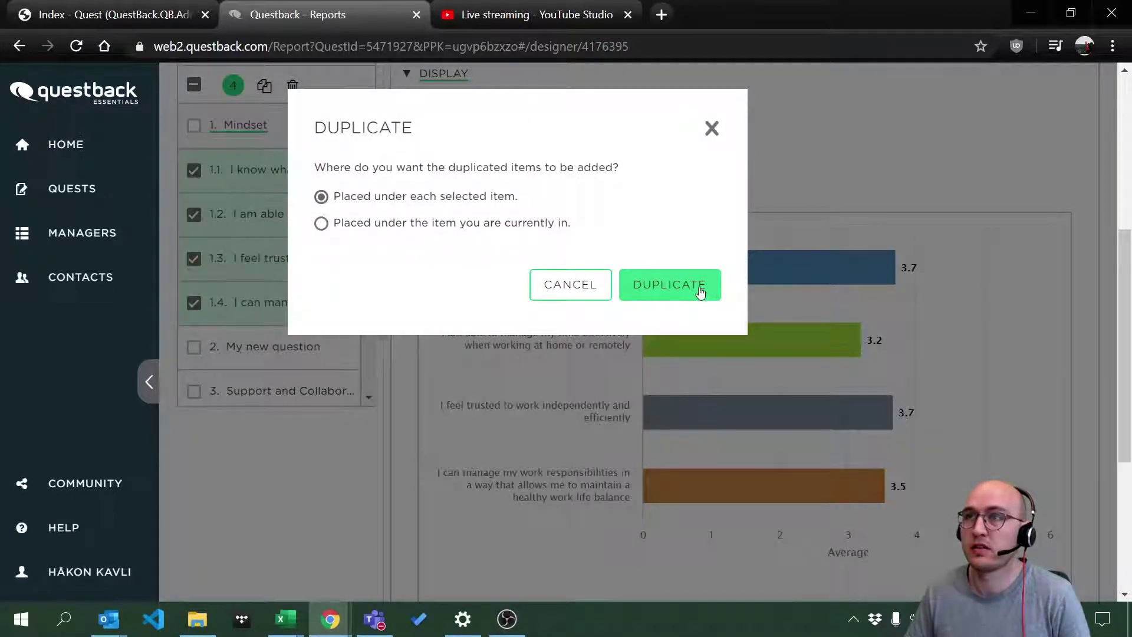
{"action": "left_click", "coordinate": [570, 284]}
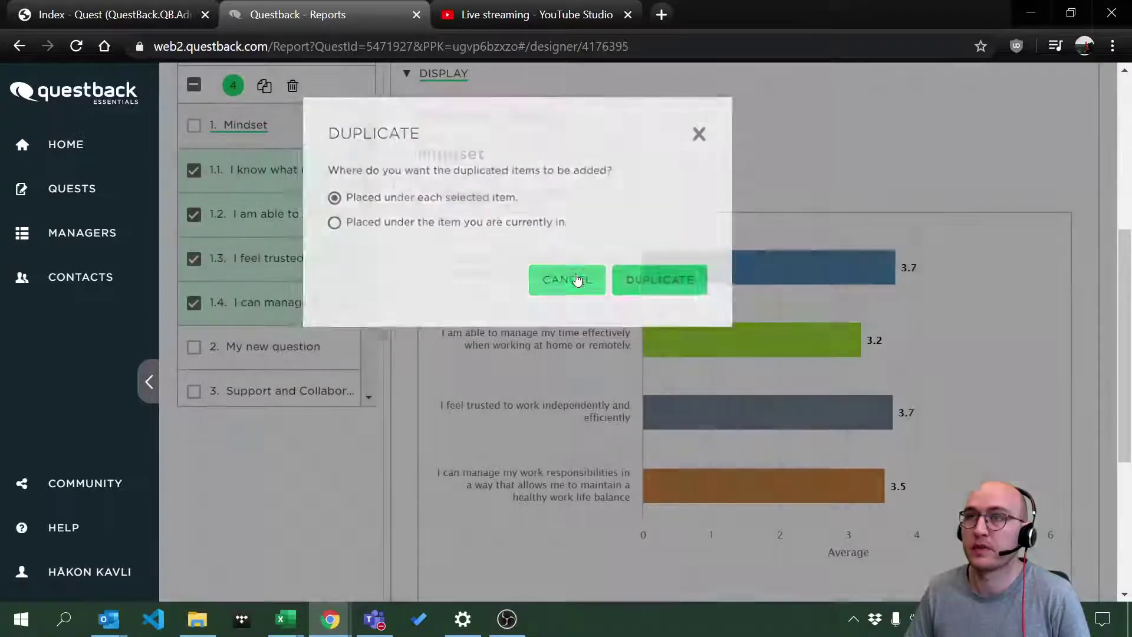
{"action": "left_click", "coordinate": [294, 87]}
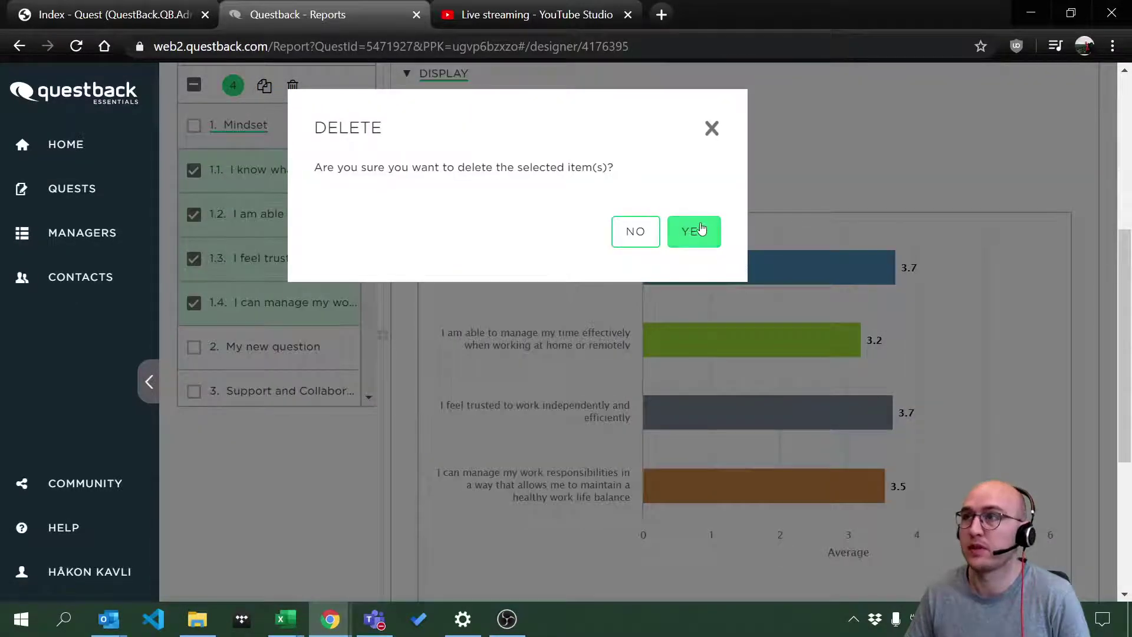
{"action": "left_click", "coordinate": [705, 229]}
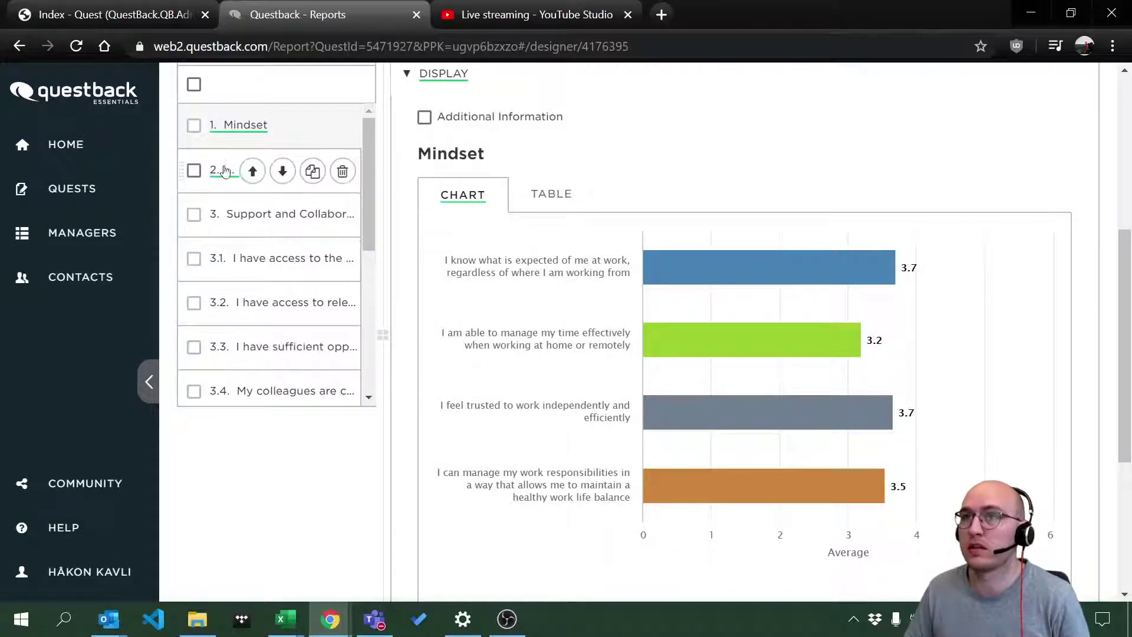
Open the Support and Collaboration question and view its combined chart of averages.
{"action": "left_click", "coordinate": [221, 216]}
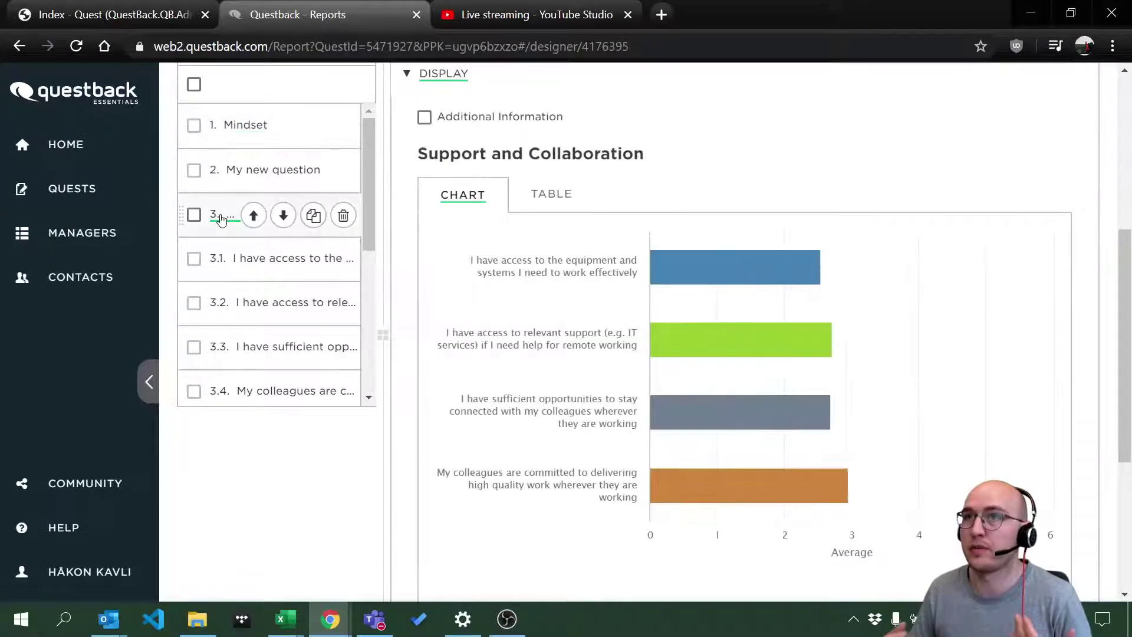
{"action": "left_click", "coordinate": [252, 214]}
{"action": "scroll", "coordinate": [265, 222], "scroll_direction": "up", "scroll_amount": 3}
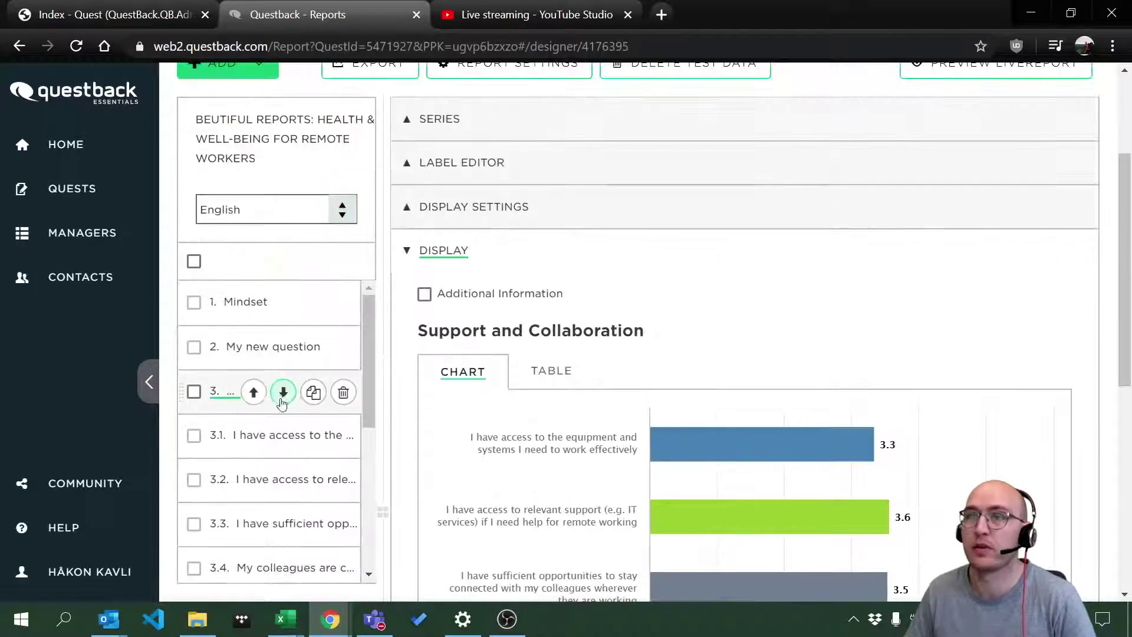
{"action": "scroll", "coordinate": [365, 222], "scroll_direction": "down", "scroll_amount": 4}
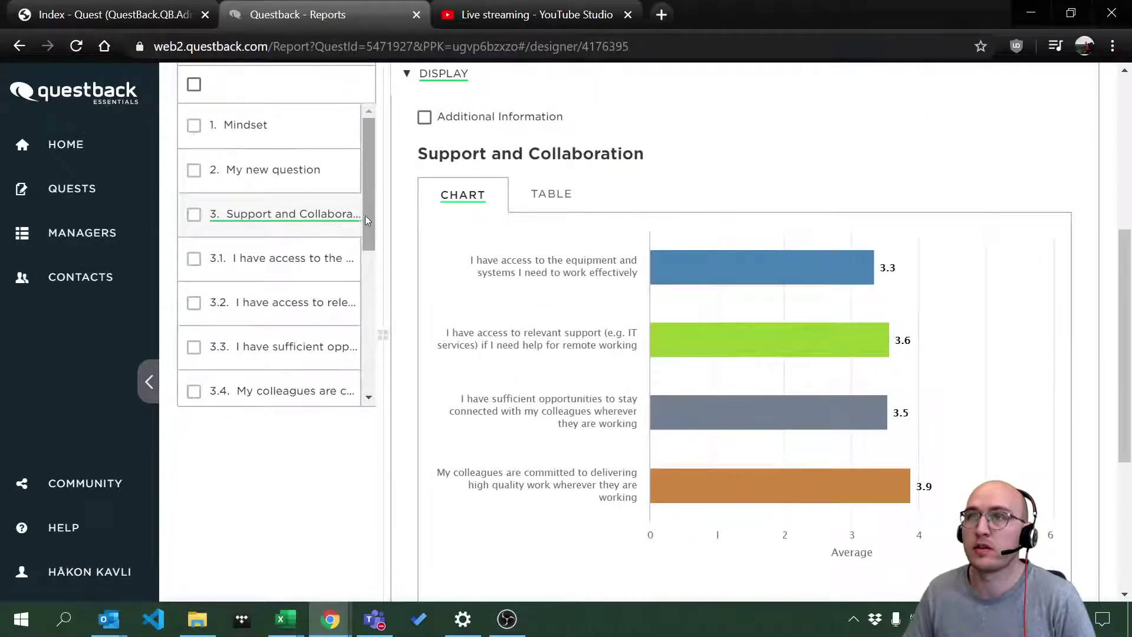
{"action": "left_click_drag", "start_coordinate": [366, 223], "coordinate": [387, 184]}
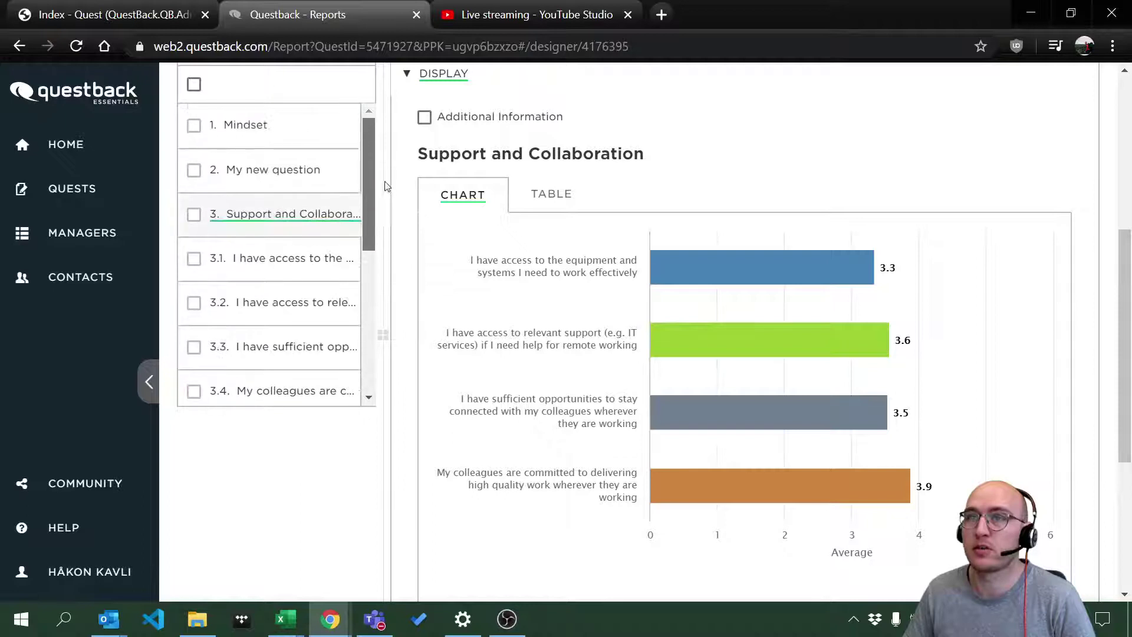
{"action": "left_click", "coordinate": [195, 260]}
{"action": "scroll", "coordinate": [202, 255], "scroll_direction": "down", "scroll_amount": 2}
{"action": "left_click", "coordinate": [198, 232], "text": "shift"}
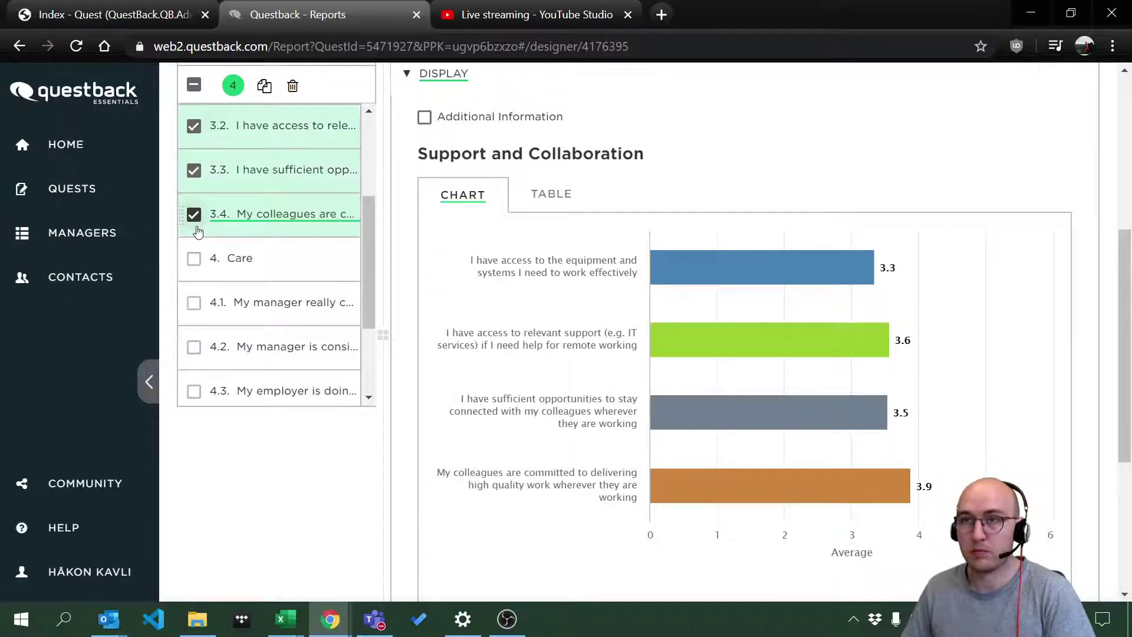
Delete the four Care sub-questions 4.1 to 4.4 from the report's question list.
{"action": "scroll", "coordinate": [198, 232], "scroll_direction": "down", "scroll_amount": 2}
{"action": "left_click", "coordinate": [194, 162]}
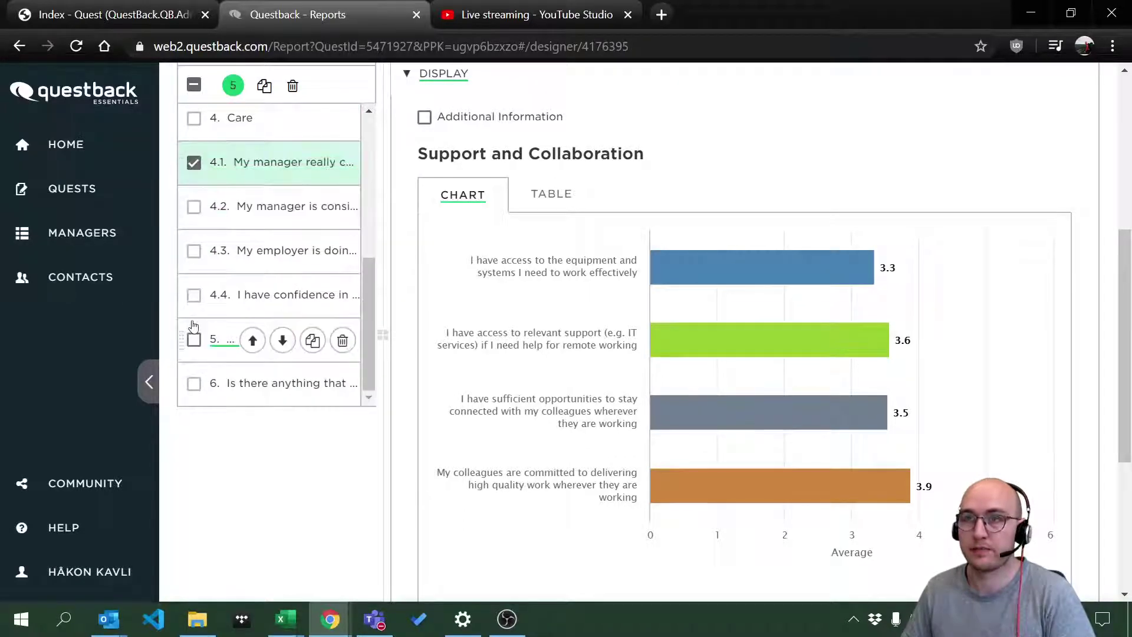
{"action": "left_click", "coordinate": [194, 295], "text": "shift"}
{"action": "scroll", "coordinate": [195, 310], "scroll_direction": "down", "scroll_amount": 3}
{"action": "scroll", "coordinate": [402, 206], "scroll_direction": "up", "scroll_amount": 6}
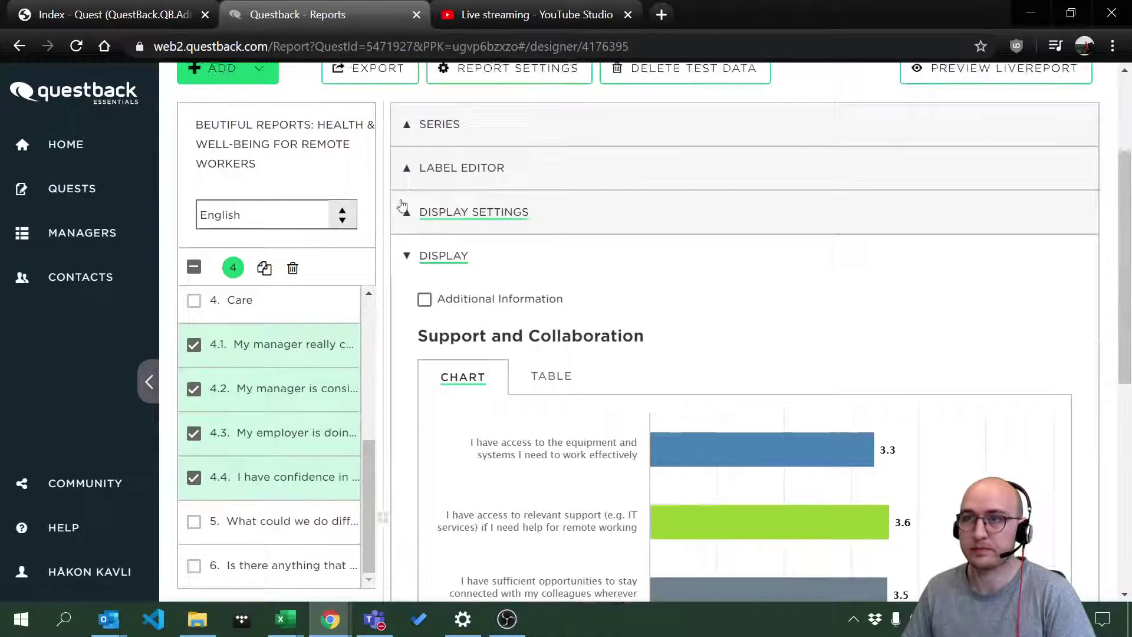
{"action": "scroll", "coordinate": [403, 205], "scroll_direction": "up", "scroll_amount": 3}
{"action": "left_click", "coordinate": [292, 439]}
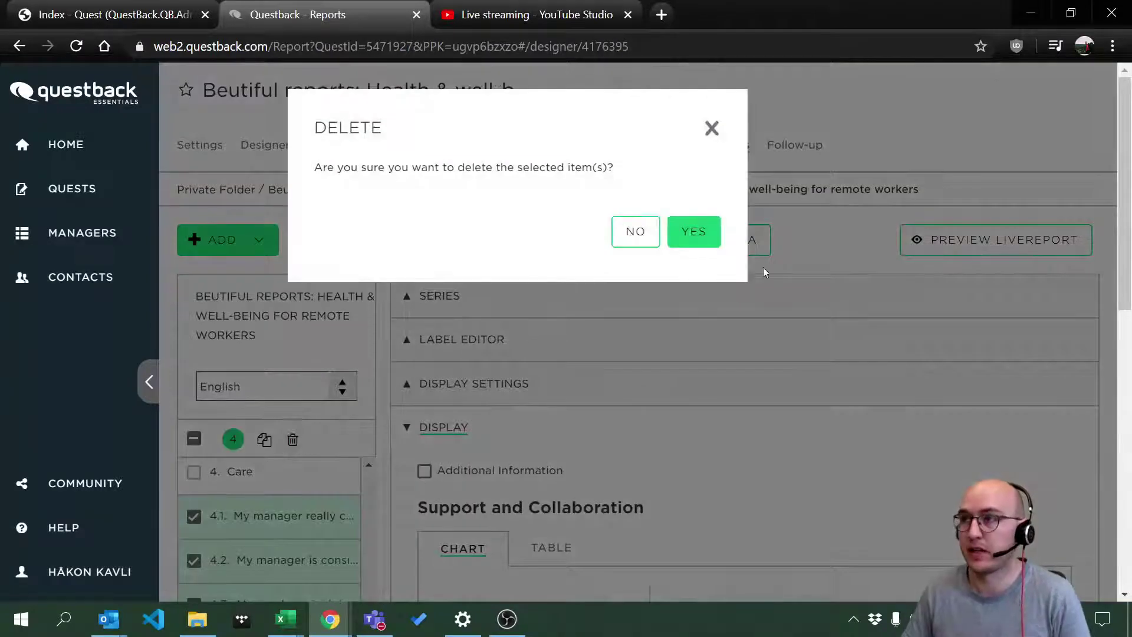
{"action": "left_click", "coordinate": [693, 231]}
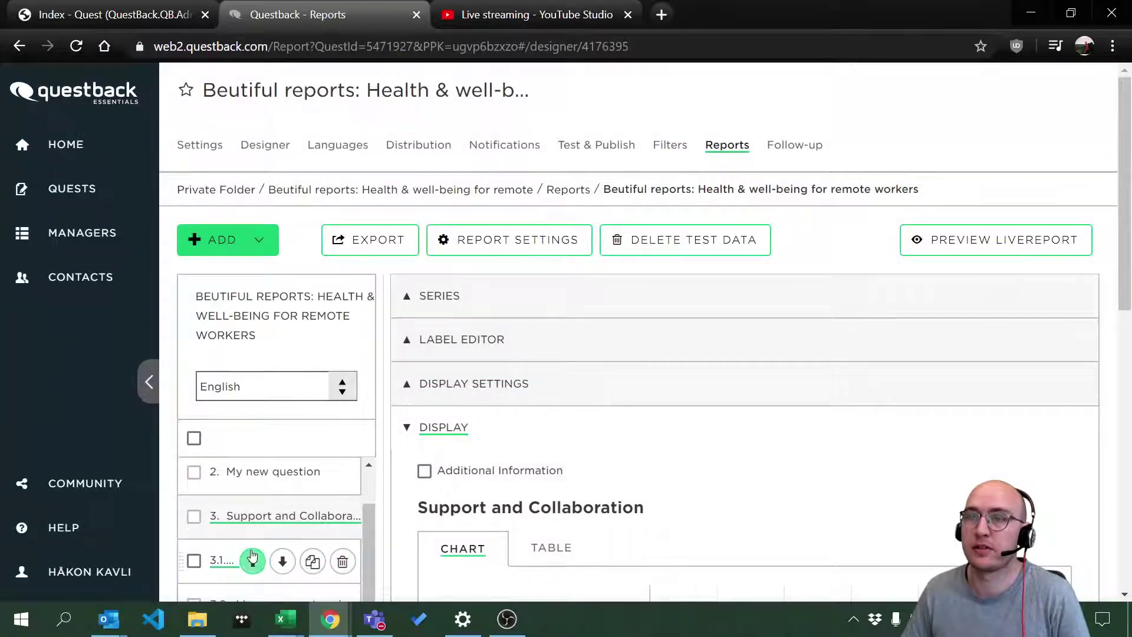
Delete the four Support and Collaboration sub-questions 3.1 to 3.4 from the report's question list.
{"action": "scroll", "coordinate": [195, 551], "scroll_direction": "down", "scroll_amount": 2}
{"action": "left_click", "coordinate": [194, 471]}
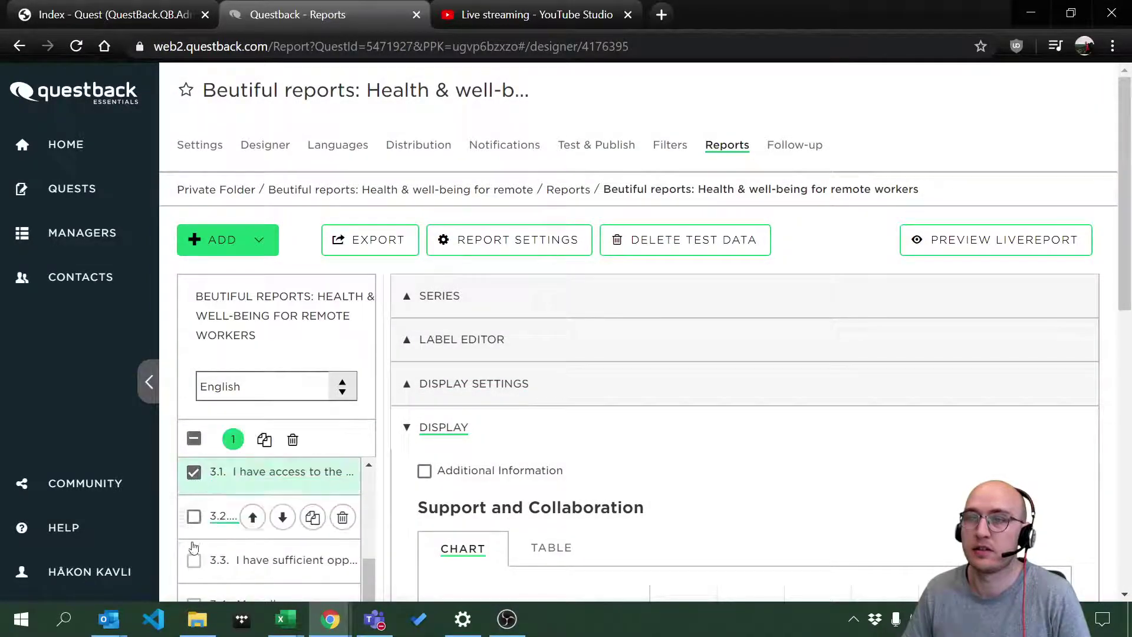
{"action": "left_click", "coordinate": [201, 517]}
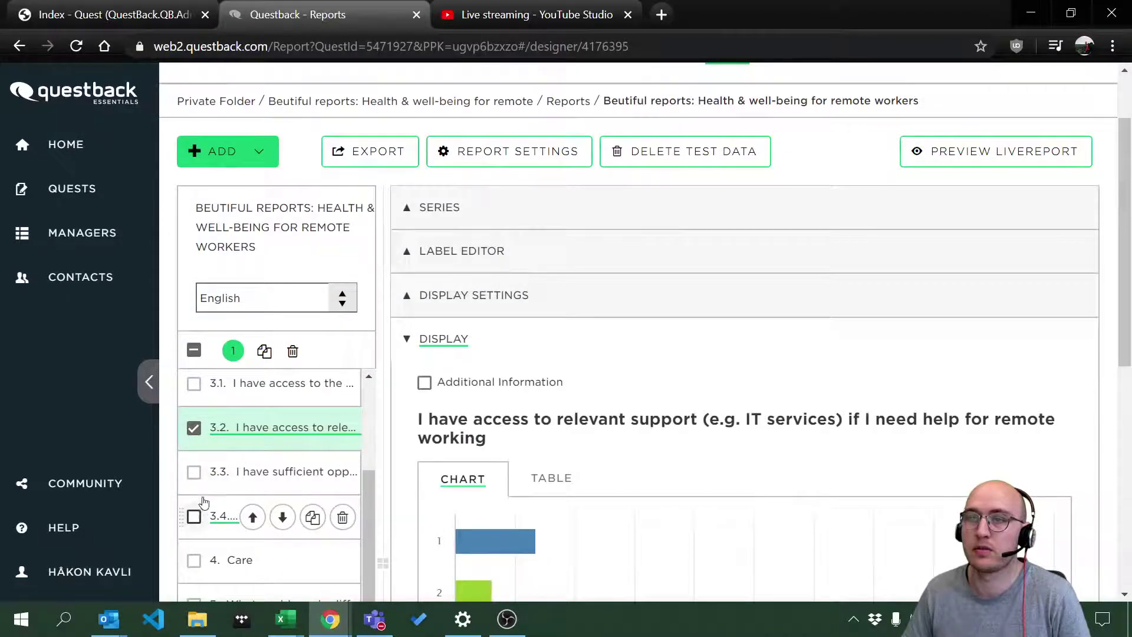
{"action": "left_click", "coordinate": [194, 472]}
{"action": "left_click", "coordinate": [194, 517]}
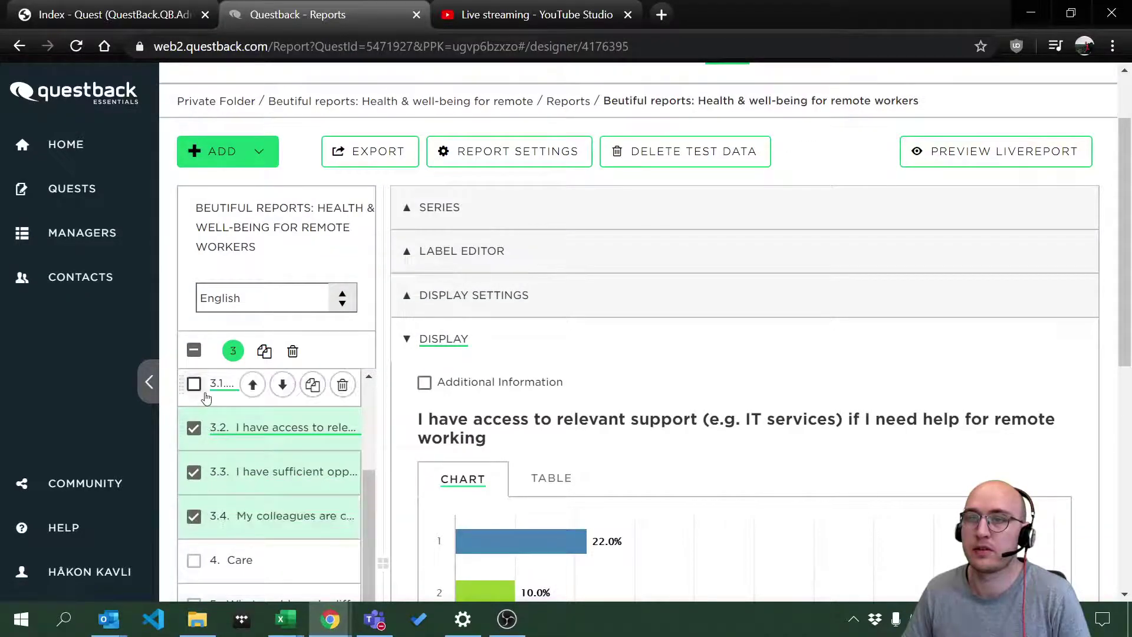
{"action": "left_click", "coordinate": [194, 385]}
{"action": "left_click", "coordinate": [292, 351]}
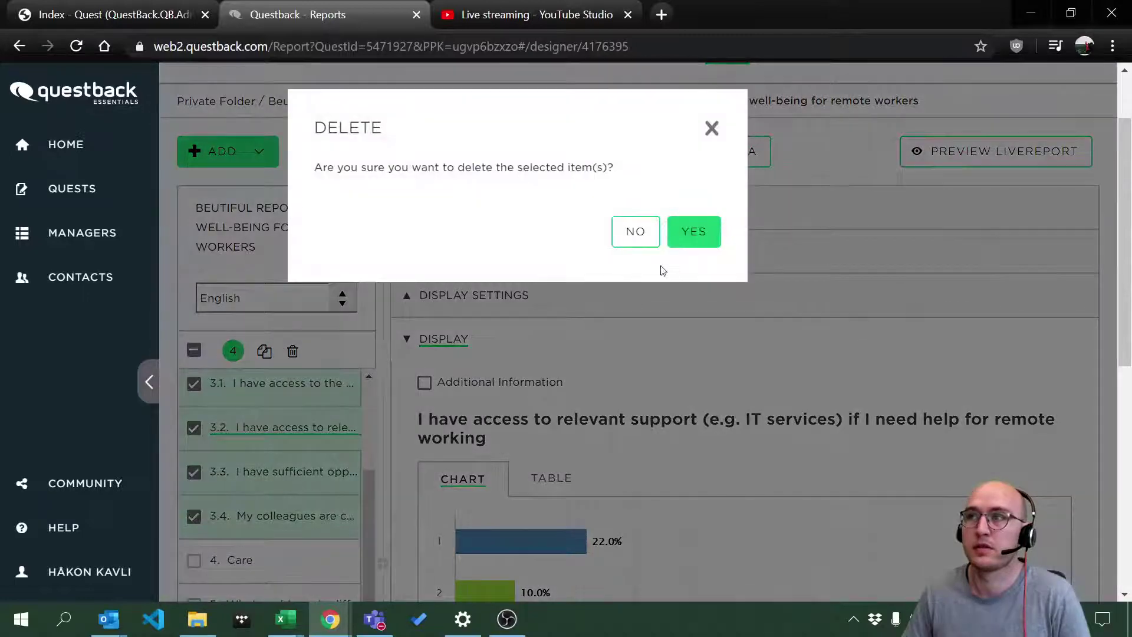
{"action": "left_click", "coordinate": [691, 231]}
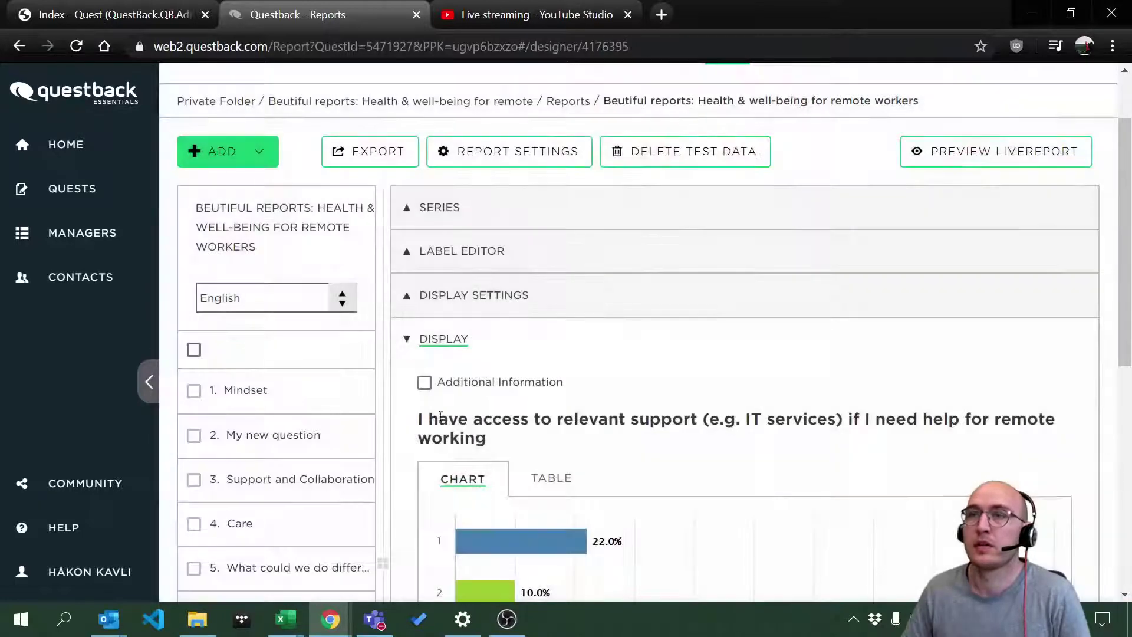
Open the Care chart and delete "My new question" from the report's question list.
{"action": "left_click", "coordinate": [340, 508]}
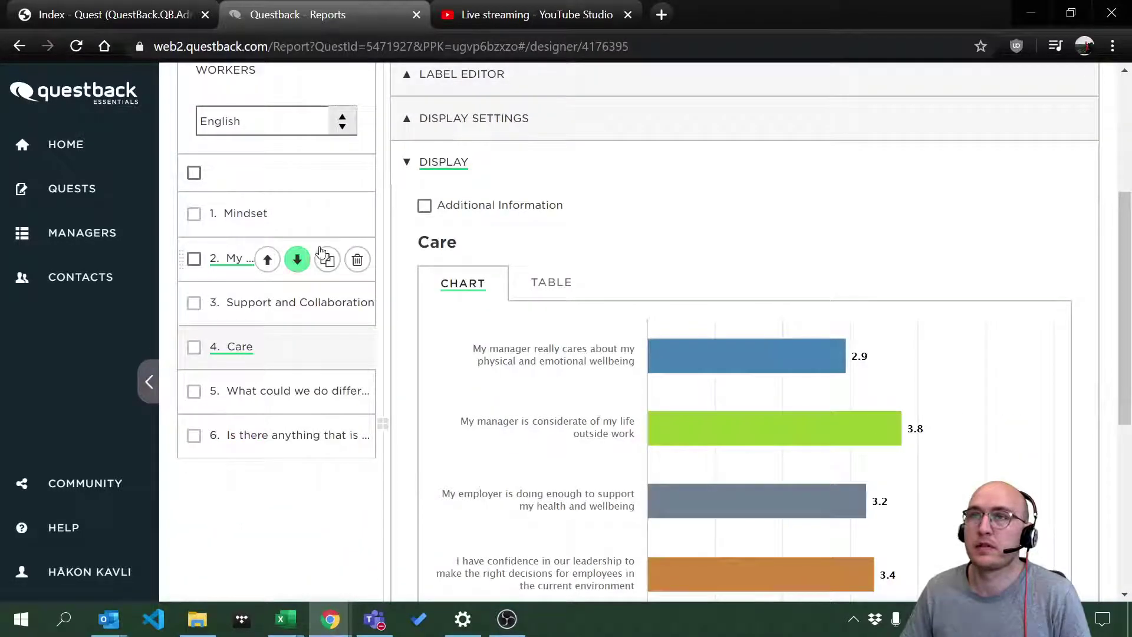
{"action": "left_click", "coordinate": [356, 259]}
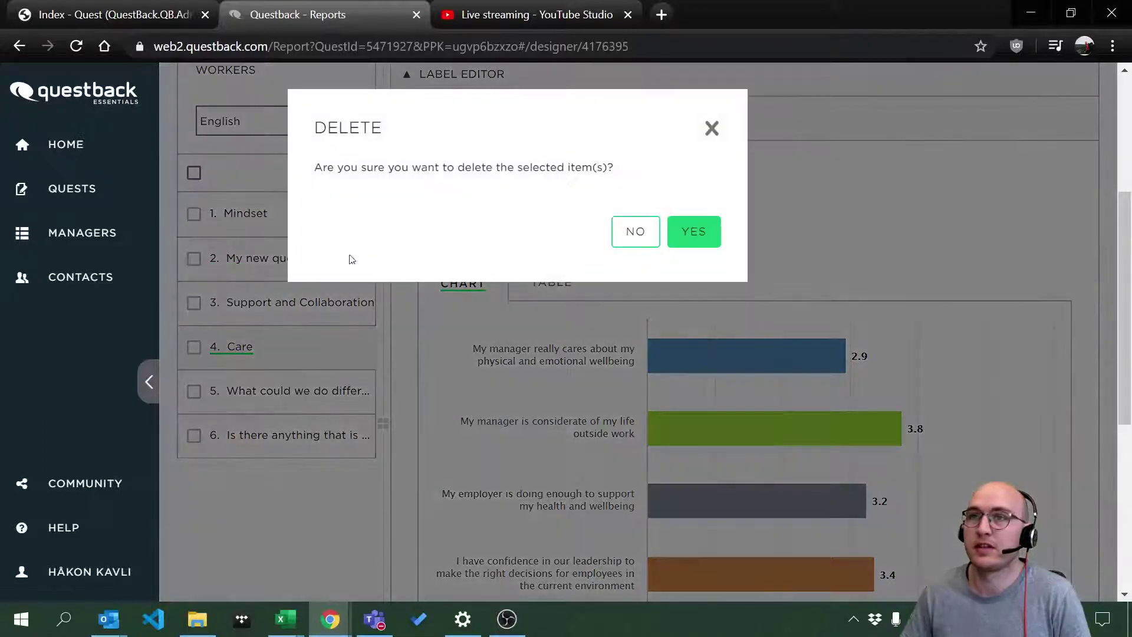
{"action": "left_click", "coordinate": [693, 231]}
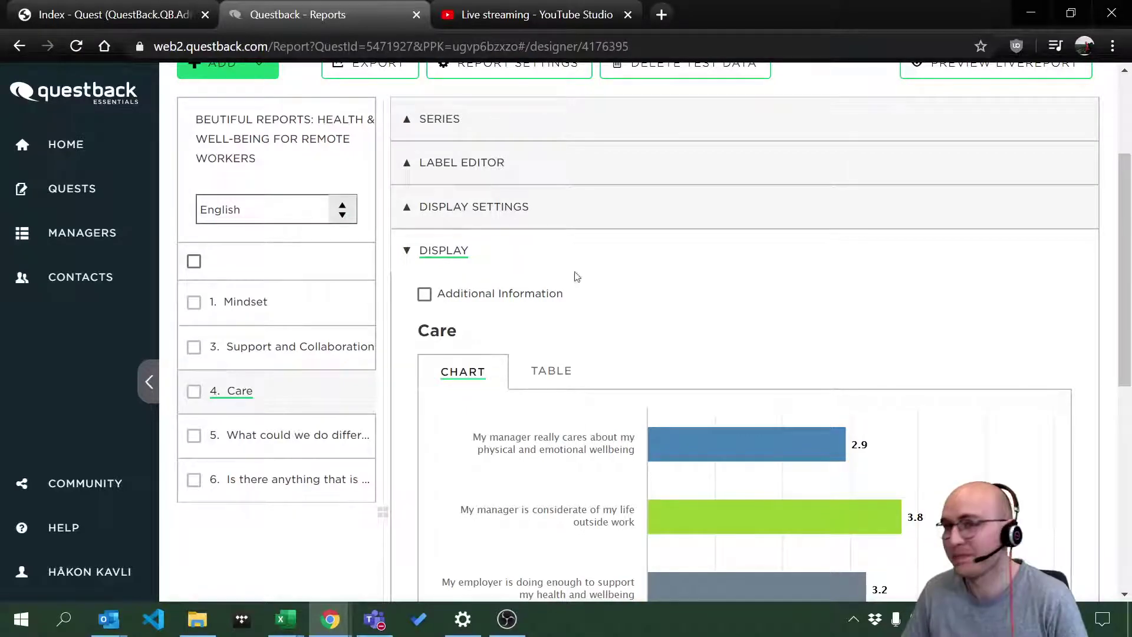
Open the Mindset question in the shortened list and examine the averages in its chart.
{"action": "scroll", "coordinate": [624, 301], "scroll_direction": "up", "scroll_amount": 3}
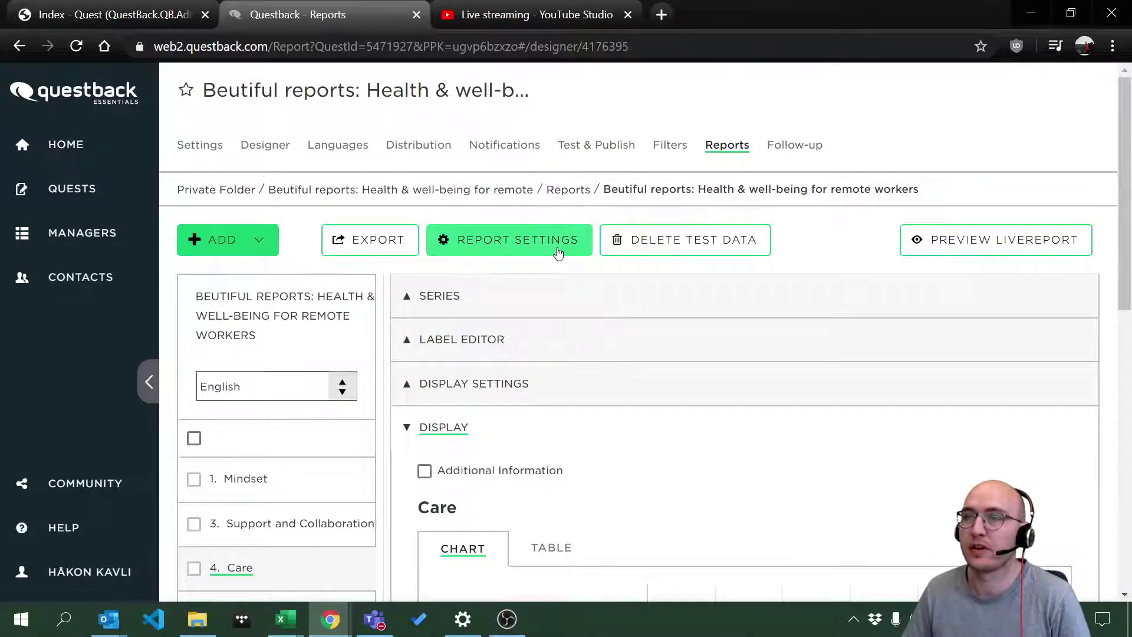
{"action": "scroll", "coordinate": [501, 319], "scroll_direction": "down", "scroll_amount": 3}
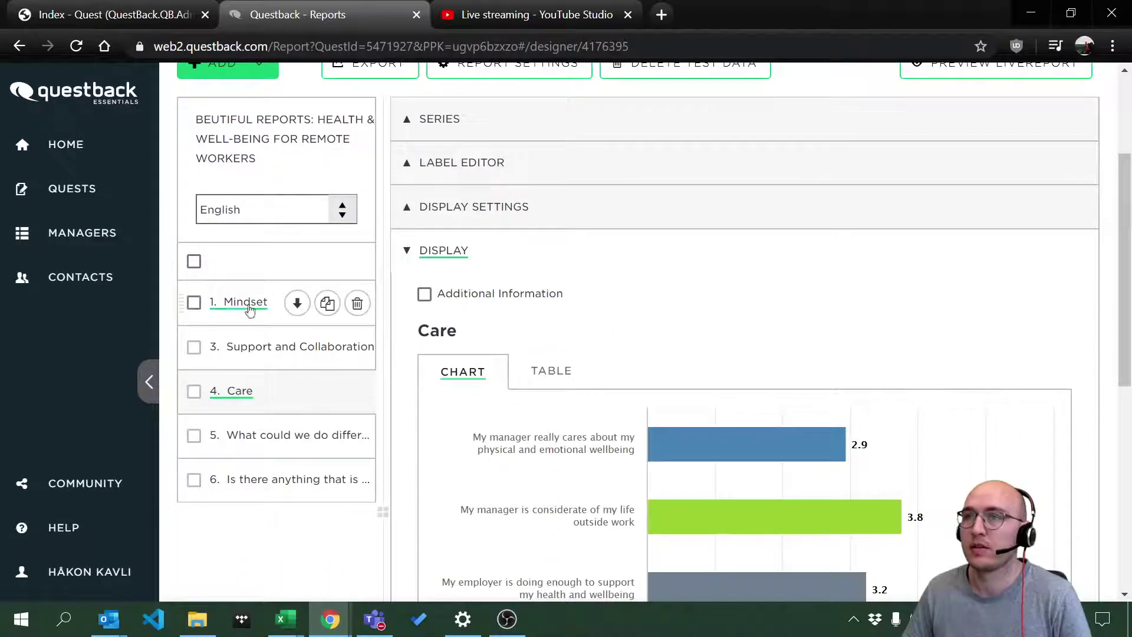
{"action": "left_click", "coordinate": [251, 303]}
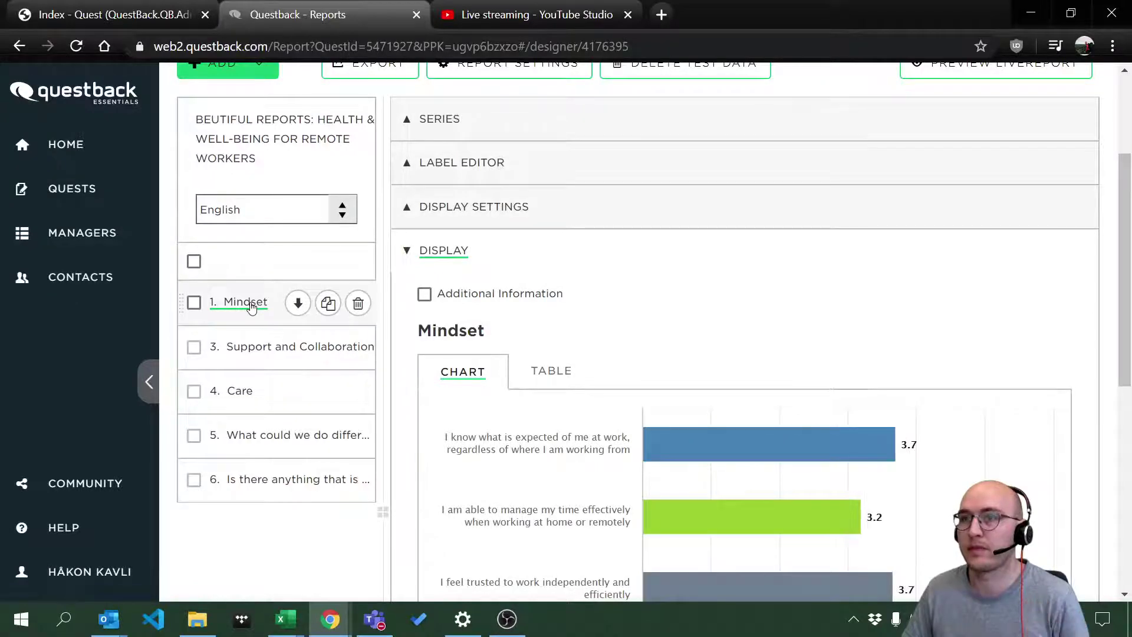
{"action": "scroll", "coordinate": [472, 336], "scroll_direction": "down", "scroll_amount": 1}
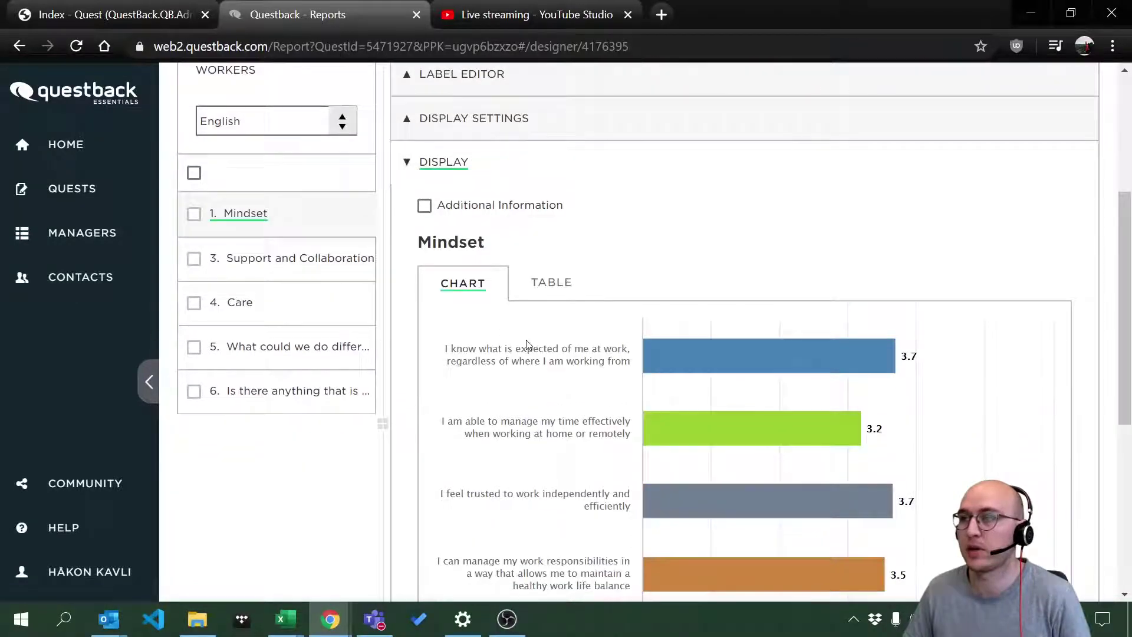
{"action": "scroll", "coordinate": [527, 345], "scroll_direction": "down", "scroll_amount": 1}
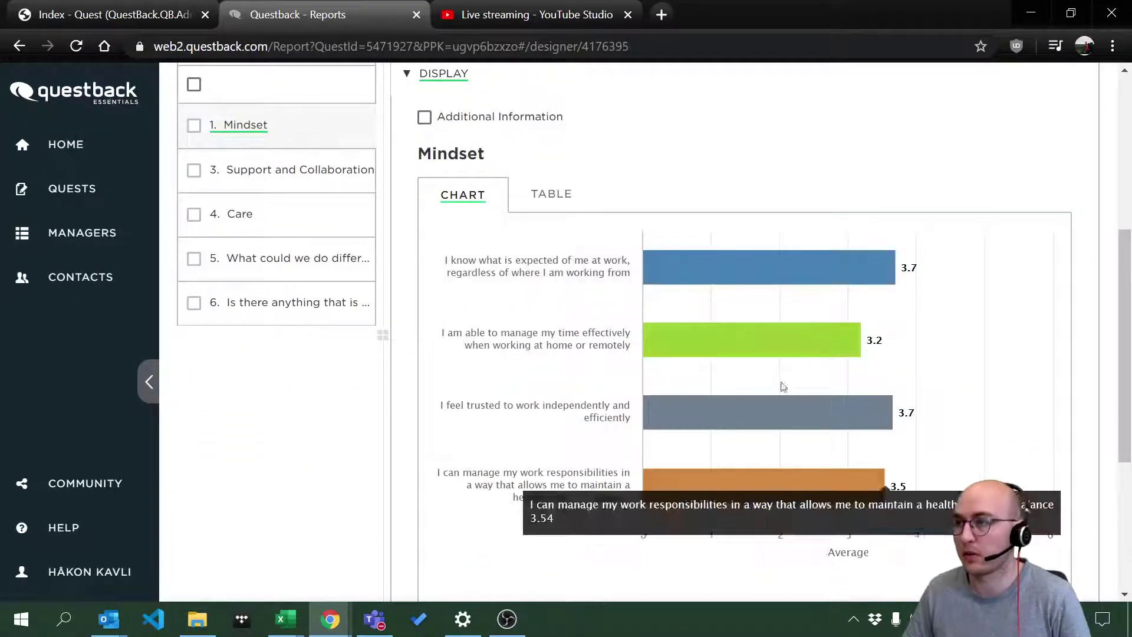
{"action": "mouse_move", "coordinate": [286, 180]}
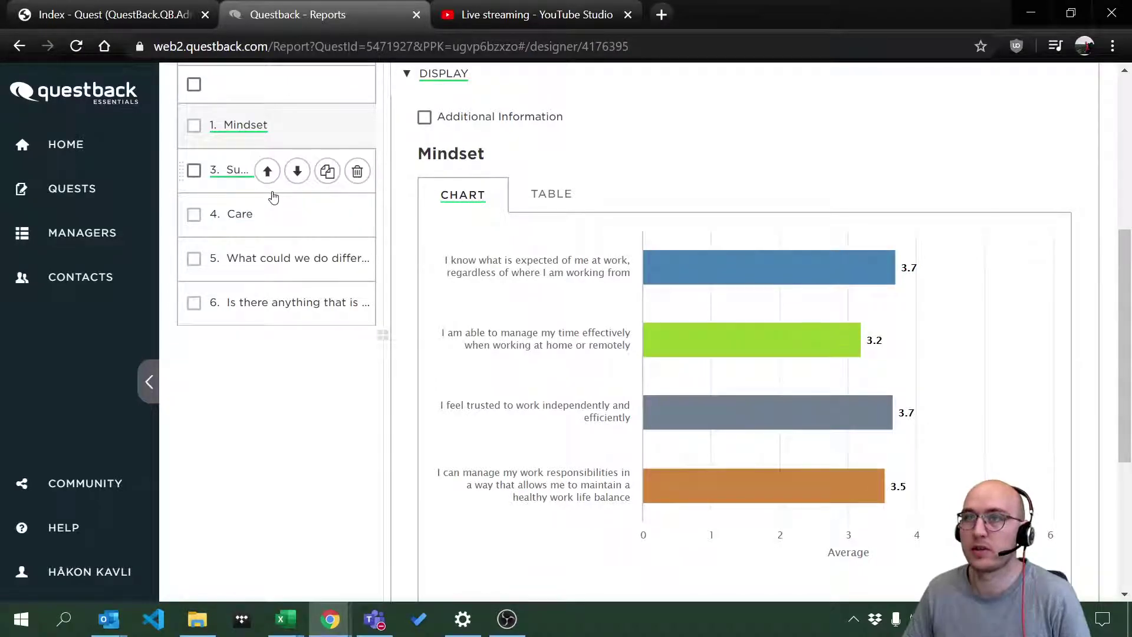
Open question 6 about what prevents working effectively from home and examine its text responses.
{"action": "left_click", "coordinate": [243, 307]}
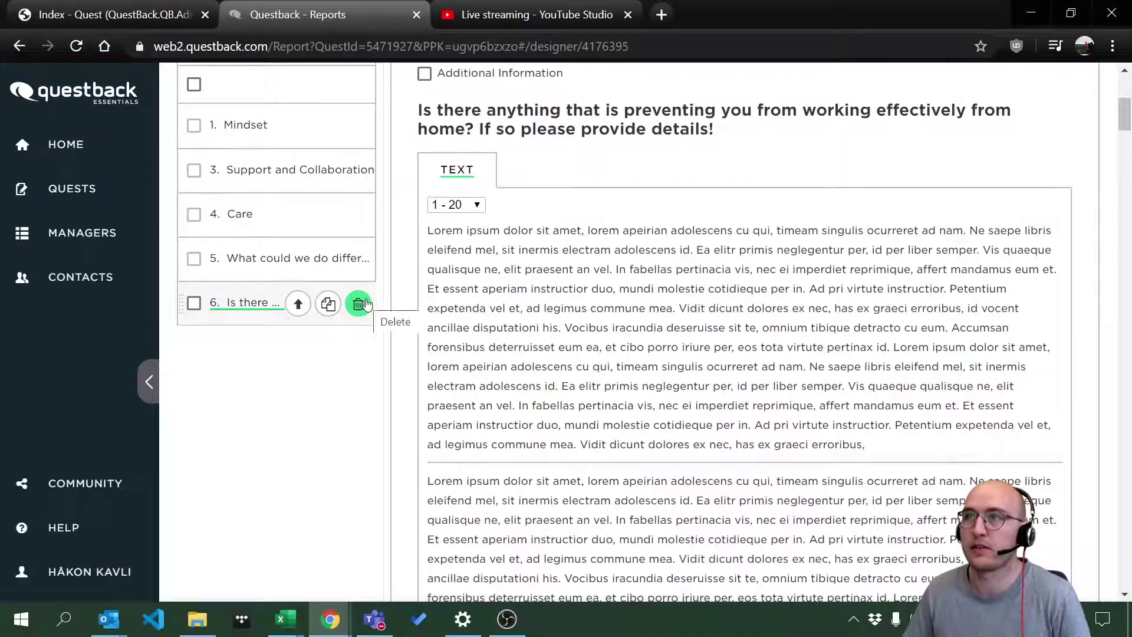
{"action": "scroll", "coordinate": [778, 392], "scroll_direction": "up", "scroll_amount": 1}
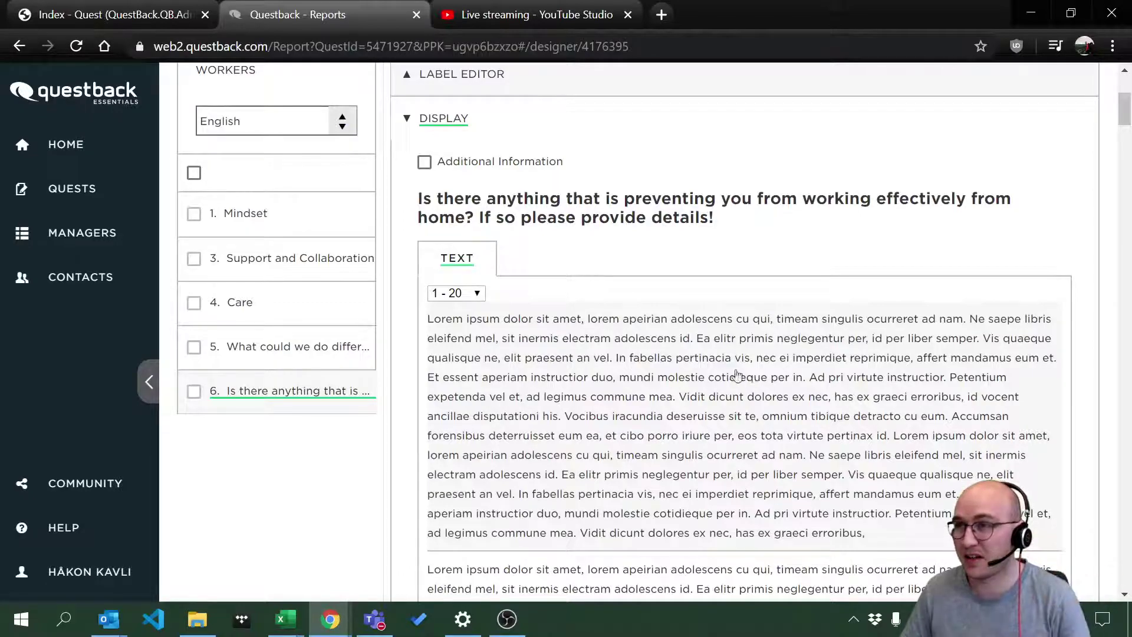
{"action": "scroll", "coordinate": [650, 373], "scroll_direction": "down", "scroll_amount": 3}
{"action": "scroll", "coordinate": [650, 374], "scroll_direction": "down", "scroll_amount": 10}
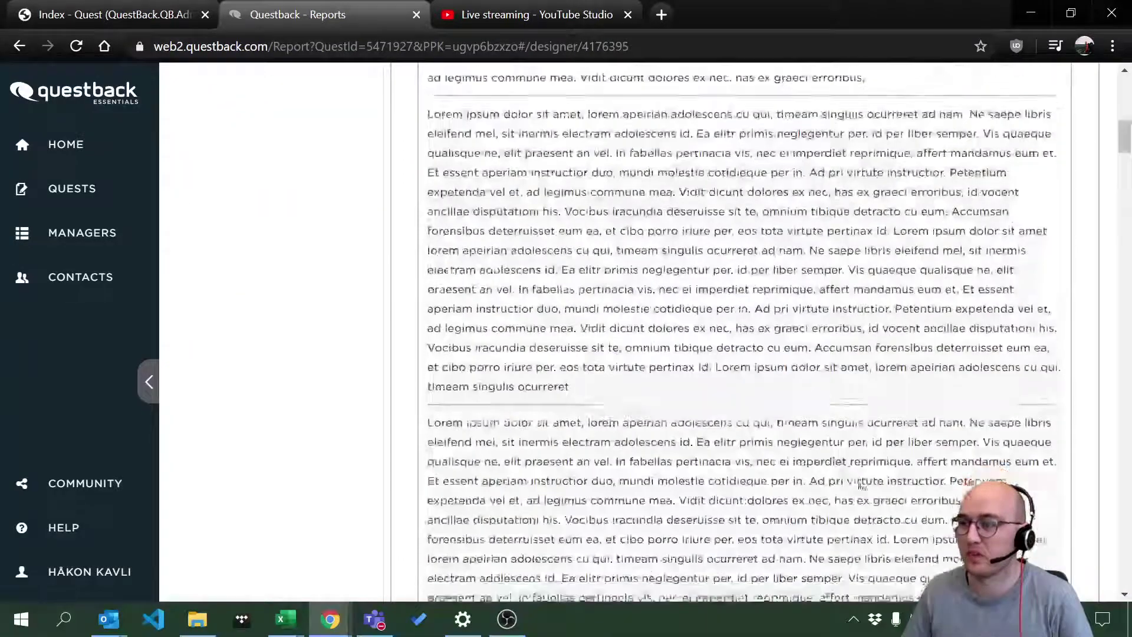
{"action": "scroll", "coordinate": [869, 497], "scroll_direction": "up", "scroll_amount": 15}
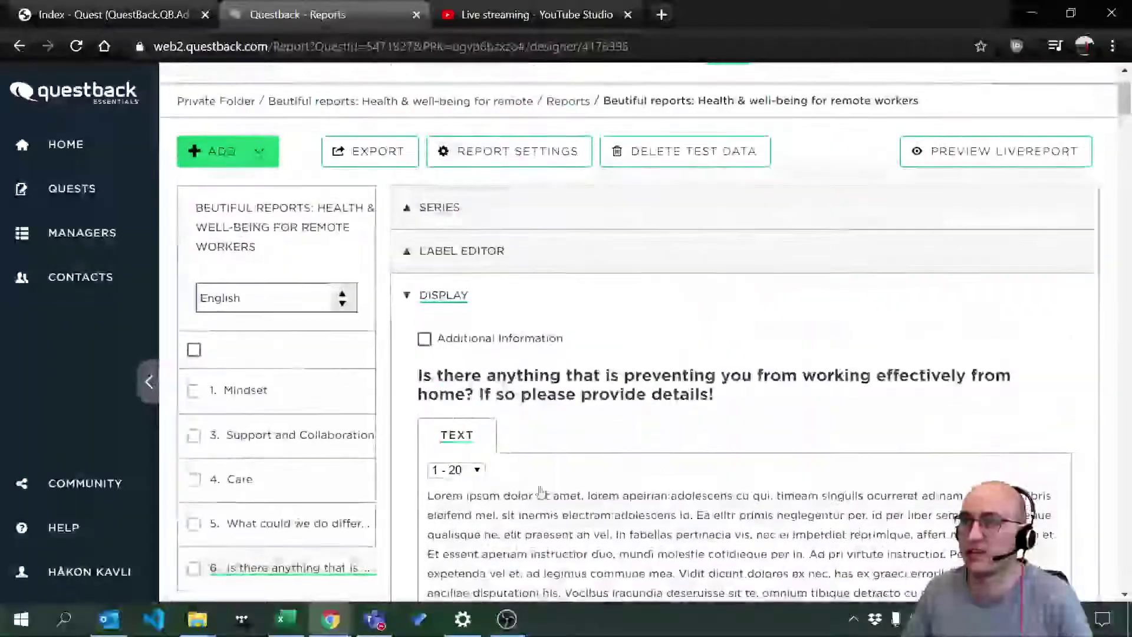
{"action": "scroll", "coordinate": [610, 448], "scroll_direction": "down", "scroll_amount": 2}
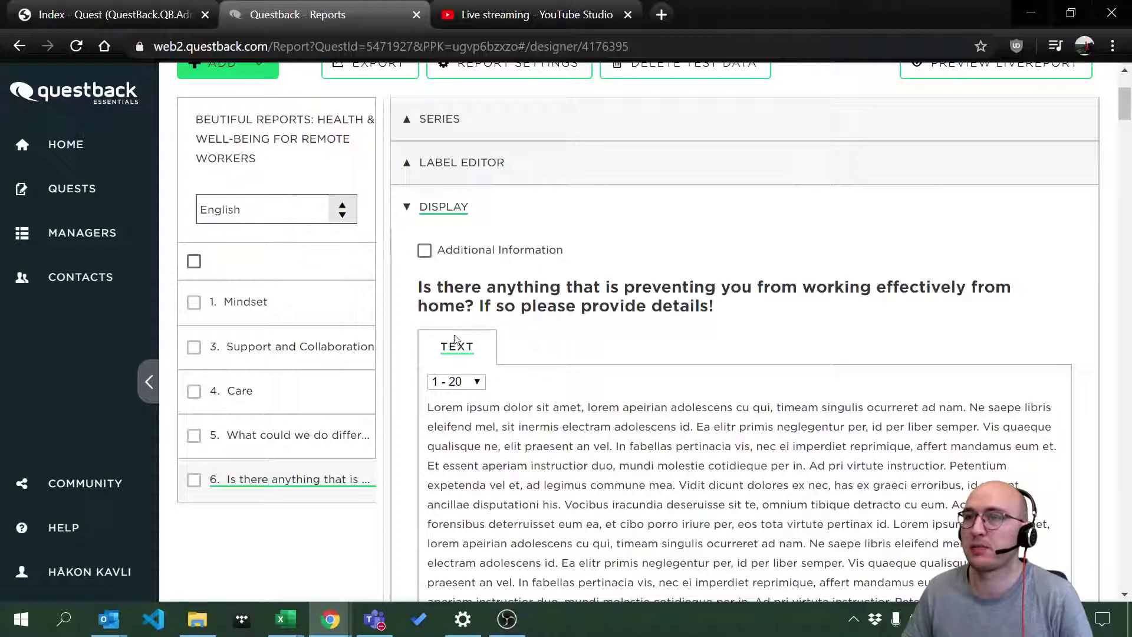
Open question 5, expand its label editor and copy the full question heading.
{"action": "mouse_move", "coordinate": [267, 452]}
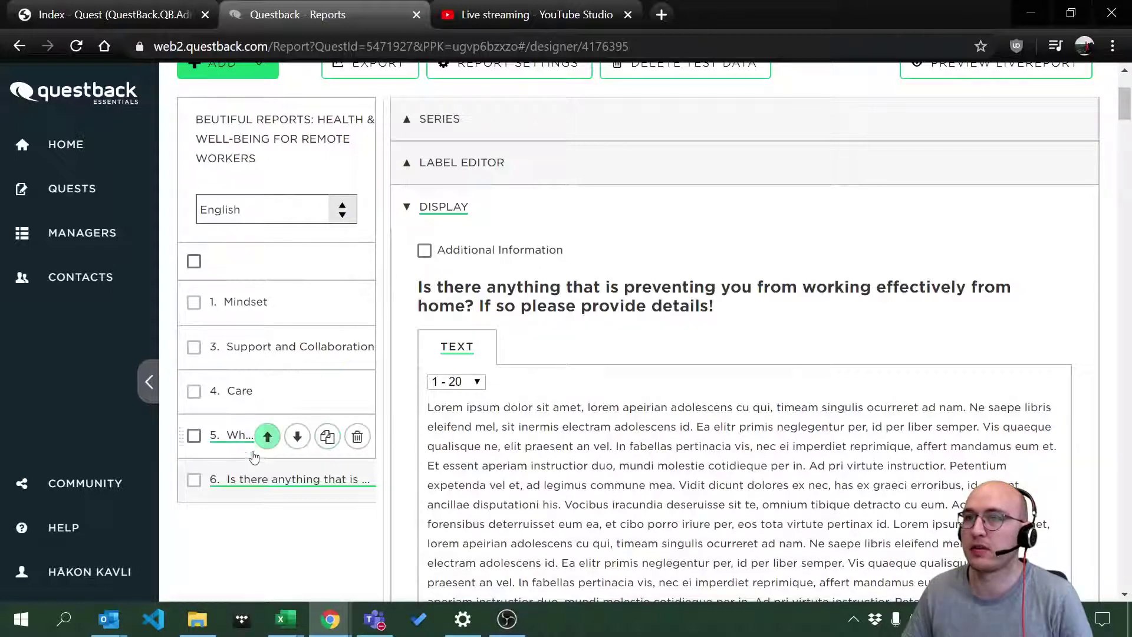
{"action": "left_click", "coordinate": [231, 436]}
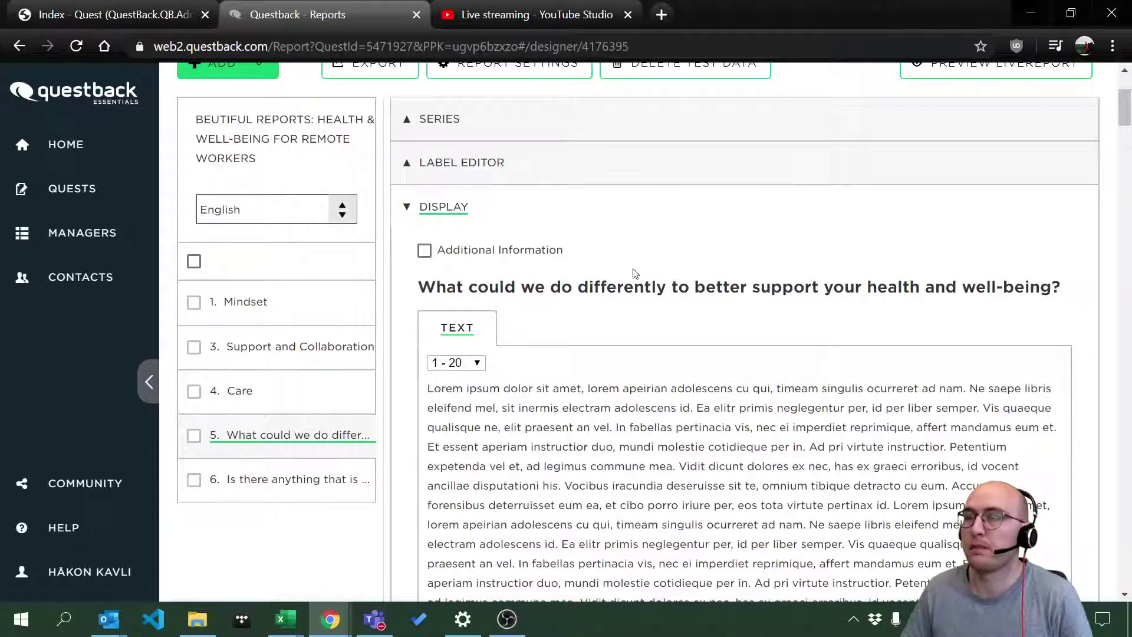
{"action": "scroll", "coordinate": [634, 273], "scroll_direction": "up", "scroll_amount": 2}
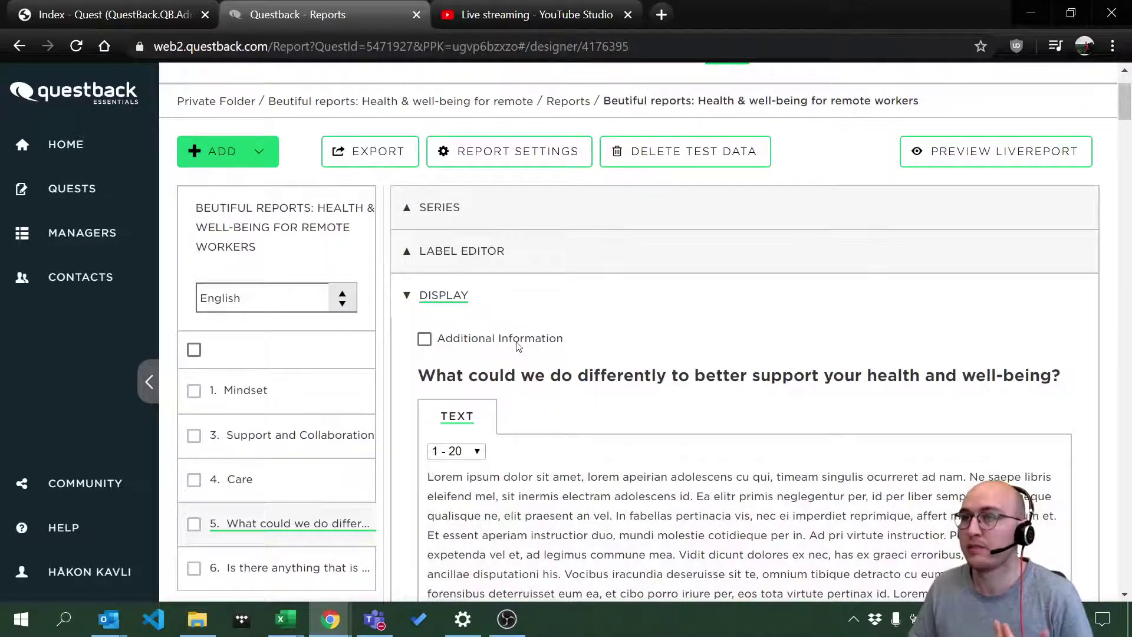
{"action": "left_click", "coordinate": [464, 254]}
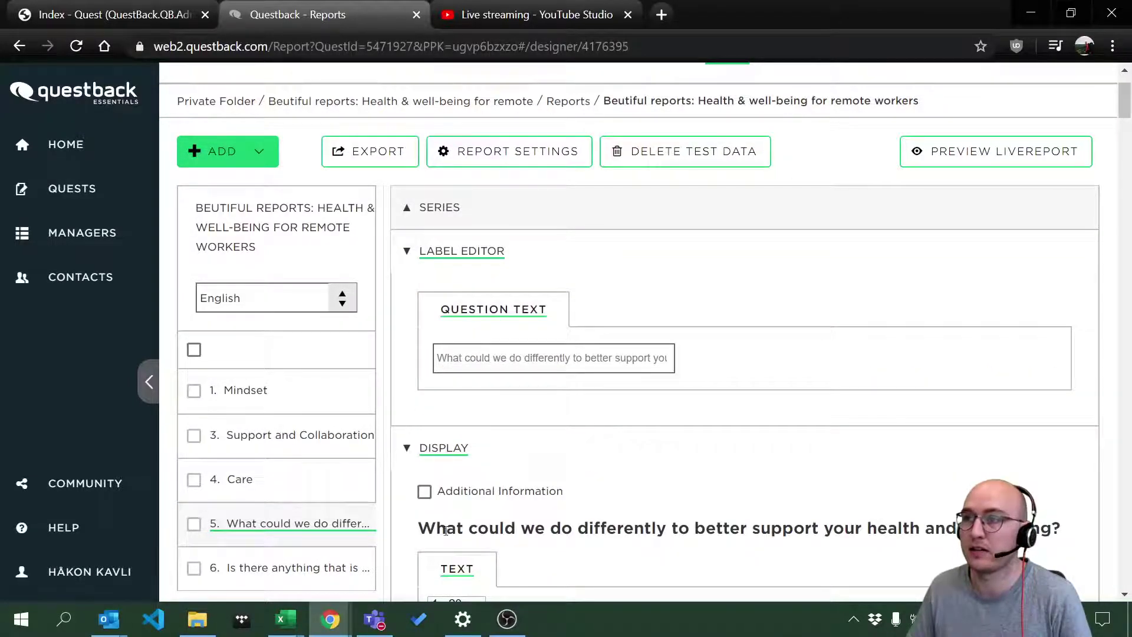
{"action": "left_click_drag", "start_coordinate": [419, 524], "coordinate": [1047, 523]}
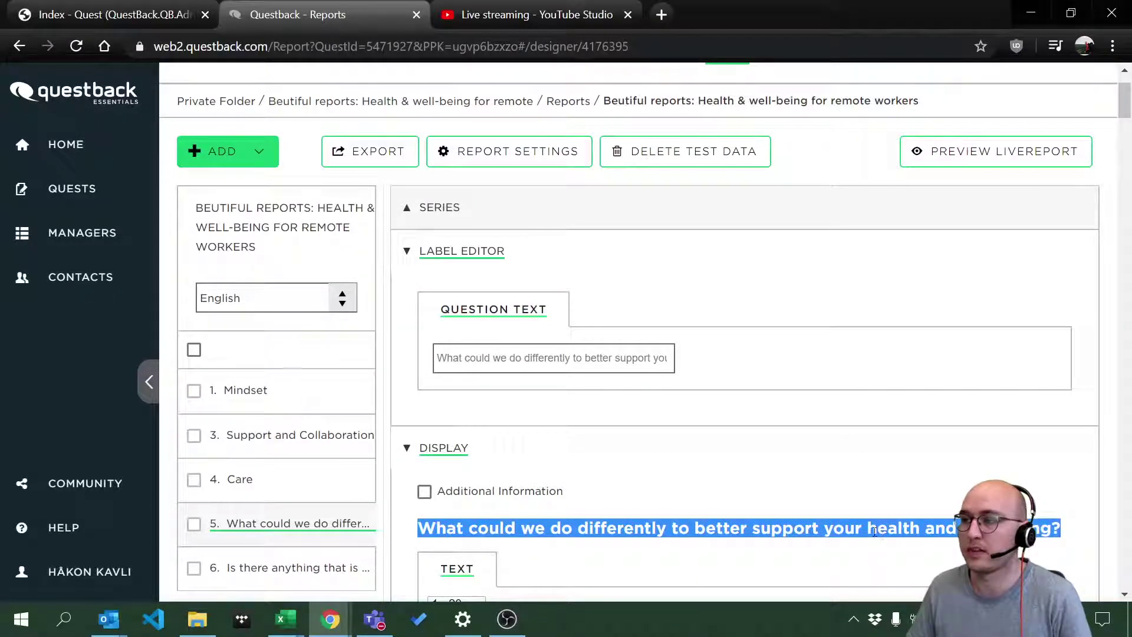
Replace question 5's question text with "Comments from our respondents" and save the report.
{"action": "left_click", "coordinate": [493, 350]}
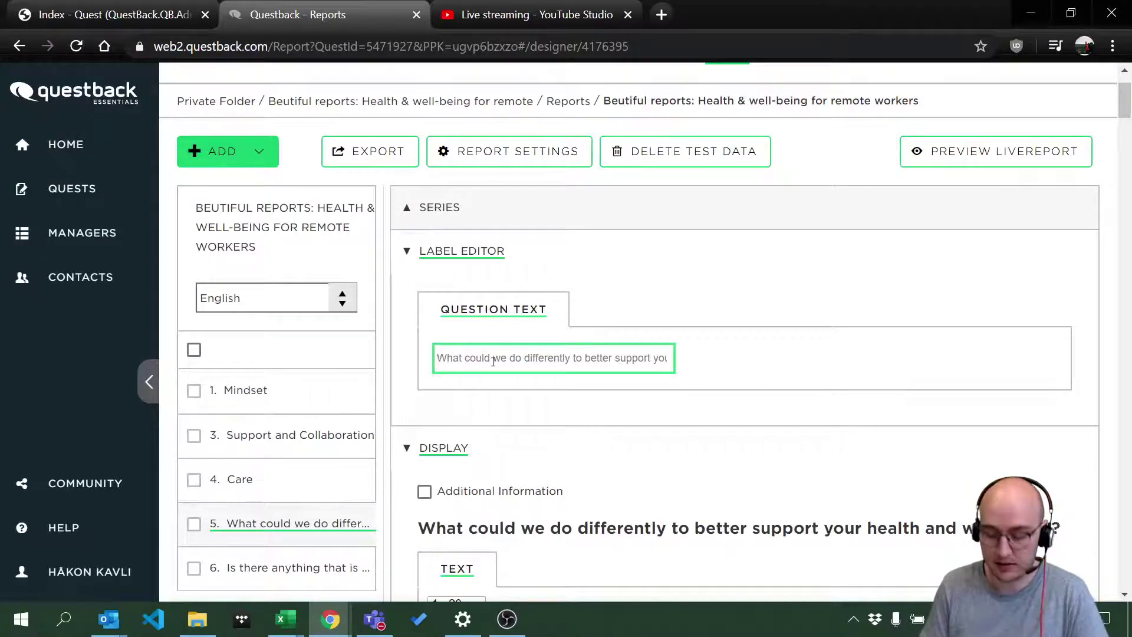
{"action": "type", "text": "Comen"}
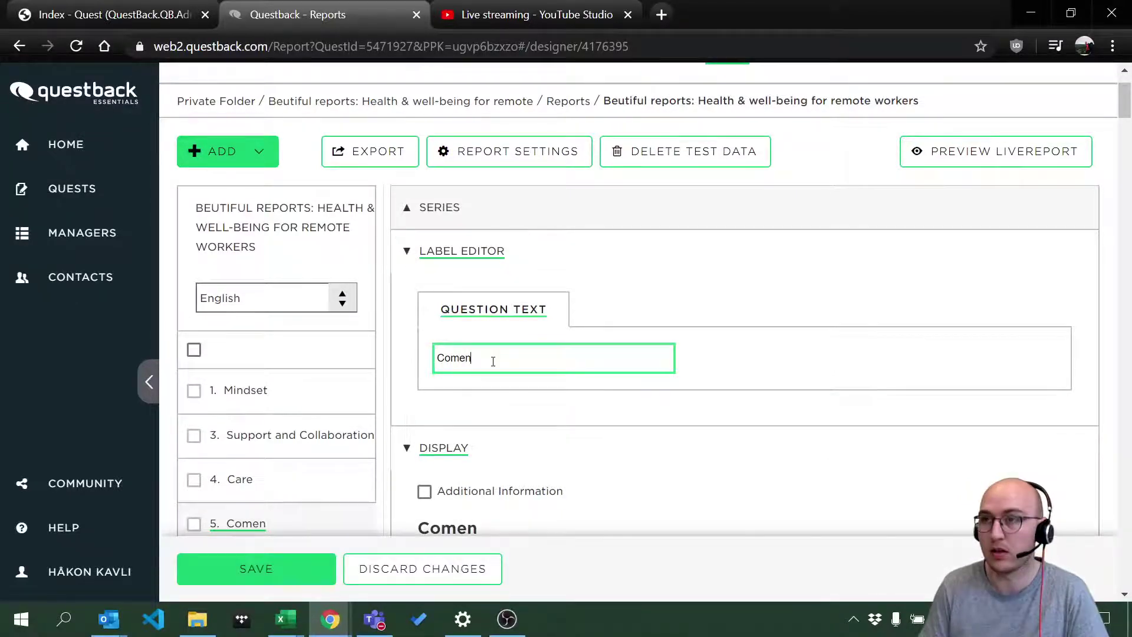
{"action": "key", "text": "BackSpace"}
{"action": "key", "text": "BackSpace"}
{"action": "type", "text": "ment"}
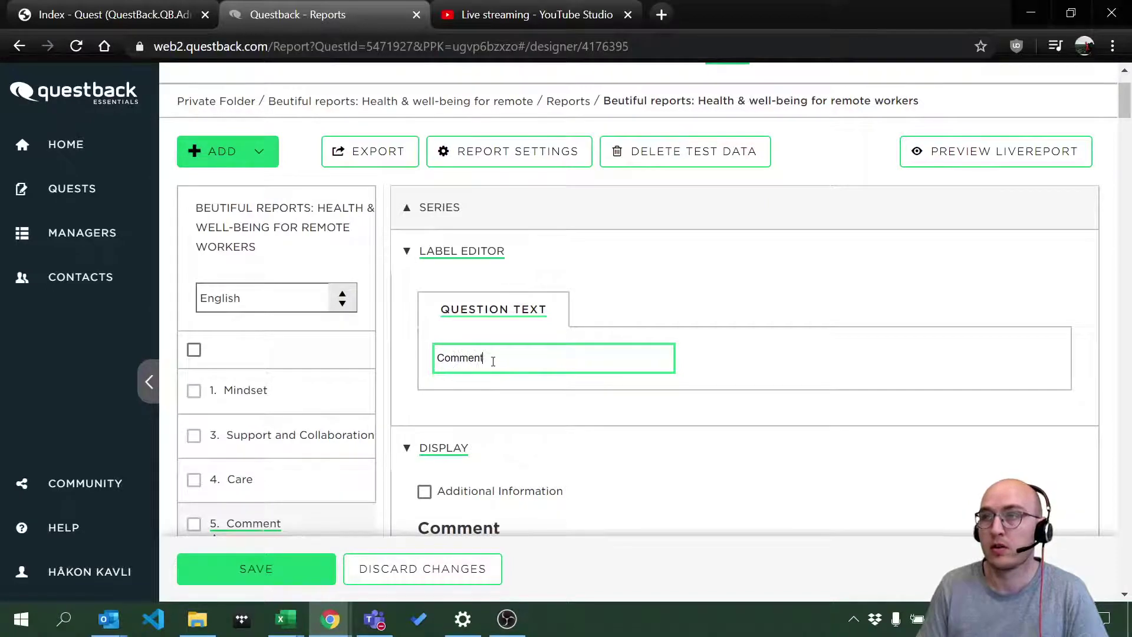
{"action": "type", "text": "s fro"}
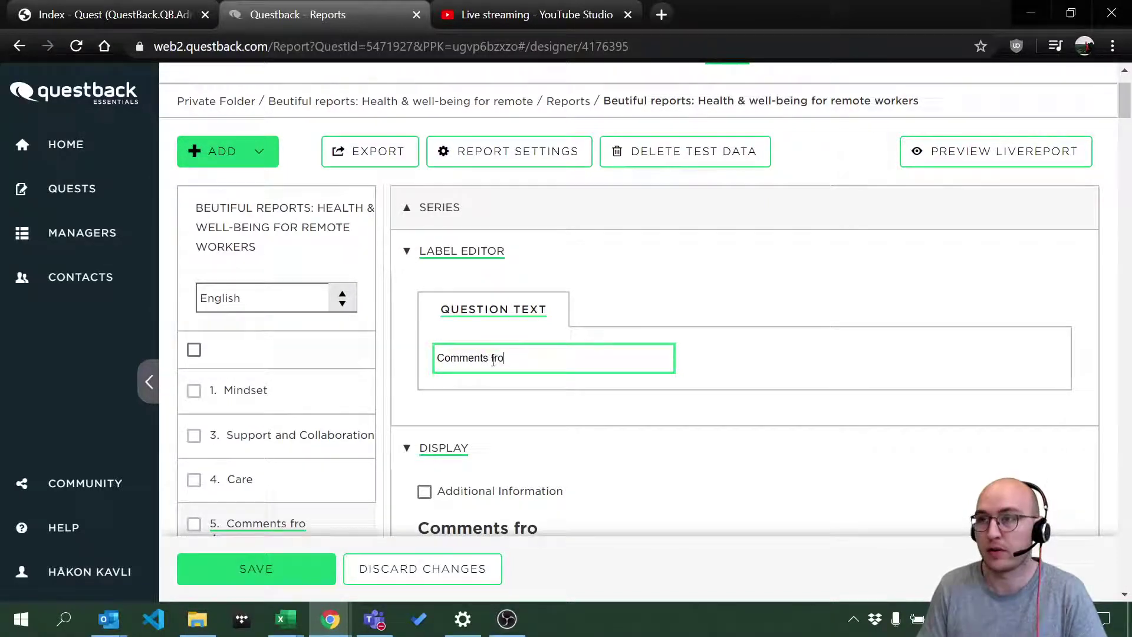
{"action": "type", "text": "m our re"}
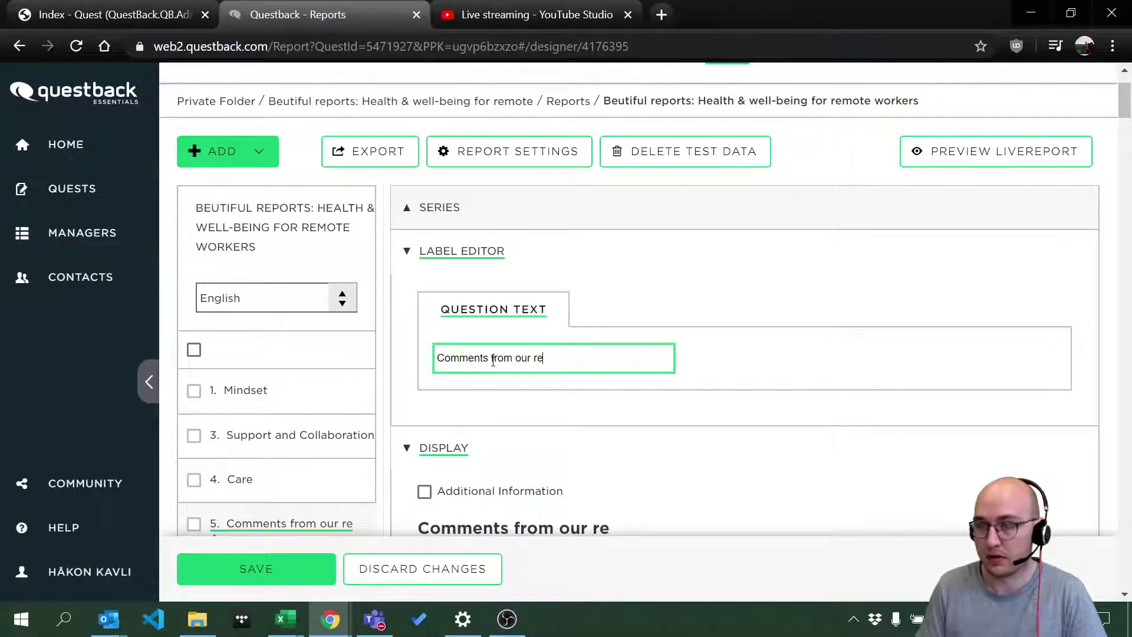
{"action": "type", "text": "spondents"}
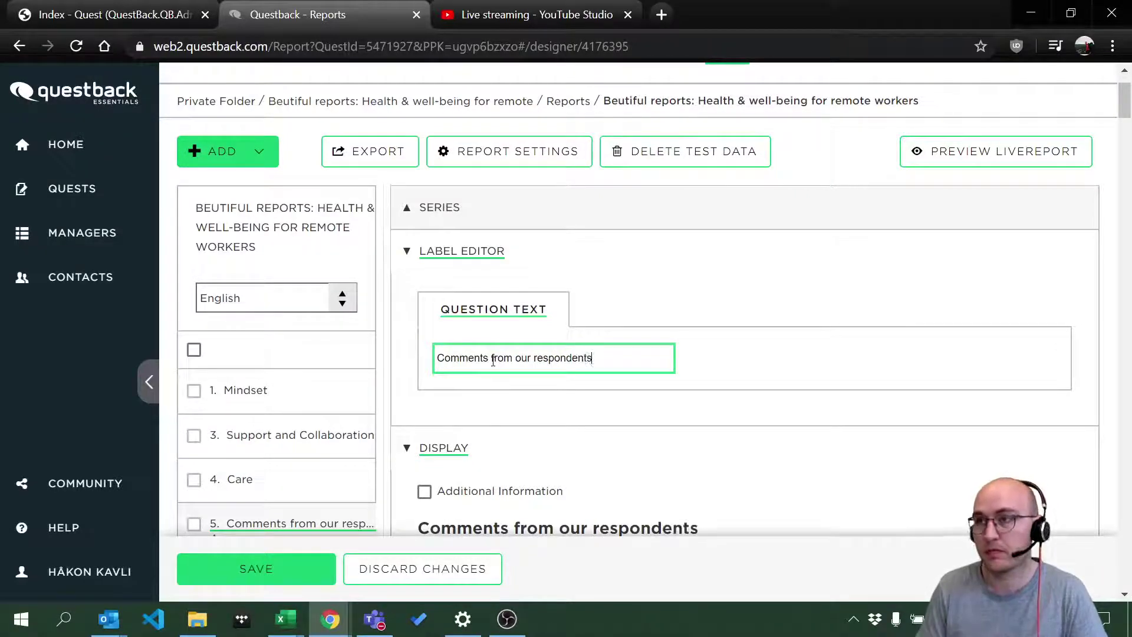
{"action": "left_click", "coordinate": [284, 570]}
Enable additional information for question 5 and insert "What could we do differently to better support your health and well-being?" there.
{"action": "scroll", "coordinate": [543, 415], "scroll_direction": "down", "scroll_amount": 3}
{"action": "scroll", "coordinate": [646, 421], "scroll_direction": "down", "scroll_amount": 2}
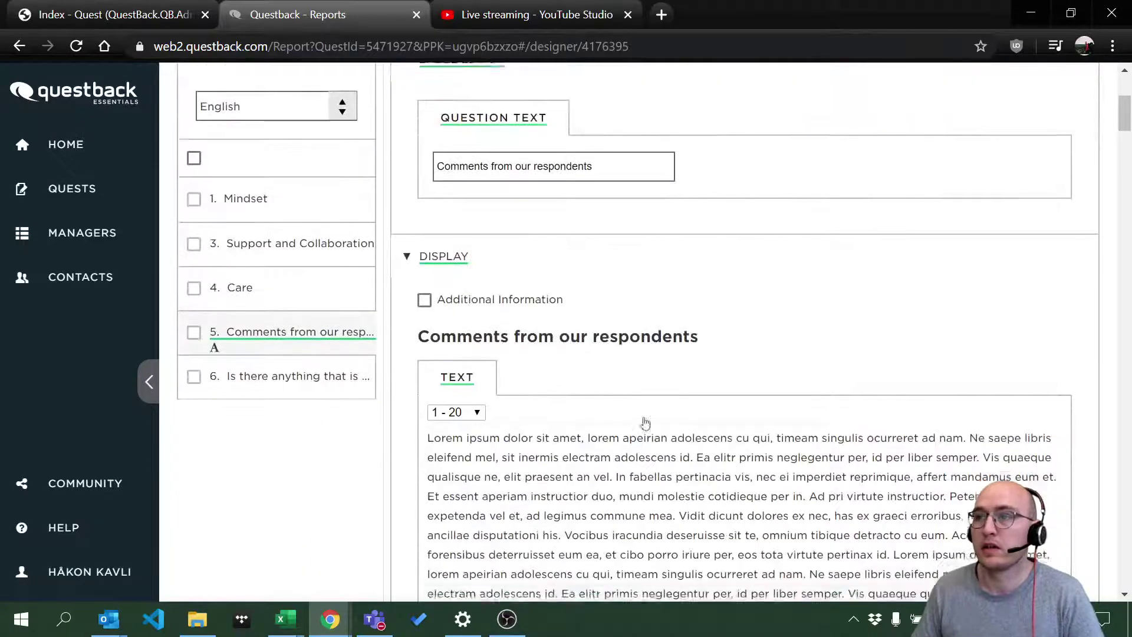
{"action": "scroll", "coordinate": [626, 425], "scroll_direction": "up", "scroll_amount": 2}
{"action": "left_click", "coordinate": [425, 315]}
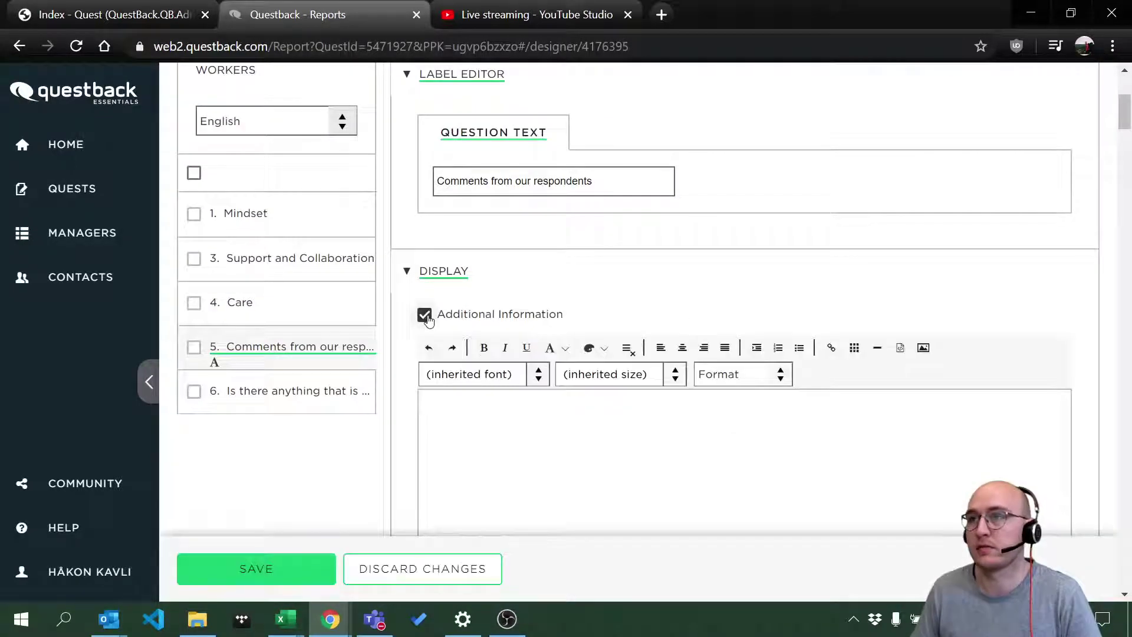
{"action": "type", "text": "What could we do differently to better support your health and well-being?"}
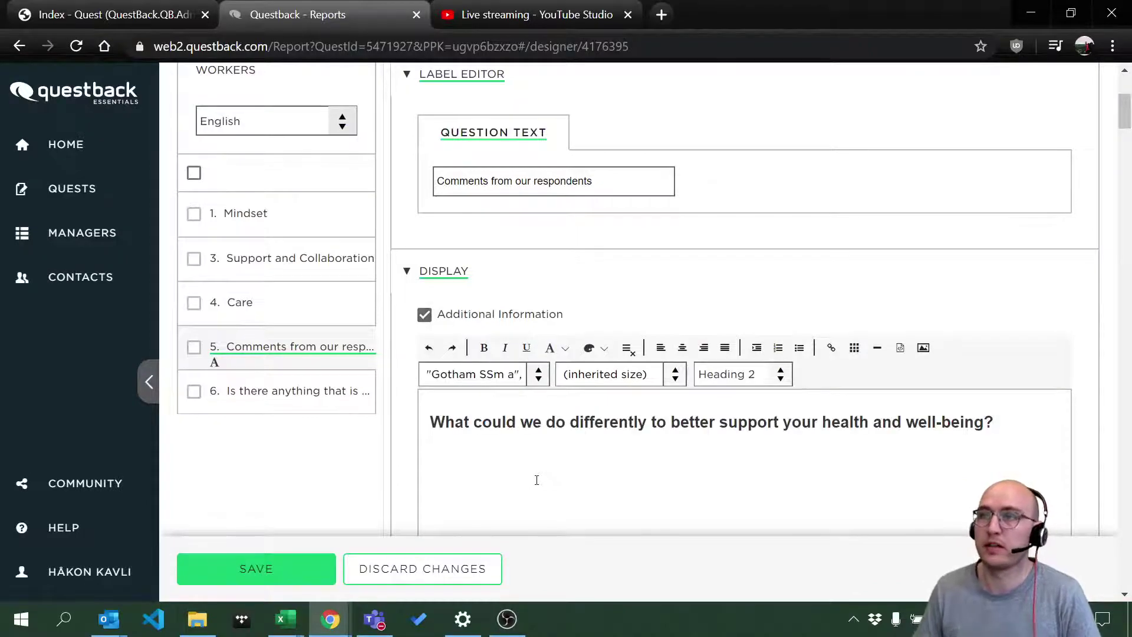
Clear the inherited formatting from the pasted question in the additional information text.
{"action": "left_click_drag", "start_coordinate": [1014, 422], "coordinate": [396, 436]}
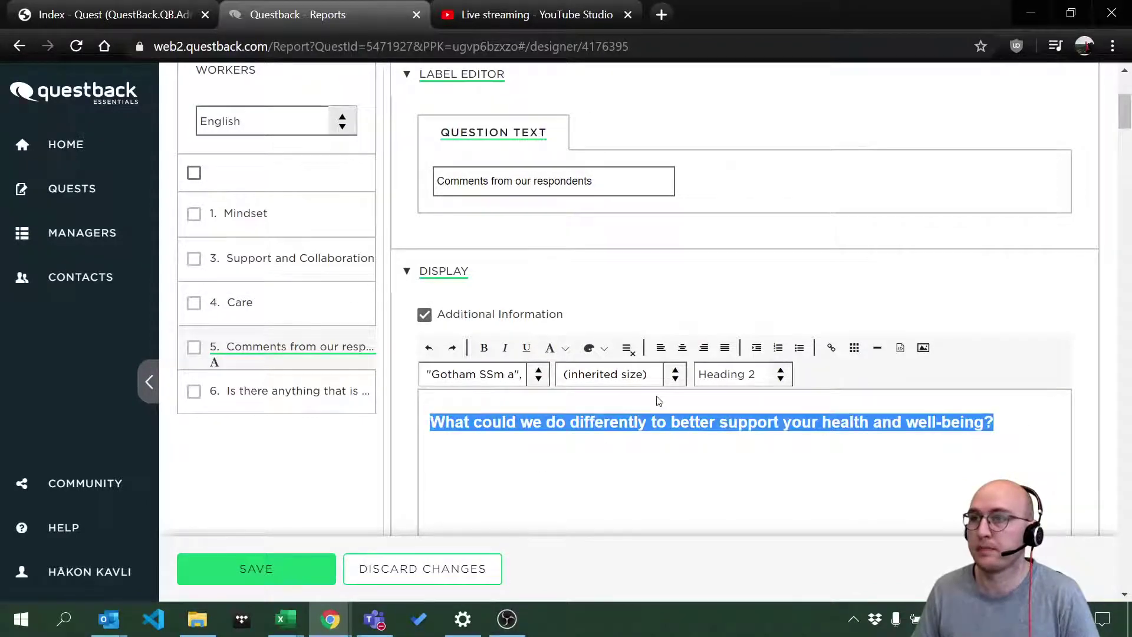
{"action": "scroll", "coordinate": [518, 467], "scroll_direction": "down", "scroll_amount": 2}
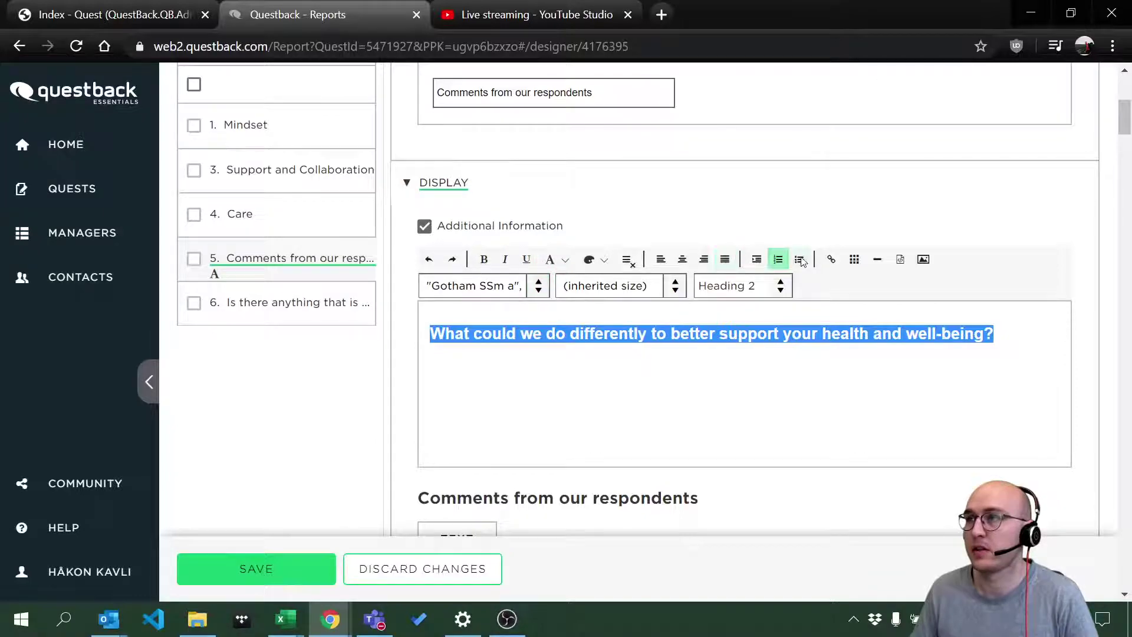
{"action": "left_click", "coordinate": [627, 259]}
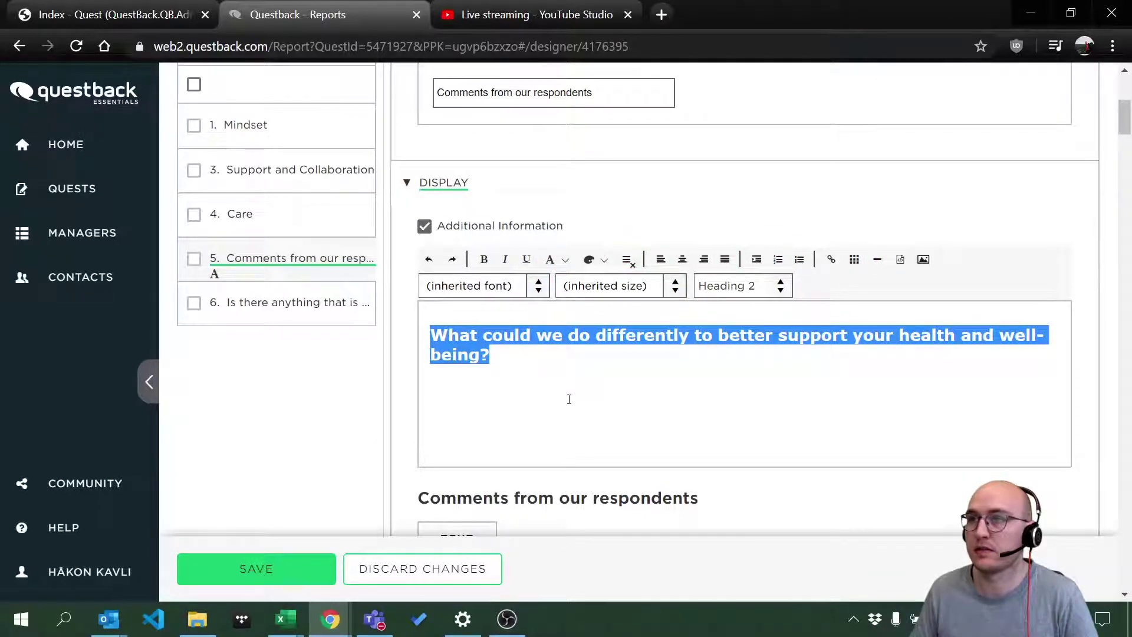
Precede the additional information text with "Based on the question:" and enclose the original question in double quotation marks.
{"action": "left_click", "coordinate": [517, 372]}
{"action": "left_click_drag", "start_coordinate": [525, 361], "coordinate": [440, 335]}
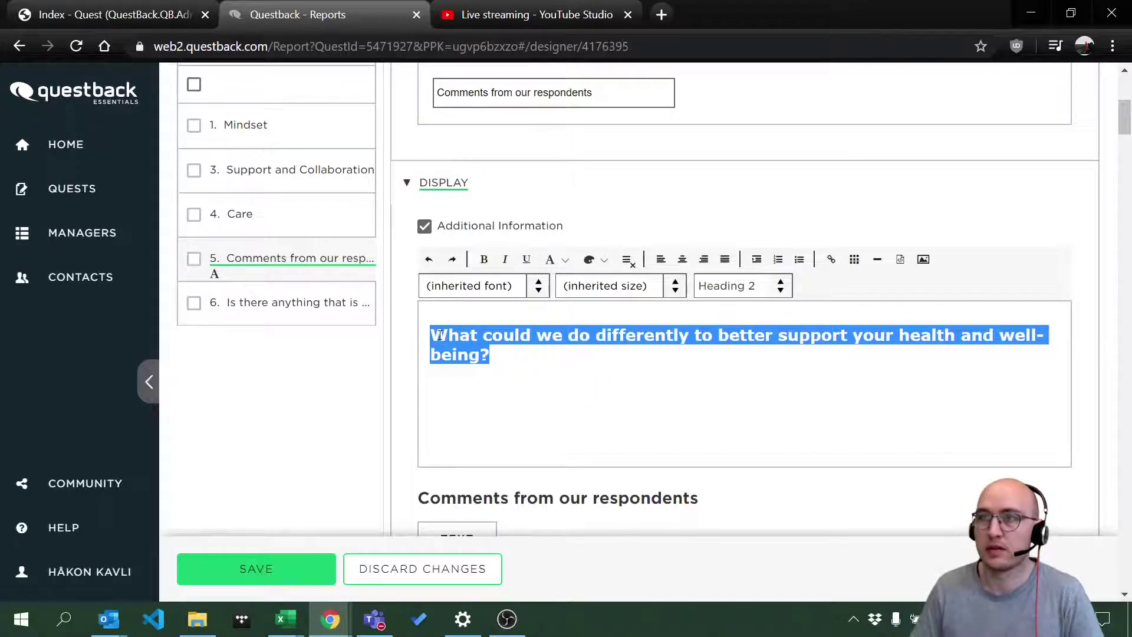
{"action": "left_click", "coordinate": [440, 335]}
{"action": "type", "text": "Based "}
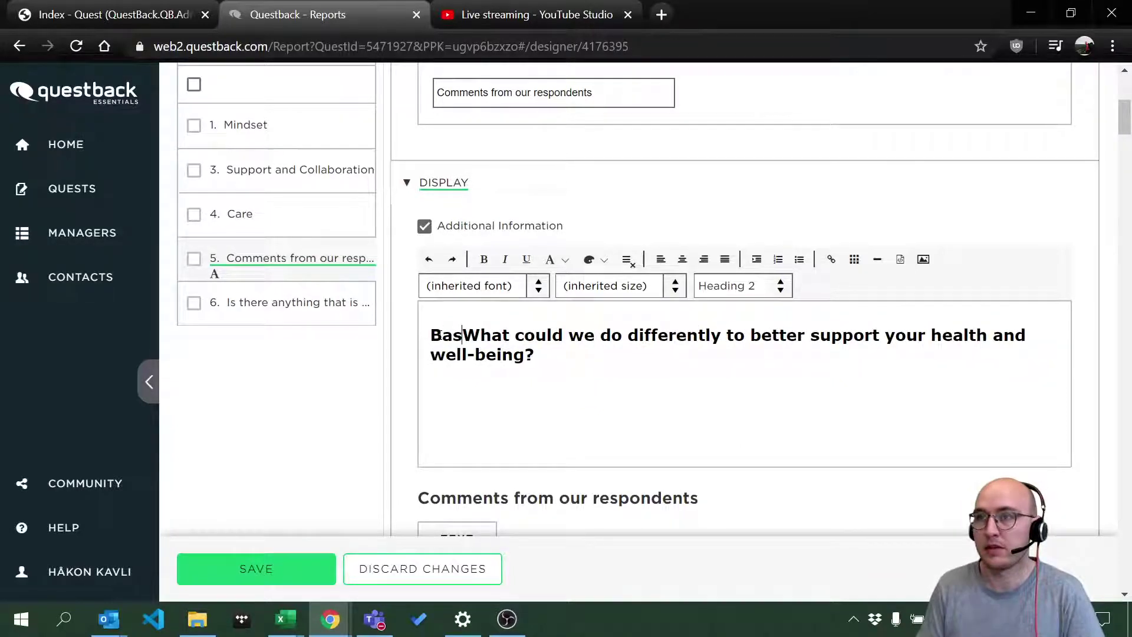
{"action": "type", "text": "on the "}
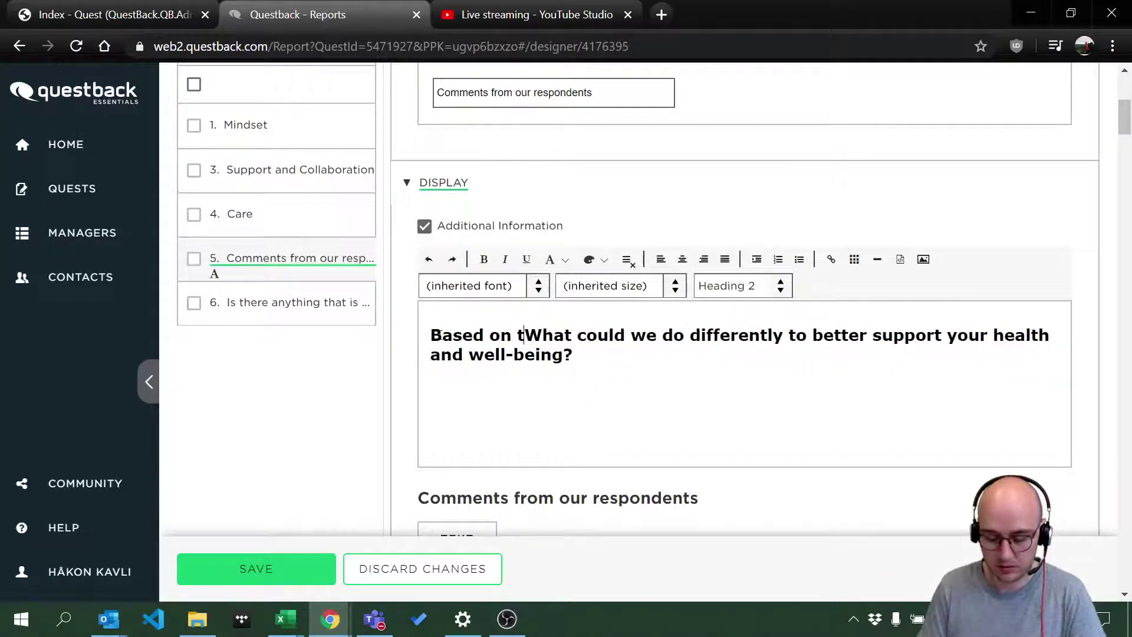
{"action": "type", "text": "question"}
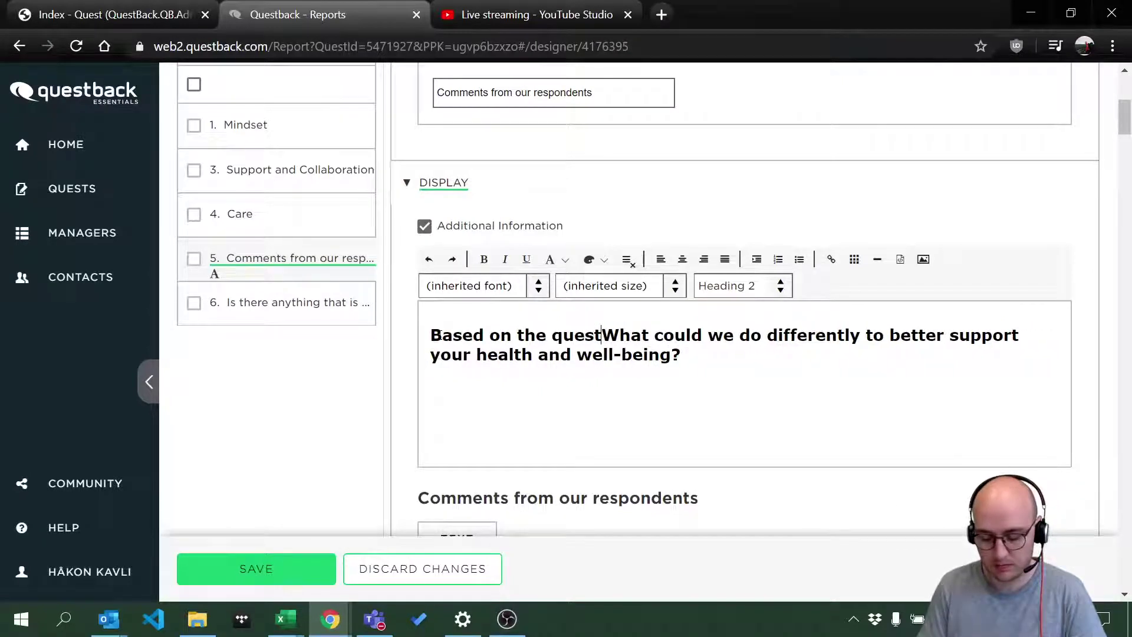
{"action": "type", "text": ": "}
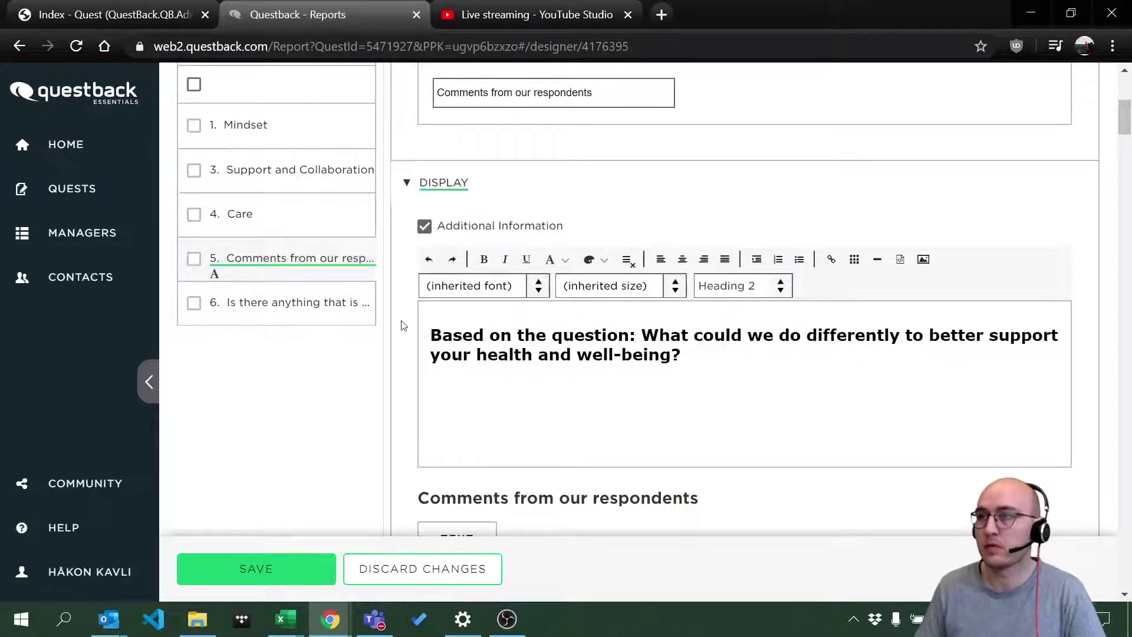
{"action": "type", "text": "\""}
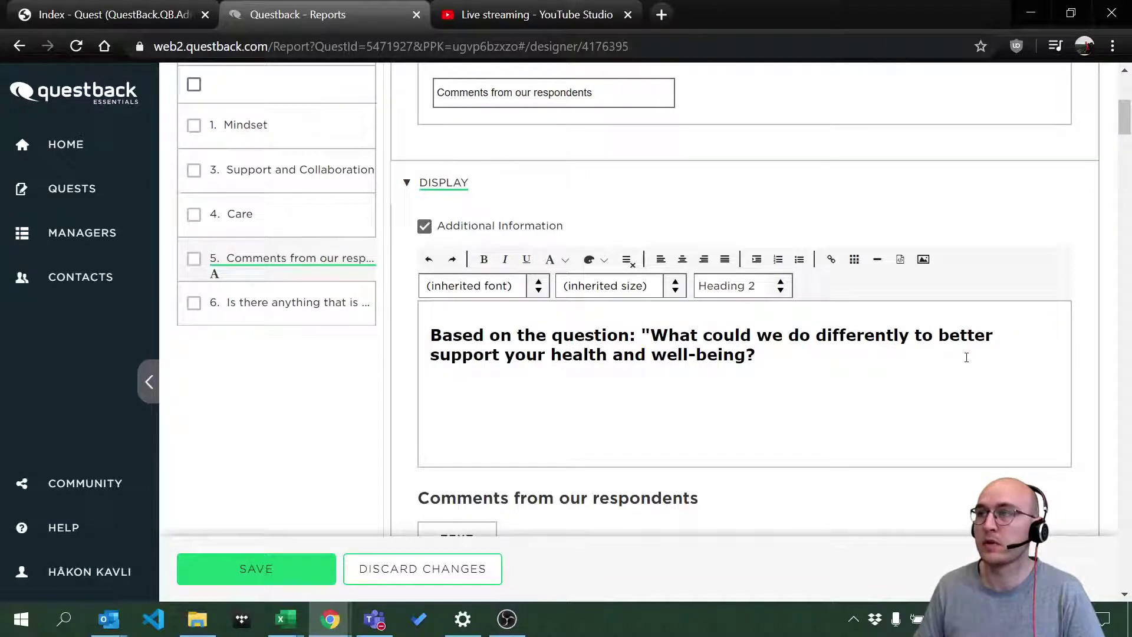
{"action": "type", "text": "\""}
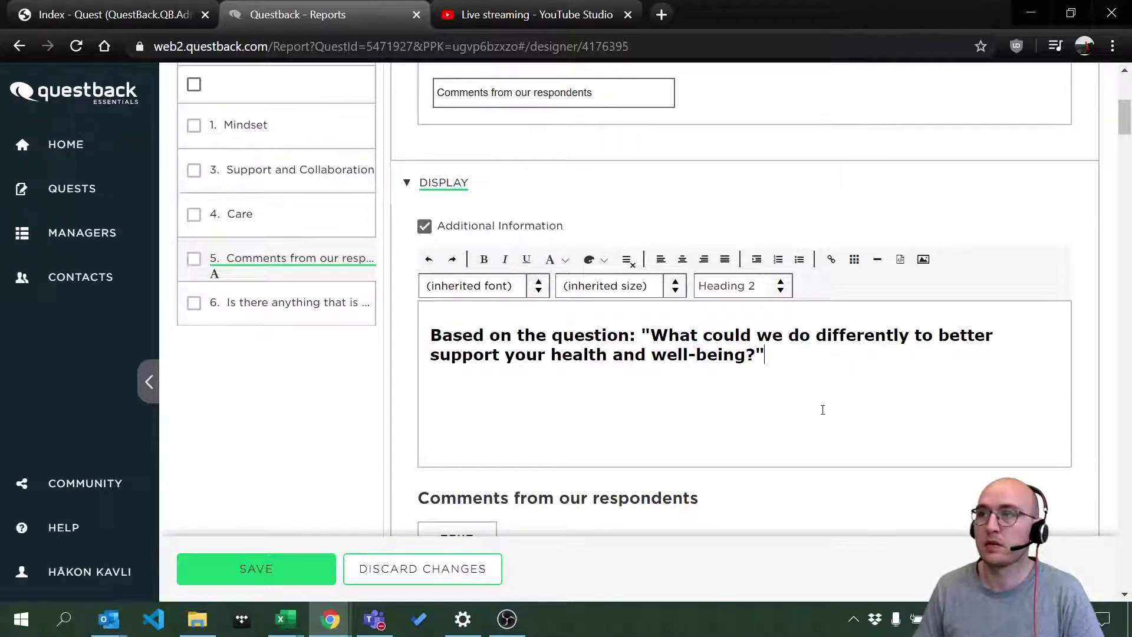
Format the whole additional information text as Quotation, save the report and check it above the responses.
{"action": "key", "text": "ctrl+a"}
{"action": "left_click", "coordinate": [772, 286]}
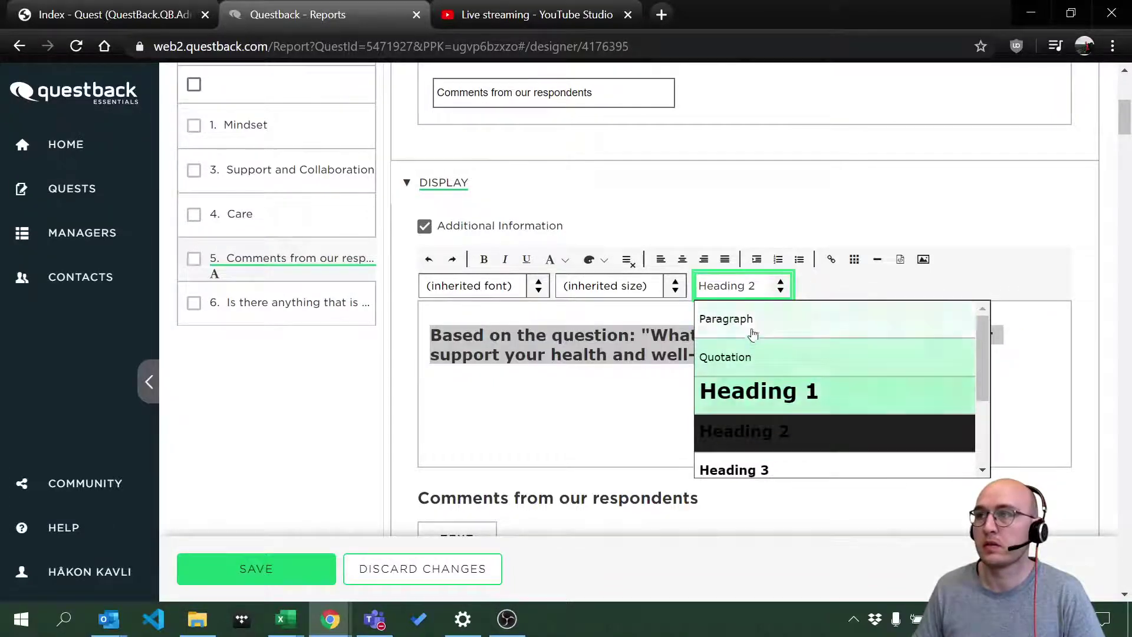
{"action": "left_click", "coordinate": [745, 357]}
{"action": "left_click", "coordinate": [277, 568]}
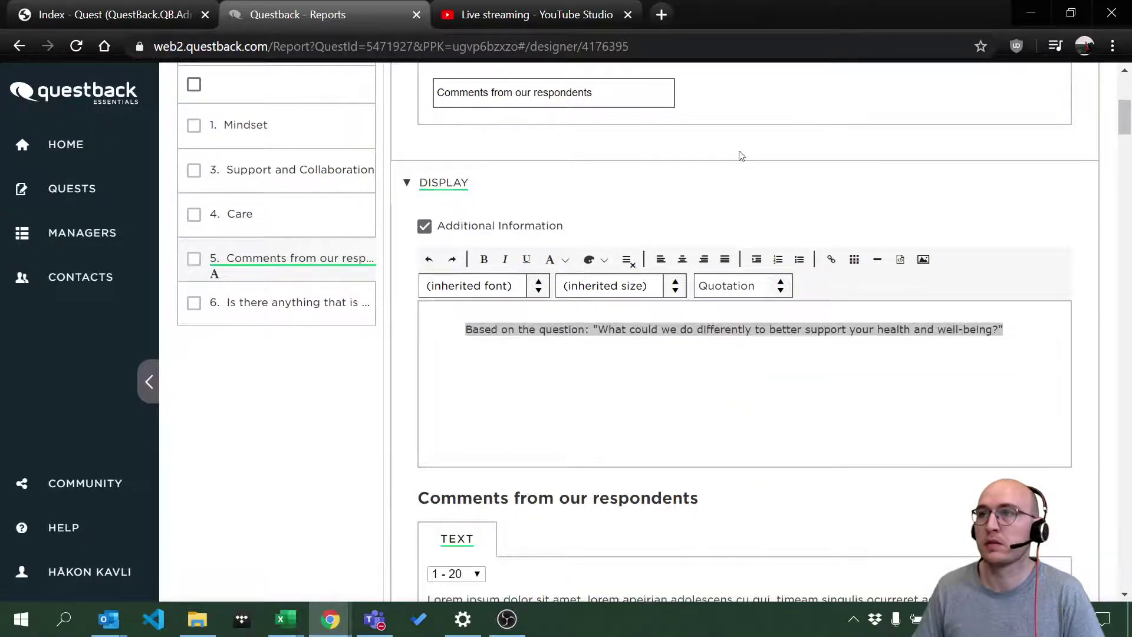
{"action": "scroll", "coordinate": [711, 349], "scroll_direction": "down", "scroll_amount": 3}
{"action": "scroll", "coordinate": [613, 352], "scroll_direction": "up", "scroll_amount": 2}
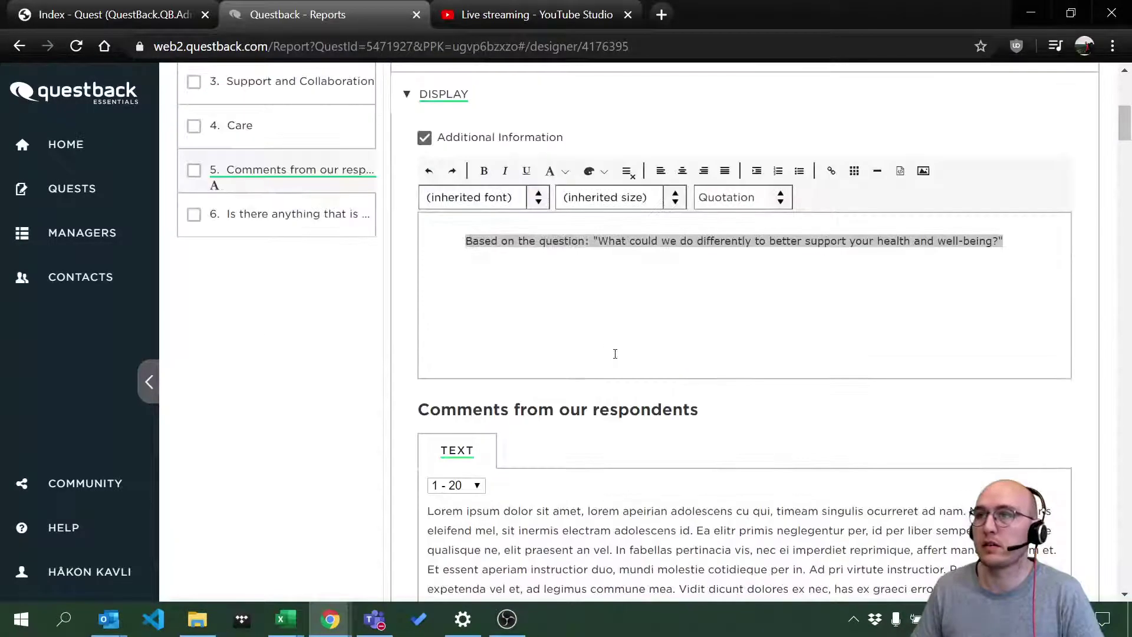
Open the Mindset question in the report and view its label and display settings.
{"action": "scroll", "coordinate": [658, 366], "scroll_direction": "up", "scroll_amount": 5}
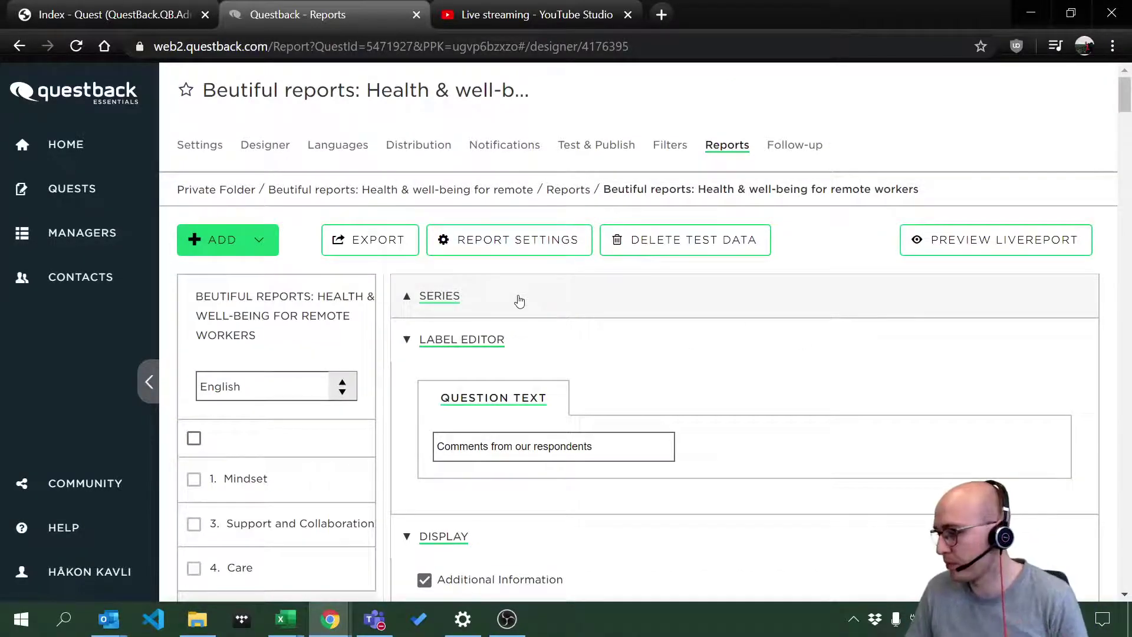
{"action": "left_click", "coordinate": [246, 484]}
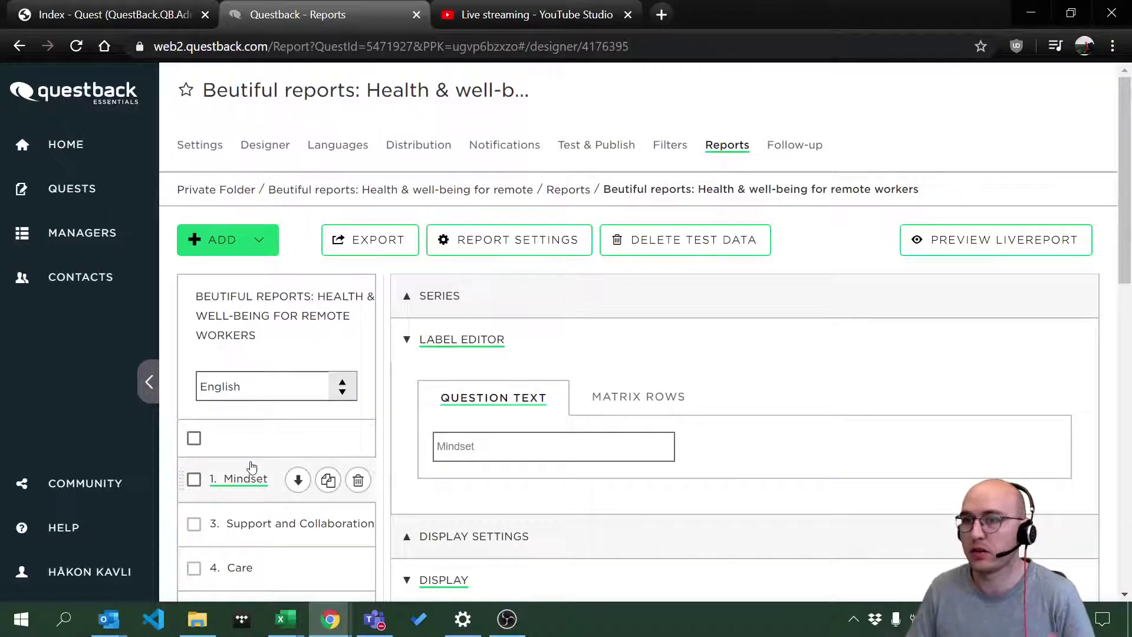
{"action": "scroll", "coordinate": [401, 336], "scroll_direction": "down", "scroll_amount": 3}
{"action": "scroll", "coordinate": [401, 336], "scroll_direction": "up", "scroll_amount": 1}
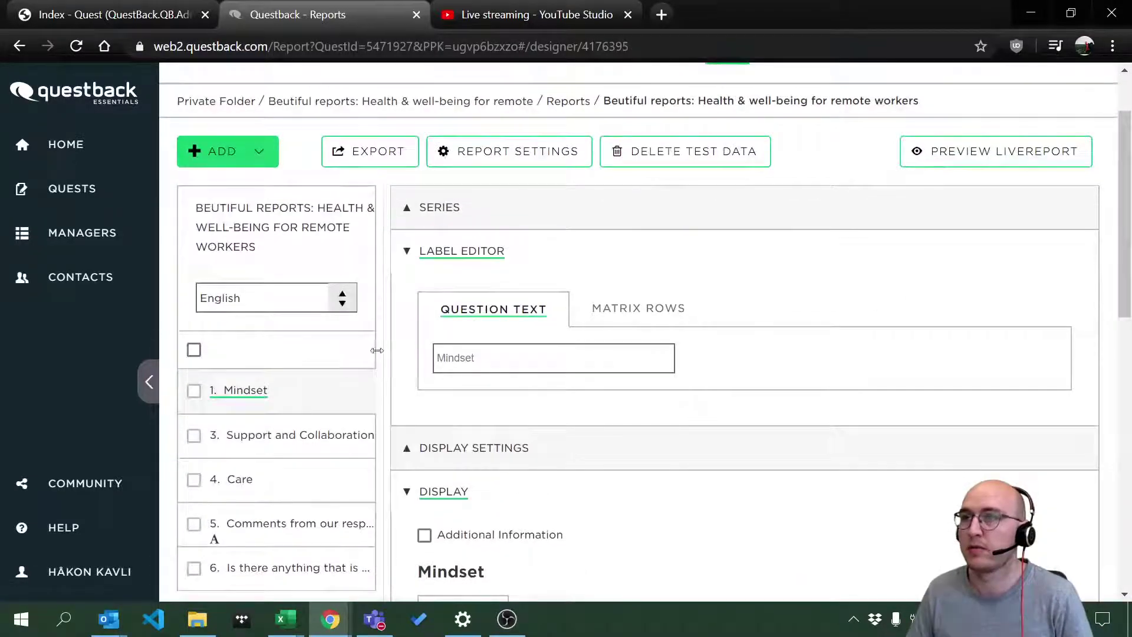
Review the Comments from our respondents question, including its label, additional information text and listed responses.
{"action": "scroll", "coordinate": [520, 430], "scroll_direction": "down", "scroll_amount": 3}
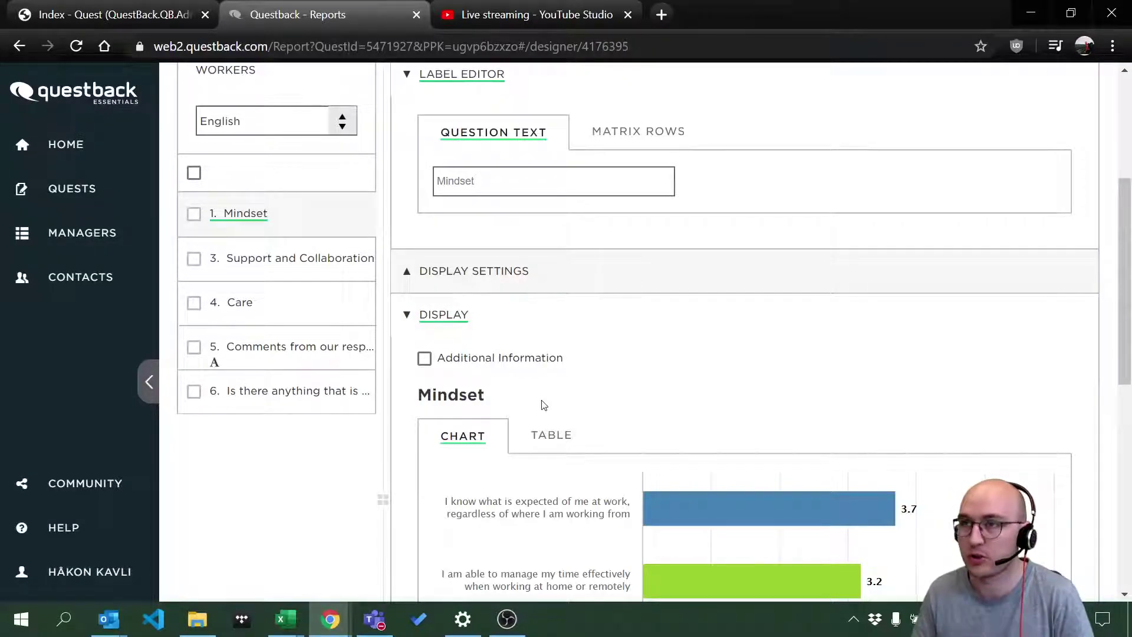
{"action": "left_click", "coordinate": [242, 356]}
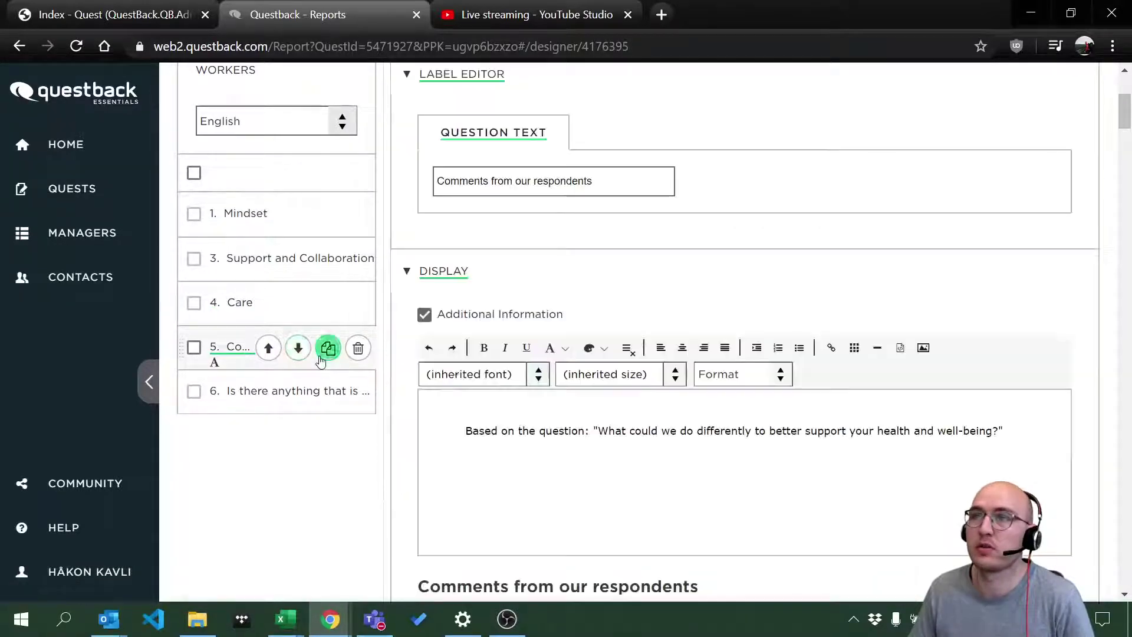
{"action": "scroll", "coordinate": [454, 289], "scroll_direction": "up", "scroll_amount": 1}
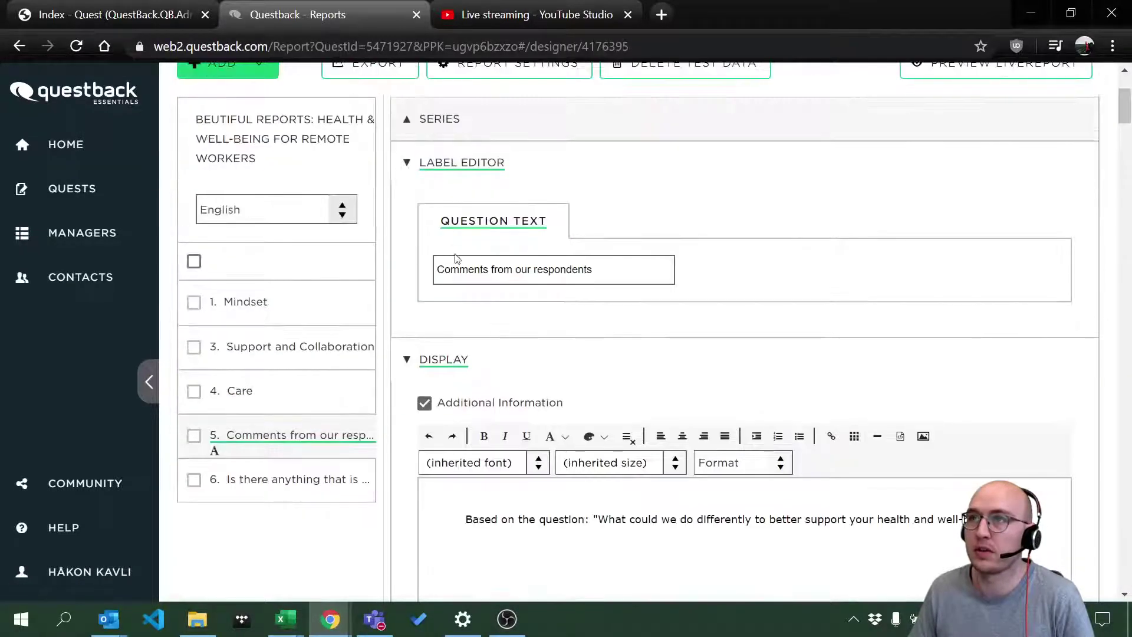
{"action": "scroll", "coordinate": [534, 522], "scroll_direction": "down", "scroll_amount": 1}
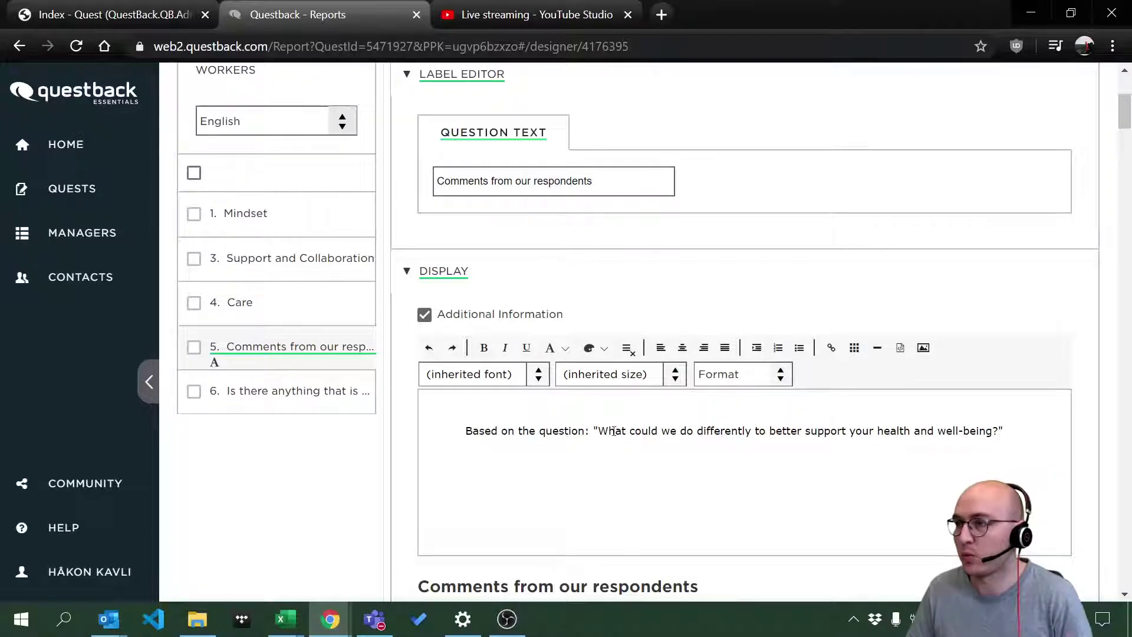
{"action": "scroll", "coordinate": [531, 576], "scroll_direction": "down", "scroll_amount": 1}
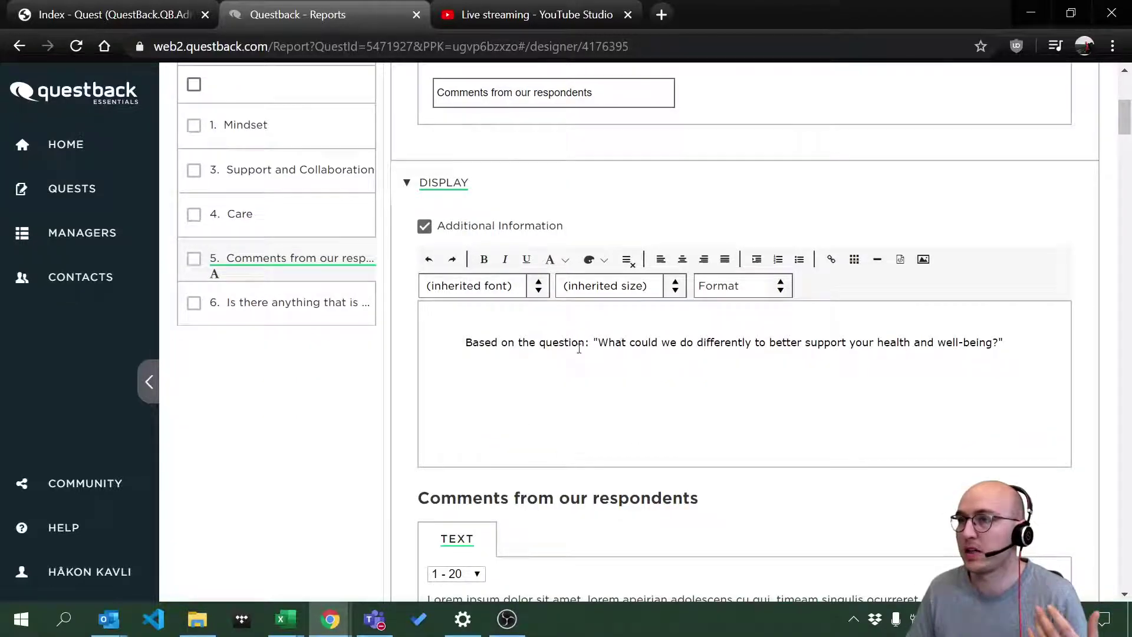
{"action": "scroll", "coordinate": [538, 367], "scroll_direction": "down", "scroll_amount": 2}
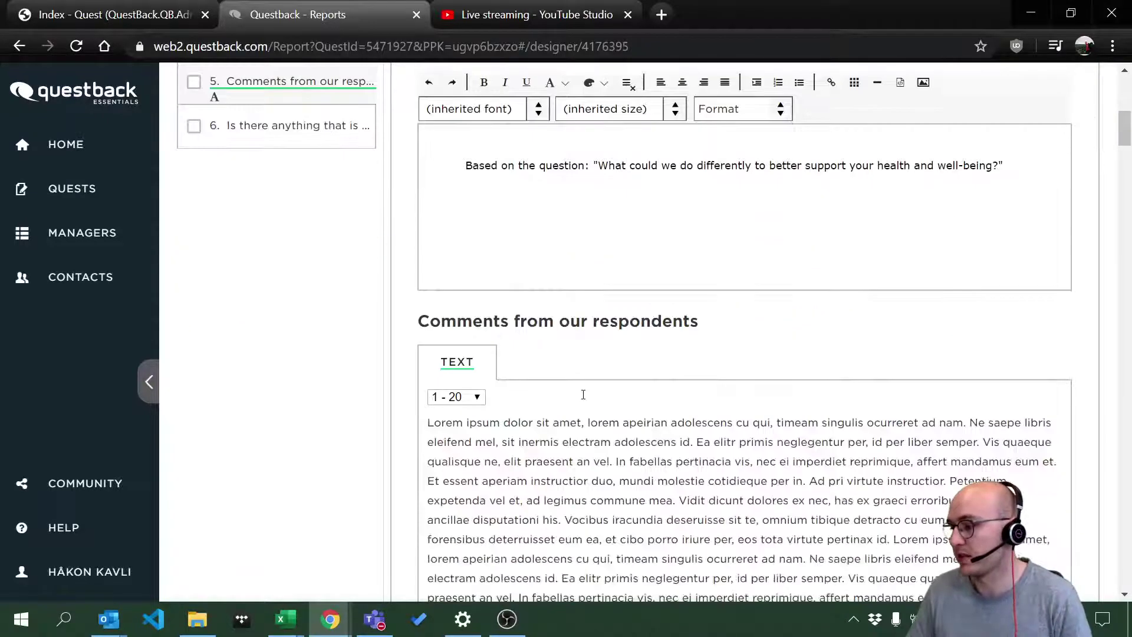
{"action": "scroll", "coordinate": [596, 399], "scroll_direction": "up", "scroll_amount": 5}
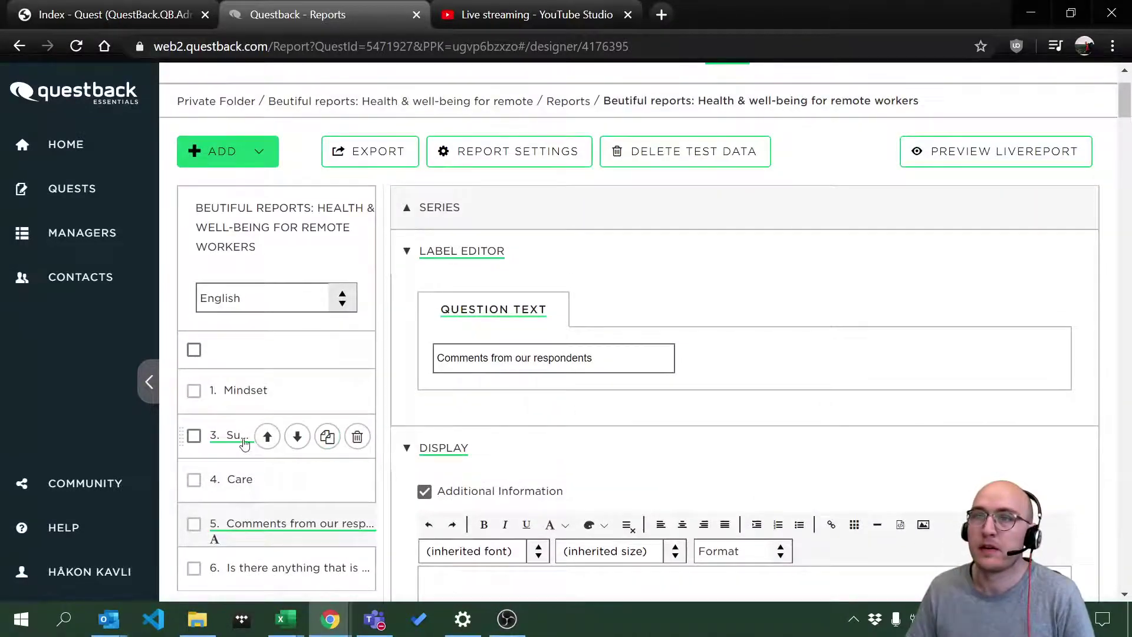
Open the Mindset question, examine its chart and expand its display settings.
{"action": "left_click", "coordinate": [236, 394]}
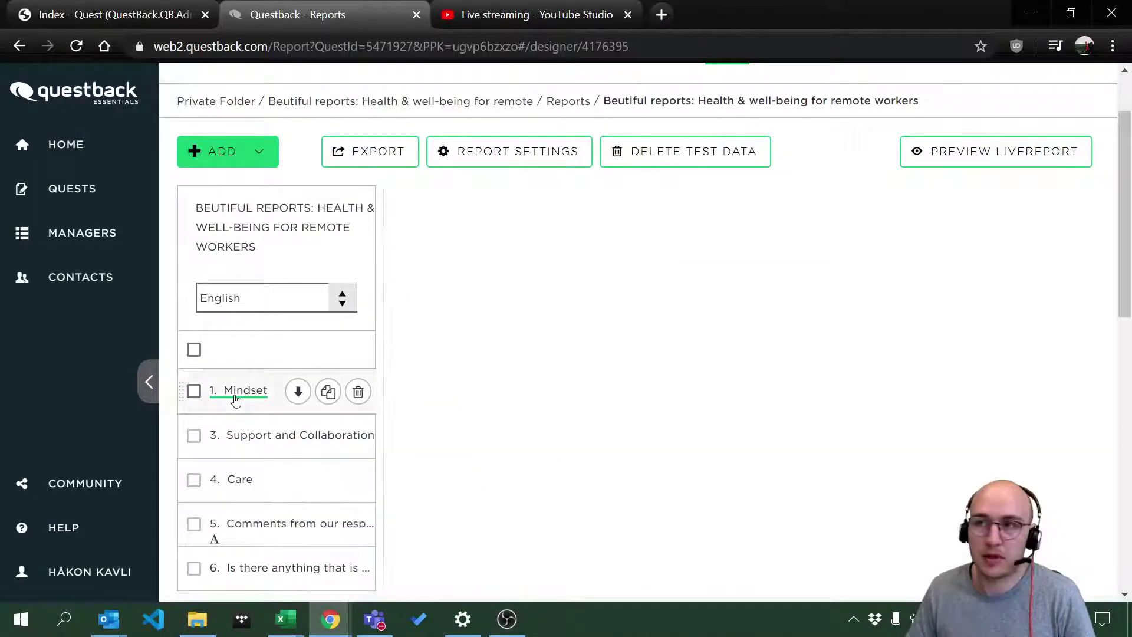
{"action": "scroll", "coordinate": [707, 424], "scroll_direction": "down", "scroll_amount": 3}
{"action": "scroll", "coordinate": [731, 423], "scroll_direction": "down", "scroll_amount": 4}
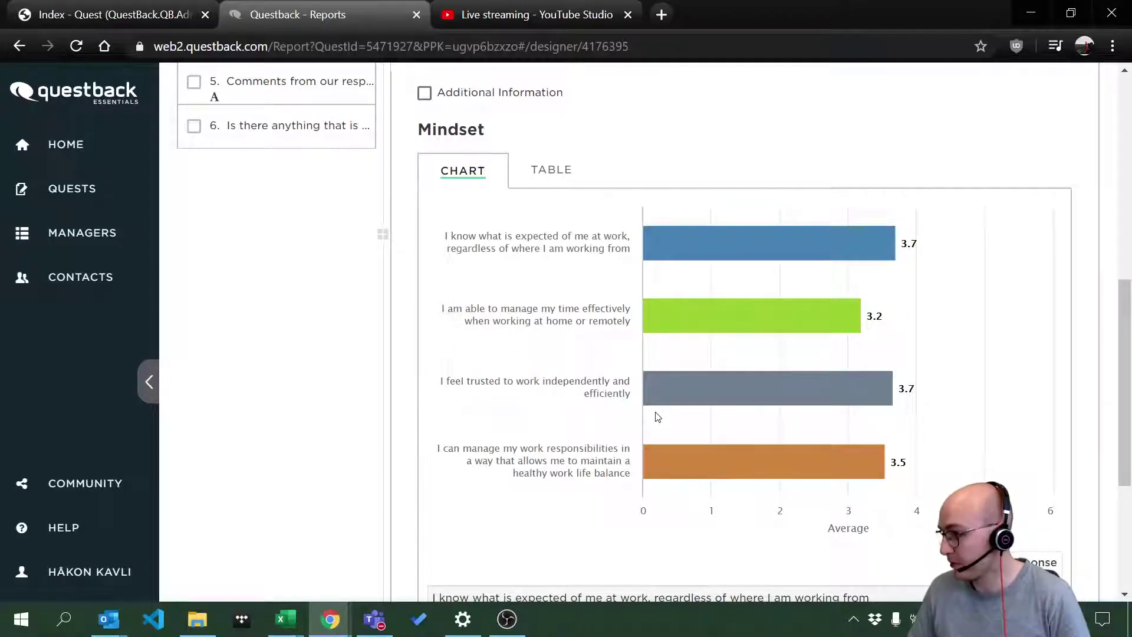
{"action": "scroll", "coordinate": [590, 330], "scroll_direction": "up", "scroll_amount": 1}
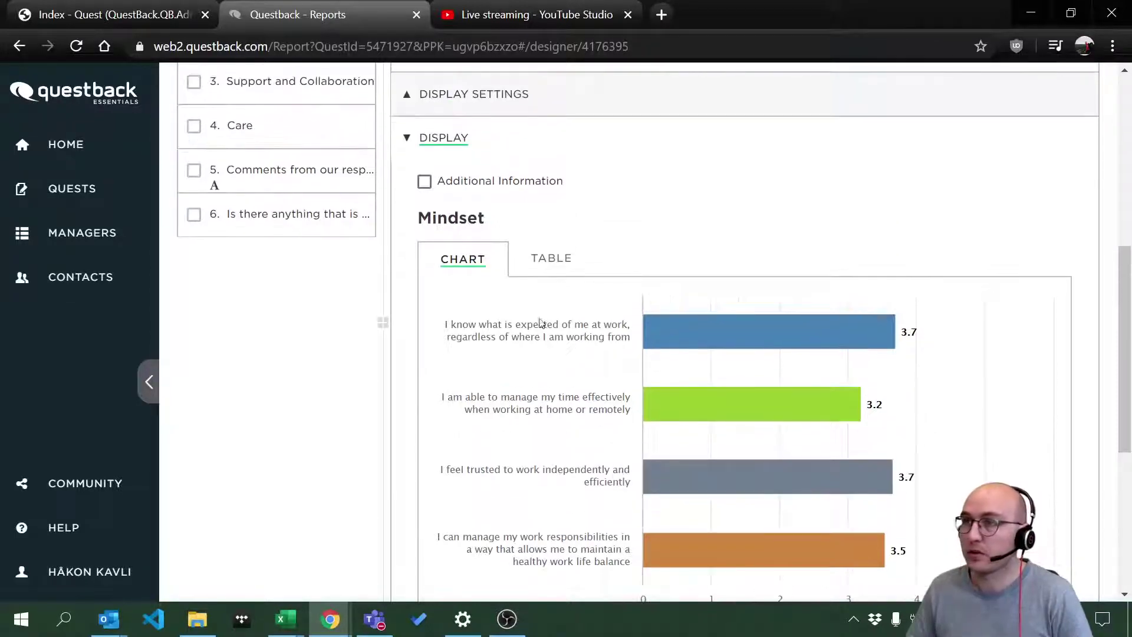
{"action": "scroll", "coordinate": [498, 283], "scroll_direction": "up", "scroll_amount": 3}
{"action": "left_click", "coordinate": [477, 272]}
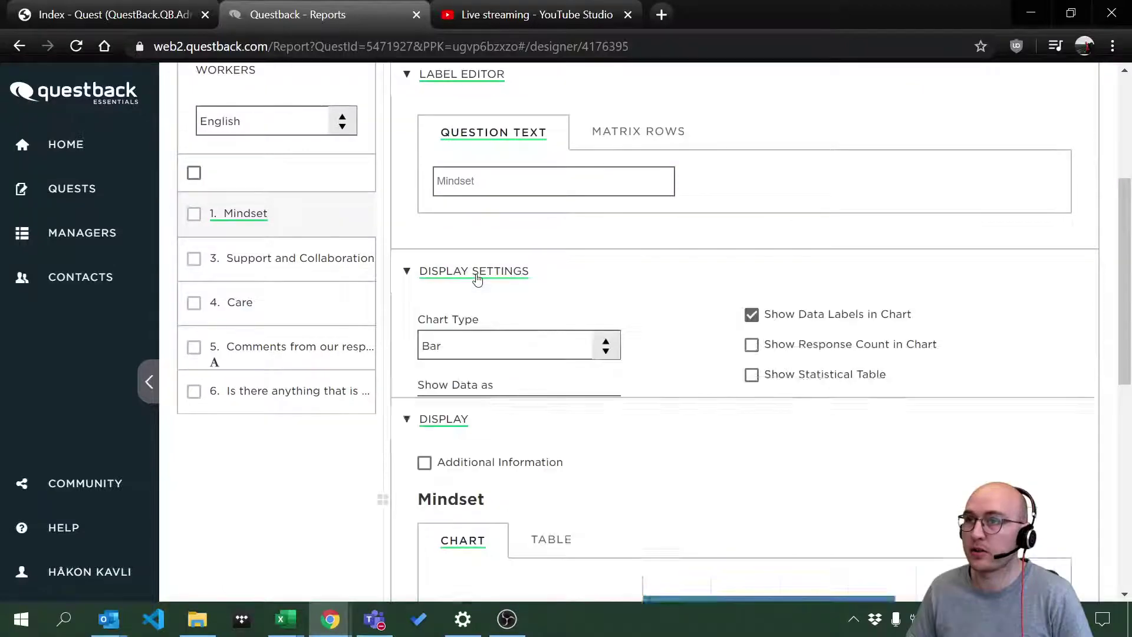
{"action": "scroll", "coordinate": [763, 323], "scroll_direction": "down", "scroll_amount": 5}
{"action": "scroll", "coordinate": [652, 259], "scroll_direction": "up", "scroll_amount": 1}
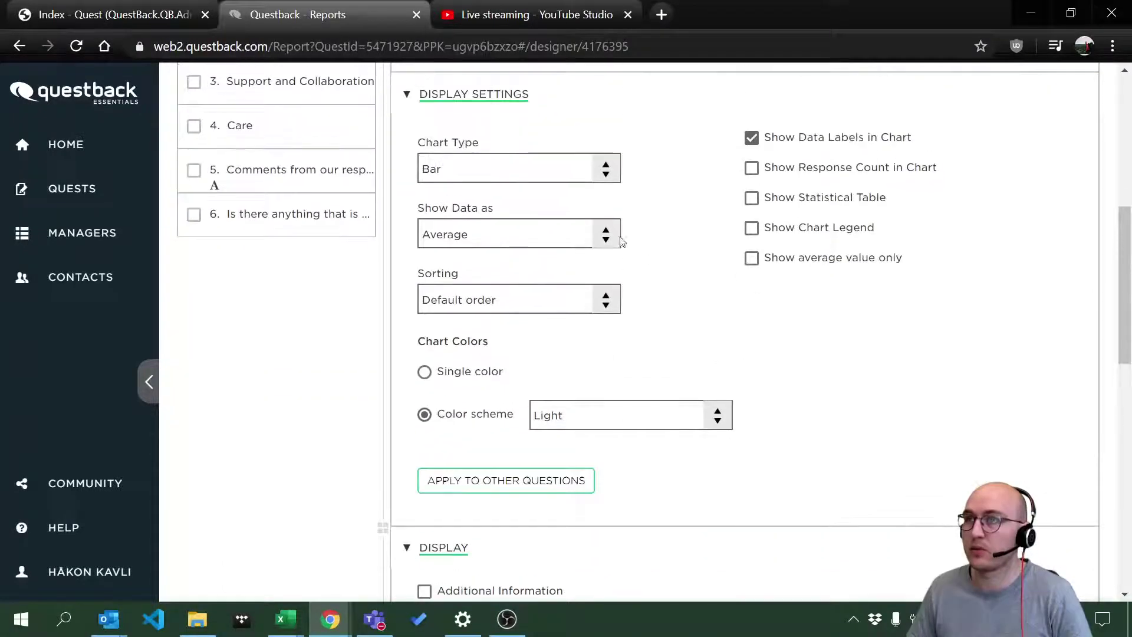
Try the Area chart type for the Mindset question and view the resulting chart.
{"action": "left_click", "coordinate": [551, 171]}
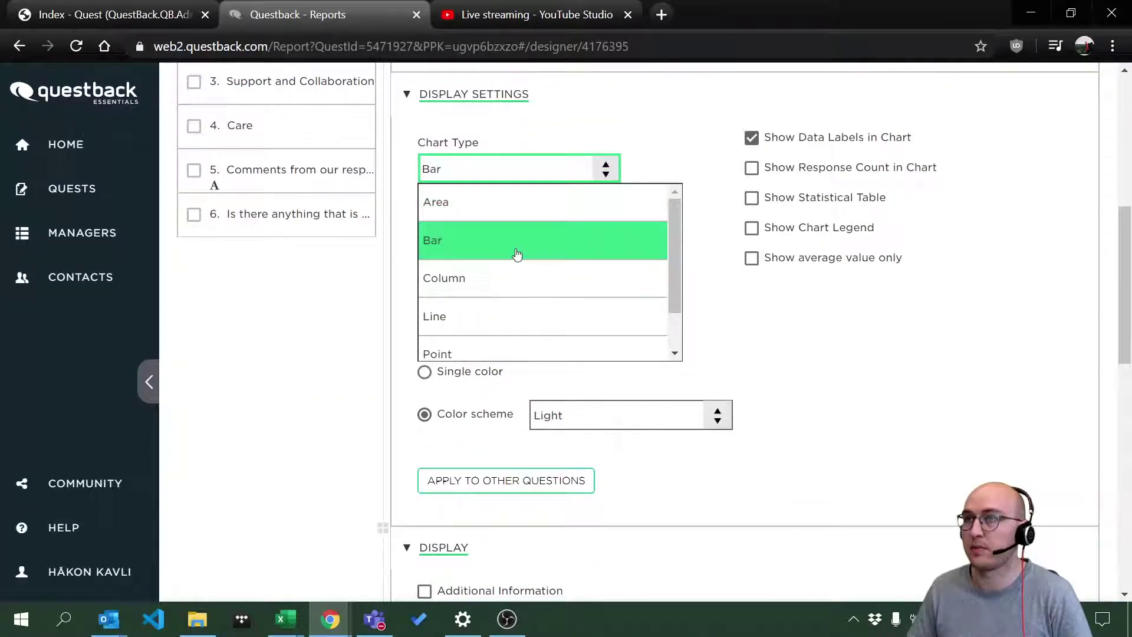
{"action": "left_click", "coordinate": [479, 206]}
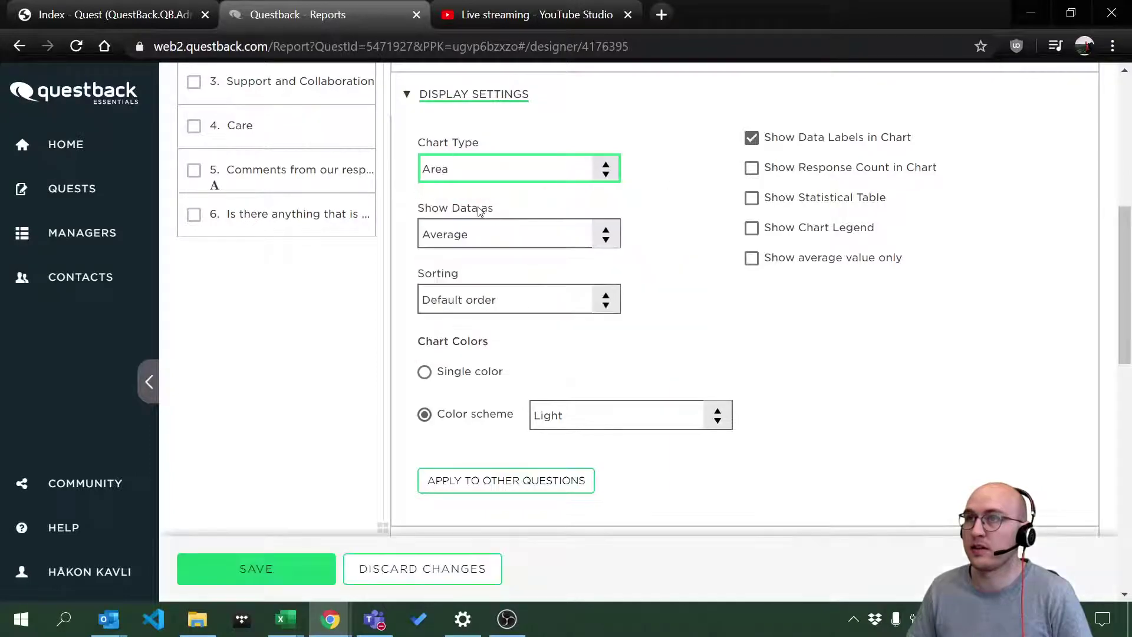
{"action": "scroll", "coordinate": [645, 278], "scroll_direction": "down", "scroll_amount": 7}
{"action": "scroll", "coordinate": [667, 323], "scroll_direction": "down", "scroll_amount": 3}
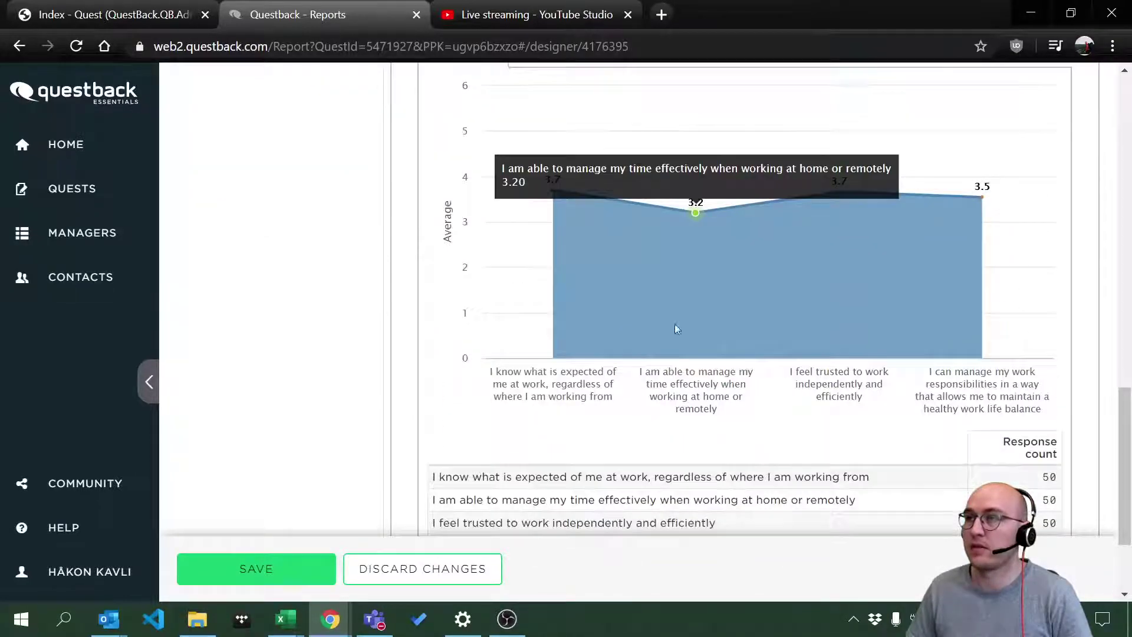
{"action": "scroll", "coordinate": [905, 323], "scroll_direction": "up", "scroll_amount": 10}
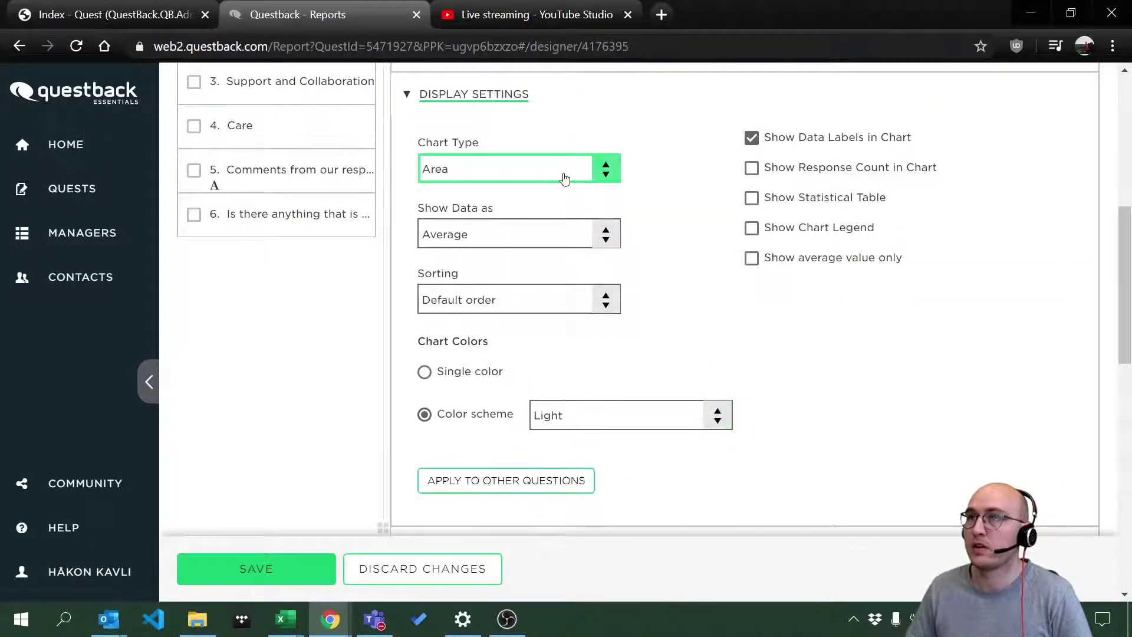
Set the Mindset question's chart type to Column and check the chart.
{"action": "left_click", "coordinate": [564, 178]}
{"action": "scroll", "coordinate": [513, 313], "scroll_direction": "down", "scroll_amount": 1}
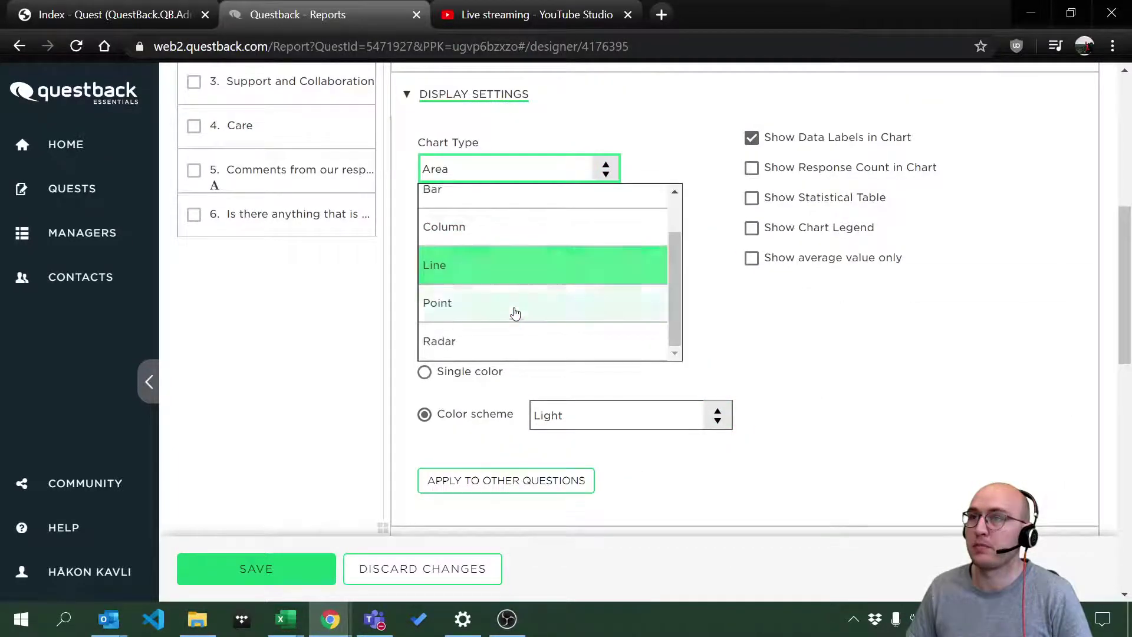
{"action": "scroll", "coordinate": [512, 262], "scroll_direction": "up", "scroll_amount": 1}
{"action": "left_click", "coordinate": [501, 281]}
{"action": "scroll", "coordinate": [647, 291], "scroll_direction": "down", "scroll_amount": 7}
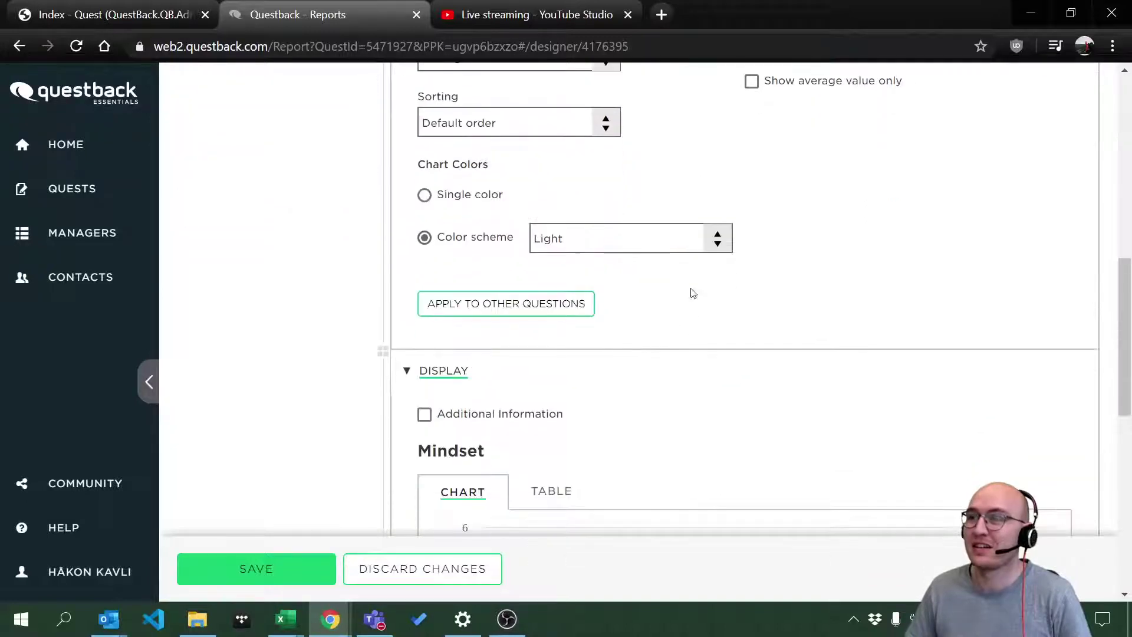
{"action": "scroll", "coordinate": [738, 299], "scroll_direction": "down", "scroll_amount": 2}
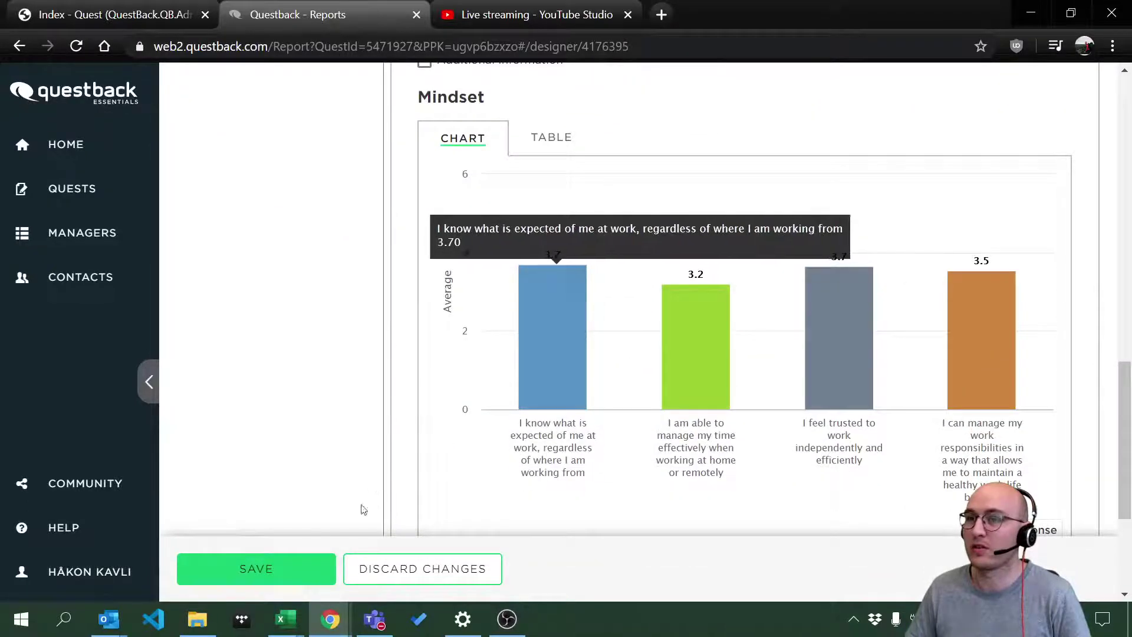
{"action": "left_click", "coordinate": [298, 567]}
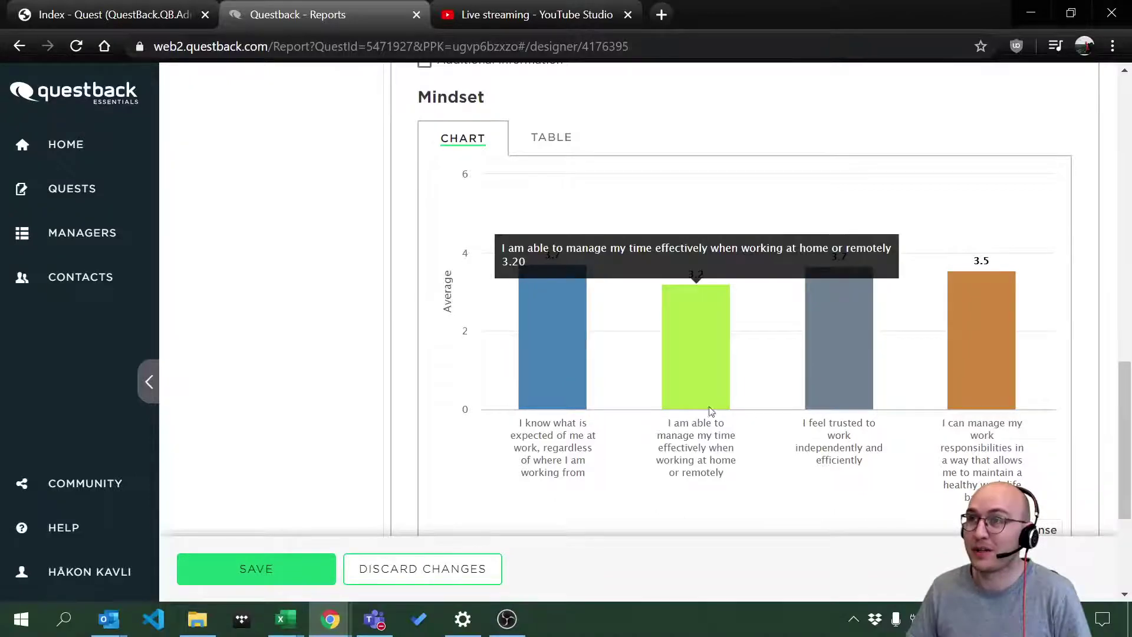
Try a single blue color for the Mindset chart's columns and view the chart with it.
{"action": "scroll", "coordinate": [690, 416], "scroll_direction": "up", "scroll_amount": 4}
{"action": "scroll", "coordinate": [690, 416], "scroll_direction": "up", "scroll_amount": 4}
{"action": "scroll", "coordinate": [695, 385], "scroll_direction": "up", "scroll_amount": 3}
{"action": "scroll", "coordinate": [699, 385], "scroll_direction": "down", "scroll_amount": 6}
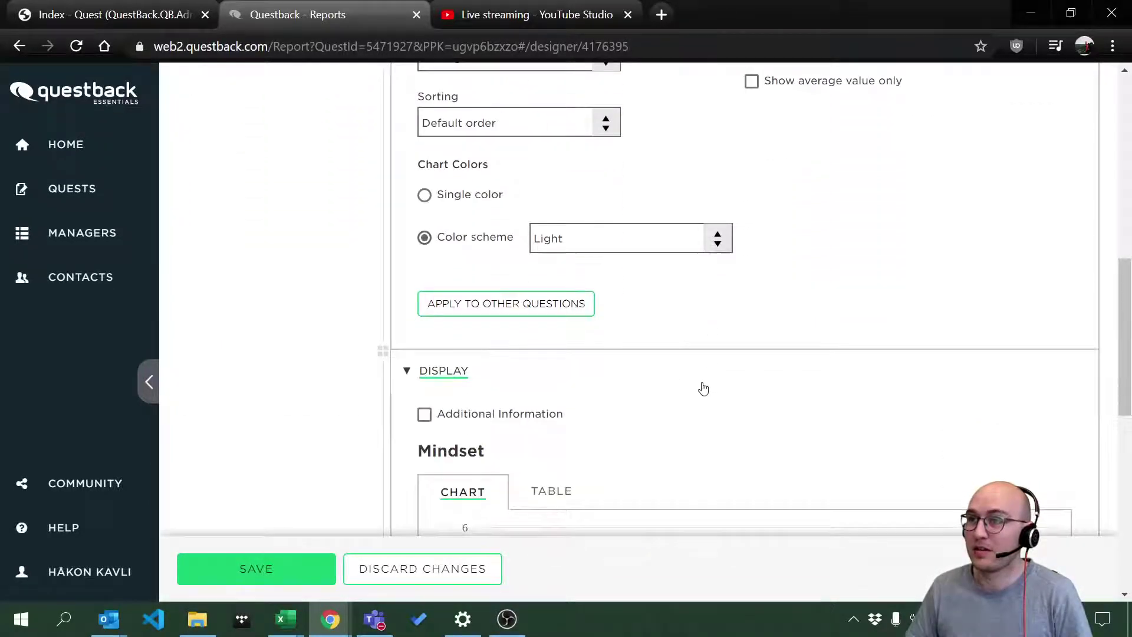
{"action": "scroll", "coordinate": [672, 396], "scroll_direction": "down", "scroll_amount": 1}
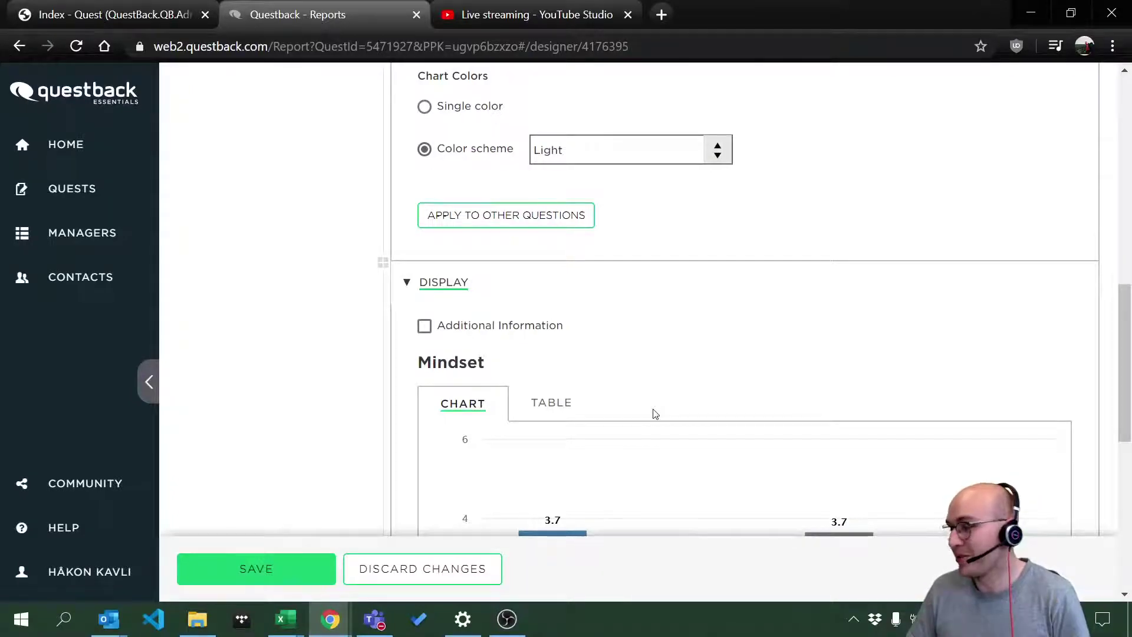
{"action": "scroll", "coordinate": [657, 411], "scroll_direction": "up", "scroll_amount": 3}
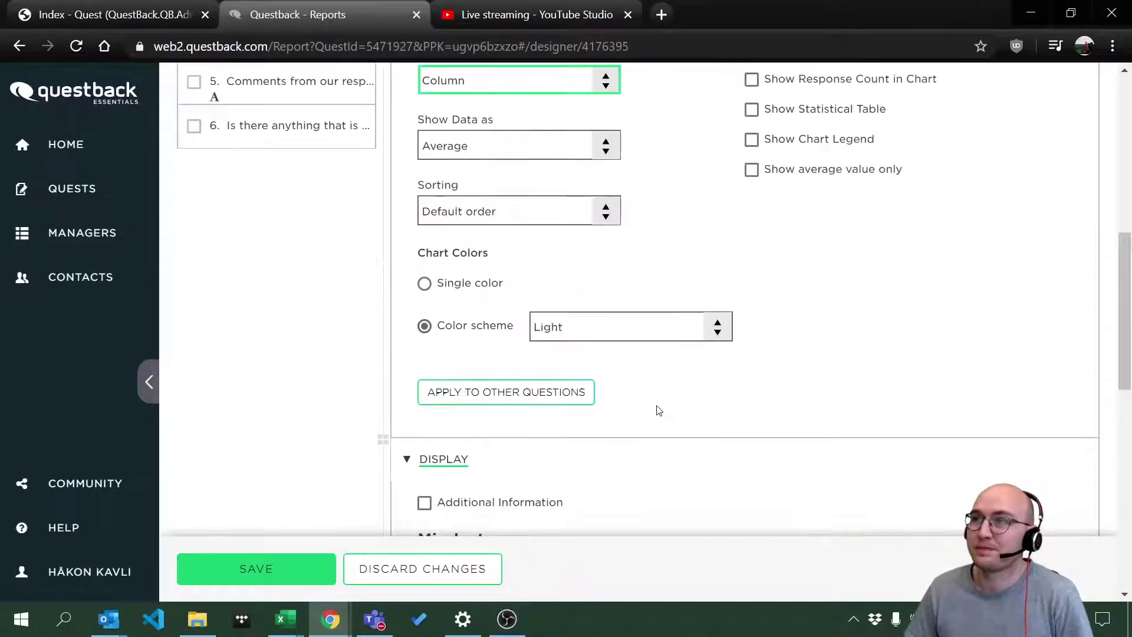
{"action": "left_click", "coordinate": [467, 286]}
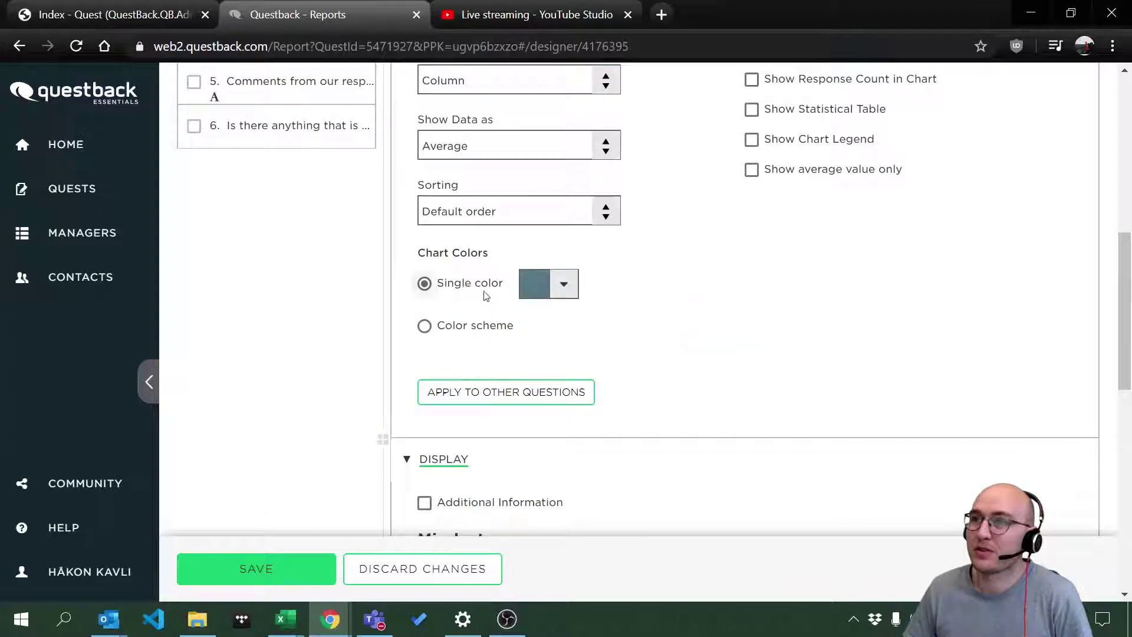
{"action": "left_click", "coordinate": [565, 288]}
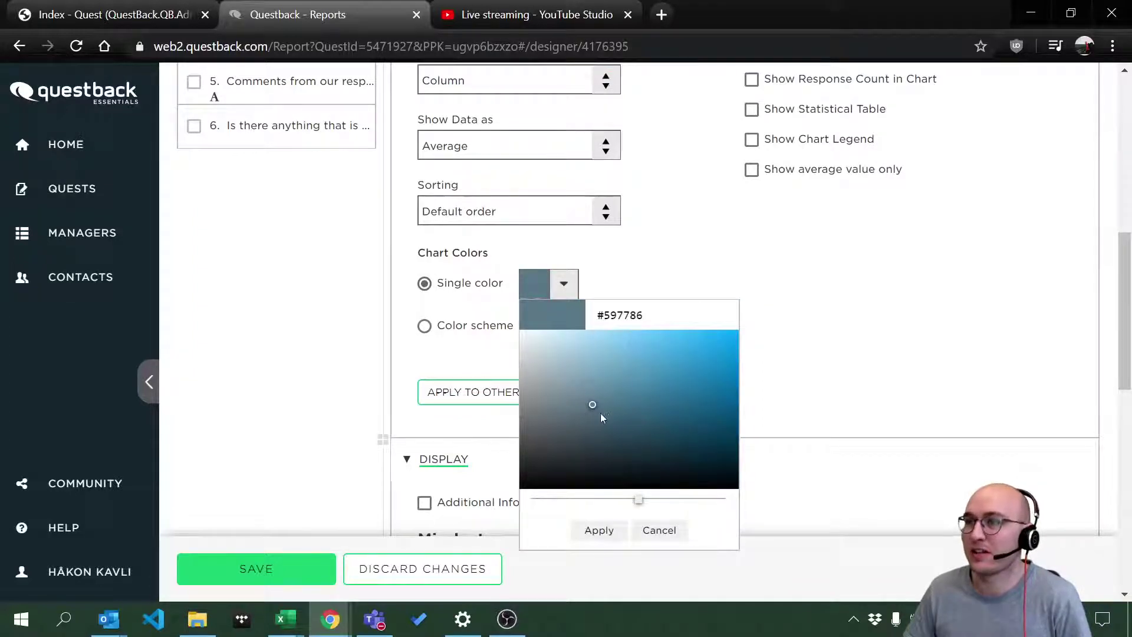
{"action": "scroll", "coordinate": [599, 413], "scroll_direction": "down", "scroll_amount": 3}
{"action": "left_click", "coordinate": [630, 212]}
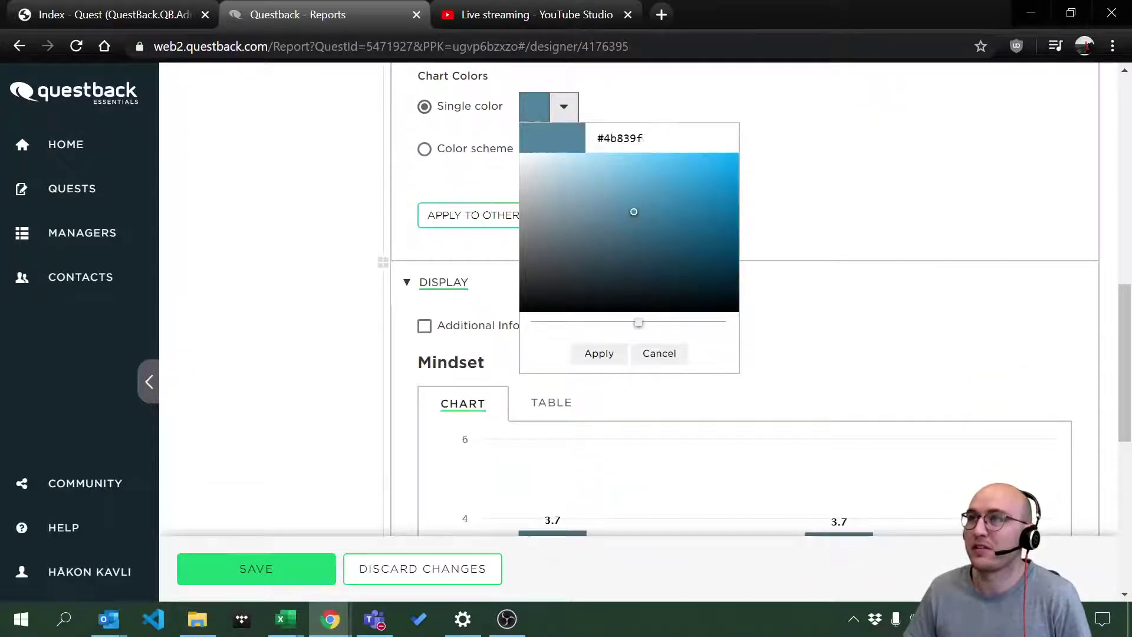
{"action": "left_click", "coordinate": [607, 357]}
{"action": "scroll", "coordinate": [631, 363], "scroll_direction": "down", "scroll_amount": 2}
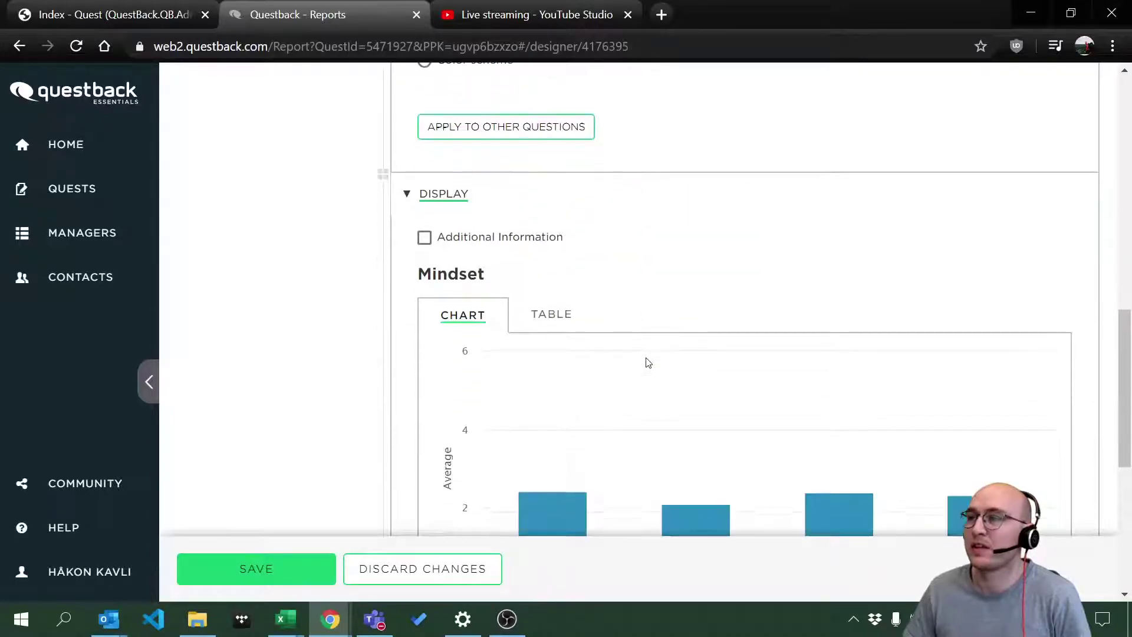
{"action": "scroll", "coordinate": [646, 364], "scroll_direction": "down", "scroll_amount": 2}
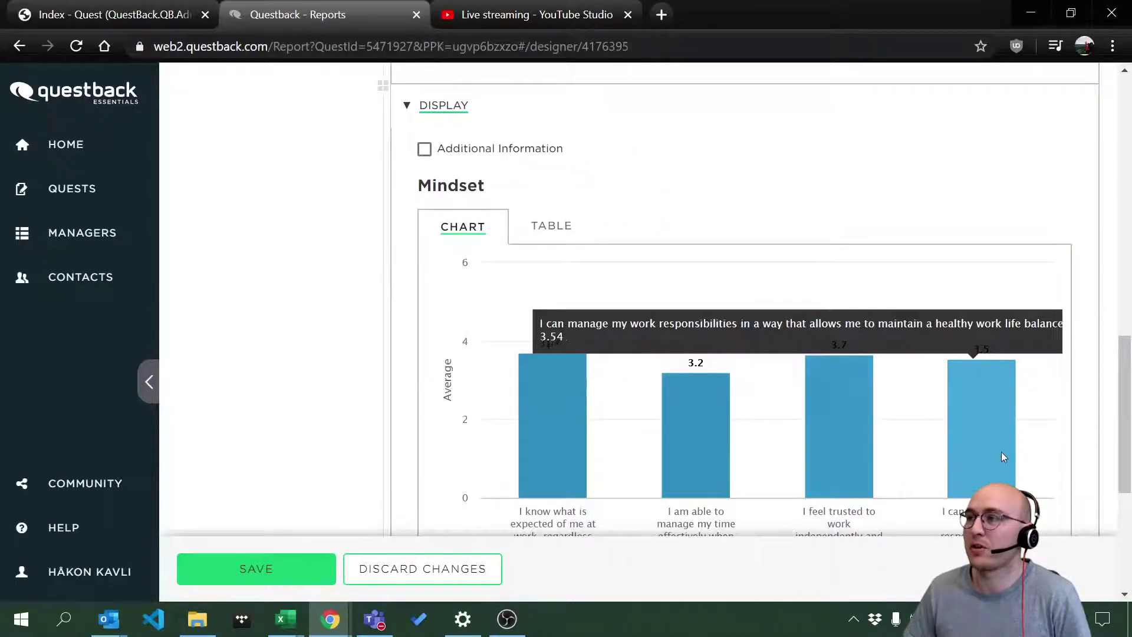
{"action": "scroll", "coordinate": [1000, 452], "scroll_direction": "down", "scroll_amount": 3}
{"action": "scroll", "coordinate": [1001, 451], "scroll_direction": "up", "scroll_amount": 3}
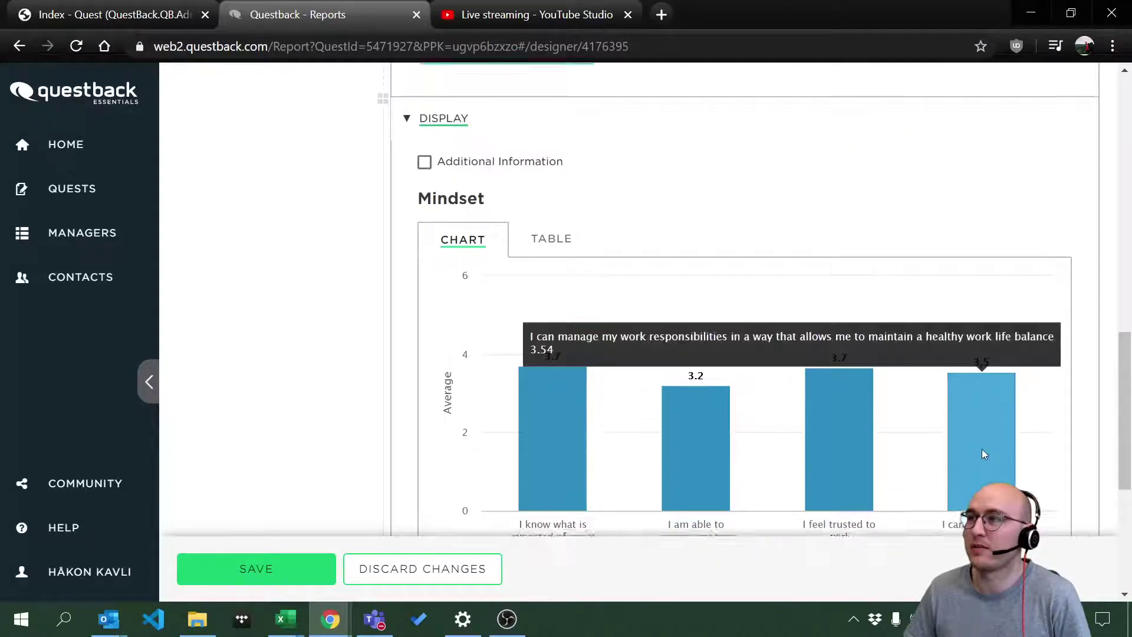
{"action": "scroll", "coordinate": [981, 449], "scroll_direction": "up", "scroll_amount": 1}
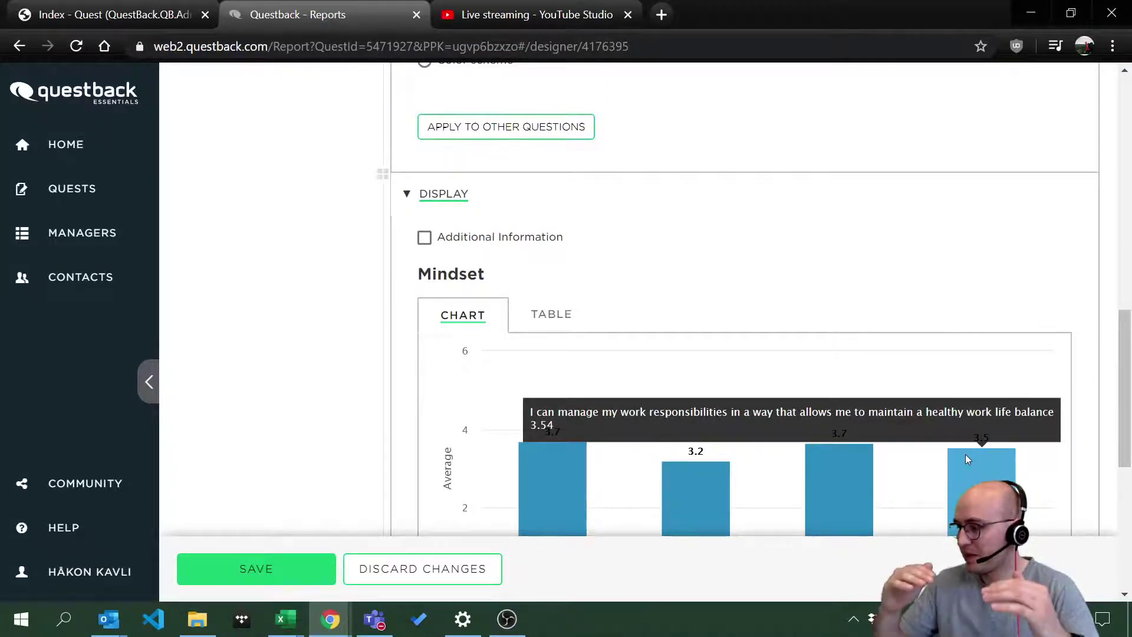
{"action": "scroll", "coordinate": [674, 373], "scroll_direction": "up", "scroll_amount": 3}
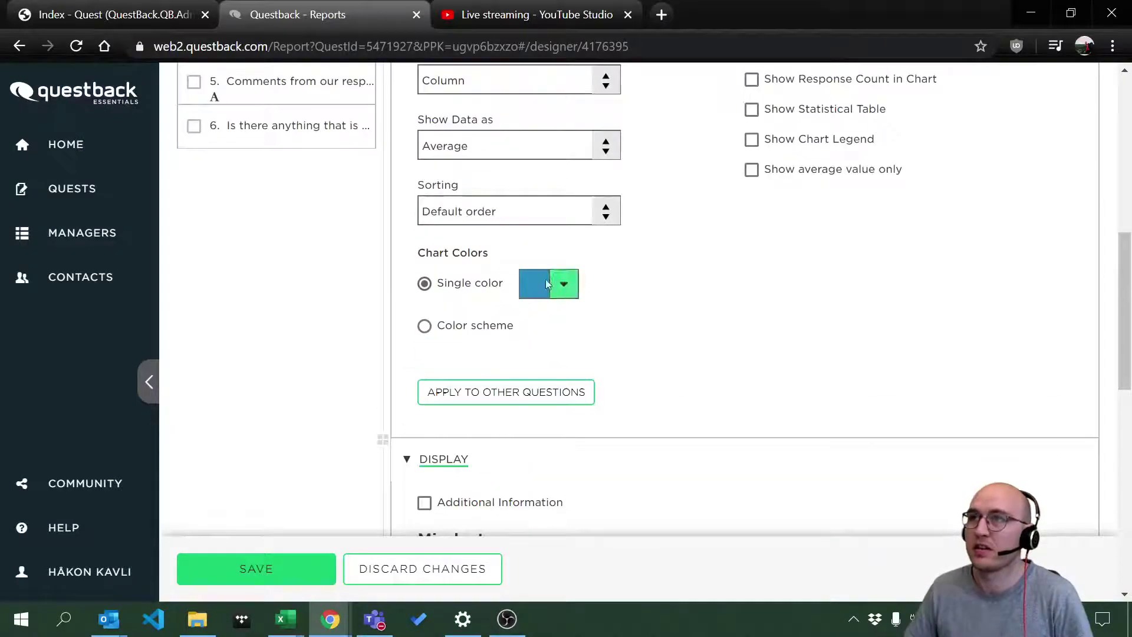
Switch the Mindset chart colors to the Flower color scheme and check the columns.
{"action": "left_click", "coordinate": [425, 325]}
{"action": "left_click", "coordinate": [613, 338]}
{"action": "scroll", "coordinate": [614, 436], "scroll_direction": "up", "scroll_amount": 1}
{"action": "left_click", "coordinate": [601, 392]}
{"action": "scroll", "coordinate": [648, 406], "scroll_direction": "down", "scroll_amount": 1}
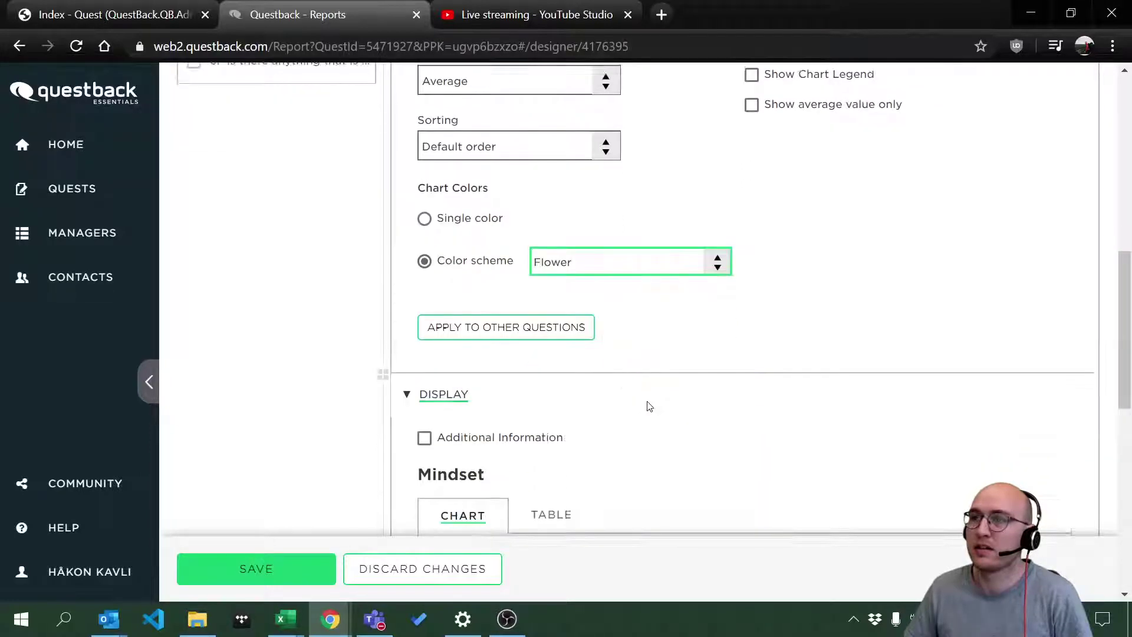
{"action": "scroll", "coordinate": [649, 407], "scroll_direction": "down", "scroll_amount": 4}
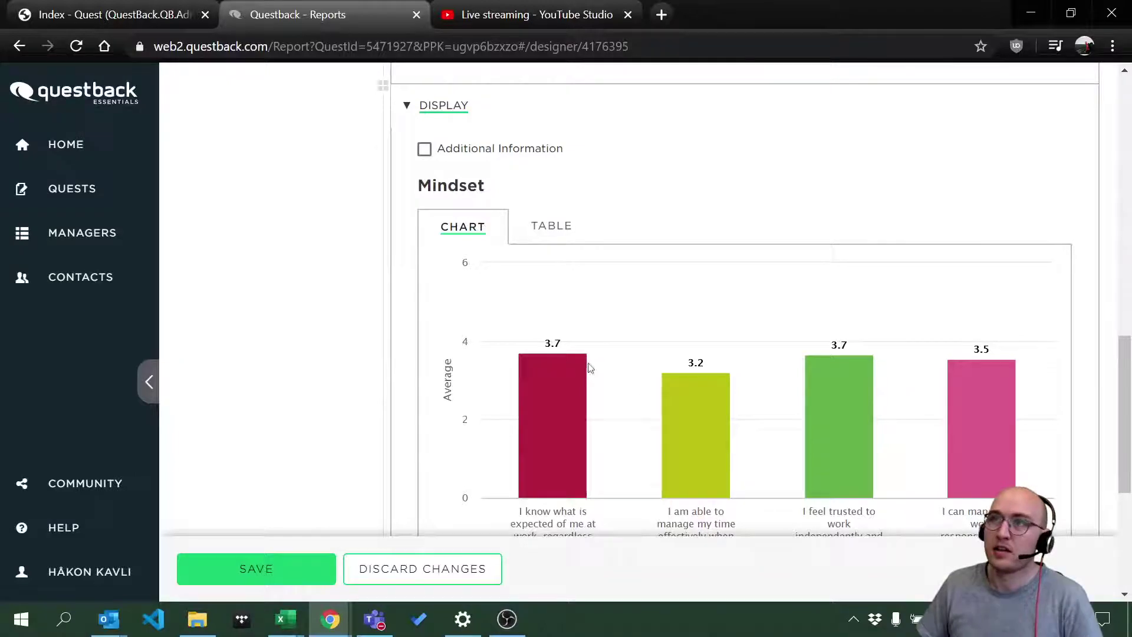
Open the Support and Collaboration question with its display settings.
{"action": "scroll", "coordinate": [589, 378], "scroll_direction": "up", "scroll_amount": 10}
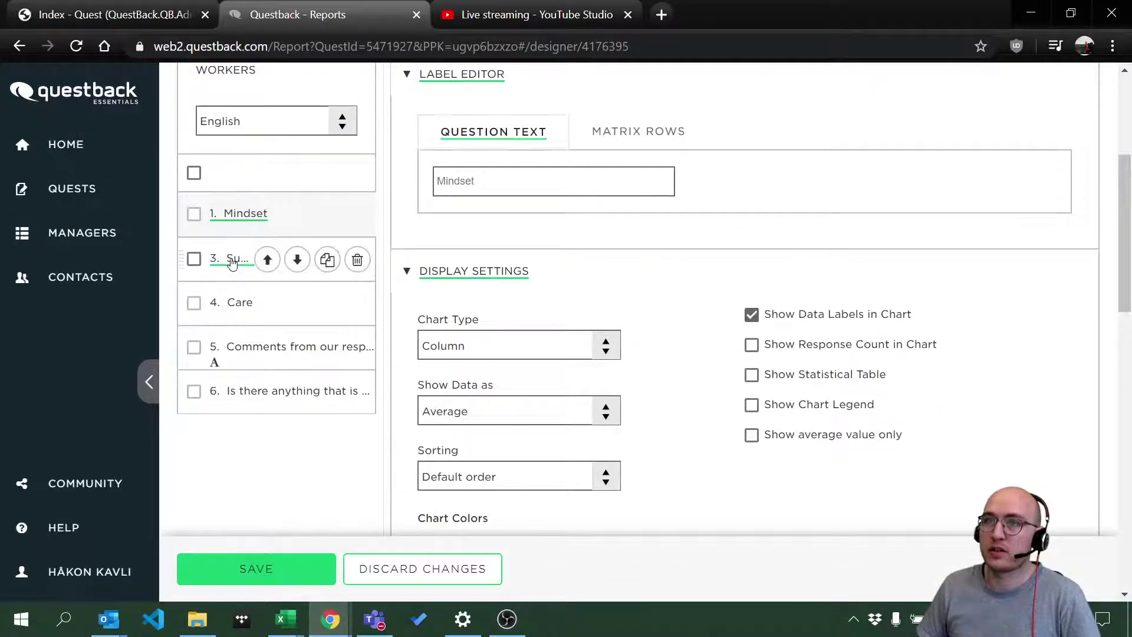
{"action": "left_click", "coordinate": [232, 260]}
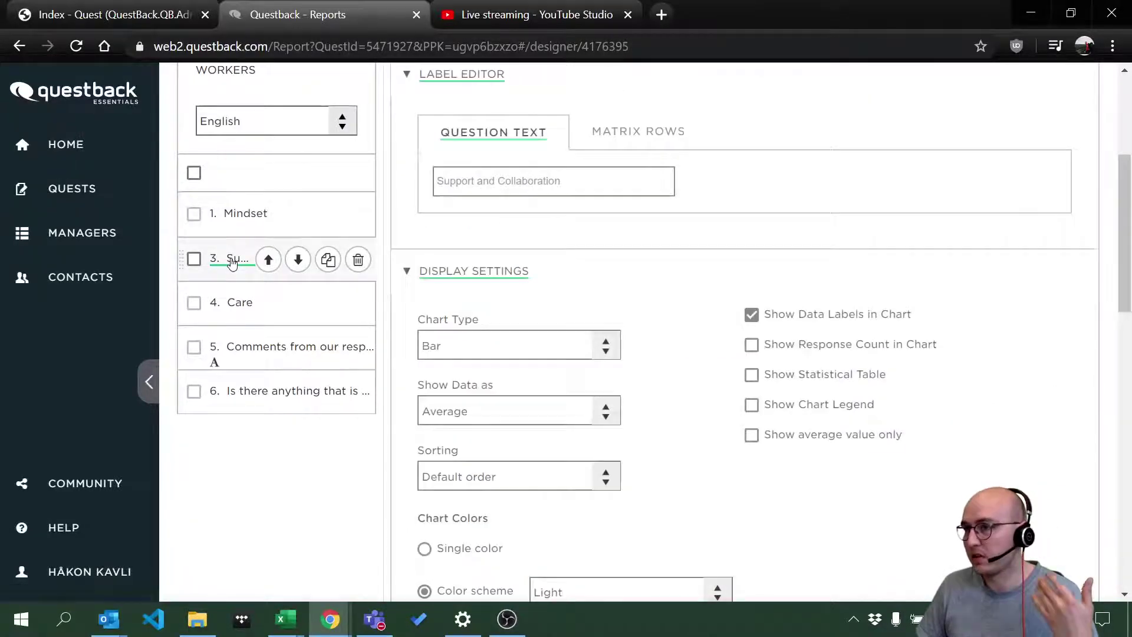
Review the Support and Collaboration chart and its display settings.
{"action": "scroll", "coordinate": [344, 289], "scroll_direction": "down", "scroll_amount": 12}
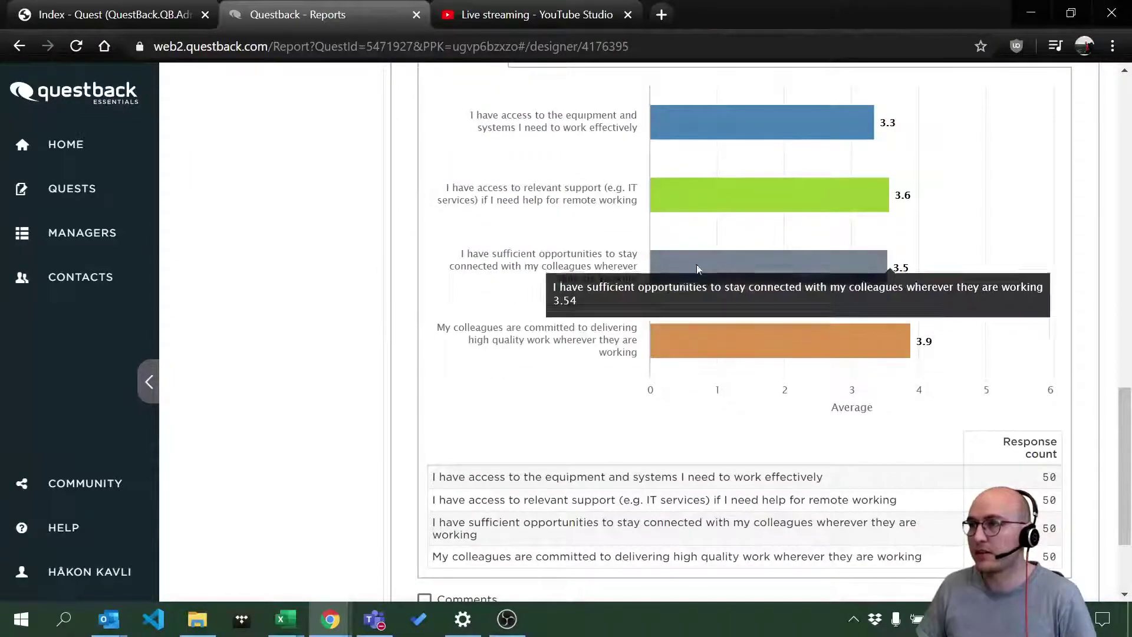
{"action": "scroll", "coordinate": [755, 374], "scroll_direction": "up", "scroll_amount": 8}
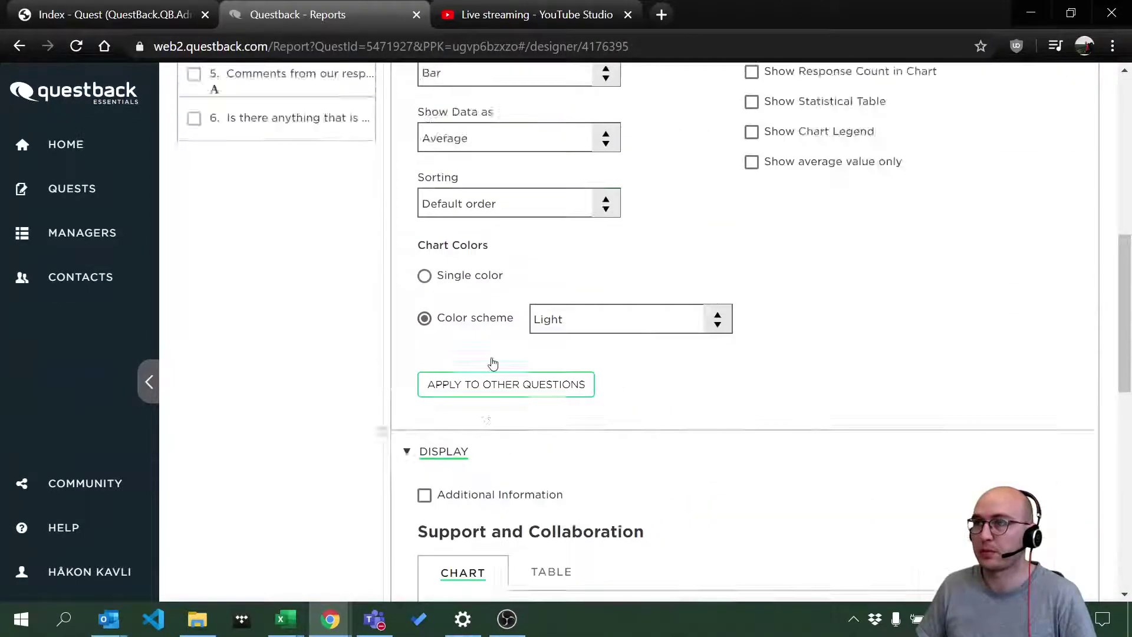
{"action": "scroll", "coordinate": [493, 363], "scroll_direction": "up", "scroll_amount": 5}
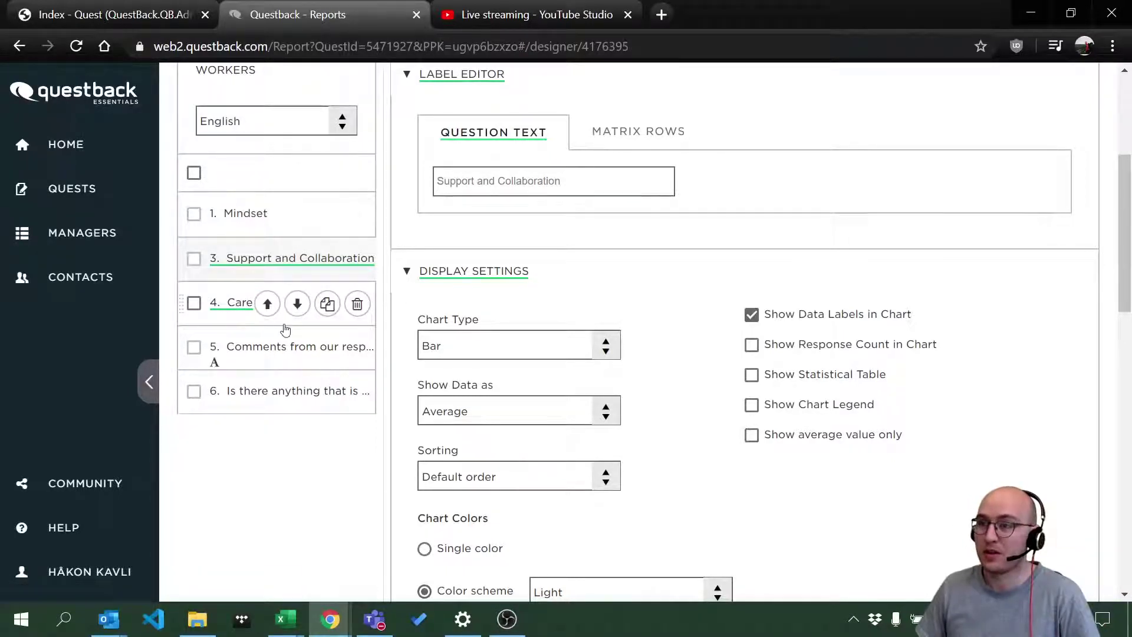
Open the Care question and set its chart color scheme to Red-Yellow-Green.
{"action": "scroll", "coordinate": [280, 359], "scroll_direction": "down", "scroll_amount": 3}
{"action": "scroll", "coordinate": [279, 359], "scroll_direction": "down", "scroll_amount": 7}
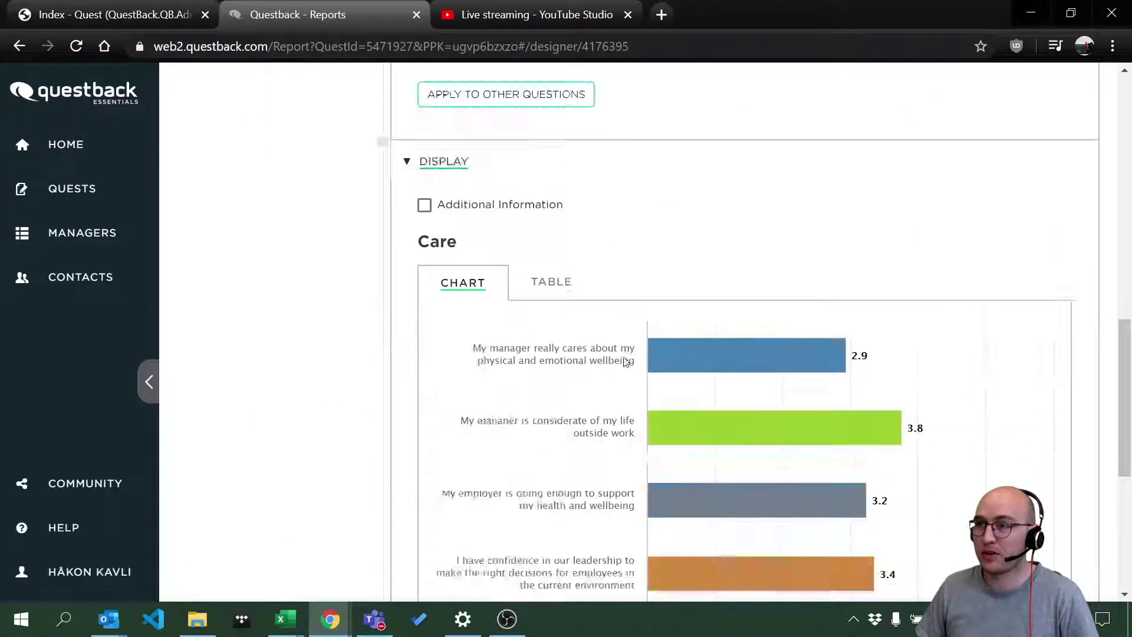
{"action": "scroll", "coordinate": [590, 330], "scroll_direction": "up", "scroll_amount": 5}
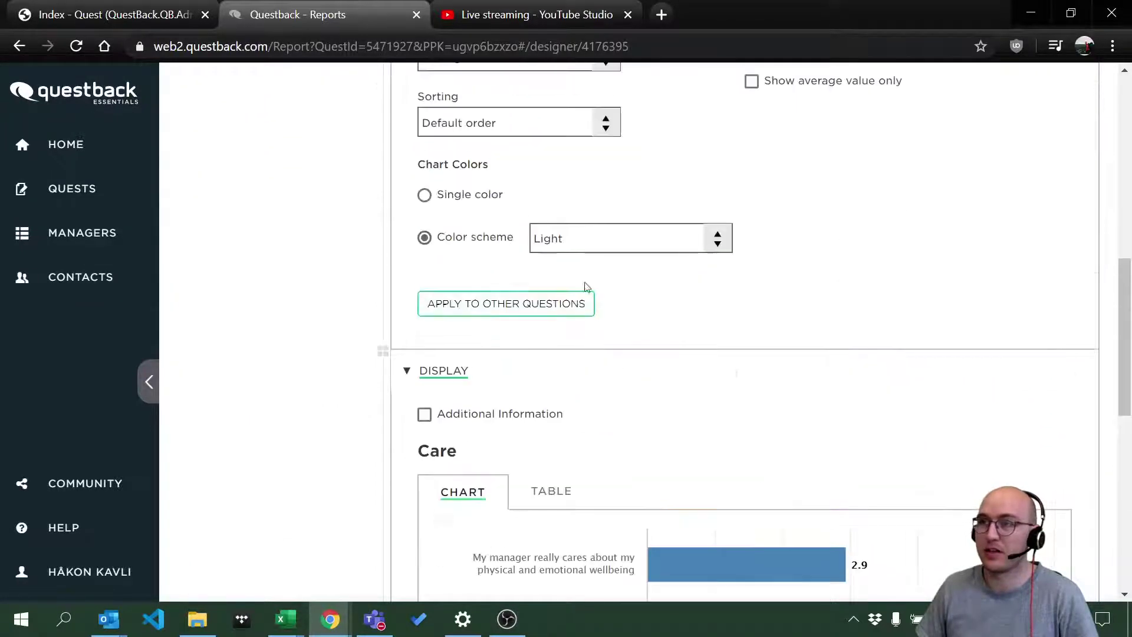
{"action": "left_click", "coordinate": [636, 238]}
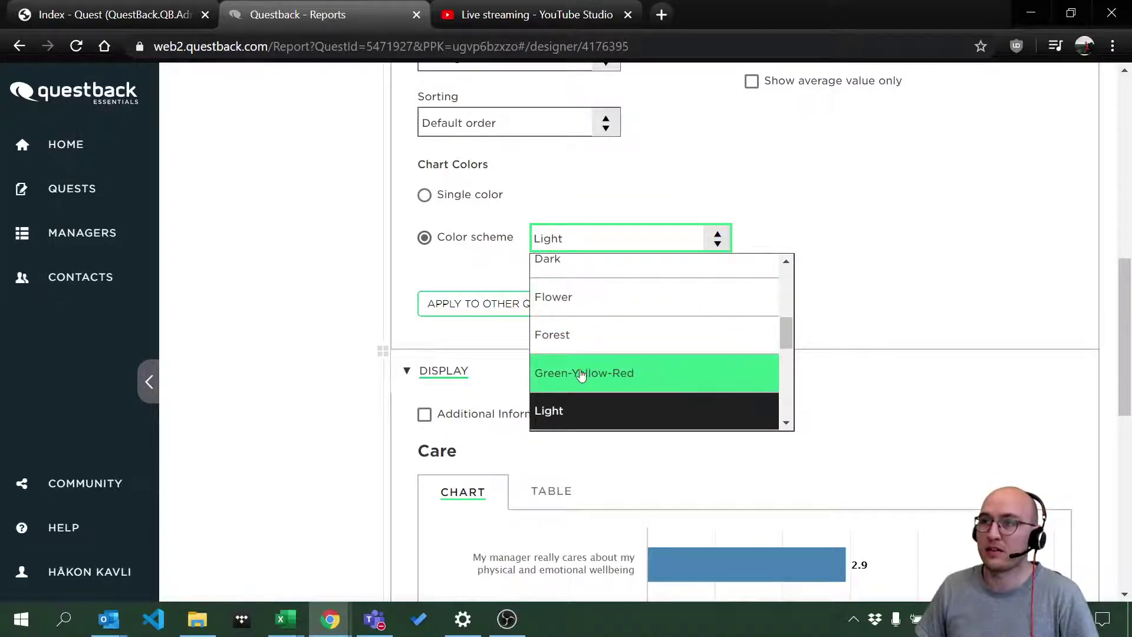
{"action": "scroll", "coordinate": [598, 362], "scroll_direction": "up", "scroll_amount": 5}
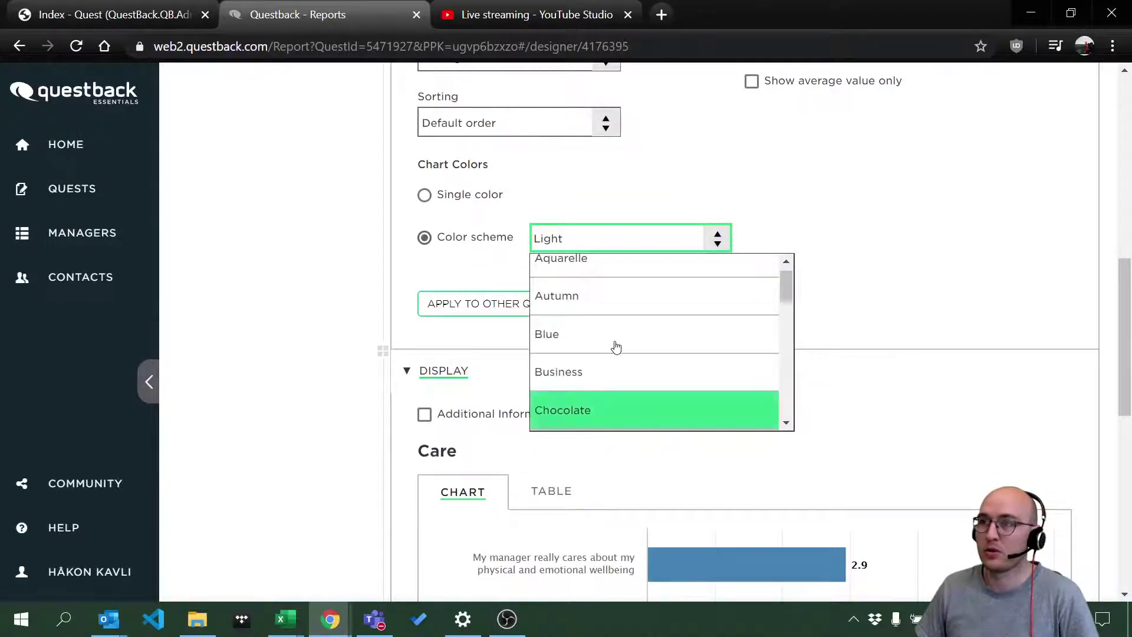
{"action": "scroll", "coordinate": [616, 347], "scroll_direction": "down", "scroll_amount": 6}
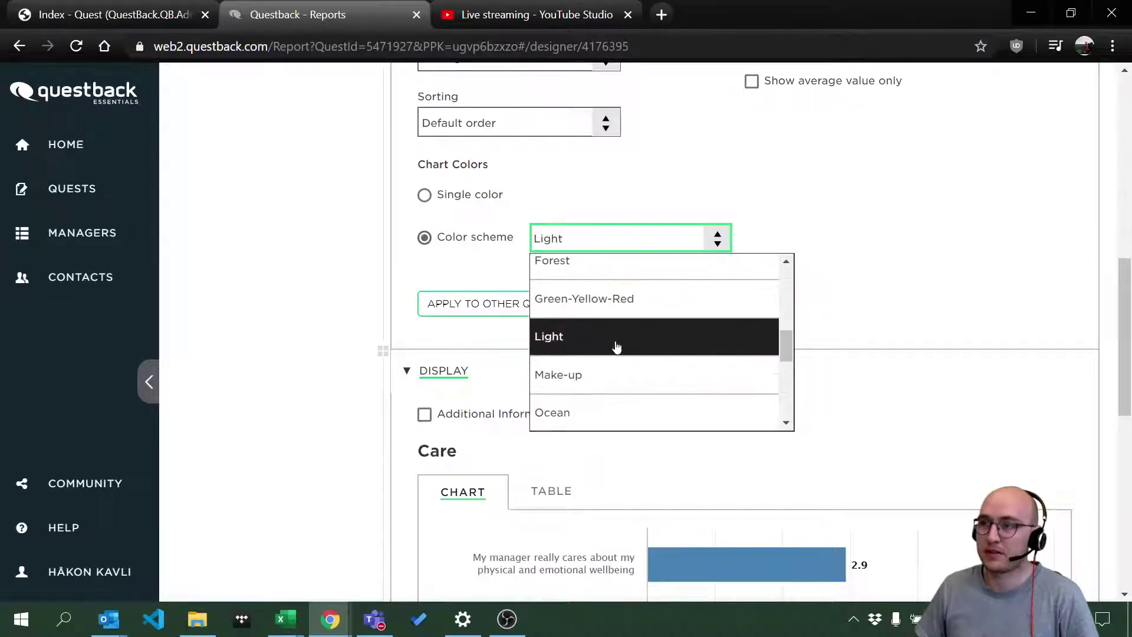
{"action": "scroll", "coordinate": [616, 347], "scroll_direction": "down", "scroll_amount": 3}
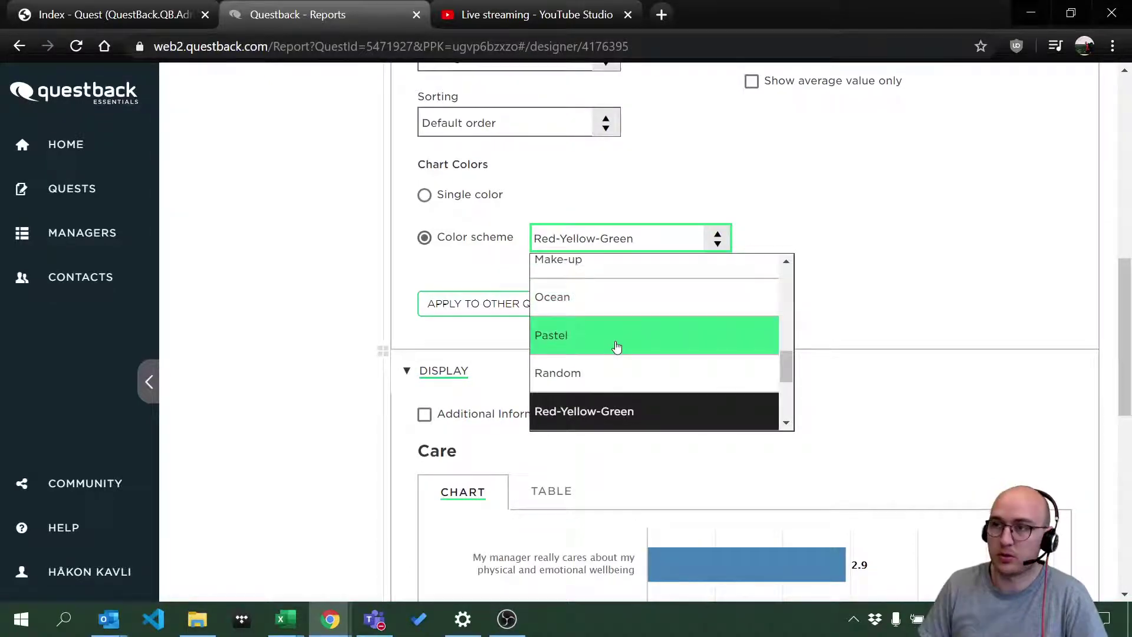
{"action": "left_click", "coordinate": [639, 419]}
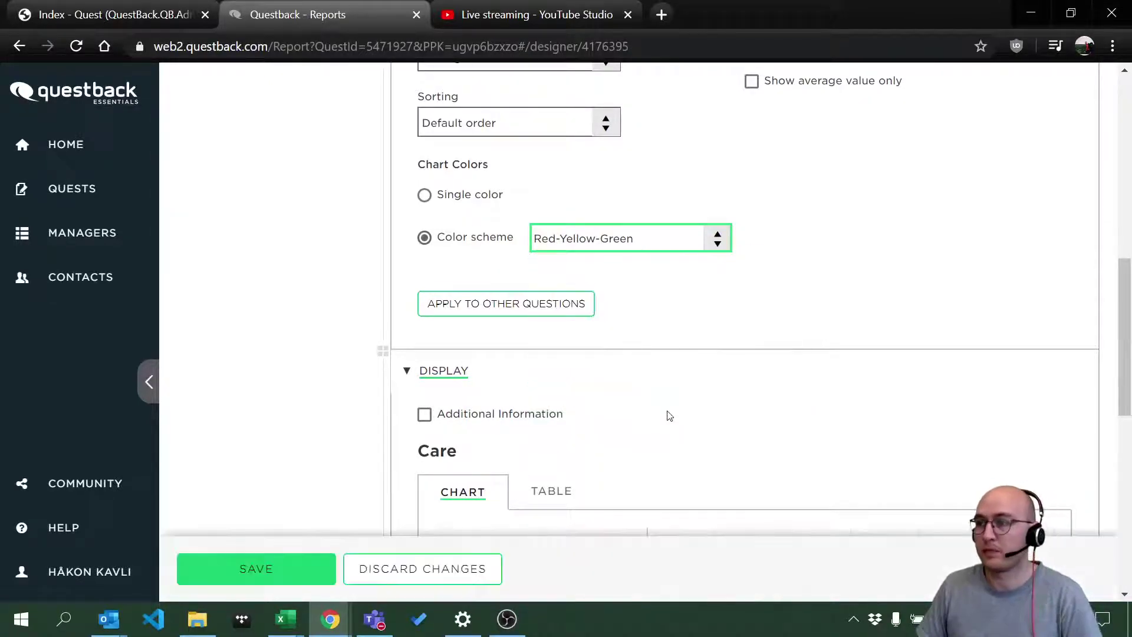
Check the bar colors in the Care chart and save the color scheme change.
{"action": "scroll", "coordinate": [669, 416], "scroll_direction": "down", "scroll_amount": 1}
{"action": "scroll", "coordinate": [667, 415], "scroll_direction": "down", "scroll_amount": 2}
{"action": "scroll", "coordinate": [672, 354], "scroll_direction": "down", "scroll_amount": 1}
{"action": "mouse_move", "coordinate": [664, 296]}
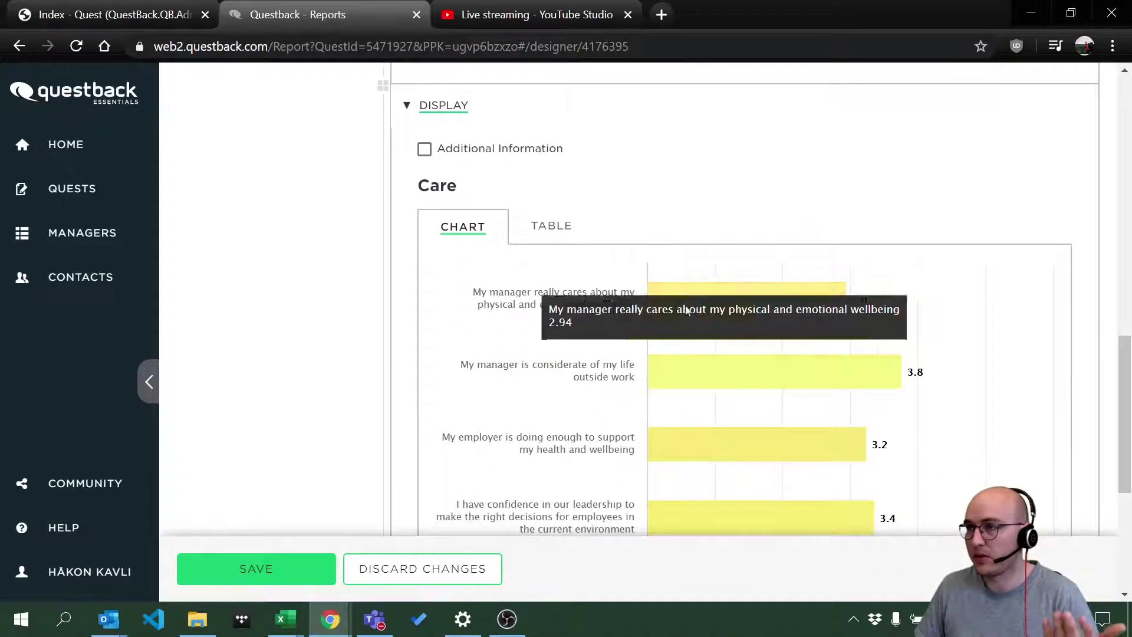
{"action": "scroll", "coordinate": [739, 321], "scroll_direction": "down", "scroll_amount": 1}
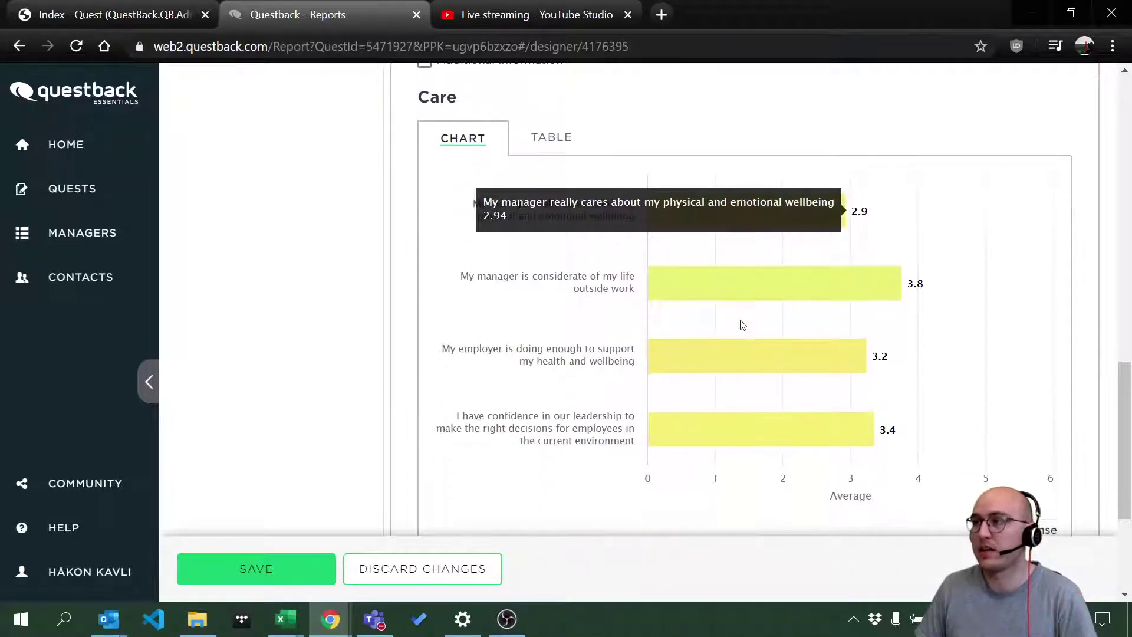
{"action": "mouse_move", "coordinate": [766, 447]}
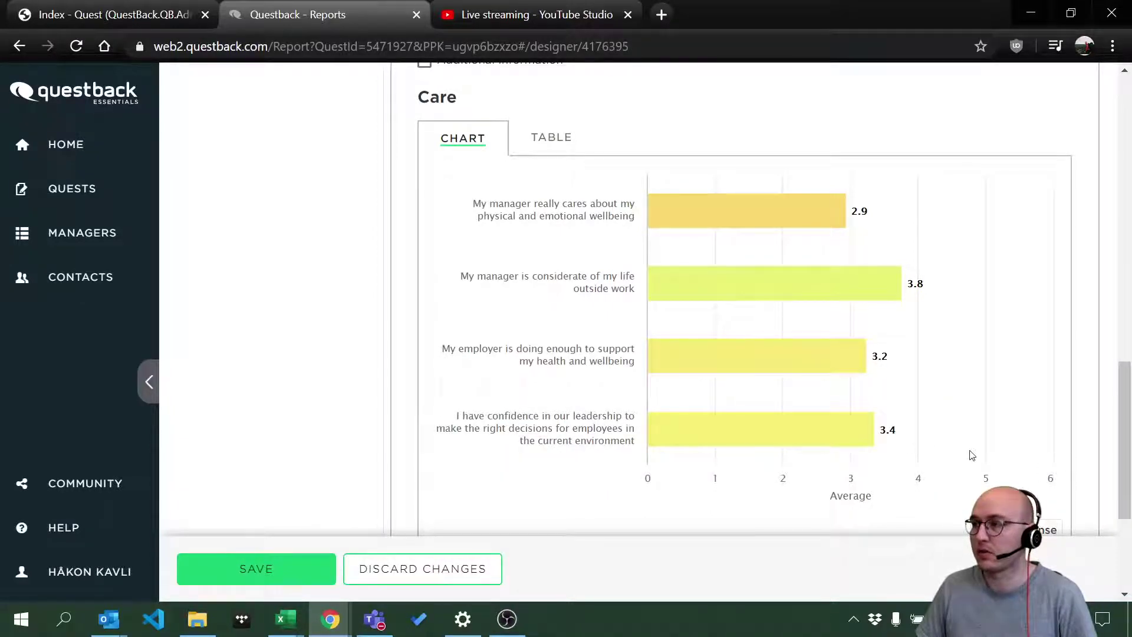
{"action": "mouse_move", "coordinate": [825, 437]}
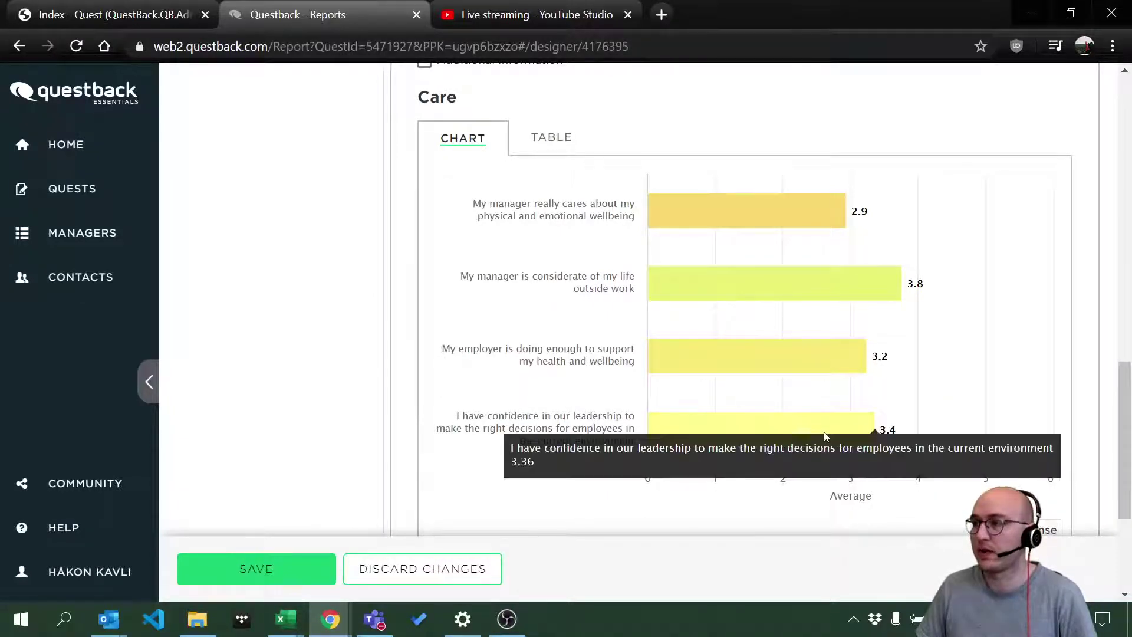
{"action": "left_click", "coordinate": [320, 571]}
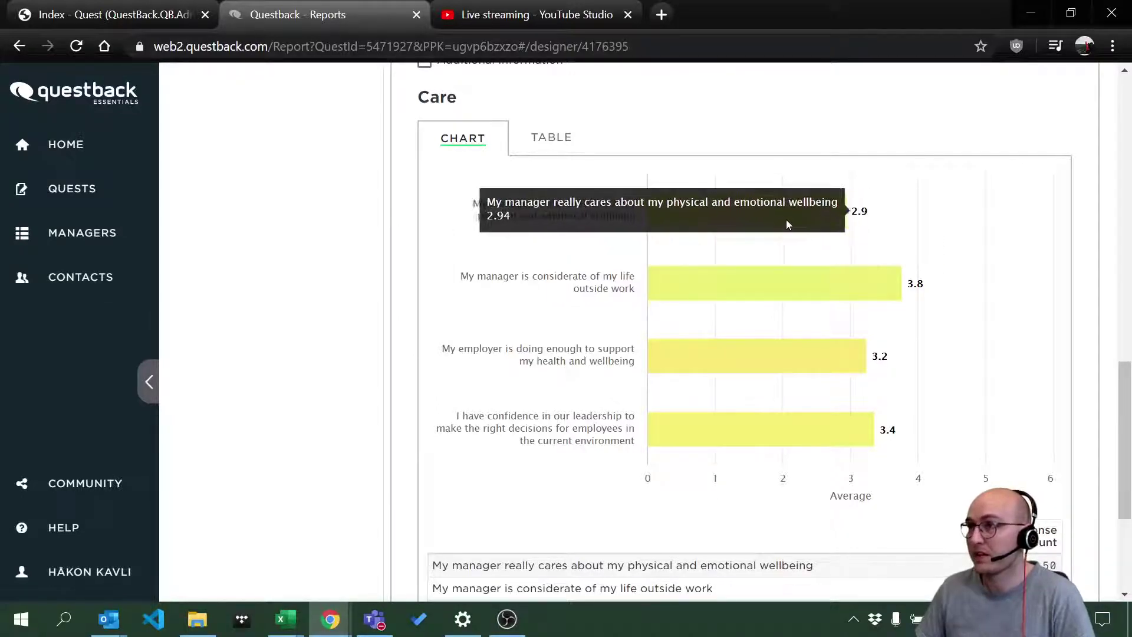
{"action": "mouse_move", "coordinate": [824, 326]}
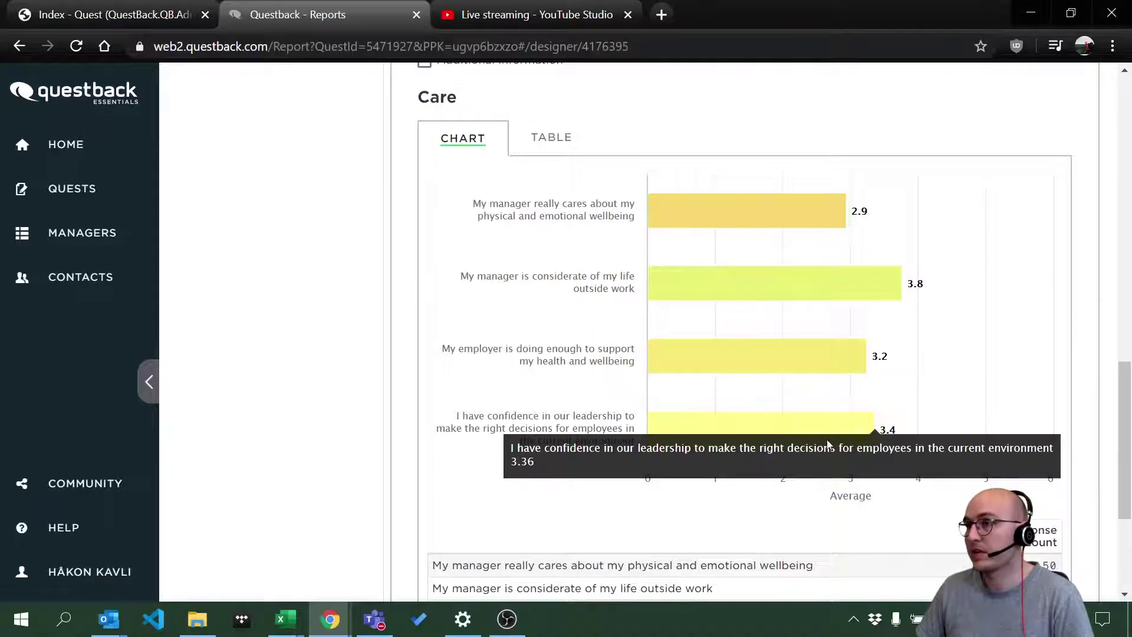
Try showing the Care question's data as Values, save it, and inspect the chart's answer distribution.
{"action": "scroll", "coordinate": [825, 442], "scroll_direction": "up", "scroll_amount": 3}
{"action": "scroll", "coordinate": [658, 437], "scroll_direction": "up", "scroll_amount": 7}
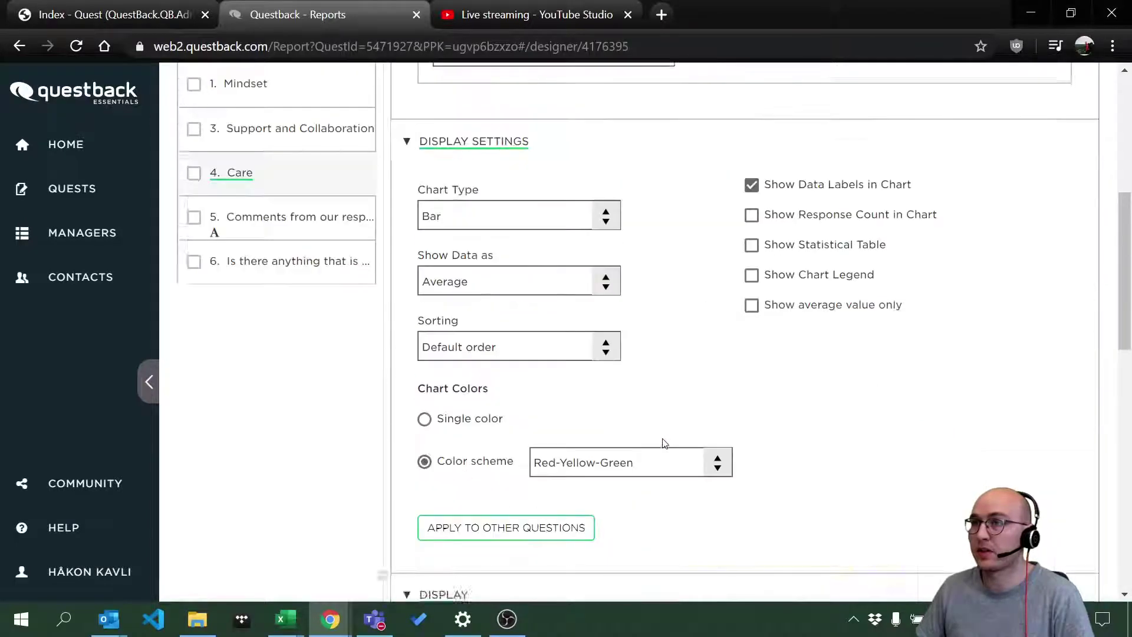
{"action": "left_click", "coordinate": [596, 323]}
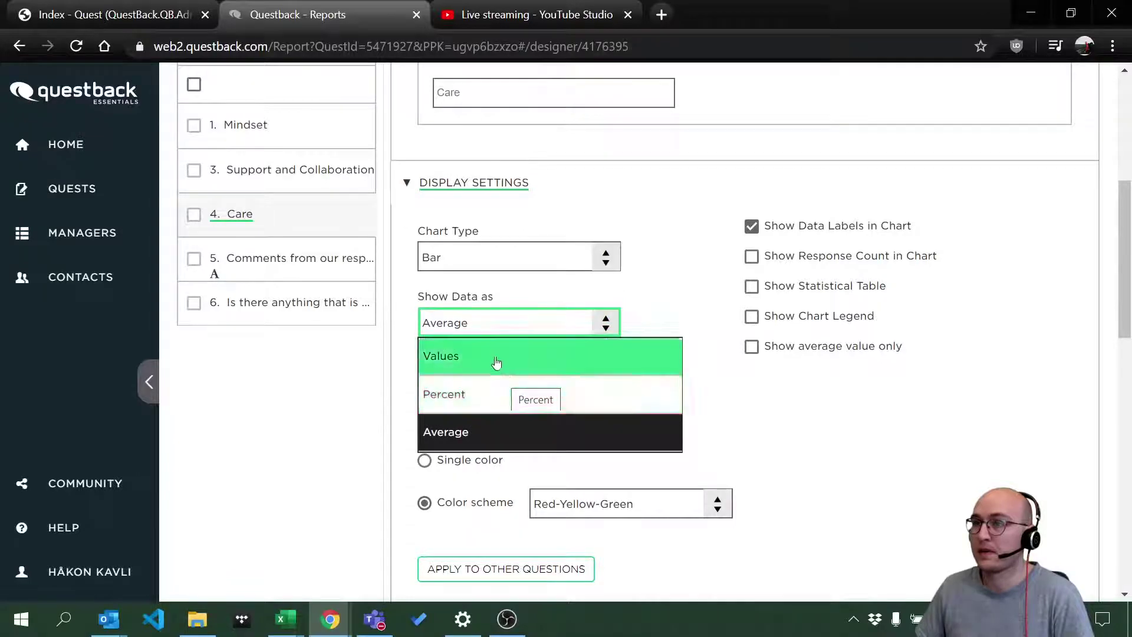
{"action": "left_click", "coordinate": [480, 356]}
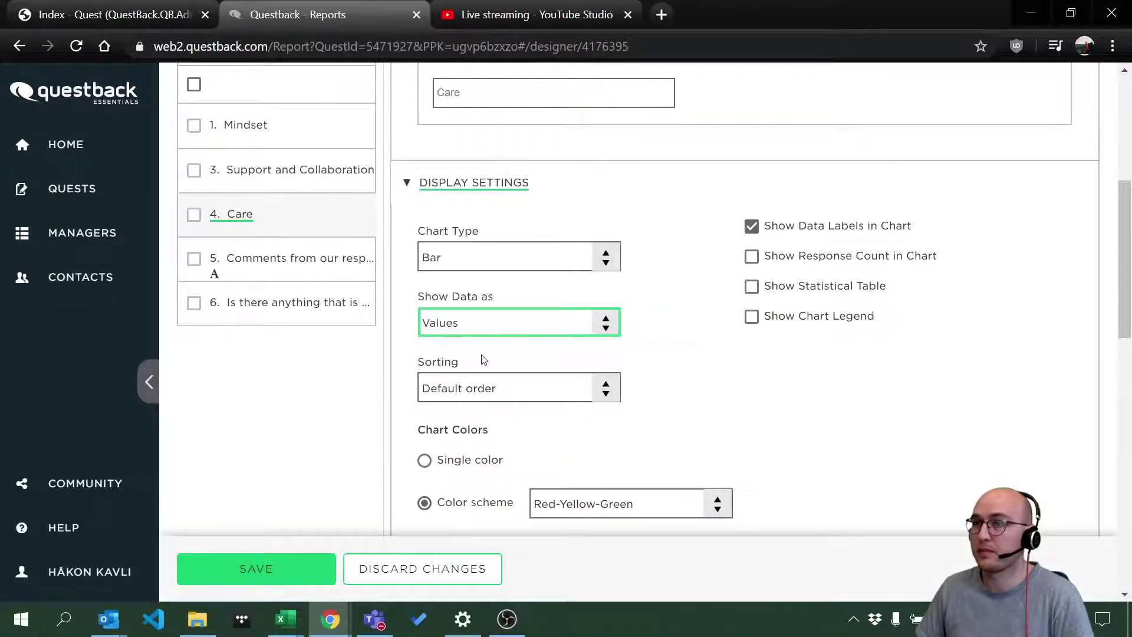
{"action": "scroll", "coordinate": [413, 501], "scroll_direction": "down", "scroll_amount": 5}
{"action": "left_click", "coordinate": [292, 574]}
{"action": "scroll", "coordinate": [500, 458], "scroll_direction": "down", "scroll_amount": 5}
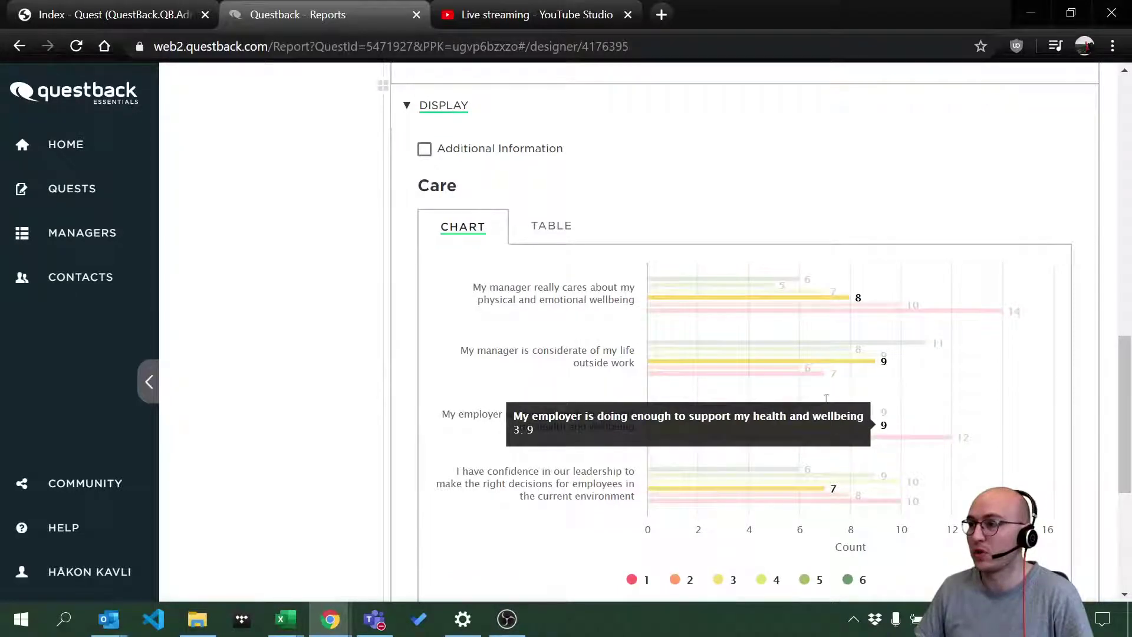
{"action": "mouse_move", "coordinate": [773, 302]}
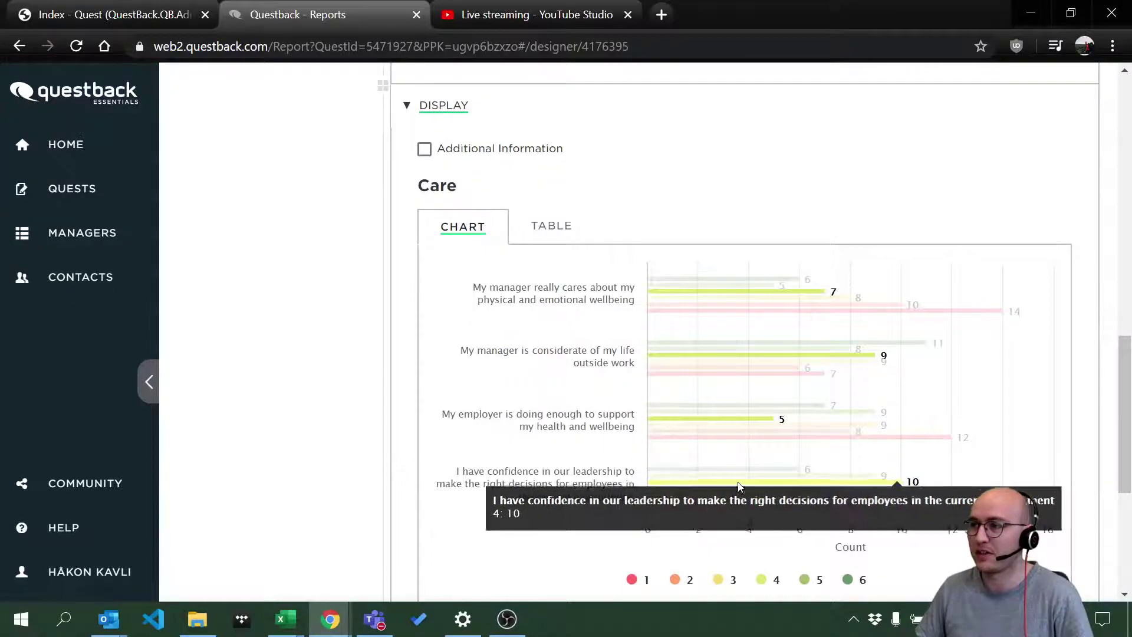
Set the Care question to show its data as Average again and save the change.
{"action": "scroll", "coordinate": [741, 260], "scroll_direction": "up", "scroll_amount": 6}
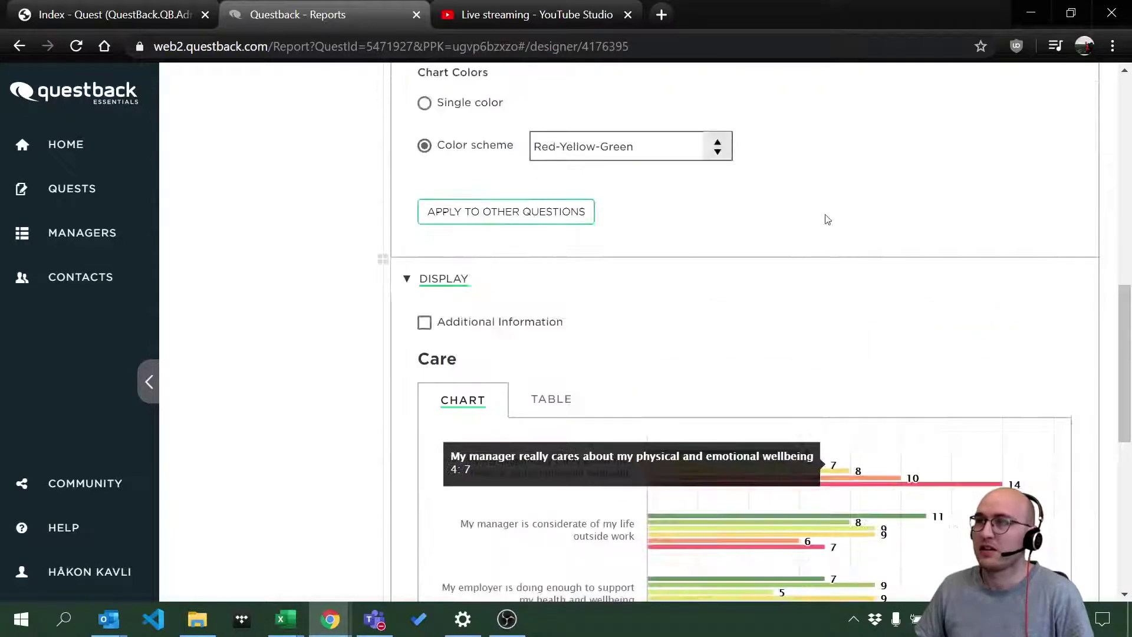
{"action": "scroll", "coordinate": [533, 146], "scroll_direction": "up", "scroll_amount": 2}
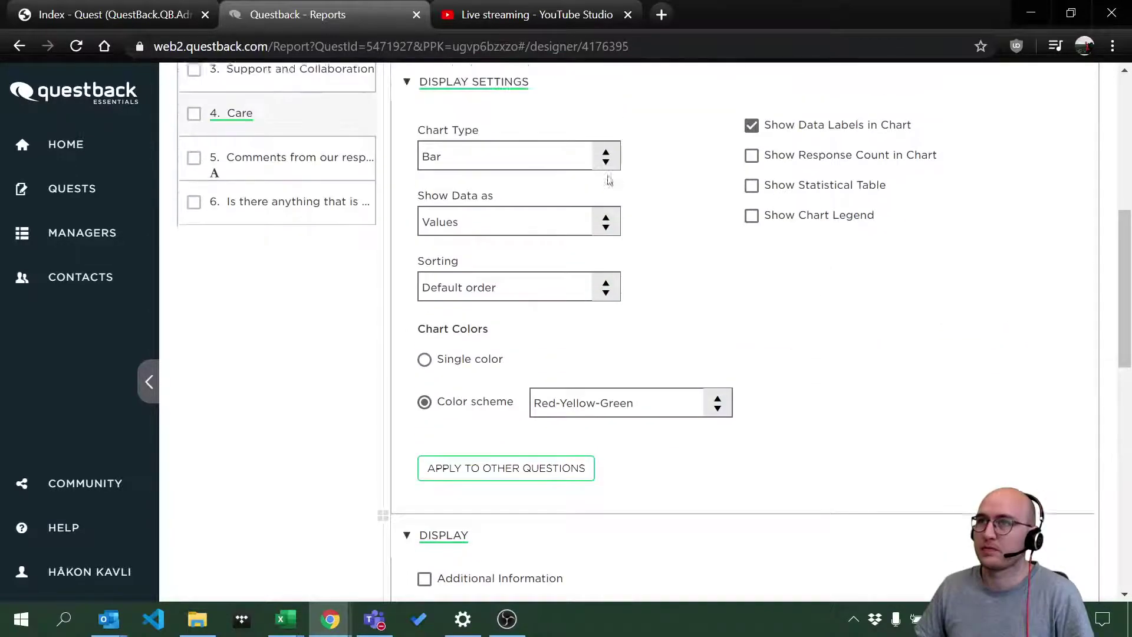
{"action": "left_click", "coordinate": [538, 234]}
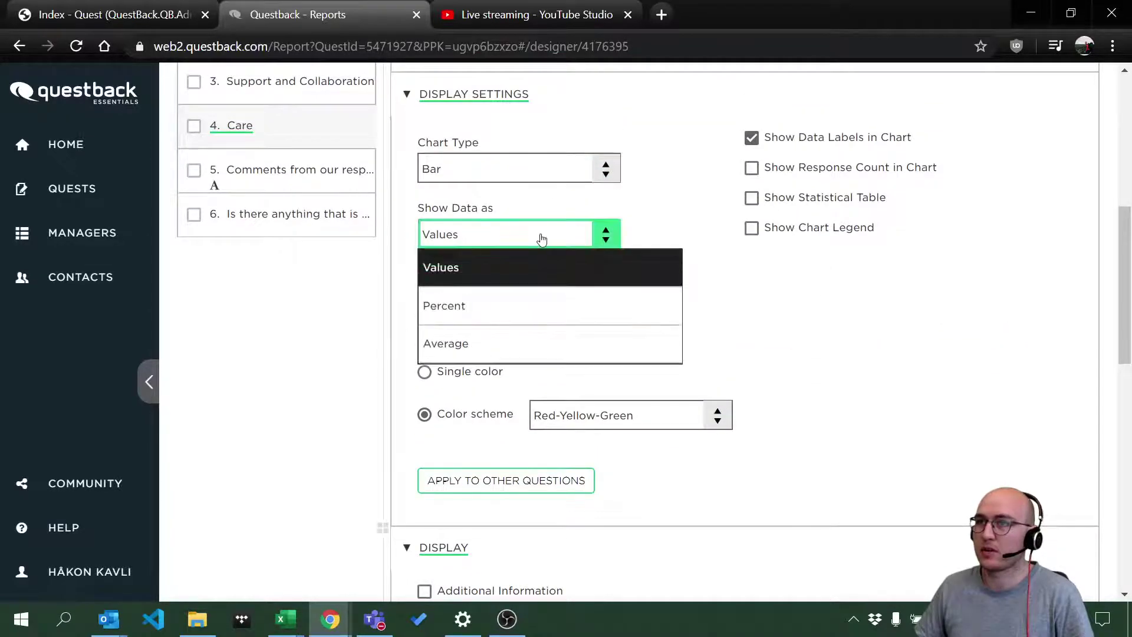
{"action": "left_click", "coordinate": [495, 347]}
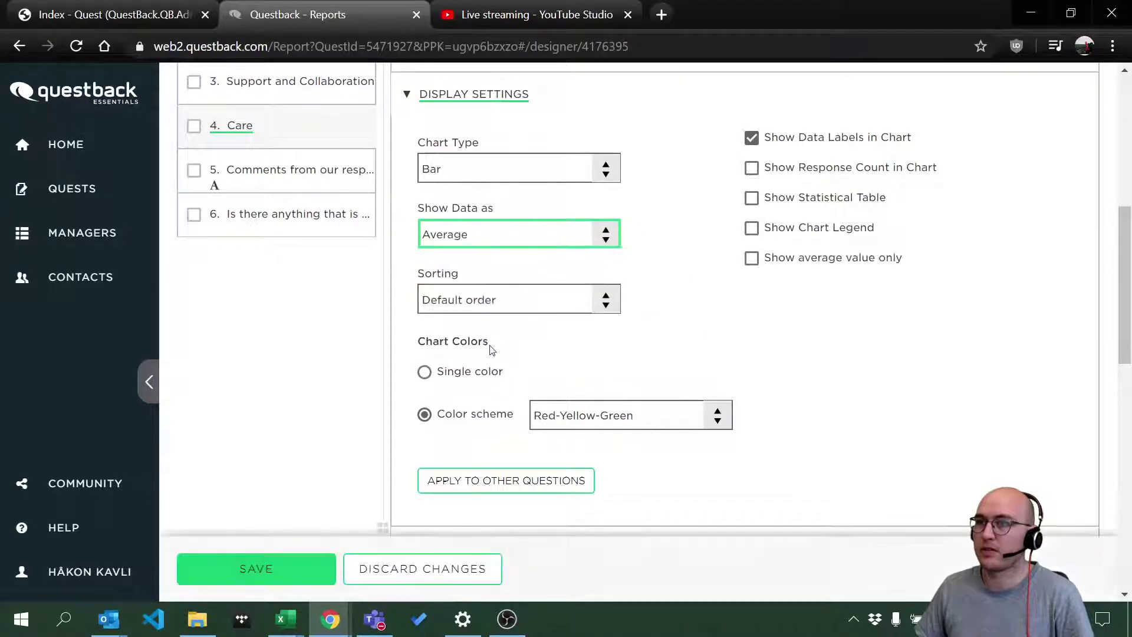
{"action": "left_click", "coordinate": [265, 568]}
{"action": "scroll", "coordinate": [960, 453], "scroll_direction": "down", "scroll_amount": 4}
{"action": "scroll", "coordinate": [959, 453], "scroll_direction": "down", "scroll_amount": 3}
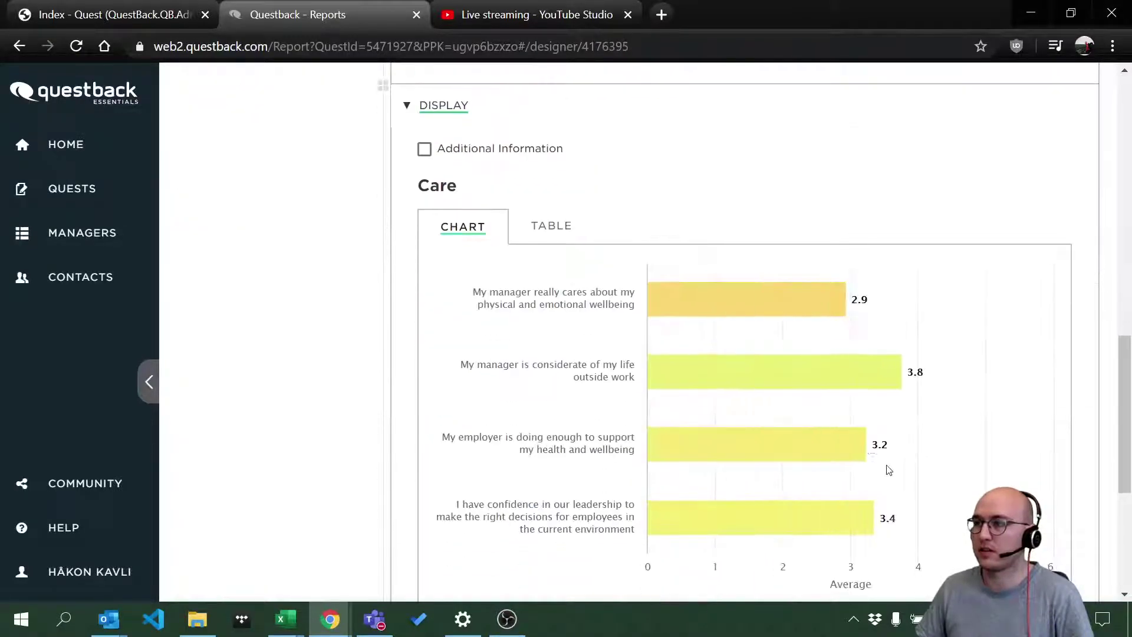
Compare the averages and color shades of the four statements in the Care chart and review the question's settings.
{"action": "mouse_move", "coordinate": [812, 401]}
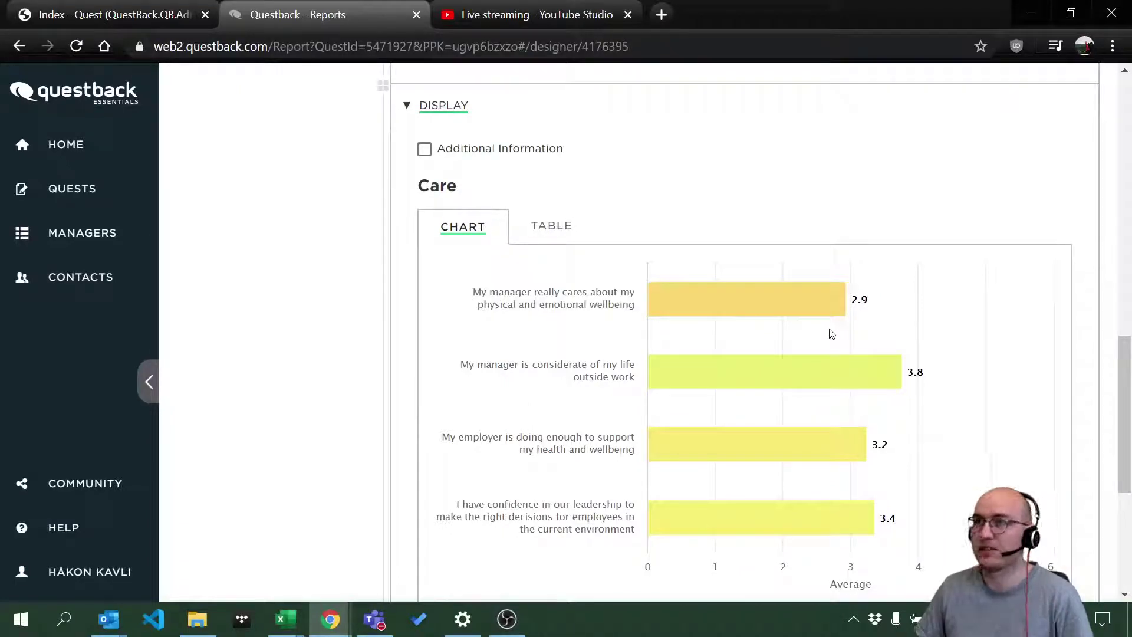
{"action": "mouse_move", "coordinate": [705, 301]}
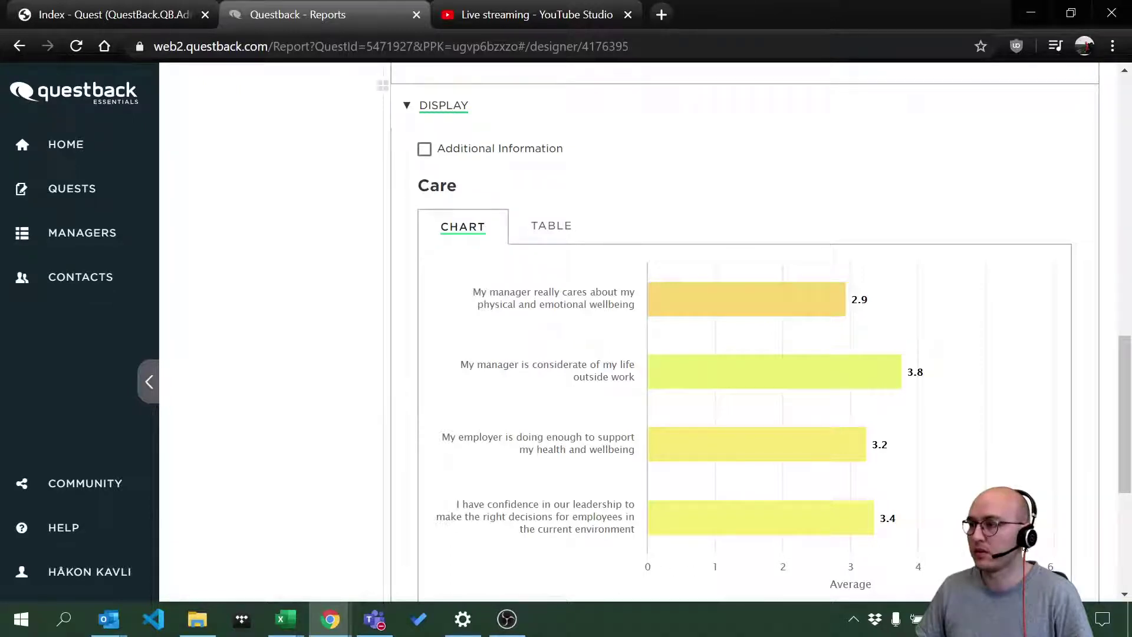
{"action": "mouse_move", "coordinate": [689, 537]}
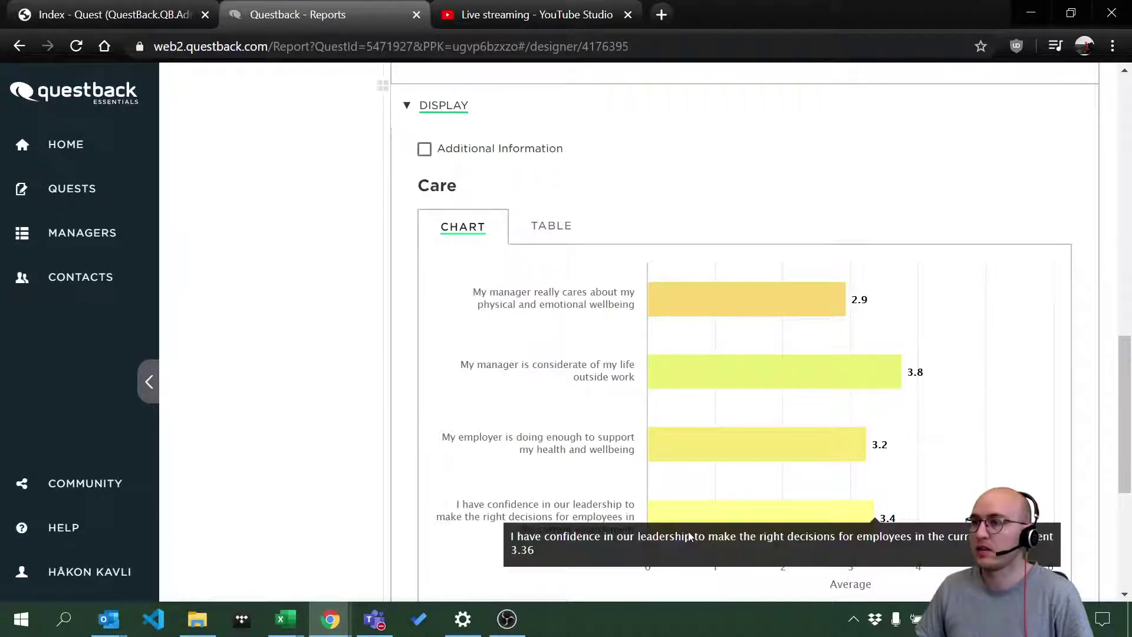
{"action": "mouse_move", "coordinate": [794, 279]}
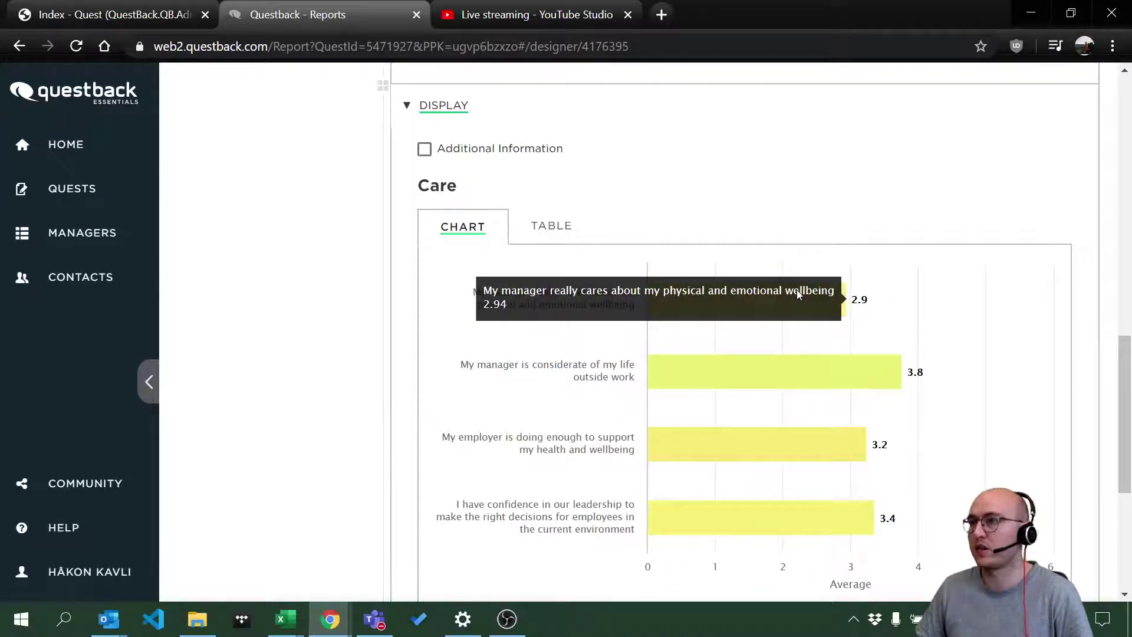
{"action": "scroll", "coordinate": [793, 303], "scroll_direction": "up", "scroll_amount": 10}
{"action": "mouse_move", "coordinate": [306, 255]}
{"action": "scroll", "coordinate": [606, 490], "scroll_direction": "down", "scroll_amount": 8}
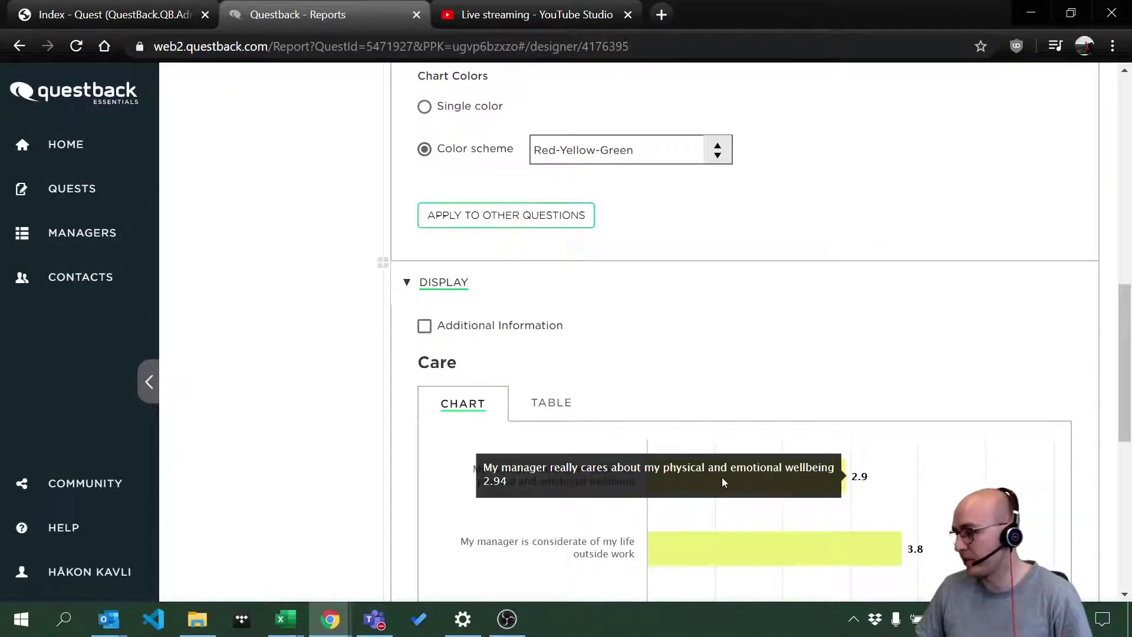
{"action": "scroll", "coordinate": [724, 483], "scroll_direction": "up", "scroll_amount": 7}
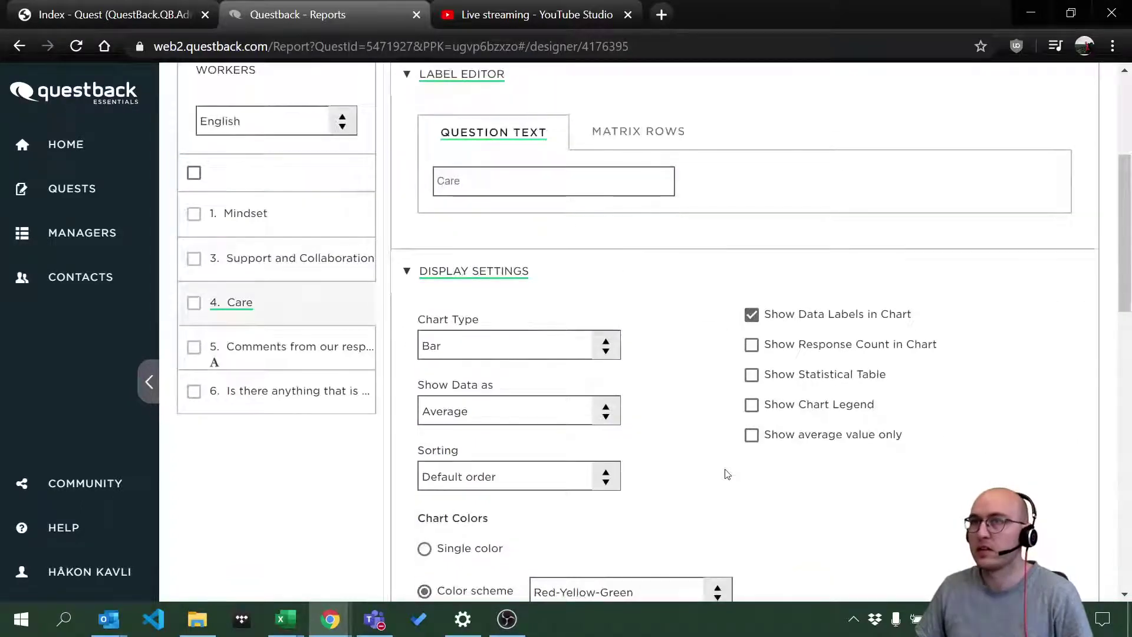
{"action": "scroll", "coordinate": [727, 475], "scroll_direction": "up", "scroll_amount": 2}
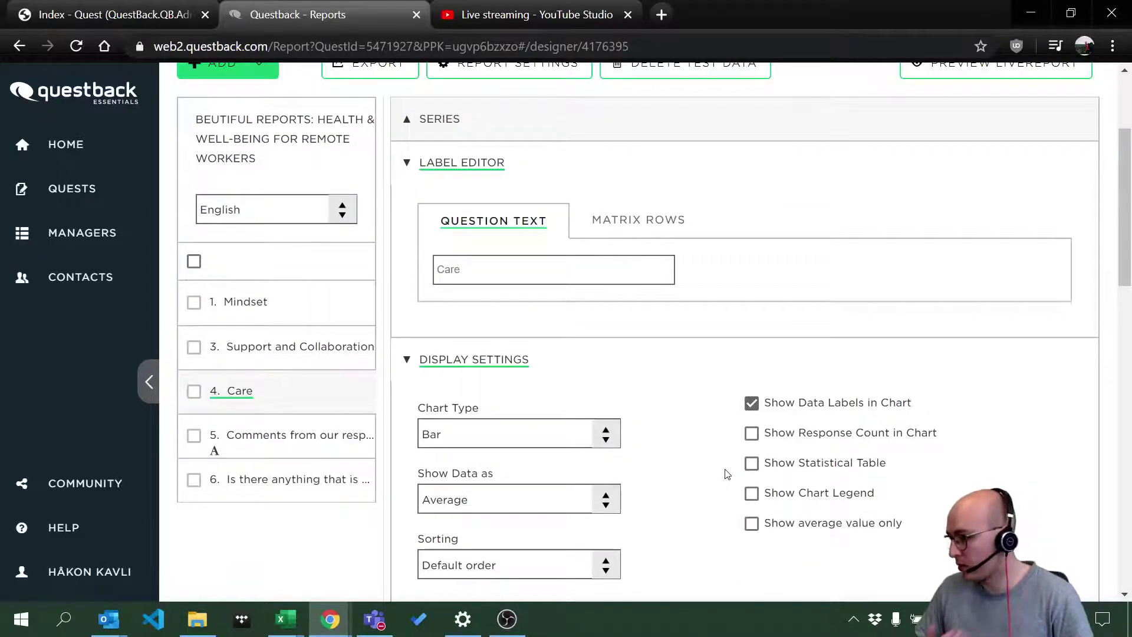
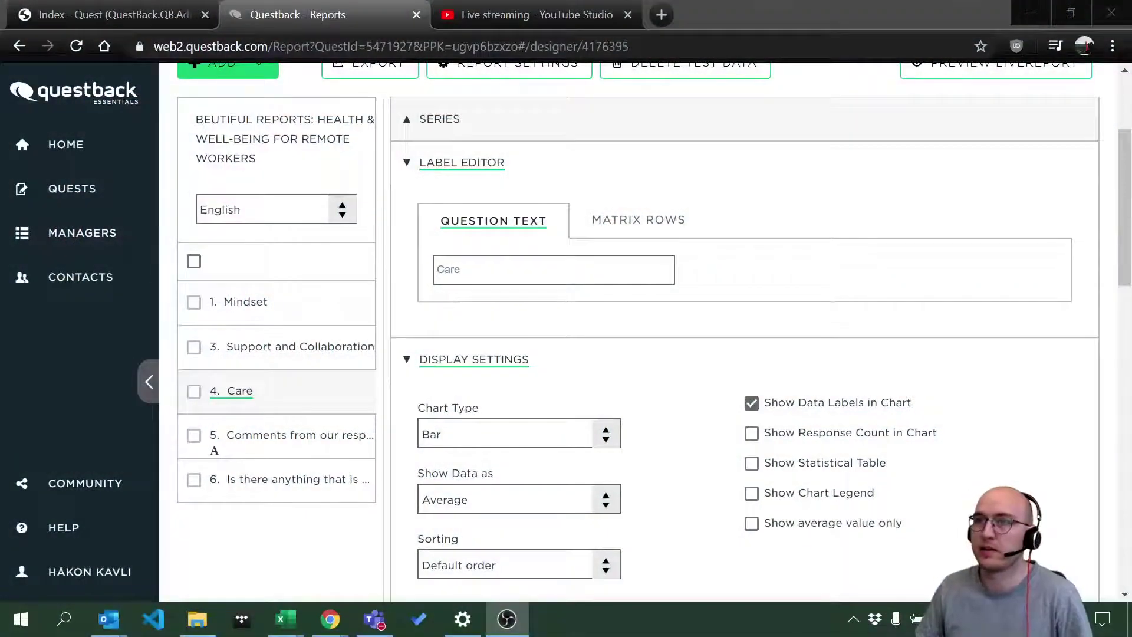
{"action": "scroll", "coordinate": [649, 448], "scroll_direction": "up", "scroll_amount": 3}
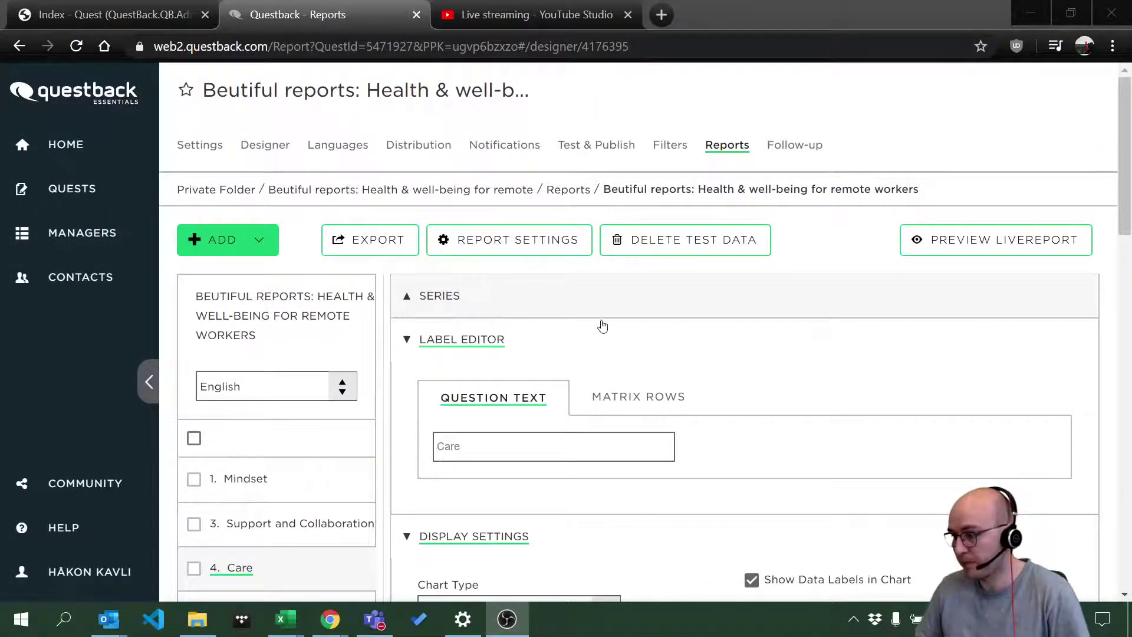
Rename the report as "Main report 2020" in its report settings and save the settings.
{"action": "left_click", "coordinate": [463, 230]}
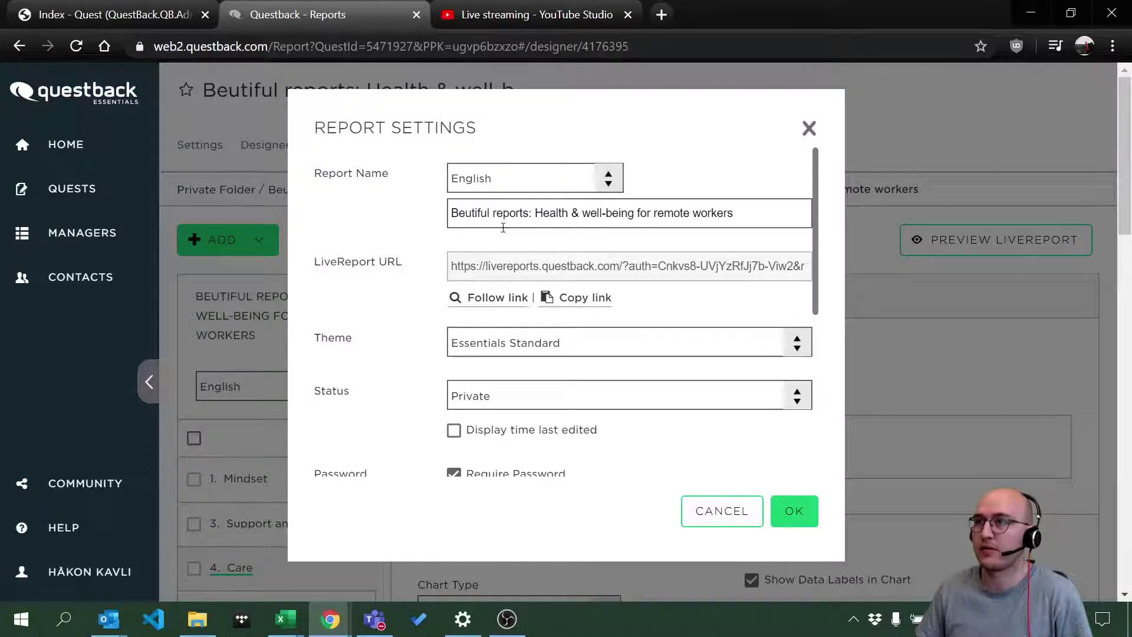
{"action": "left_click_drag", "start_coordinate": [451, 213], "coordinate": [472, 213]}
{"action": "left_click", "coordinate": [450, 216]}
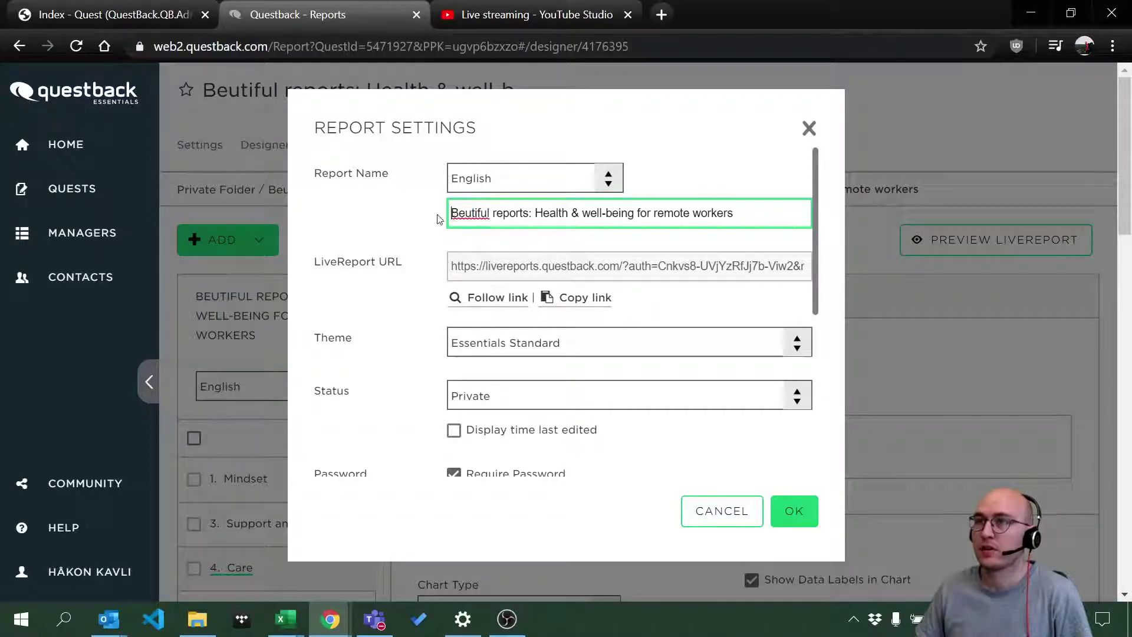
{"action": "left_click_drag", "start_coordinate": [735, 213], "coordinate": [236, 229]}
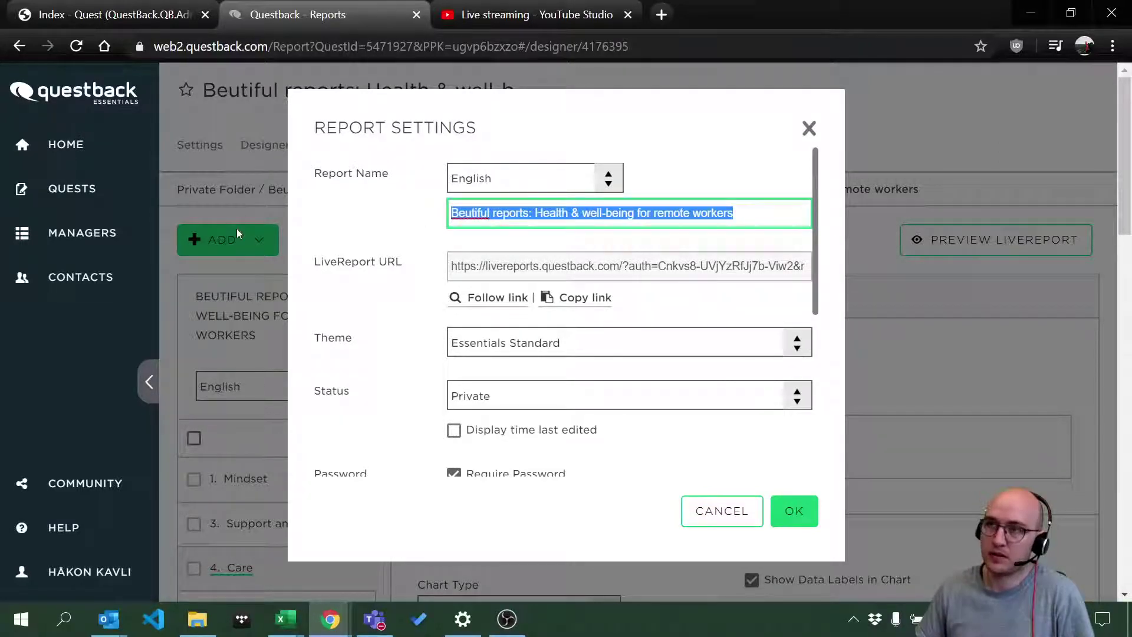
{"action": "type", "text": "Main repor"}
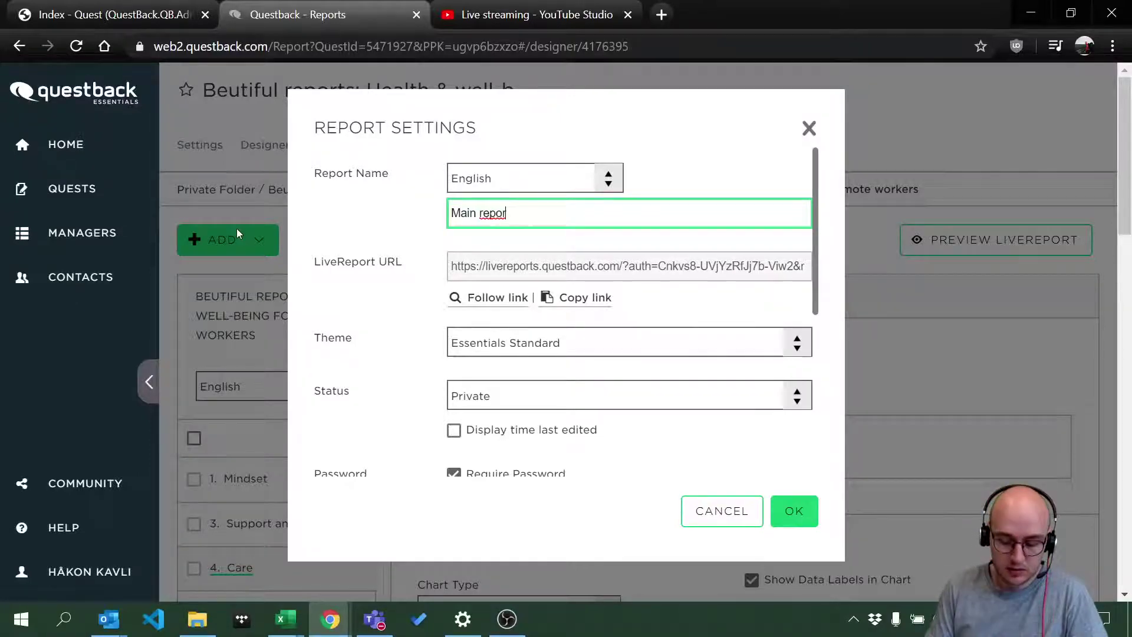
{"action": "type", "text": "t 2020"}
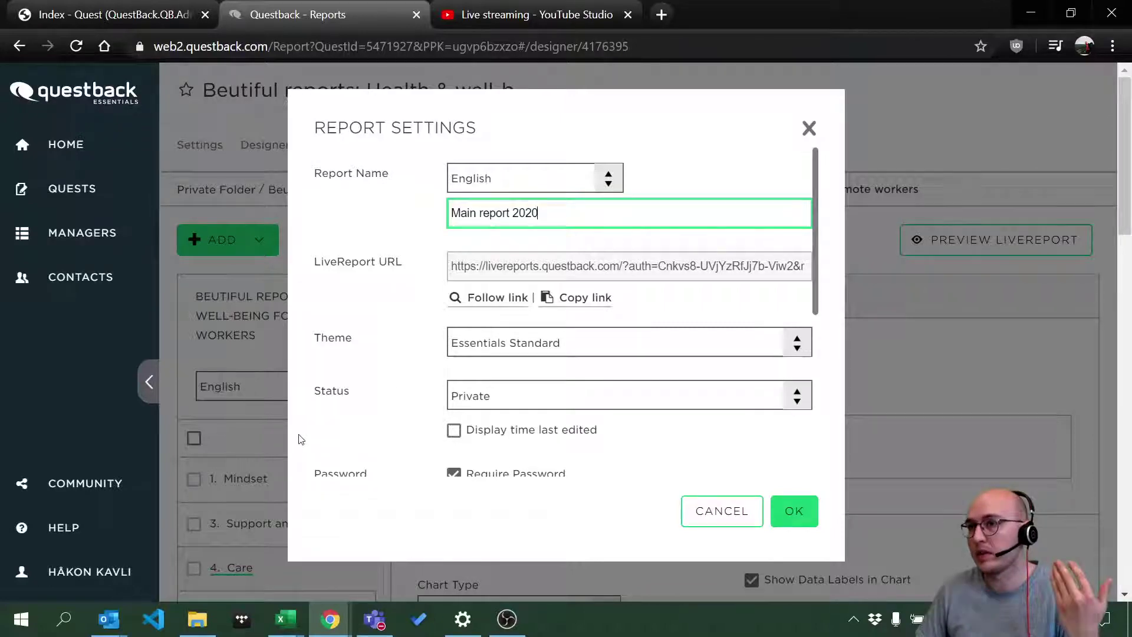
{"action": "scroll", "coordinate": [308, 439], "scroll_direction": "down", "scroll_amount": 2}
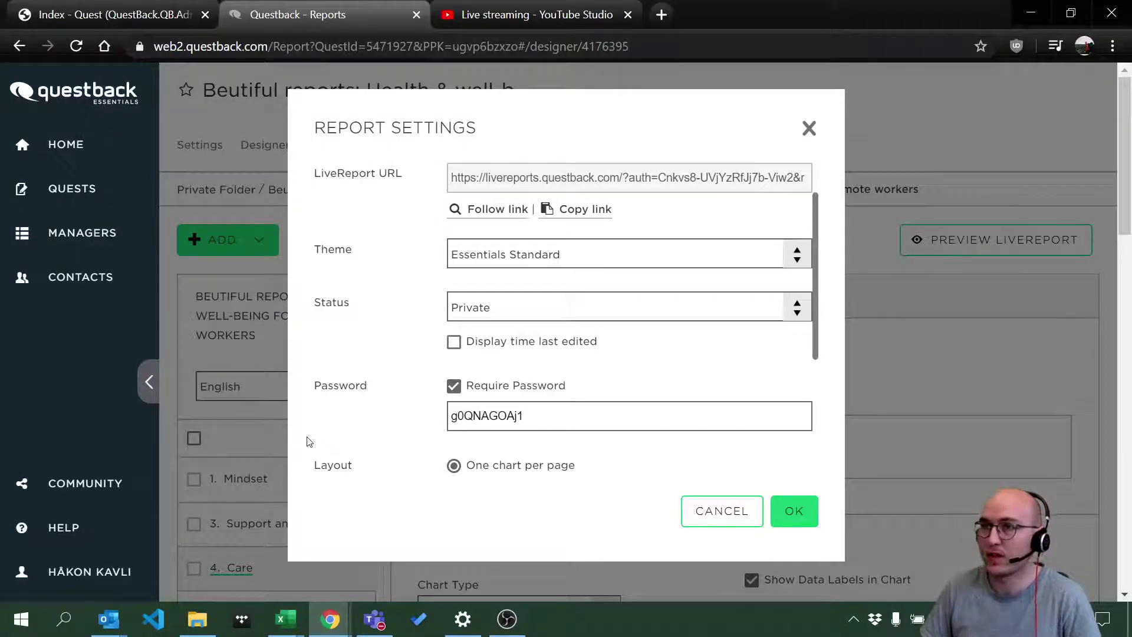
{"action": "scroll", "coordinate": [630, 459], "scroll_direction": "down", "scroll_amount": 2}
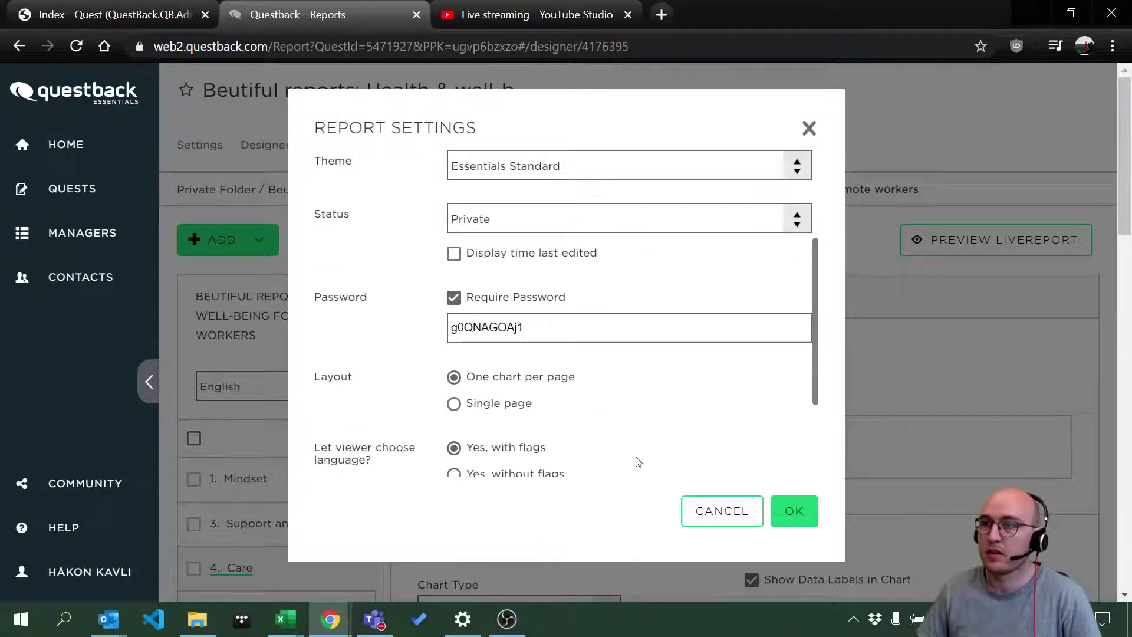
{"action": "left_click", "coordinate": [810, 519]}
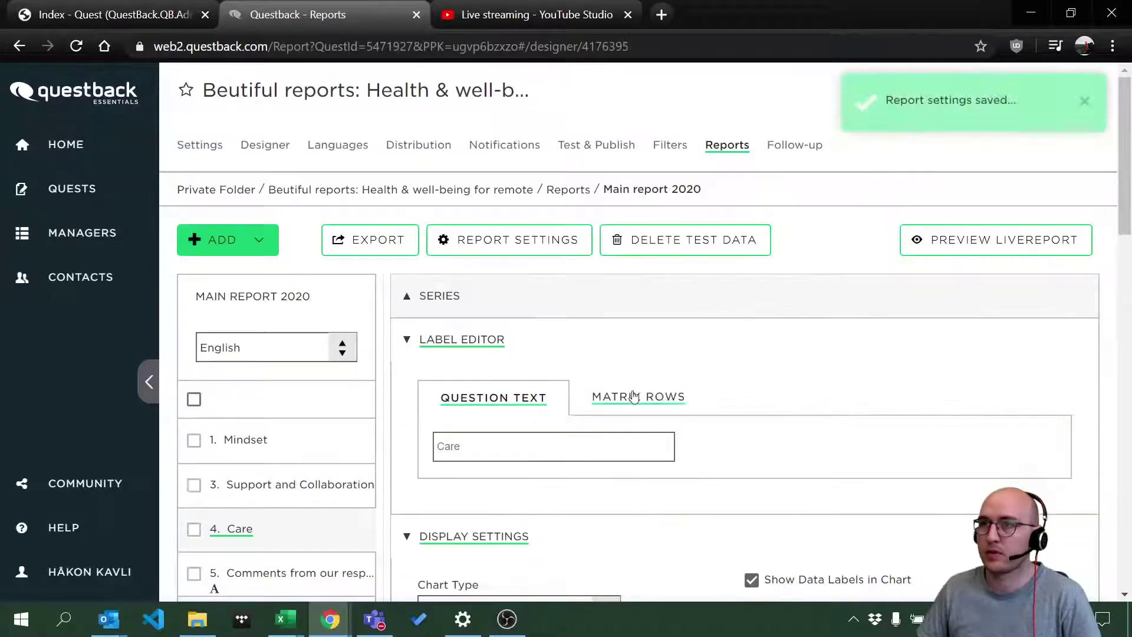
Return to the quest's list of reports and create a new report named "Full report".
{"action": "left_click", "coordinate": [725, 148]}
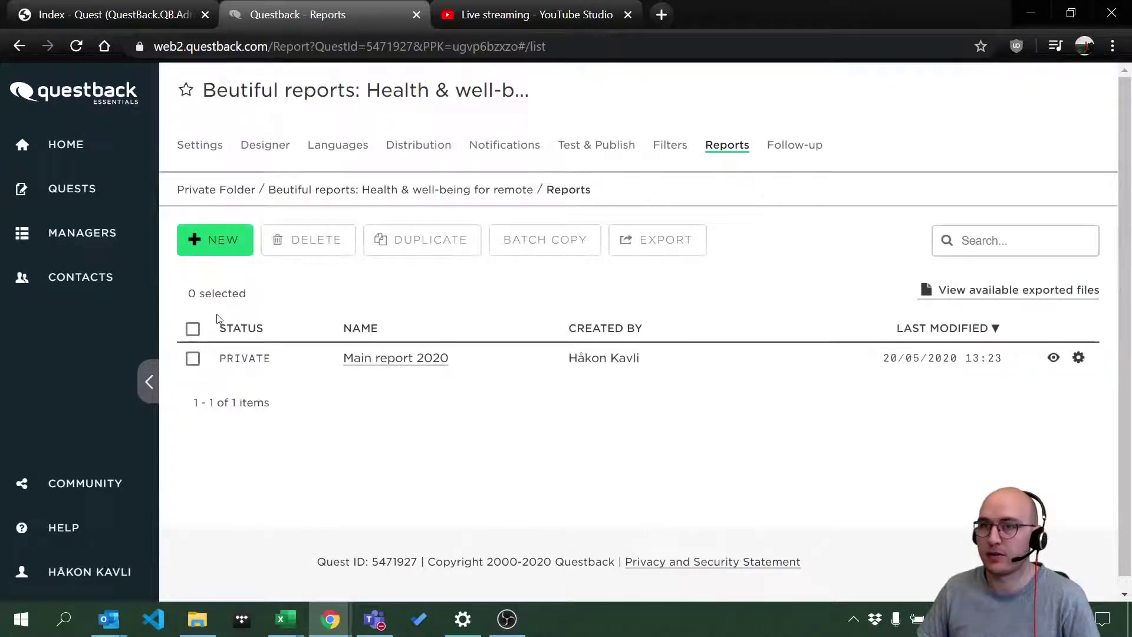
{"action": "left_click", "coordinate": [230, 245]}
{"action": "left_click", "coordinate": [531, 218]}
{"action": "type", "text": "Full report"}
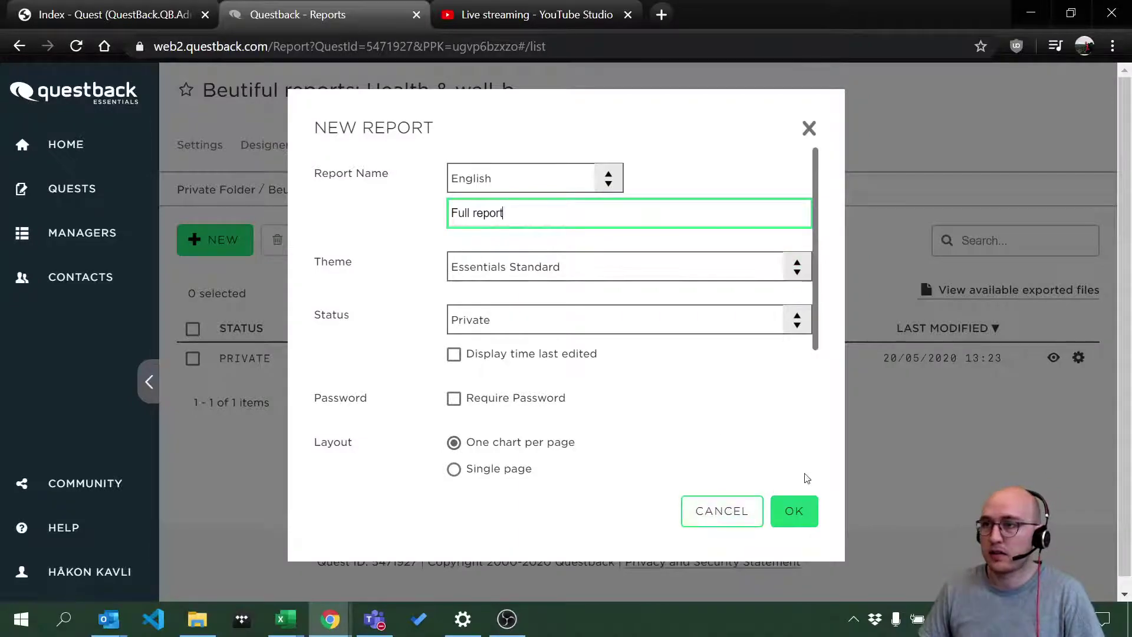
{"action": "left_click", "coordinate": [797, 516]}
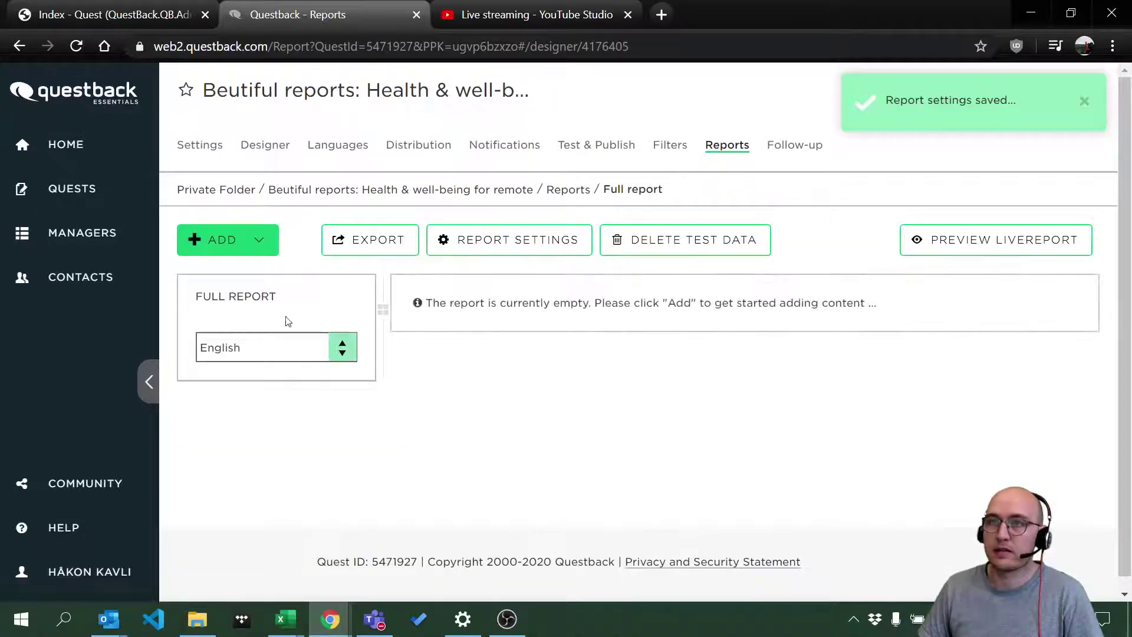
Select all available questions for the report, leaving out Mindset, My new question, and the Support and Collaboration heading.
{"action": "left_click", "coordinate": [253, 239]}
{"action": "left_click", "coordinate": [250, 281]}
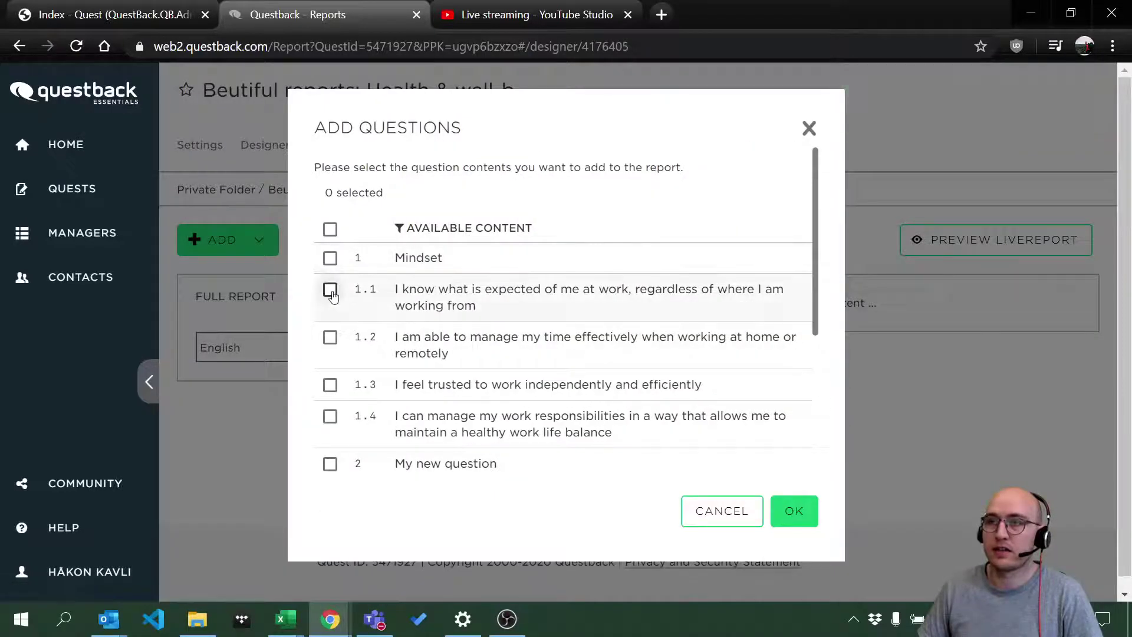
{"action": "left_click", "coordinate": [329, 229]}
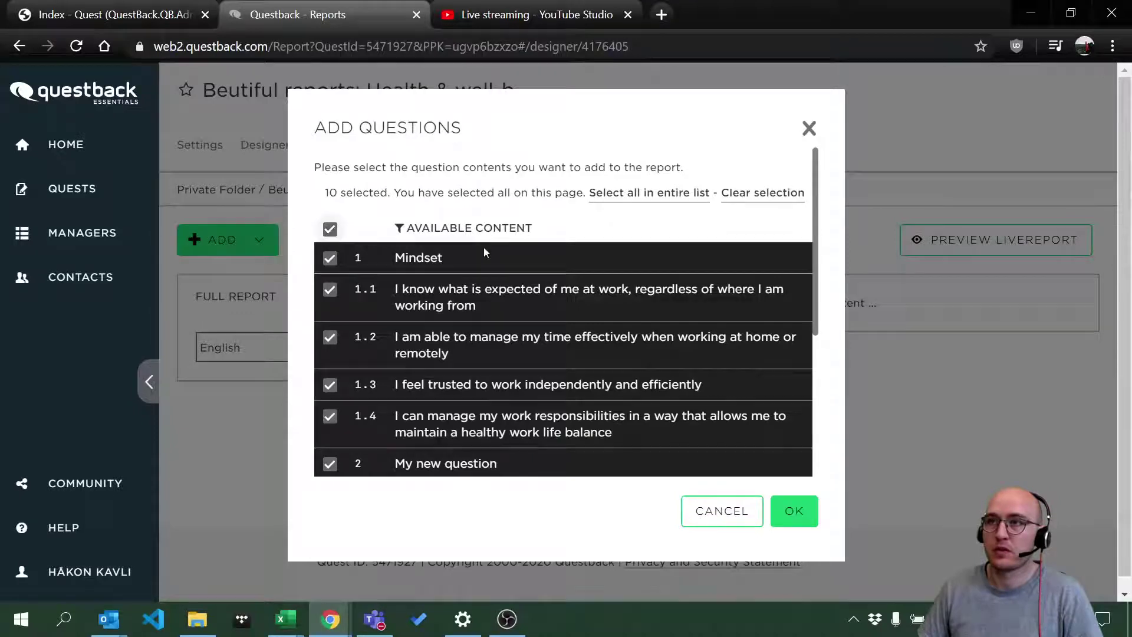
{"action": "left_click", "coordinate": [648, 193]}
{"action": "left_click", "coordinate": [330, 258]}
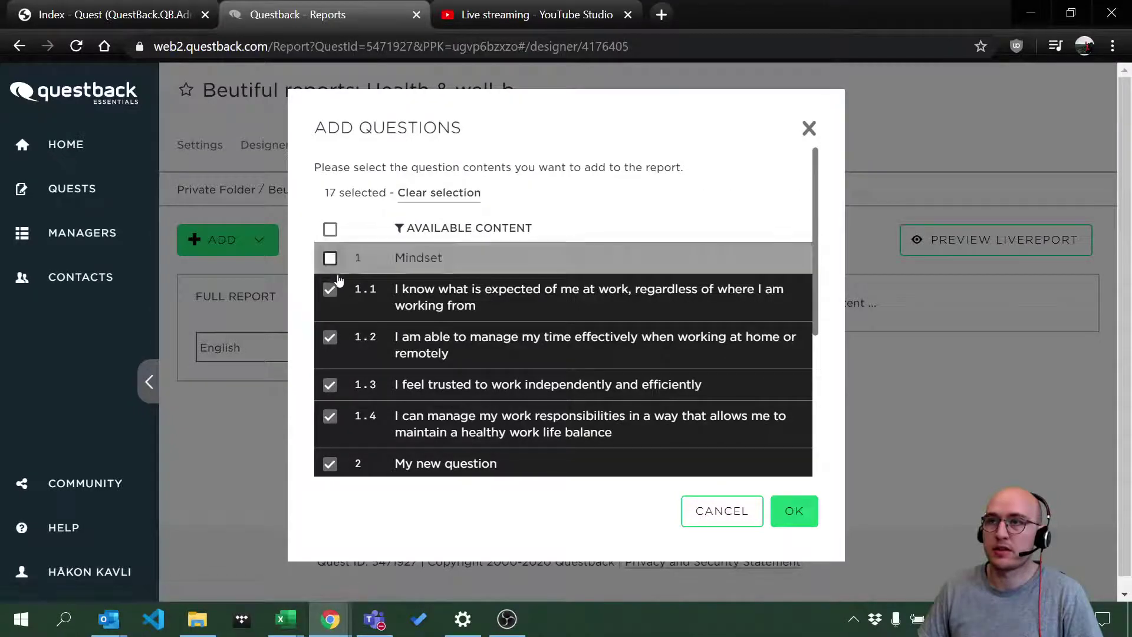
{"action": "scroll", "coordinate": [354, 450], "scroll_direction": "down", "scroll_amount": 2}
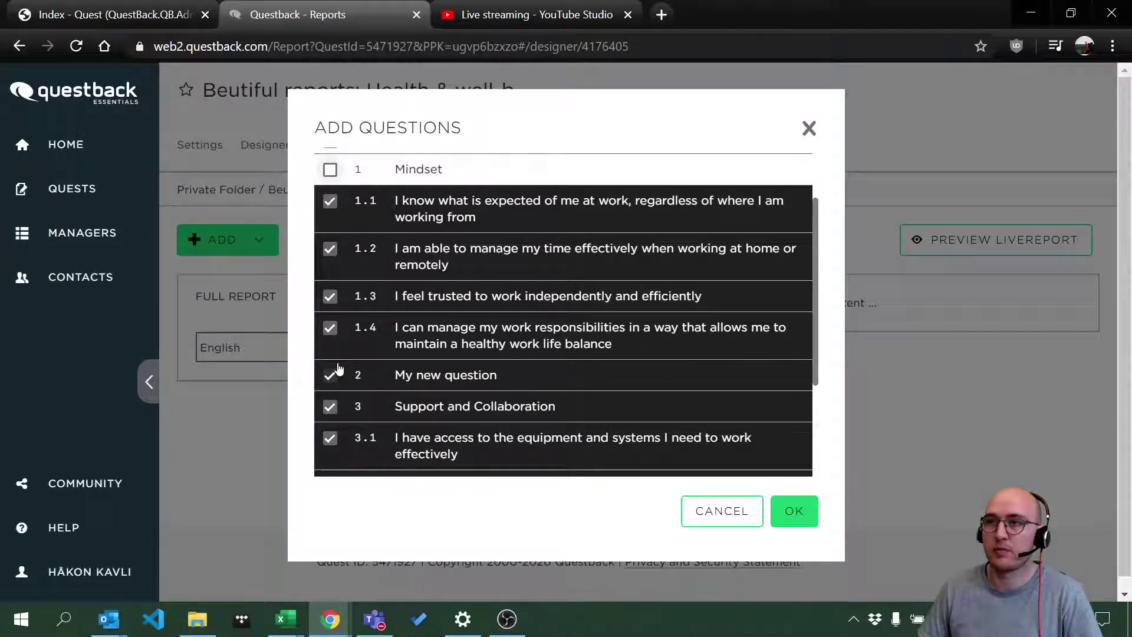
{"action": "left_click", "coordinate": [330, 407]}
{"action": "left_click", "coordinate": [330, 376]}
{"action": "scroll", "coordinate": [745, 487], "scroll_direction": "down", "scroll_amount": 1}
{"action": "scroll", "coordinate": [530, 421], "scroll_direction": "down", "scroll_amount": 3}
{"action": "scroll", "coordinate": [530, 420], "scroll_direction": "down", "scroll_amount": 1}
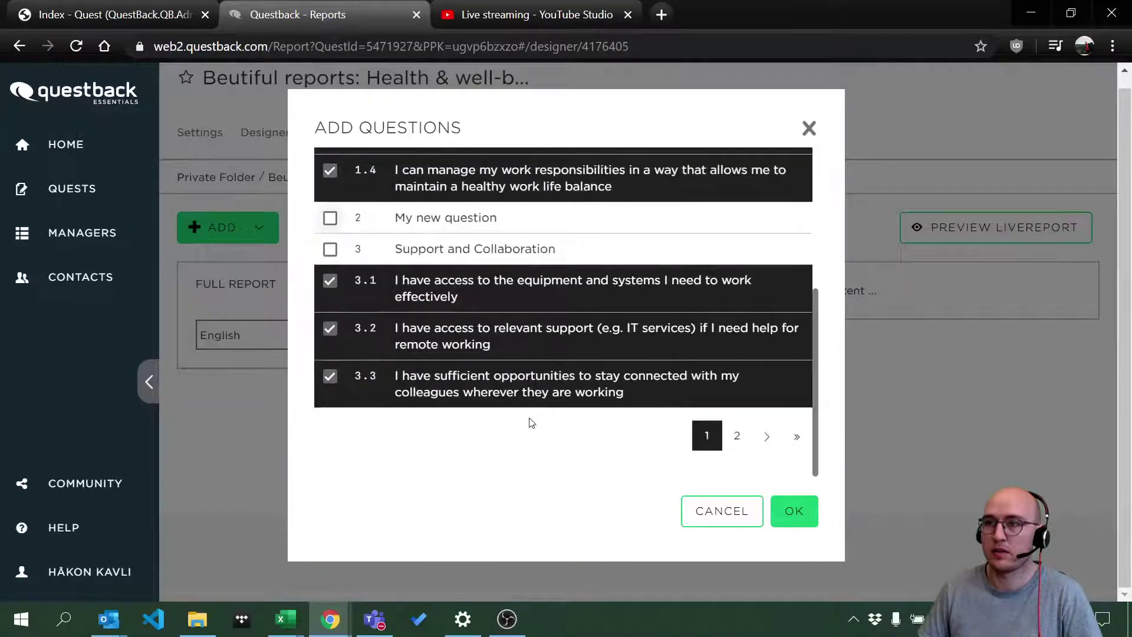
Leave out Care and the open questions 5 and 6, and add the remaining individual statements to the report.
{"action": "left_click", "coordinate": [736, 435]}
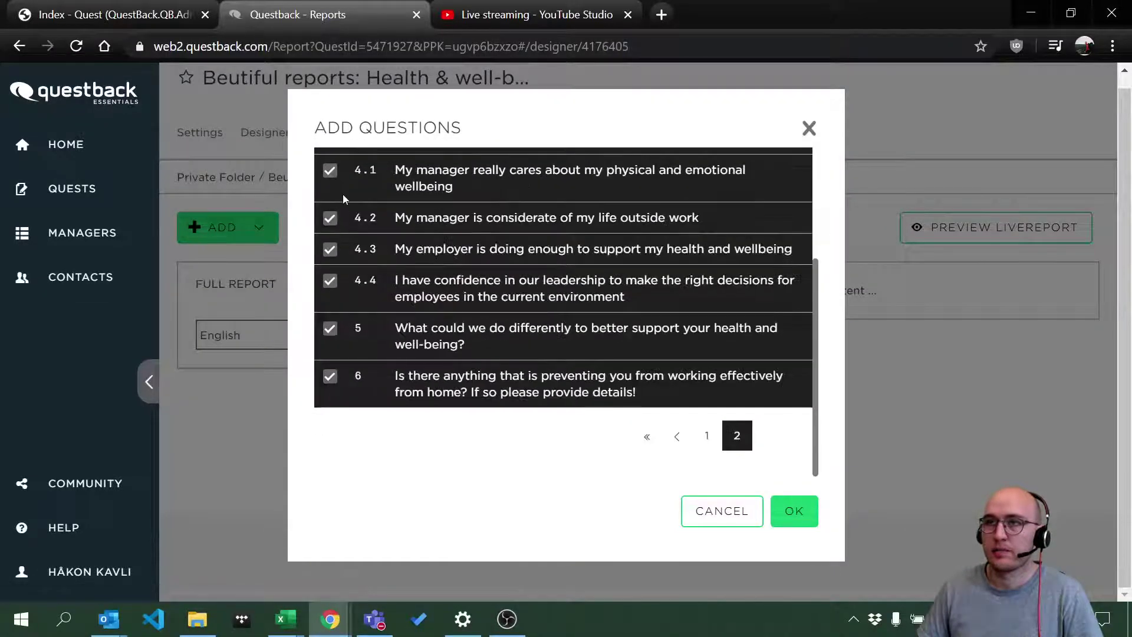
{"action": "scroll", "coordinate": [354, 224], "scroll_direction": "up", "scroll_amount": 3}
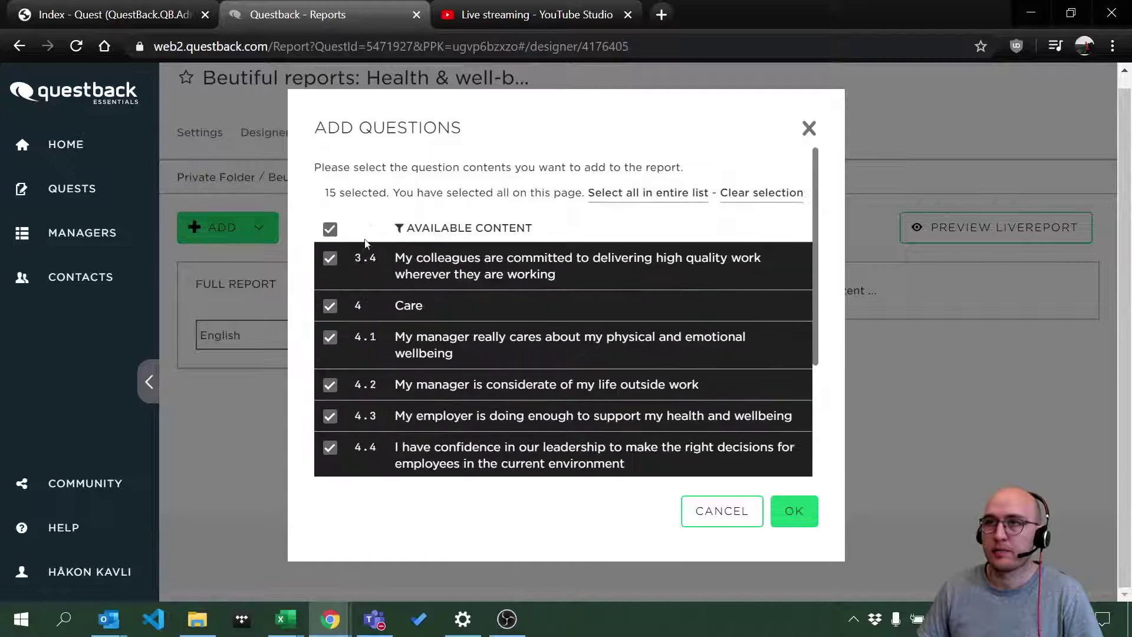
{"action": "scroll", "coordinate": [378, 358], "scroll_direction": "down", "scroll_amount": 3}
{"action": "left_click", "coordinate": [329, 328]}
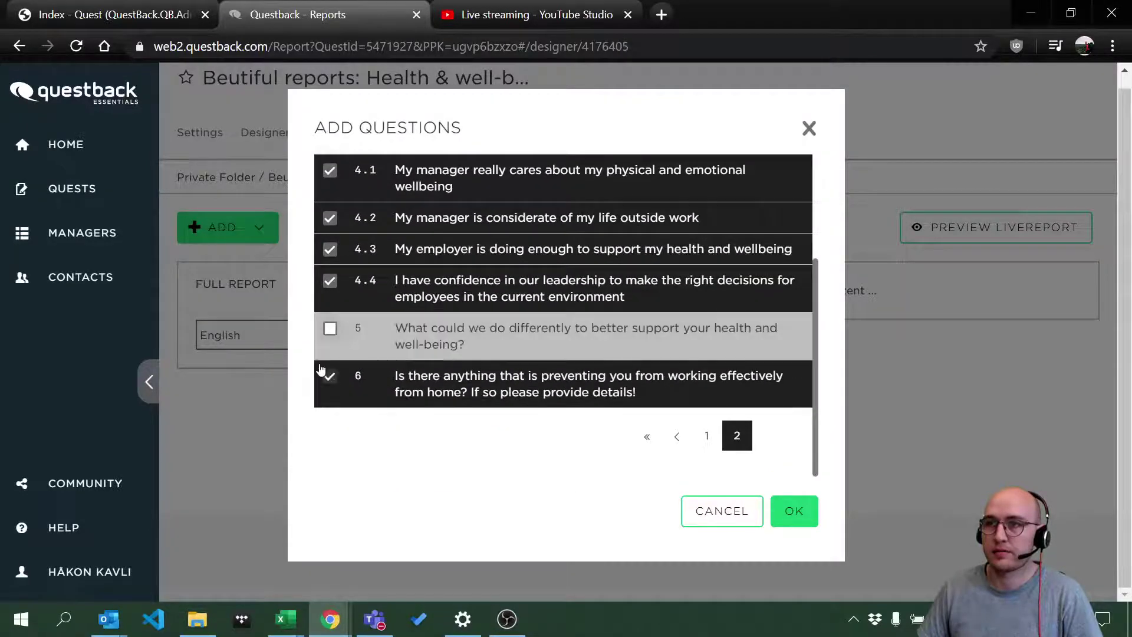
{"action": "left_click", "coordinate": [330, 377]}
{"action": "left_click", "coordinate": [794, 510]}
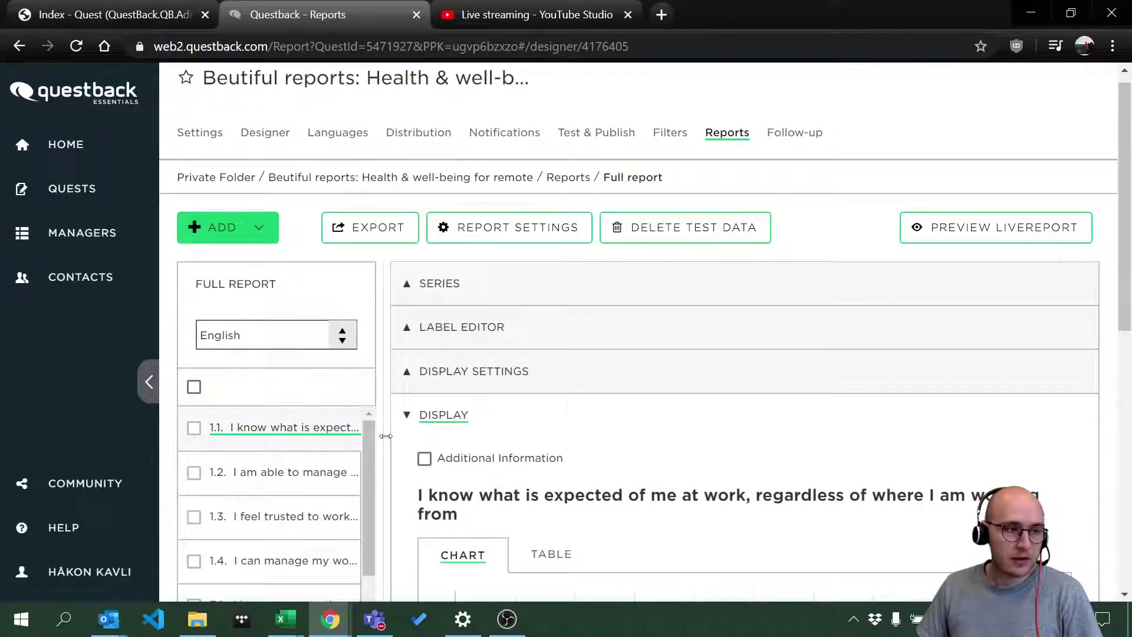
Duplicate all statements in the Full report, placing the copies under the current item.
{"action": "scroll", "coordinate": [648, 486], "scroll_direction": "down", "scroll_amount": 6}
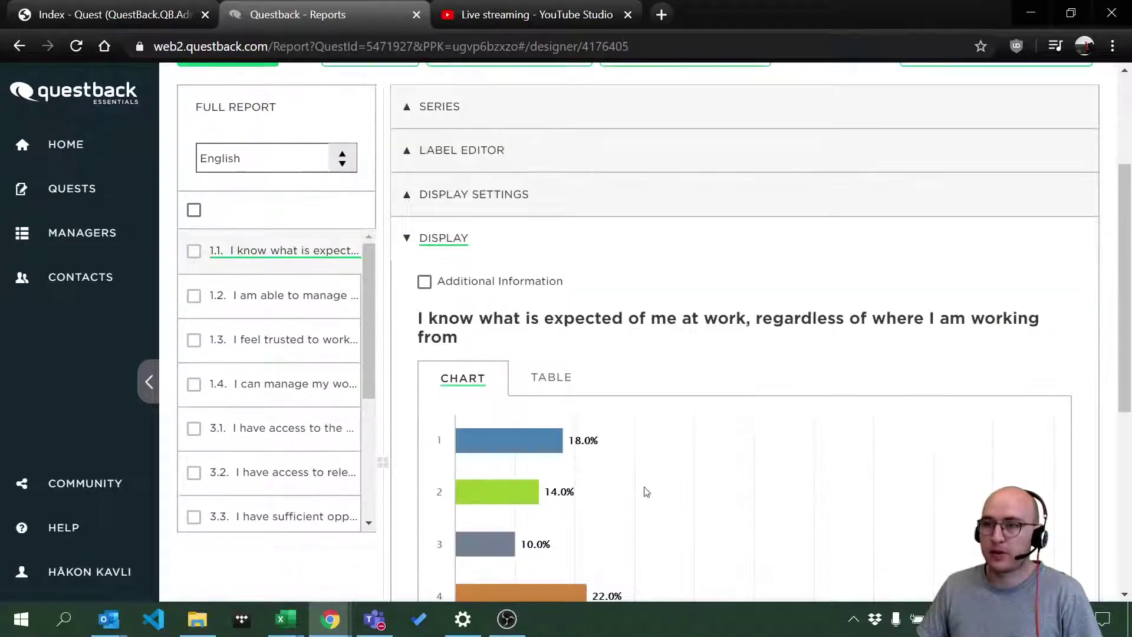
{"action": "scroll", "coordinate": [677, 477], "scroll_direction": "up", "scroll_amount": 5}
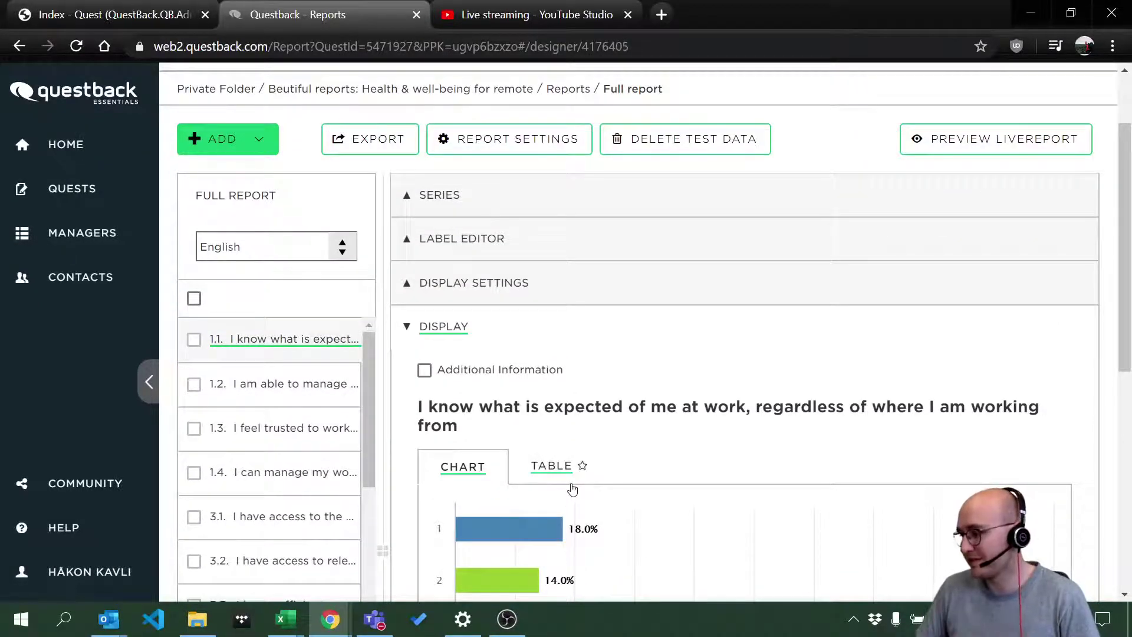
{"action": "scroll", "coordinate": [563, 486], "scroll_direction": "down", "scroll_amount": 3}
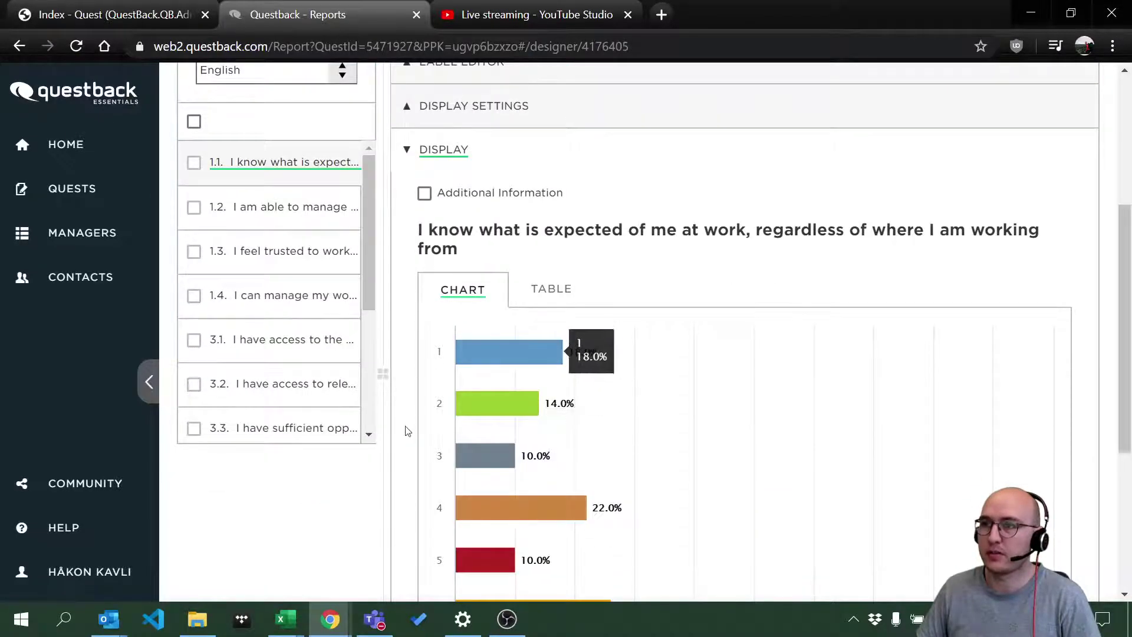
{"action": "scroll", "coordinate": [502, 459], "scroll_direction": "up", "scroll_amount": 3}
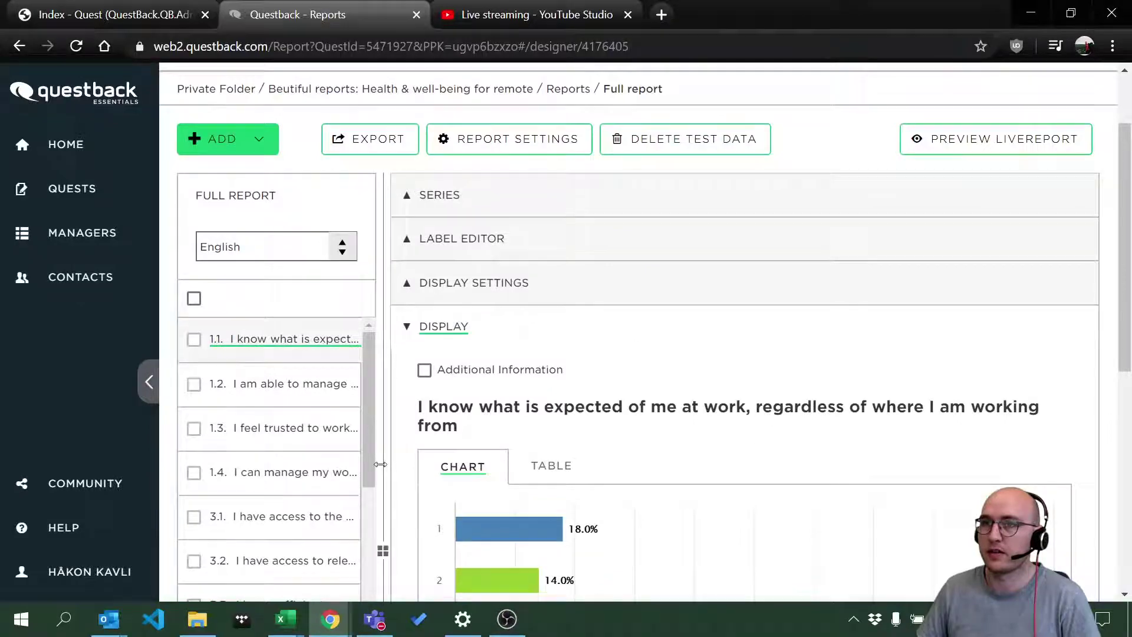
{"action": "left_click", "coordinate": [194, 298]}
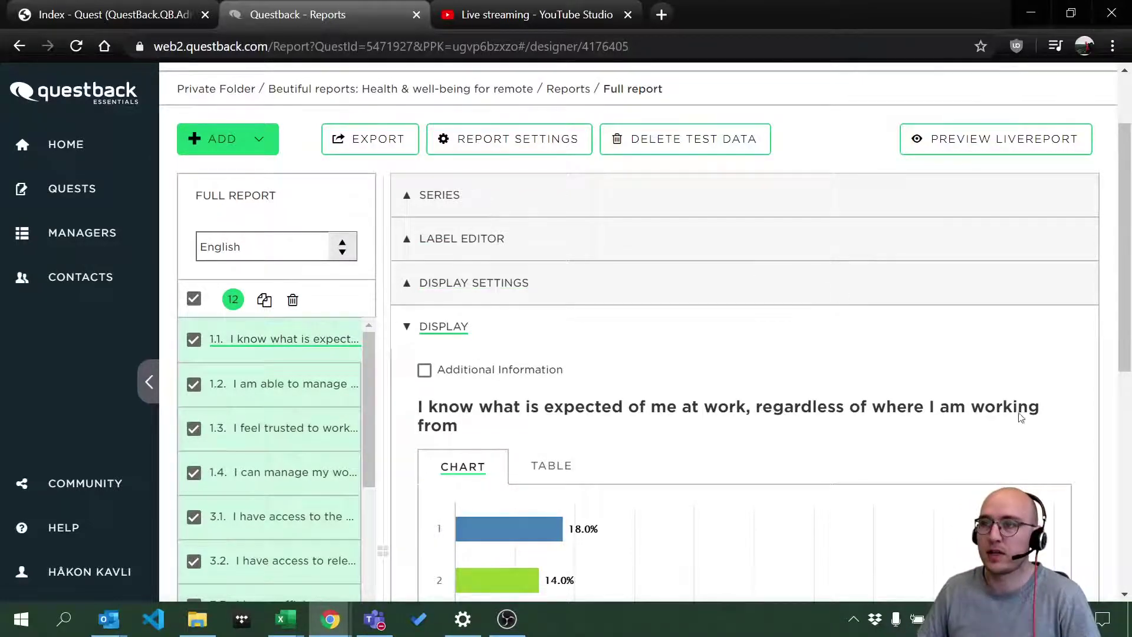
{"action": "scroll", "coordinate": [702, 389], "scroll_direction": "down", "scroll_amount": 5}
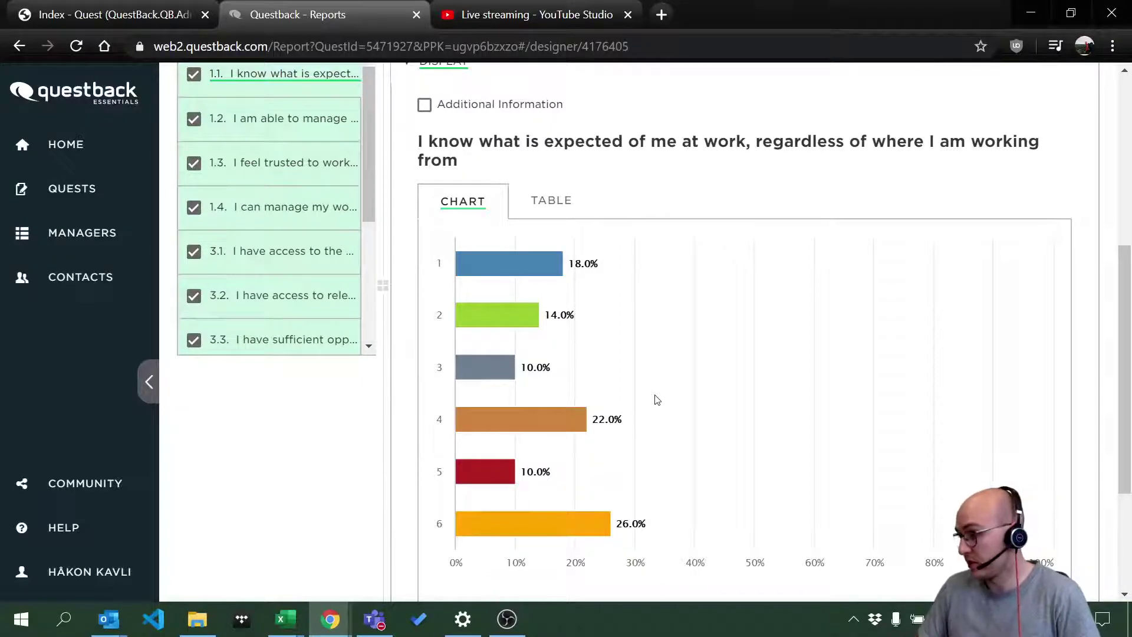
{"action": "scroll", "coordinate": [651, 369], "scroll_direction": "up", "scroll_amount": 5}
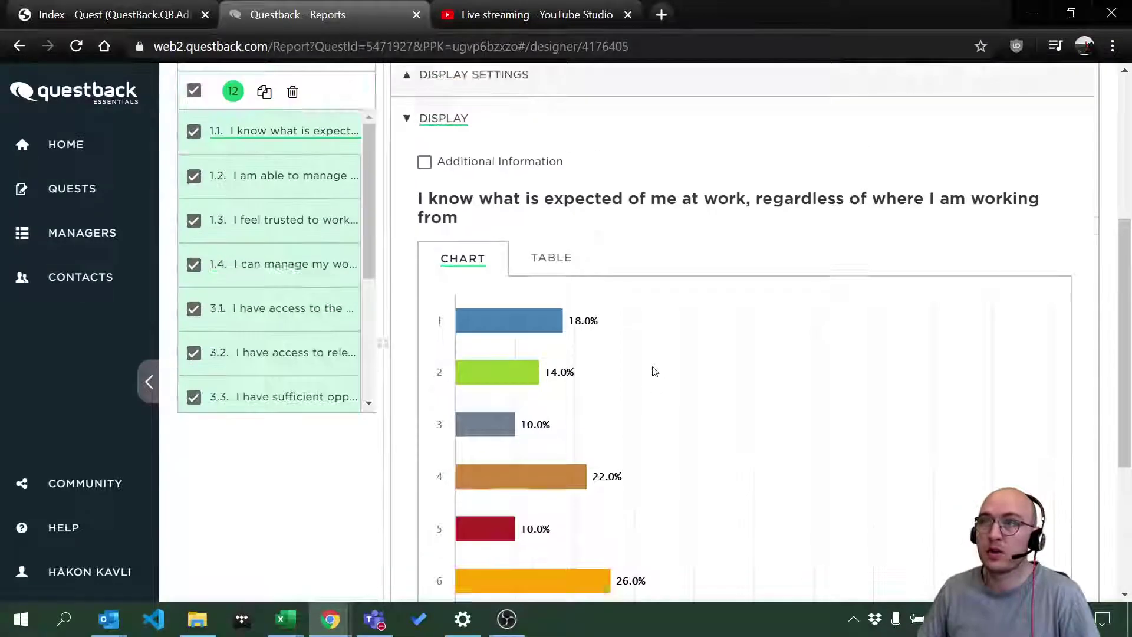
{"action": "scroll", "coordinate": [273, 358], "scroll_direction": "down", "scroll_amount": 2}
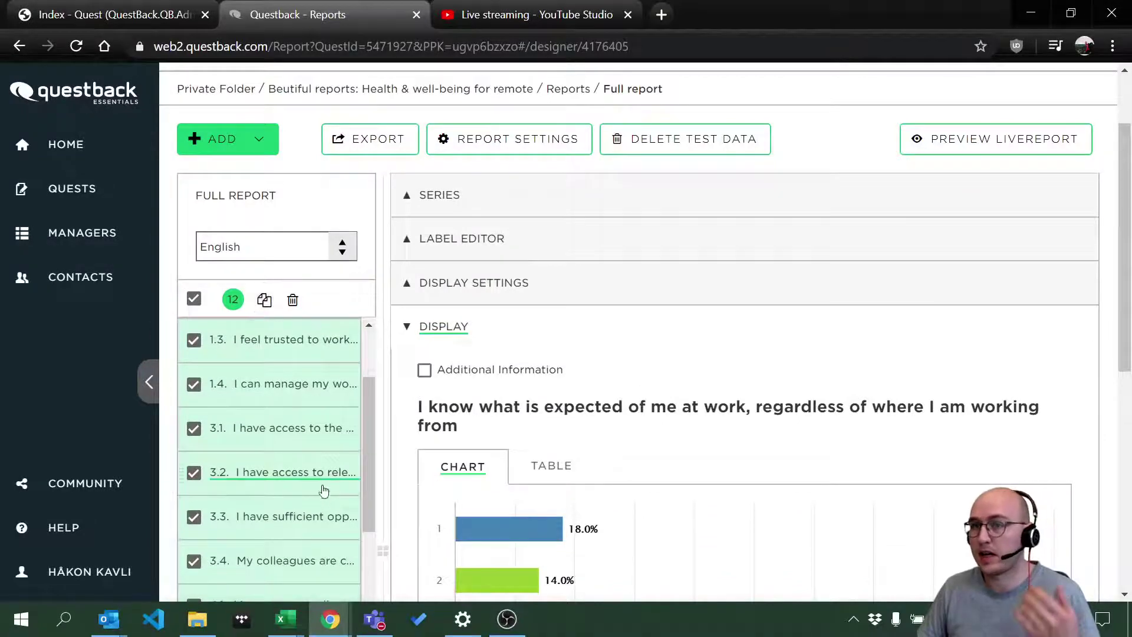
{"action": "scroll", "coordinate": [248, 413], "scroll_direction": "up", "scroll_amount": 2}
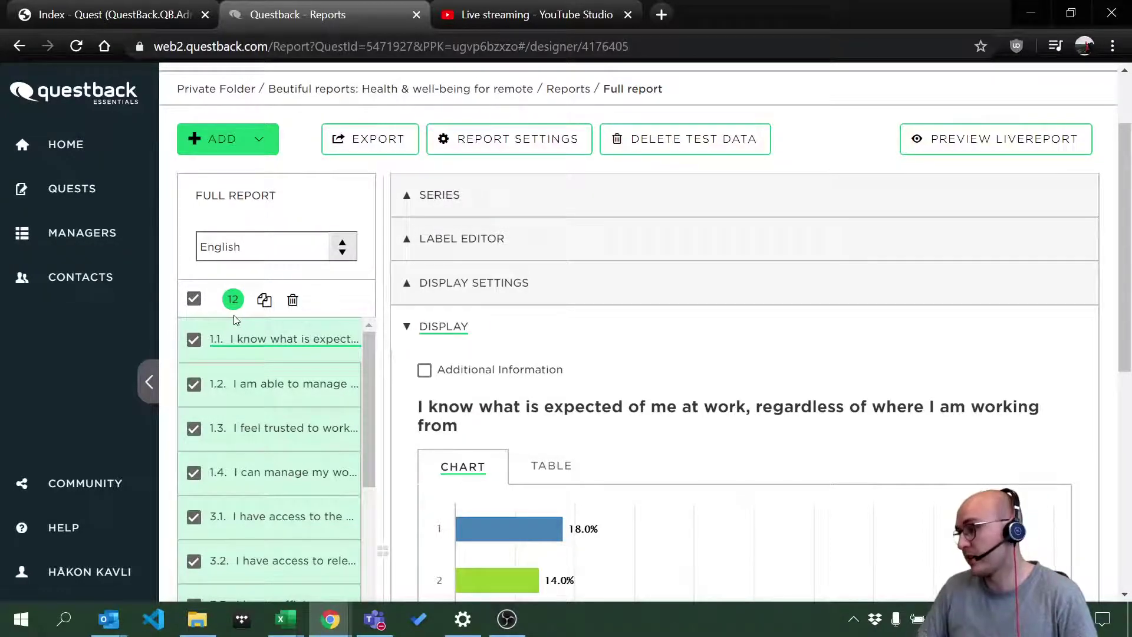
{"action": "left_click", "coordinate": [263, 300]}
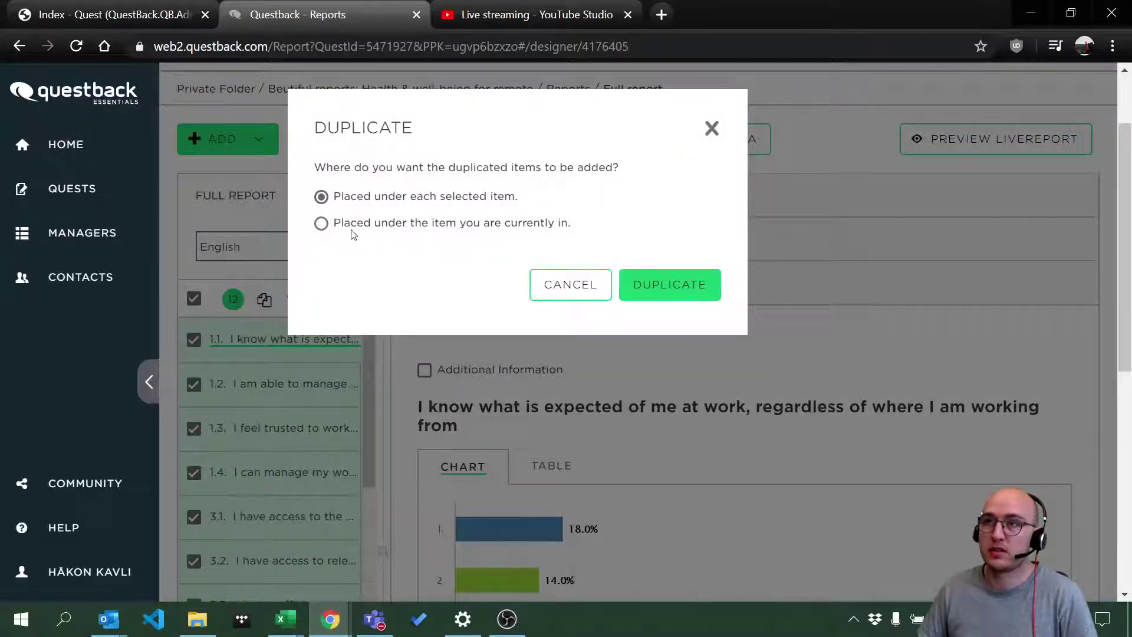
{"action": "left_click", "coordinate": [345, 234]}
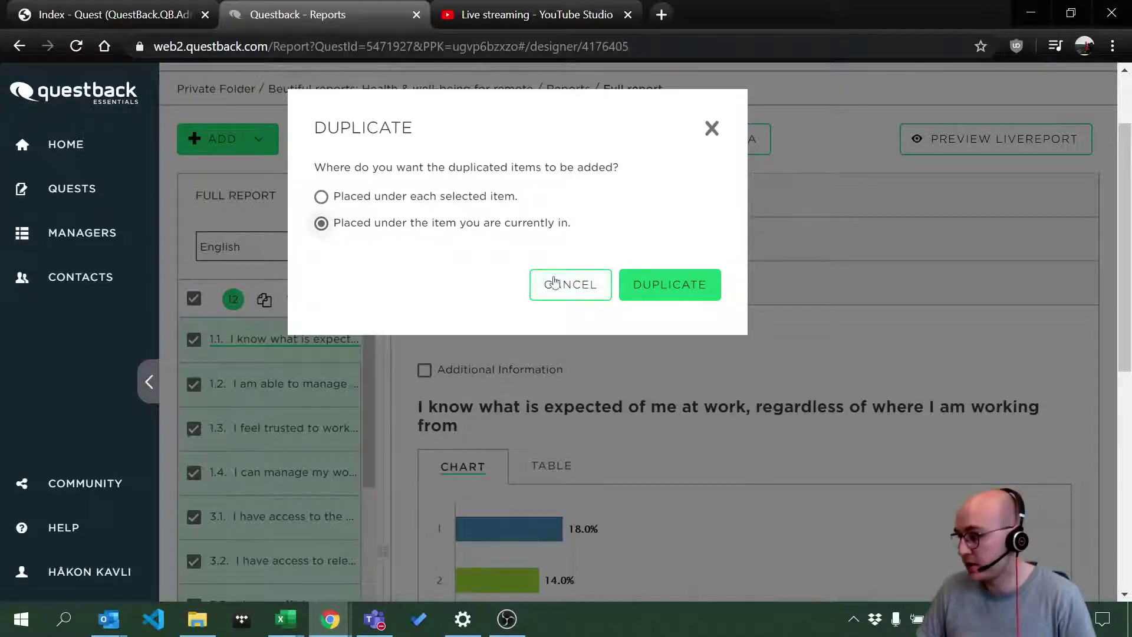
{"action": "left_click", "coordinate": [697, 286]}
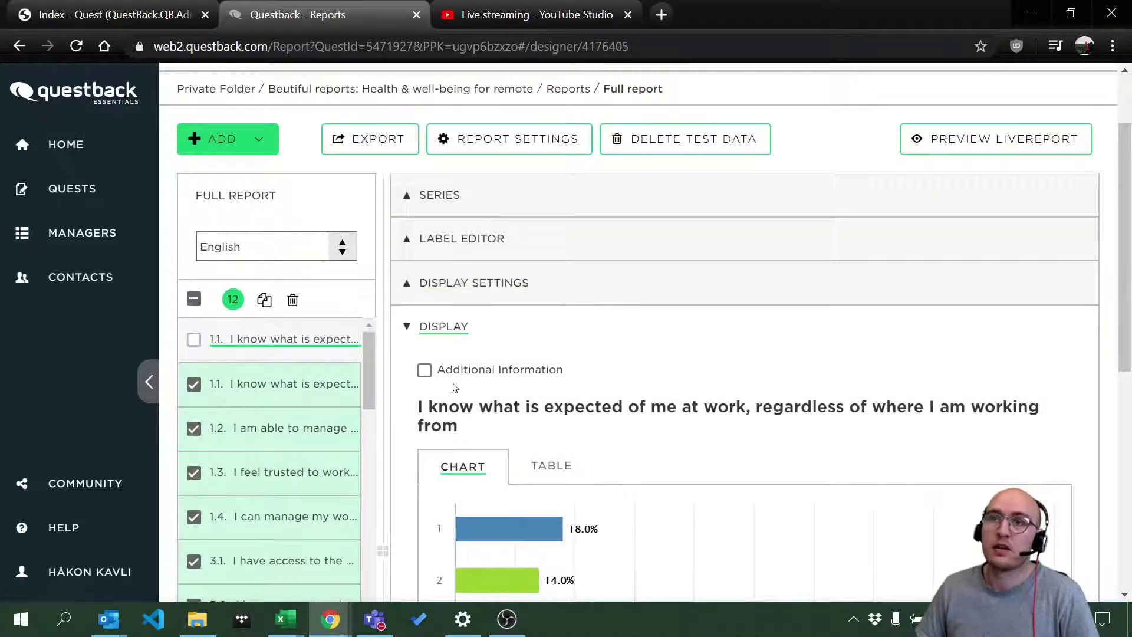
Check the duplicated statements in the report's question list and delete them.
{"action": "scroll", "coordinate": [322, 413], "scroll_direction": "down", "scroll_amount": 3}
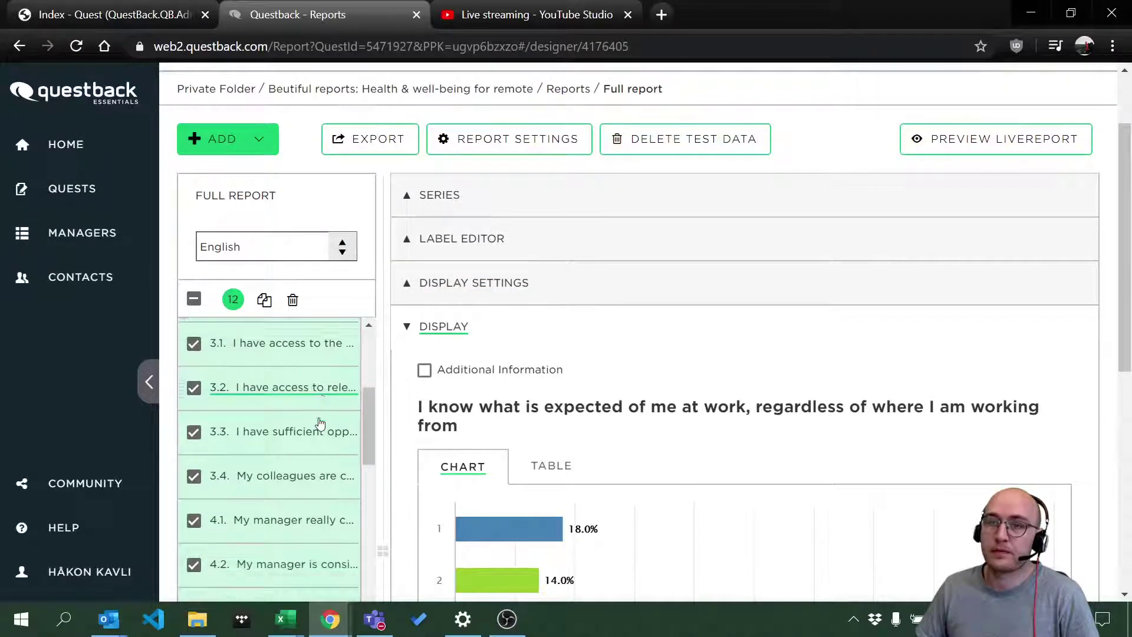
{"action": "scroll", "coordinate": [320, 423], "scroll_direction": "down", "scroll_amount": 4}
{"action": "scroll", "coordinate": [320, 412], "scroll_direction": "up", "scroll_amount": 7}
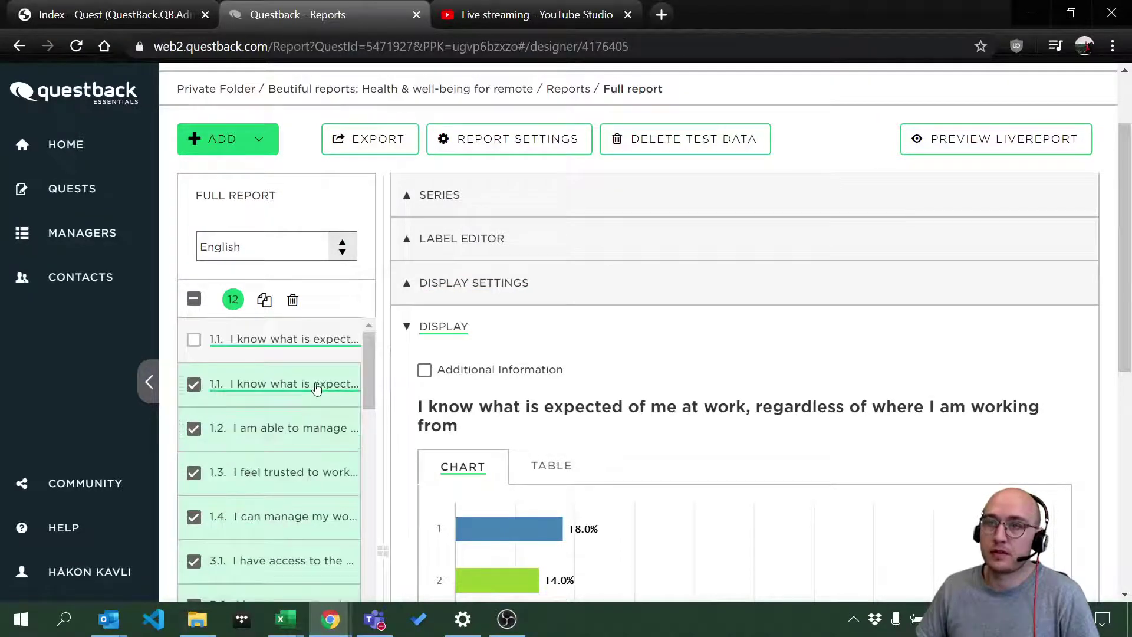
{"action": "left_click", "coordinate": [292, 300]}
{"action": "left_click", "coordinate": [693, 230]}
Duplicate all statements in the Full report, placing each copy under its own selected item, and check their order.
{"action": "left_click", "coordinate": [194, 298]}
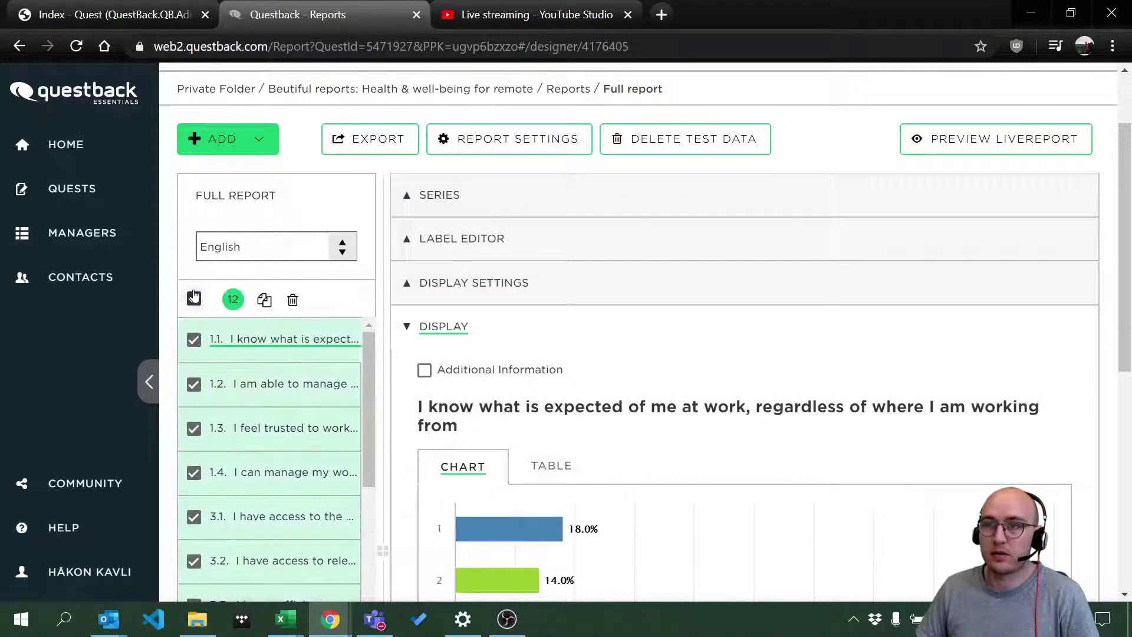
{"action": "left_click", "coordinate": [264, 300]}
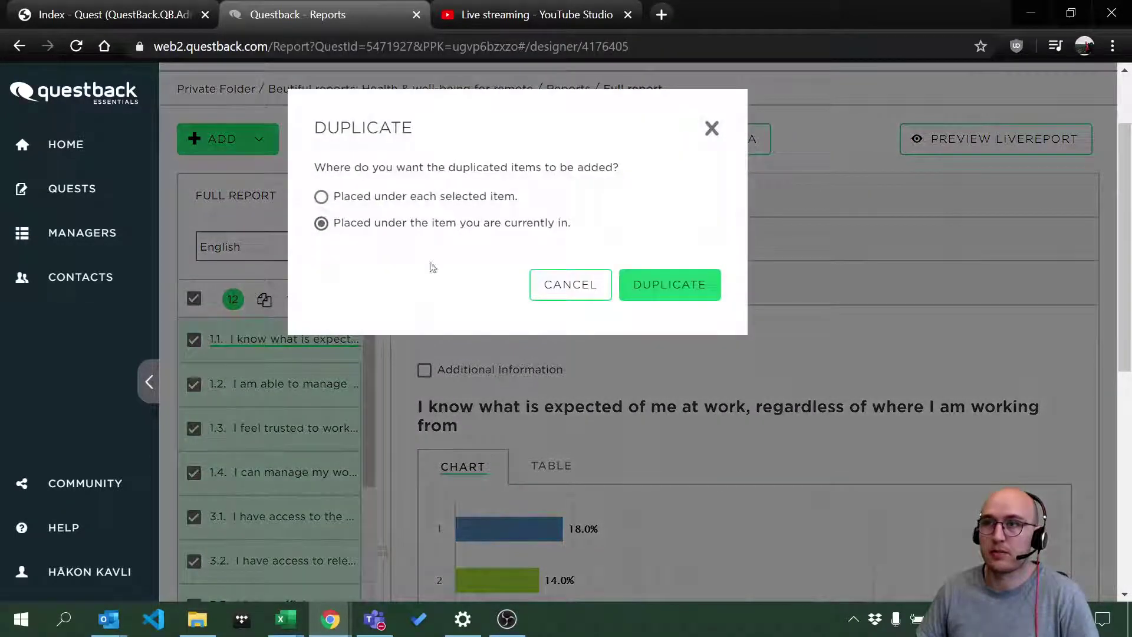
{"action": "left_click", "coordinate": [374, 195]}
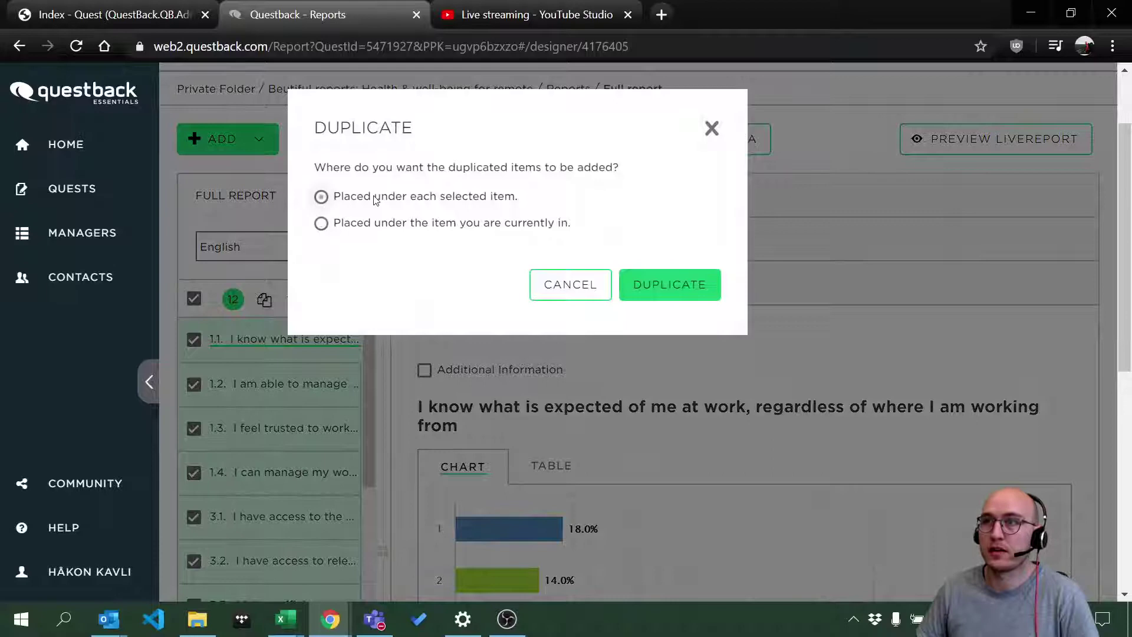
{"action": "left_click", "coordinate": [659, 284]}
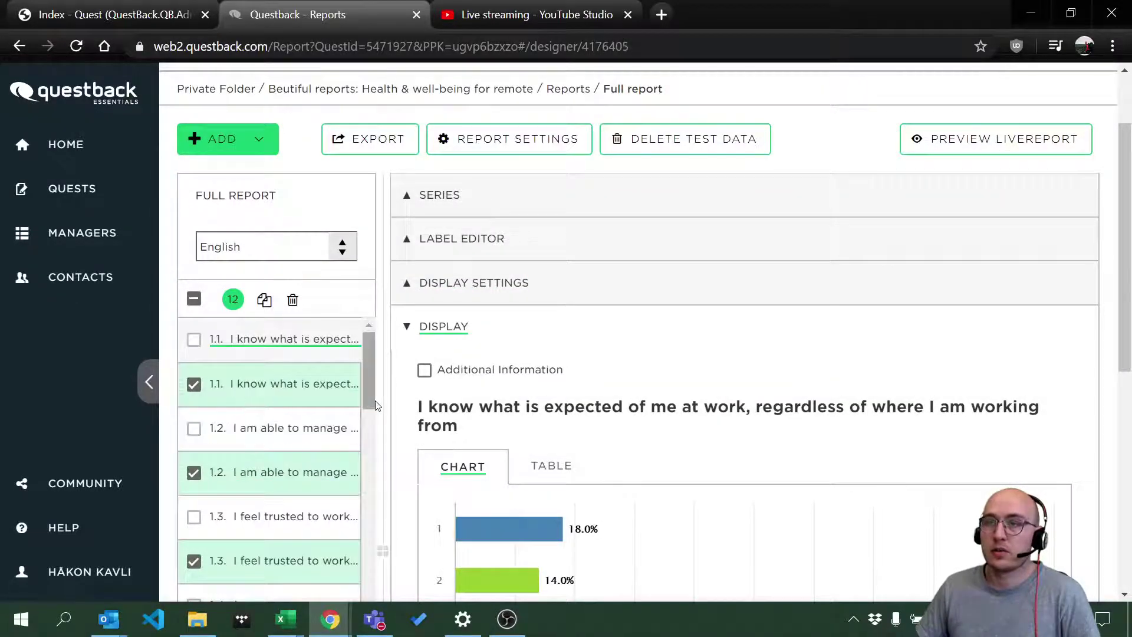
{"action": "mouse_move", "coordinate": [246, 352]}
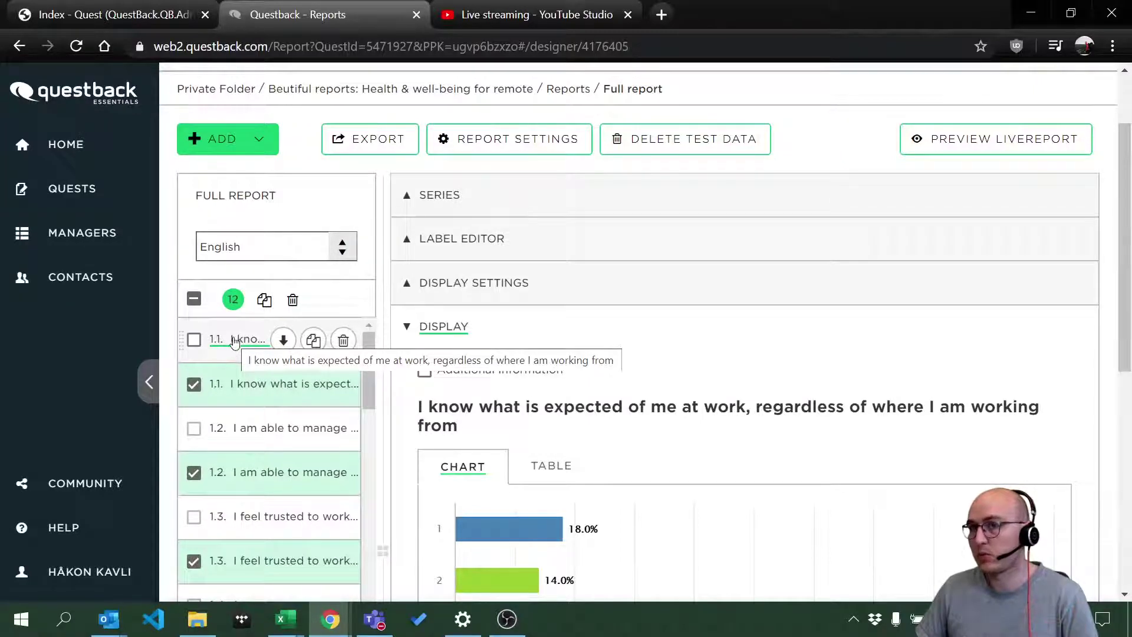
{"action": "mouse_move", "coordinate": [242, 443]}
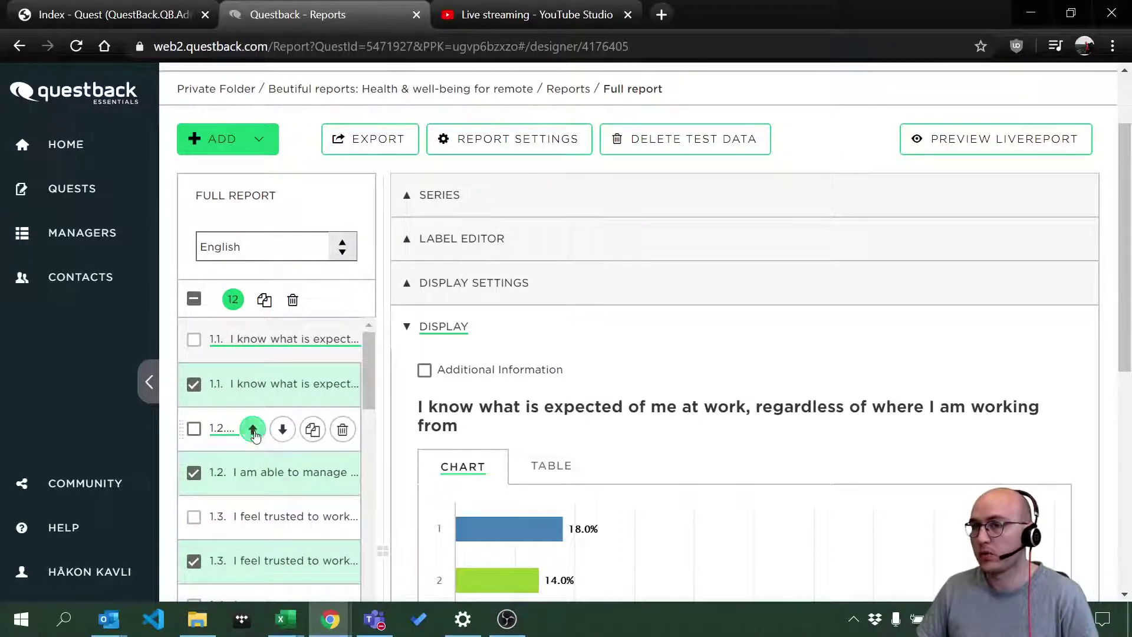
{"action": "scroll", "coordinate": [254, 436], "scroll_direction": "down", "scroll_amount": 2}
{"action": "left_click_drag", "start_coordinate": [371, 388], "coordinate": [351, 353]}
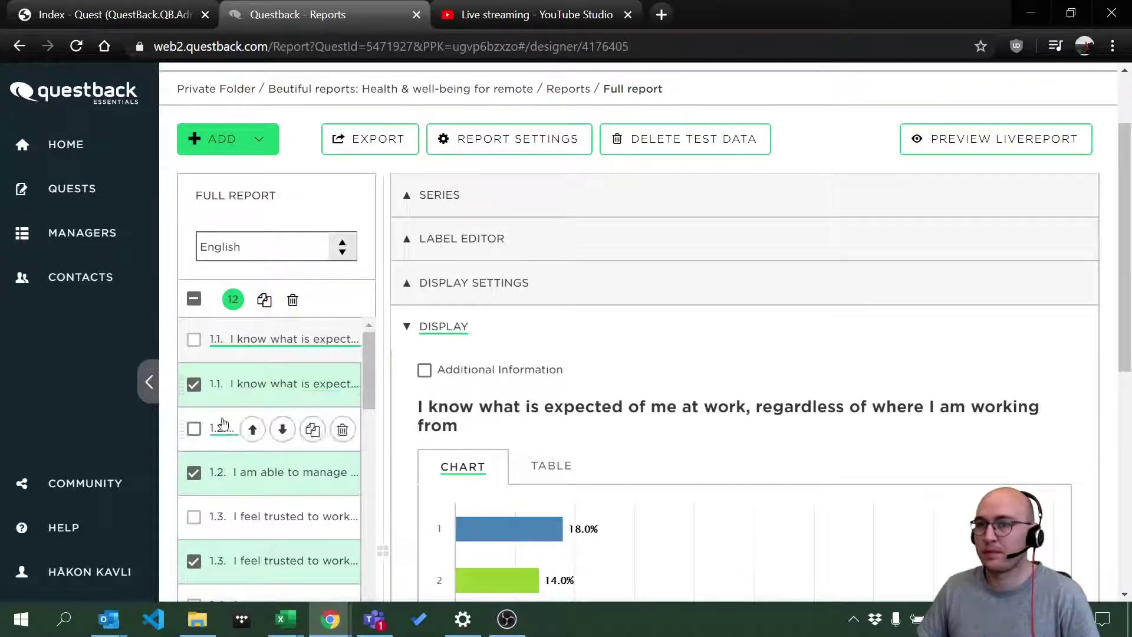
Examine the bar chart and response count of the duplicated statement 1.1.
{"action": "left_click", "coordinate": [254, 353]}
{"action": "scroll", "coordinate": [585, 425], "scroll_direction": "down", "scroll_amount": 3}
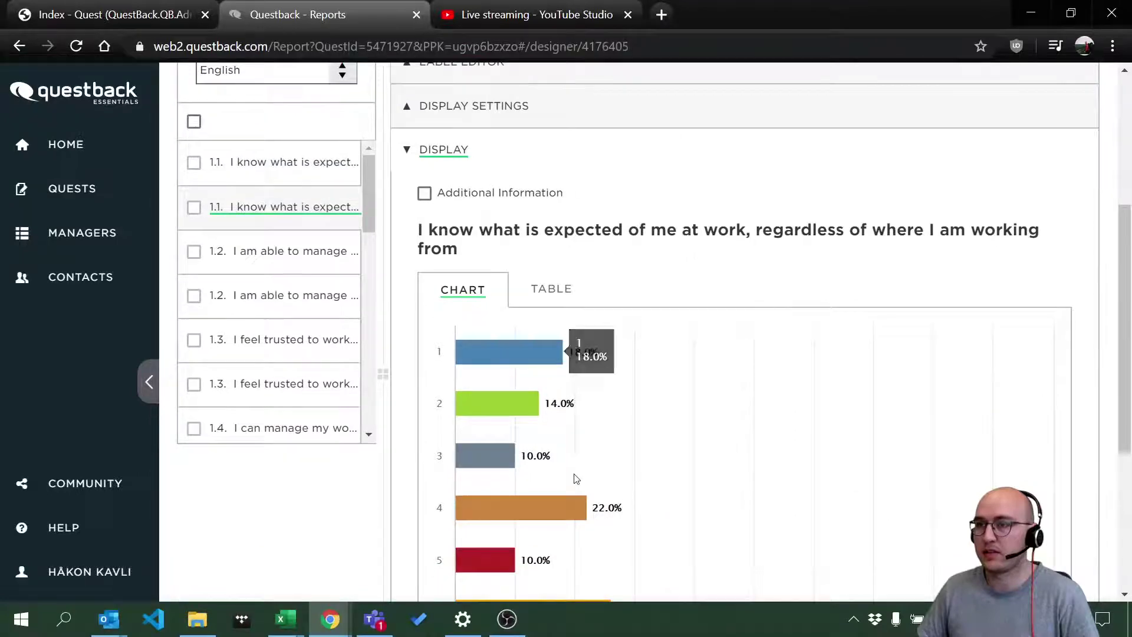
{"action": "scroll", "coordinate": [587, 464], "scroll_direction": "down", "scroll_amount": 3}
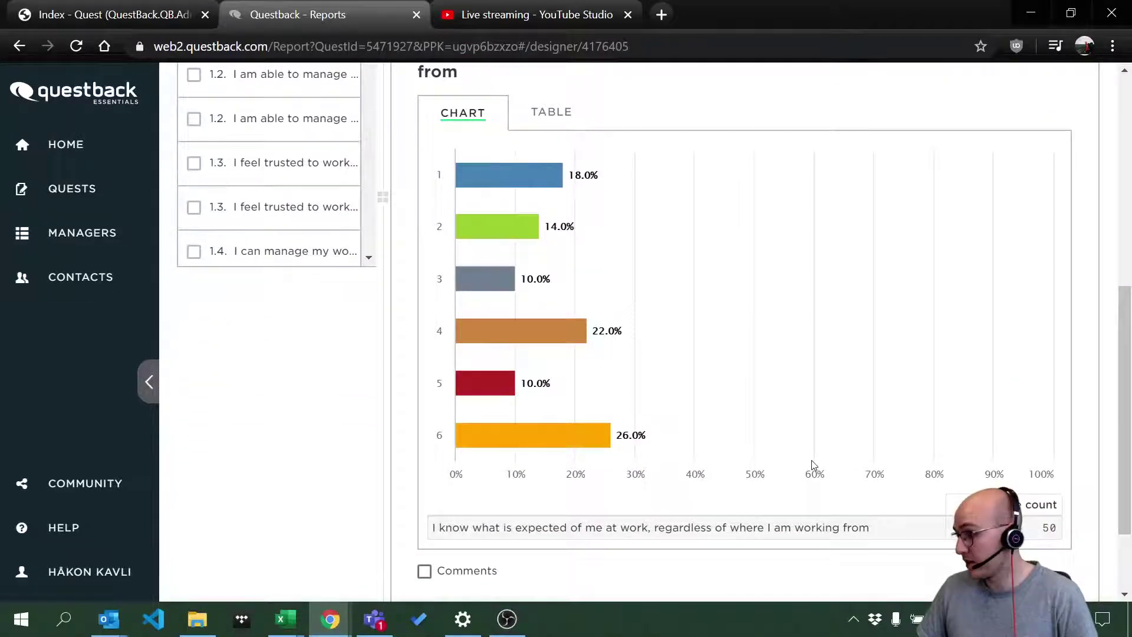
{"action": "scroll", "coordinate": [819, 448], "scroll_direction": "up", "scroll_amount": 5}
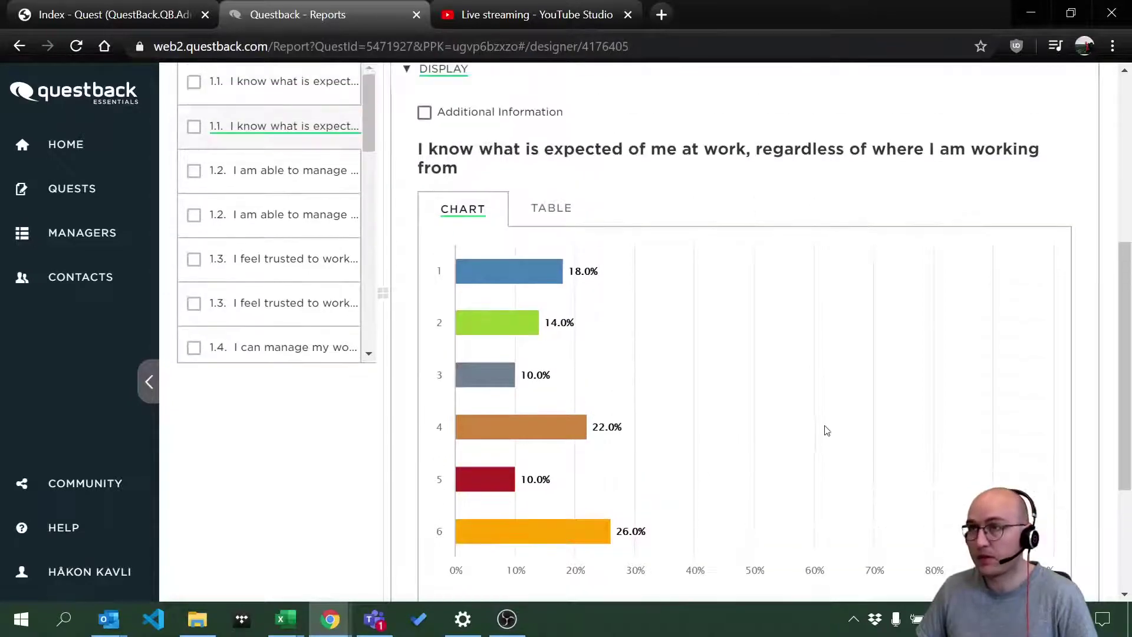
{"action": "scroll", "coordinate": [402, 379], "scroll_direction": "down", "scroll_amount": 8}
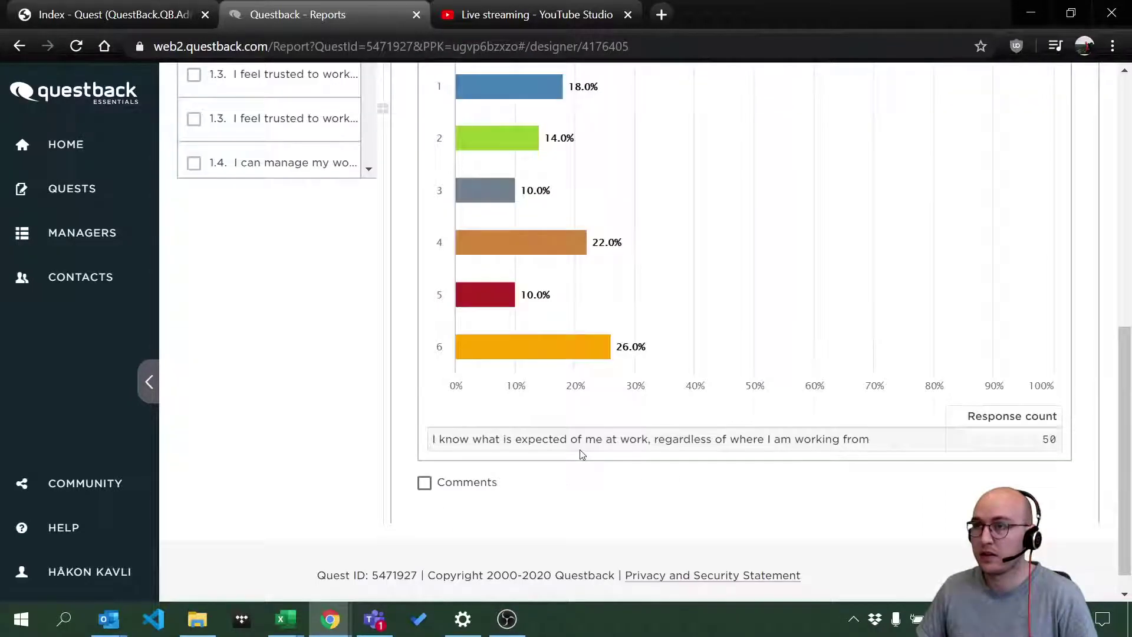
{"action": "scroll", "coordinate": [519, 459], "scroll_direction": "up", "scroll_amount": 2}
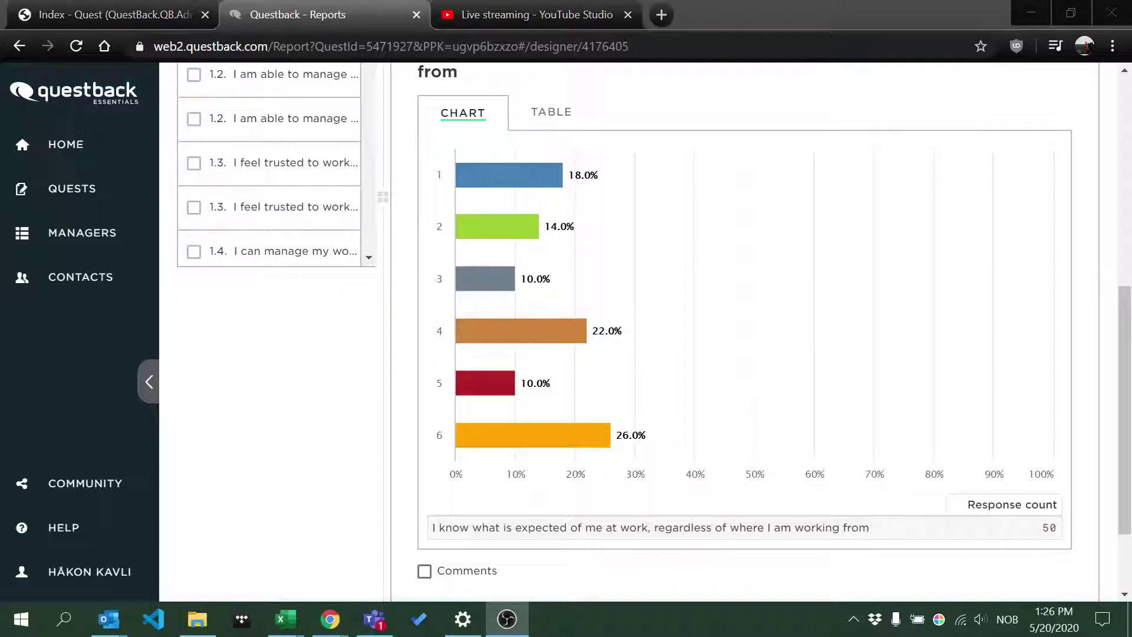
{"action": "scroll", "coordinate": [971, 568], "scroll_direction": "up", "scroll_amount": 6}
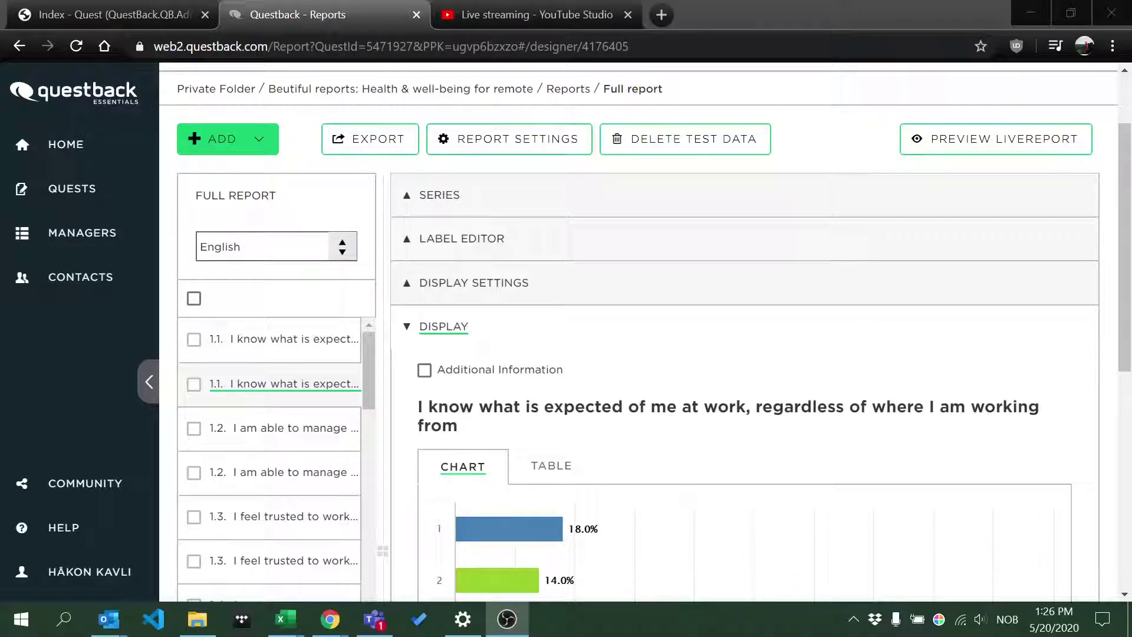
{"action": "scroll", "coordinate": [487, 290], "scroll_direction": "down", "scroll_amount": 1}
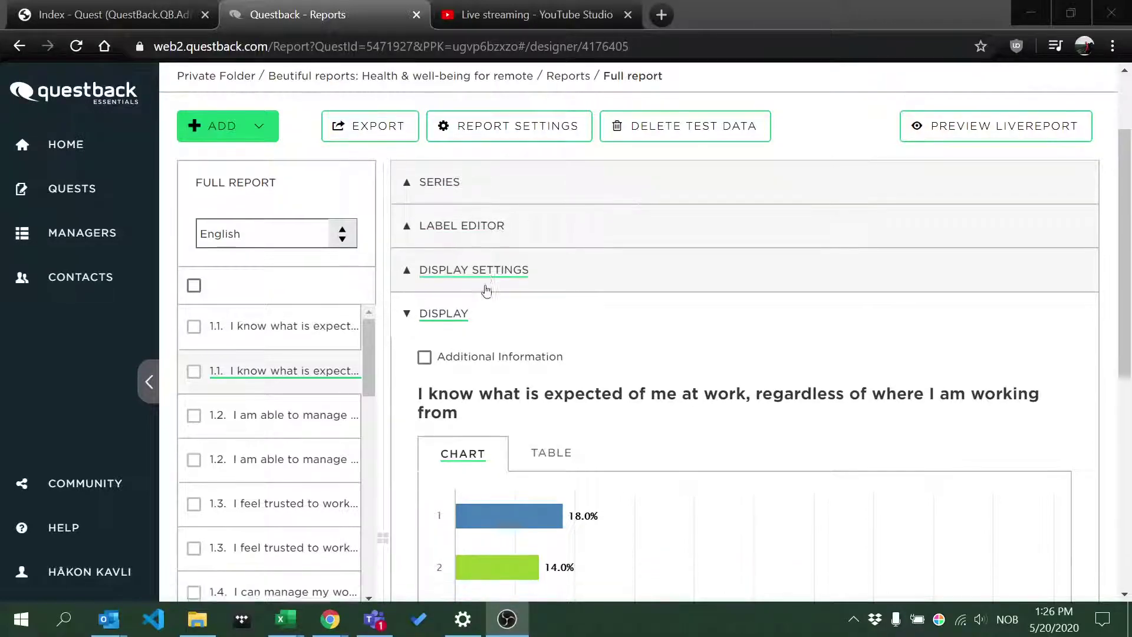
Select the original statement 1.1 and open its chart display settings.
{"action": "left_click", "coordinate": [240, 252]}
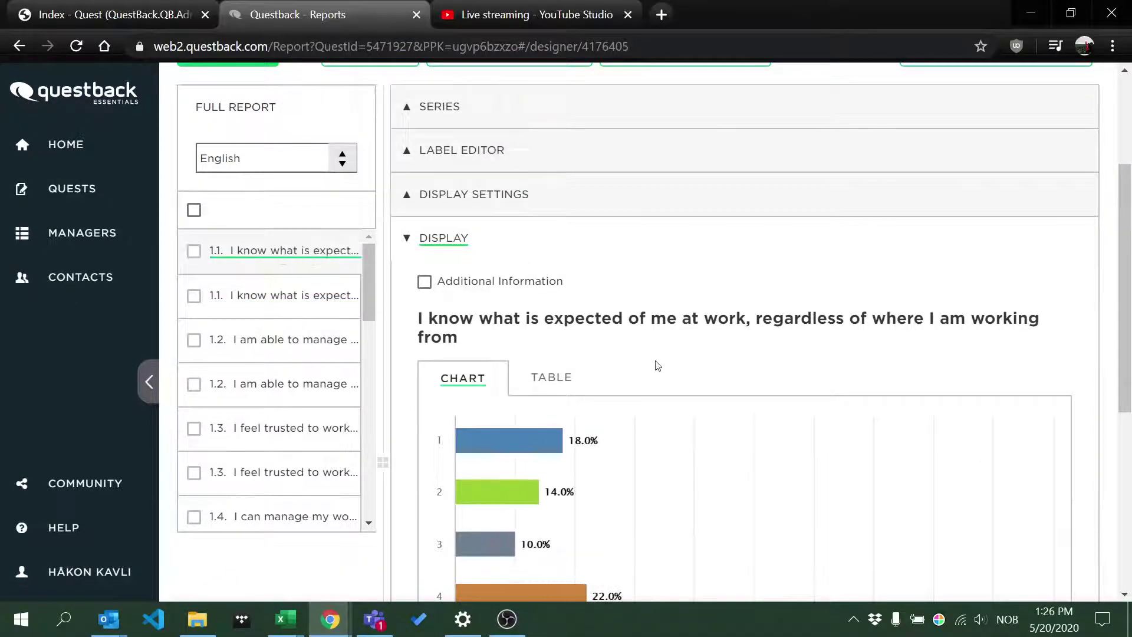
{"action": "scroll", "coordinate": [649, 374], "scroll_direction": "down", "scroll_amount": 1}
{"action": "scroll", "coordinate": [634, 408], "scroll_direction": "up", "scroll_amount": 1}
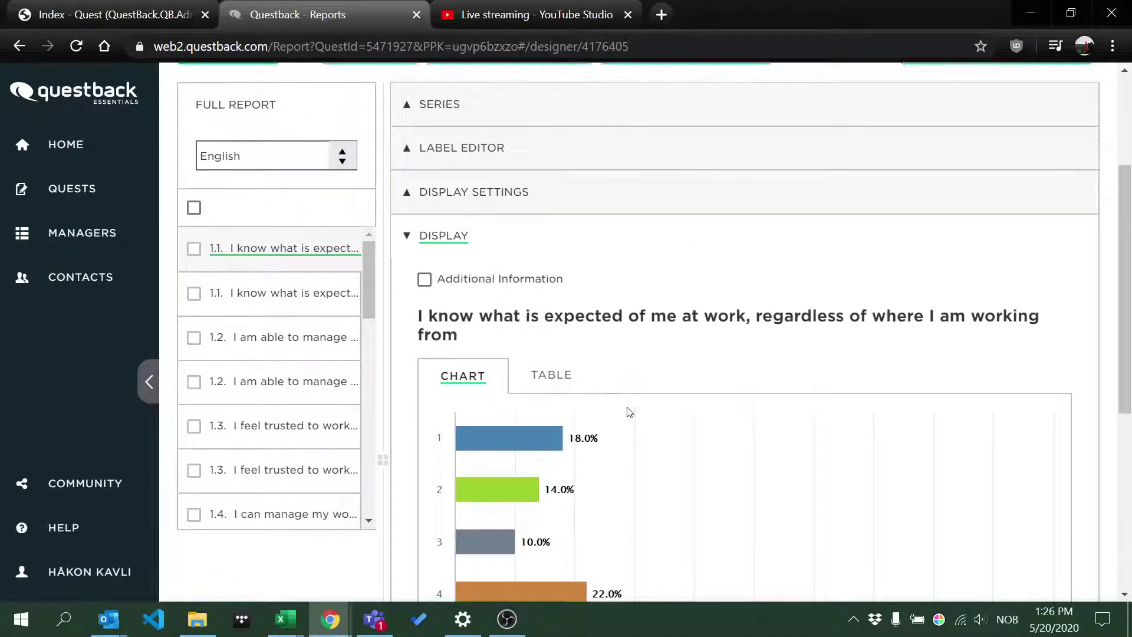
{"action": "left_click", "coordinate": [489, 204]}
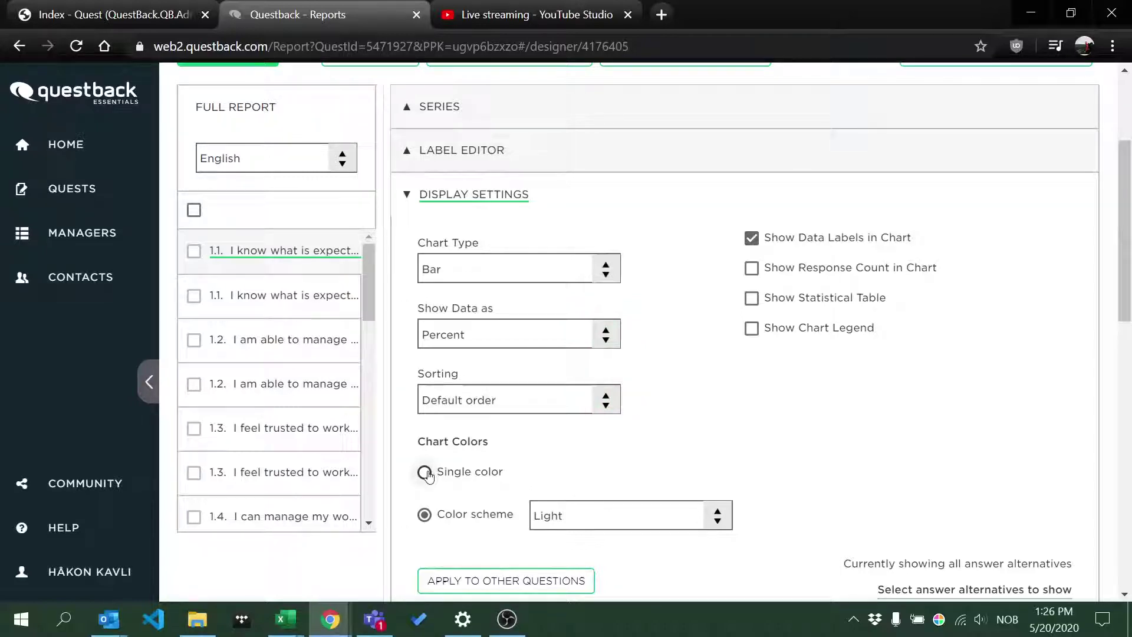
Try the Green-Yellow-Red color scheme on the chart of statement 1.1.
{"action": "left_click", "coordinate": [662, 516]}
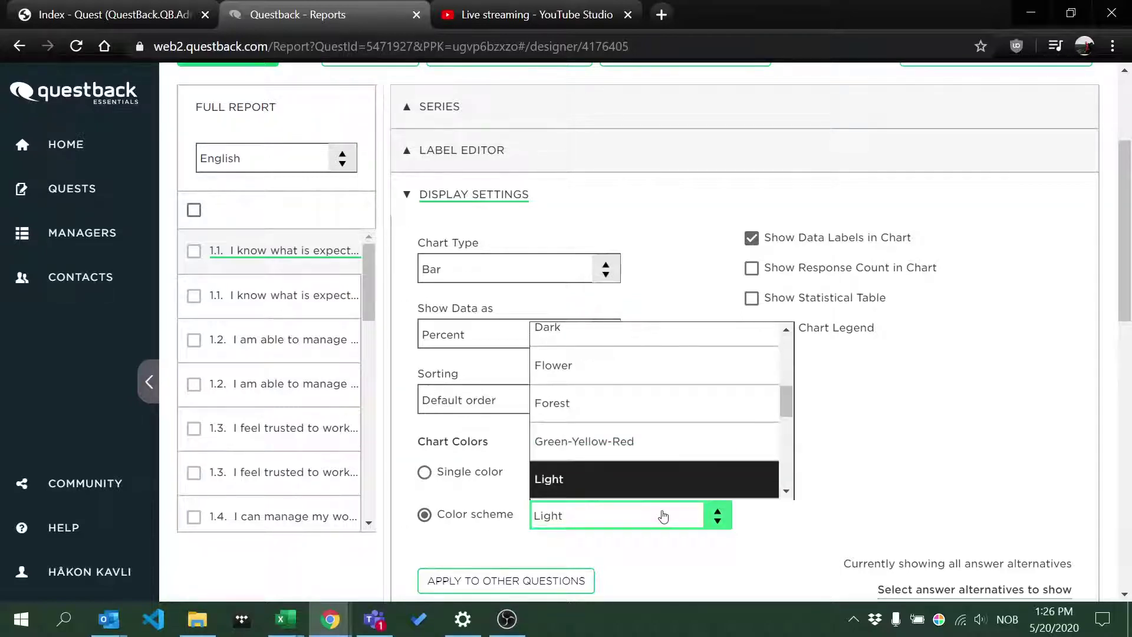
{"action": "left_click", "coordinate": [590, 448]}
{"action": "scroll", "coordinate": [593, 450], "scroll_direction": "down", "scroll_amount": 10}
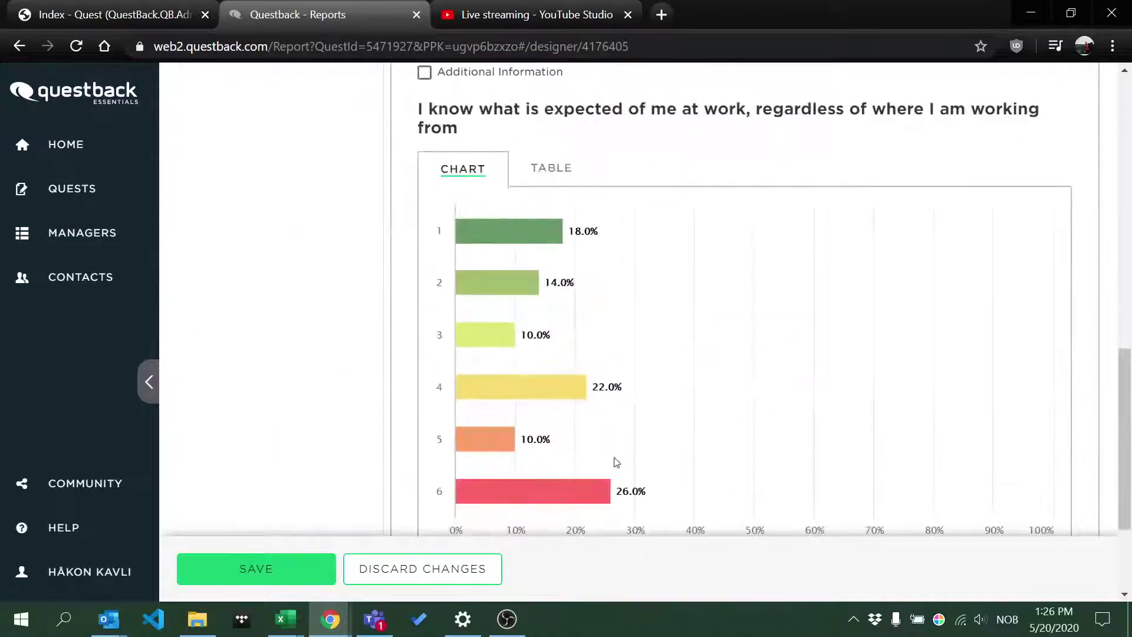
{"action": "scroll", "coordinate": [616, 463], "scroll_direction": "up", "scroll_amount": 5}
{"action": "scroll", "coordinate": [616, 462], "scroll_direction": "up", "scroll_amount": 3}
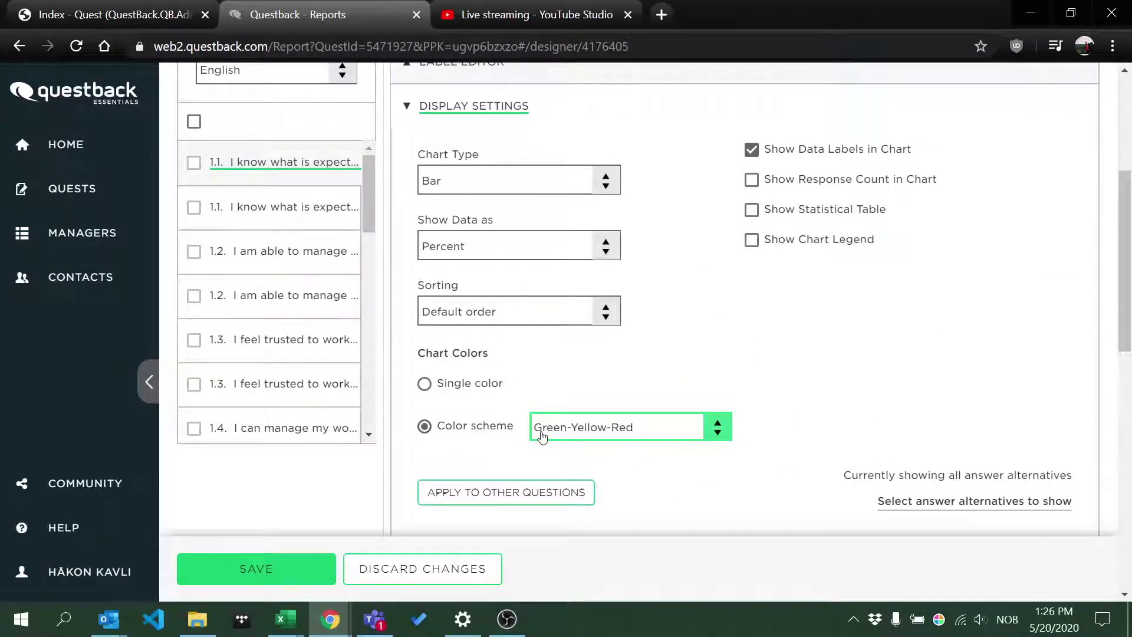
Set the chart's color scheme for statement 1.1 to Red-Yellow-Green and save the change.
{"action": "left_click", "coordinate": [559, 437]}
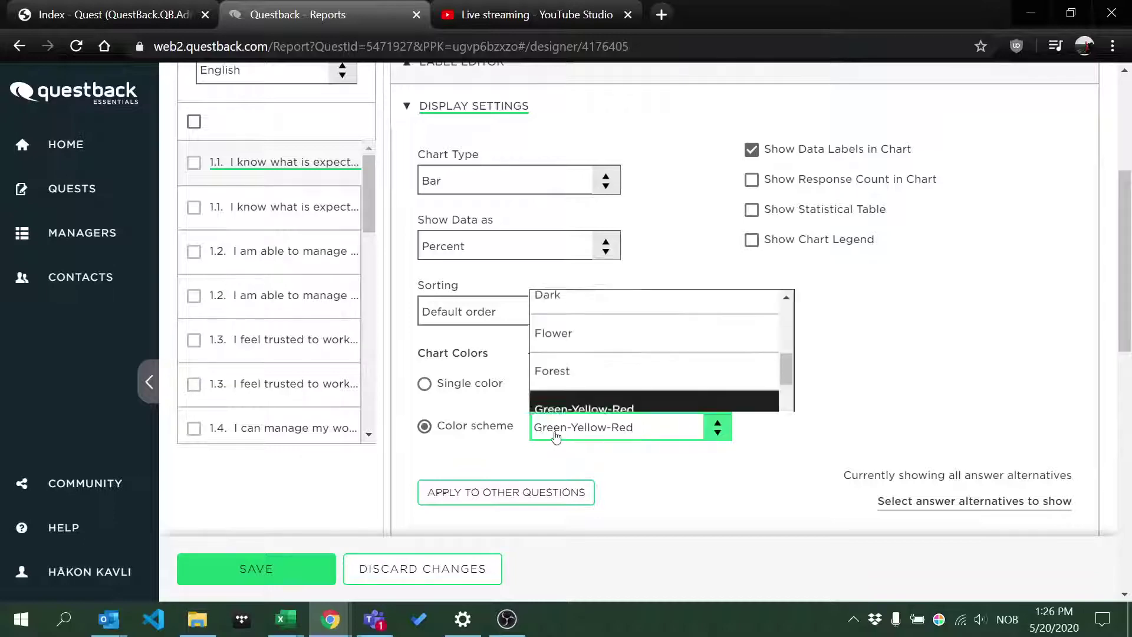
{"action": "scroll", "coordinate": [702, 452], "scroll_direction": "down", "scroll_amount": 10}
{"action": "scroll", "coordinate": [804, 455], "scroll_direction": "up", "scroll_amount": 3}
{"action": "scroll", "coordinate": [803, 454], "scroll_direction": "up", "scroll_amount": 6}
{"action": "left_click", "coordinate": [652, 355]}
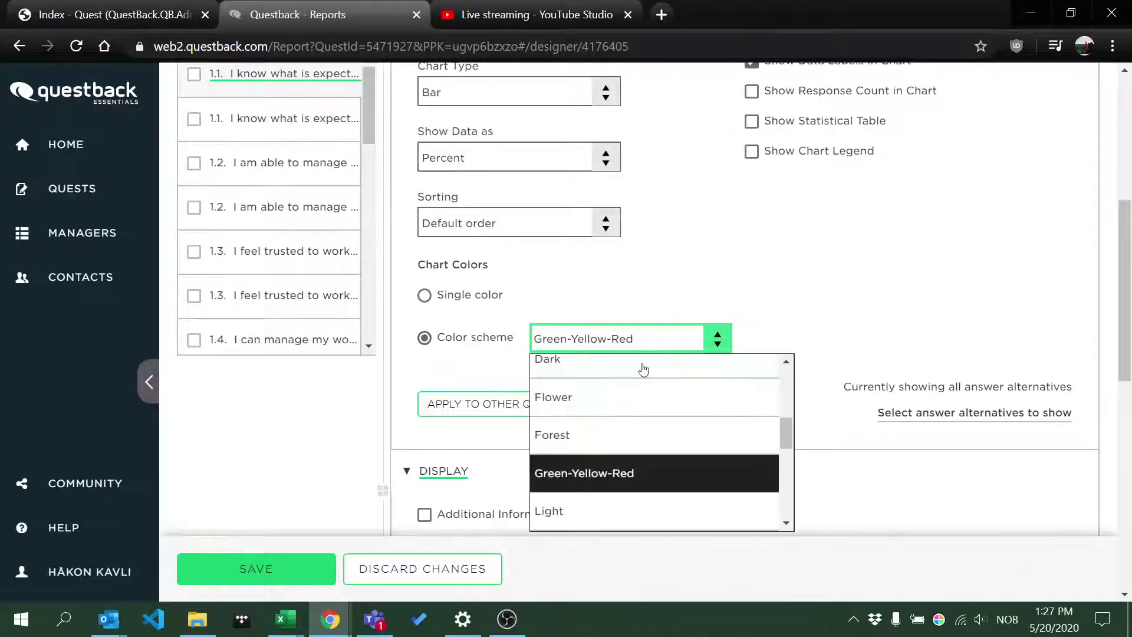
{"action": "scroll", "coordinate": [632, 459], "scroll_direction": "down", "scroll_amount": 5}
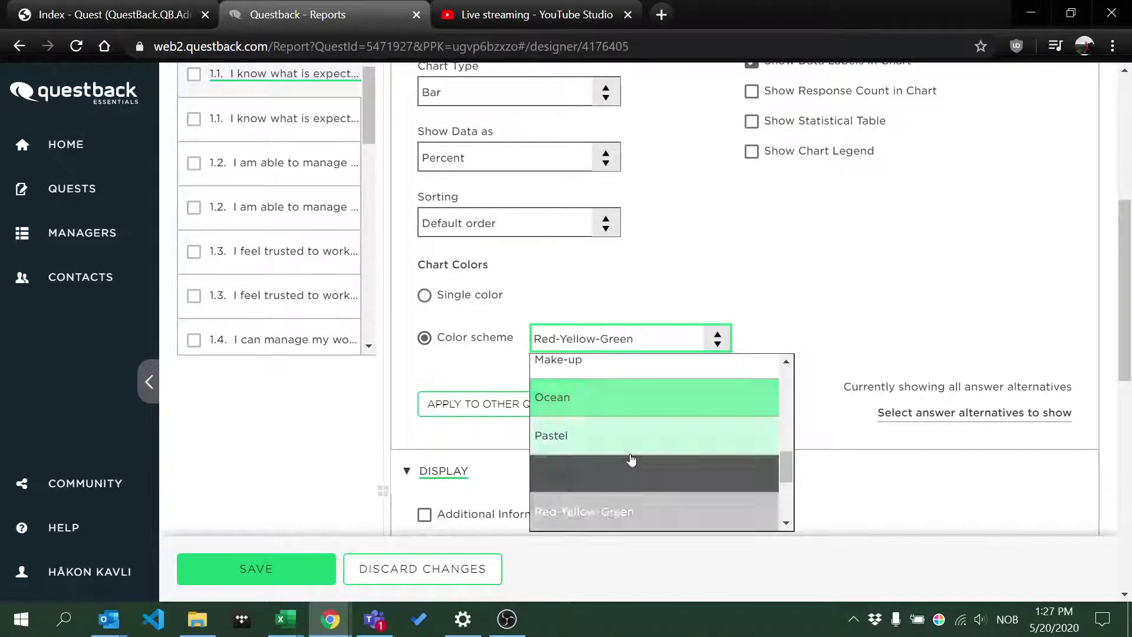
{"action": "left_click", "coordinate": [598, 513]}
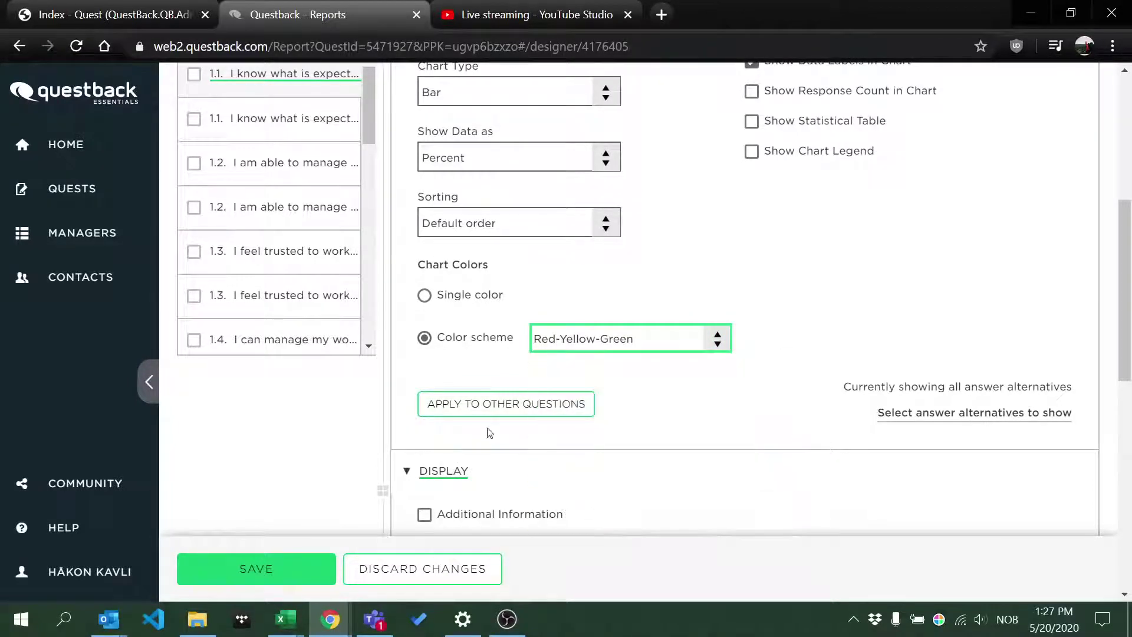
{"action": "left_click", "coordinate": [280, 570]}
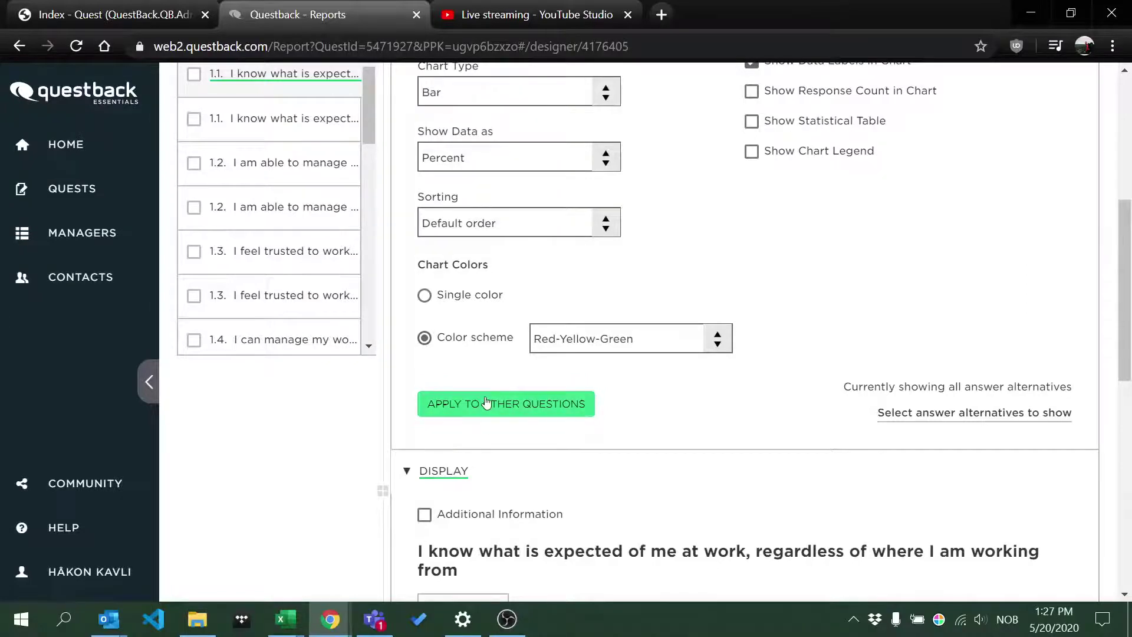
Apply the display settings of statement 1.1 to all other questions in the report.
{"action": "left_click", "coordinate": [480, 399]}
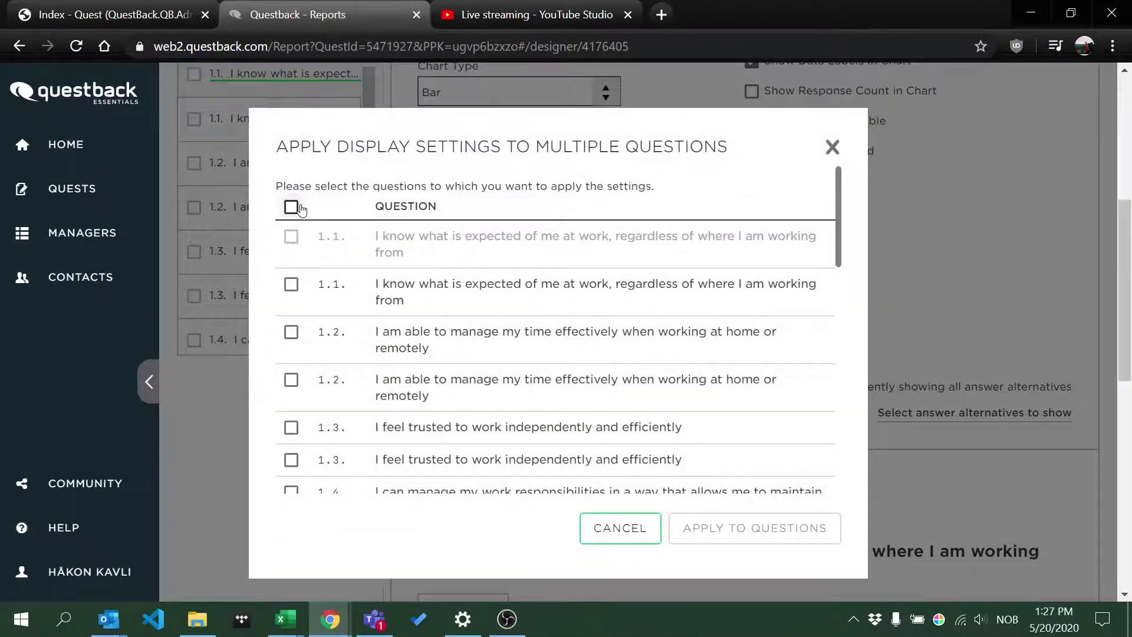
{"action": "left_click", "coordinate": [290, 206]}
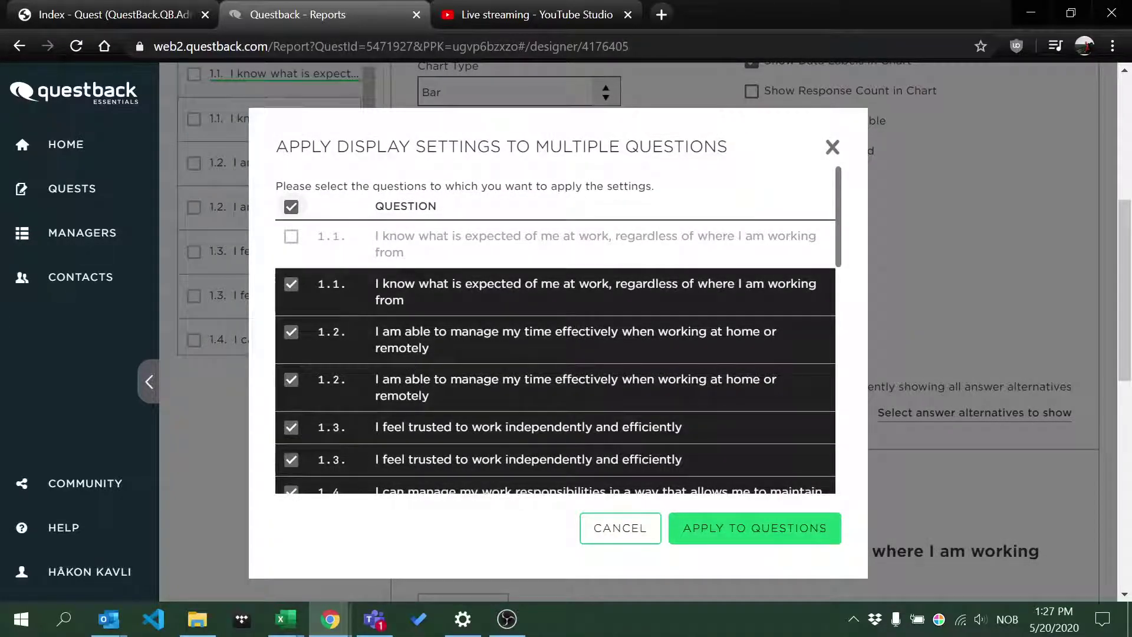
{"action": "scroll", "coordinate": [439, 406], "scroll_direction": "down", "scroll_amount": 3}
{"action": "left_click", "coordinate": [732, 357]}
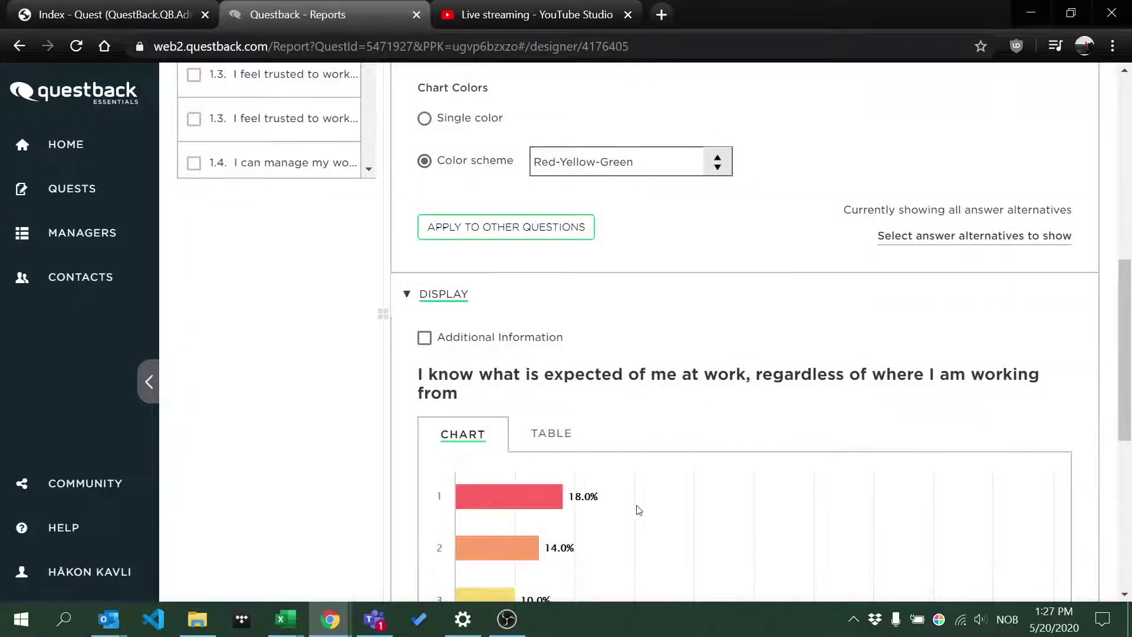
{"action": "scroll", "coordinate": [638, 511], "scroll_direction": "up", "scroll_amount": 5}
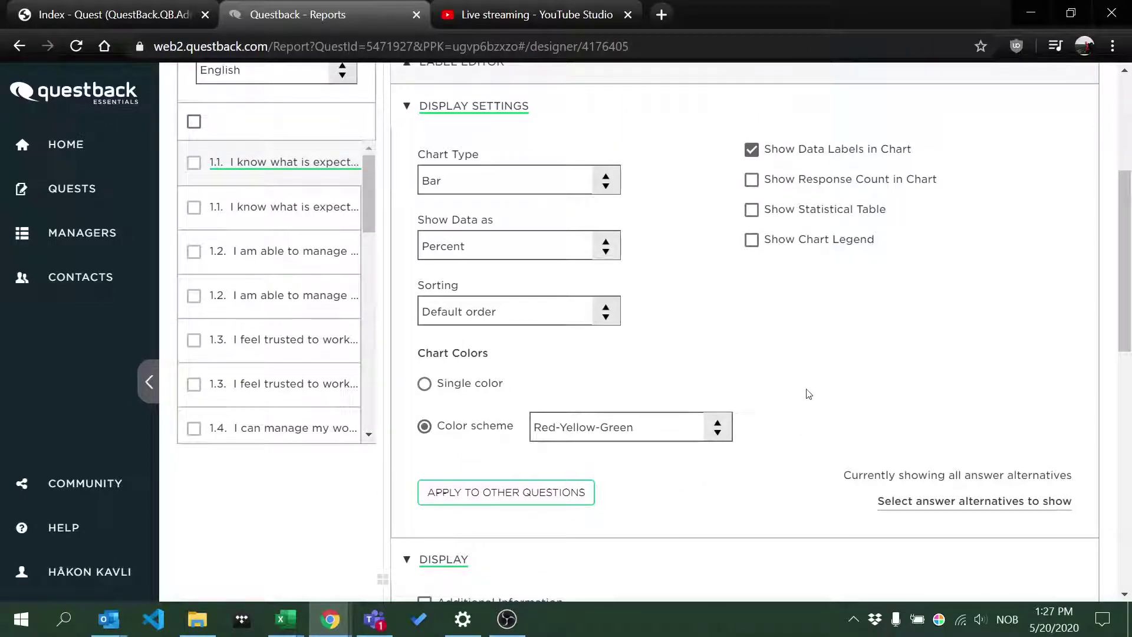
Enable Show Response Count in Chart for the first question 1.1, check its chart, and save the changes.
{"action": "scroll", "coordinate": [816, 401], "scroll_direction": "down", "scroll_amount": 10}
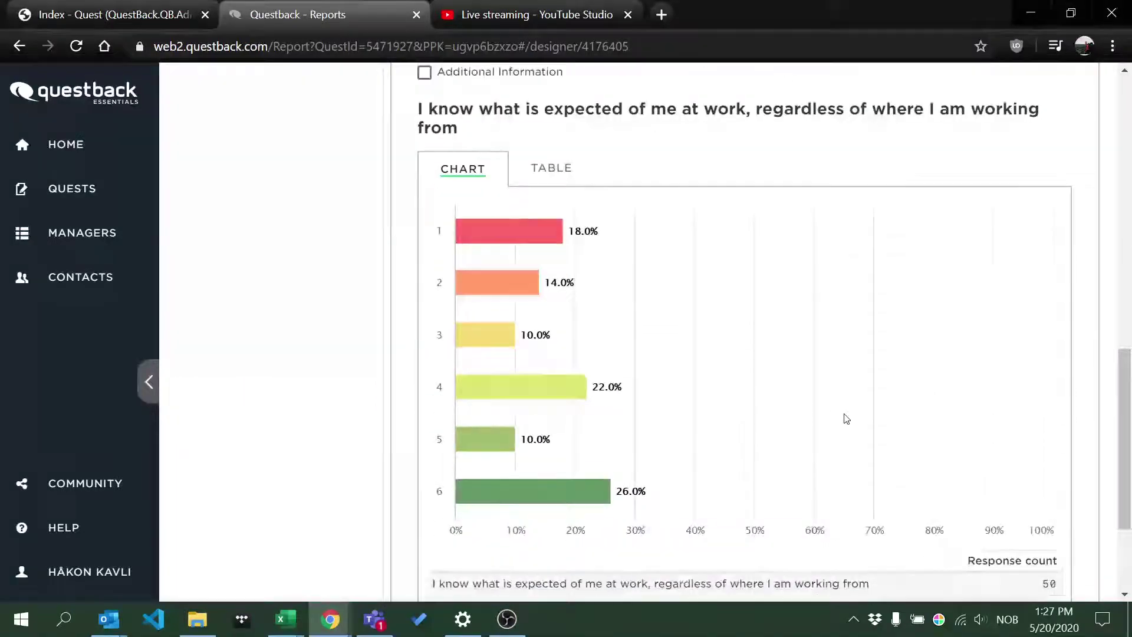
{"action": "scroll", "coordinate": [847, 418], "scroll_direction": "up", "scroll_amount": 10}
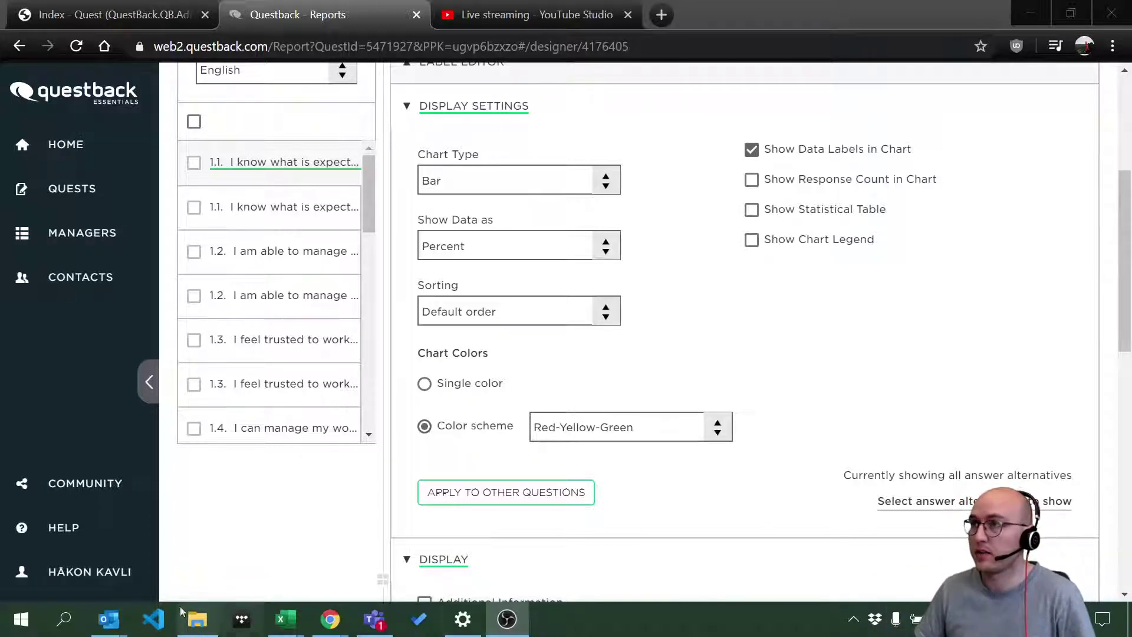
{"action": "left_click", "coordinate": [756, 182]}
{"action": "left_click", "coordinate": [752, 180]}
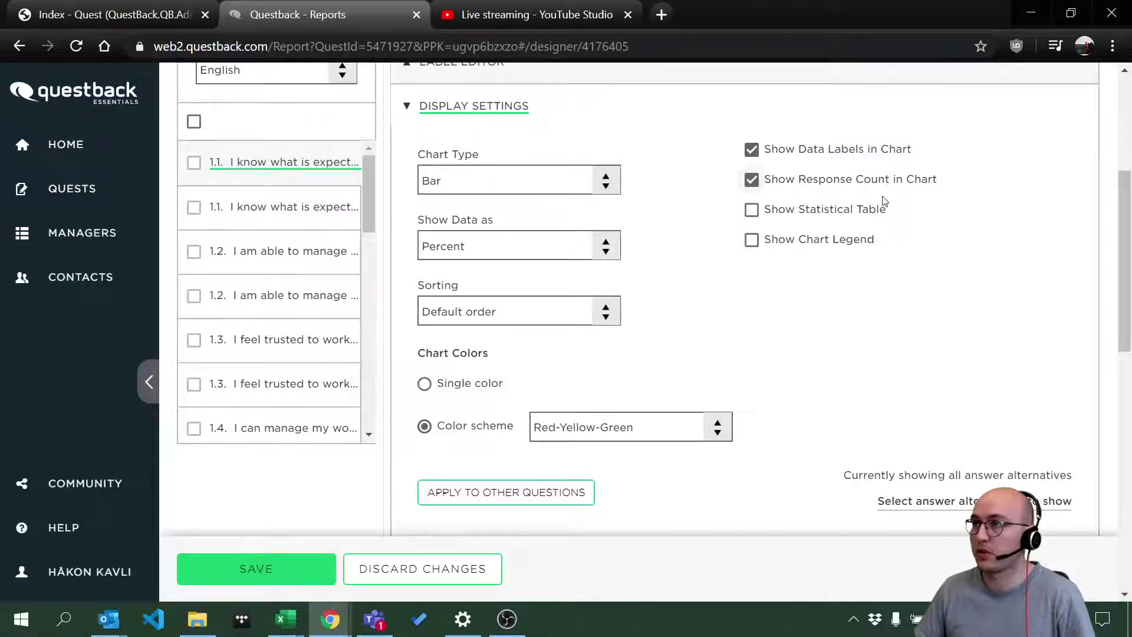
{"action": "scroll", "coordinate": [692, 492], "scroll_direction": "down", "scroll_amount": 12}
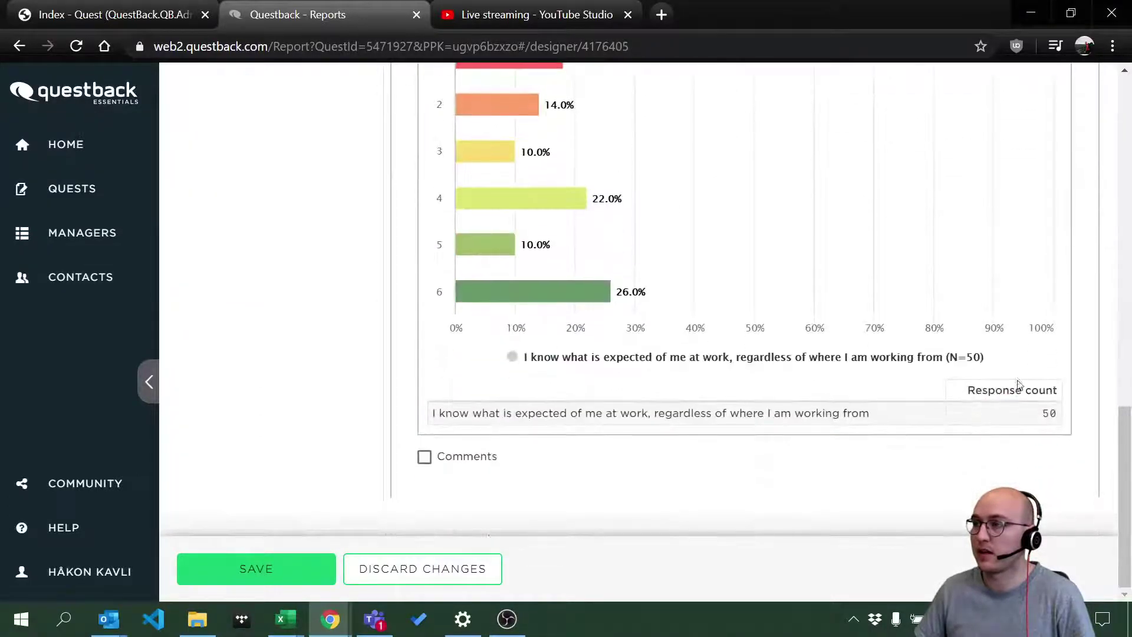
{"action": "scroll", "coordinate": [949, 404], "scroll_direction": "up", "scroll_amount": 3}
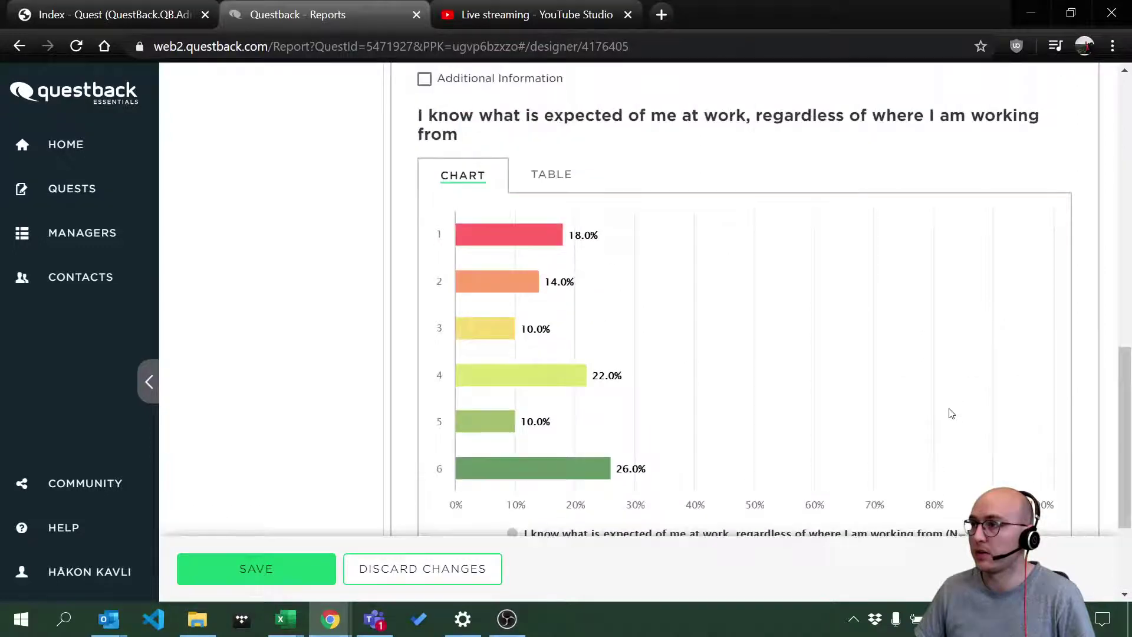
{"action": "scroll", "coordinate": [684, 395], "scroll_direction": "up", "scroll_amount": 3}
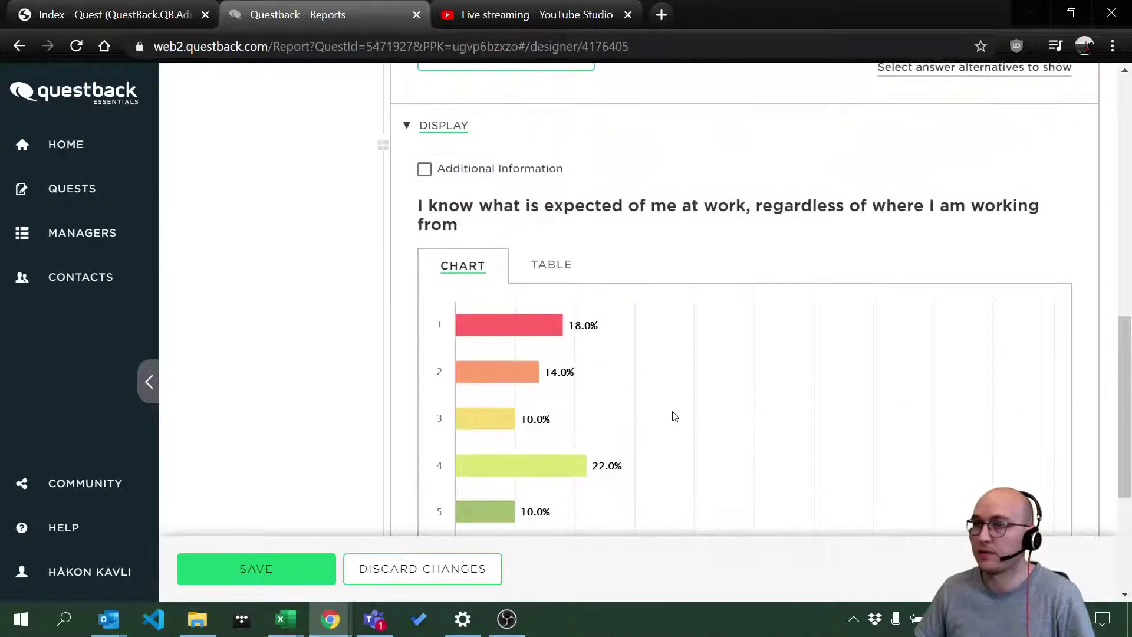
{"action": "left_click", "coordinate": [248, 569]}
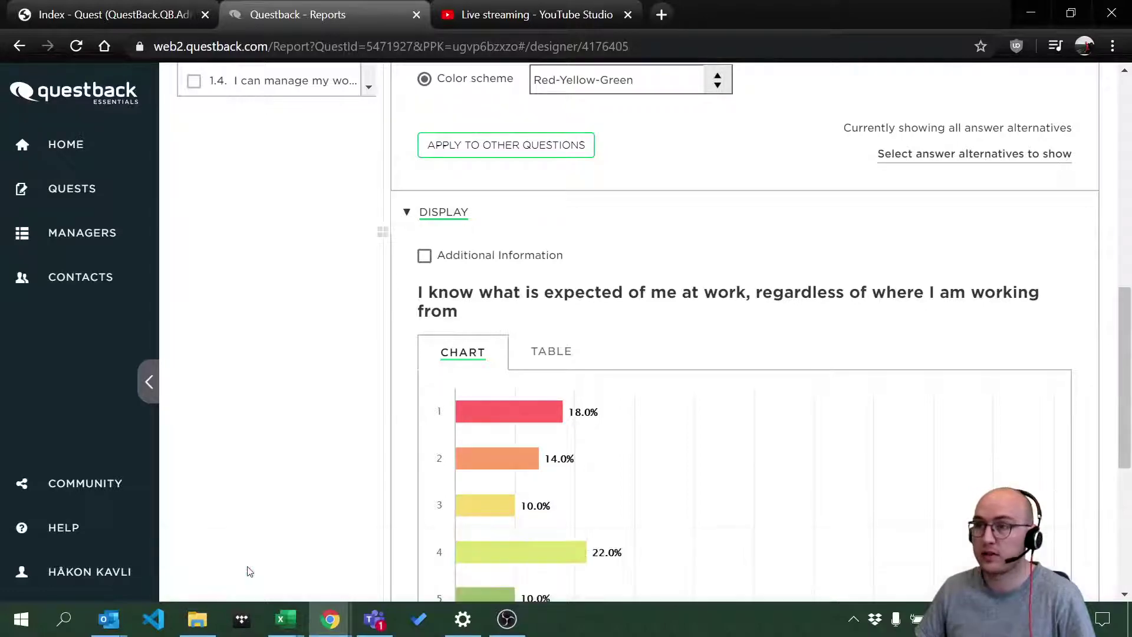
Apply the display settings of the first question 1.1 to all other questions in the report.
{"action": "scroll", "coordinate": [720, 459], "scroll_direction": "up", "scroll_amount": 8}
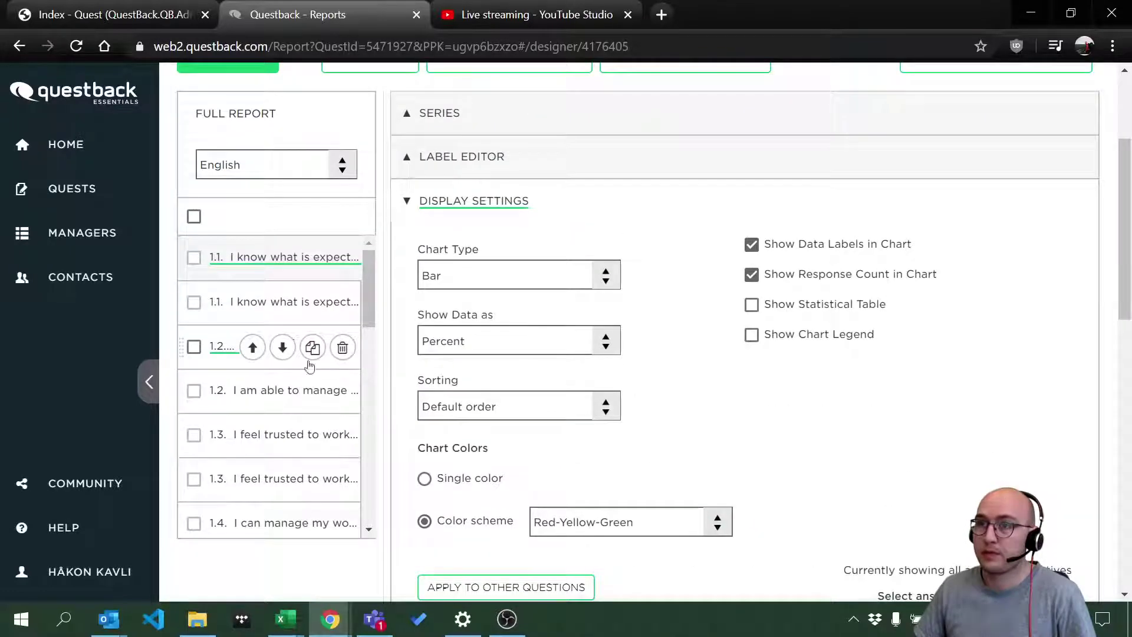
{"action": "scroll", "coordinate": [513, 465], "scroll_direction": "down", "scroll_amount": 3}
{"action": "left_click", "coordinate": [484, 416]}
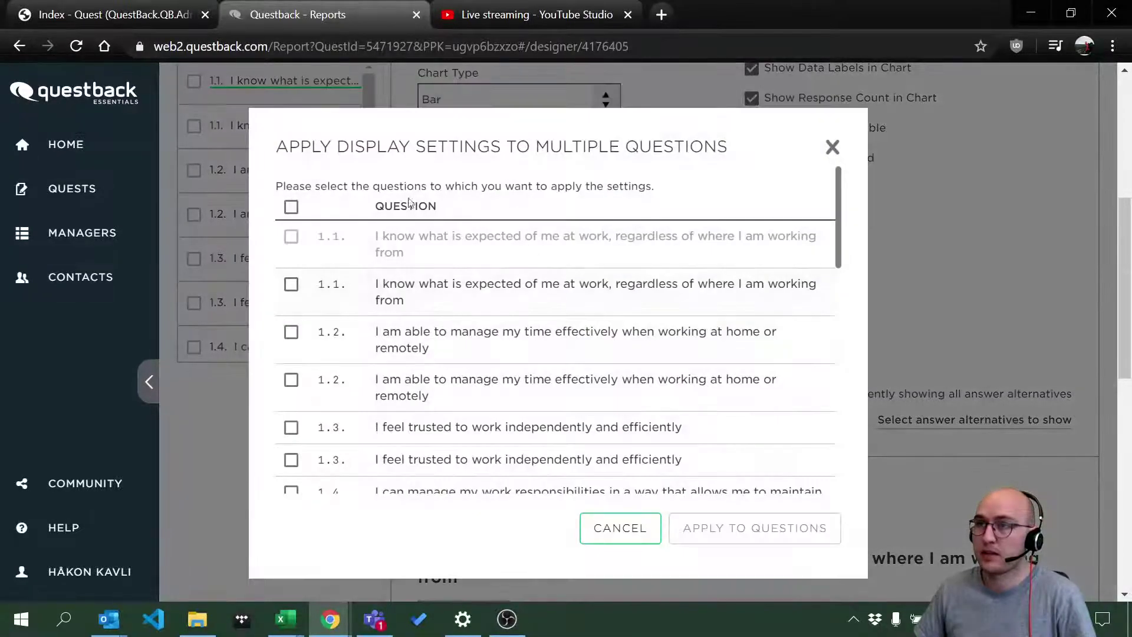
{"action": "left_click", "coordinate": [291, 206]}
{"action": "left_click", "coordinate": [747, 519]}
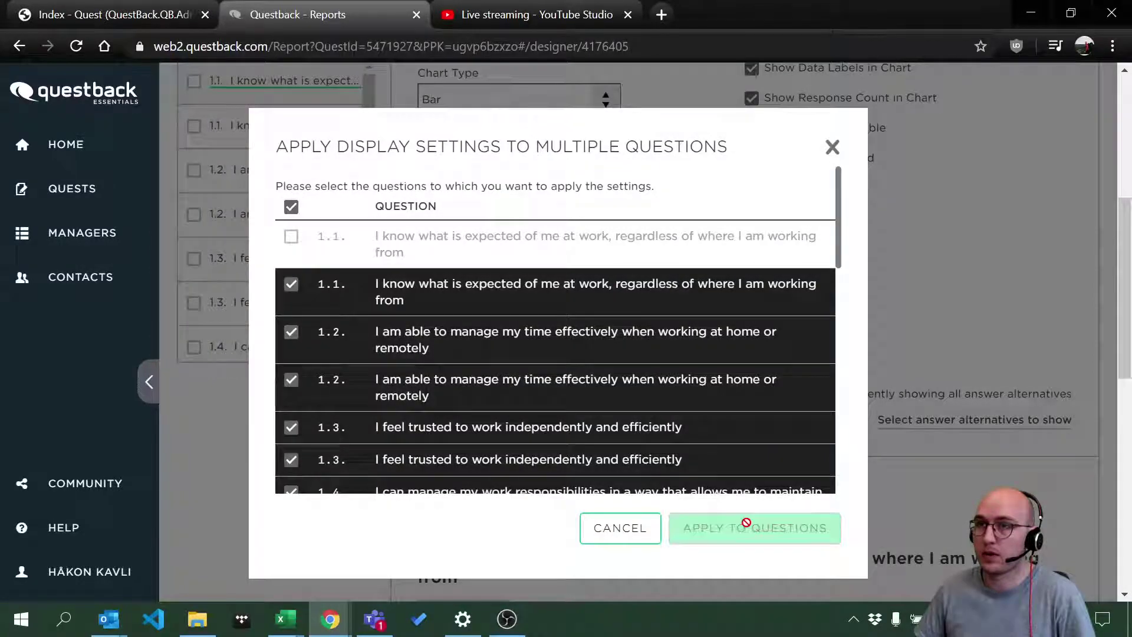
Show the data of the second question 1.1 as Average and check the resulting chart.
{"action": "scroll", "coordinate": [468, 360], "scroll_direction": "up", "scroll_amount": 2}
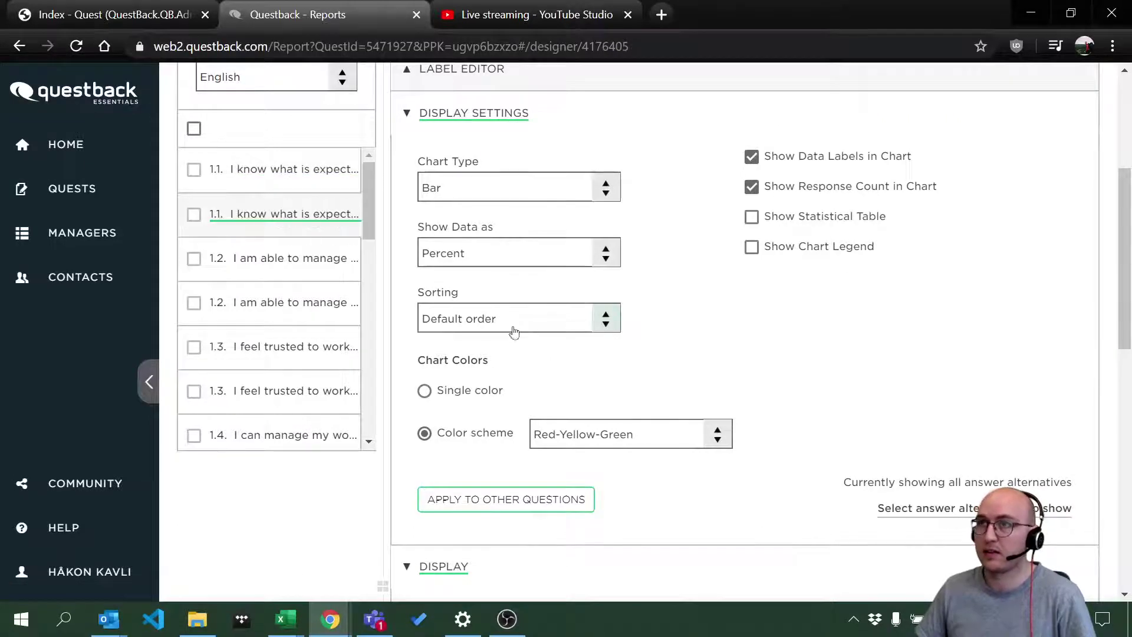
{"action": "scroll", "coordinate": [700, 416], "scroll_direction": "down", "scroll_amount": 3}
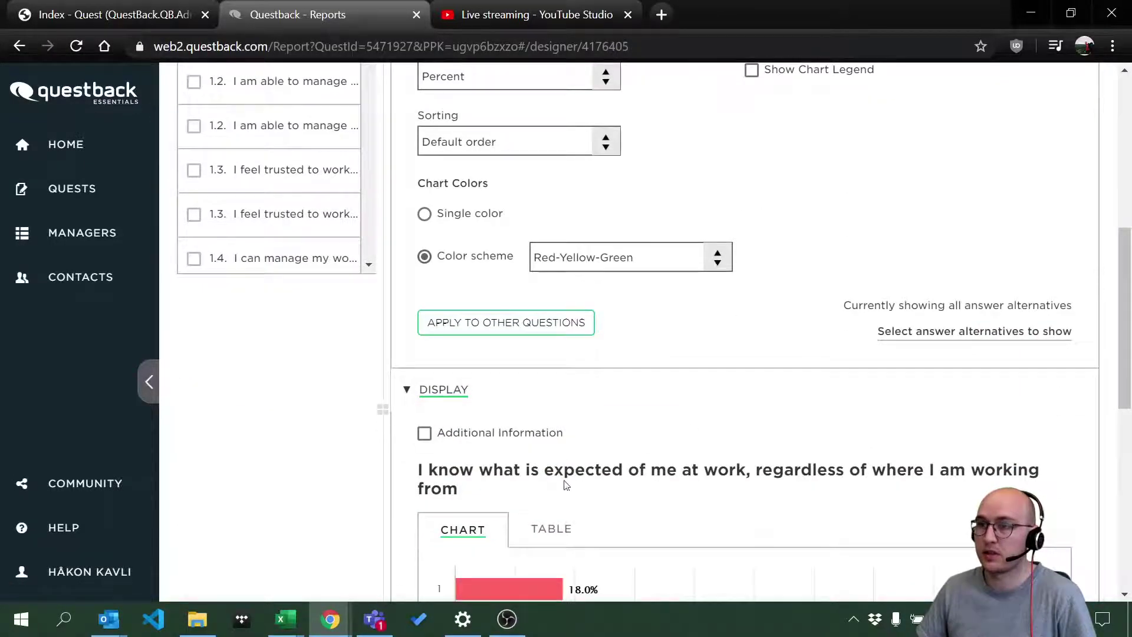
{"action": "scroll", "coordinate": [686, 484], "scroll_direction": "down", "scroll_amount": 6}
{"action": "scroll", "coordinate": [683, 480], "scroll_direction": "up", "scroll_amount": 8}
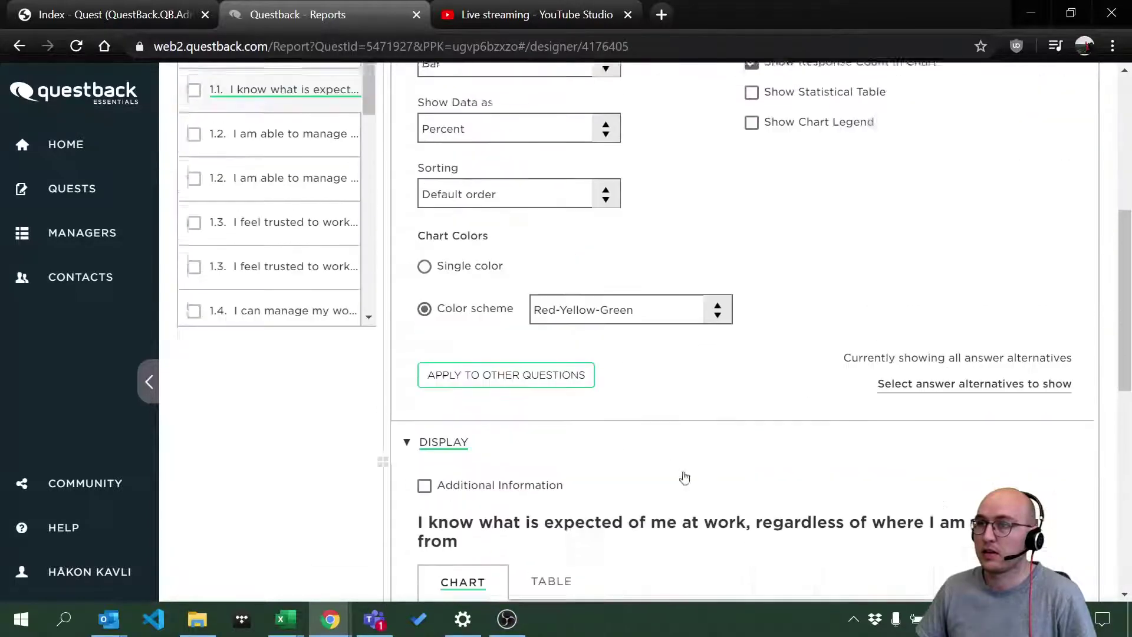
{"action": "scroll", "coordinate": [651, 488], "scroll_direction": "down", "scroll_amount": 3}
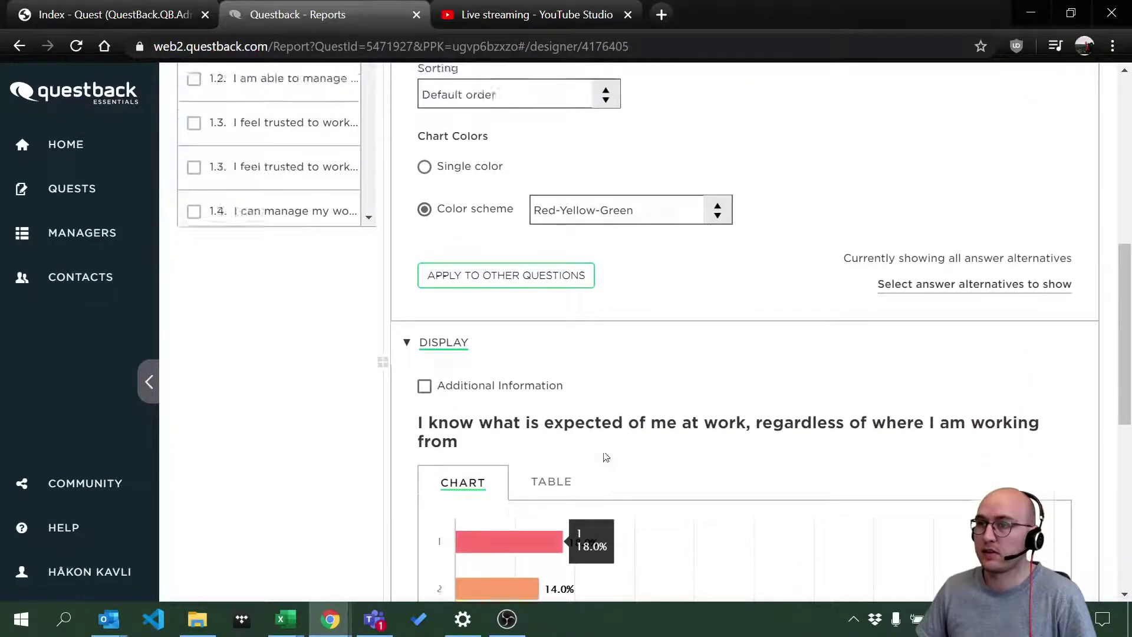
{"action": "scroll", "coordinate": [587, 446], "scroll_direction": "up", "scroll_amount": 4}
{"action": "scroll", "coordinate": [567, 435], "scroll_direction": "up", "scroll_amount": 3}
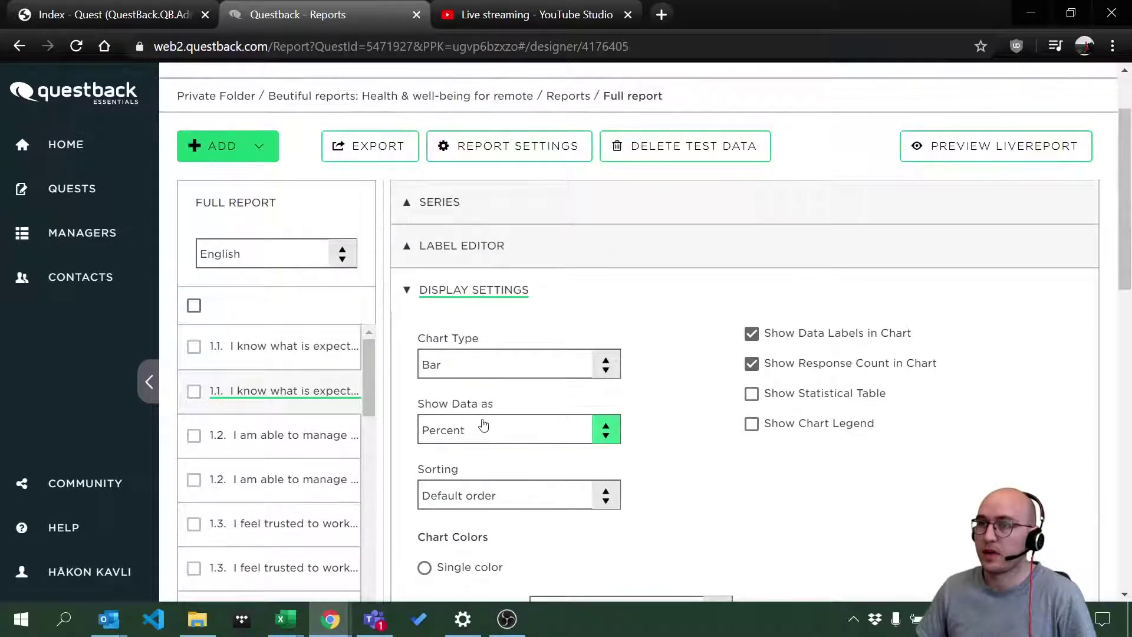
{"action": "left_click", "coordinate": [483, 425]}
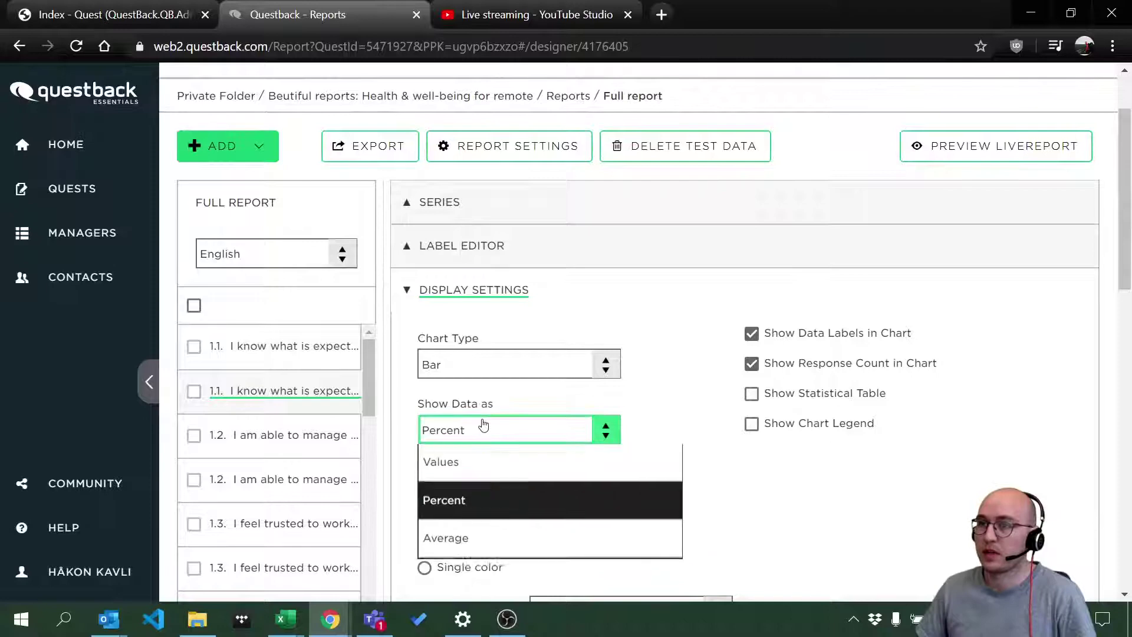
{"action": "left_click", "coordinate": [486, 537]}
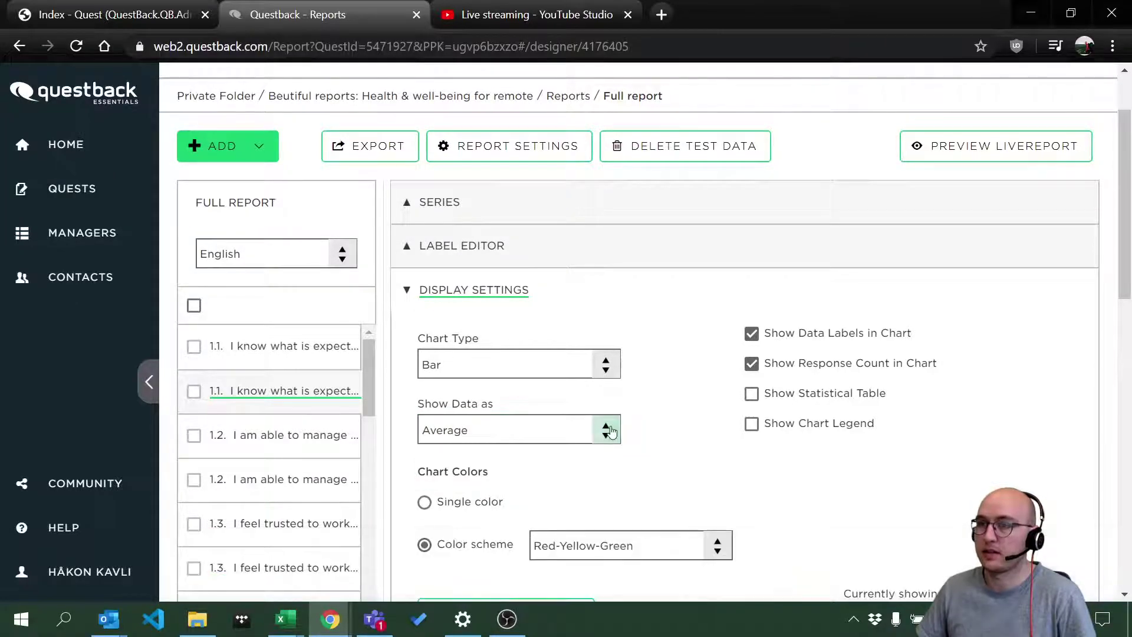
{"action": "scroll", "coordinate": [616, 431], "scroll_direction": "down", "scroll_amount": 3}
{"action": "scroll", "coordinate": [616, 431], "scroll_direction": "down", "scroll_amount": 6}
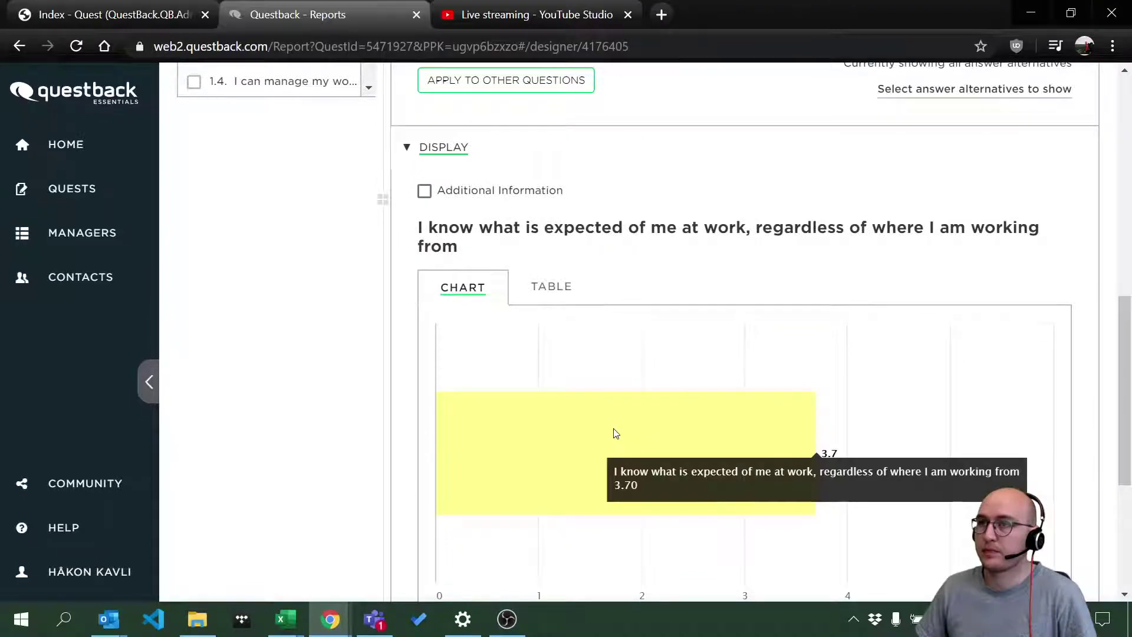
{"action": "scroll", "coordinate": [631, 443], "scroll_direction": "up", "scroll_amount": 4}
{"action": "scroll", "coordinate": [619, 362], "scroll_direction": "up", "scroll_amount": 3}
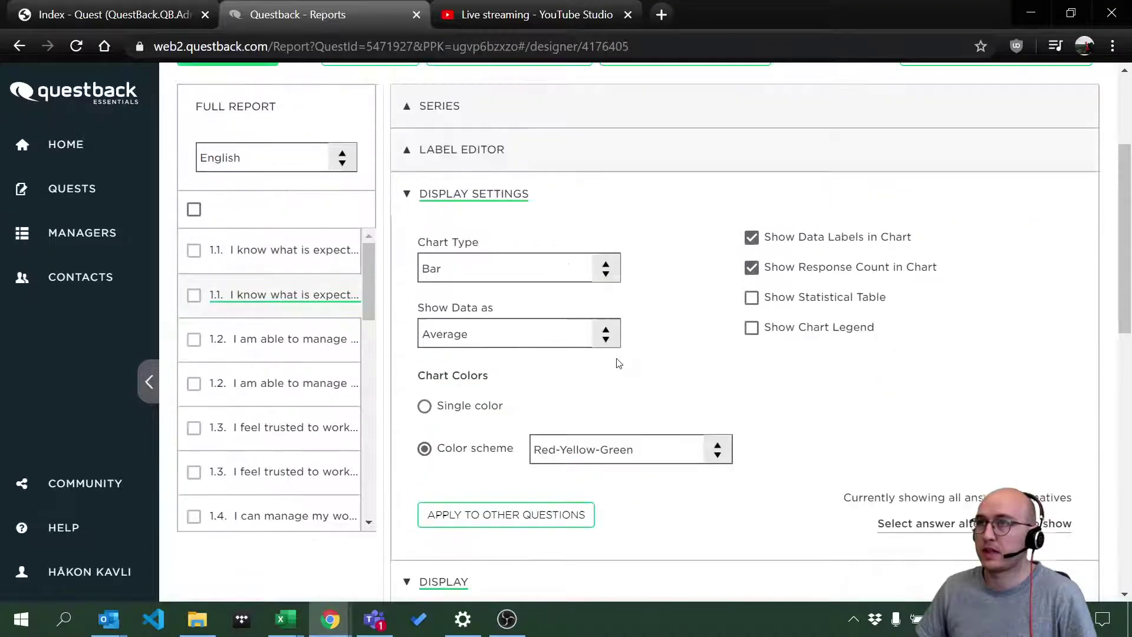
Set the chart type of the second question 1.1 to Gauge and save the changes.
{"action": "left_click", "coordinate": [529, 276]}
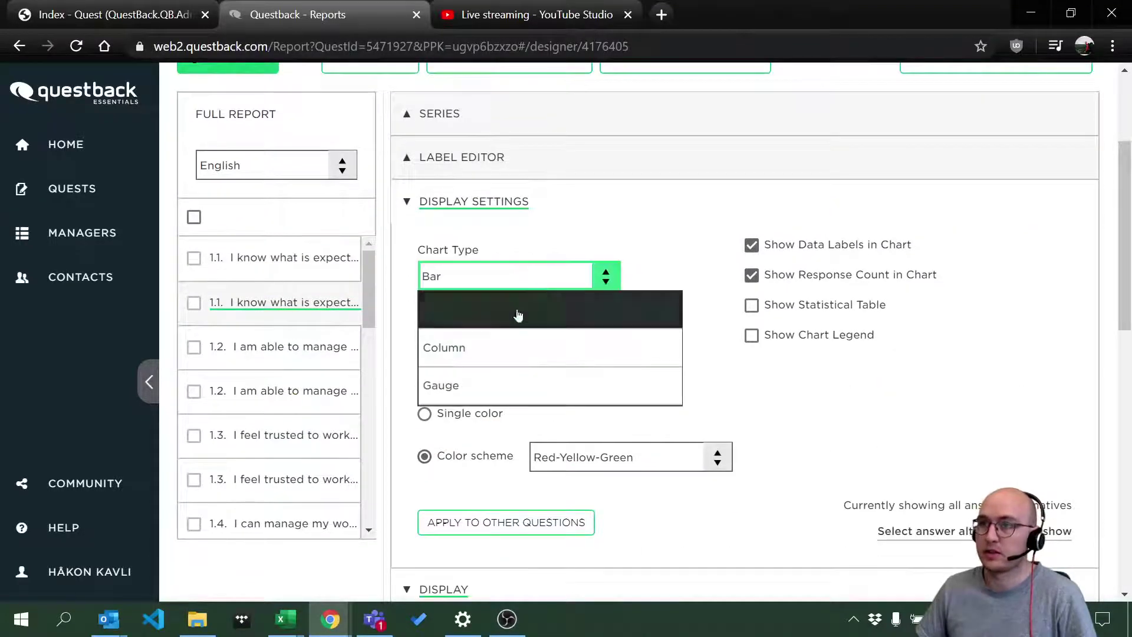
{"action": "left_click", "coordinate": [483, 385]}
{"action": "scroll", "coordinate": [485, 384], "scroll_direction": "down", "scroll_amount": 9}
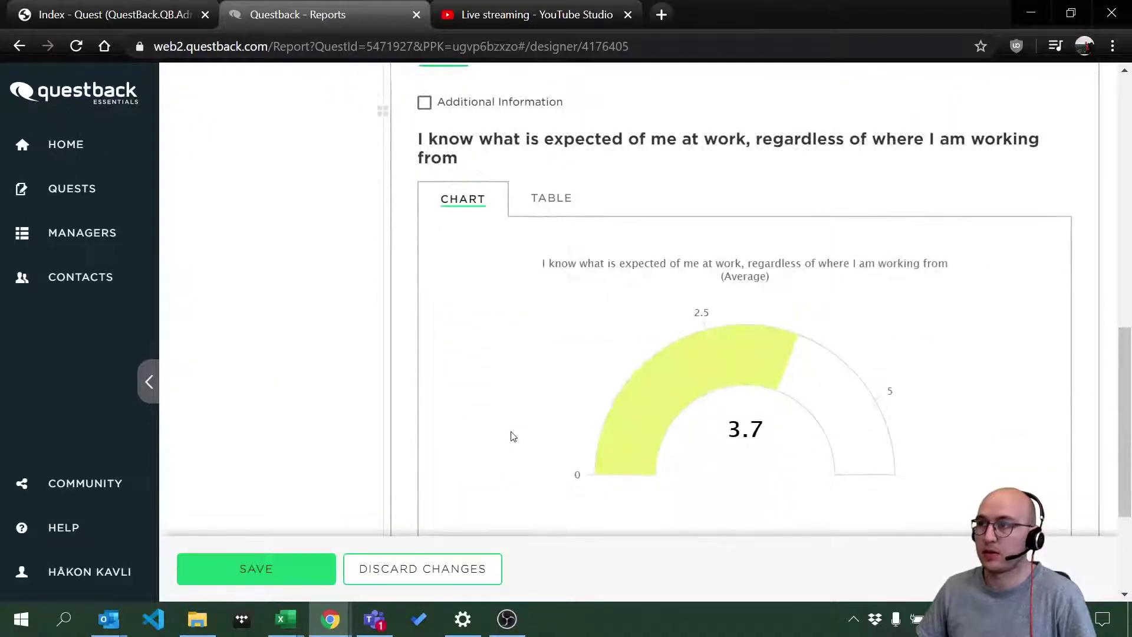
{"action": "scroll", "coordinate": [791, 390], "scroll_direction": "down", "scroll_amount": 3}
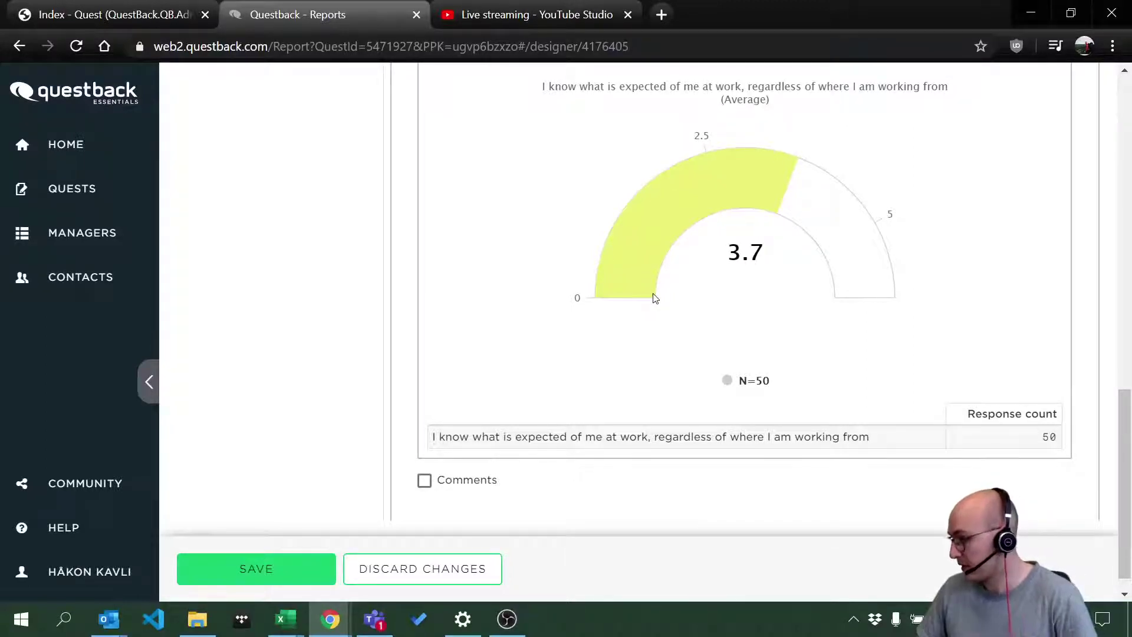
{"action": "scroll", "coordinate": [652, 298], "scroll_direction": "up", "scroll_amount": 6}
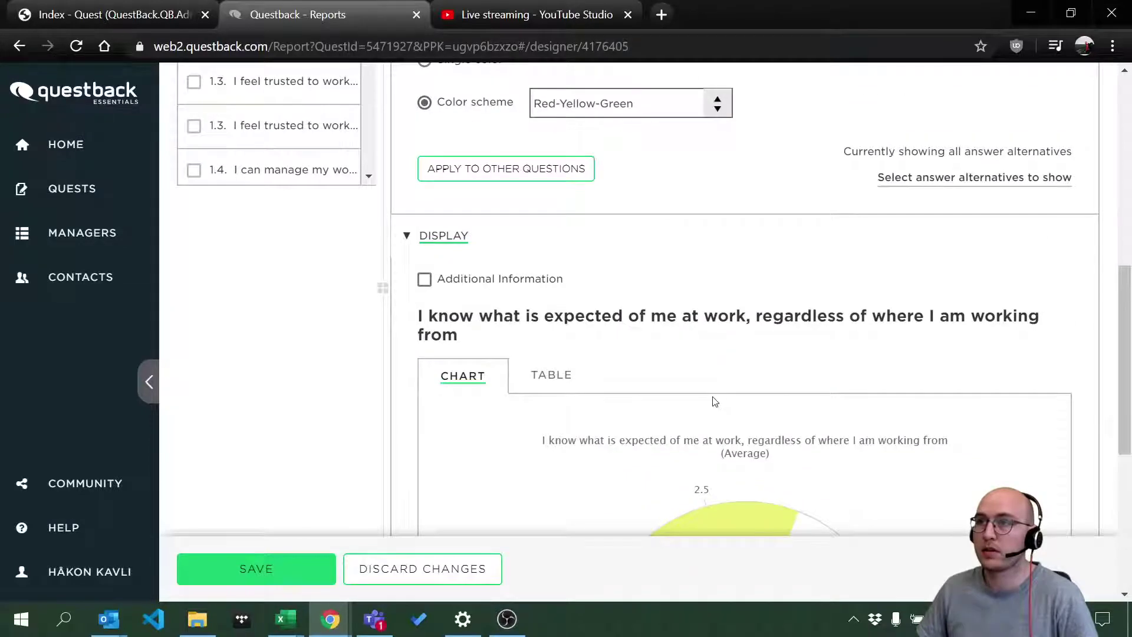
{"action": "left_click", "coordinate": [297, 569]}
Copy the question's heading text above the gauge chart and enable Additional Information for it.
{"action": "scroll", "coordinate": [664, 498], "scroll_direction": "up", "scroll_amount": 6}
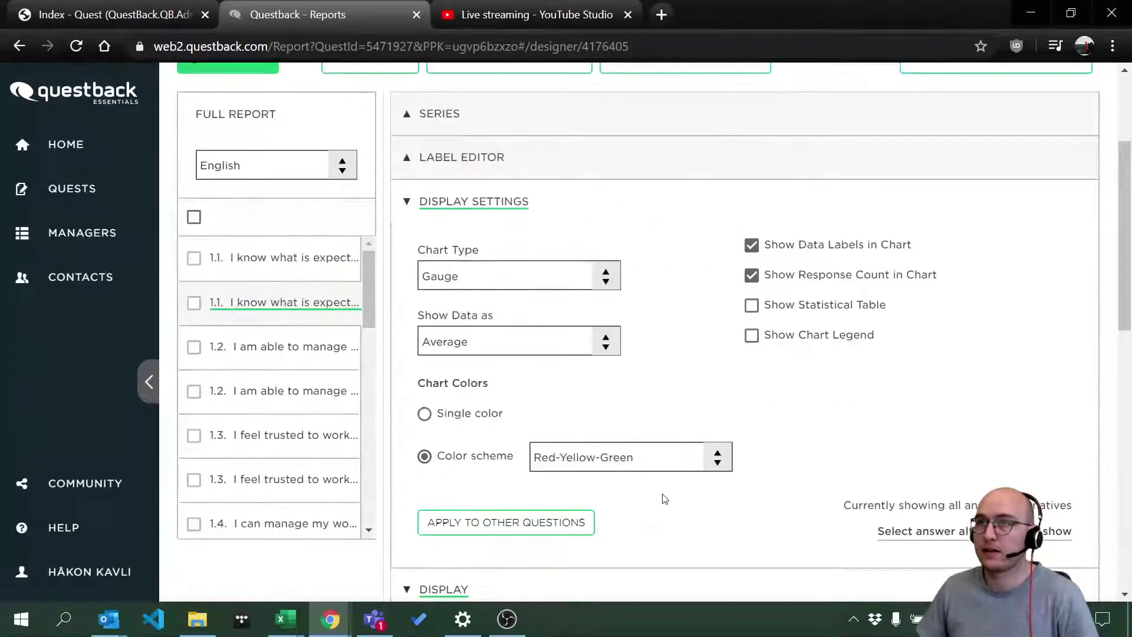
{"action": "scroll", "coordinate": [569, 394], "scroll_direction": "down", "scroll_amount": 5}
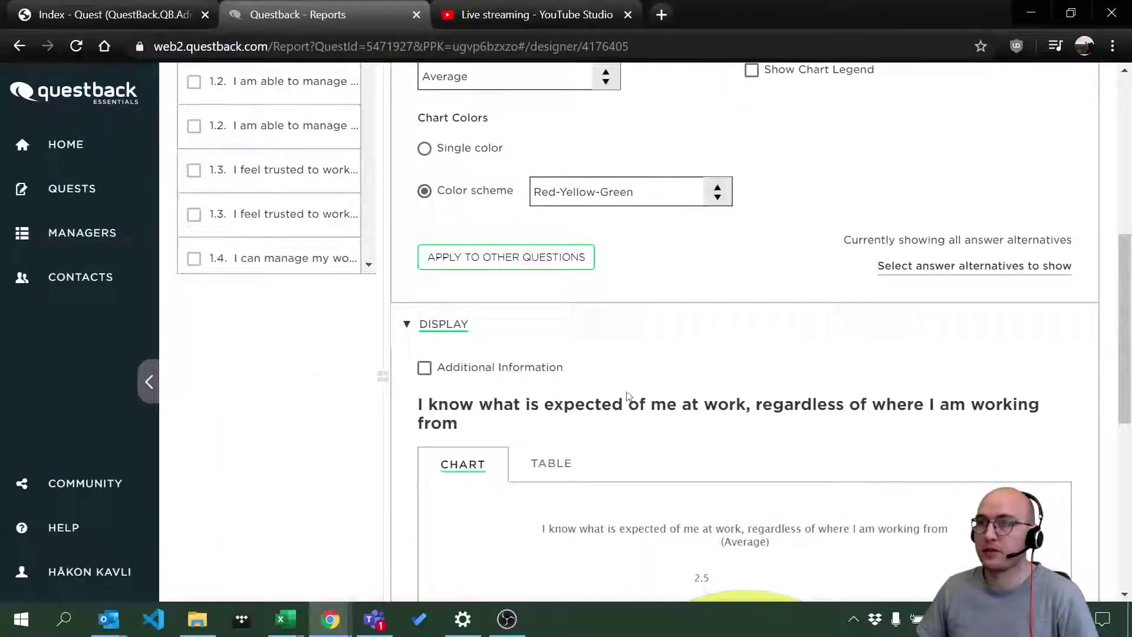
{"action": "left_click_drag", "start_coordinate": [472, 426], "coordinate": [417, 403]}
{"action": "key", "text": "ctrl+c"}
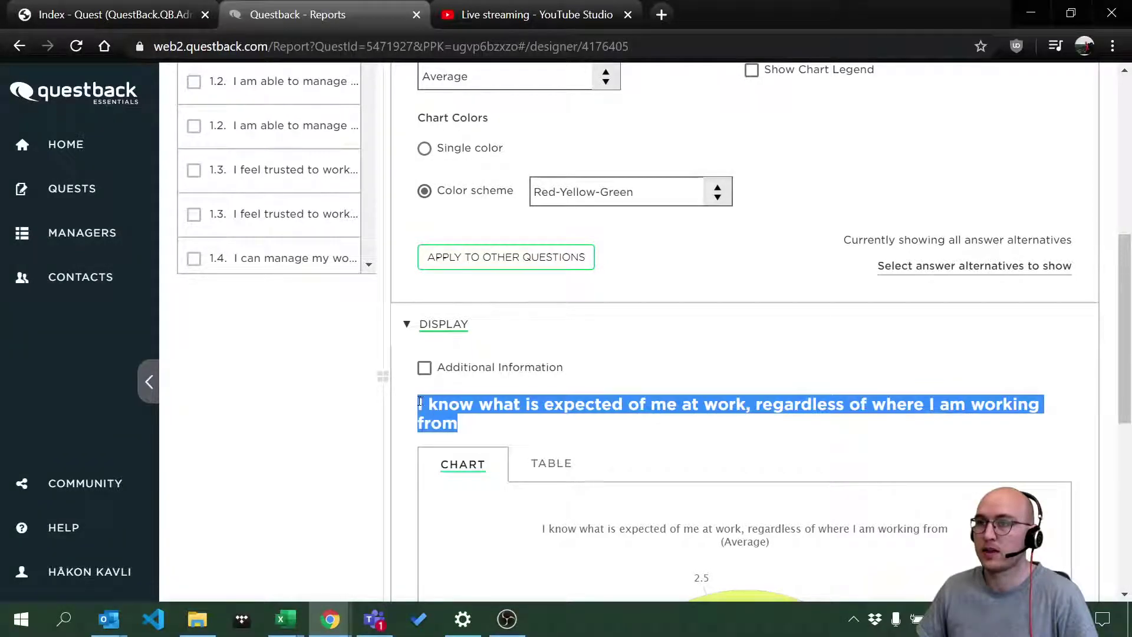
{"action": "left_click", "coordinate": [424, 367]}
{"action": "scroll", "coordinate": [526, 332], "scroll_direction": "down", "scroll_amount": 3}
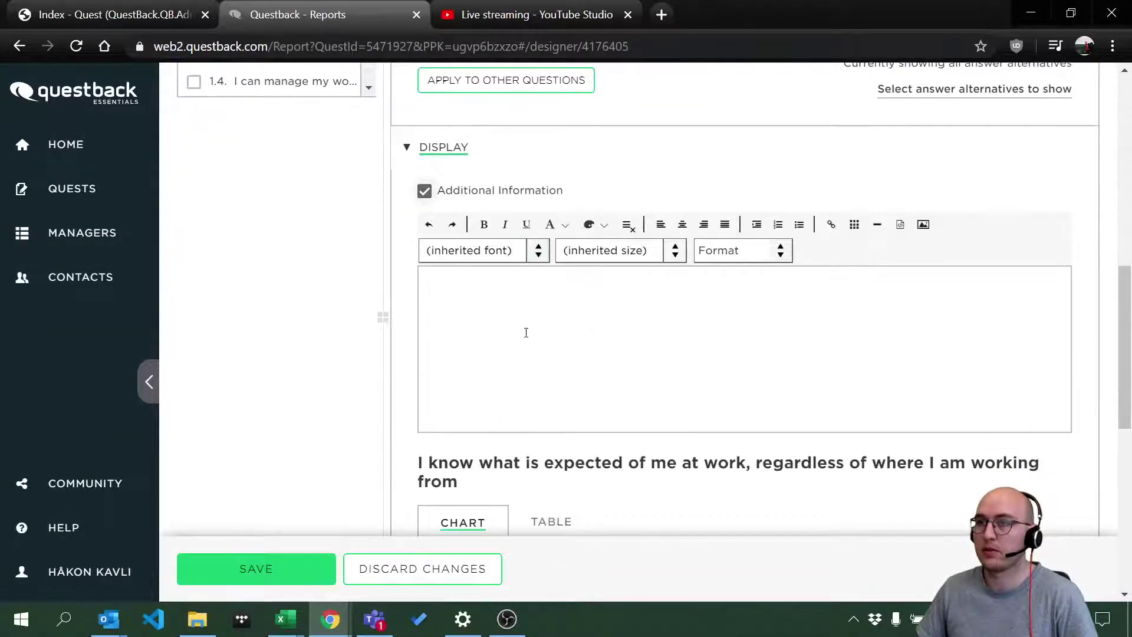
Enter 'Based on the question: "I know what is expected of me at work, regardless of where I am working from"' as additional information and save.
{"action": "type", "text": "Based on"}
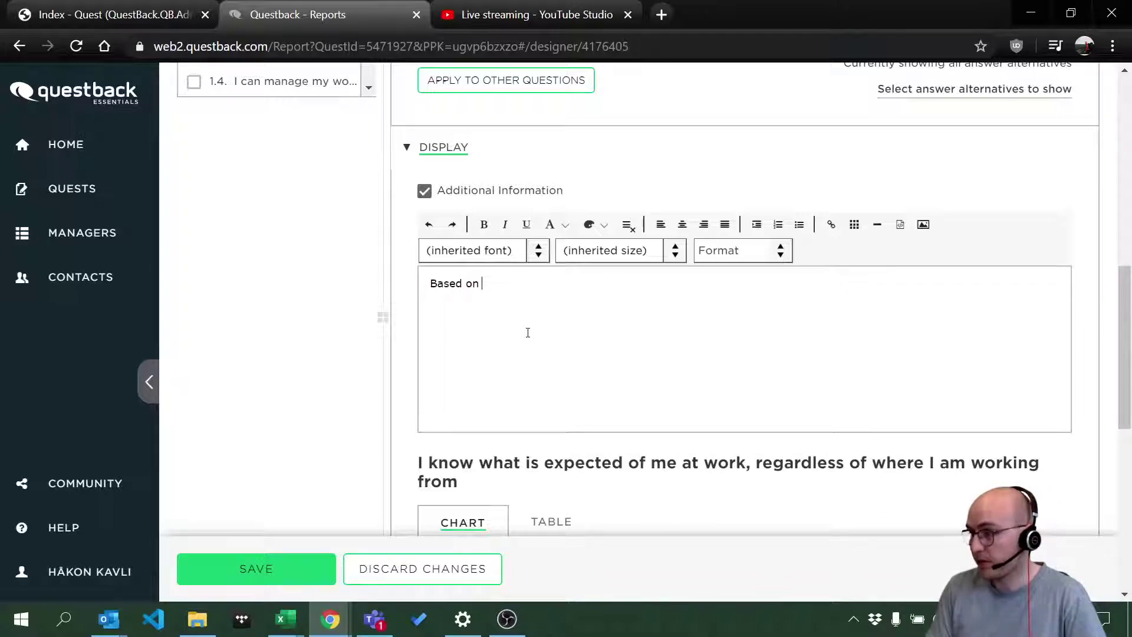
{"action": "type", "text": " the question:"}
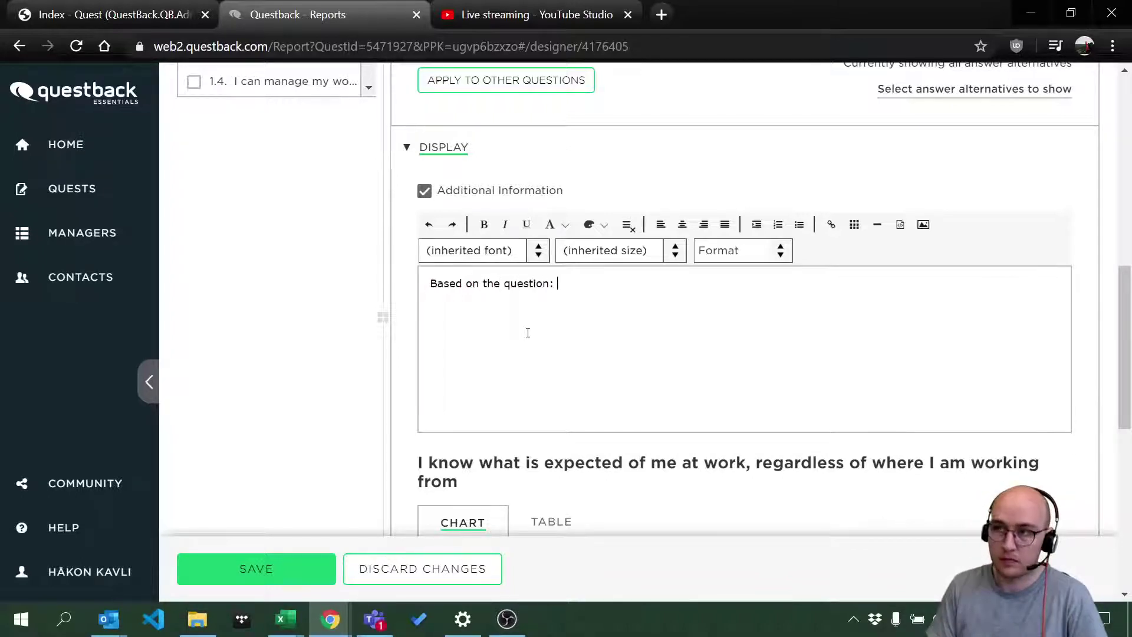
{"action": "key", "text": "ctrl+v"}
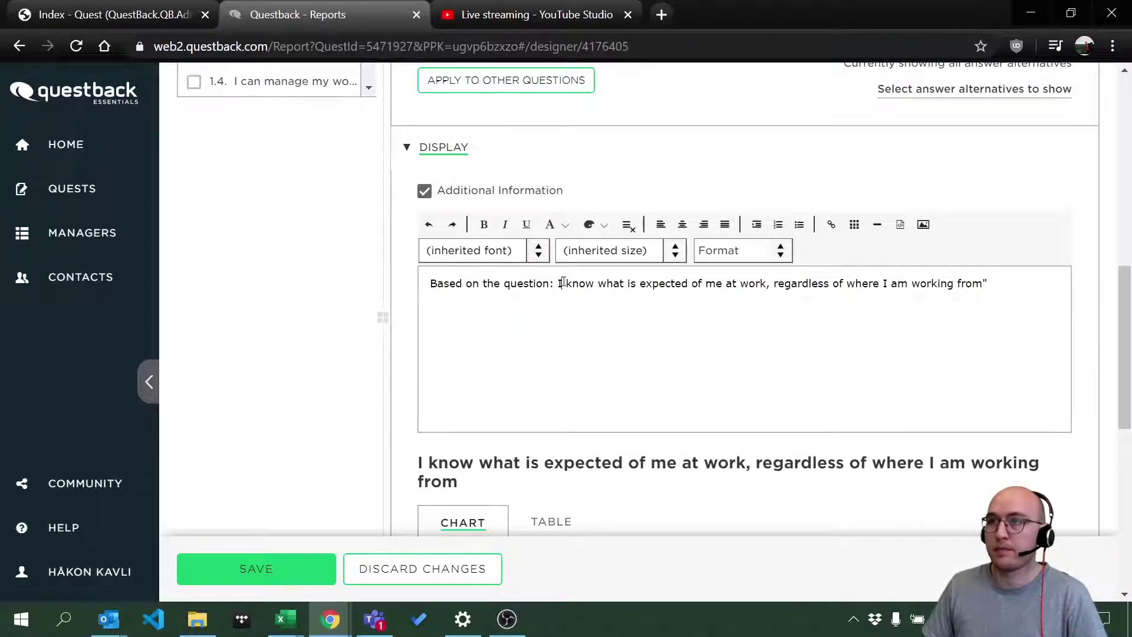
{"action": "type", "text": "\""}
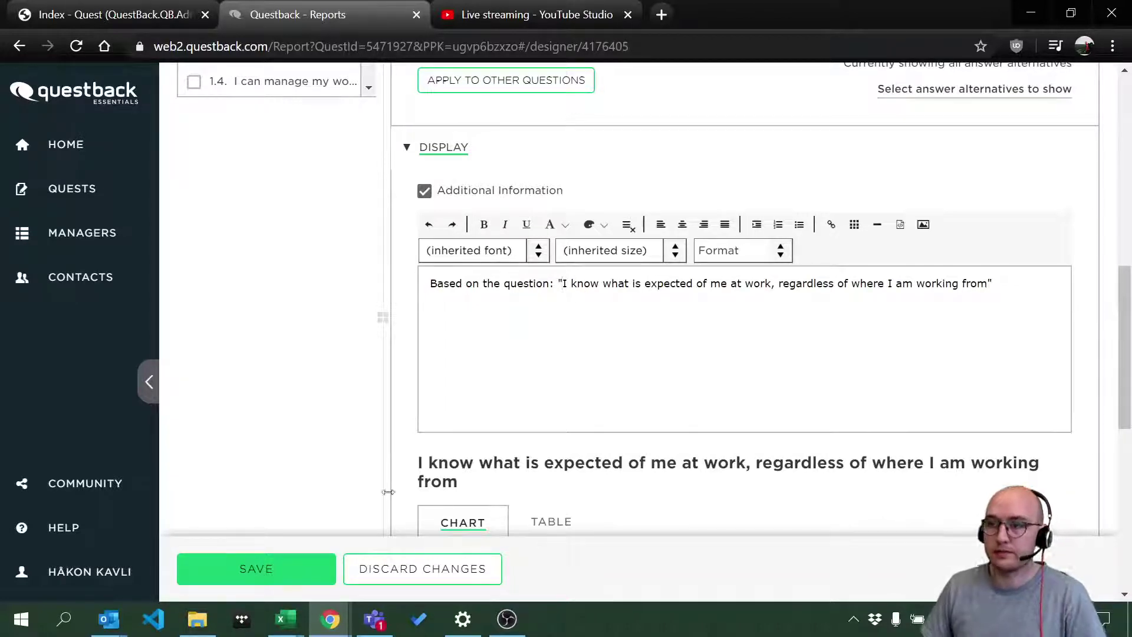
{"action": "left_click", "coordinate": [285, 566]}
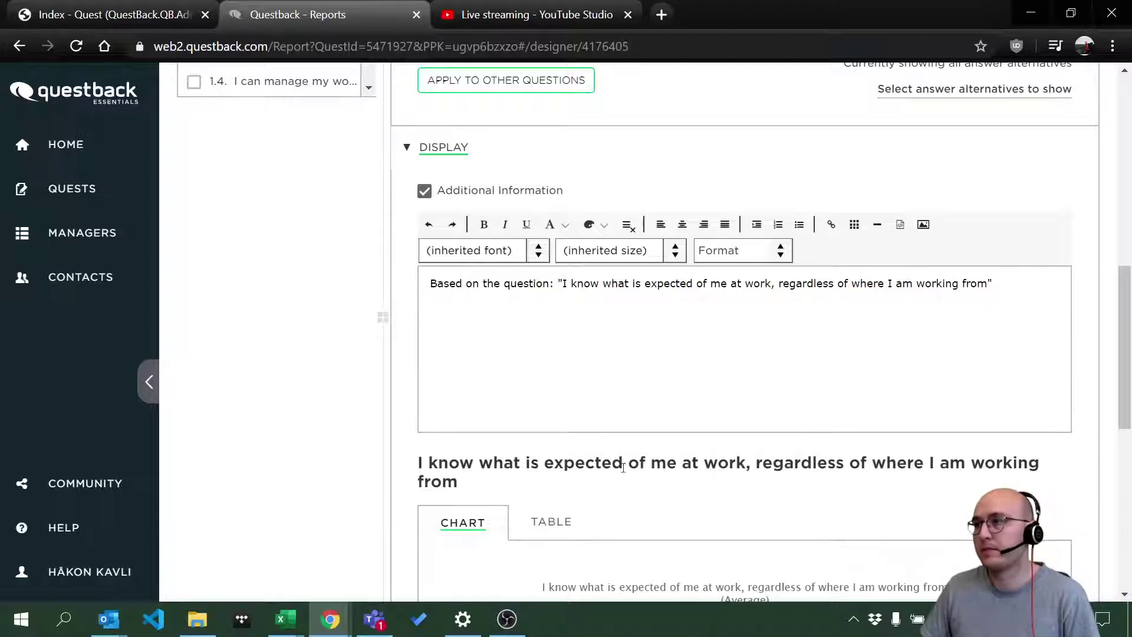
{"action": "scroll", "coordinate": [621, 482], "scroll_direction": "down", "scroll_amount": 1}
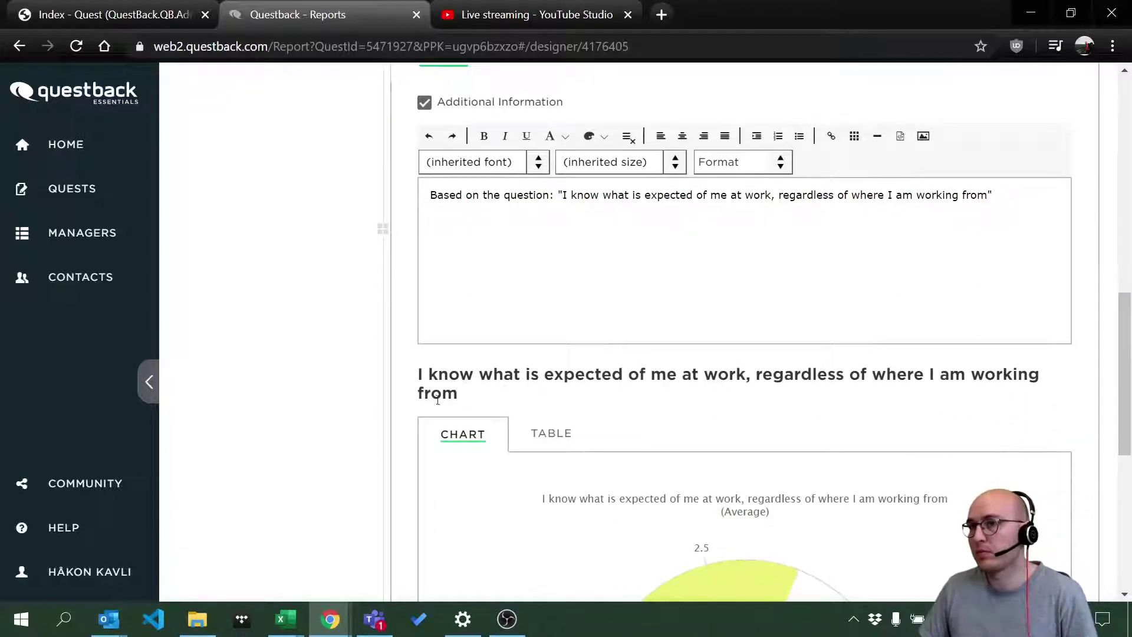
{"action": "scroll", "coordinate": [538, 401], "scroll_direction": "up", "scroll_amount": 3}
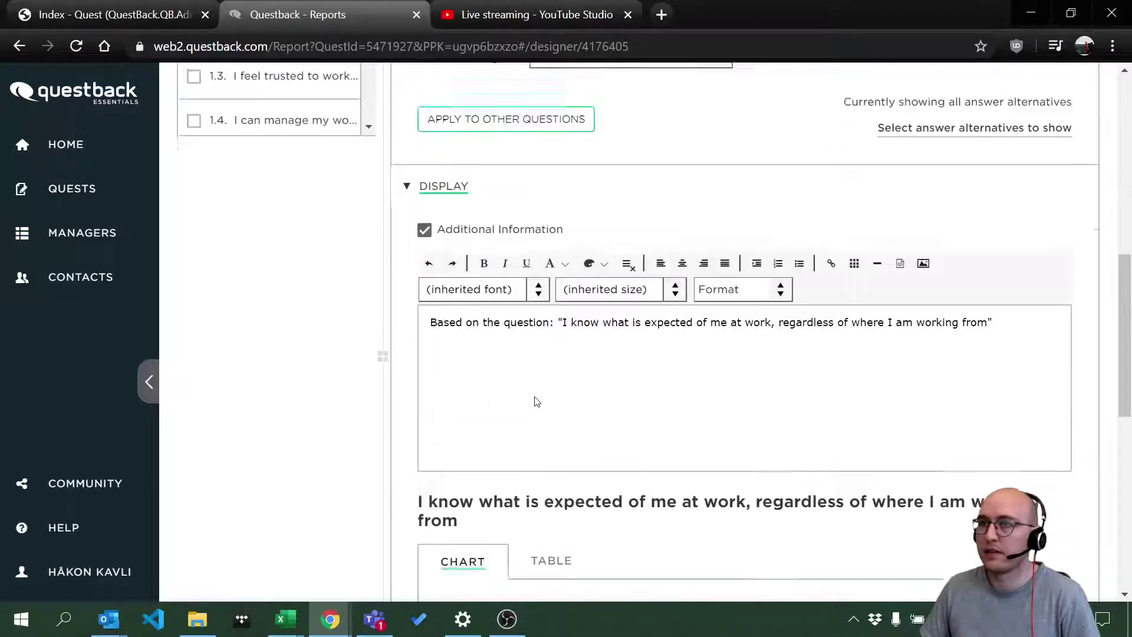
{"action": "scroll", "coordinate": [519, 424], "scroll_direction": "down", "scroll_amount": 3}
{"action": "scroll", "coordinate": [484, 436], "scroll_direction": "up", "scroll_amount": 3}
{"action": "scroll", "coordinate": [460, 348], "scroll_direction": "down", "scroll_amount": 4}
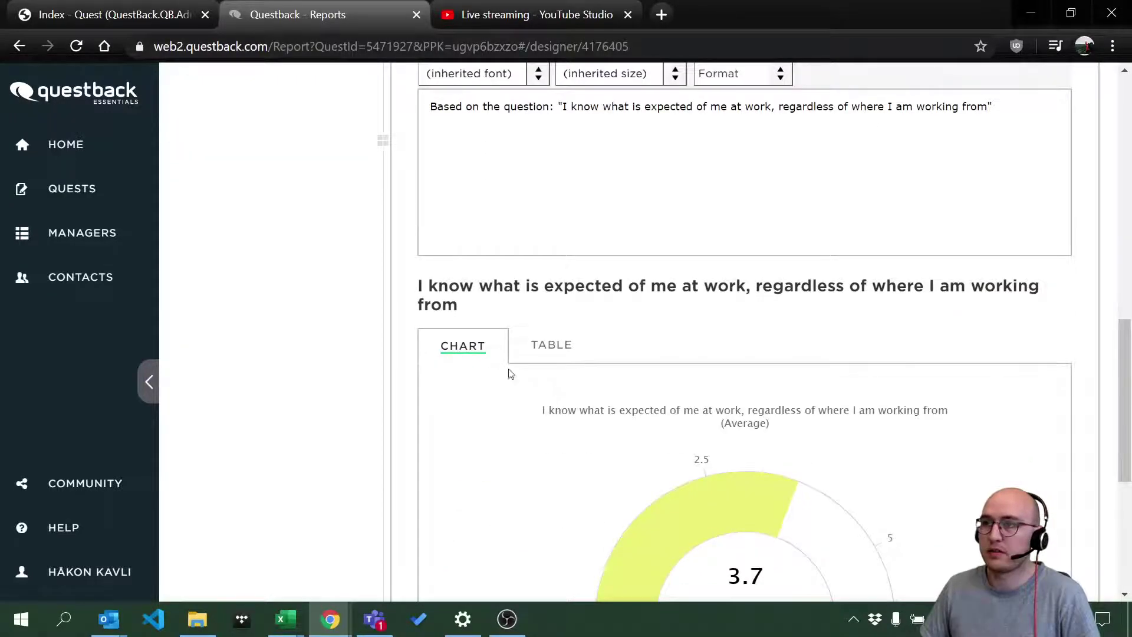
Collapse the display settings of the second question 1.1, expand its label editor and check the heading above the gauge chart.
{"action": "scroll", "coordinate": [486, 373], "scroll_direction": "up", "scroll_amount": 4}
{"action": "scroll", "coordinate": [465, 359], "scroll_direction": "up", "scroll_amount": 4}
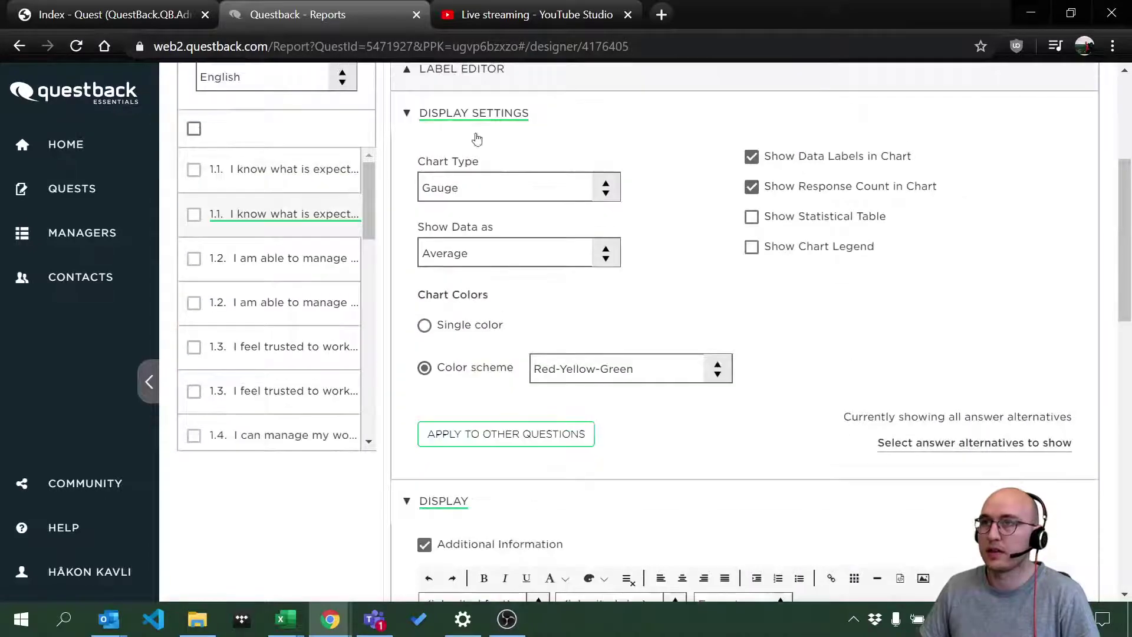
{"action": "scroll", "coordinate": [465, 277], "scroll_direction": "up", "scroll_amount": 3}
{"action": "left_click", "coordinate": [458, 277]}
{"action": "left_click", "coordinate": [445, 245]}
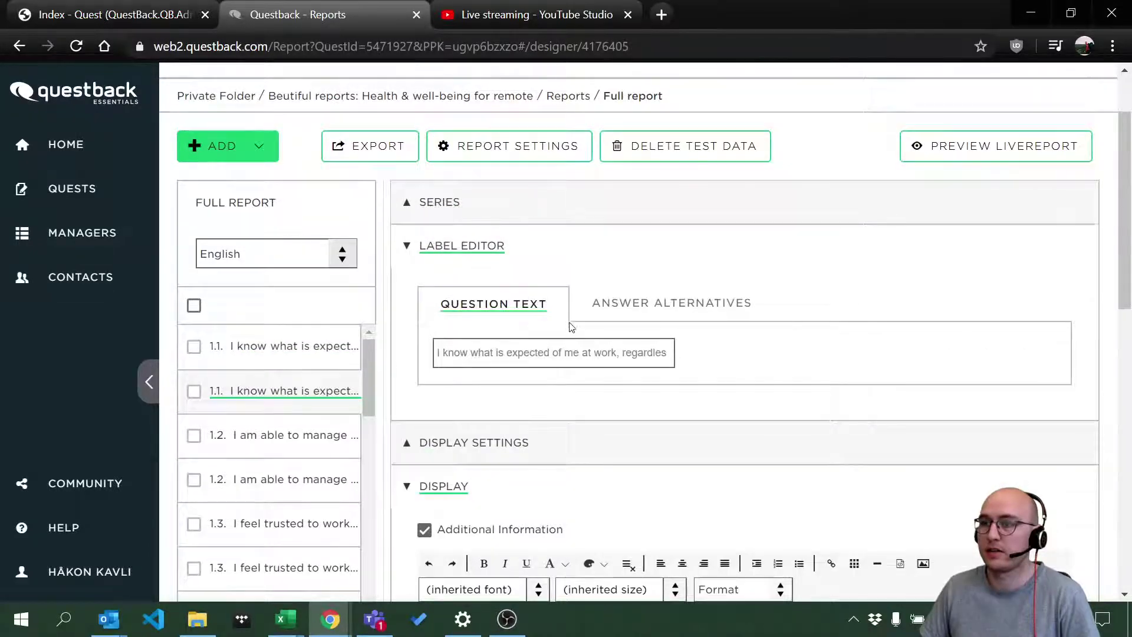
{"action": "scroll", "coordinate": [564, 430], "scroll_direction": "down", "scroll_amount": 5}
{"action": "scroll", "coordinate": [474, 525], "scroll_direction": "down", "scroll_amount": 1}
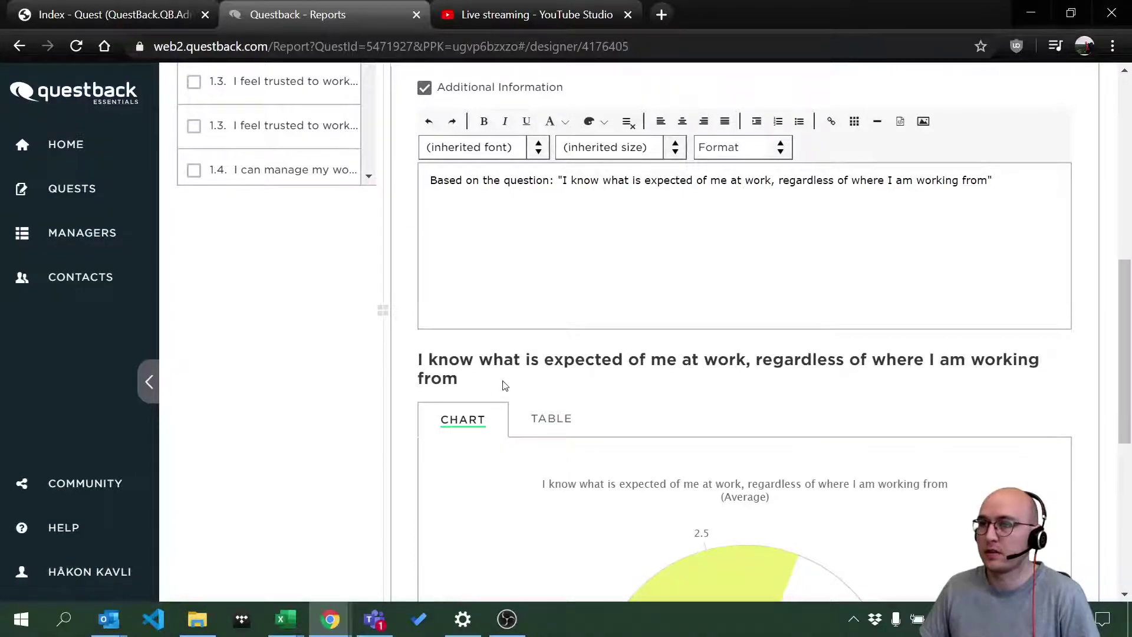
Replace the question text of the second question 1.1 with "Respondents sense of expections, mean".
{"action": "scroll", "coordinate": [504, 385], "scroll_direction": "up", "scroll_amount": 5}
{"action": "left_click", "coordinate": [469, 277]}
{"action": "key", "text": "ctrl+a"}
{"action": "type", "text": "Re"}
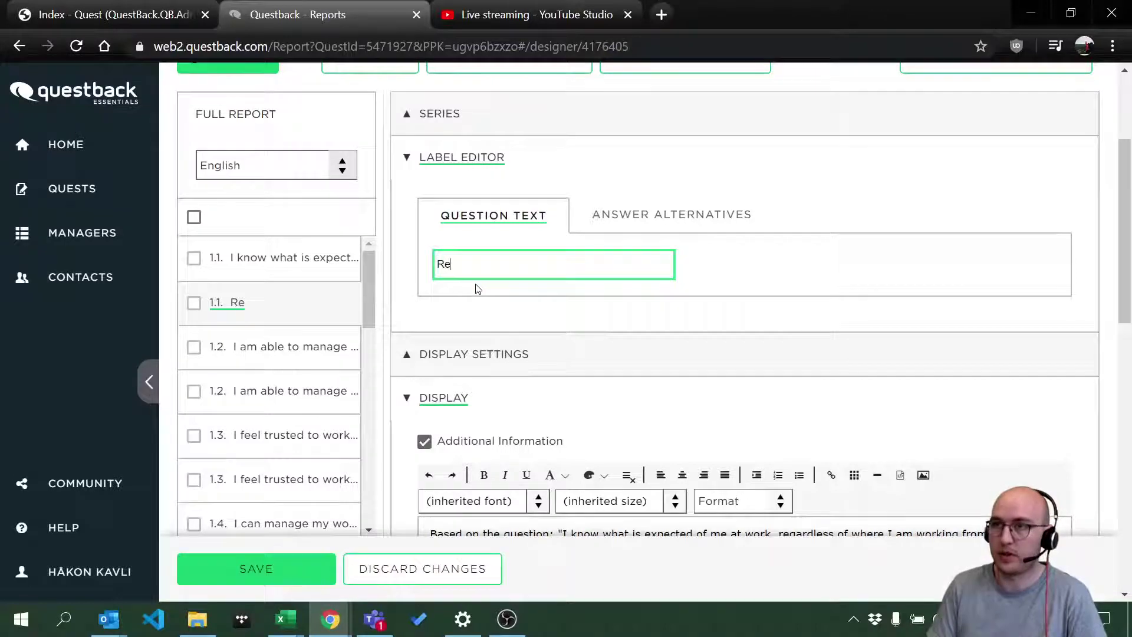
{"action": "type", "text": "sponden"}
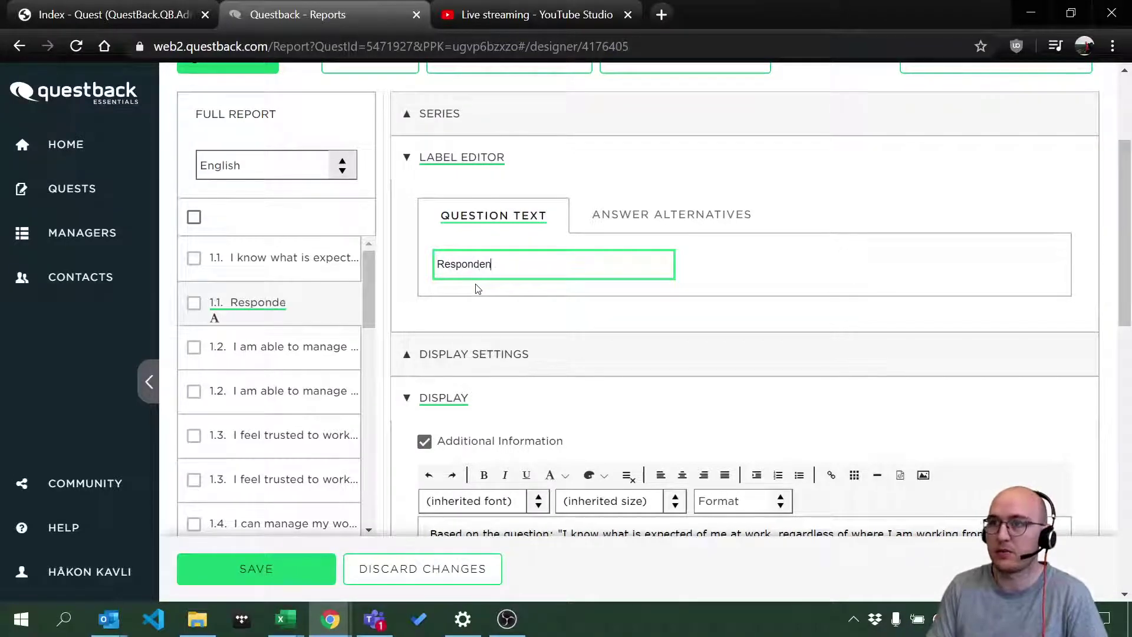
{"action": "type", "text": "ts sense of"}
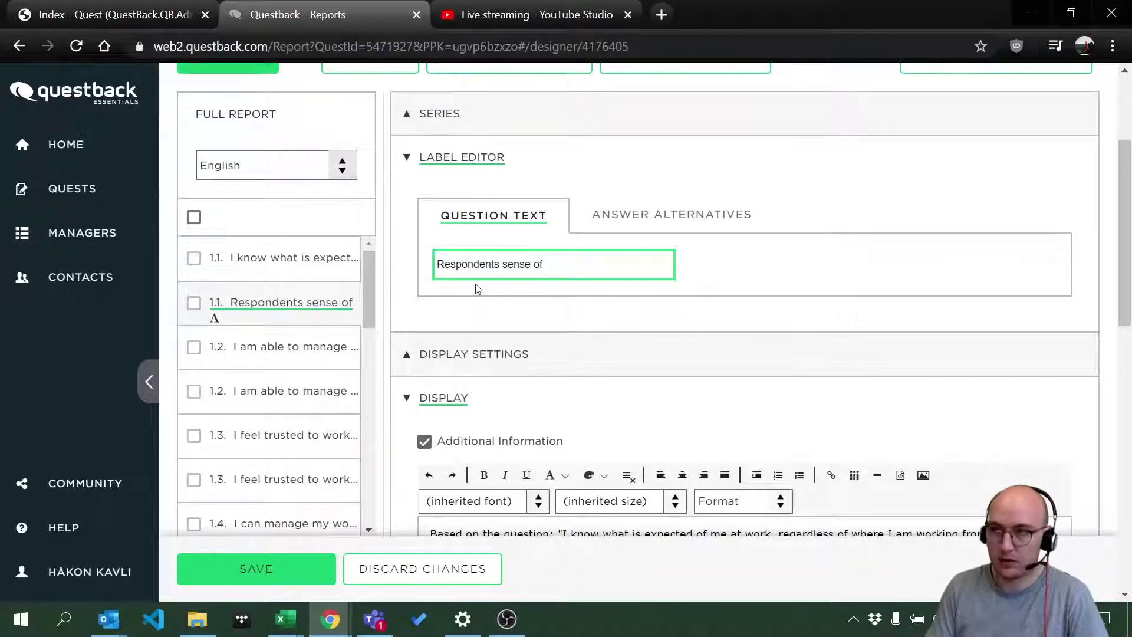
{"action": "scroll", "coordinate": [608, 250], "scroll_direction": "down", "scroll_amount": 3}
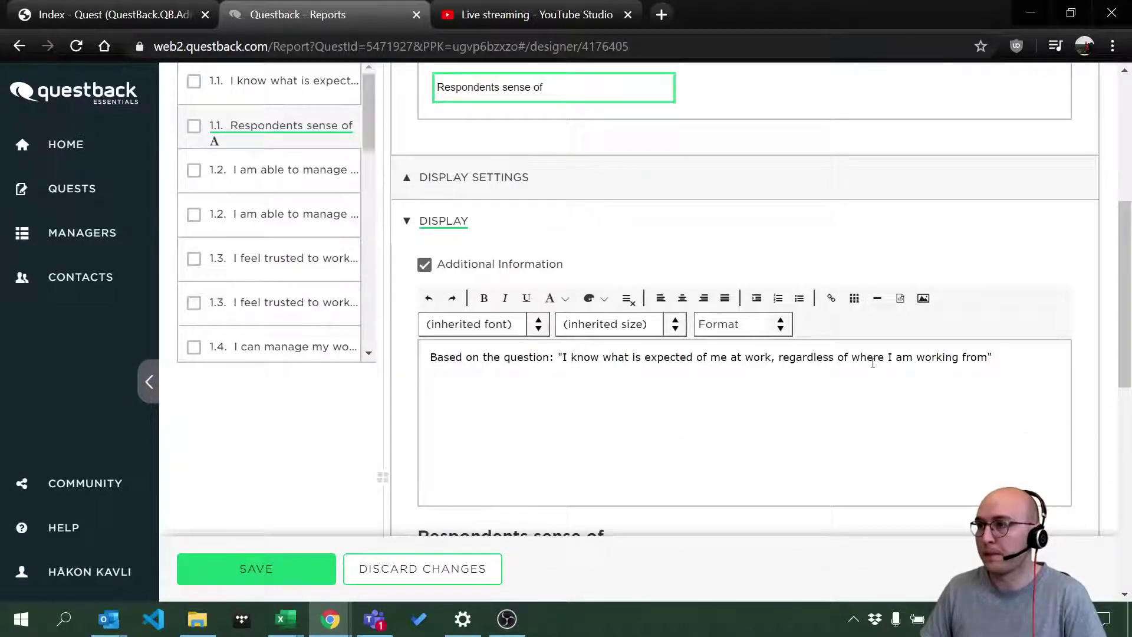
{"action": "scroll", "coordinate": [623, 384], "scroll_direction": "up", "scroll_amount": 6}
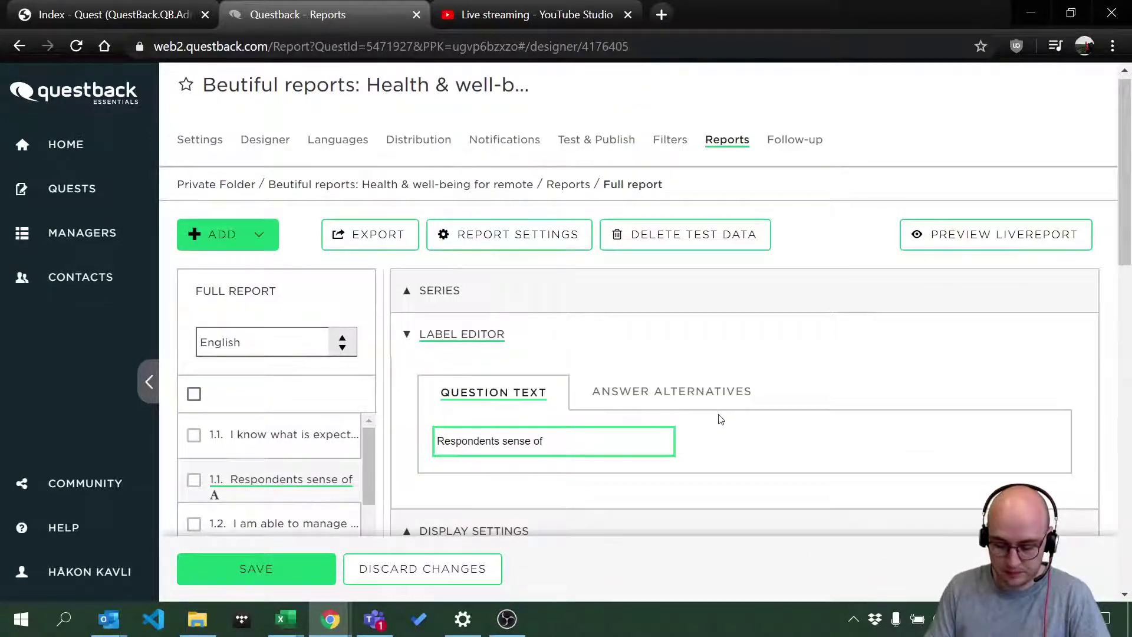
{"action": "type", "text": "xpect"}
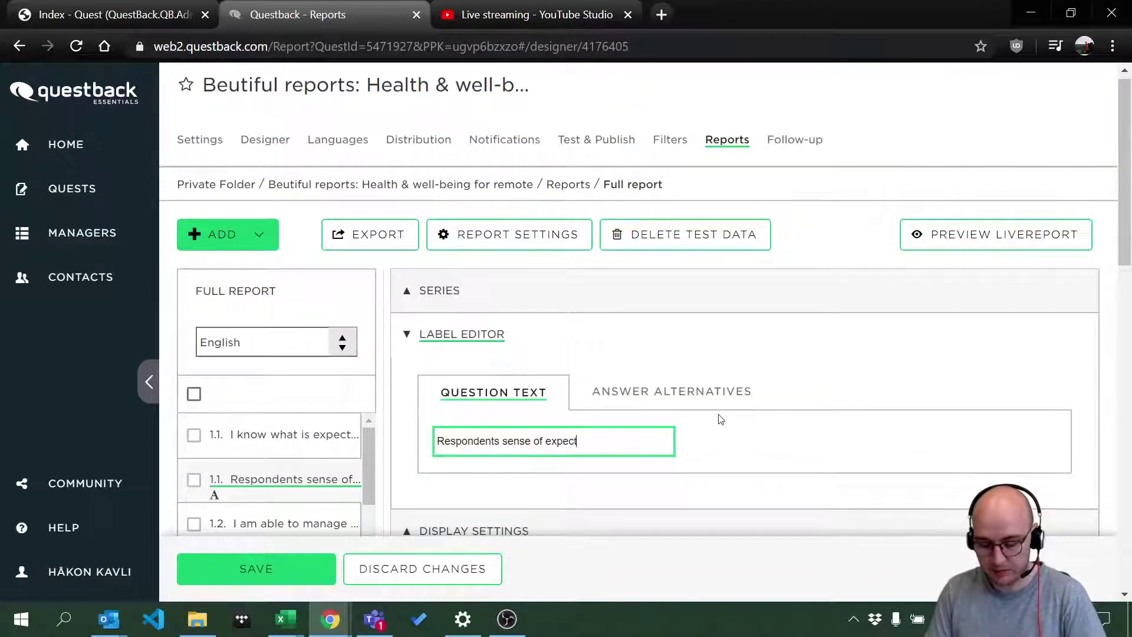
{"action": "type", "text": "ions, "}
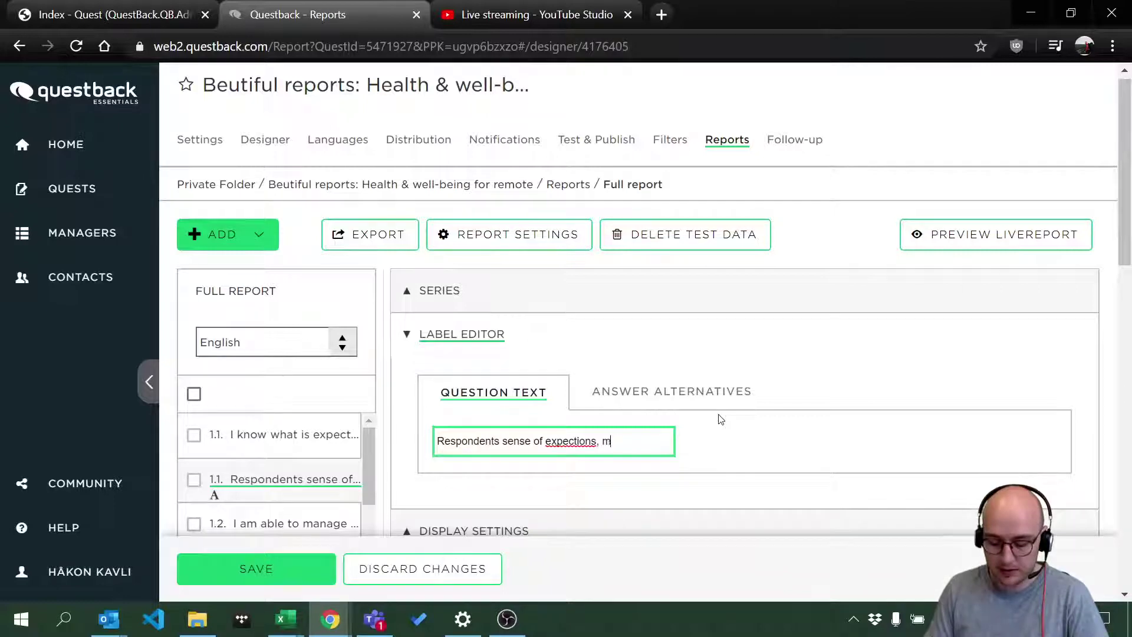
{"action": "type", "text": "mein"}
{"action": "key", "text": "BackSpace"}
{"action": "key", "text": "BackSpace"}
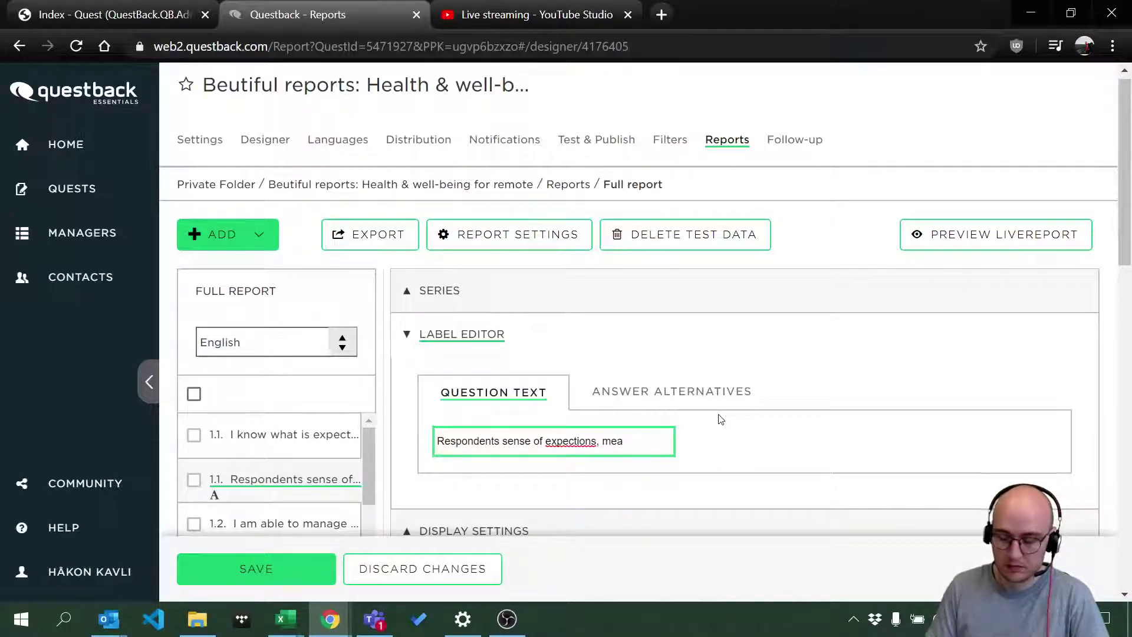
Copy the new question text of the second question 1.1 and save the changes.
{"action": "left_click_drag", "start_coordinate": [662, 444], "coordinate": [323, 424]}
{"action": "key", "text": "ctrl+c"}
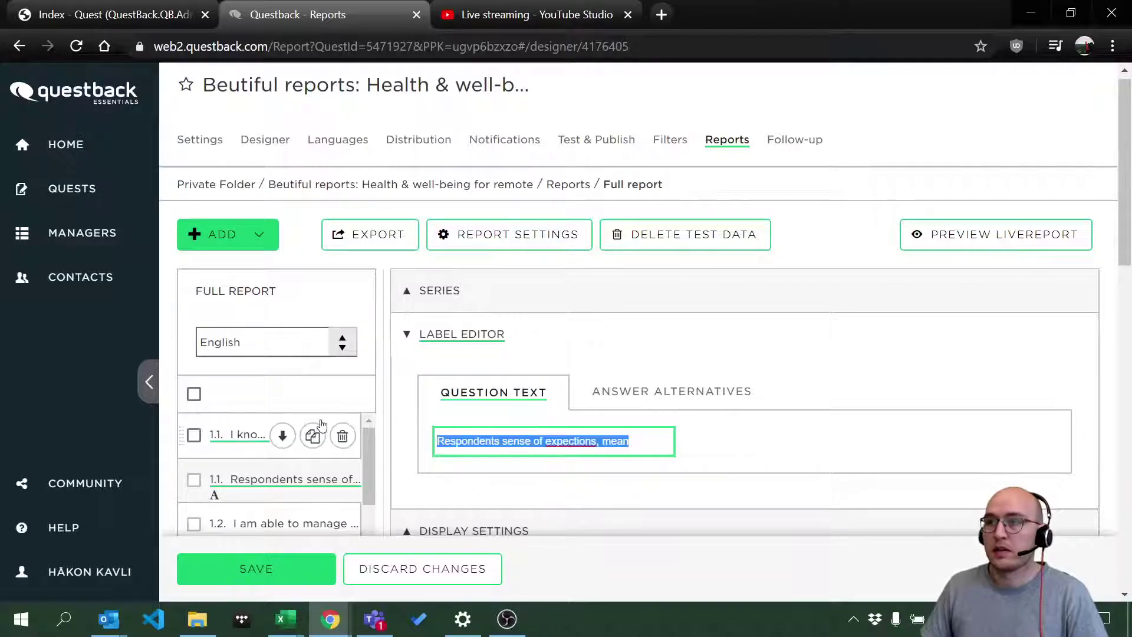
{"action": "left_click", "coordinate": [280, 569]}
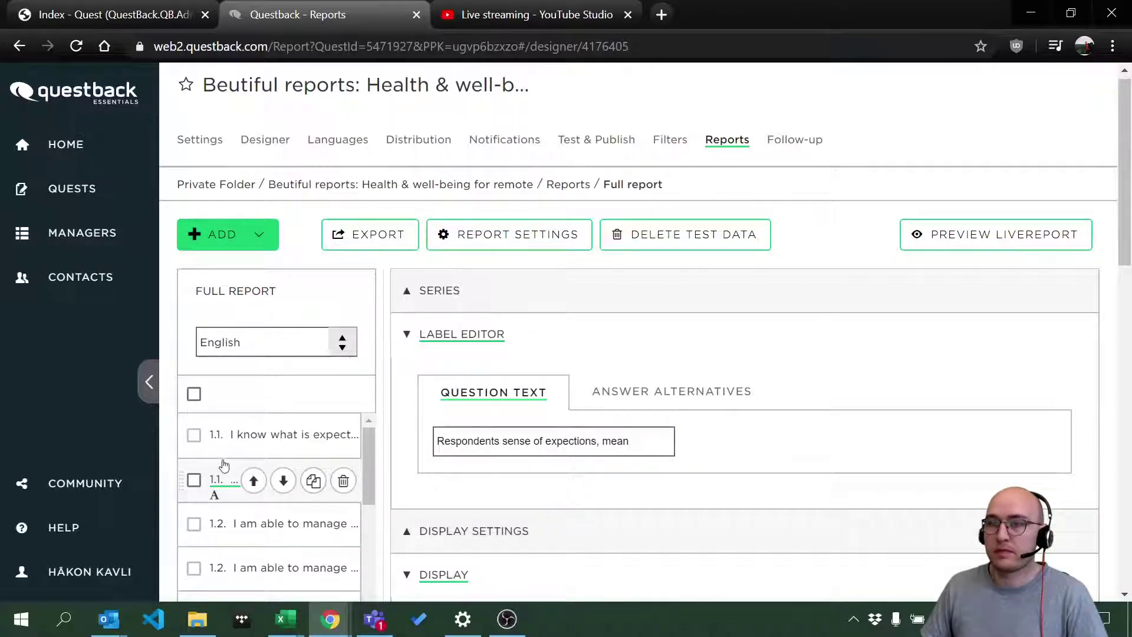
Set the first question 1.1's text to "Respondents sense of expections, distribution", reusing the copied label, and save.
{"action": "left_click", "coordinate": [237, 436]}
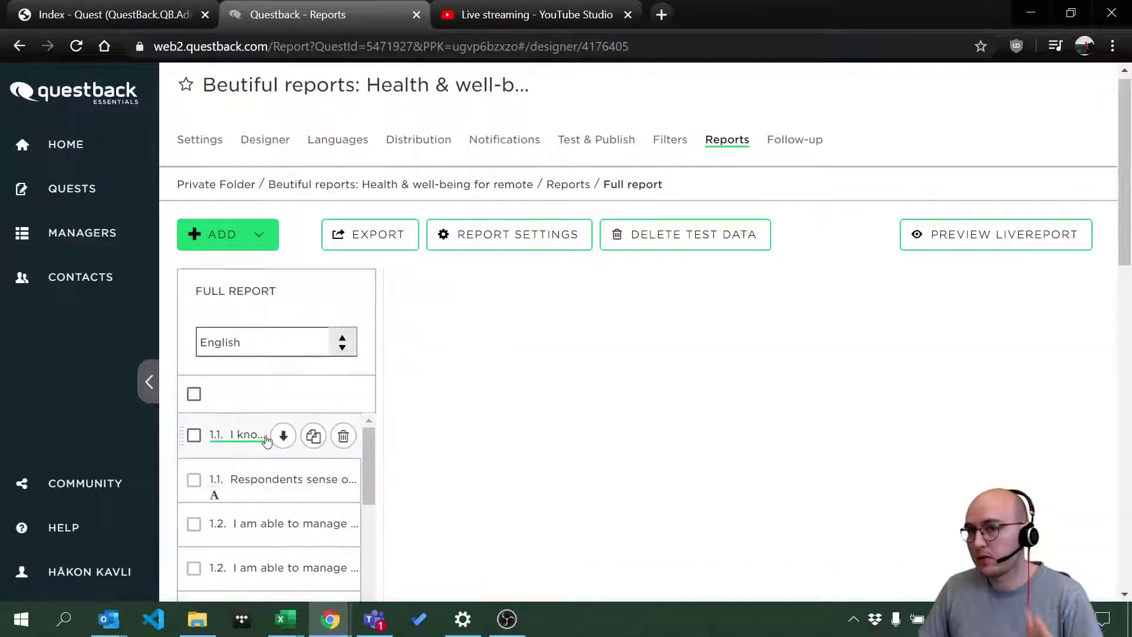
{"action": "left_click", "coordinate": [563, 442]}
{"action": "key", "text": "ctrl+a"}
{"action": "key", "text": "ctrl+v"}
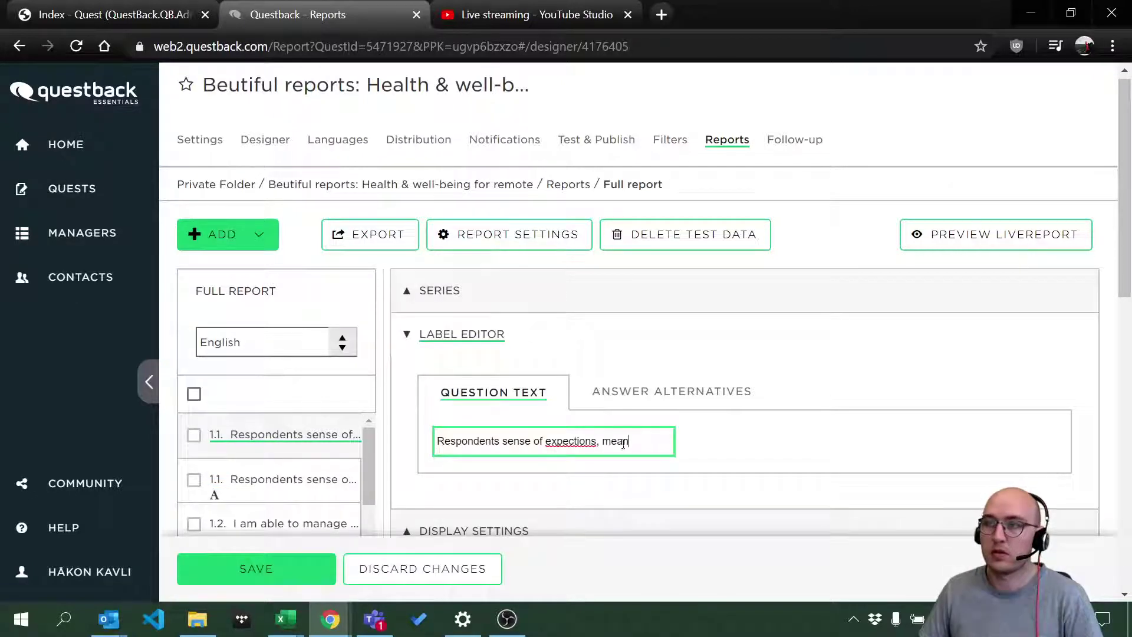
{"action": "double_click", "coordinate": [619, 441]}
{"action": "type", "text": "F"}
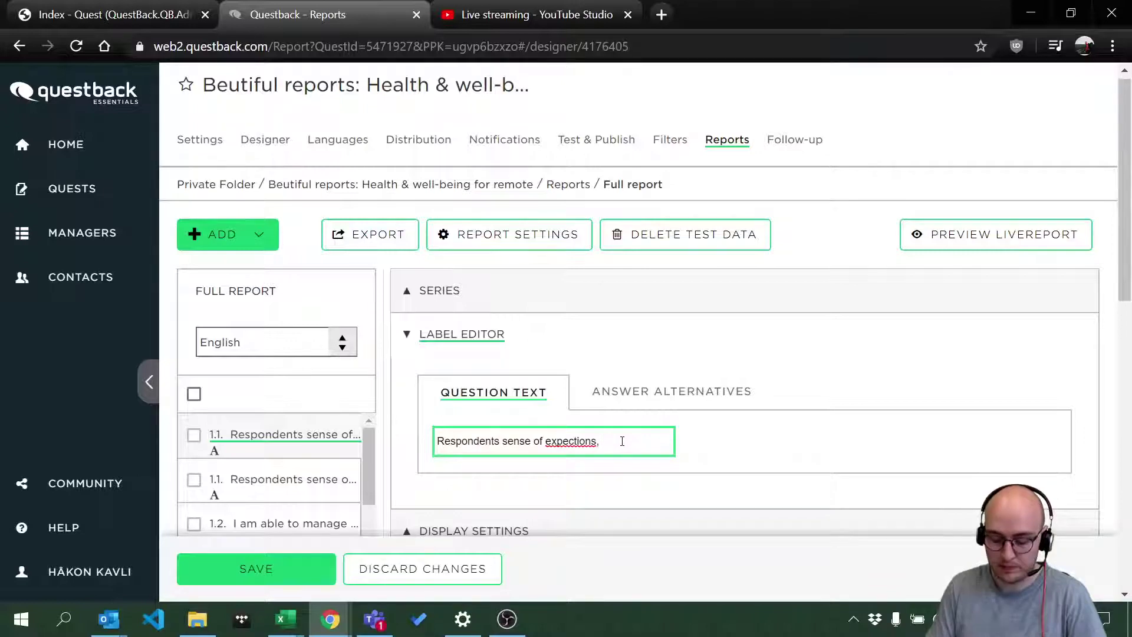
{"action": "type", "text": "distribut"}
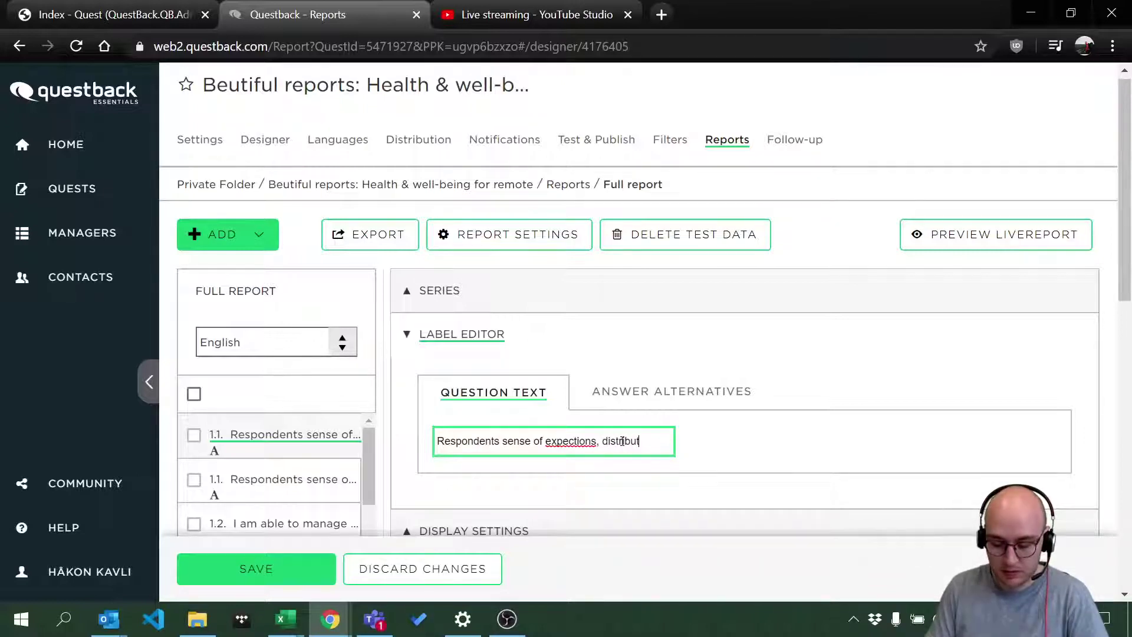
{"action": "type", "text": "ion"}
{"action": "left_click", "coordinate": [285, 581]}
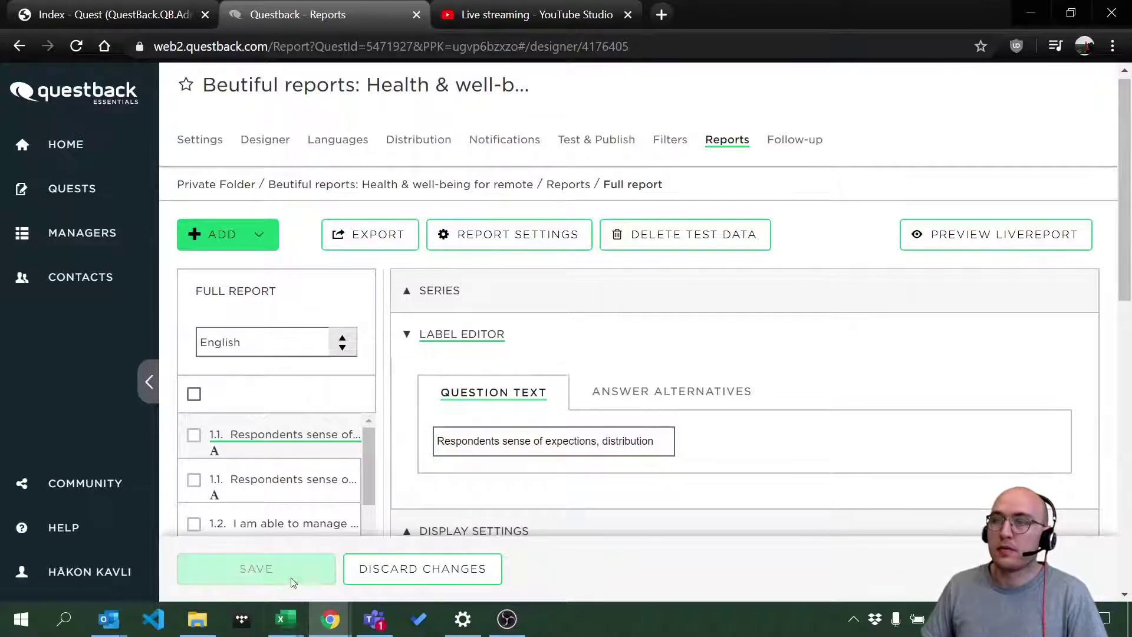
Enable Additional Information for the first question 1.1 and paste the original question wording into it from the clipboard history.
{"action": "scroll", "coordinate": [521, 470], "scroll_direction": "down", "scroll_amount": 2}
{"action": "scroll", "coordinate": [521, 471], "scroll_direction": "down", "scroll_amount": 3}
{"action": "left_click", "coordinate": [424, 352]}
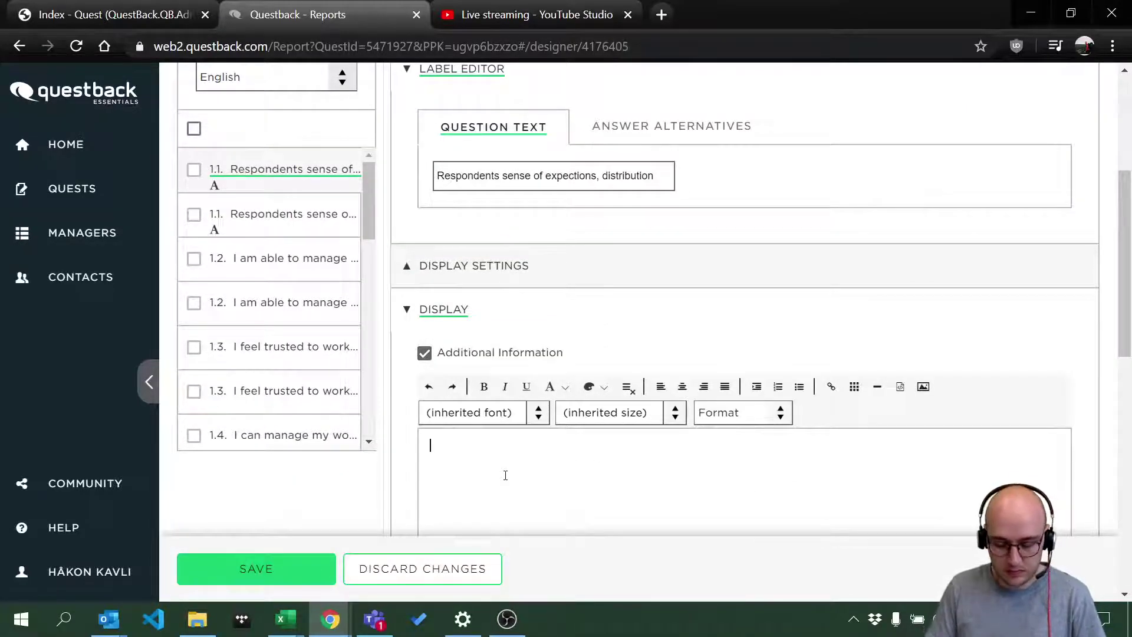
{"action": "left_click", "coordinate": [505, 475]}
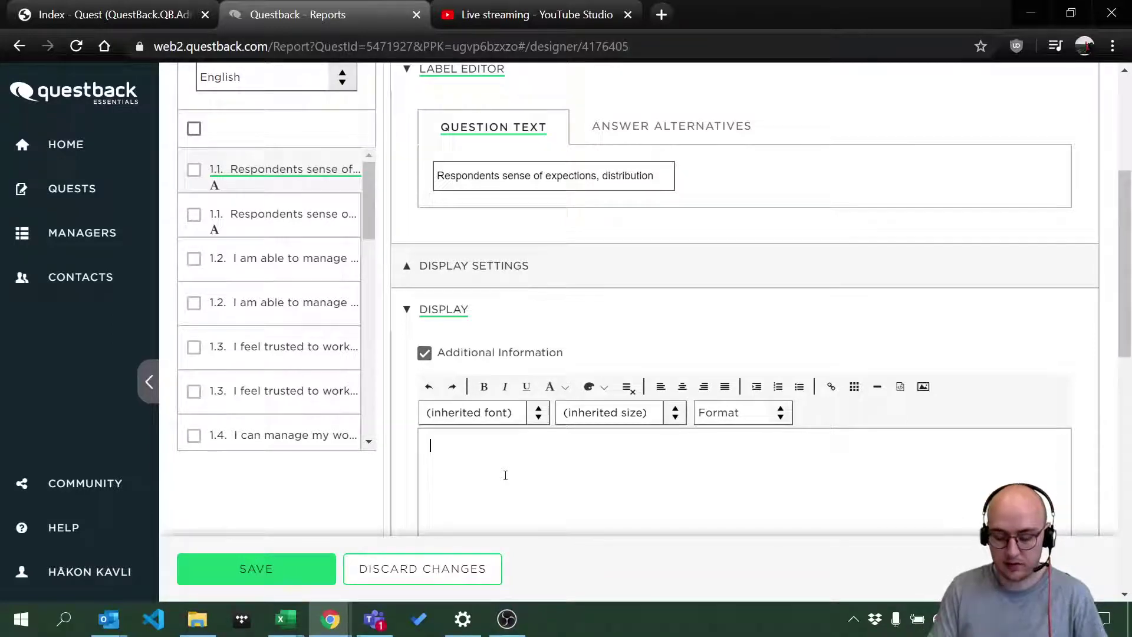
{"action": "key", "text": "super+v"}
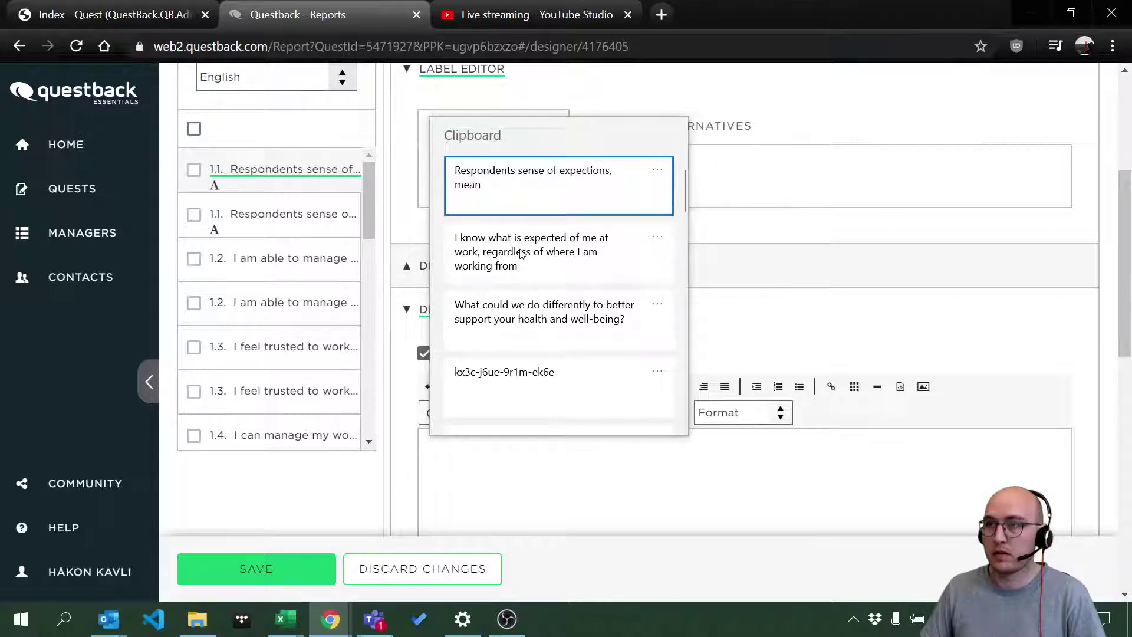
{"action": "left_click", "coordinate": [521, 254]}
Change the format of the pasted question wording to Paragraph.
{"action": "left_click_drag", "start_coordinate": [1023, 460], "coordinate": [429, 460]}
{"action": "left_click", "coordinate": [784, 408]}
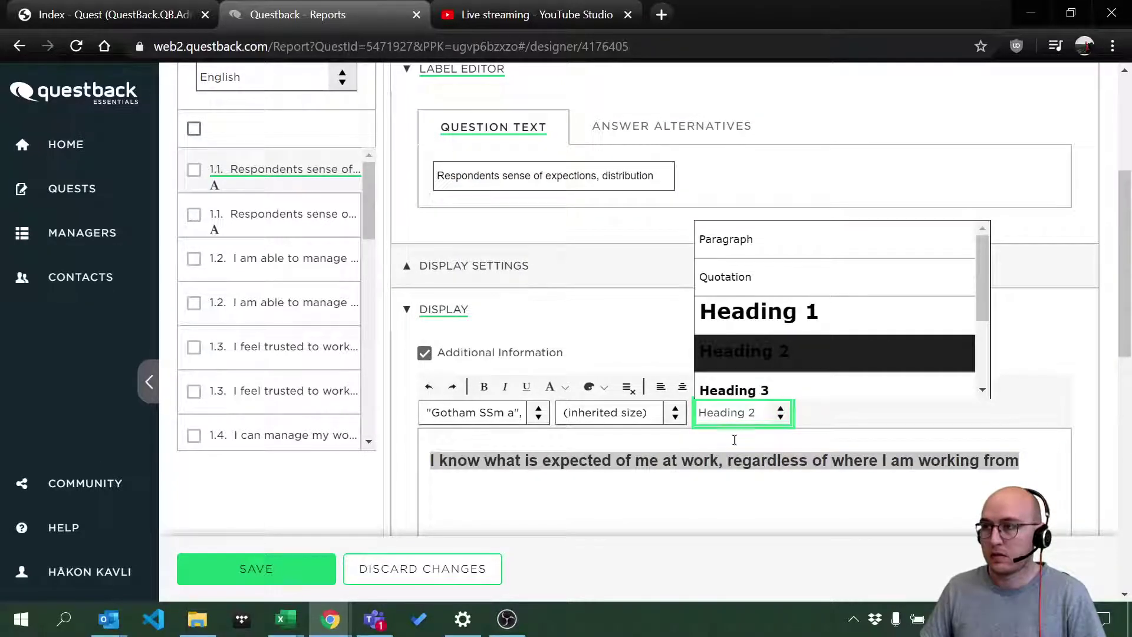
{"action": "left_click", "coordinate": [744, 237]}
Put the pasted question wording in quotation marks, add "Based on the question:" before it and save.
{"action": "left_click", "coordinate": [449, 432]}
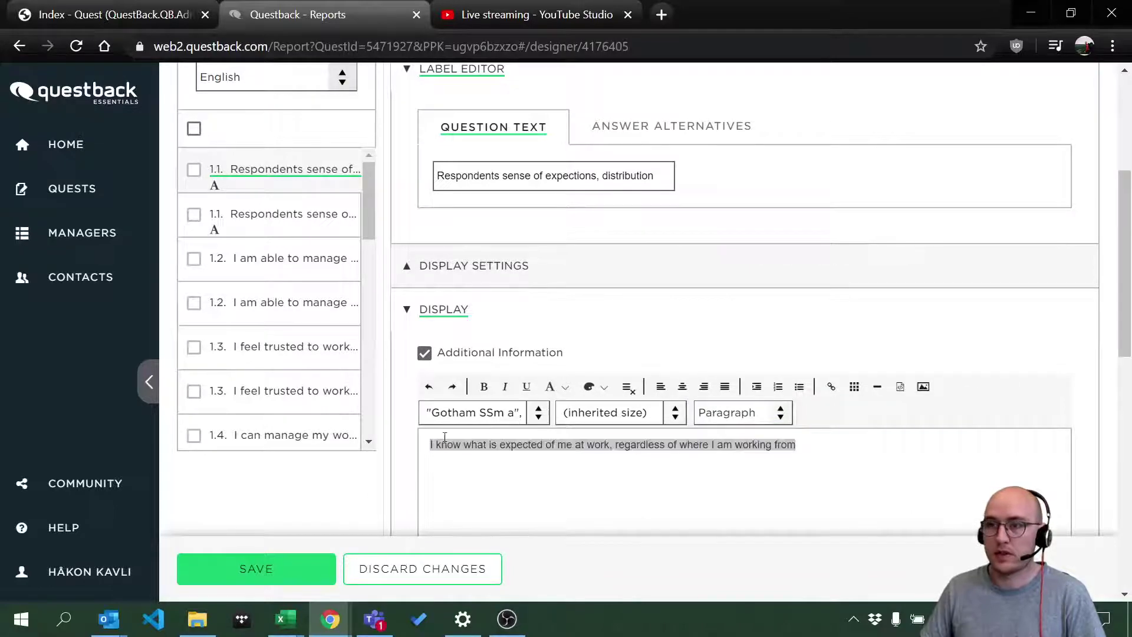
{"action": "type", "text": "\""}
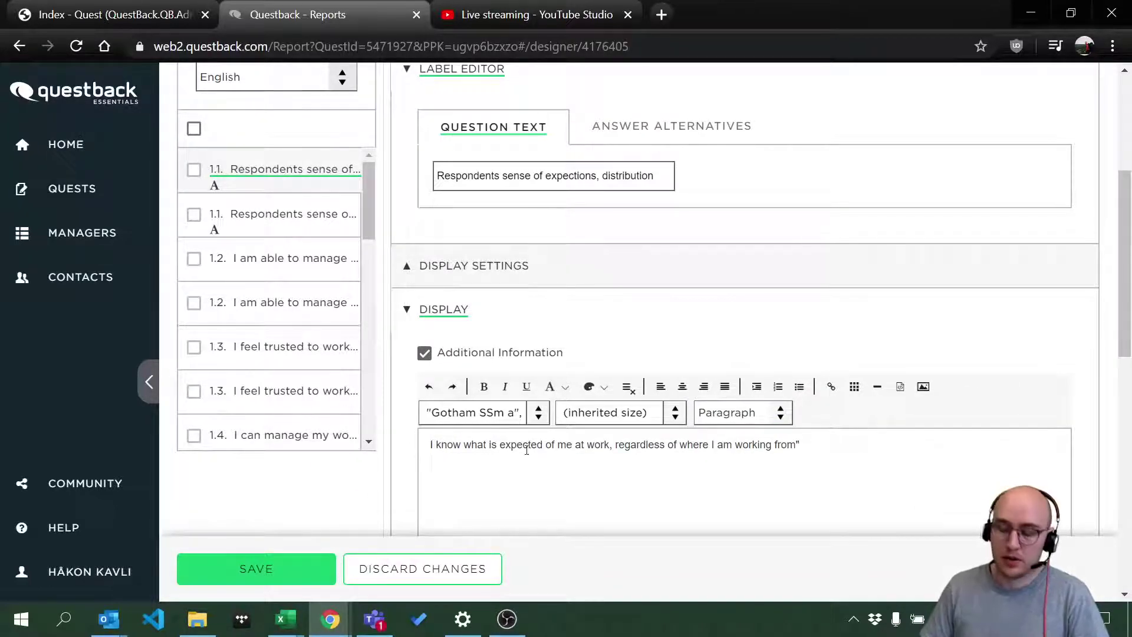
{"action": "type", "text": "\""}
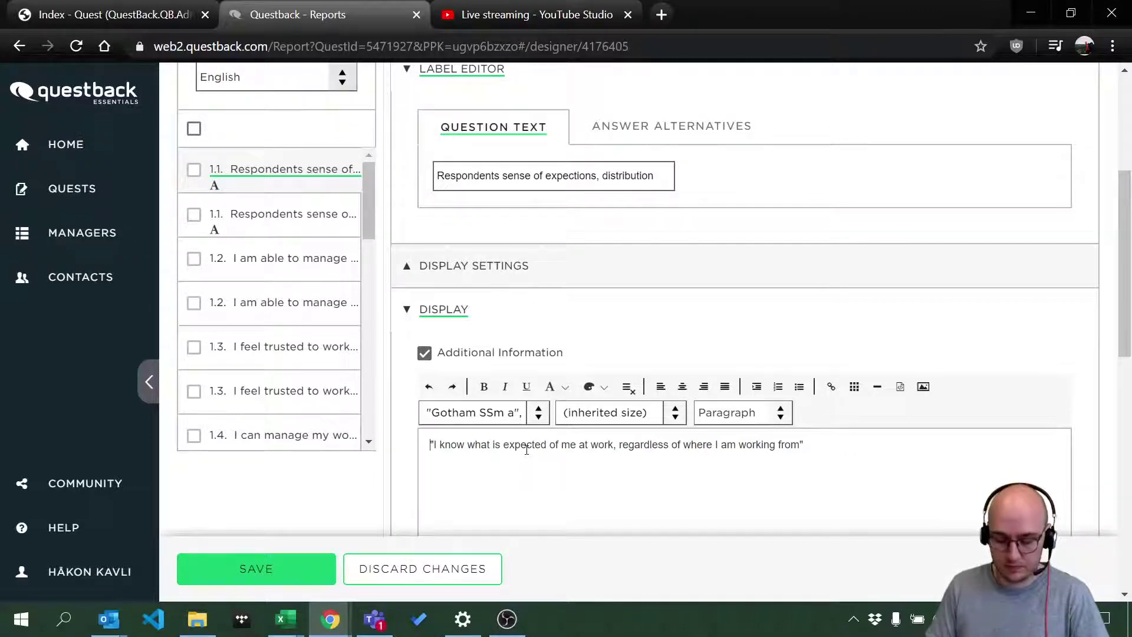
{"action": "type", "text": "Based"}
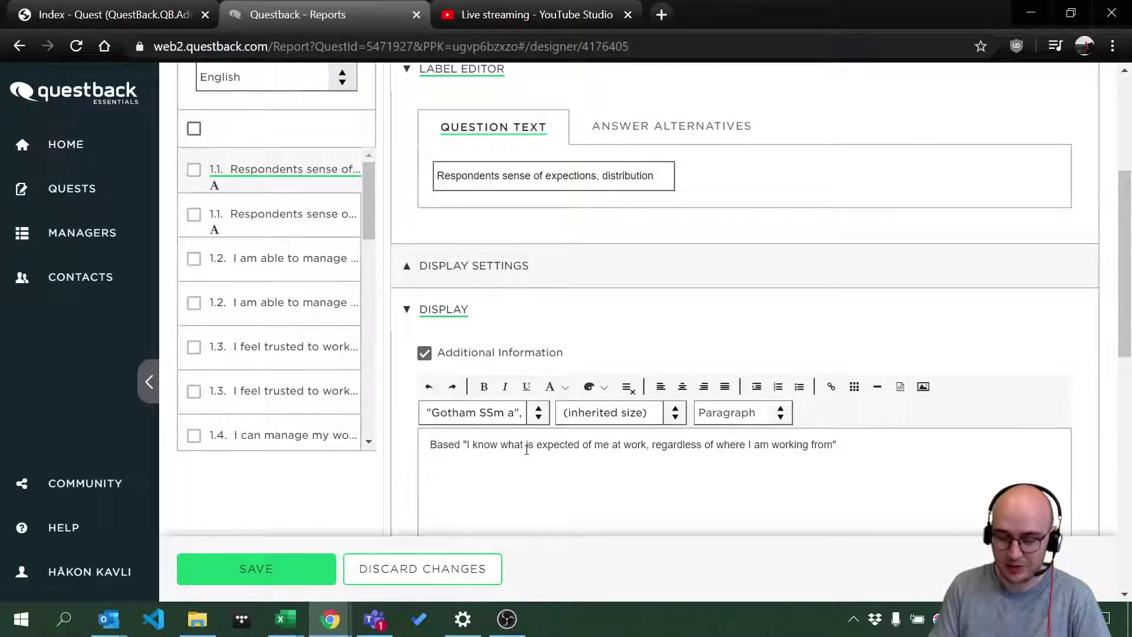
{"action": "type", "text": "yo"}
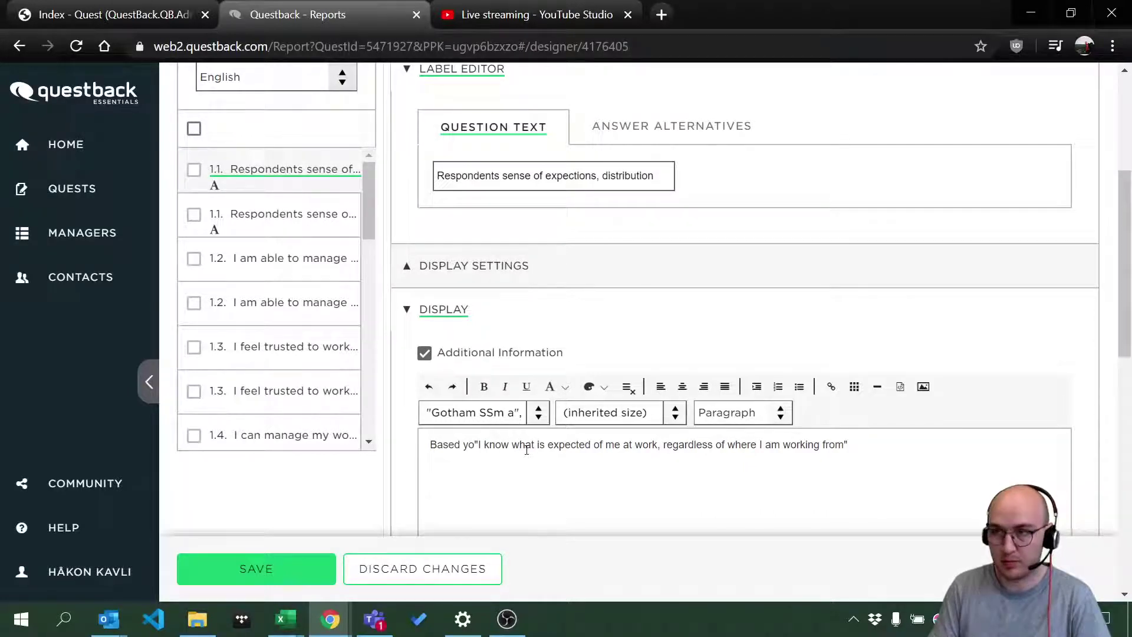
{"action": "key", "text": "BackSpace"}
{"action": "key", "text": "BackSpace"}
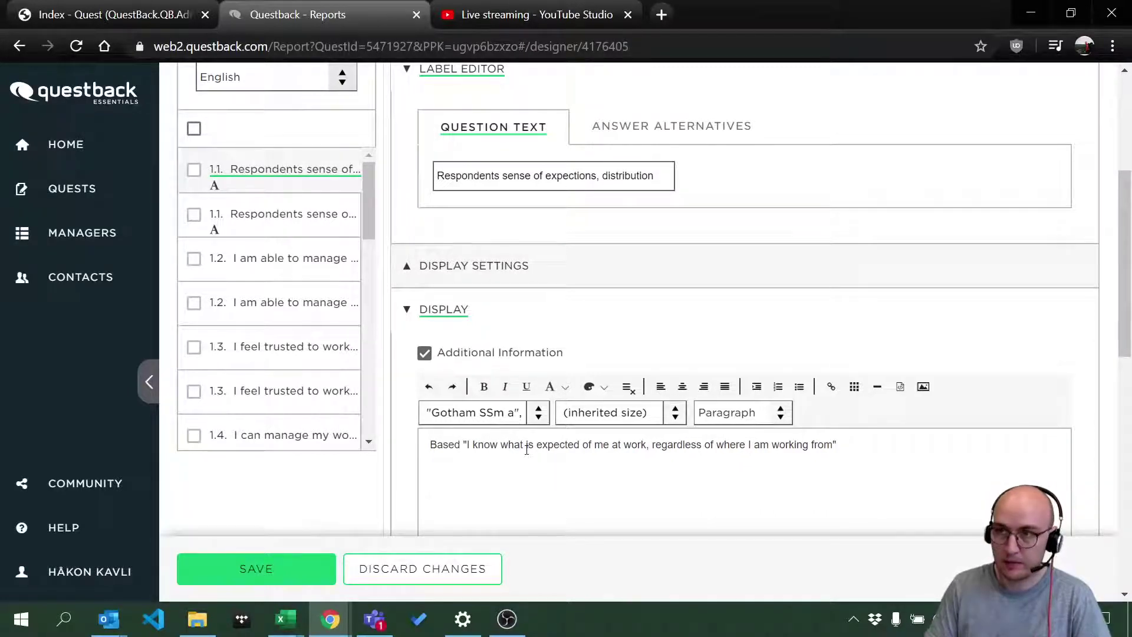
{"action": "type", "text": "on the "}
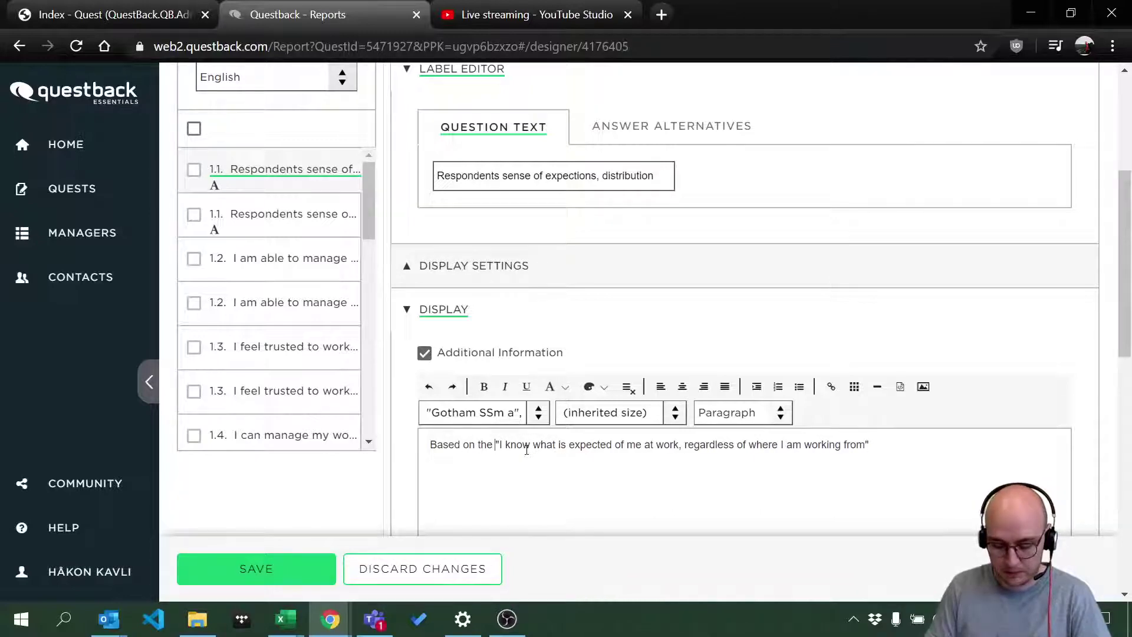
{"action": "type", "text": "question"}
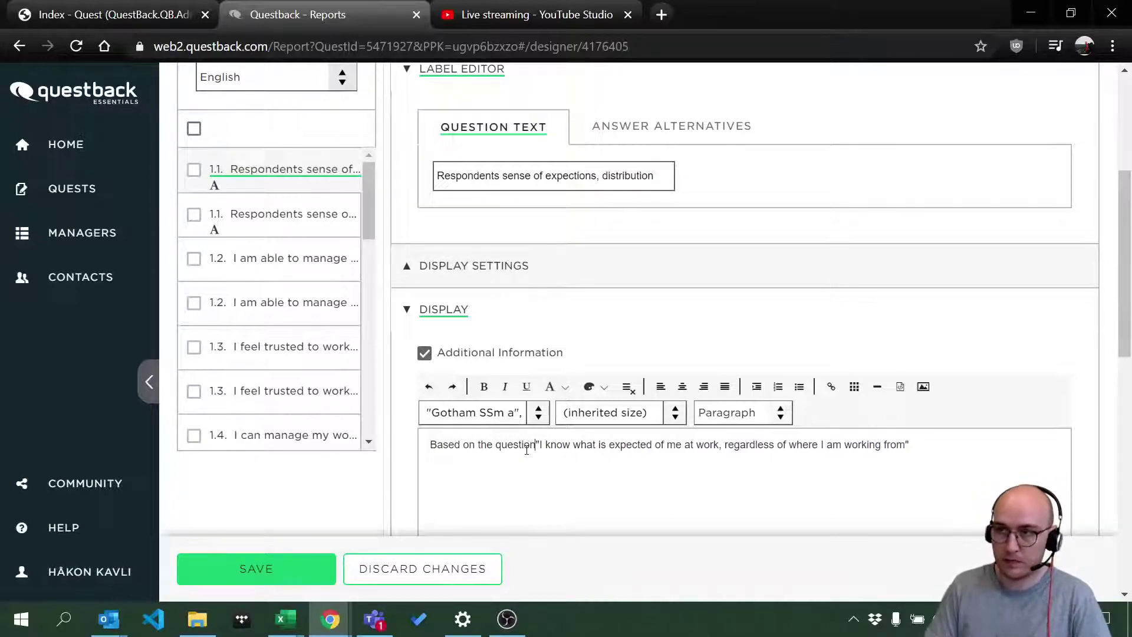
{"action": "type", "text": ":"}
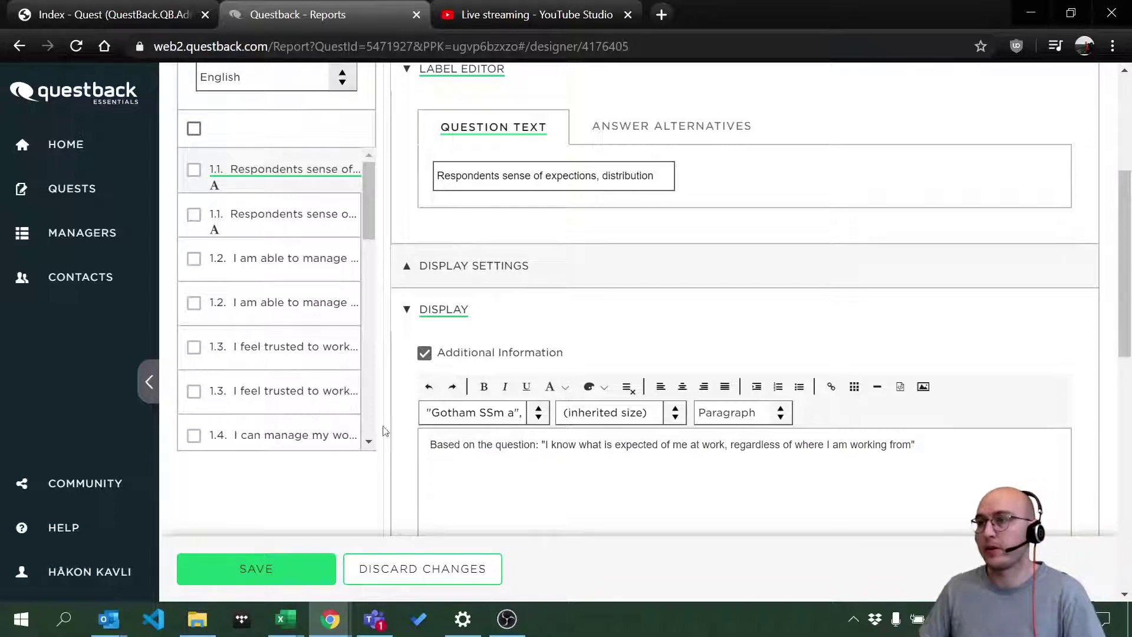
{"action": "left_click", "coordinate": [274, 576]}
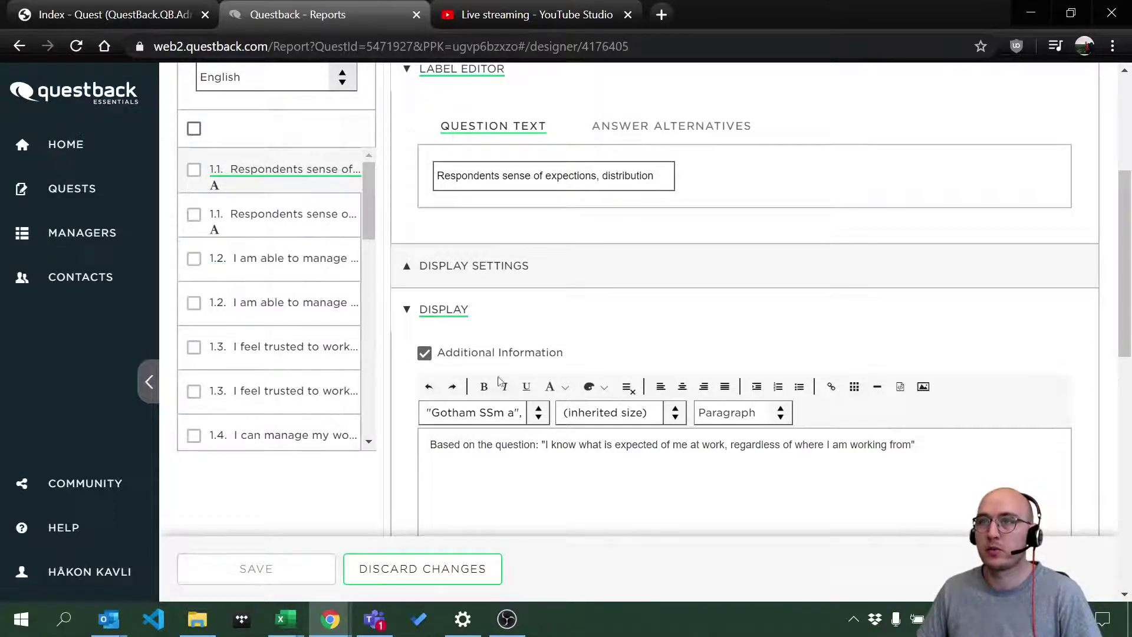
Collapse the label editor, expand the display settings of the first question 1.1 and check its heading and bar chart.
{"action": "scroll", "coordinate": [548, 386], "scroll_direction": "down", "scroll_amount": 3}
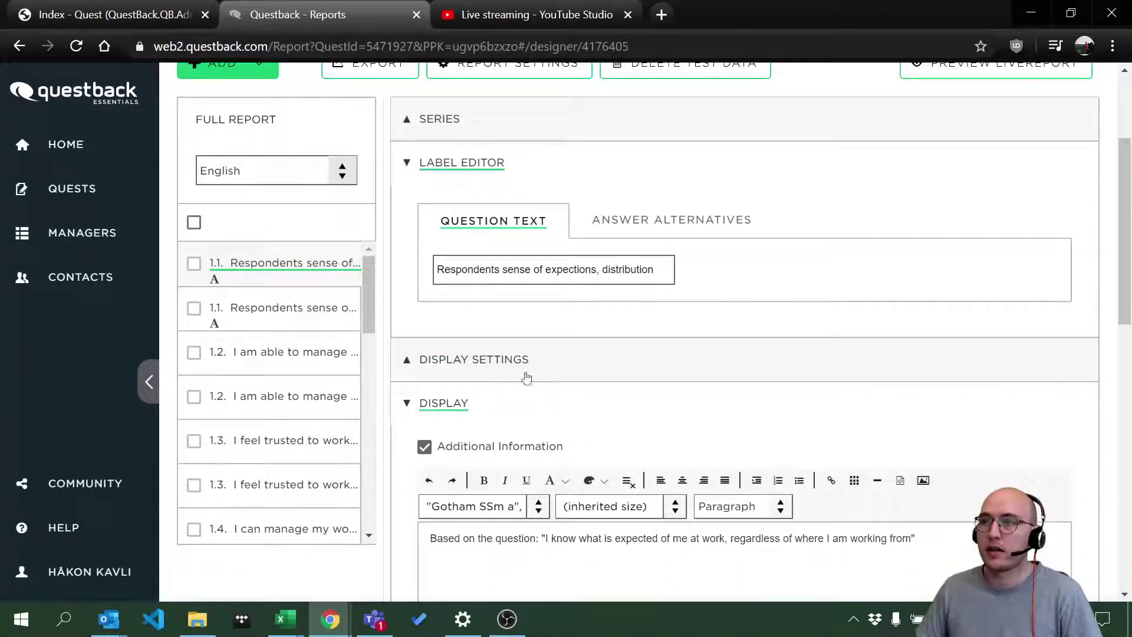
{"action": "left_click", "coordinate": [450, 164]}
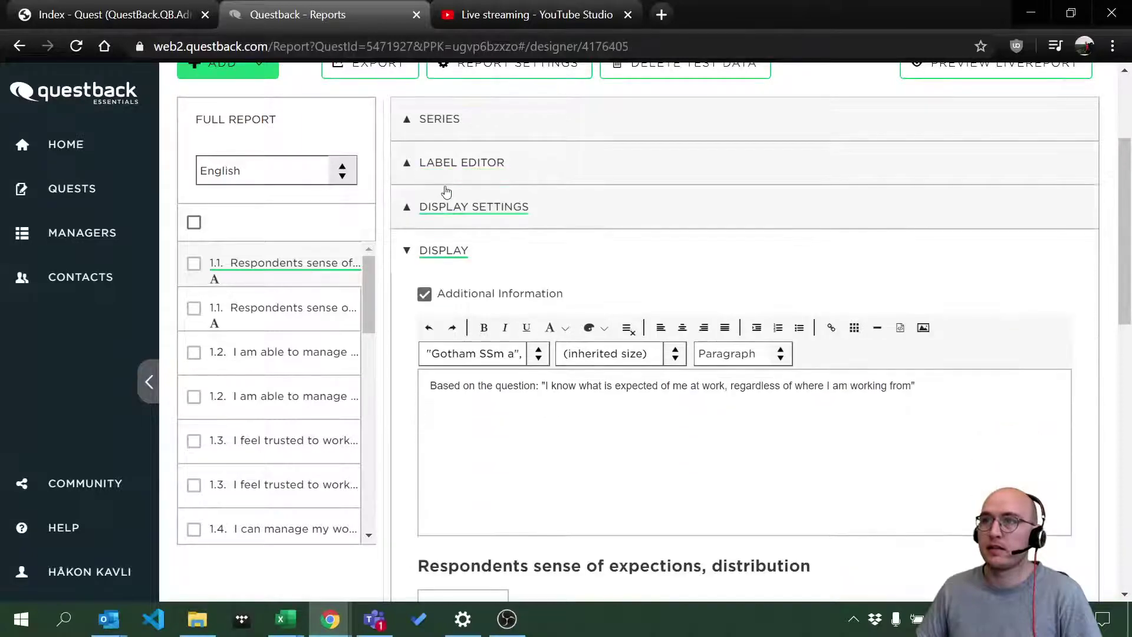
{"action": "left_click", "coordinate": [461, 207]}
{"action": "scroll", "coordinate": [593, 341], "scroll_direction": "down", "scroll_amount": 10}
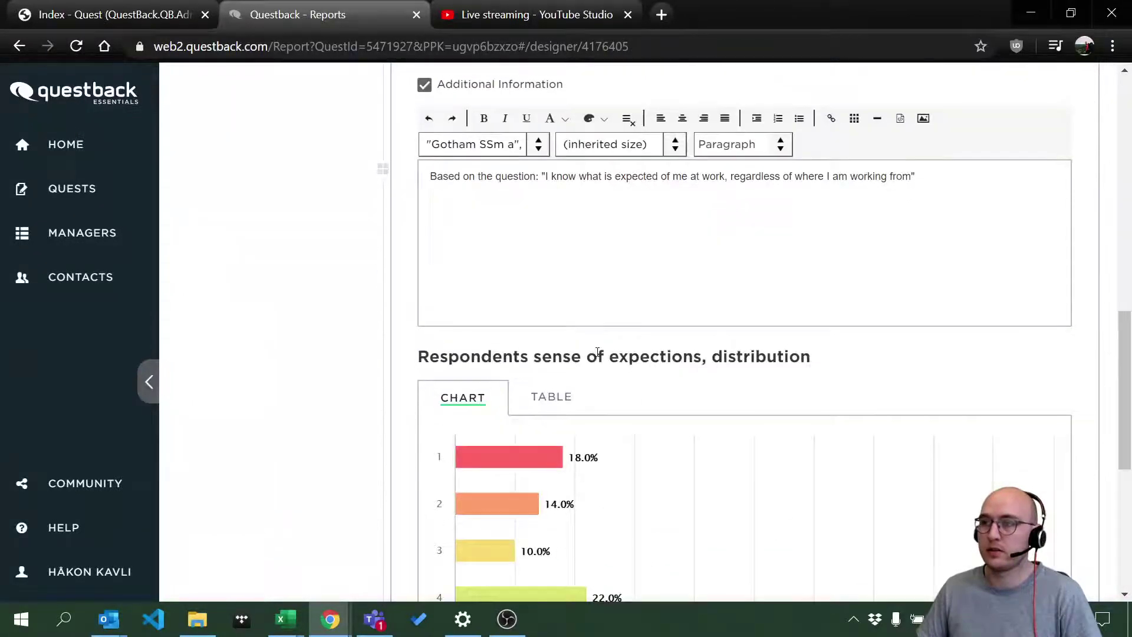
Change the chart type of the first question 1.1 to Column and check the resulting chart.
{"action": "scroll", "coordinate": [595, 348], "scroll_direction": "up", "scroll_amount": 10}
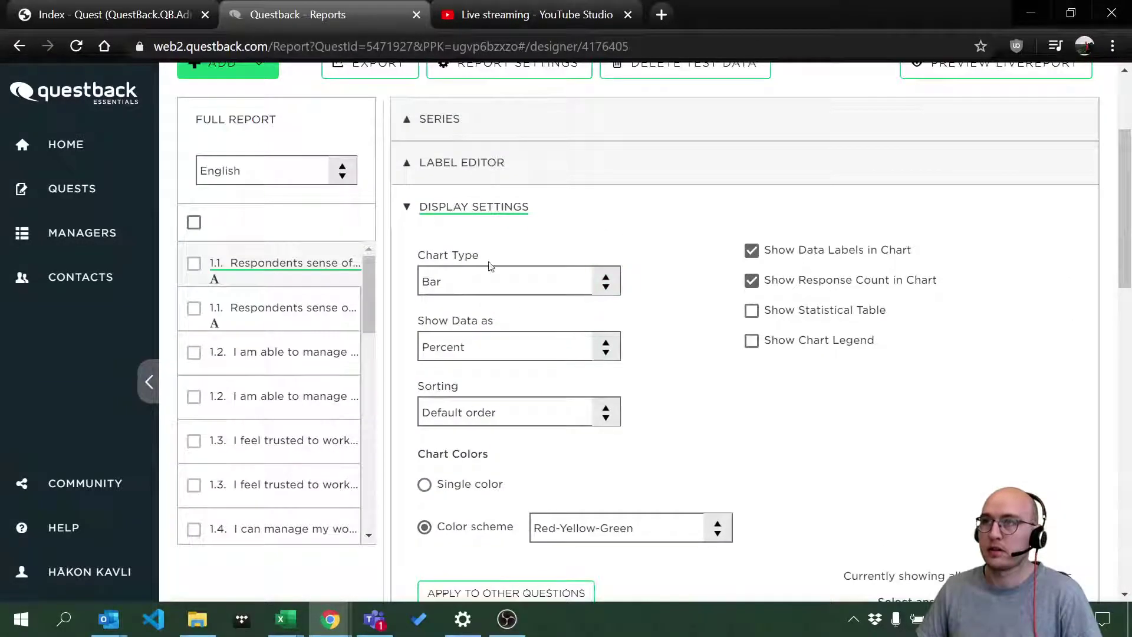
{"action": "left_click", "coordinate": [484, 287]}
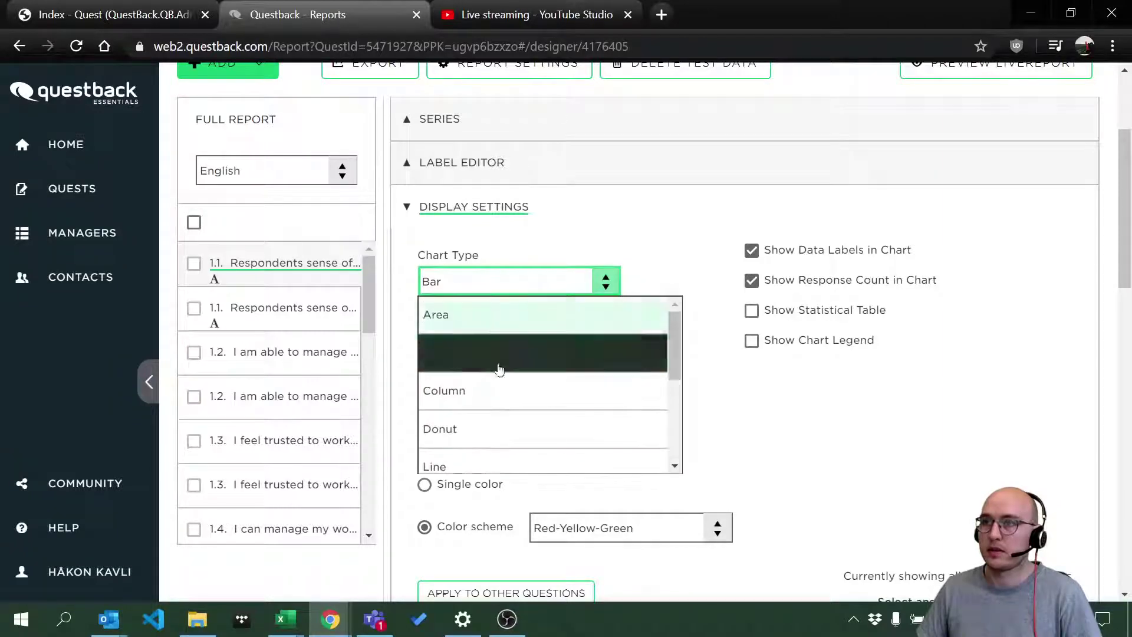
{"action": "left_click", "coordinate": [484, 398]}
{"action": "left_click", "coordinate": [303, 572]}
{"action": "scroll", "coordinate": [589, 440], "scroll_direction": "down", "scroll_amount": 7}
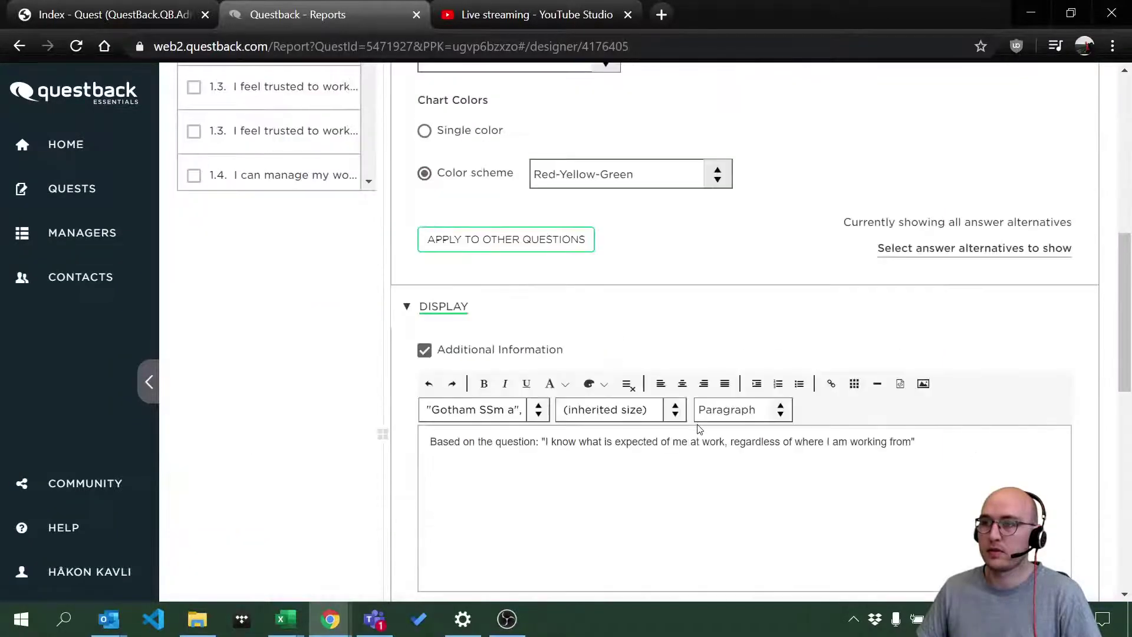
{"action": "scroll", "coordinate": [697, 424], "scroll_direction": "down", "scroll_amount": 10}
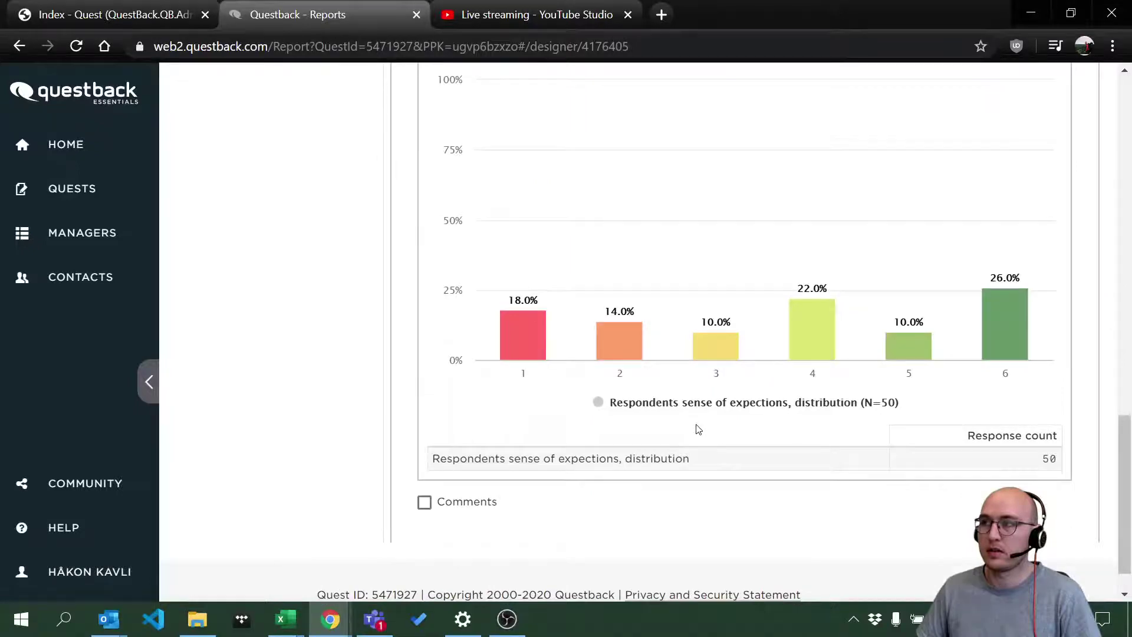
Set the report layout to Single page with a two column layout and save the report settings.
{"action": "scroll", "coordinate": [697, 429], "scroll_direction": "up", "scroll_amount": 15}
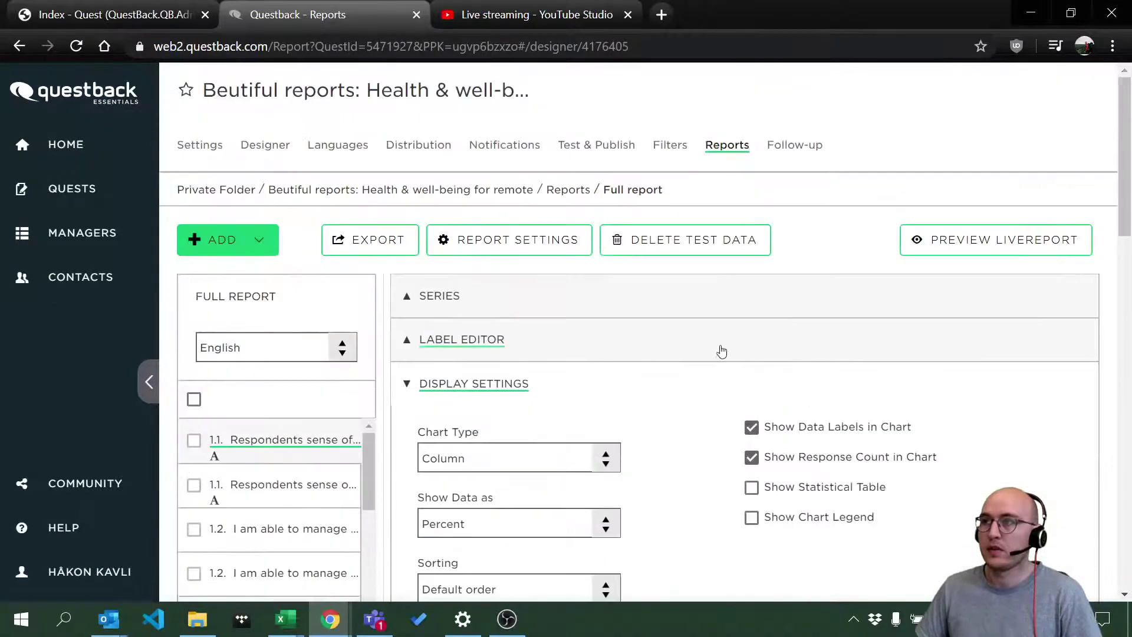
{"action": "left_click", "coordinate": [524, 248]}
{"action": "scroll", "coordinate": [495, 315], "scroll_direction": "down", "scroll_amount": 5}
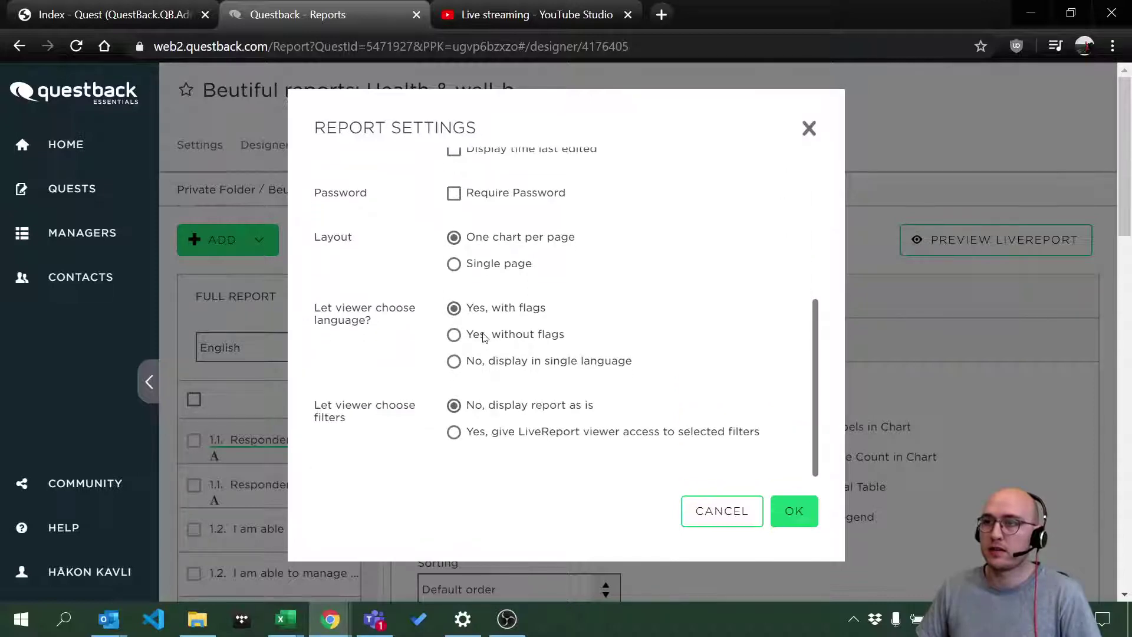
{"action": "scroll", "coordinate": [484, 303], "scroll_direction": "up", "scroll_amount": 1}
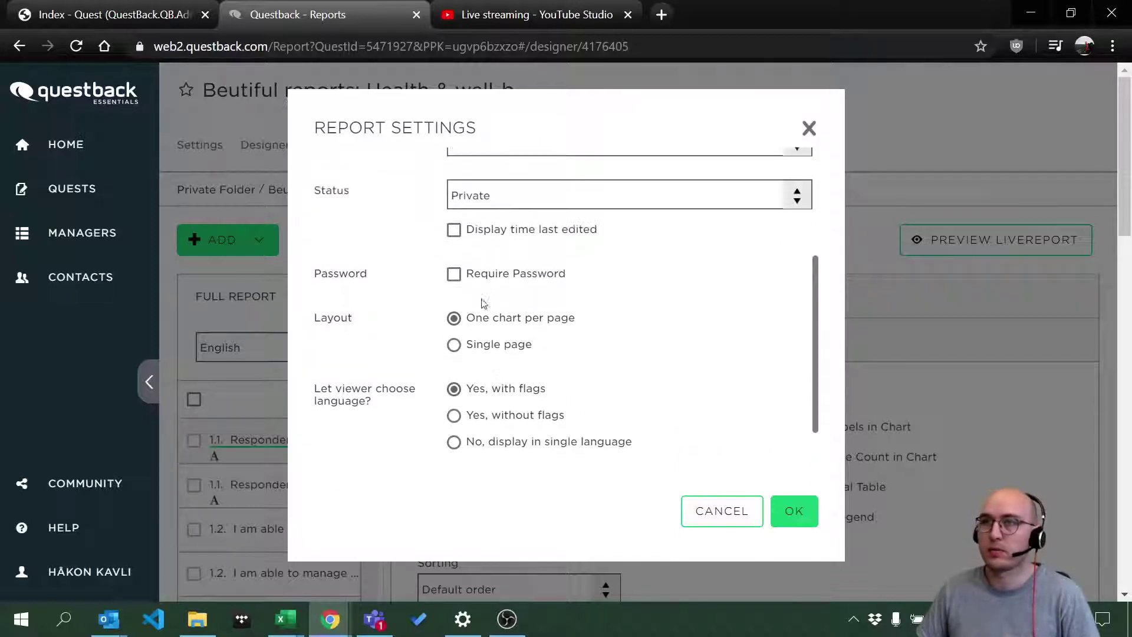
{"action": "left_click", "coordinate": [454, 351]}
{"action": "left_click", "coordinate": [563, 391]}
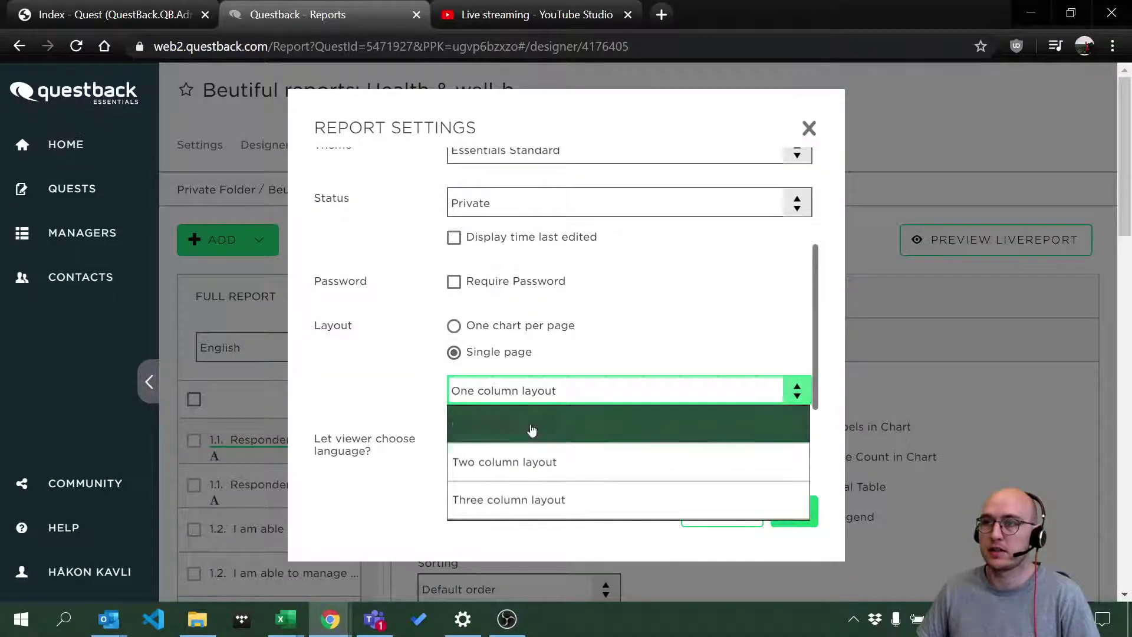
{"action": "left_click", "coordinate": [518, 462]}
{"action": "left_click", "coordinate": [804, 518]}
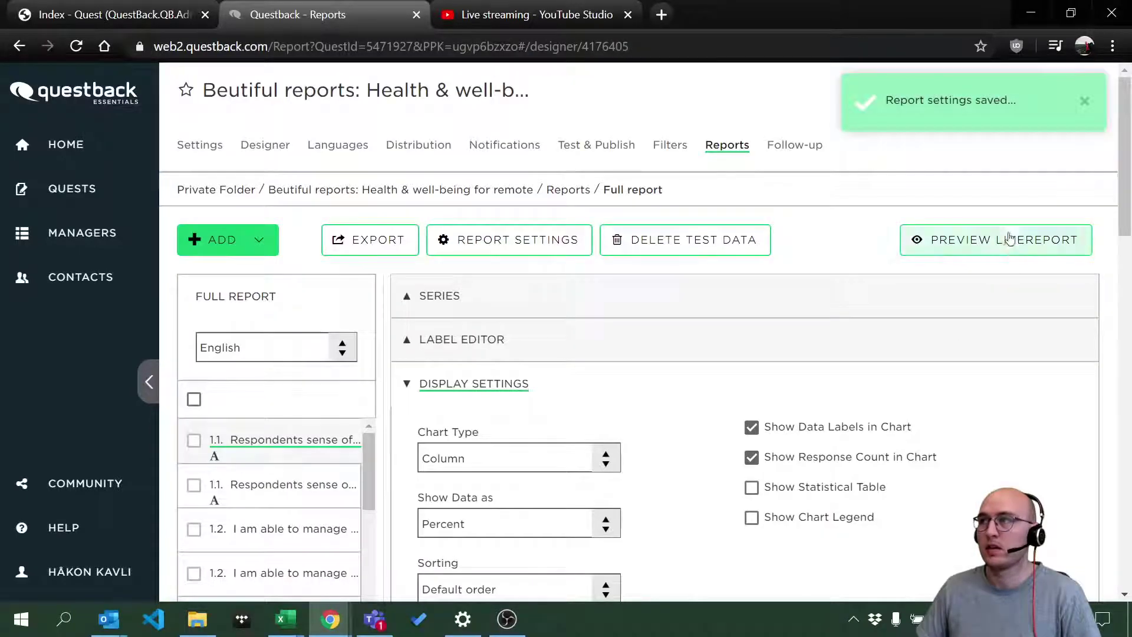
Preview the LiveReport in English and examine the two question 1.1 charts.
{"action": "left_click", "coordinate": [946, 249]}
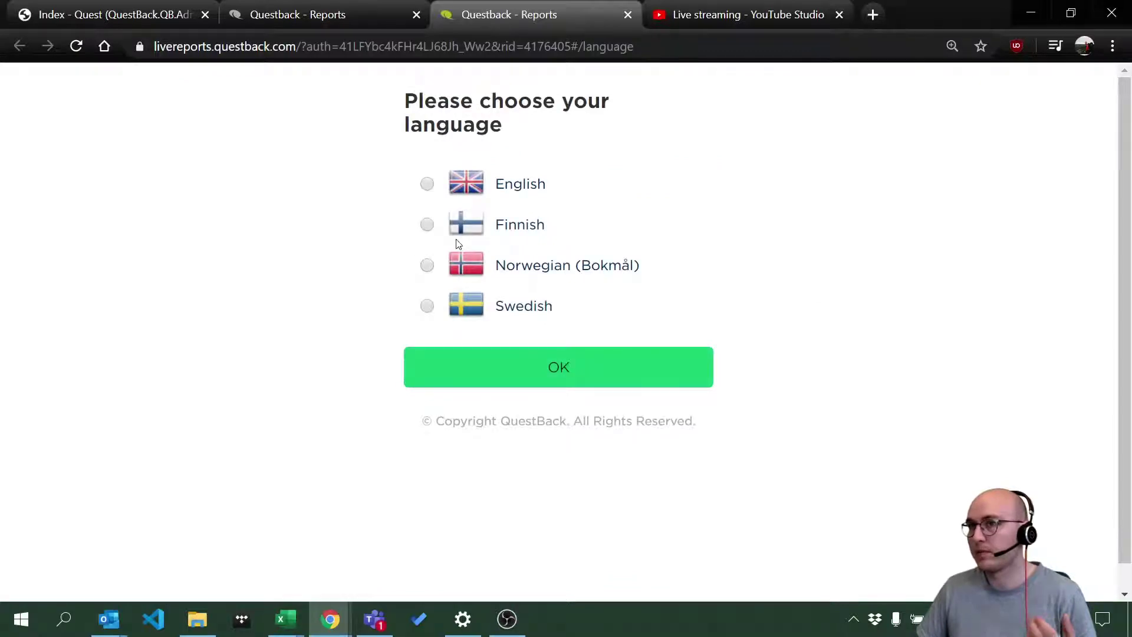
{"action": "left_click", "coordinate": [426, 265]}
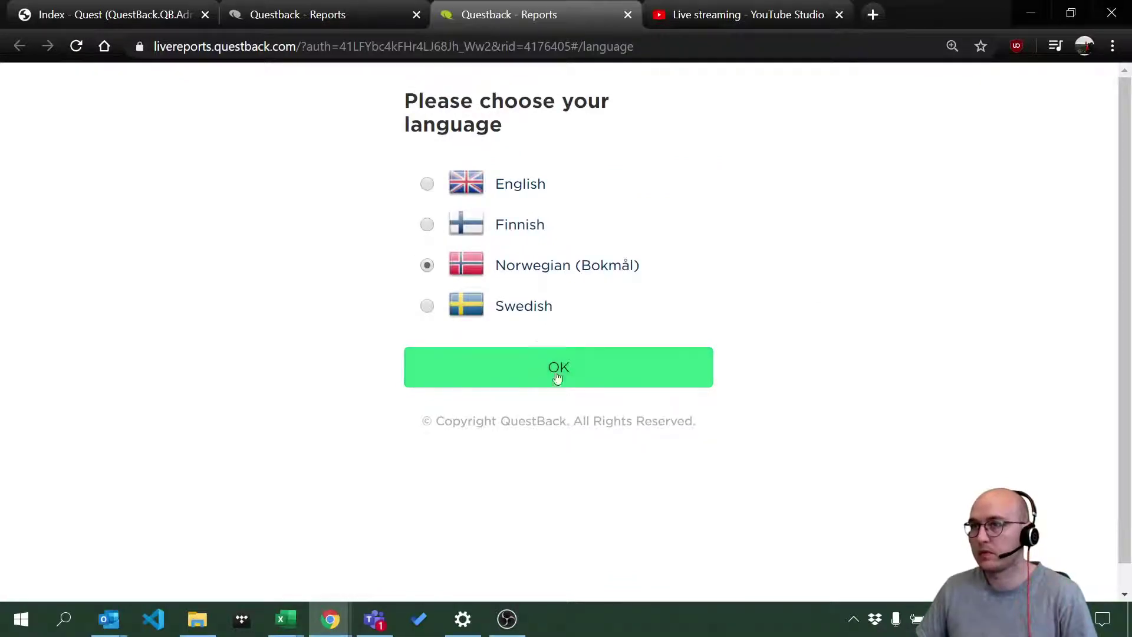
{"action": "left_click", "coordinate": [428, 185]}
{"action": "left_click", "coordinate": [560, 364]}
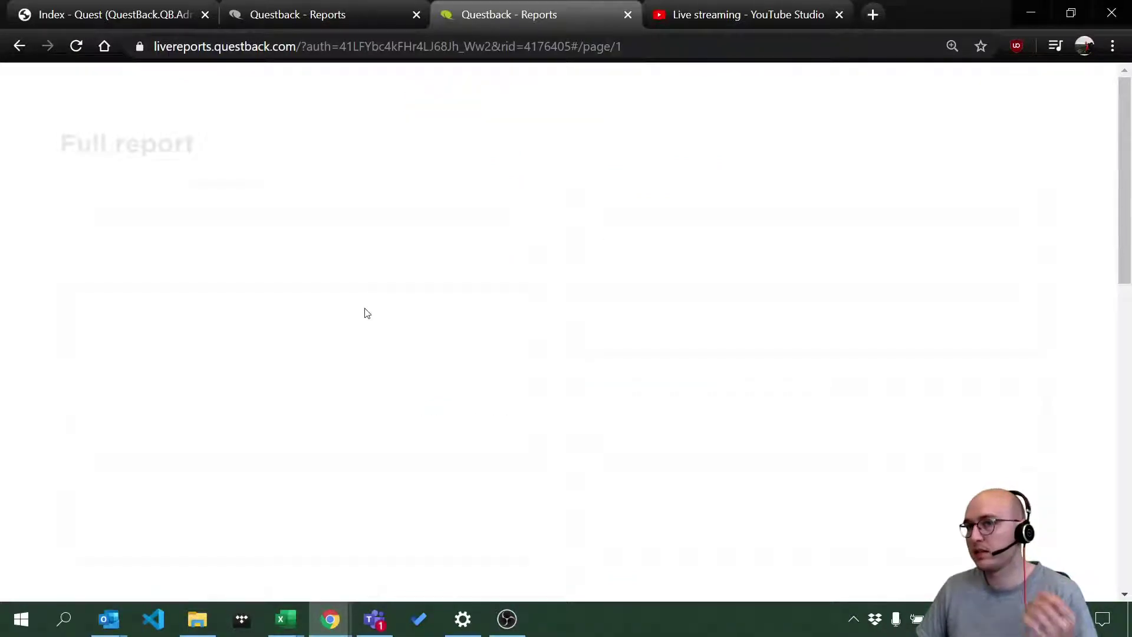
{"action": "scroll", "coordinate": [341, 307], "scroll_direction": "down", "scroll_amount": 1}
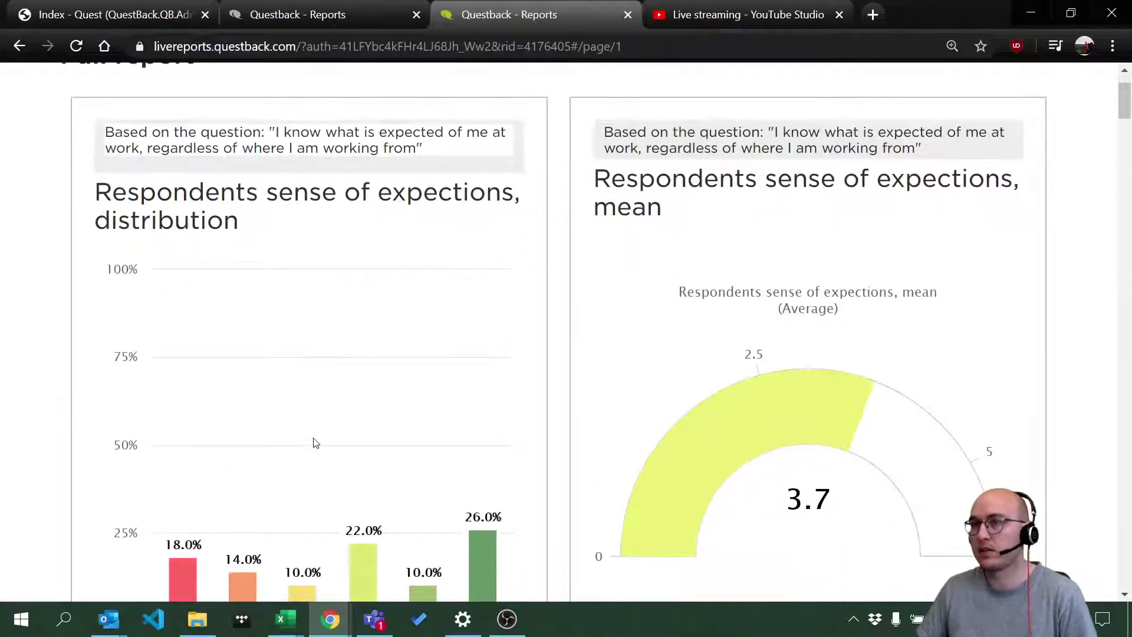
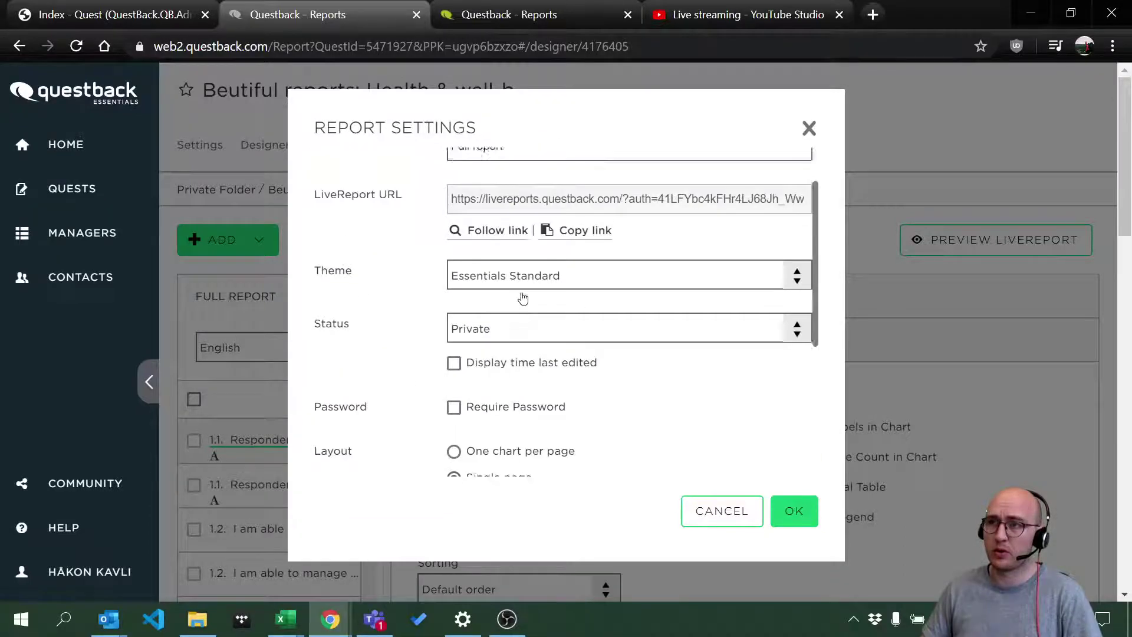
Set the report's status to Public and enable displaying the time last edited.
{"action": "left_click", "coordinate": [500, 398]}
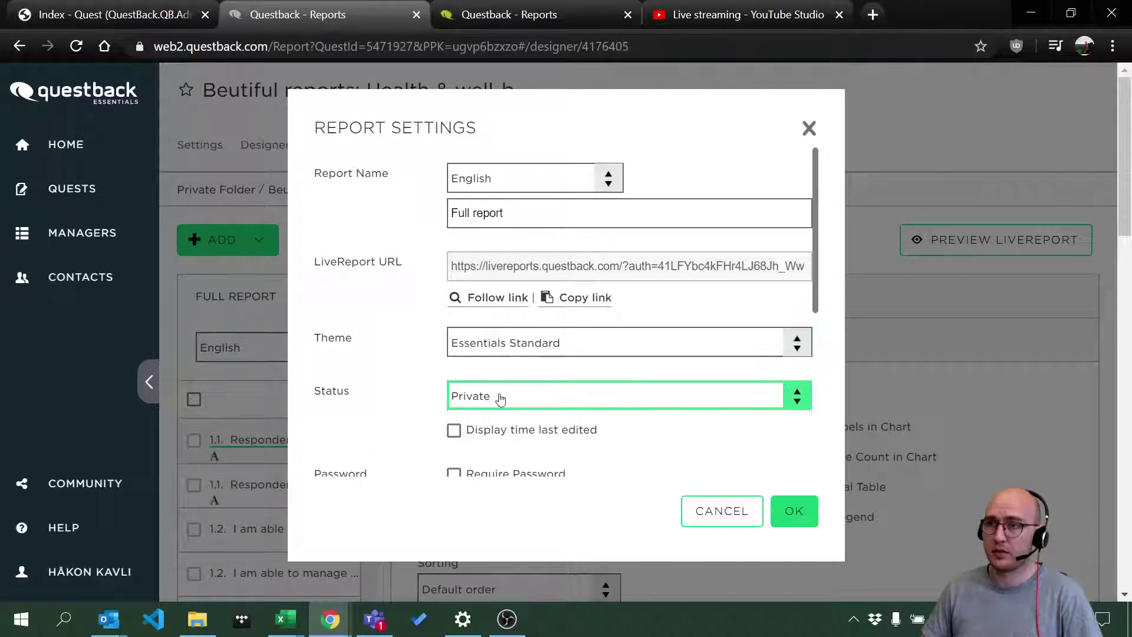
{"action": "left_click", "coordinate": [493, 463]}
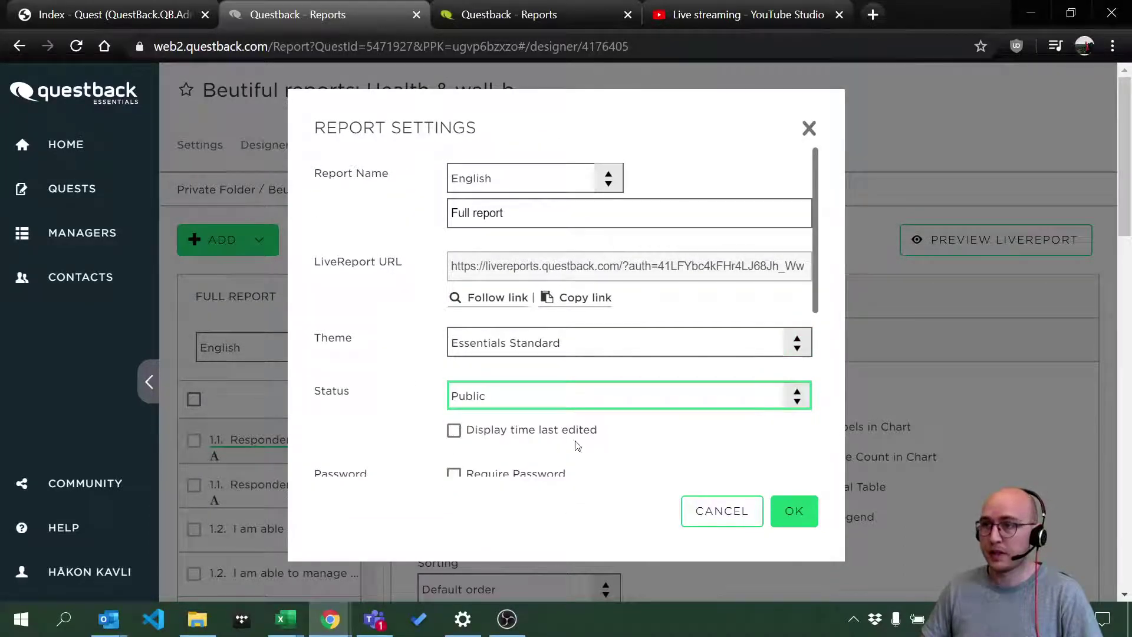
{"action": "scroll", "coordinate": [589, 448], "scroll_direction": "down", "scroll_amount": 2}
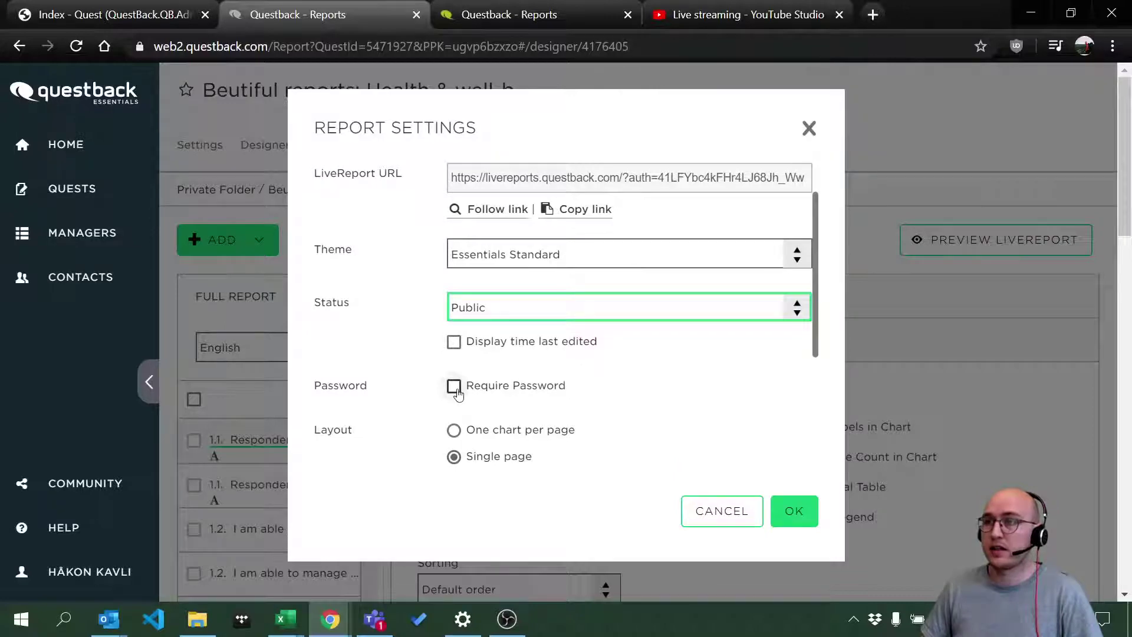
{"action": "left_click", "coordinate": [454, 343]}
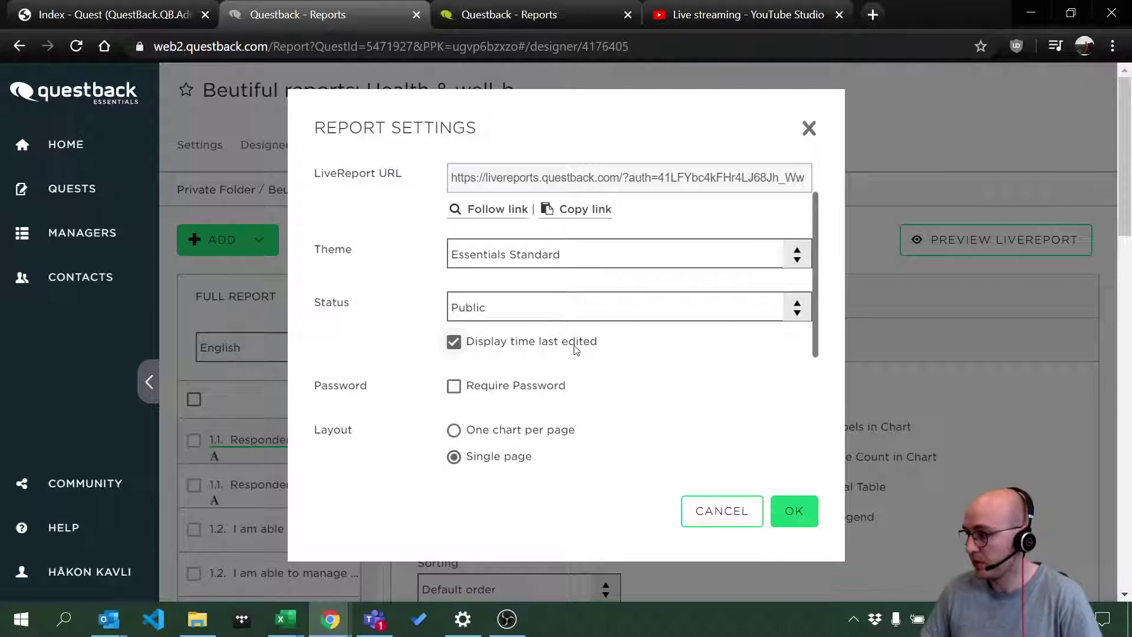
Require a password for the report and save the report settings.
{"action": "left_click", "coordinate": [471, 389]}
{"action": "left_click_drag", "start_coordinate": [518, 414], "coordinate": [448, 414]}
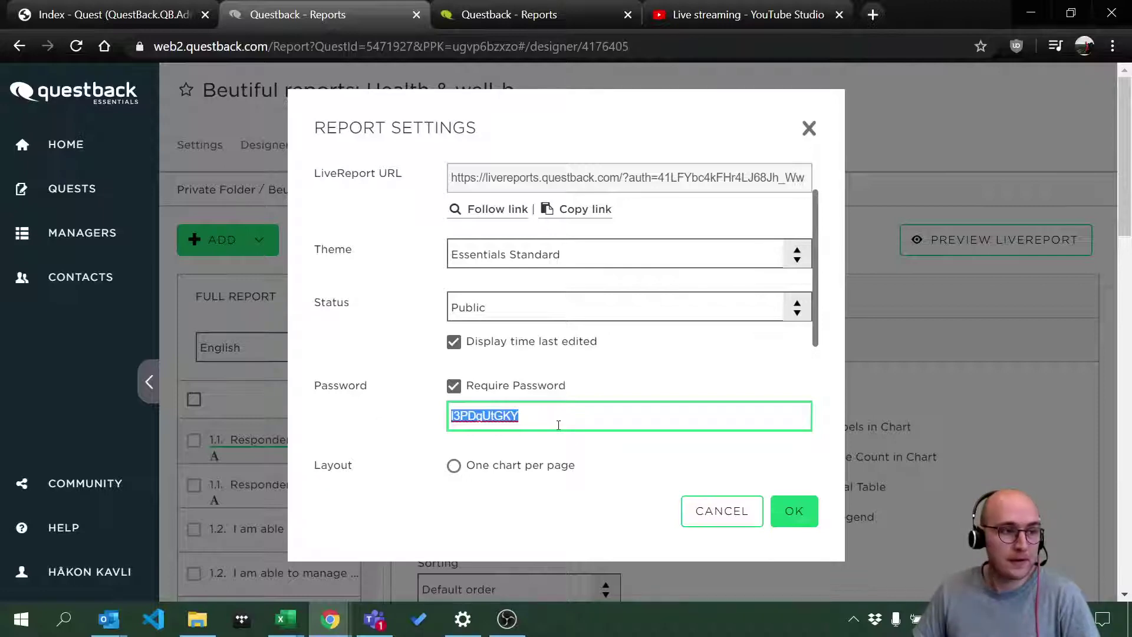
{"action": "left_click", "coordinate": [792, 510]}
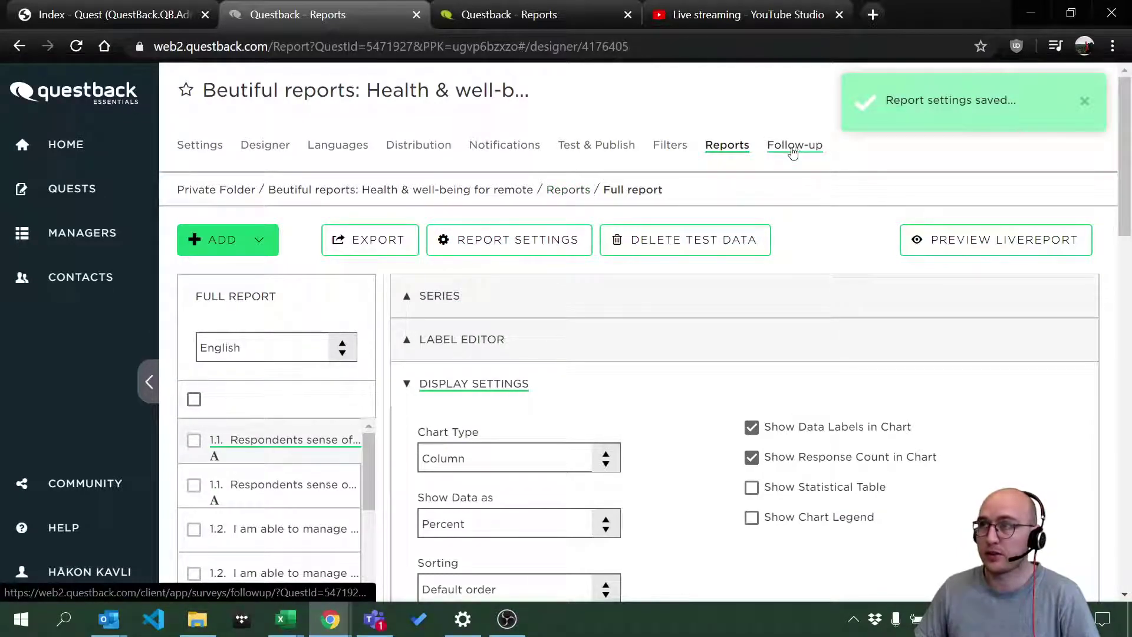
Return to the list of reports, preview the Full report in English and close that preview.
{"action": "left_click", "coordinate": [528, 18]}
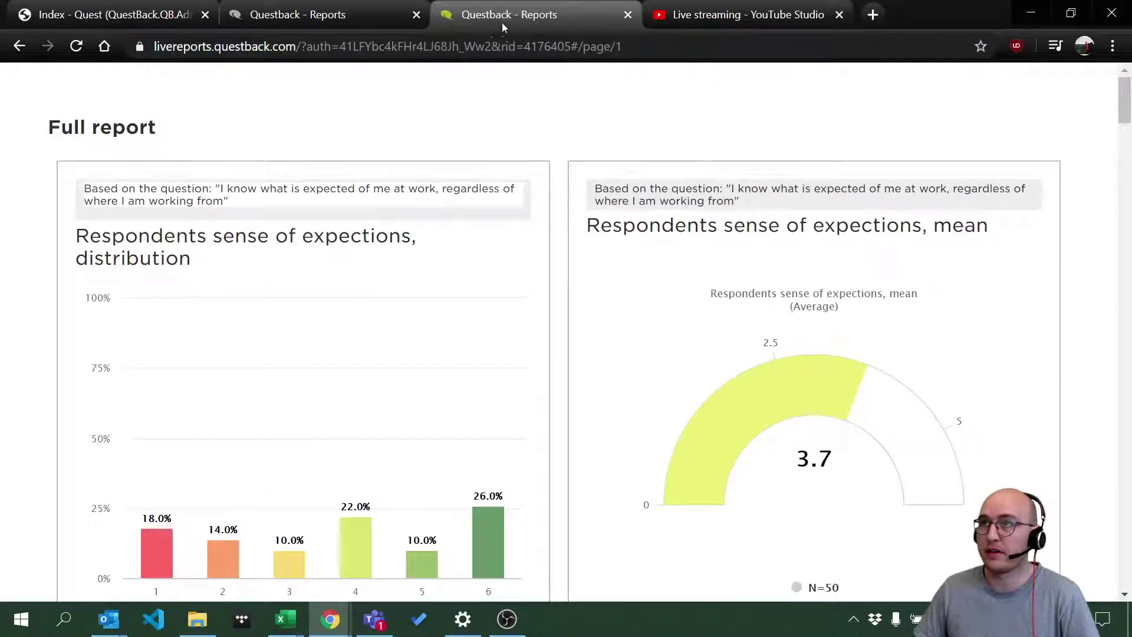
{"action": "left_click", "coordinate": [340, 18]}
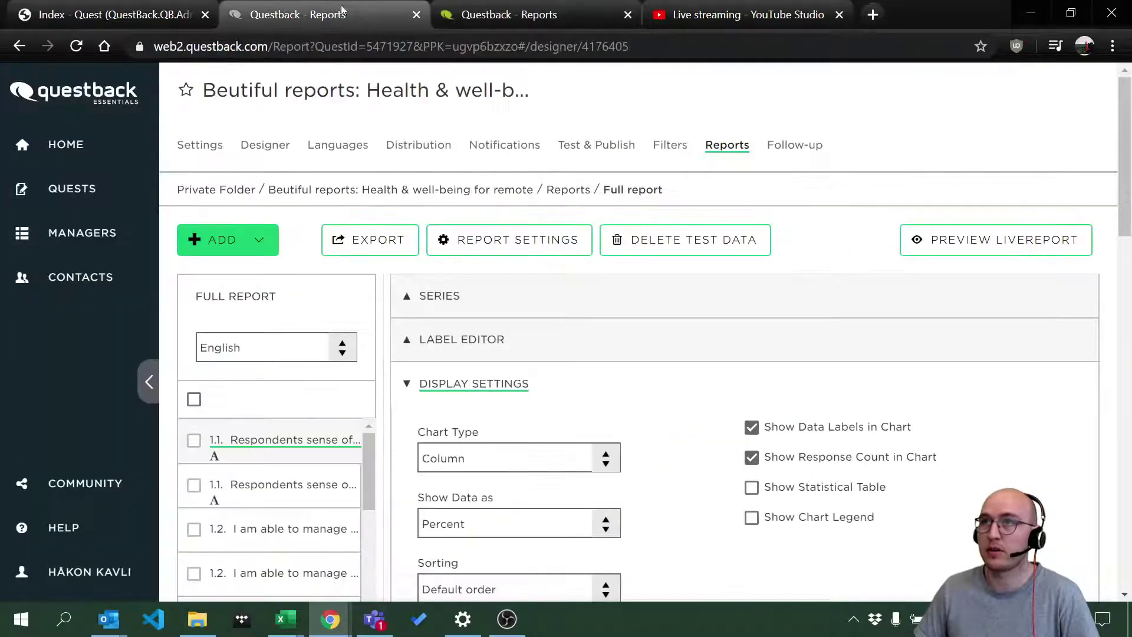
{"action": "left_click", "coordinate": [566, 191]}
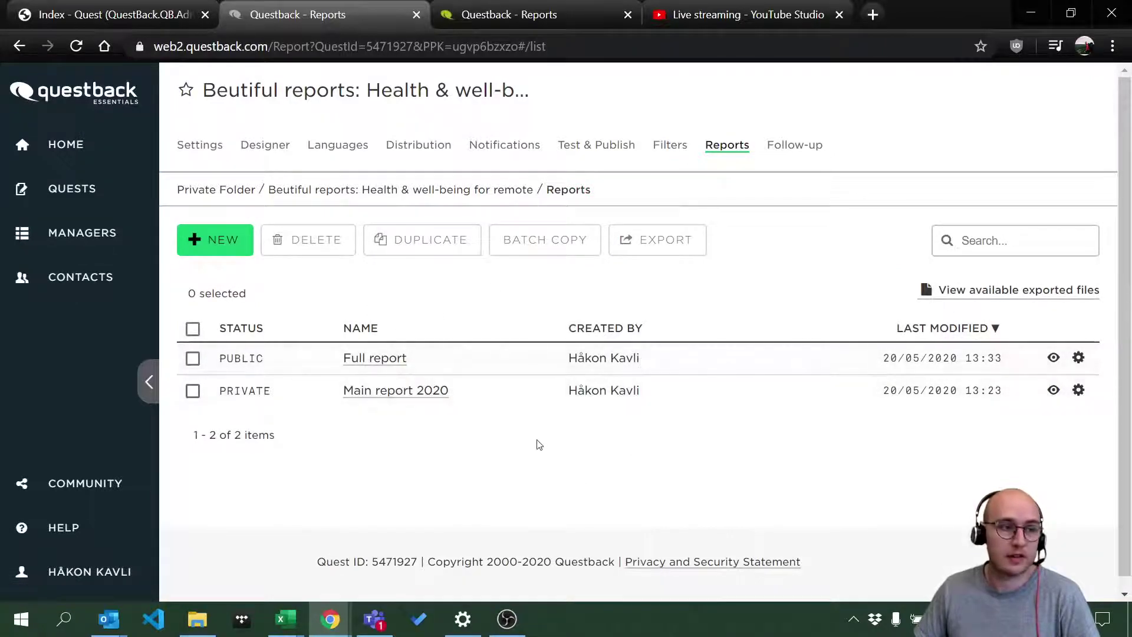
{"action": "left_click", "coordinate": [1054, 358]}
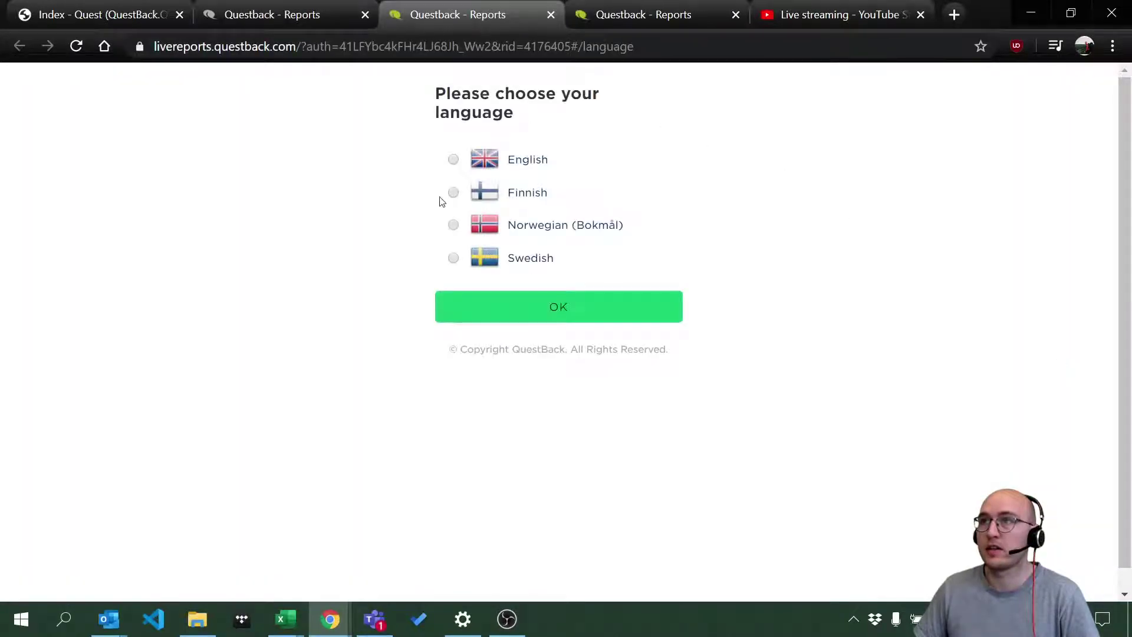
{"action": "left_click", "coordinate": [455, 157]}
{"action": "left_click", "coordinate": [533, 321]}
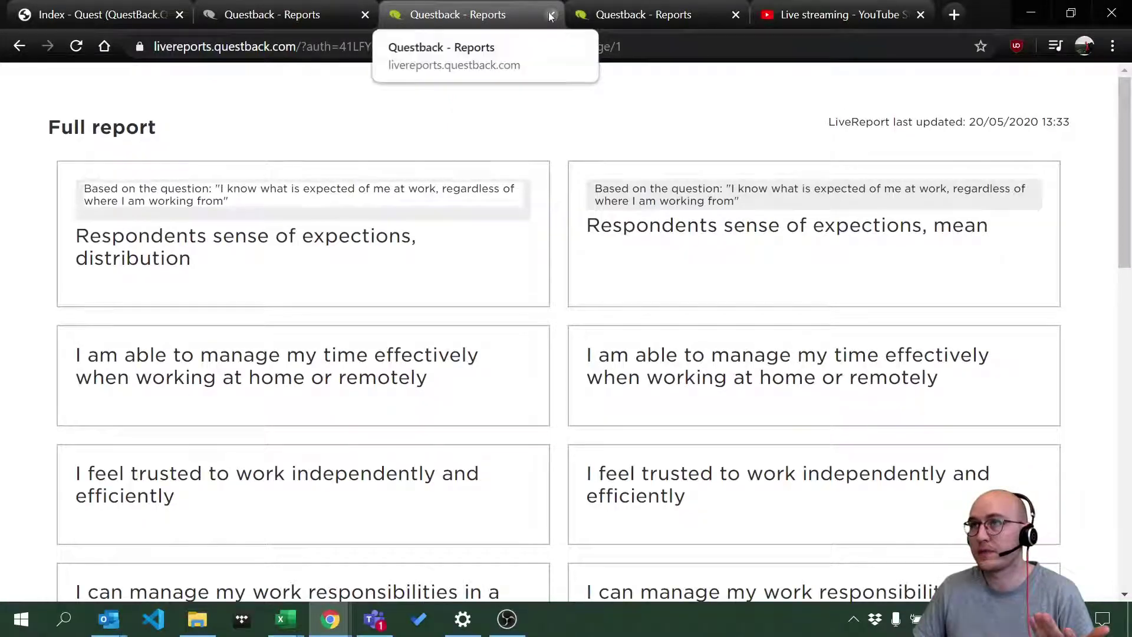
{"action": "middle_click", "coordinate": [391, 18]}
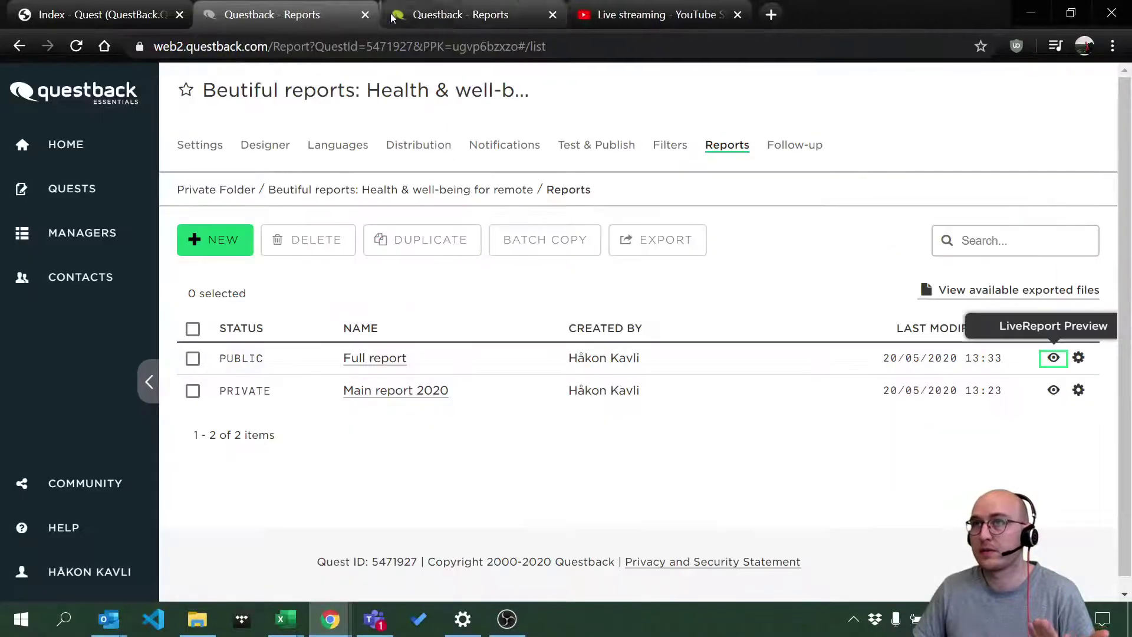
Preview Main report 2020 in English and view its Mindset page as chart and as table.
{"action": "left_click", "coordinate": [1053, 391]}
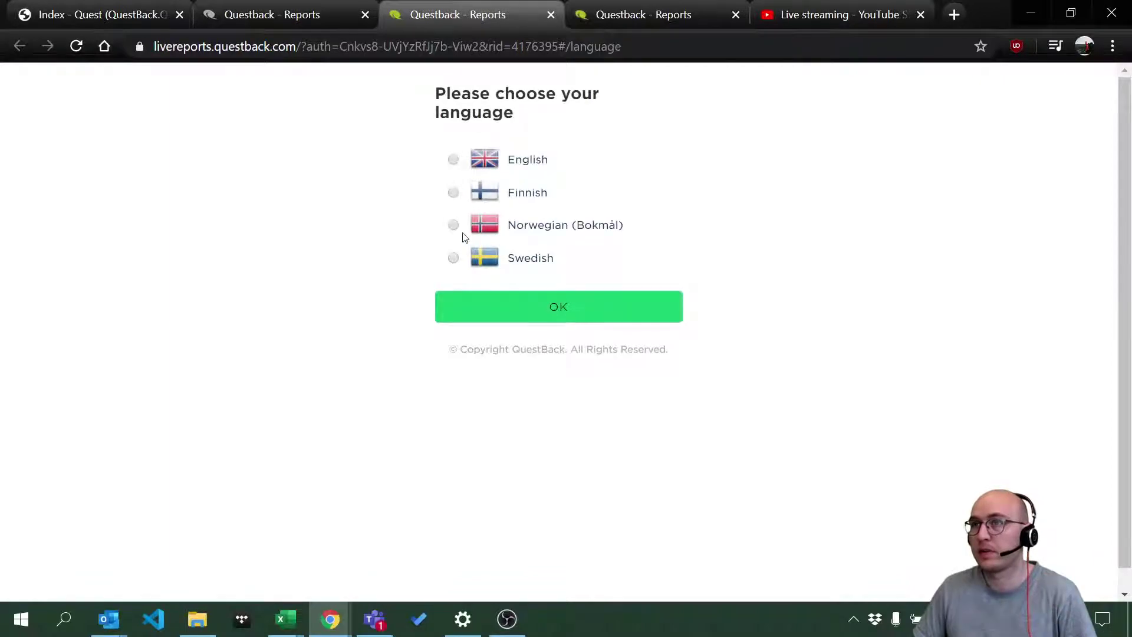
{"action": "left_click", "coordinate": [453, 224]}
{"action": "left_click", "coordinate": [453, 159]}
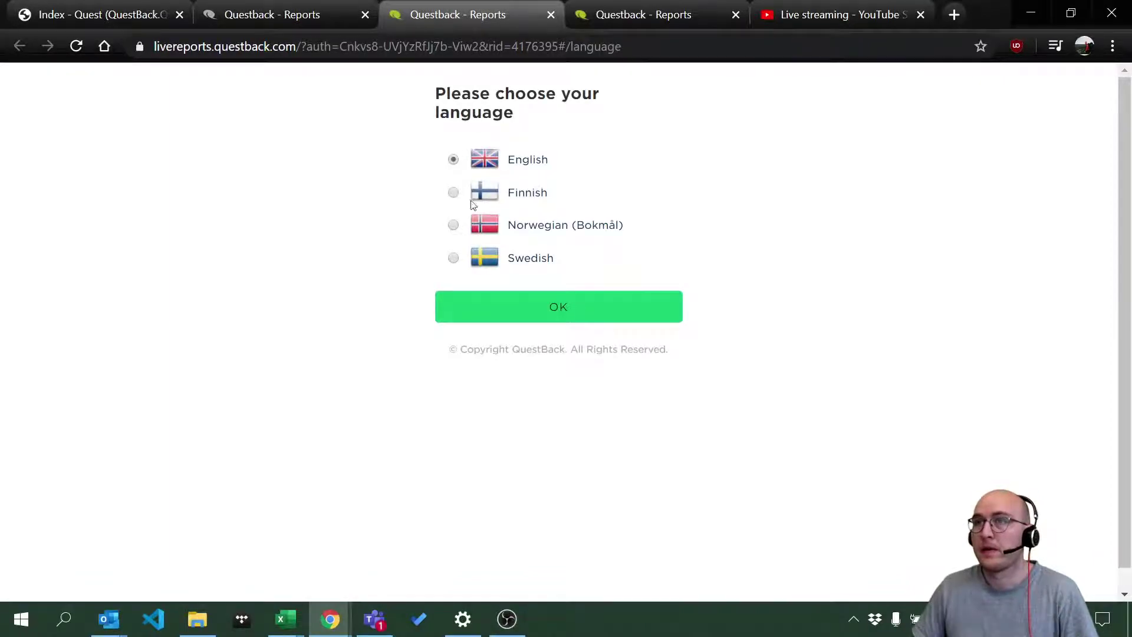
{"action": "left_click", "coordinate": [531, 313]}
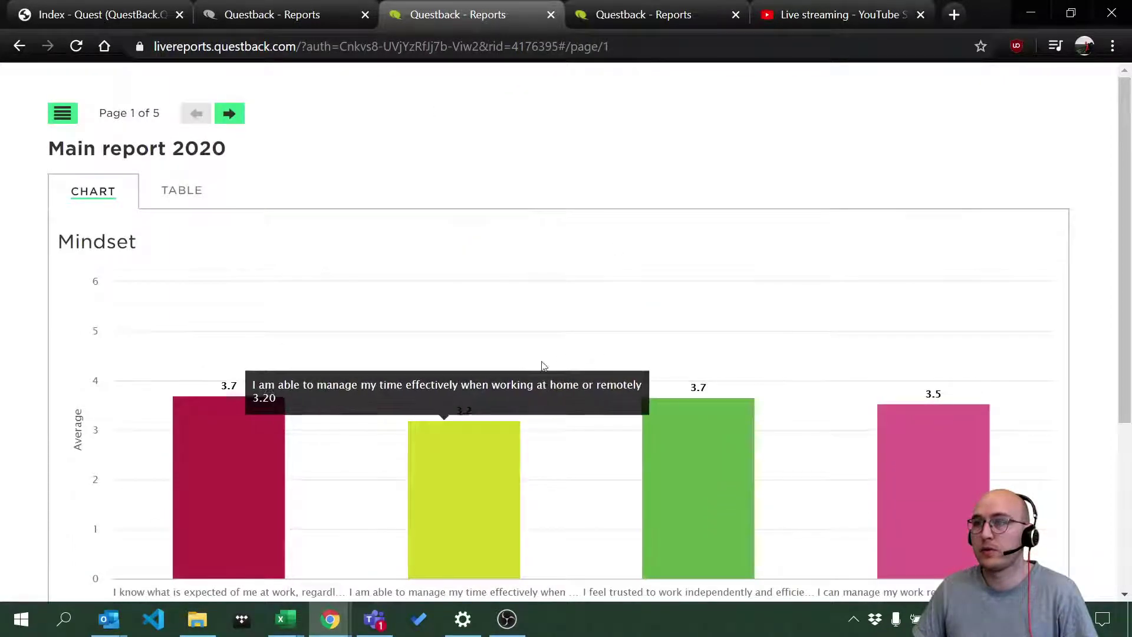
{"action": "scroll", "coordinate": [549, 356], "scroll_direction": "down", "scroll_amount": 2}
{"action": "scroll", "coordinate": [108, 199], "scroll_direction": "up", "scroll_amount": 2}
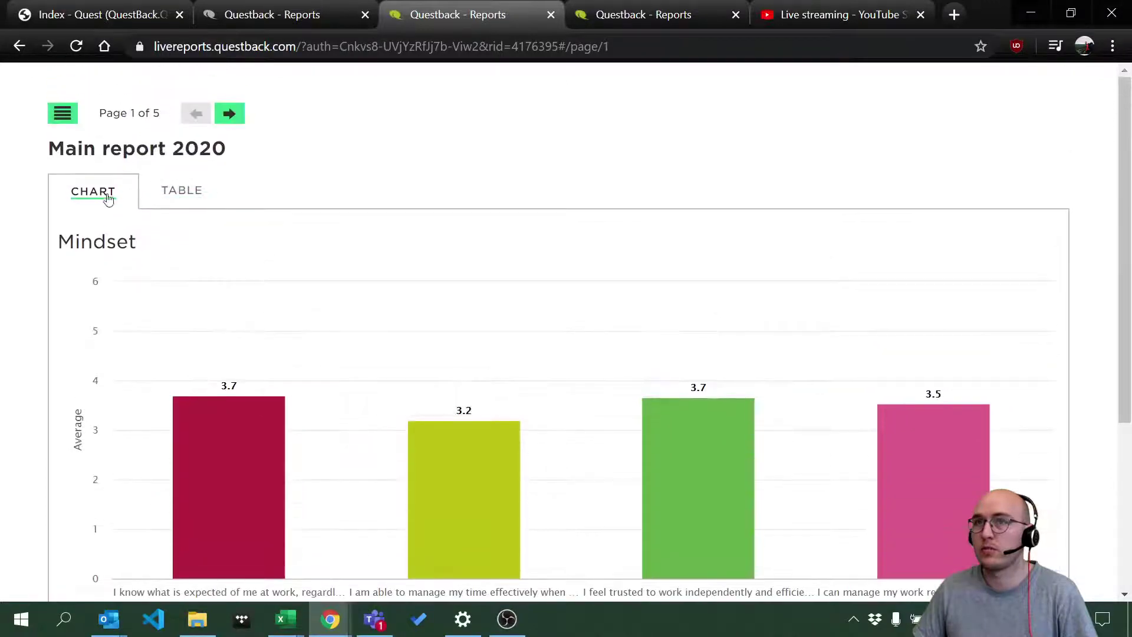
{"action": "left_click", "coordinate": [172, 192]}
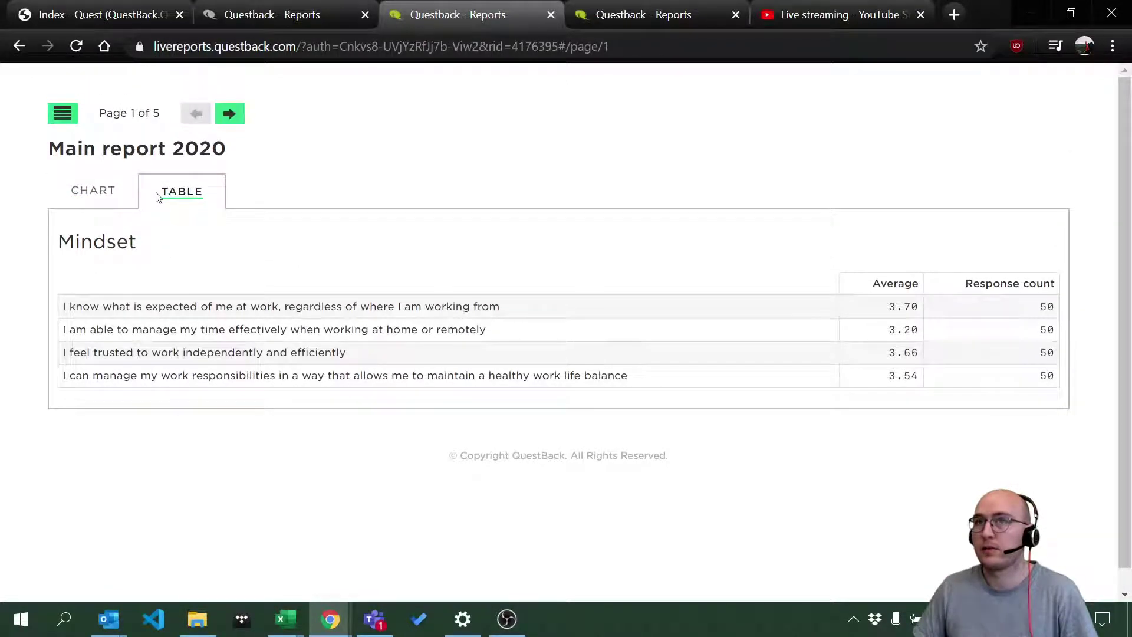
Show the page list of Main report 2020 and browse its Care, Comments from our respondents and Support and Collaboration pages.
{"action": "left_click", "coordinate": [62, 112]}
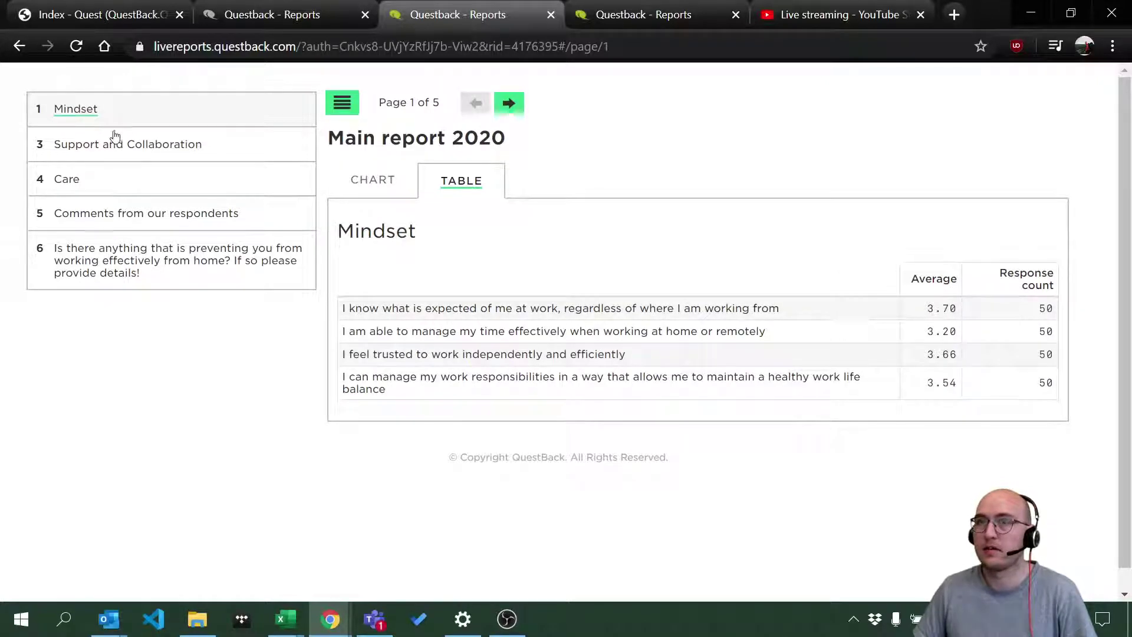
{"action": "left_click", "coordinate": [139, 145]}
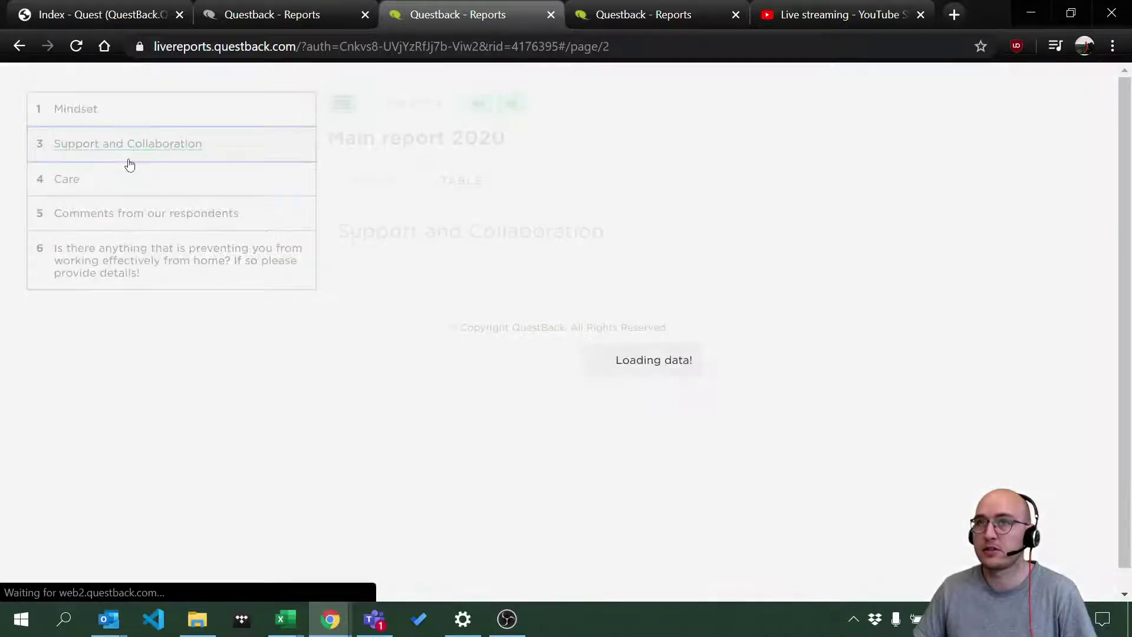
{"action": "left_click", "coordinate": [101, 186]}
{"action": "left_click", "coordinate": [104, 227]}
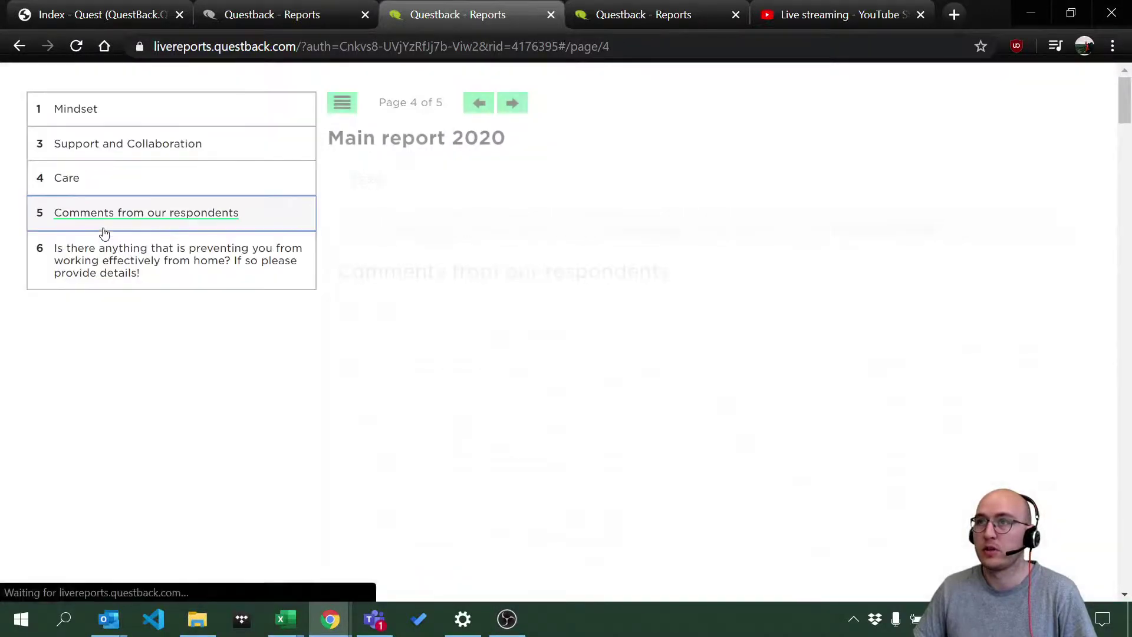
{"action": "left_click", "coordinate": [99, 153]}
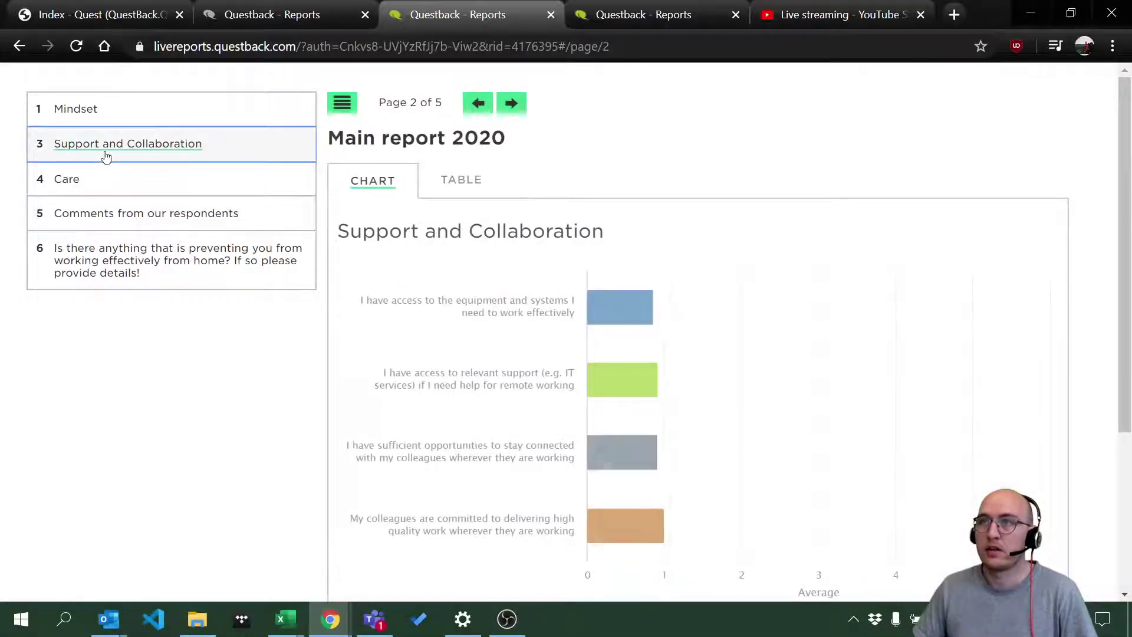
Compare the layouts of the Full report and Main report 2020, viewing the Support and Collaboration page as a table.
{"action": "left_click", "coordinate": [629, 11]}
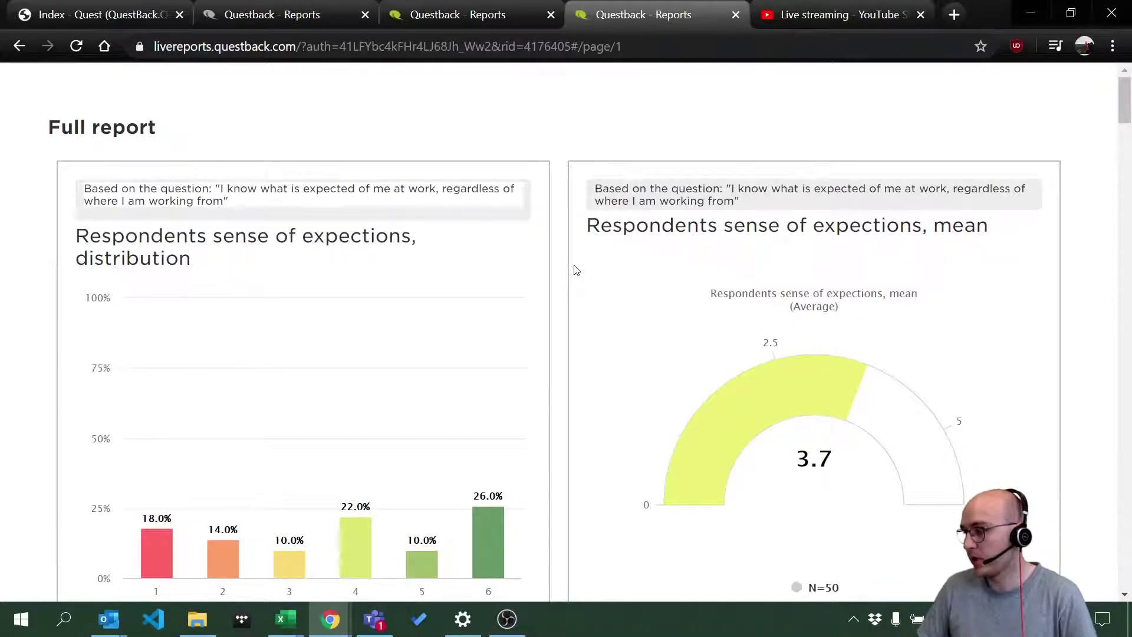
{"action": "scroll", "coordinate": [351, 323], "scroll_direction": "down", "scroll_amount": 1}
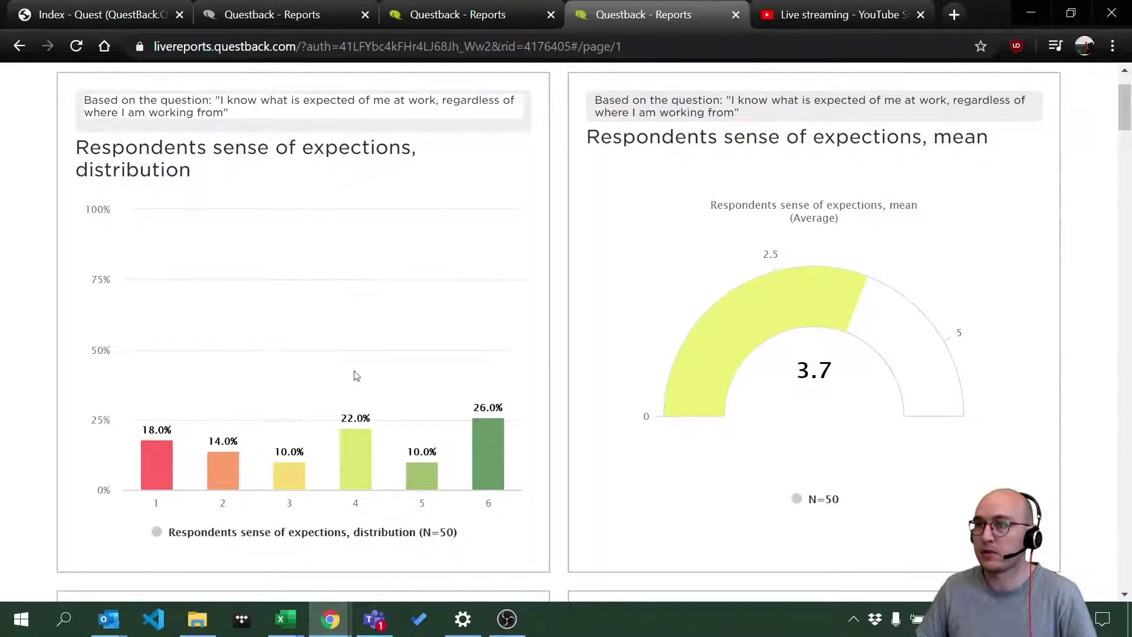
{"action": "left_click", "coordinate": [392, 13]}
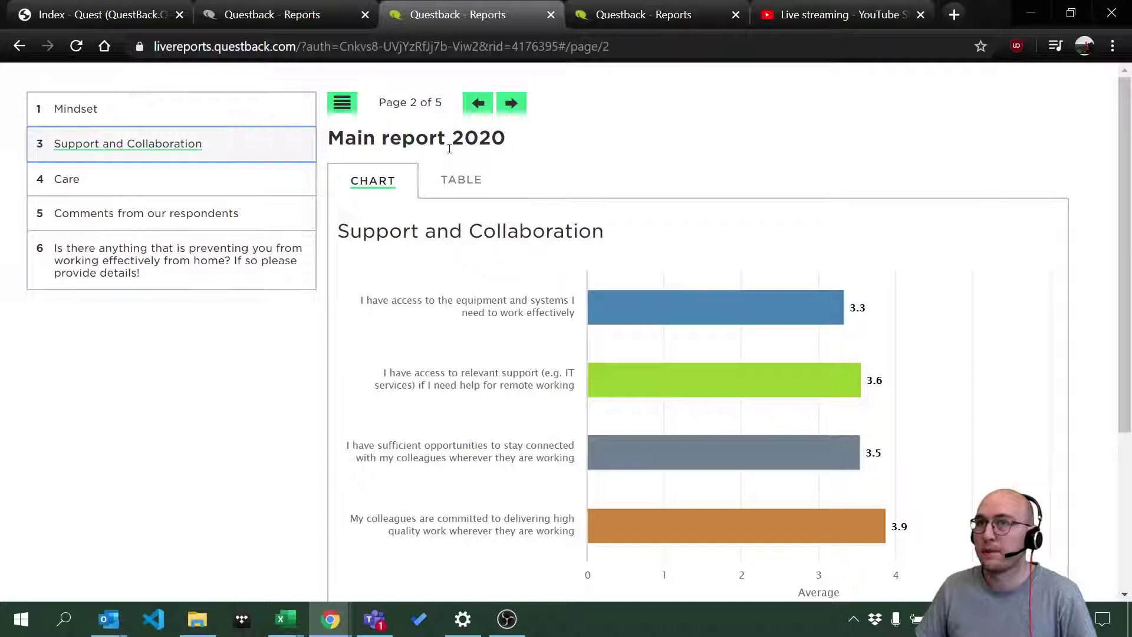
{"action": "left_click", "coordinate": [456, 188]}
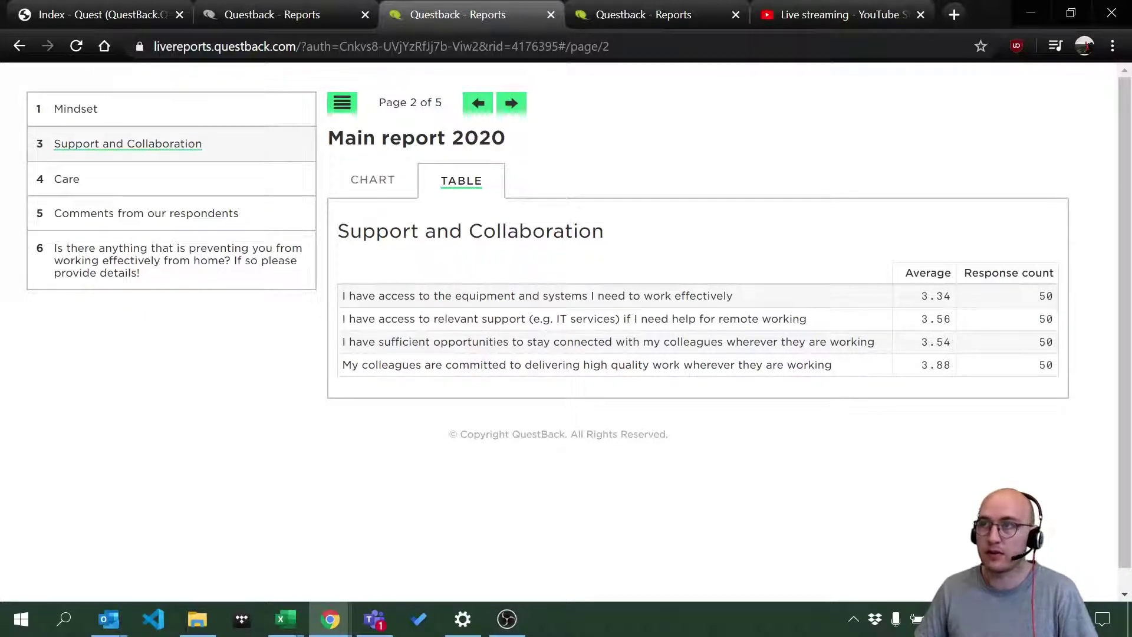
{"action": "left_click", "coordinate": [657, 15]}
{"action": "left_click", "coordinate": [492, 17]}
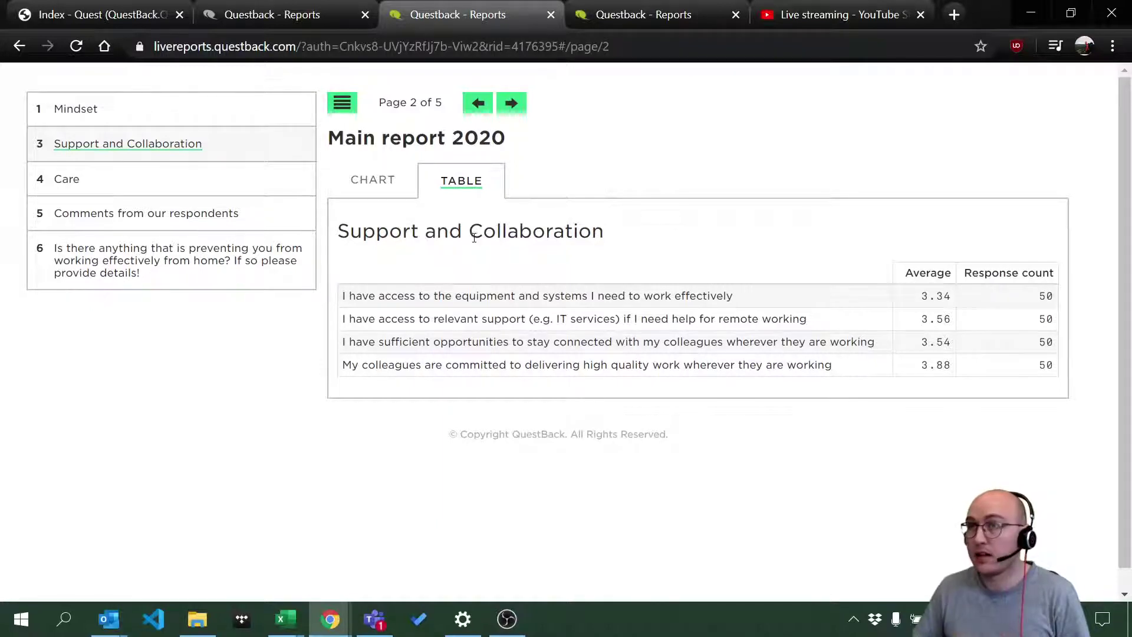
Copy the Full report's link and open it in a new incognito window.
{"action": "left_click", "coordinate": [390, 44]}
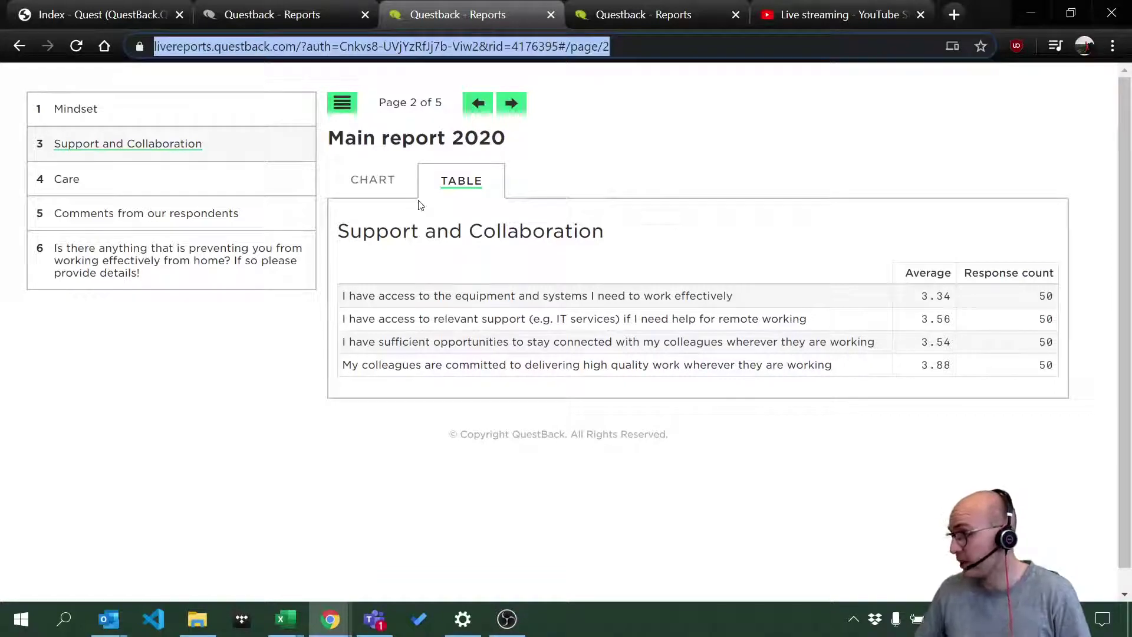
{"action": "right_click", "coordinate": [274, 47]}
{"action": "left_click", "coordinate": [375, 169]}
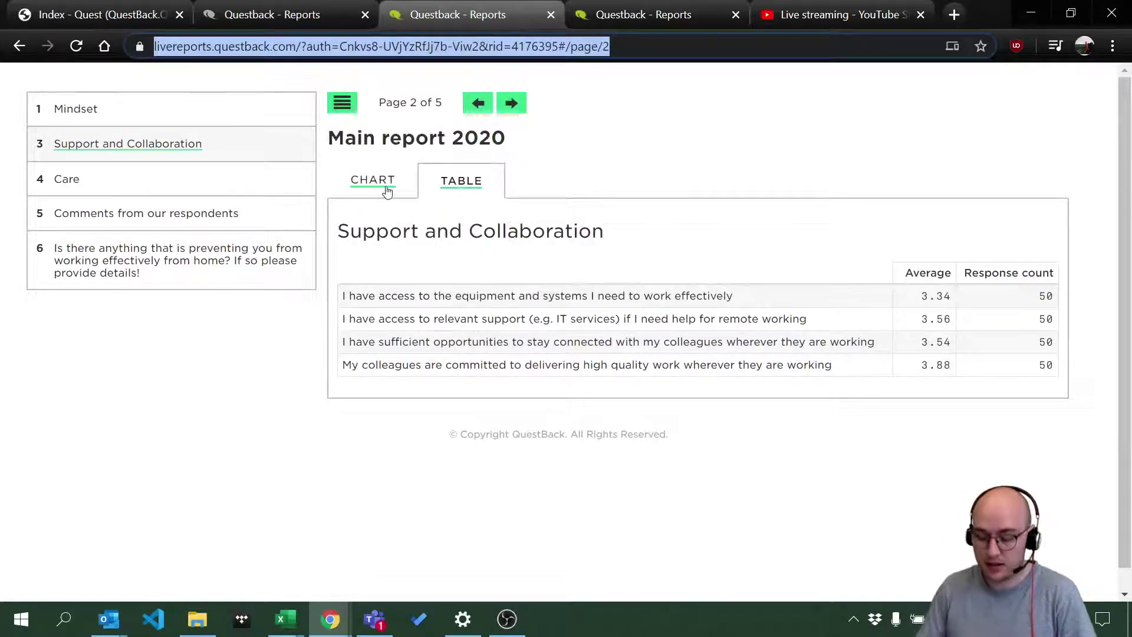
{"action": "left_click", "coordinate": [673, 20]}
{"action": "left_click", "coordinate": [324, 51]}
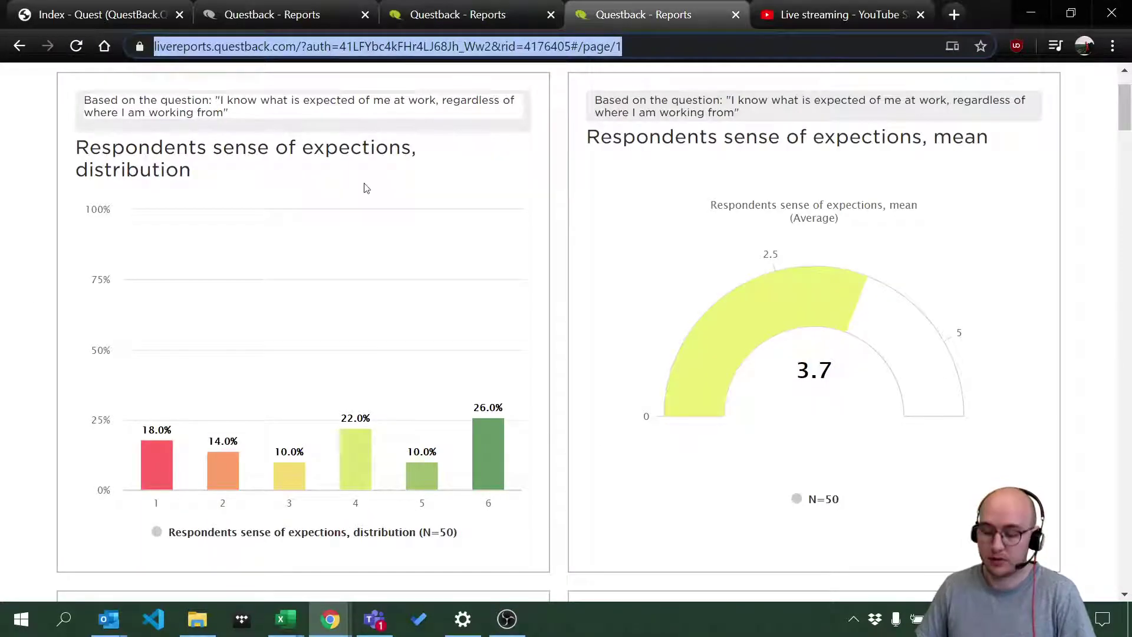
{"action": "key", "text": "ctrl+shift+n"}
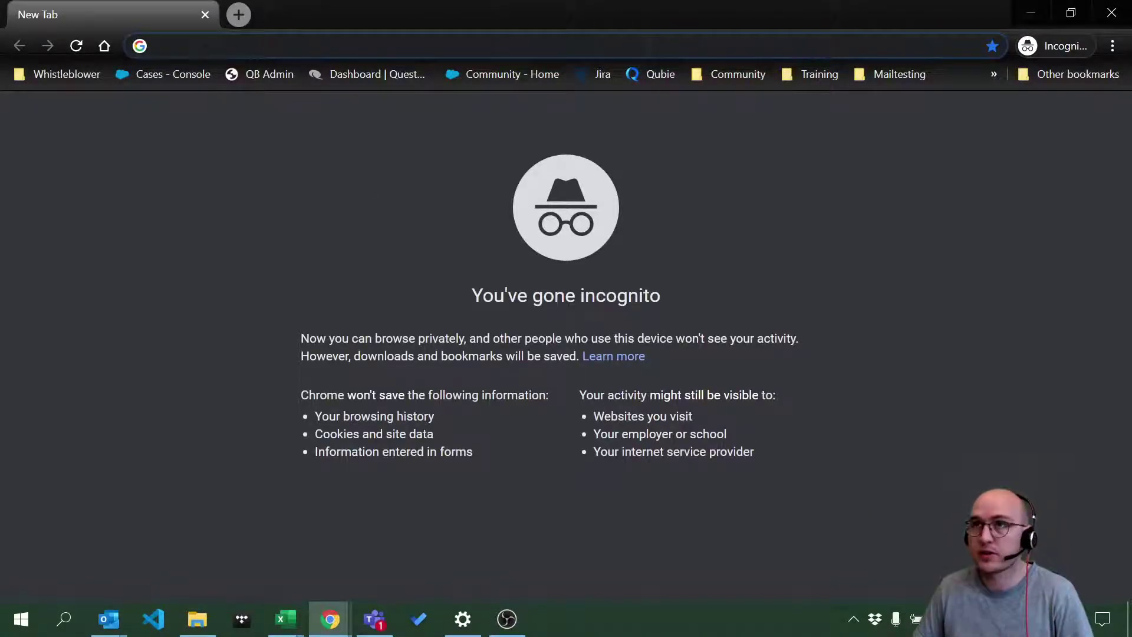
{"action": "key", "text": "ctrl+v"}
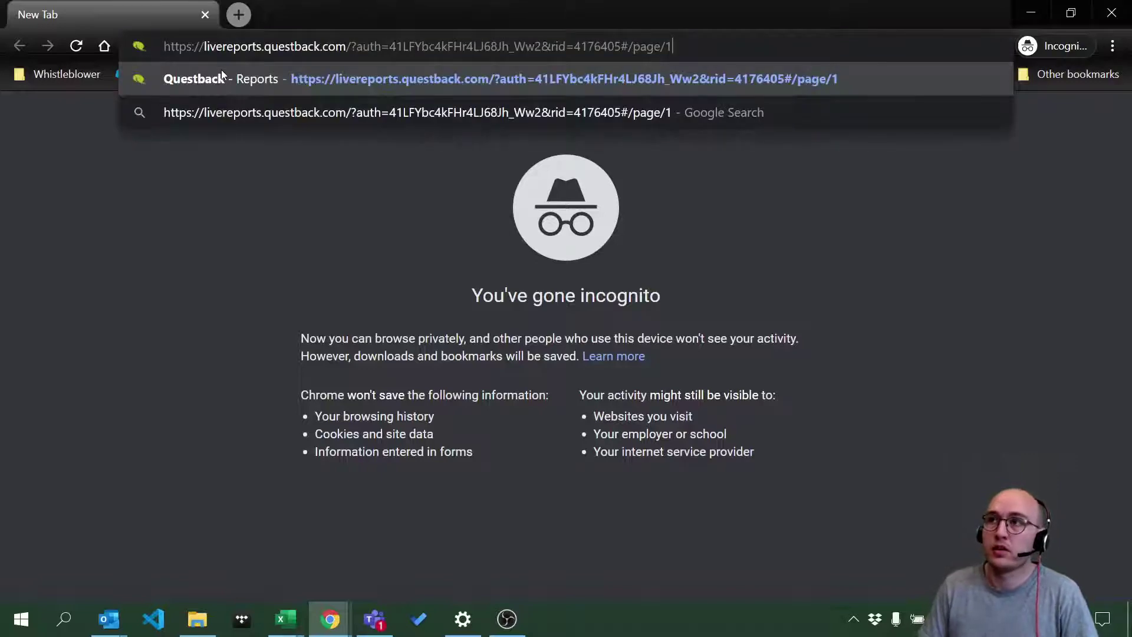
{"action": "left_click", "coordinate": [221, 70]}
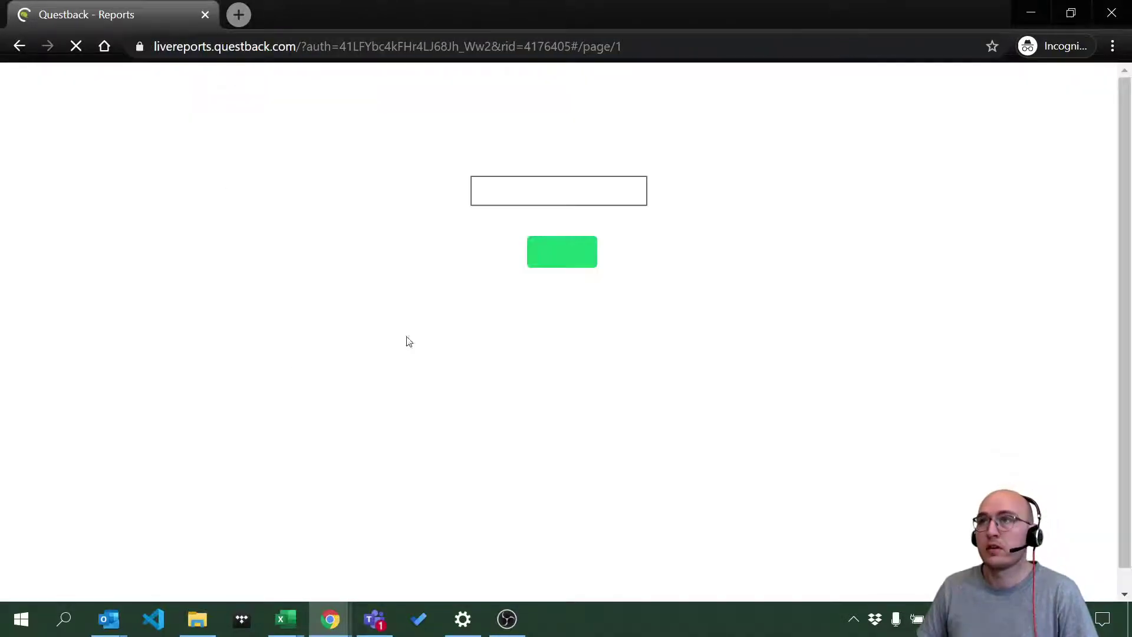
{"action": "left_click", "coordinate": [525, 200]}
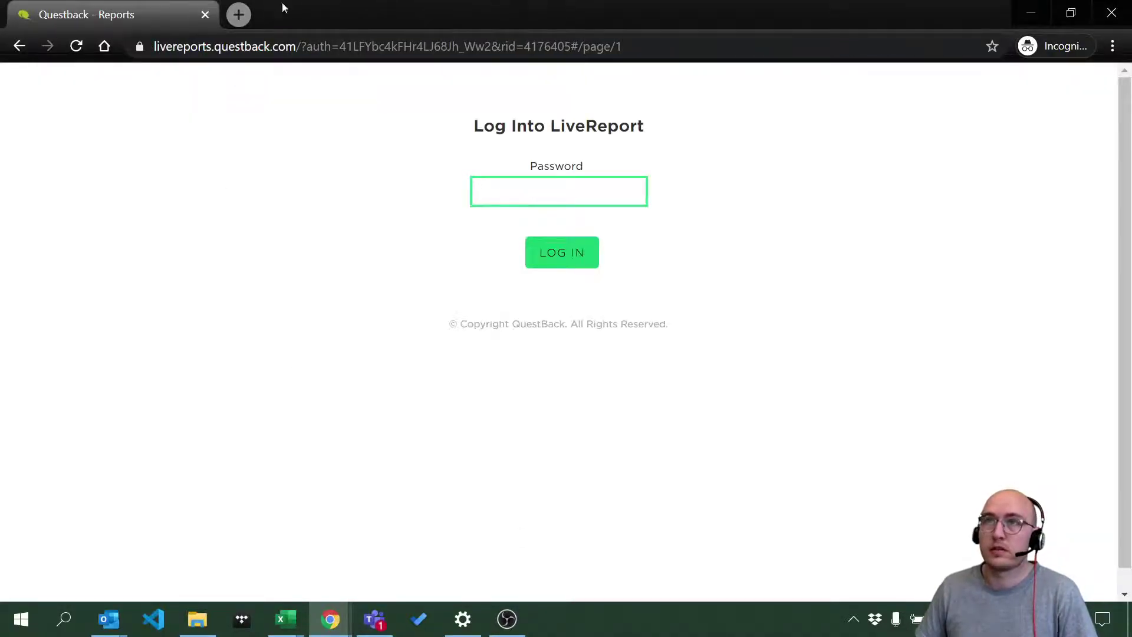
Return to the list of reports, turn off the password requirement for the Full report and save its settings.
{"action": "double_click", "coordinate": [457, 7]}
{"action": "scroll", "coordinate": [587, 170], "scroll_direction": "up", "scroll_amount": 1}
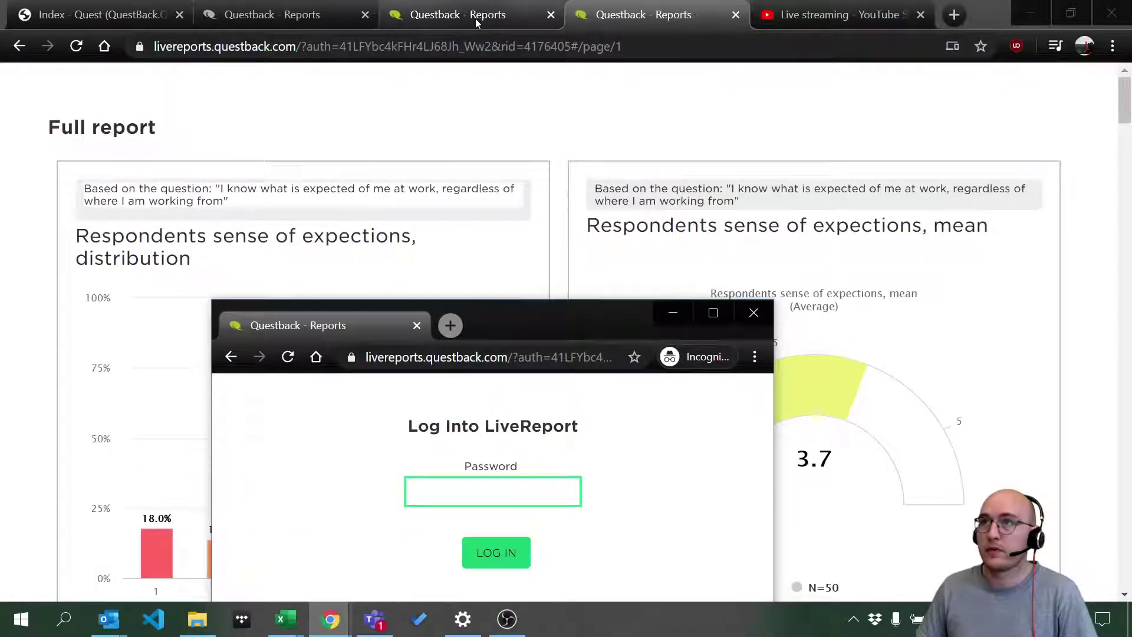
{"action": "left_click", "coordinate": [454, 14]}
{"action": "left_click", "coordinate": [267, 15]}
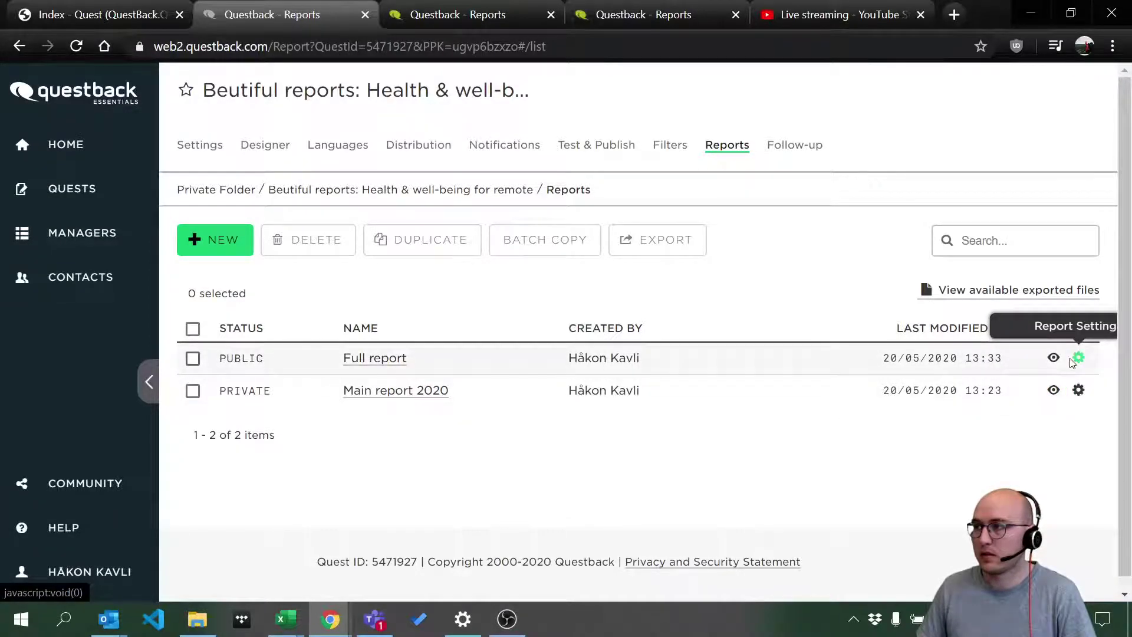
{"action": "left_click", "coordinate": [1077, 358]}
{"action": "scroll", "coordinate": [580, 324], "scroll_direction": "down", "scroll_amount": 5}
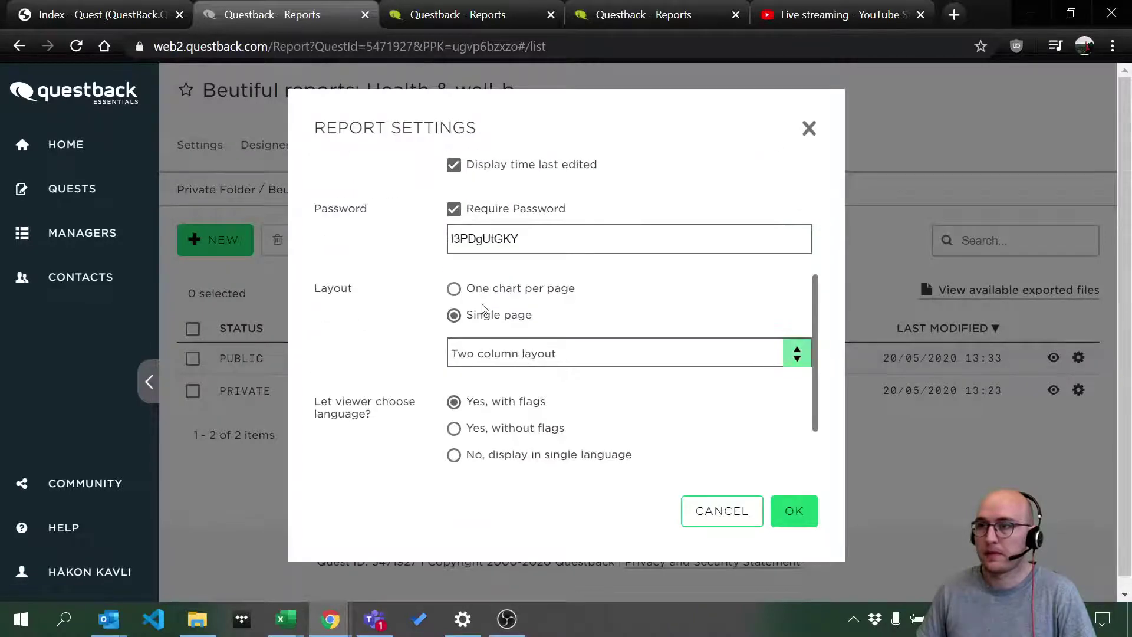
{"action": "left_click", "coordinate": [453, 209]}
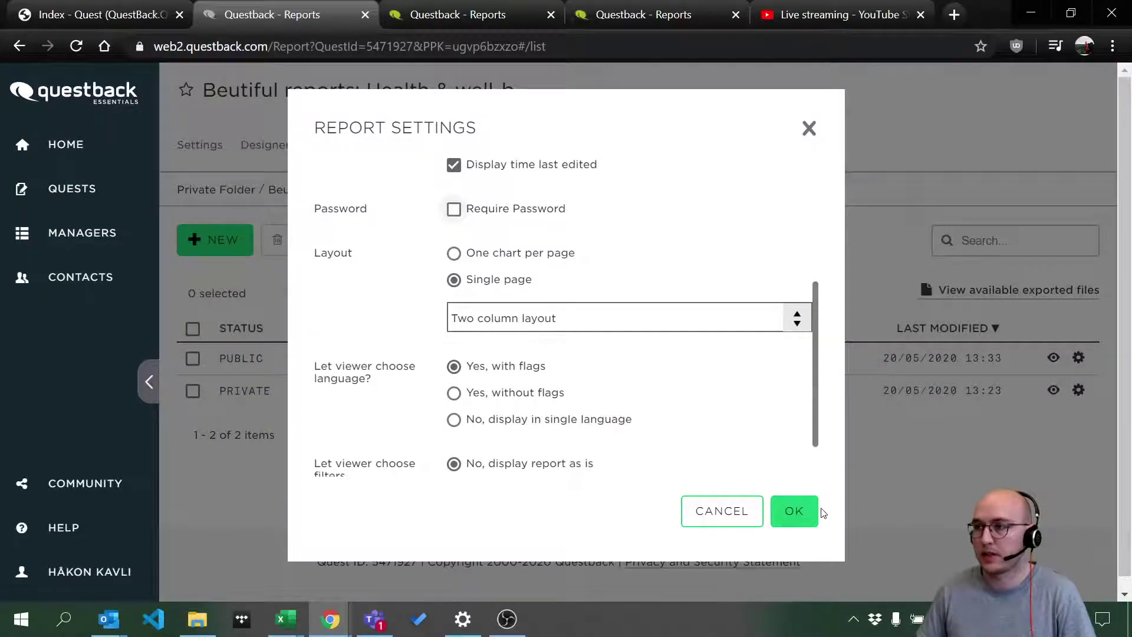
{"action": "left_click", "coordinate": [794, 511]}
Reload the Full report in the incognito window, look at its first charts and minimise that window.
{"action": "mouse_move", "coordinate": [330, 619]}
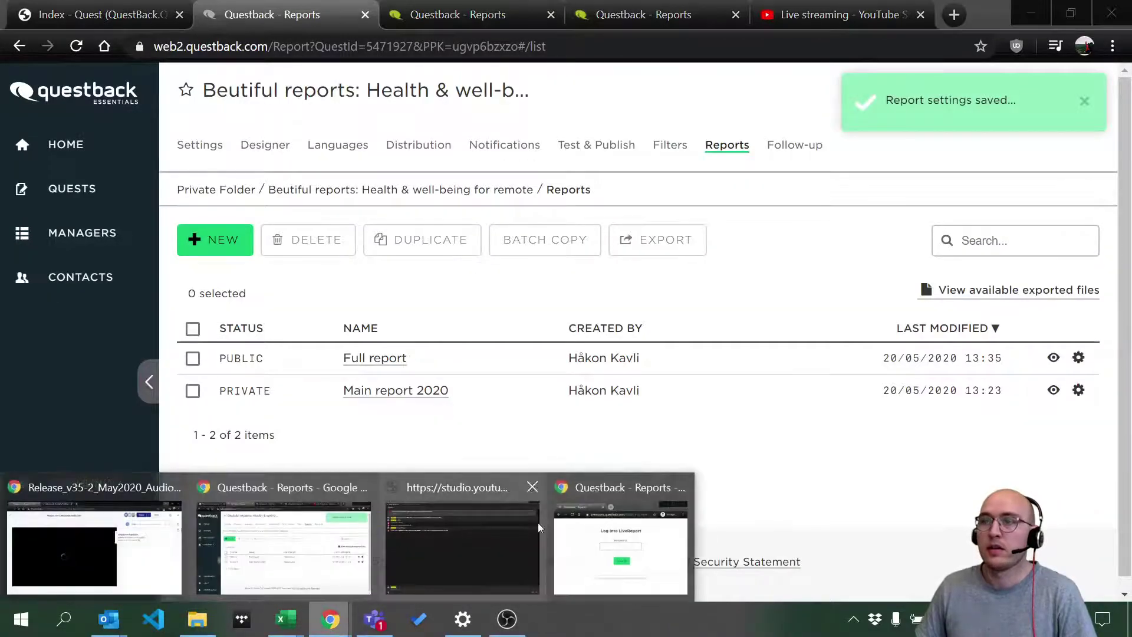
{"action": "left_click", "coordinate": [620, 548]}
{"action": "left_click", "coordinate": [715, 315]}
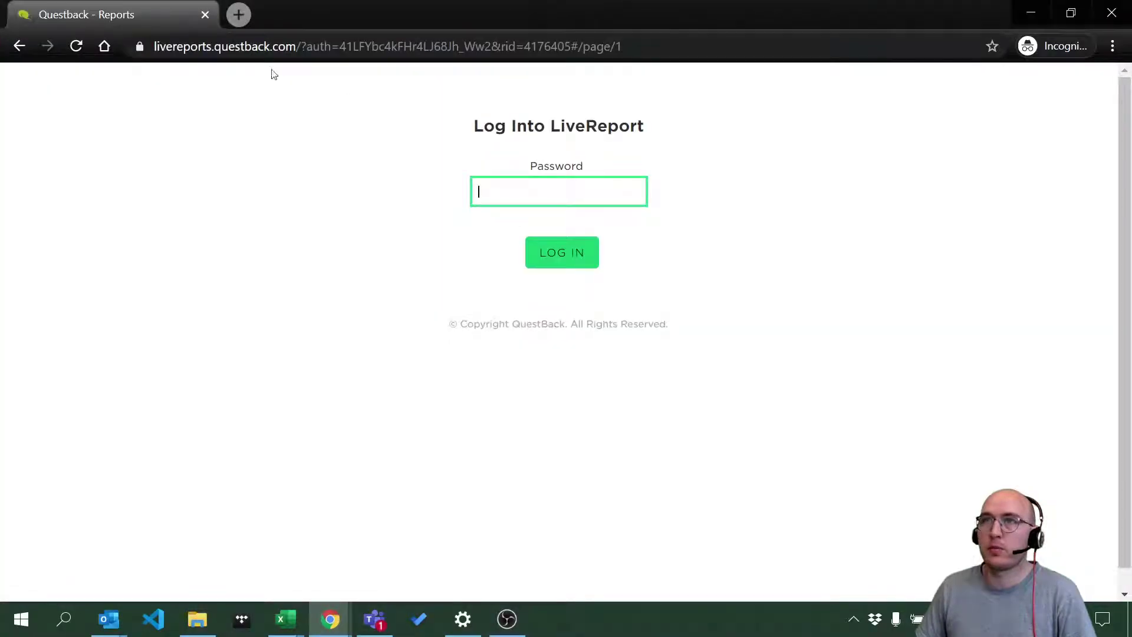
{"action": "key", "text": "F5"}
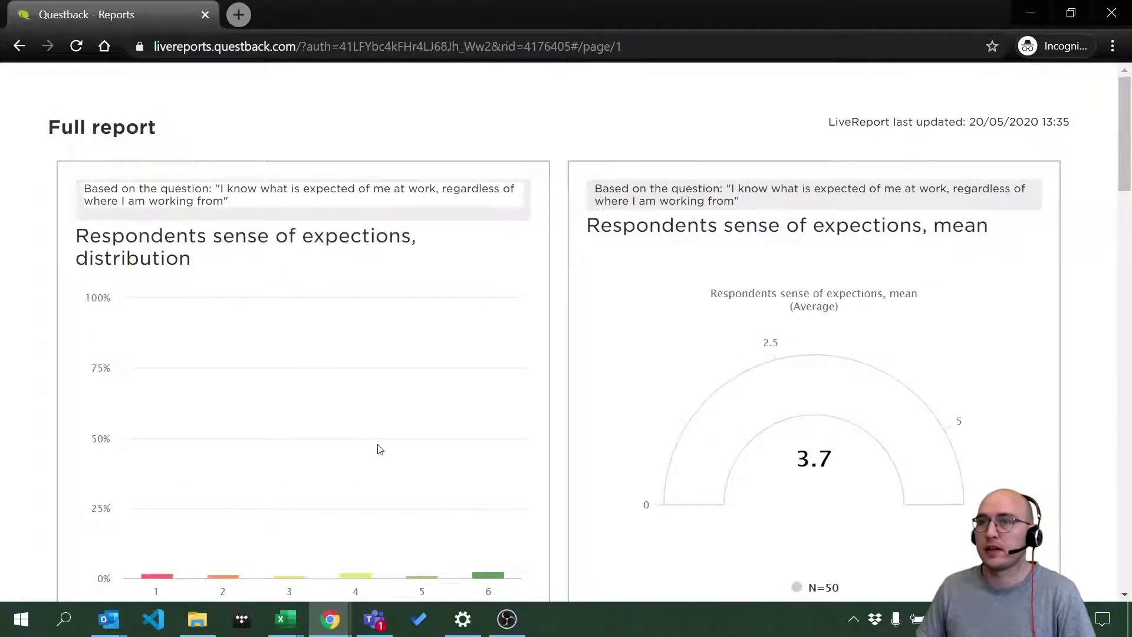
{"action": "scroll", "coordinate": [380, 450], "scroll_direction": "down", "scroll_amount": 2}
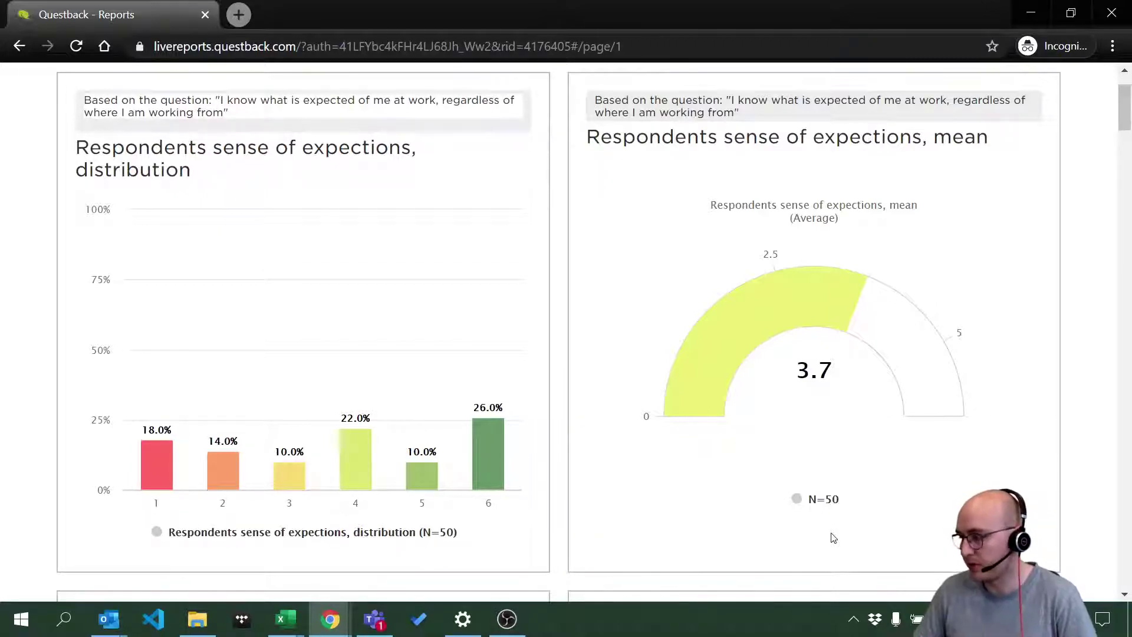
{"action": "left_click", "coordinate": [82, 47]}
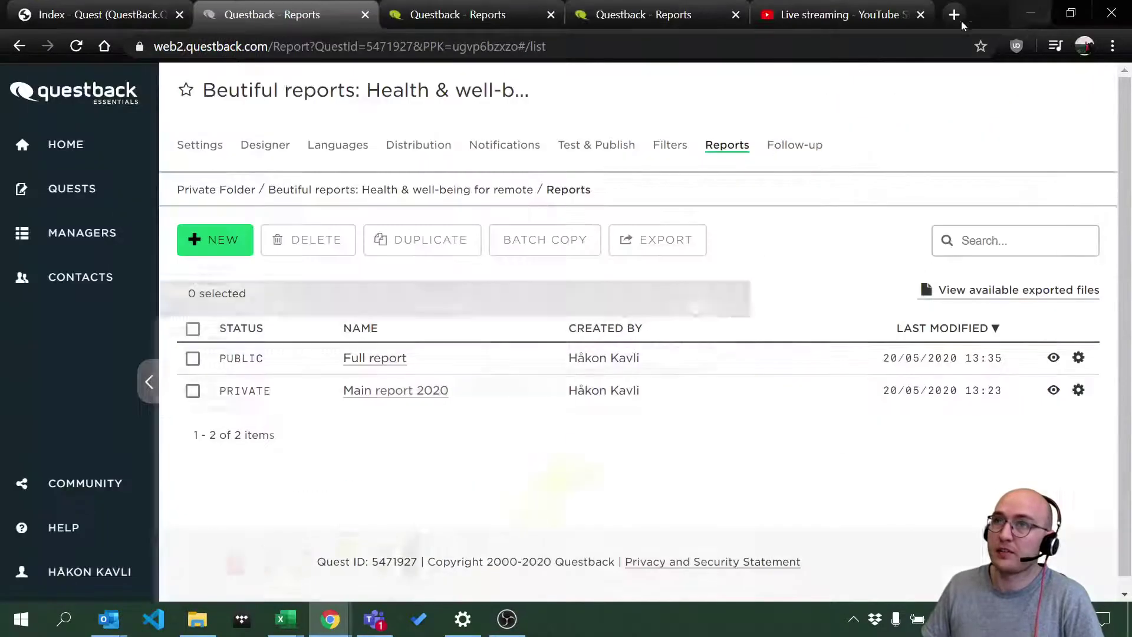
{"action": "left_click", "coordinate": [1030, 13]}
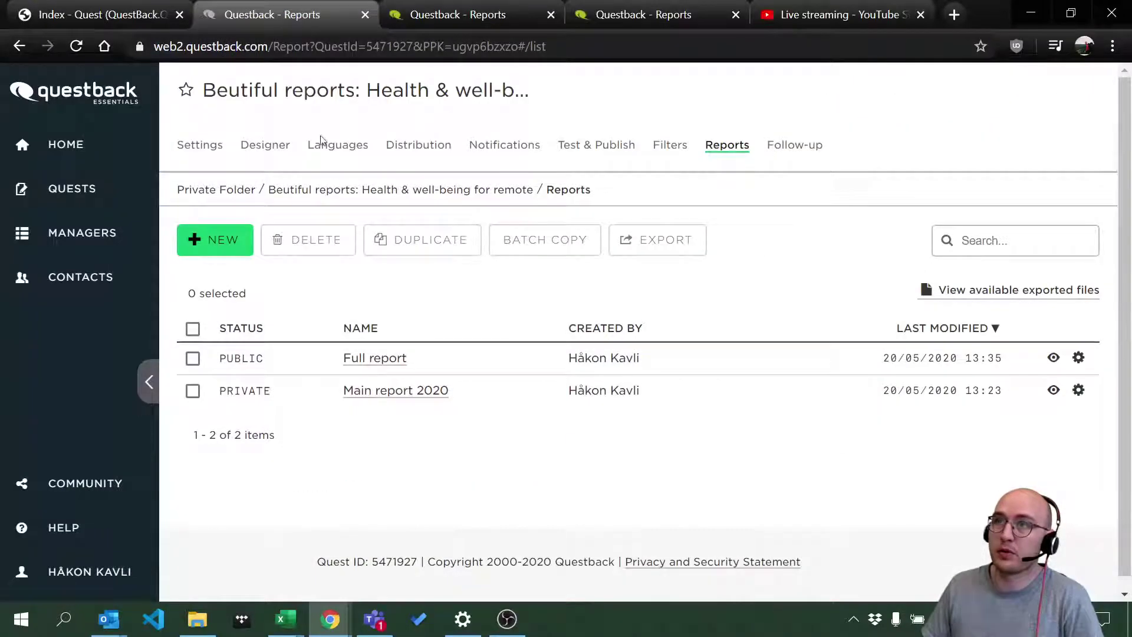
Select the Full report, review its available export formats and close the export dialog without exporting.
{"action": "left_click", "coordinate": [192, 358]}
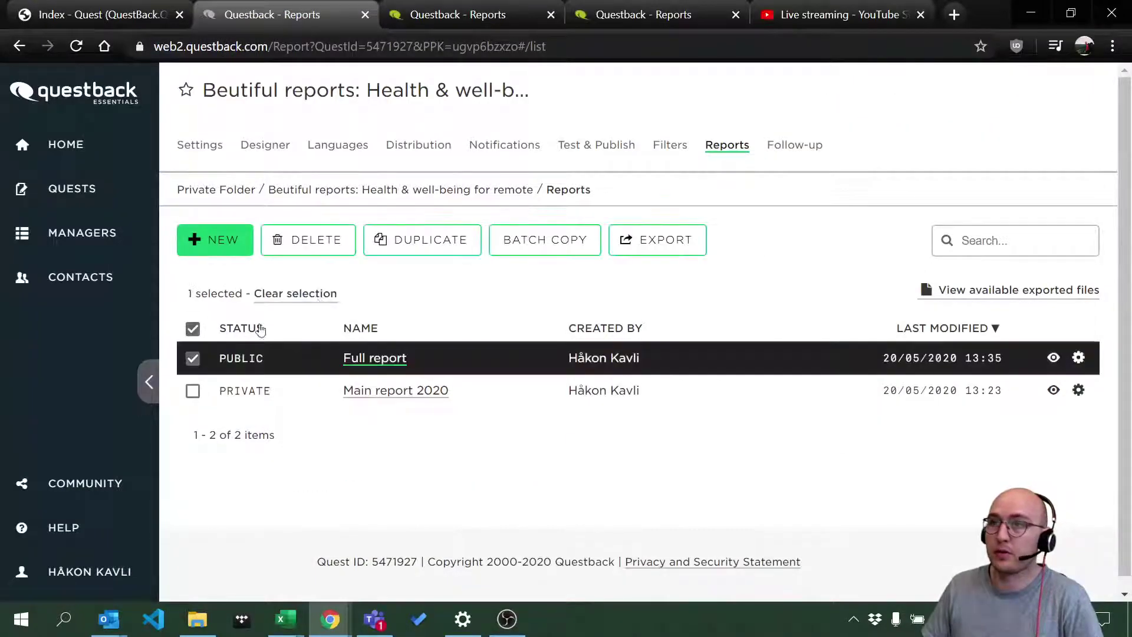
{"action": "left_click", "coordinate": [663, 242]}
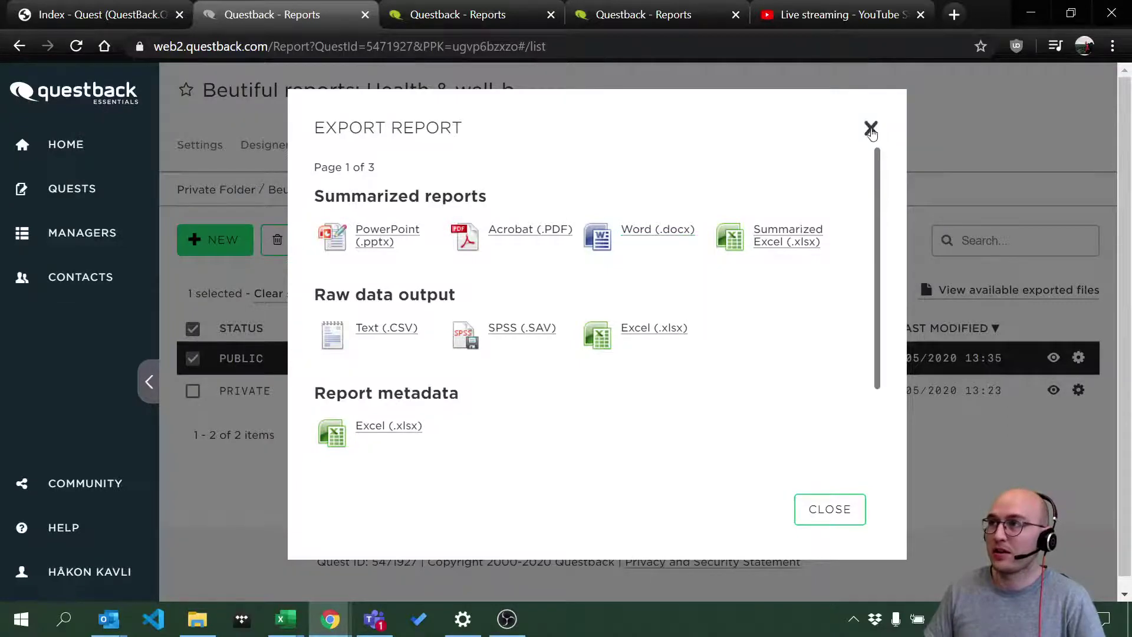
{"action": "left_click", "coordinate": [871, 128]}
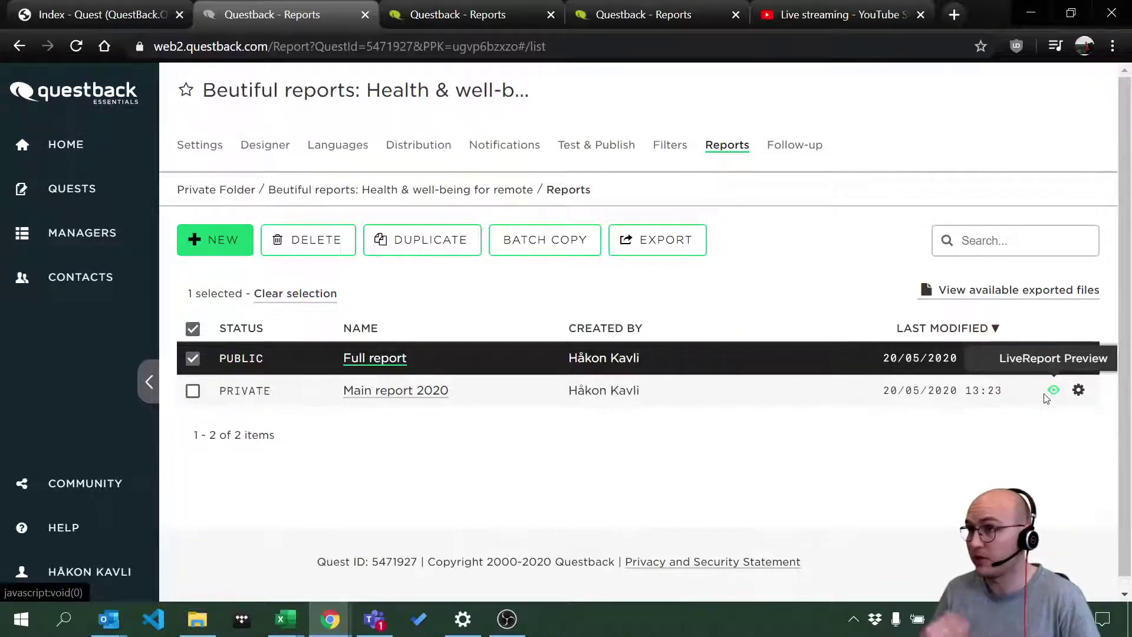
Look through the Training bookmarks from a new browser tab.
{"action": "left_click", "coordinate": [953, 14]}
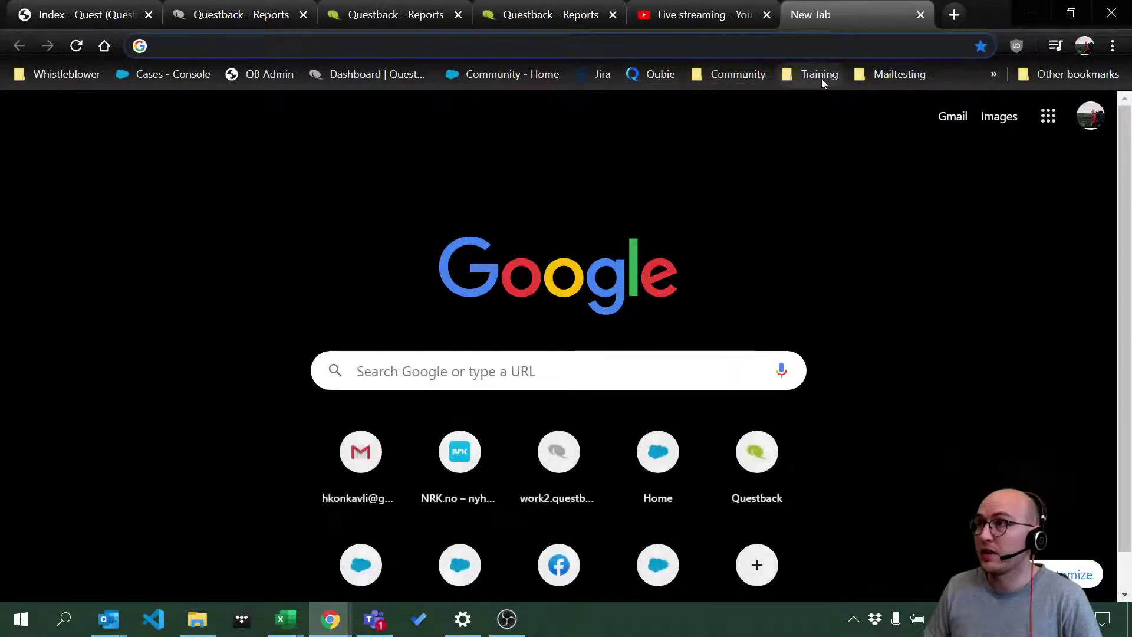
{"action": "left_click", "coordinate": [820, 76]}
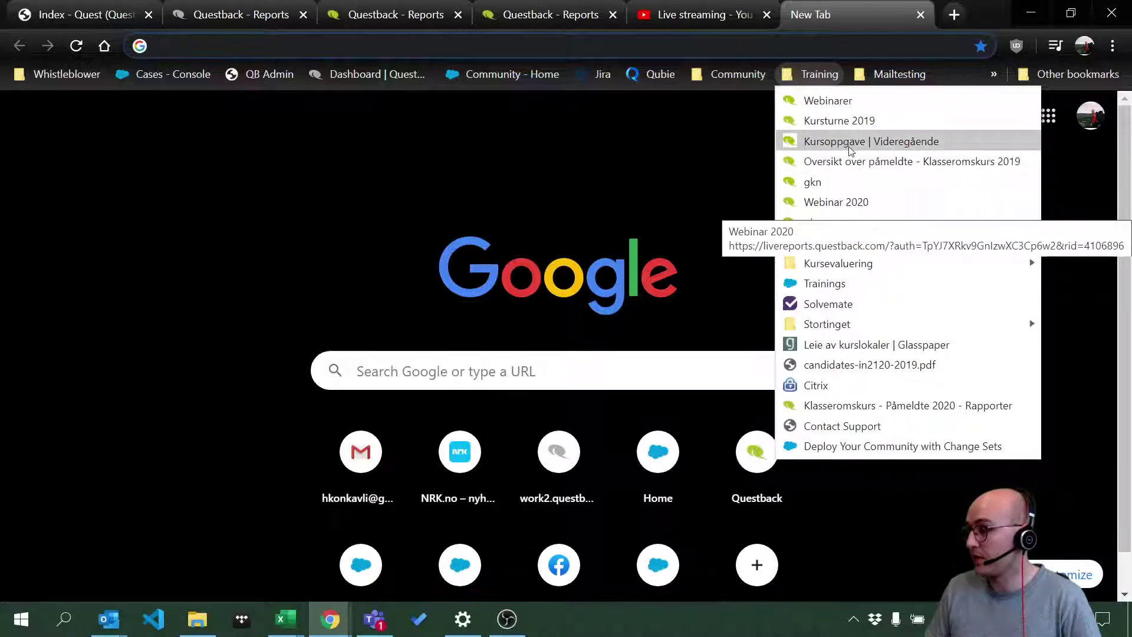
{"action": "left_click", "coordinate": [440, 123]}
Revisit the Full report and Main report 2020 previews, and return to the list of reports.
{"action": "left_click", "coordinate": [542, 18]}
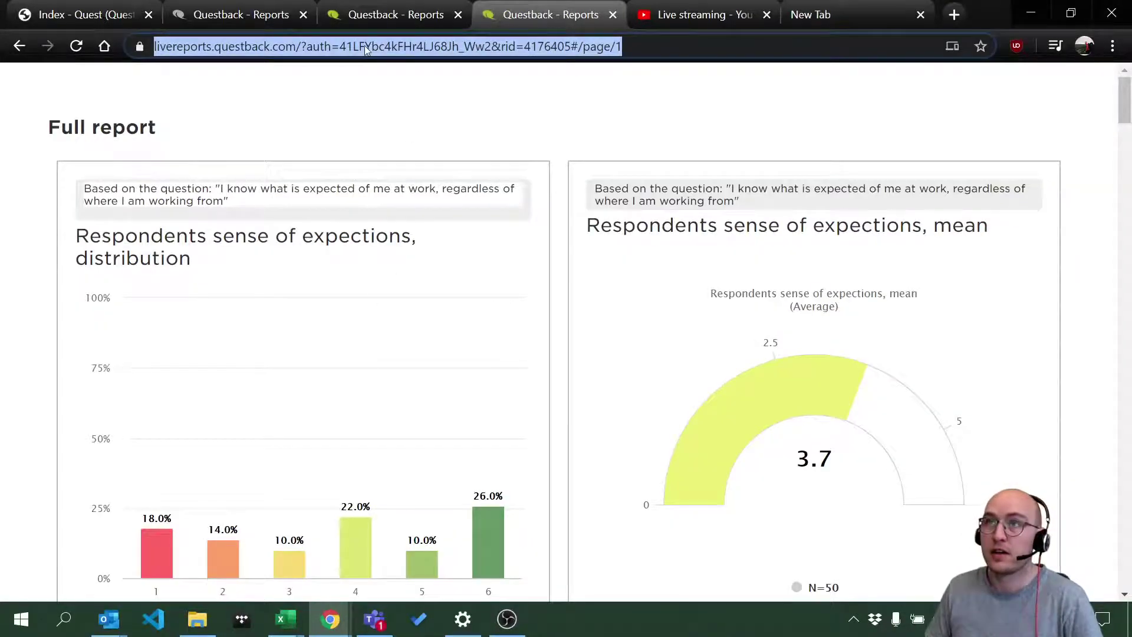
{"action": "left_click", "coordinate": [405, 24]}
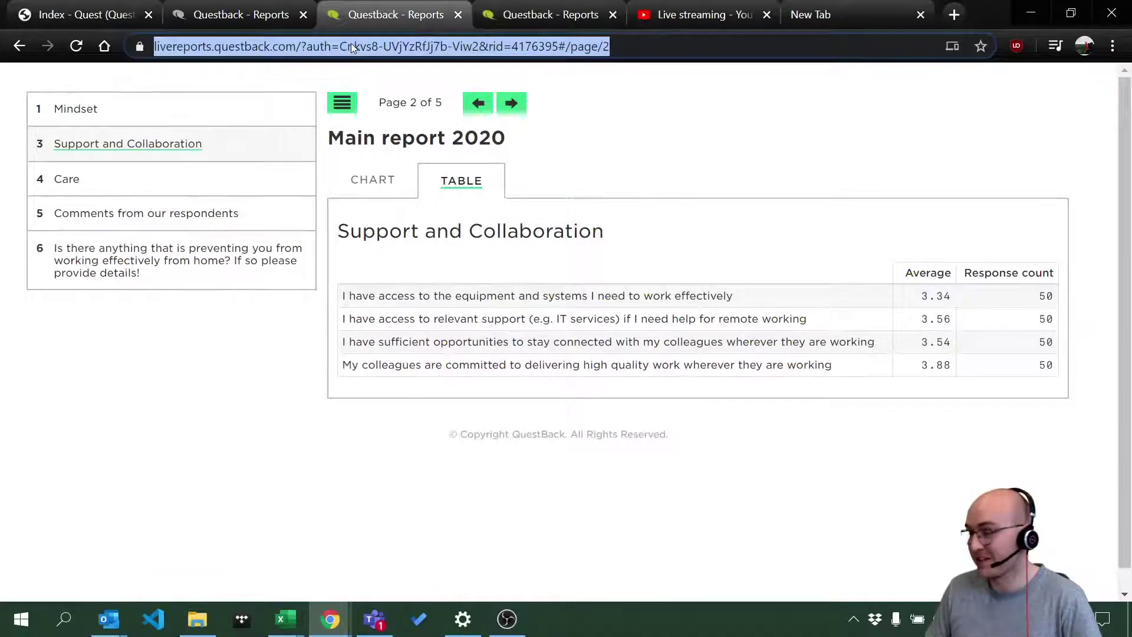
{"action": "left_click", "coordinate": [235, 14]}
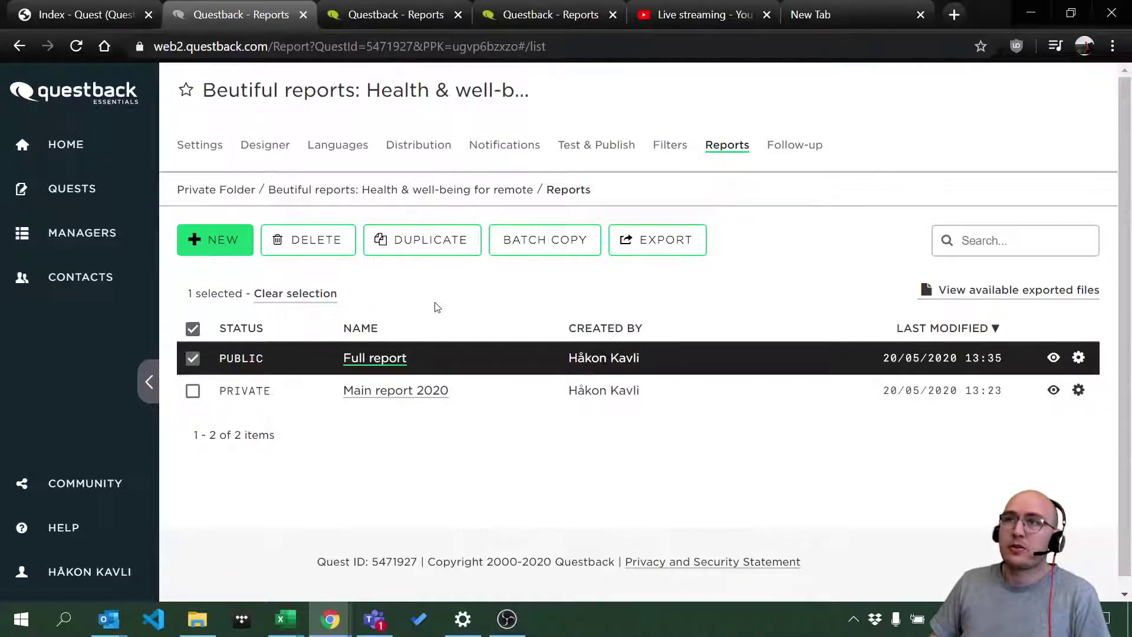
Go to the survey's filters, view the time settings of a new interval filter and close it without creating it.
{"action": "left_click", "coordinate": [682, 147]}
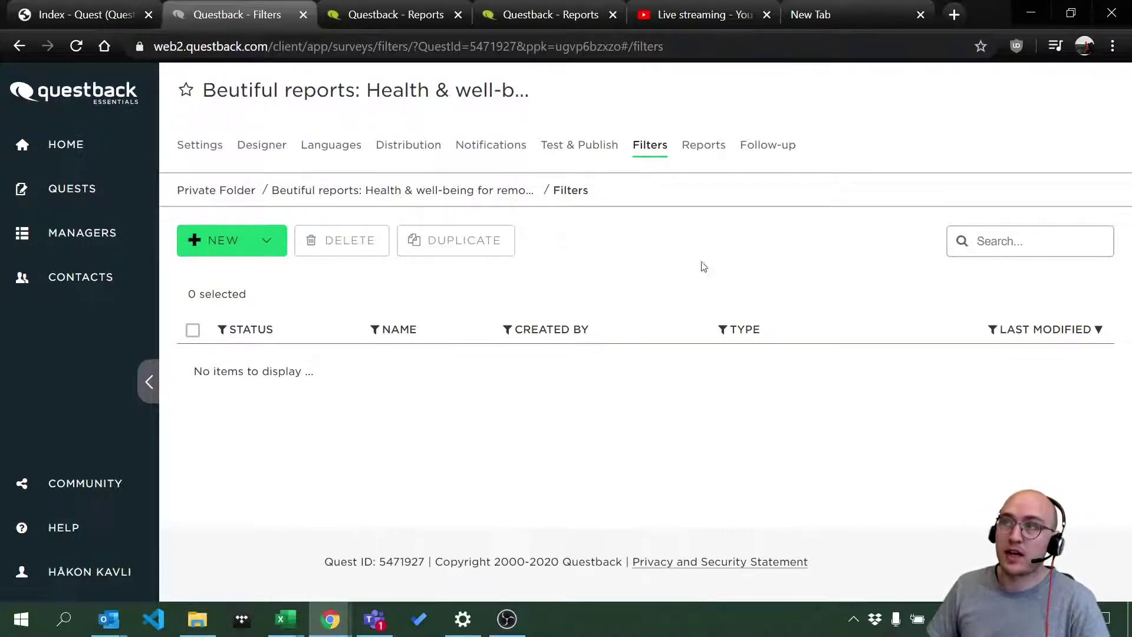
{"action": "left_click", "coordinate": [267, 243]}
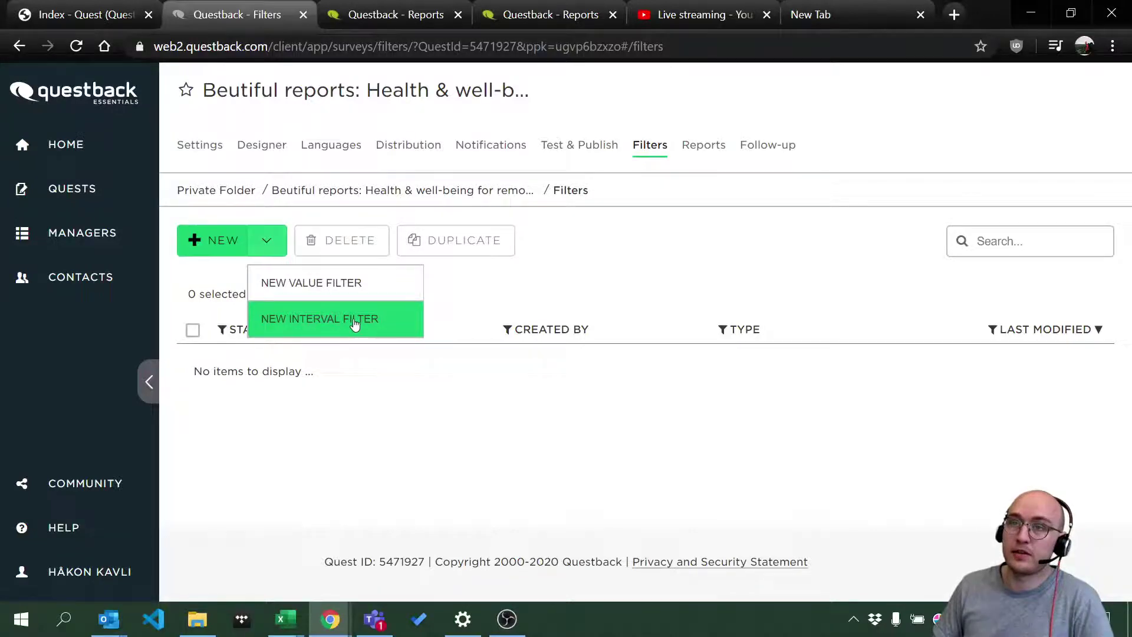
{"action": "left_click", "coordinate": [354, 321]}
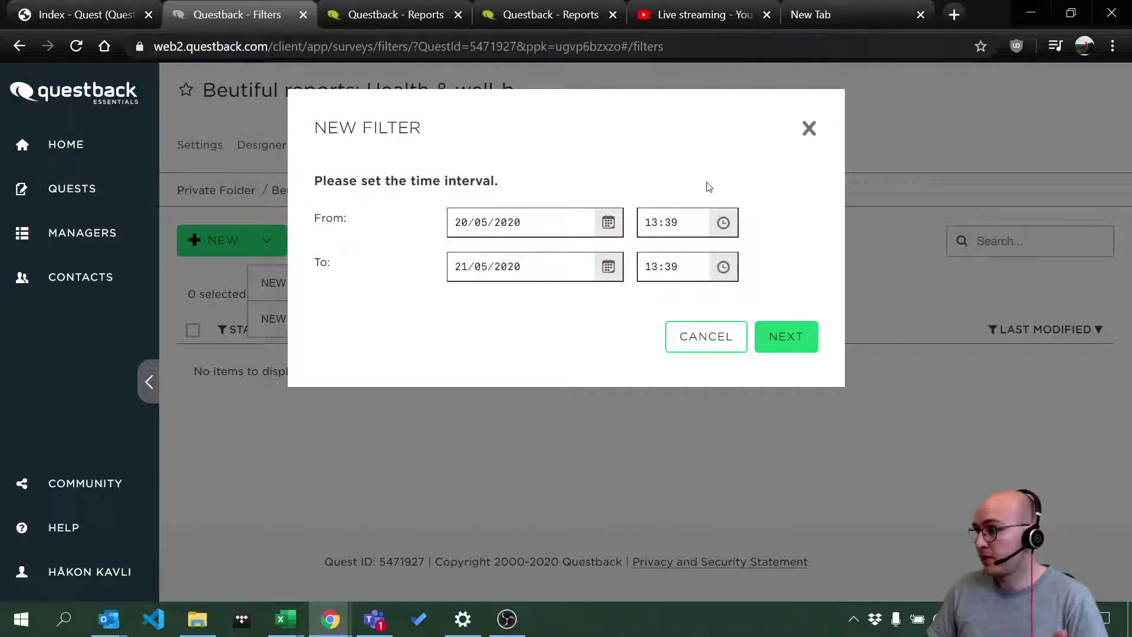
{"action": "left_click", "coordinate": [810, 128]}
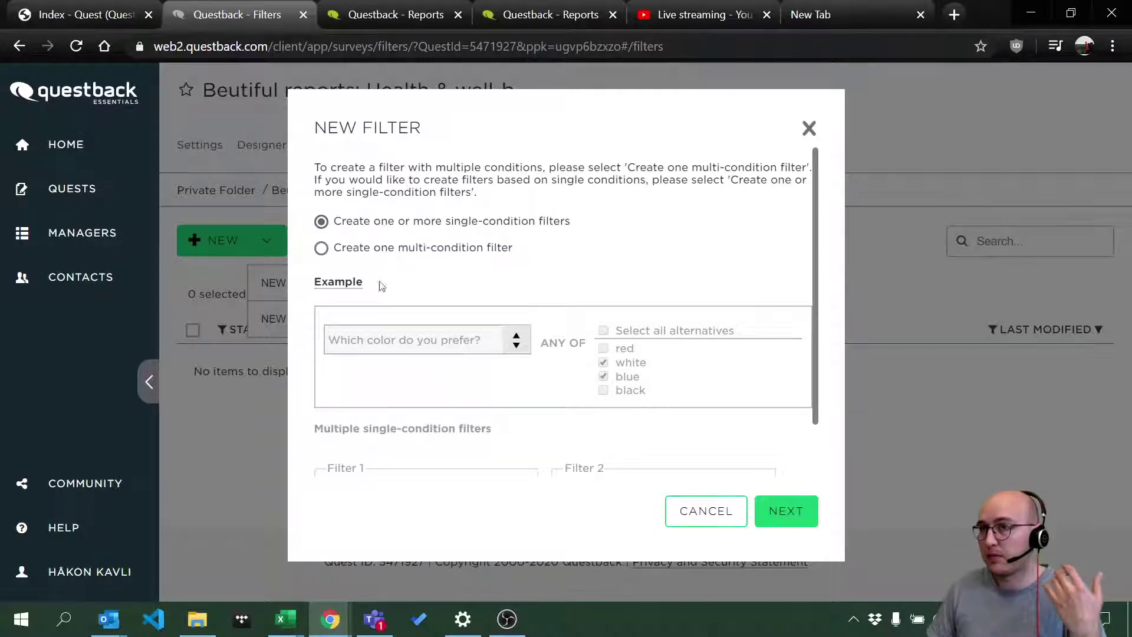
Compare the examples for single-condition and multi-condition filters, and return to the single-condition option.
{"action": "scroll", "coordinate": [453, 363], "scroll_direction": "down", "scroll_amount": 1}
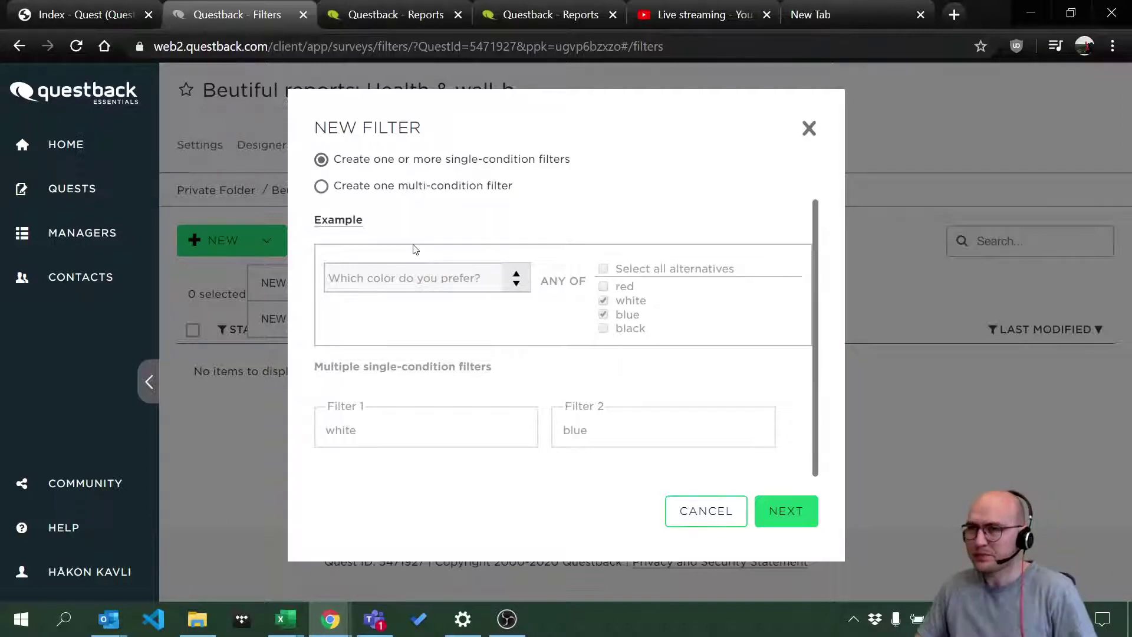
{"action": "left_click", "coordinate": [359, 183]}
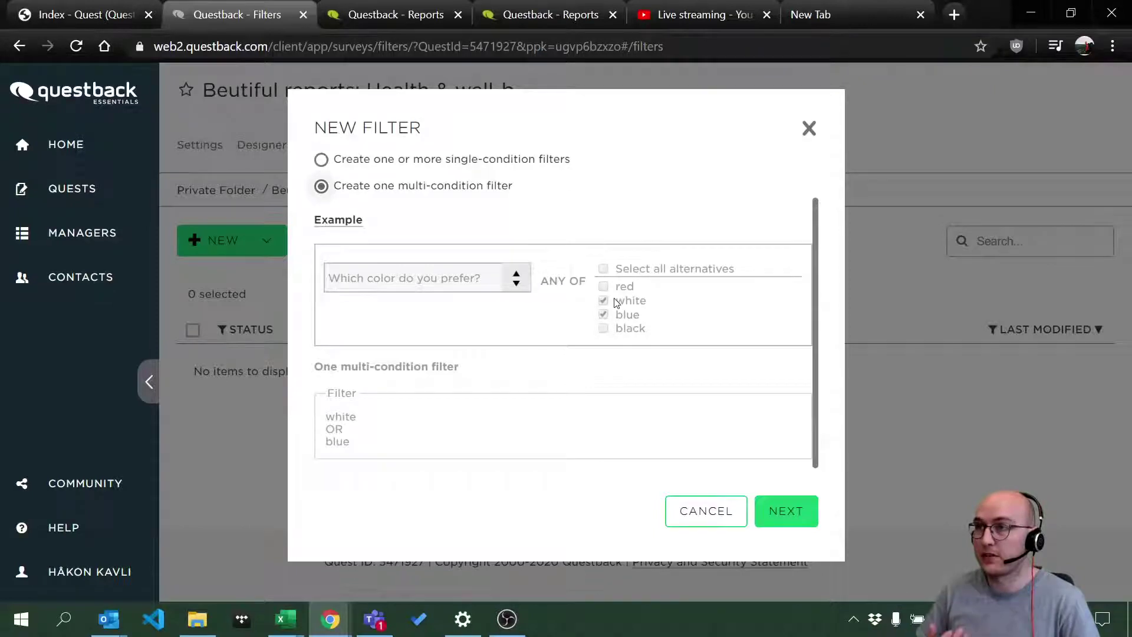
{"action": "left_click", "coordinate": [364, 163]}
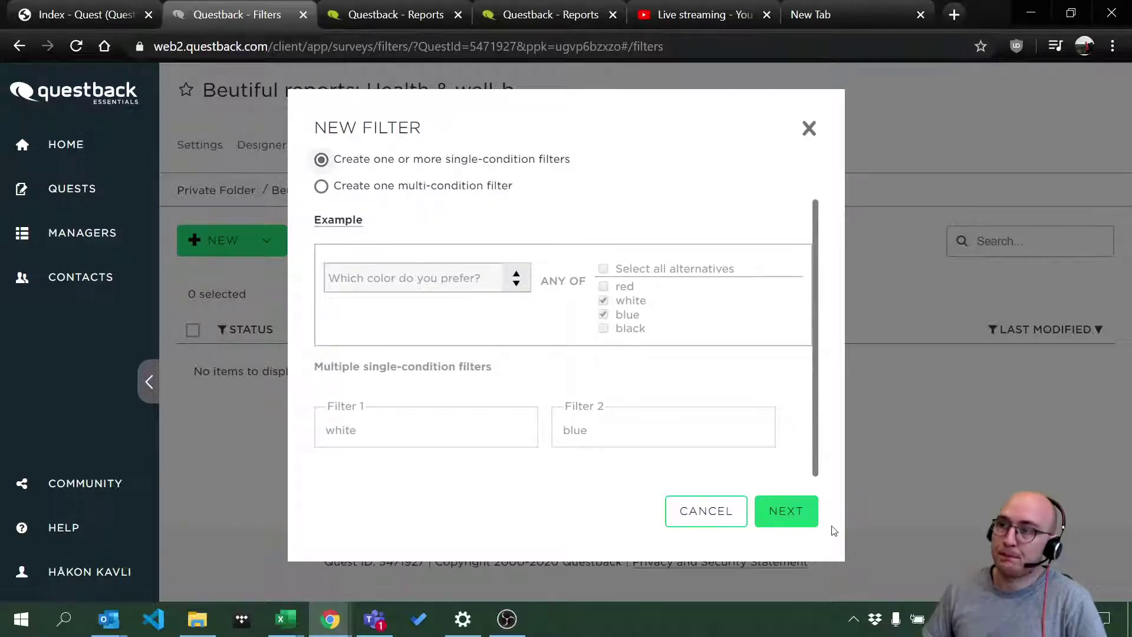
Look through the questions available for a single-condition filter and close the dialog without creating one.
{"action": "left_click", "coordinate": [809, 523]}
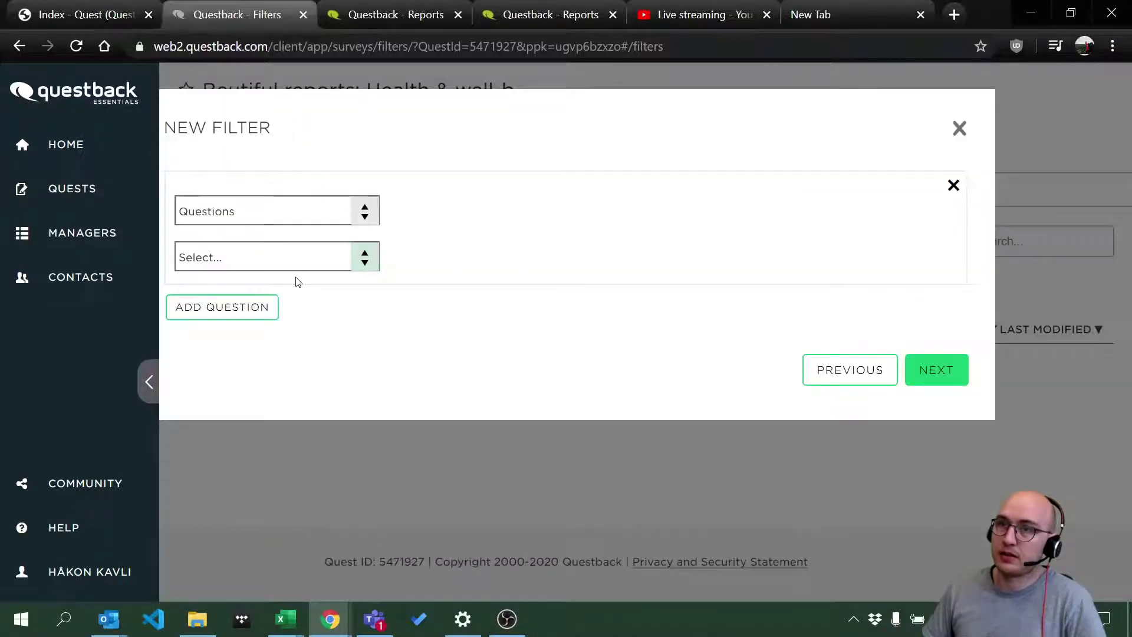
{"action": "left_click", "coordinate": [341, 265]}
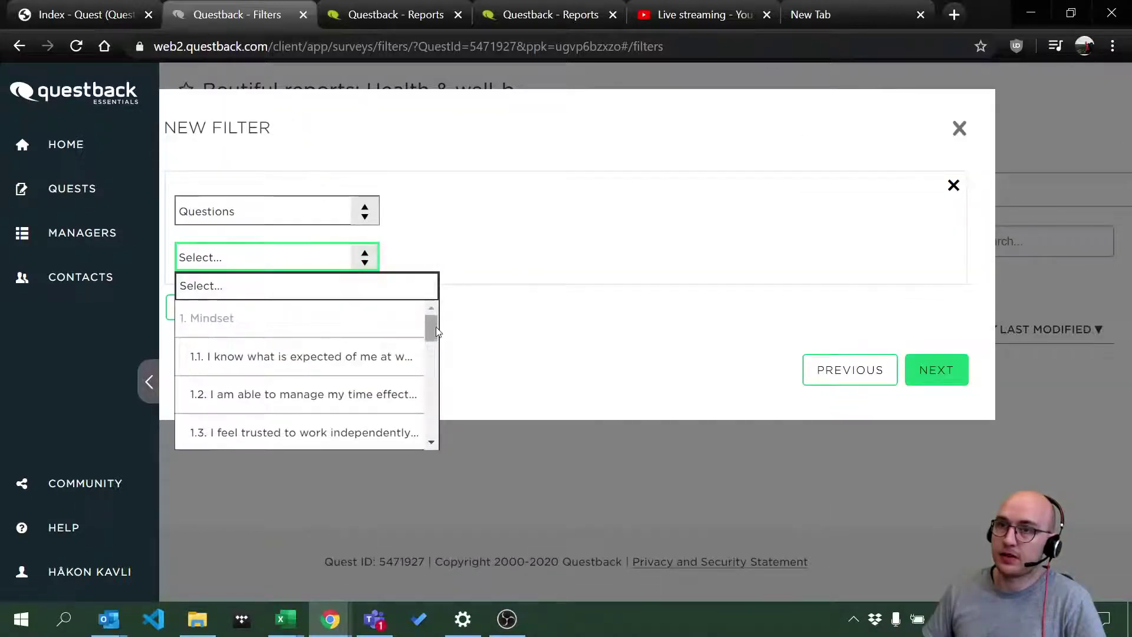
{"action": "scroll", "coordinate": [362, 363], "scroll_direction": "down", "scroll_amount": 4}
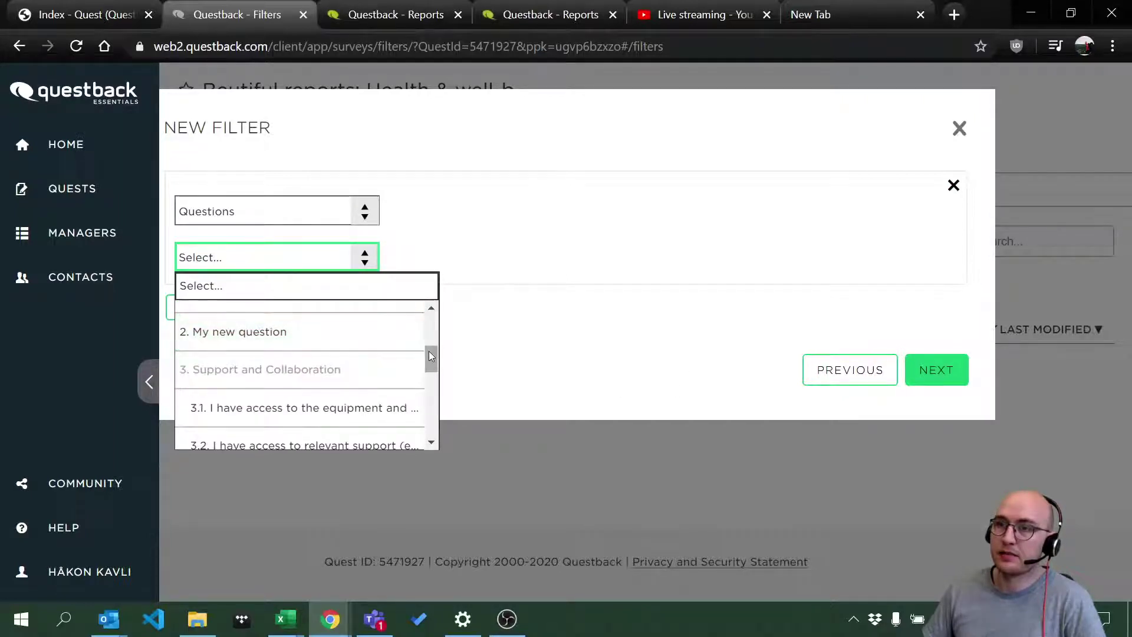
{"action": "left_click_drag", "start_coordinate": [429, 351], "coordinate": [439, 309]}
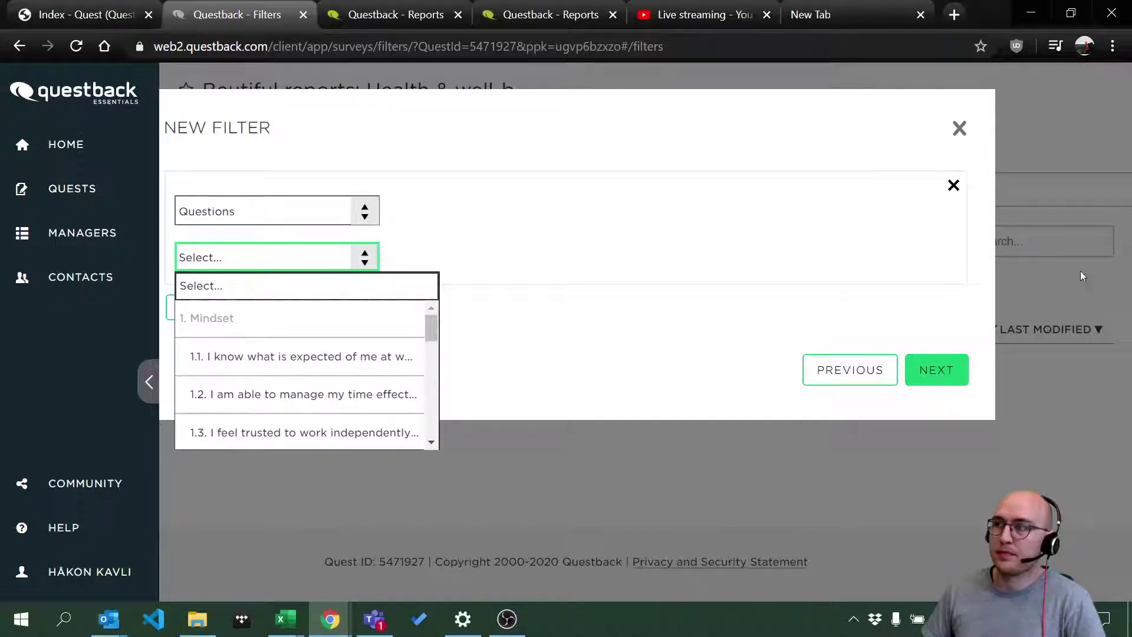
{"action": "left_click", "coordinate": [763, 245]}
{"action": "left_click", "coordinate": [959, 128]}
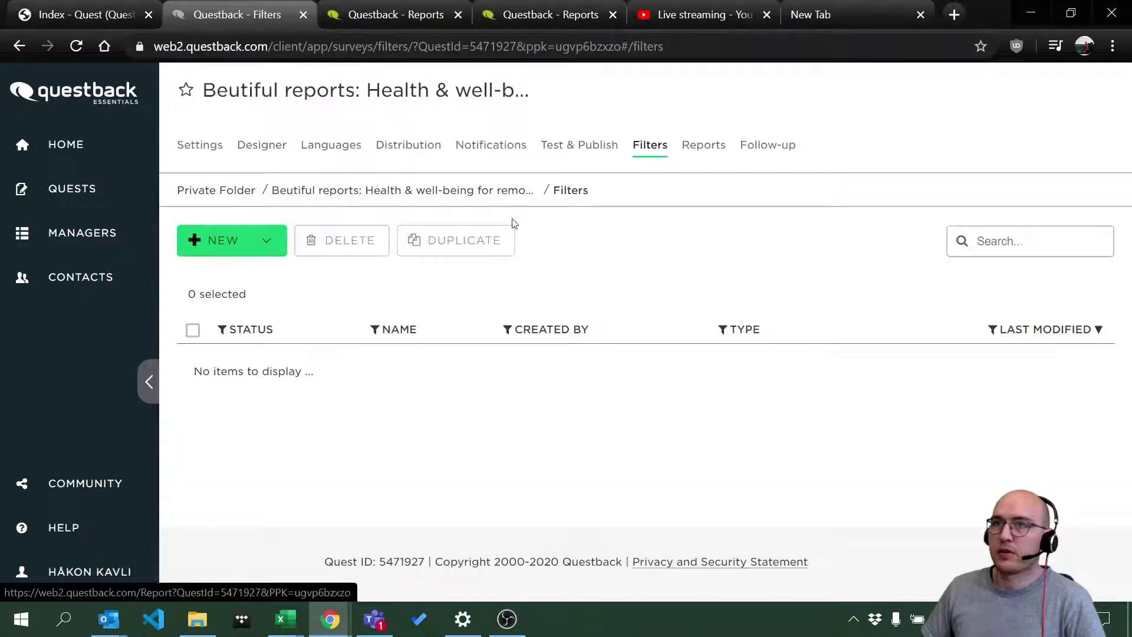
Start a new multi-condition filter based on question 1.3, "I feel trusted to work independently and efficiently".
{"action": "left_click", "coordinate": [269, 253]}
{"action": "left_click", "coordinate": [321, 294]}
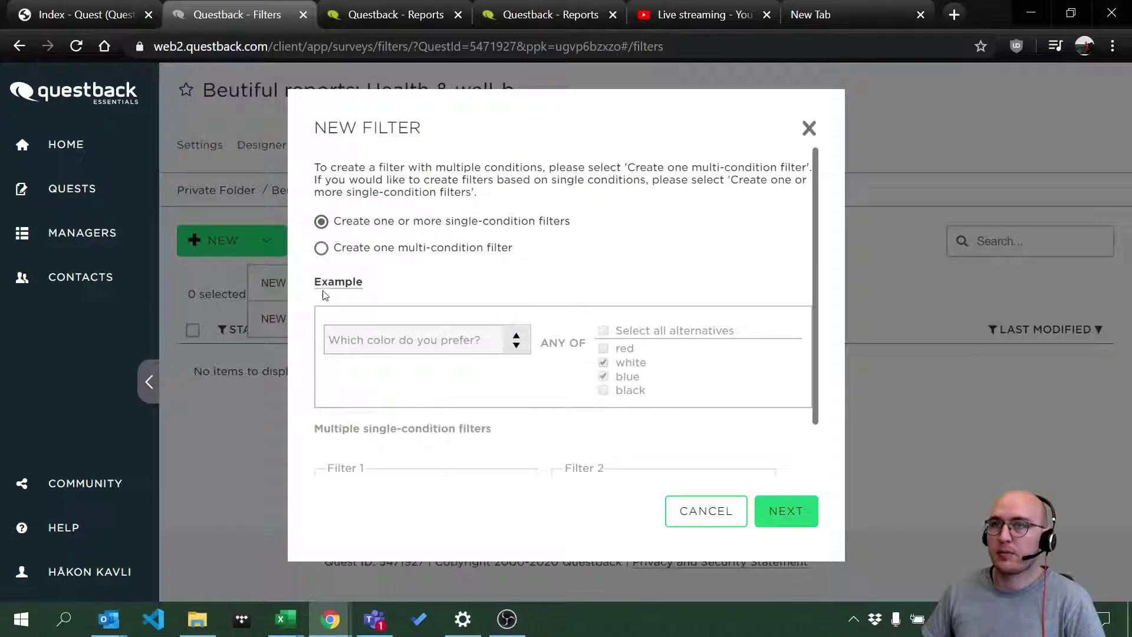
{"action": "left_click", "coordinate": [364, 254]}
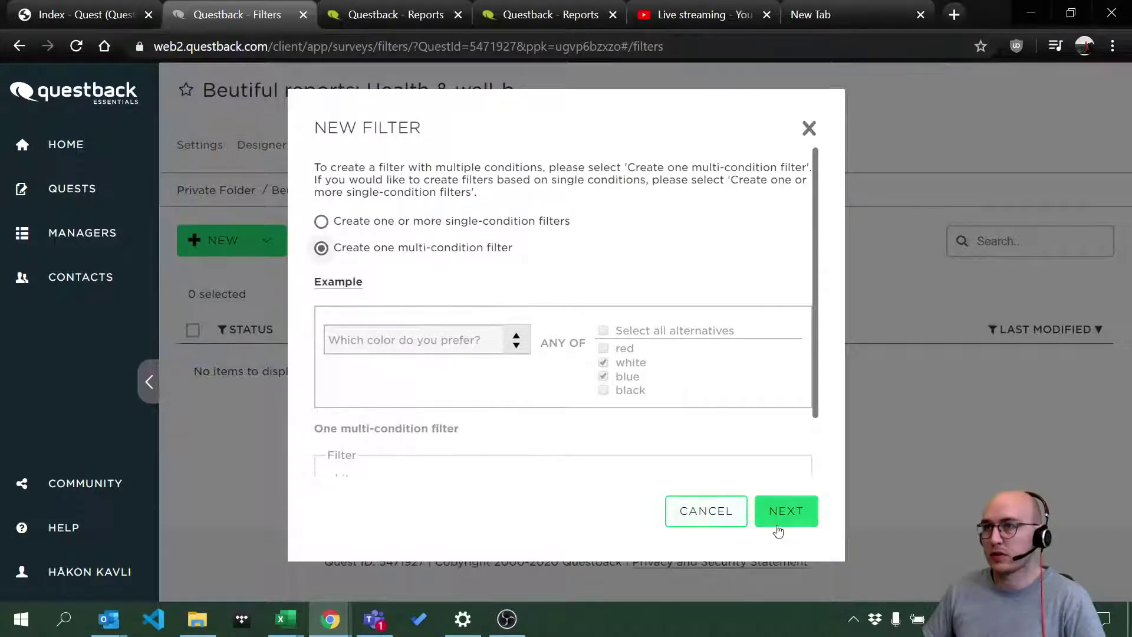
{"action": "left_click", "coordinate": [787, 511]}
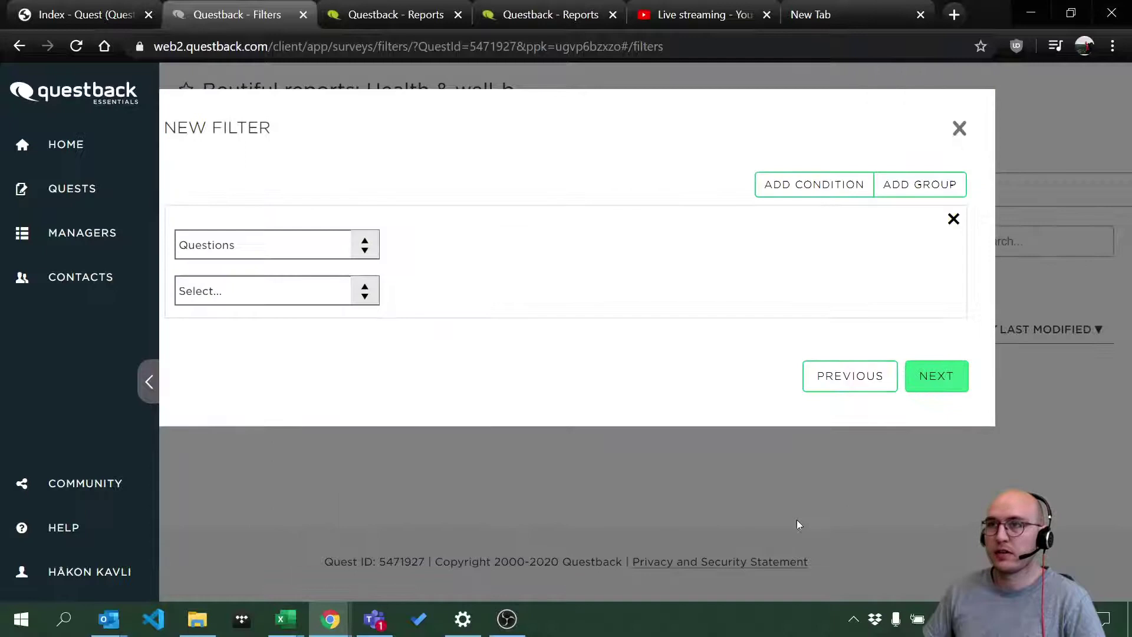
{"action": "left_click", "coordinate": [362, 290]}
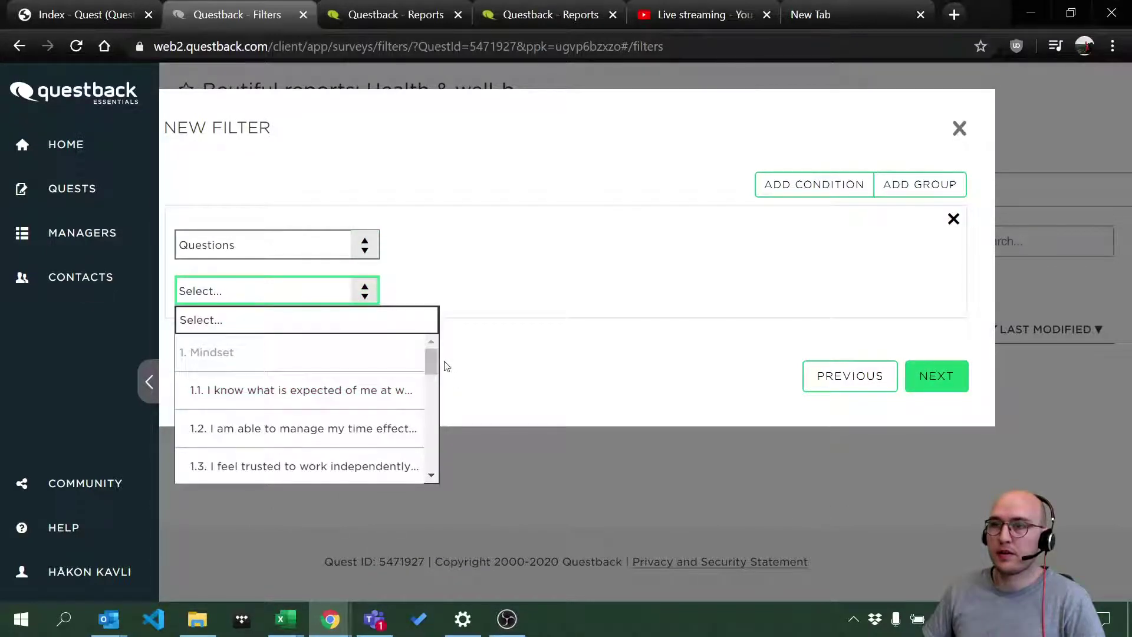
{"action": "left_click_drag", "start_coordinate": [430, 365], "coordinate": [430, 375]}
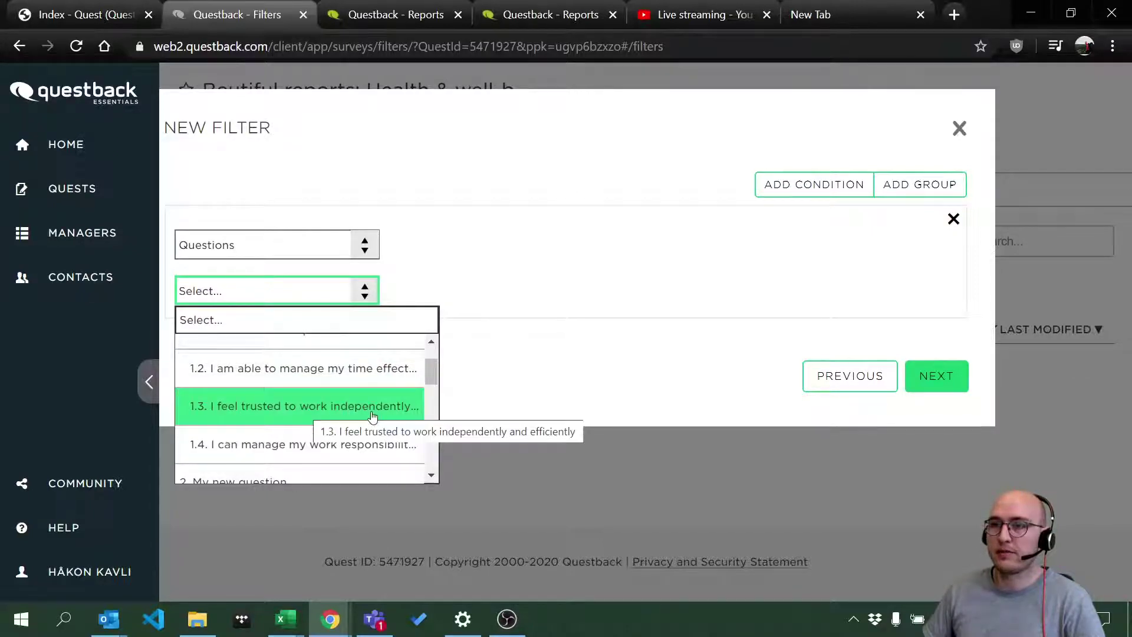
{"action": "left_click", "coordinate": [346, 415]}
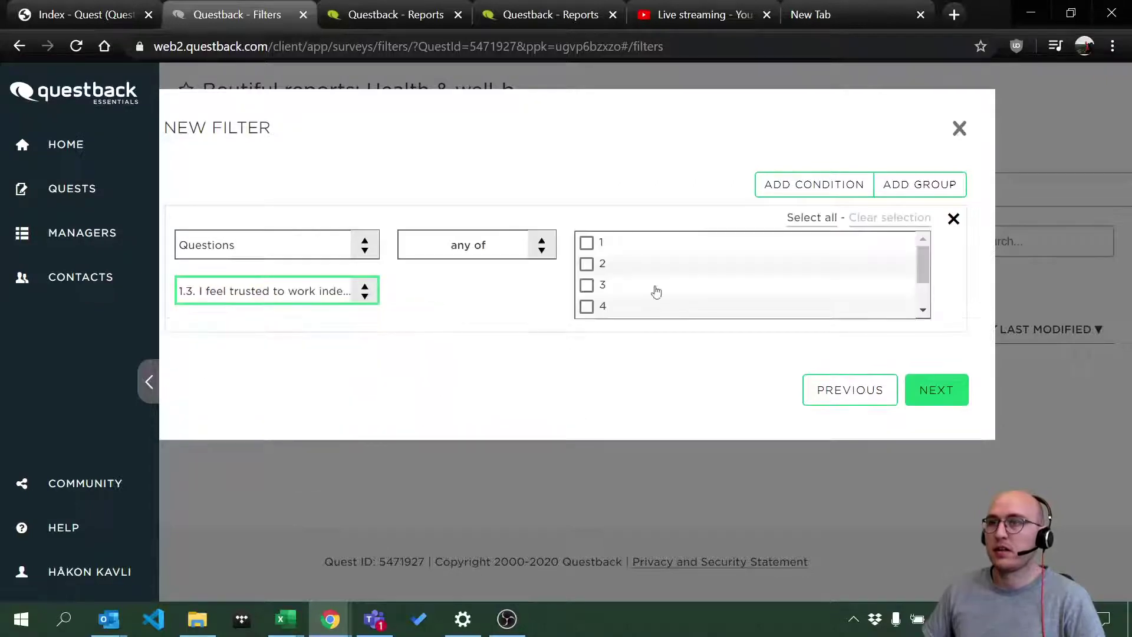
Make the condition match any of the answers 4, 5 and 6.
{"action": "left_click", "coordinate": [586, 242]}
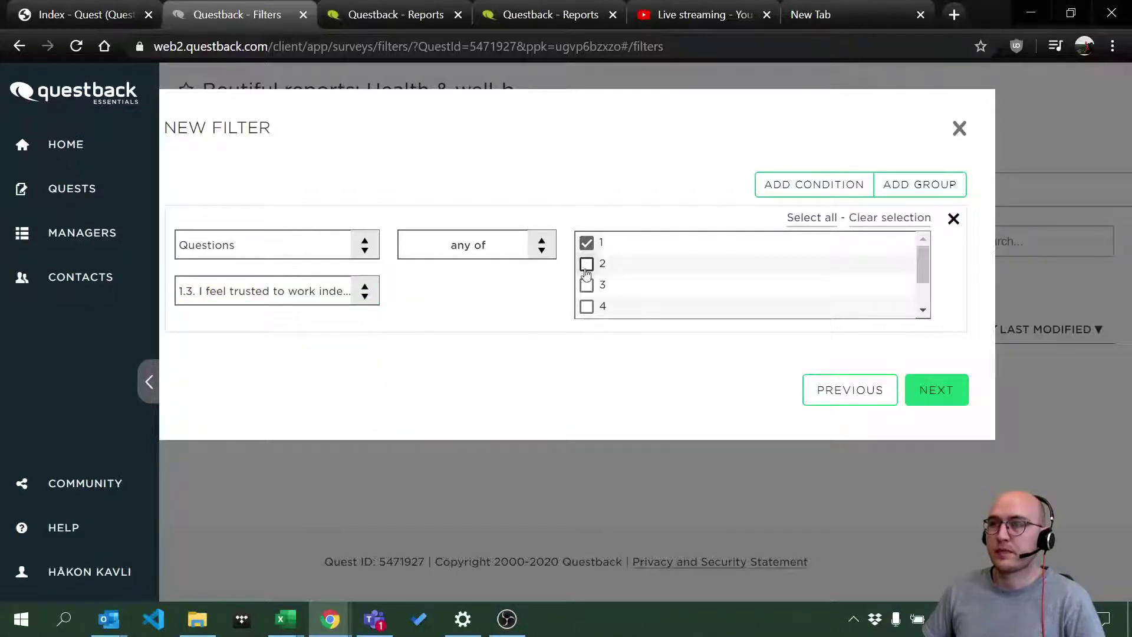
{"action": "scroll", "coordinate": [588, 264], "scroll_direction": "down", "scroll_amount": 1}
{"action": "scroll", "coordinate": [598, 264], "scroll_direction": "up", "scroll_amount": 1}
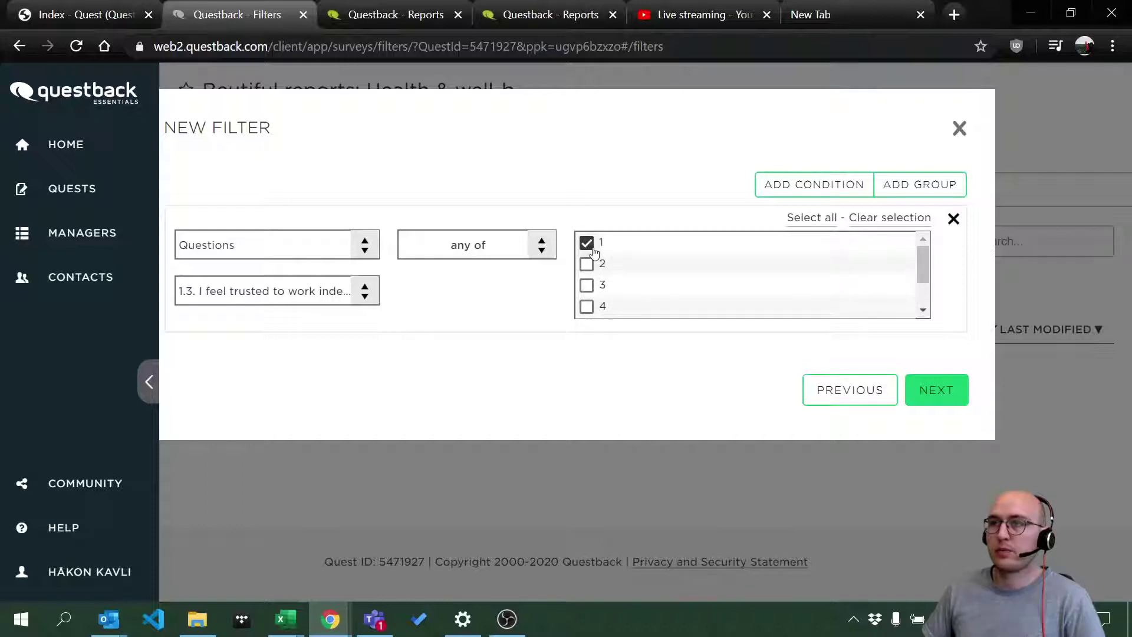
{"action": "left_click", "coordinate": [588, 245]}
{"action": "left_click", "coordinate": [587, 307]}
{"action": "scroll", "coordinate": [587, 312], "scroll_direction": "down", "scroll_amount": 1}
{"action": "left_click", "coordinate": [586, 304]}
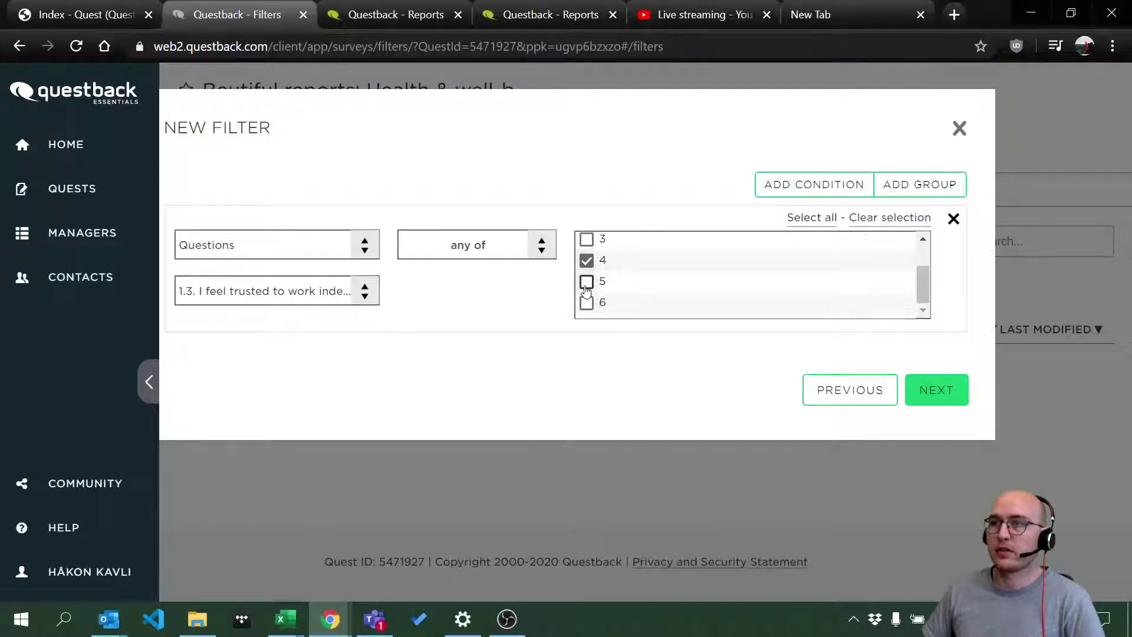
{"action": "left_click", "coordinate": [586, 283]}
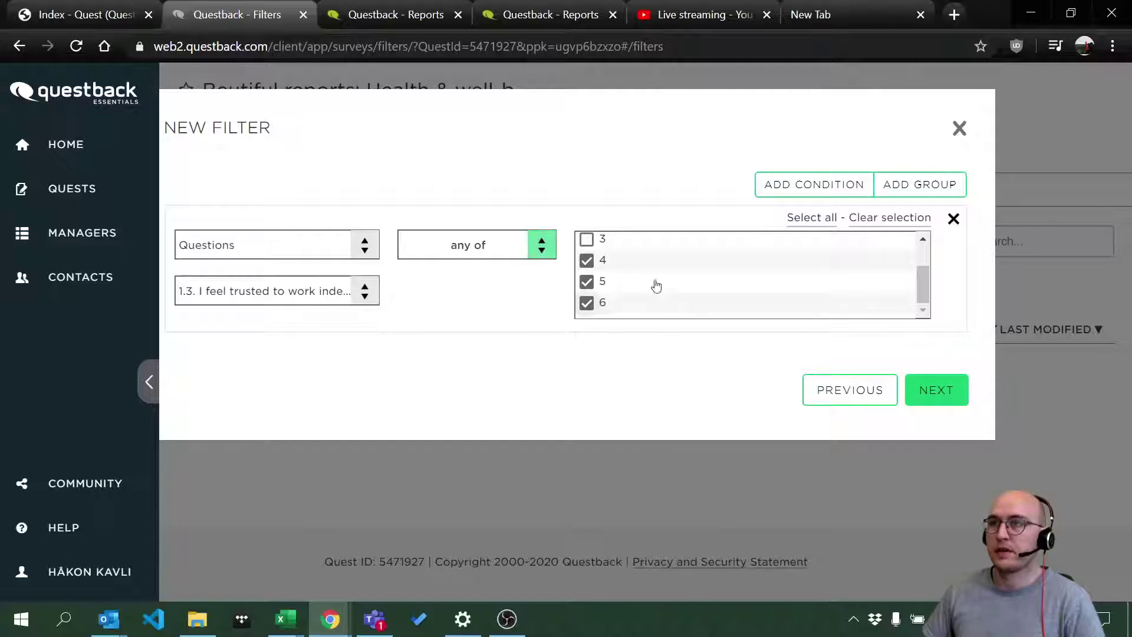
Proceed to naming the filter and enter "Highly independent workers" as its name.
{"action": "left_click", "coordinate": [937, 390]}
{"action": "left_click", "coordinate": [513, 230]}
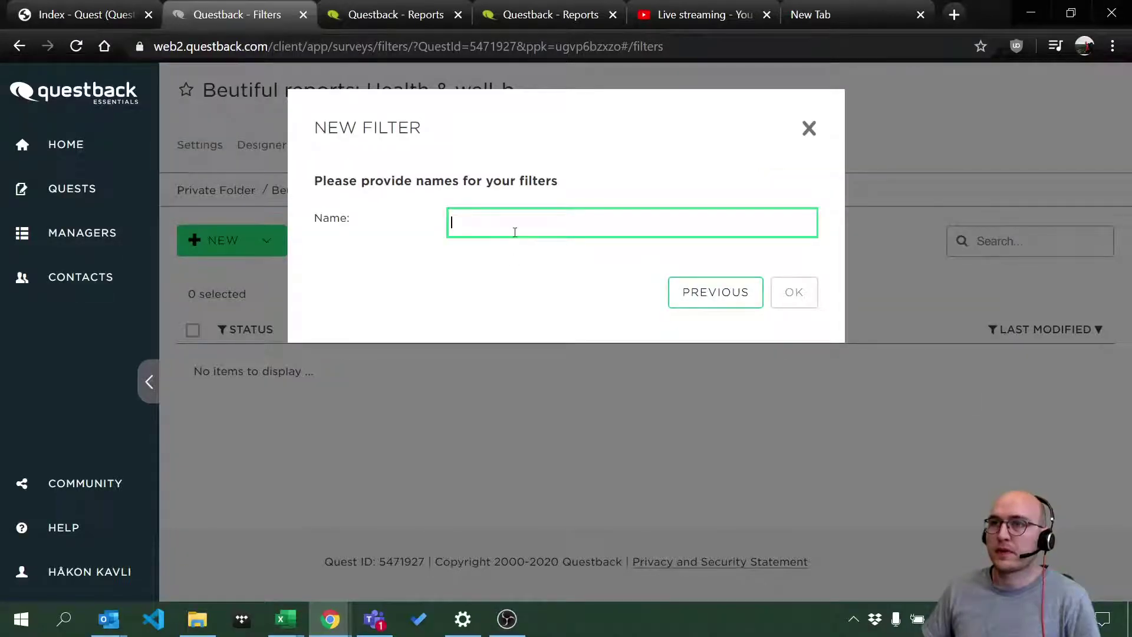
{"action": "type", "text": "High"}
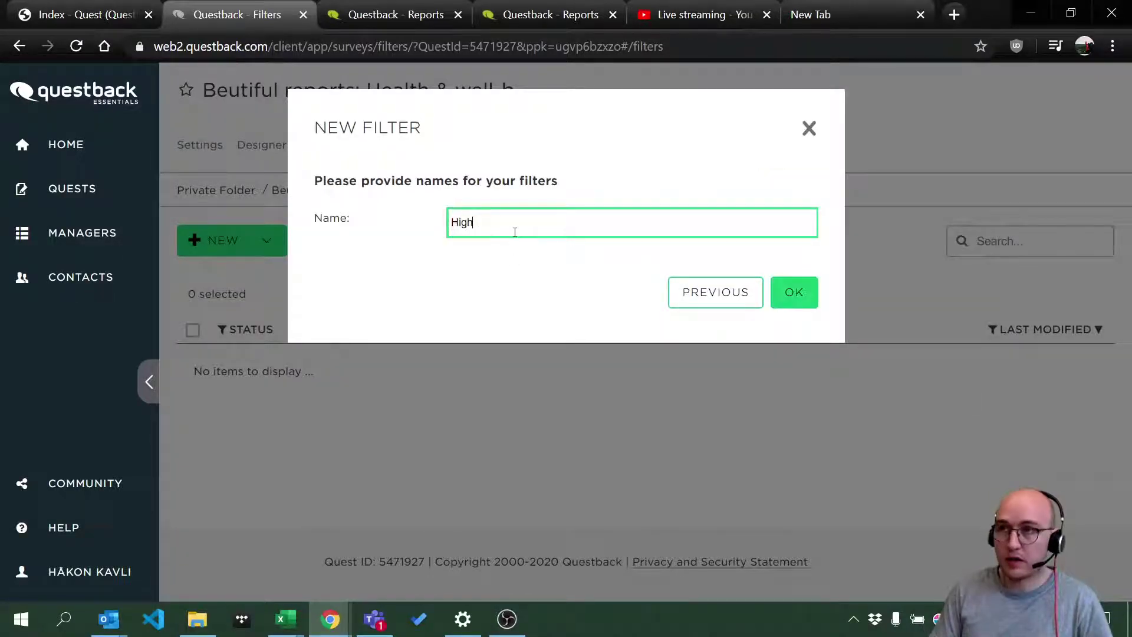
{"action": "type", "text": "ly "}
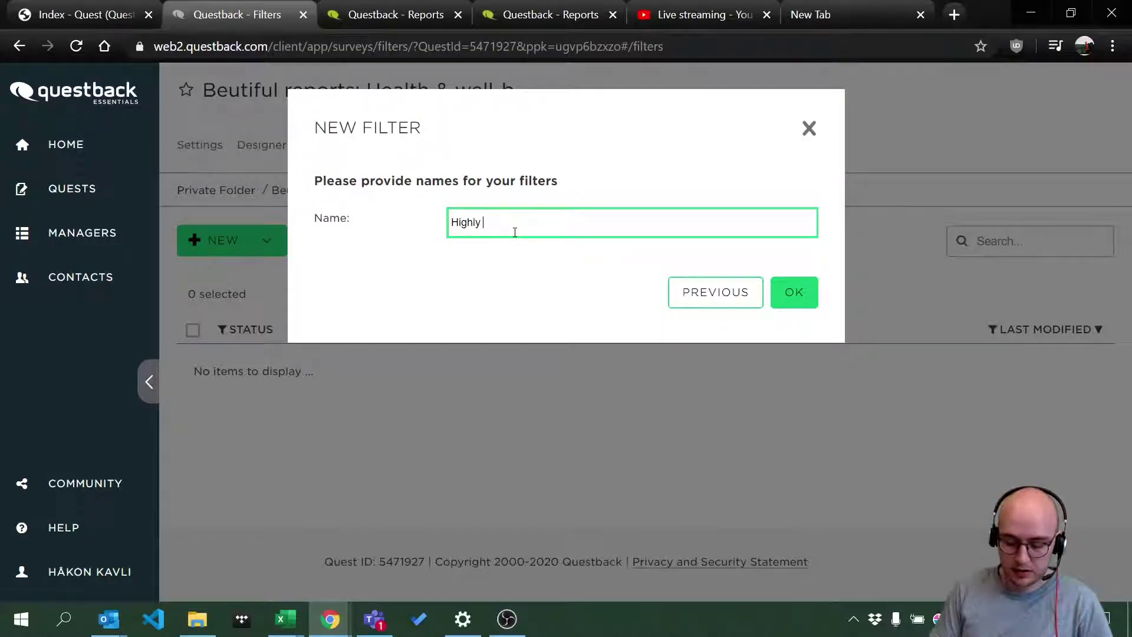
{"action": "type", "text": "independe"}
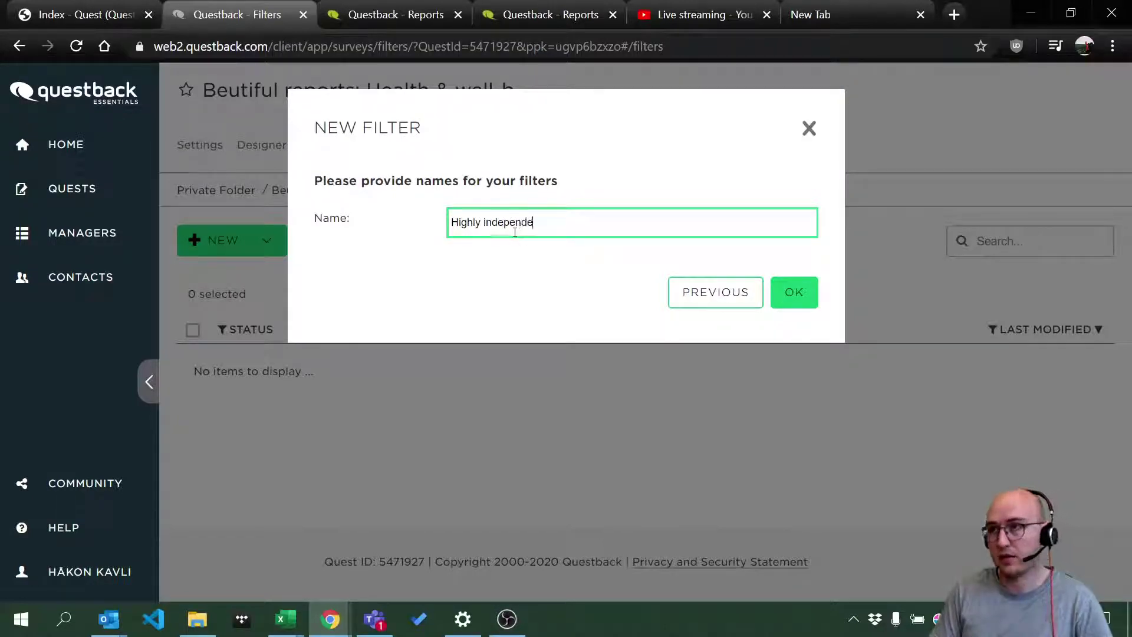
{"action": "type", "text": "nt wo"}
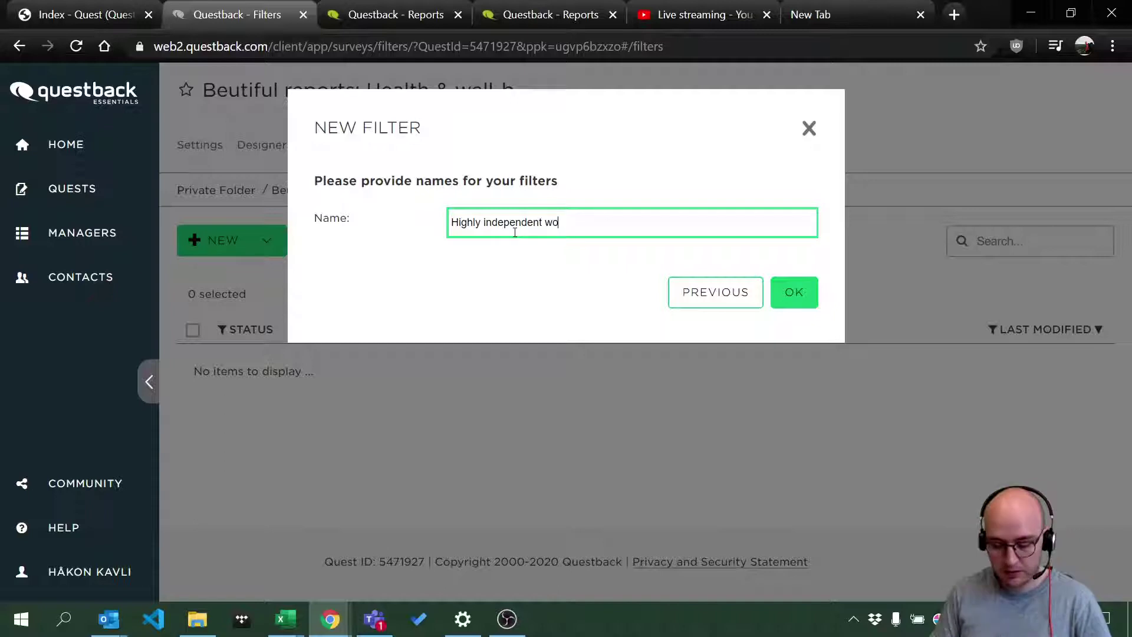
{"action": "type", "text": "rkers"}
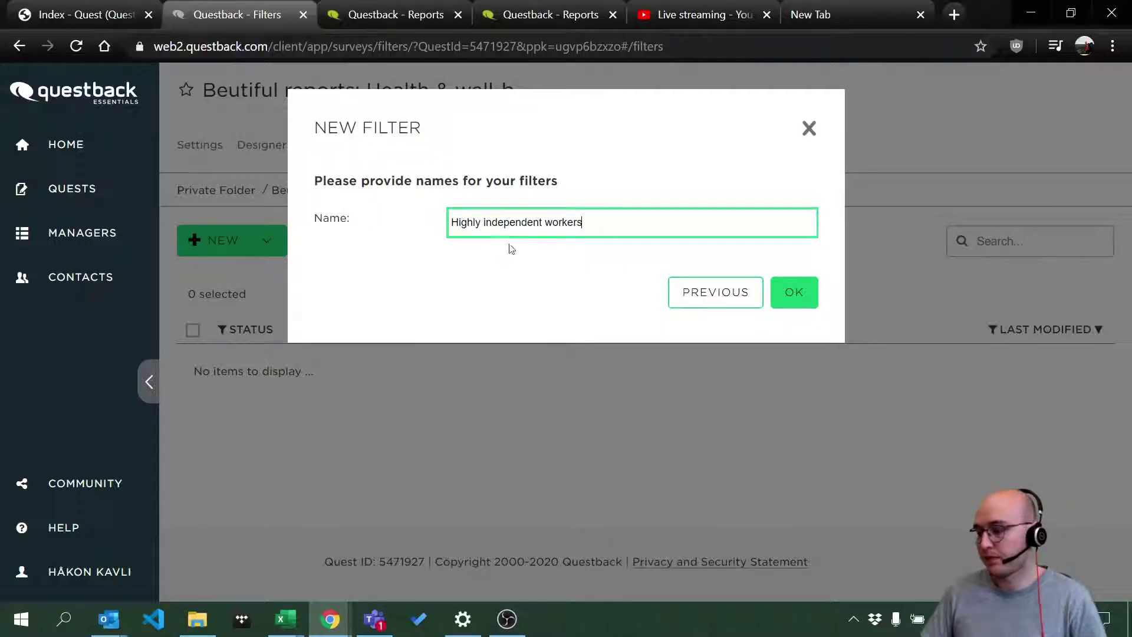
Go back to check the filter's question choice, keep question 1.3 and return to the naming stage.
{"action": "left_click_drag", "start_coordinate": [600, 222], "coordinate": [363, 219]}
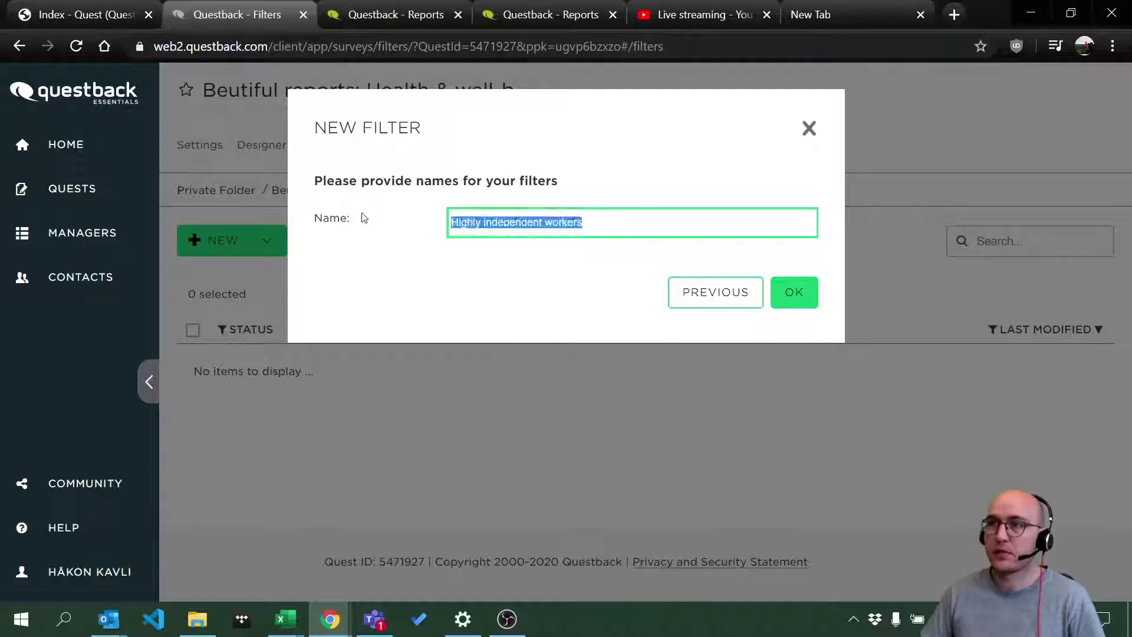
{"action": "left_click", "coordinate": [715, 293]}
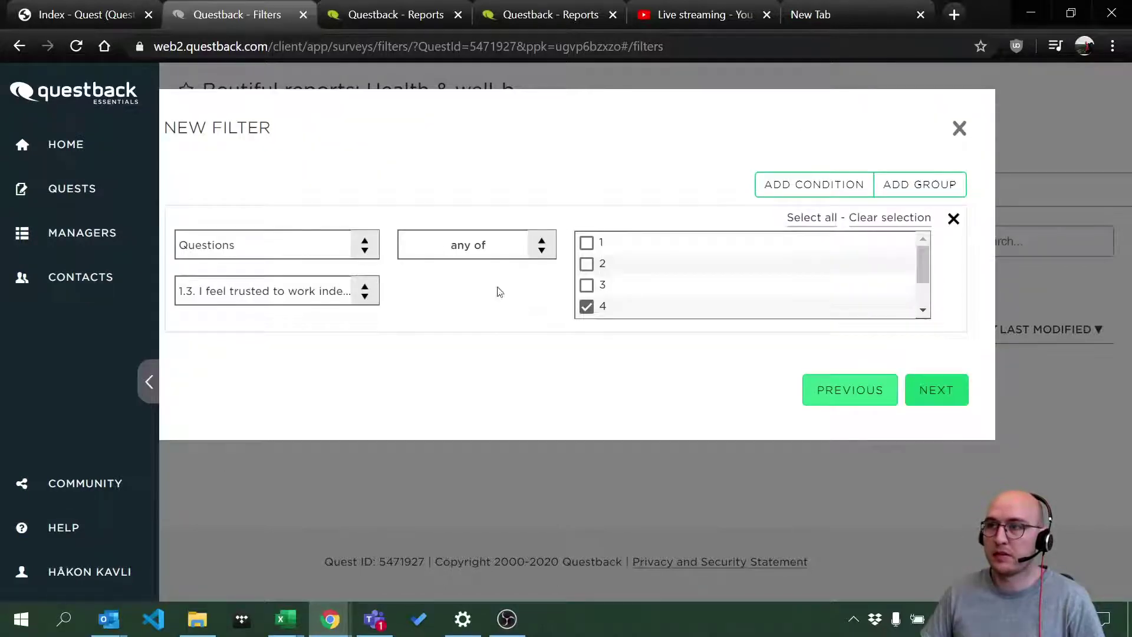
{"action": "left_click", "coordinate": [295, 301]}
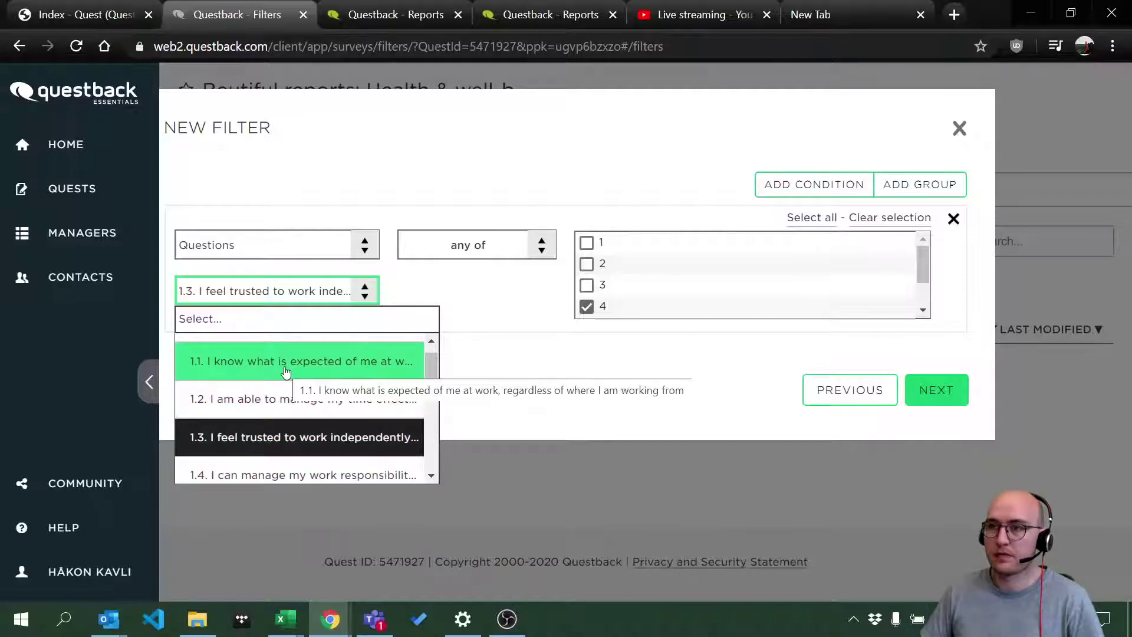
{"action": "left_click", "coordinate": [266, 438]}
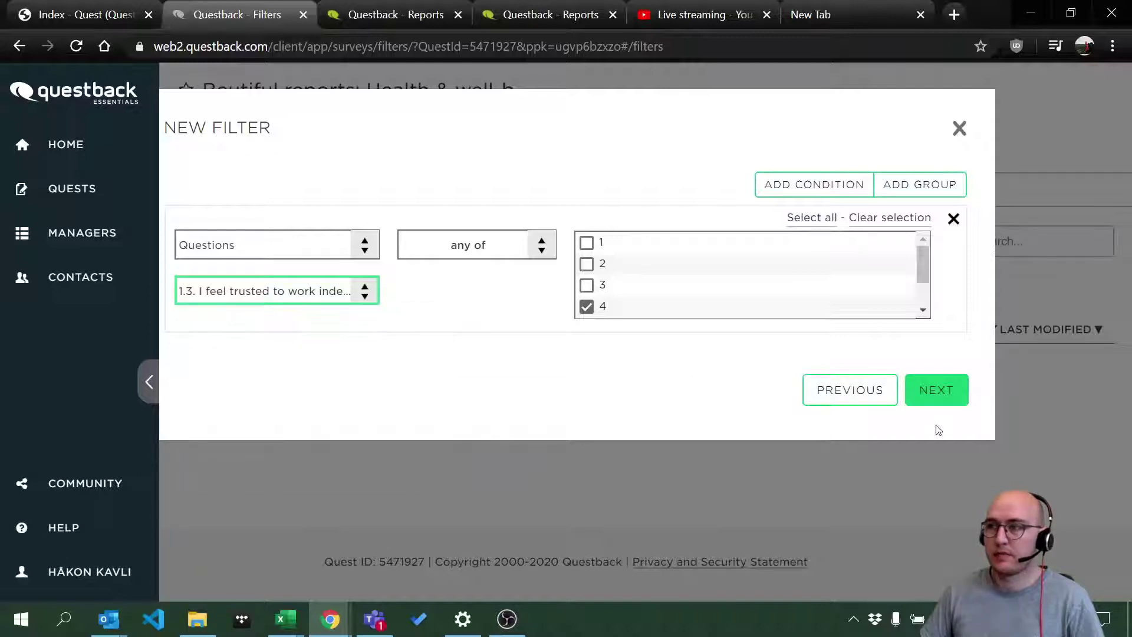
{"action": "left_click", "coordinate": [928, 393]}
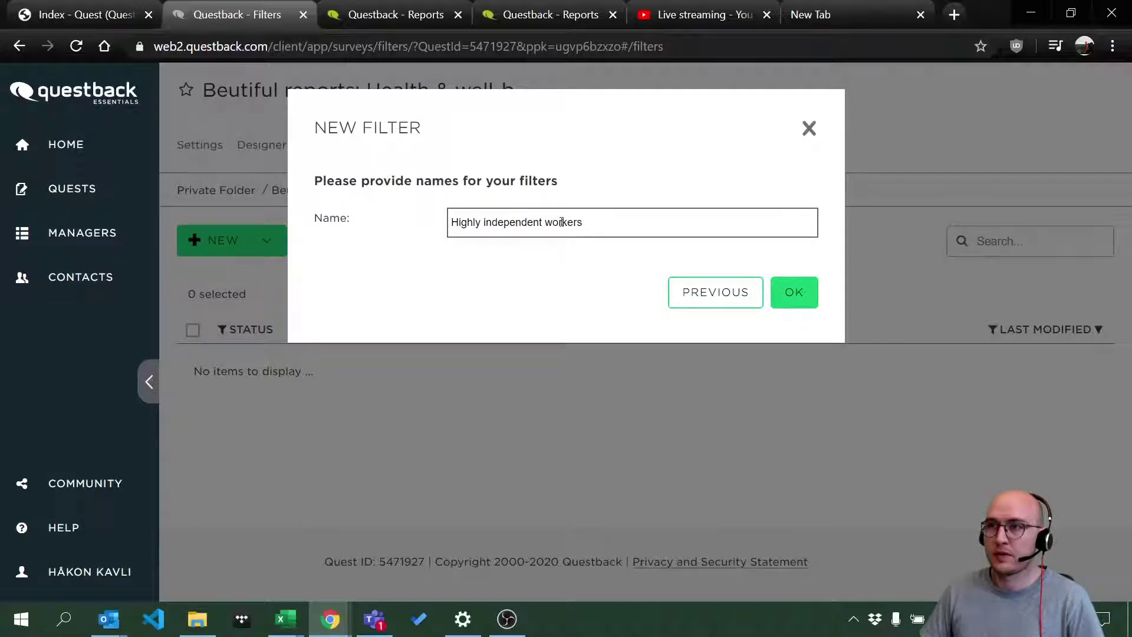
Change the filter's name to "Independent workers with high trust".
{"action": "left_click_drag", "start_coordinate": [484, 226], "coordinate": [311, 227]}
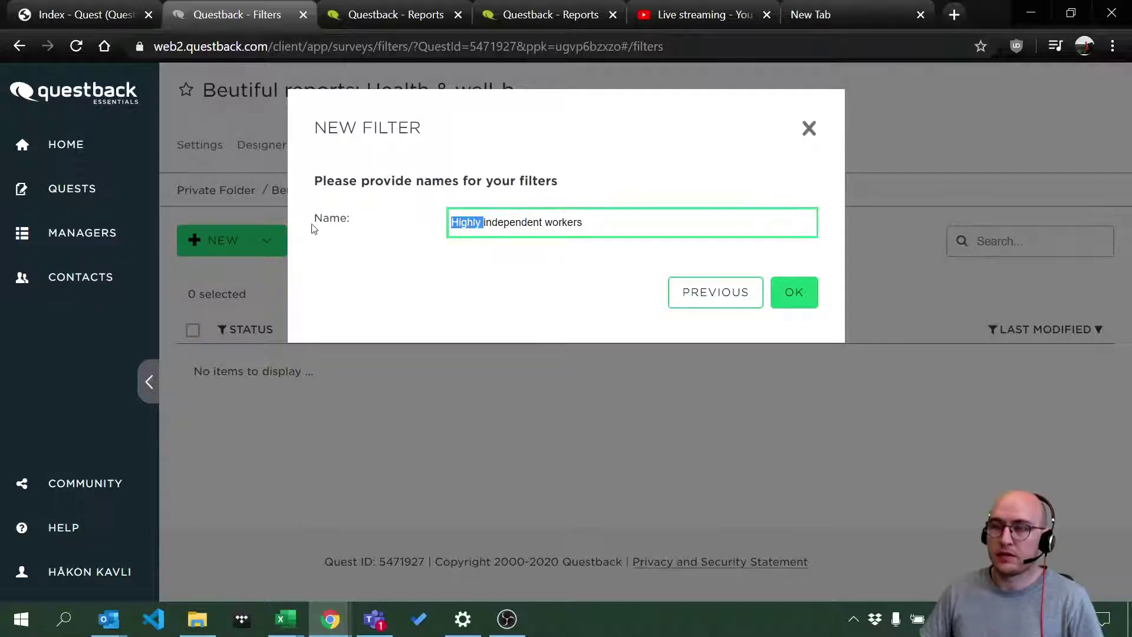
{"action": "type", "text": "I"}
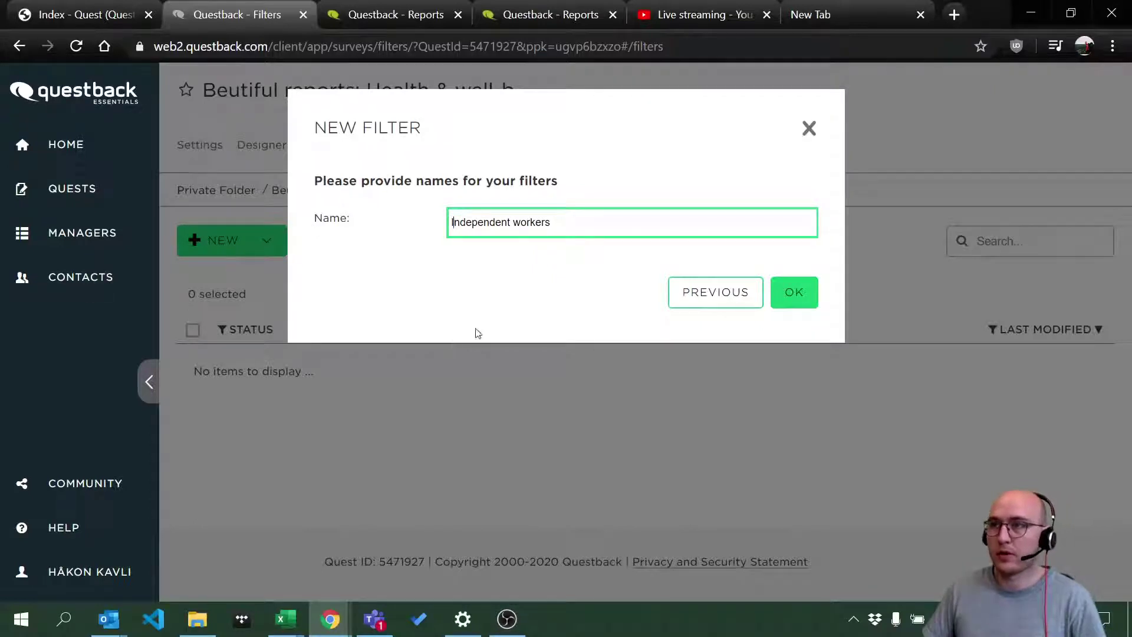
{"action": "left_click", "coordinate": [604, 235]}
{"action": "type", "text": "hit"}
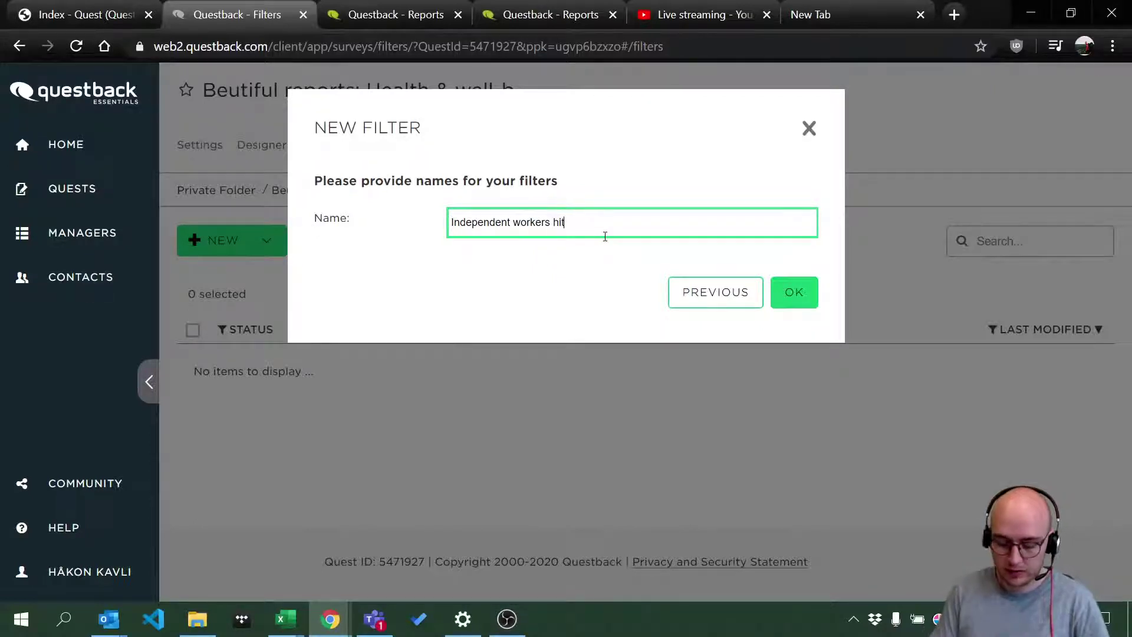
{"action": "key", "text": "BackSpace"}
{"action": "key", "text": "BackSpace"}
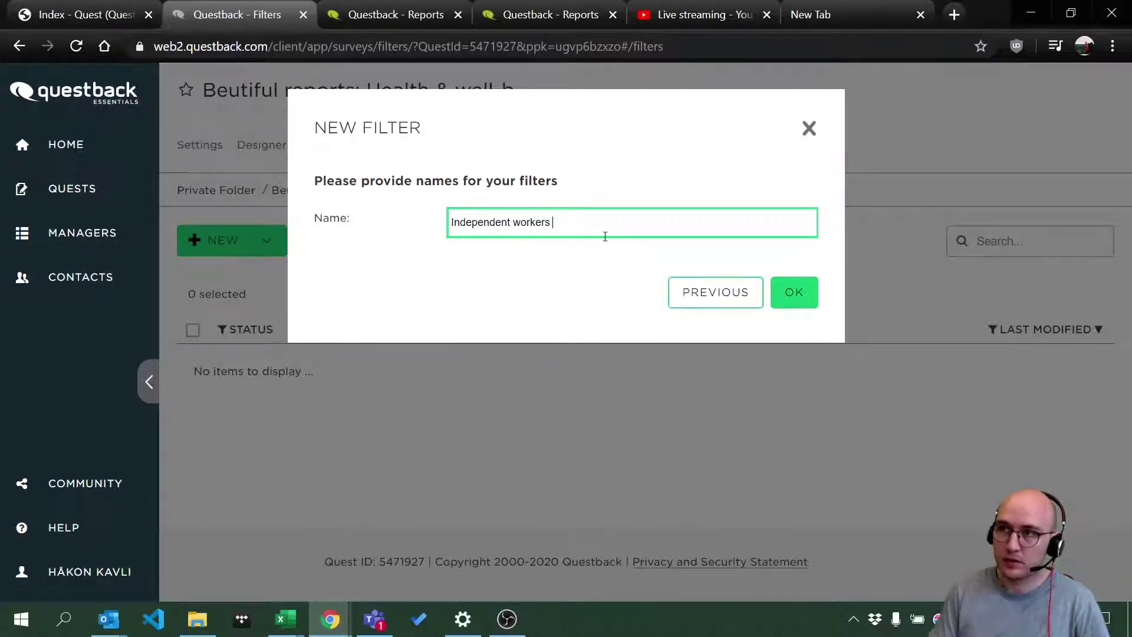
{"action": "type", "text": "with high"}
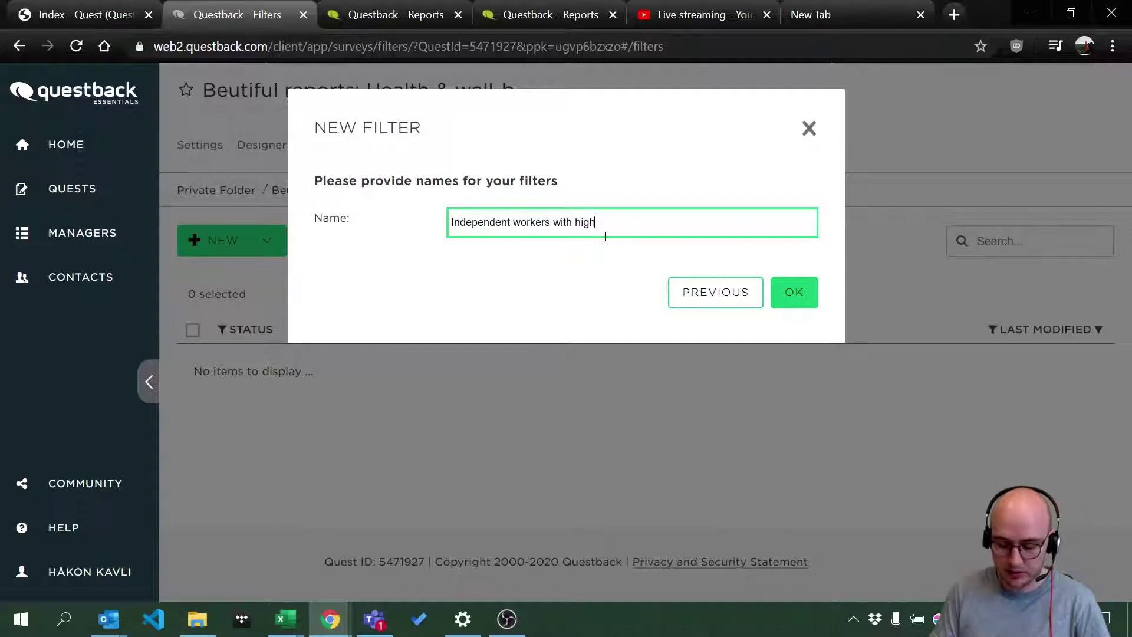
{"action": "type", "text": " trust"}
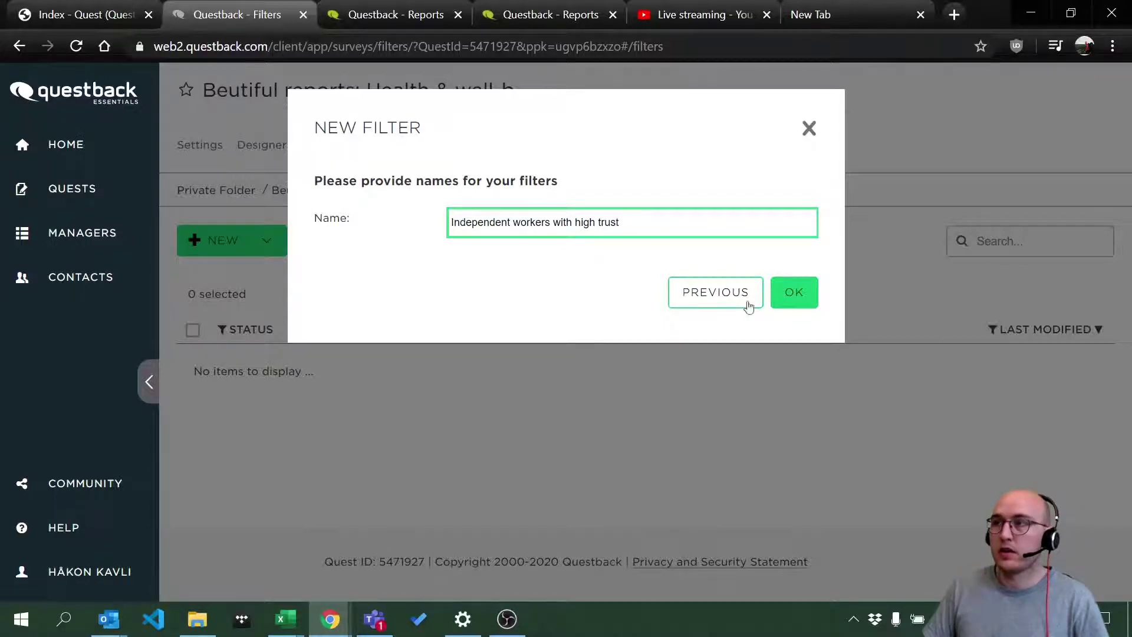
Save the named filter and start another multi-condition value filter based on question 1.3 about feeling trusted to work independently.
{"action": "left_click", "coordinate": [796, 302]}
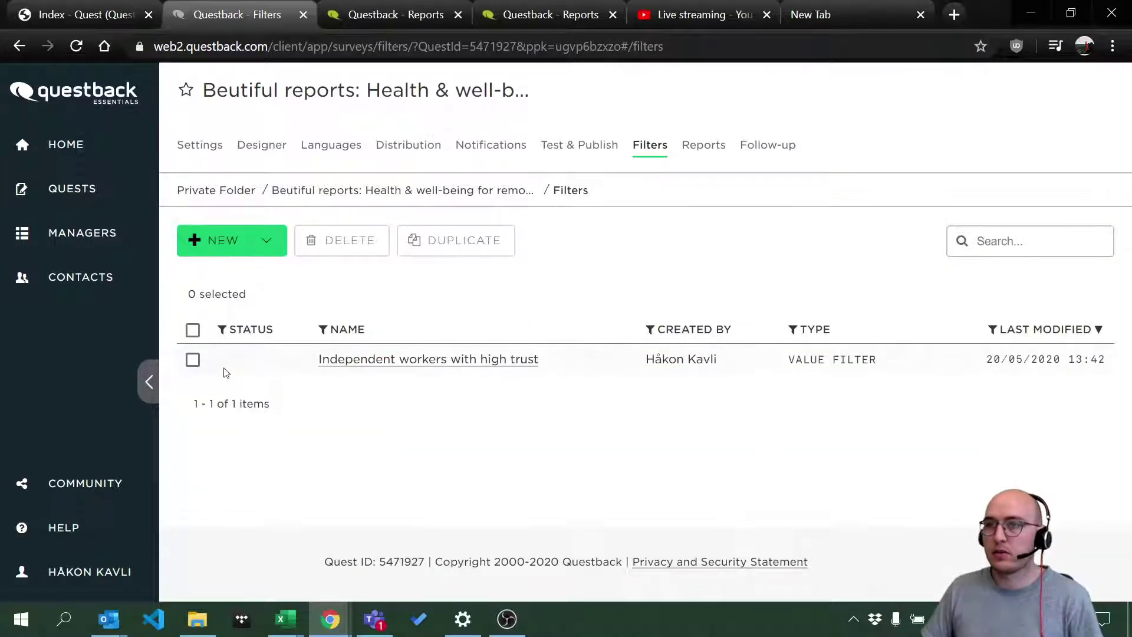
{"action": "left_click", "coordinate": [265, 241]}
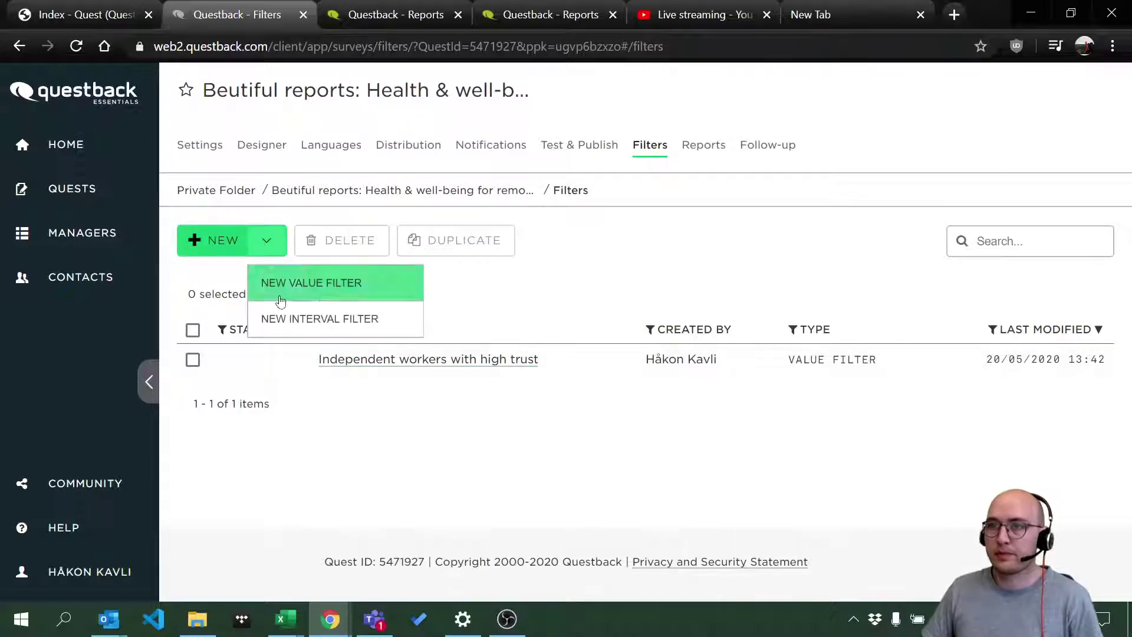
{"action": "left_click", "coordinate": [324, 285]}
{"action": "left_click", "coordinate": [377, 247]}
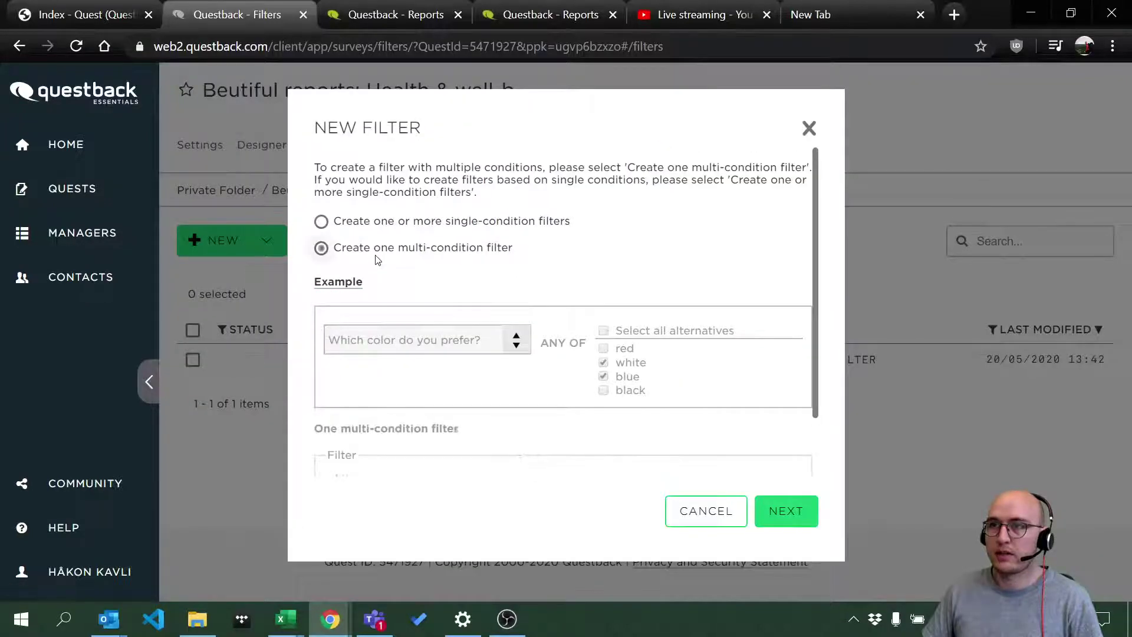
{"action": "left_click", "coordinate": [781, 510]}
{"action": "left_click", "coordinate": [336, 289]}
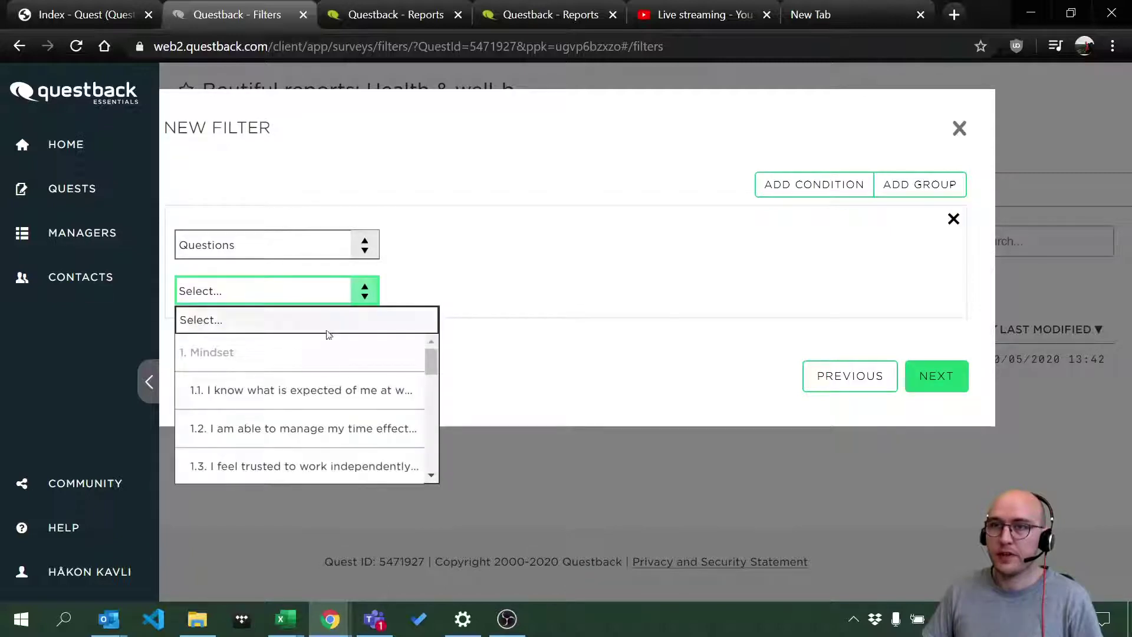
{"action": "scroll", "coordinate": [306, 459], "scroll_direction": "down", "scroll_amount": 2}
{"action": "left_click", "coordinate": [310, 373]}
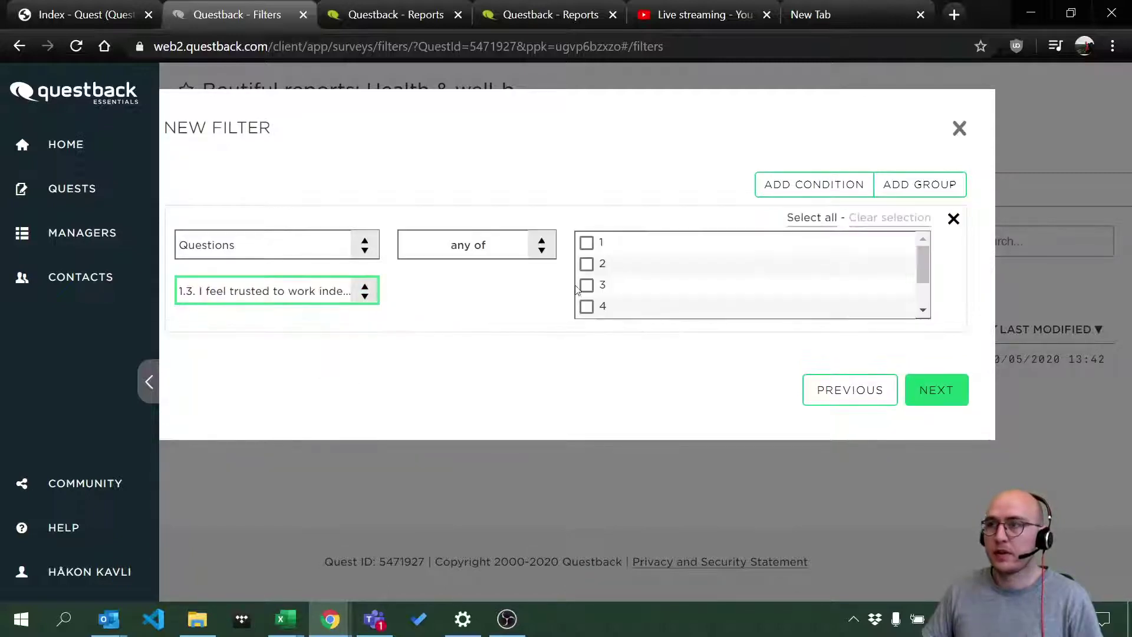
{"action": "left_click", "coordinate": [586, 242]}
{"action": "left_click", "coordinate": [587, 264]}
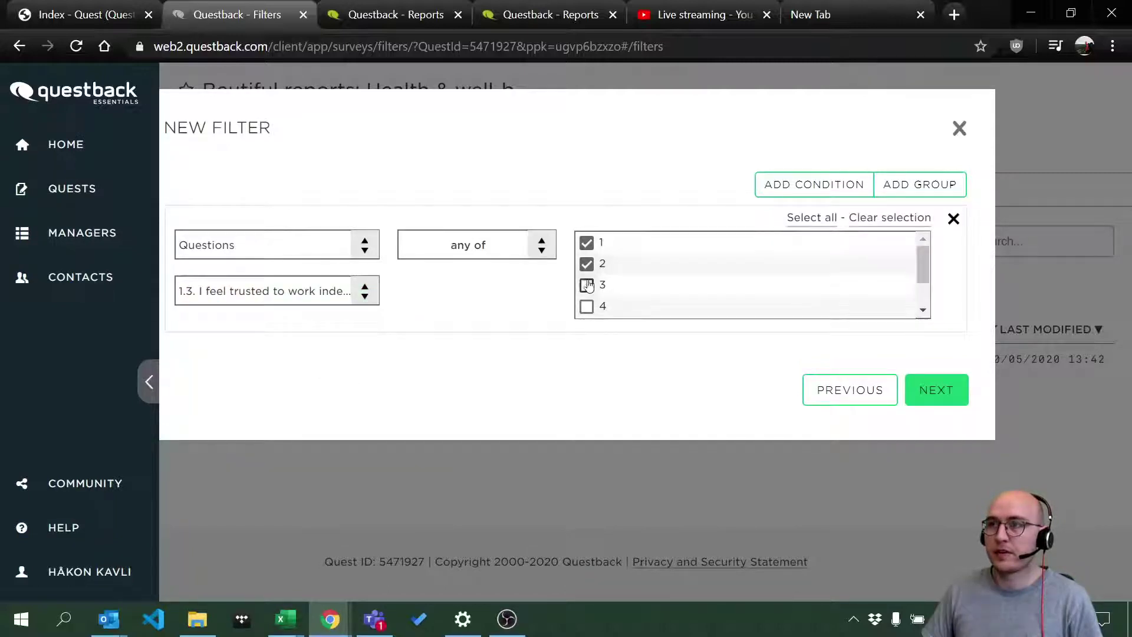
{"action": "left_click", "coordinate": [586, 285]}
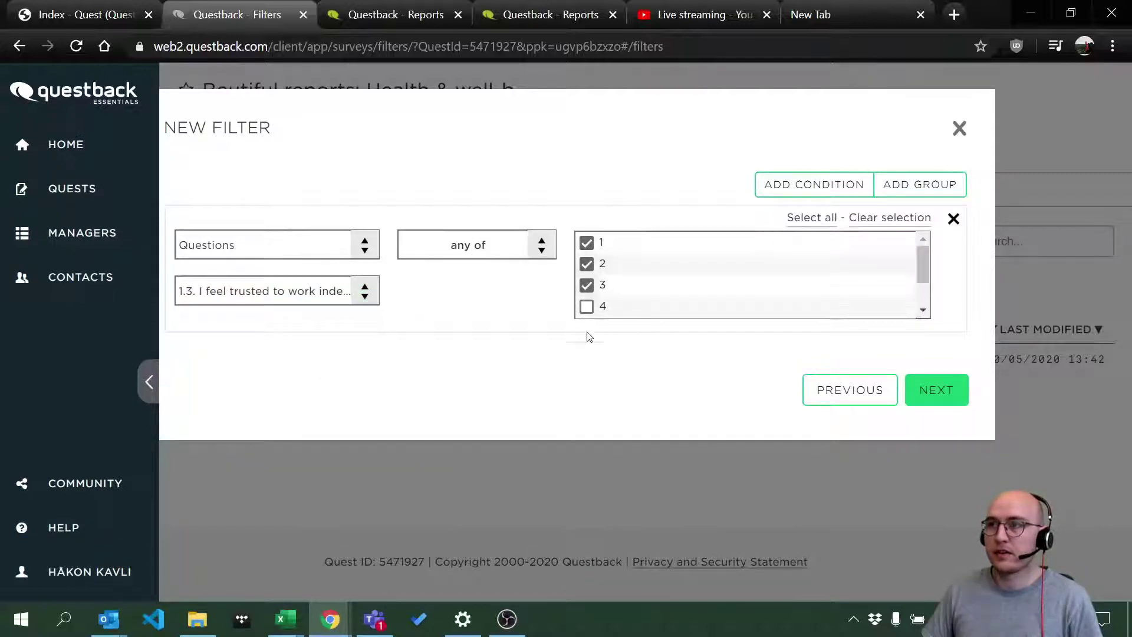
{"action": "left_click", "coordinate": [587, 285]}
{"action": "left_click", "coordinate": [587, 284]}
{"action": "left_click", "coordinate": [587, 264]}
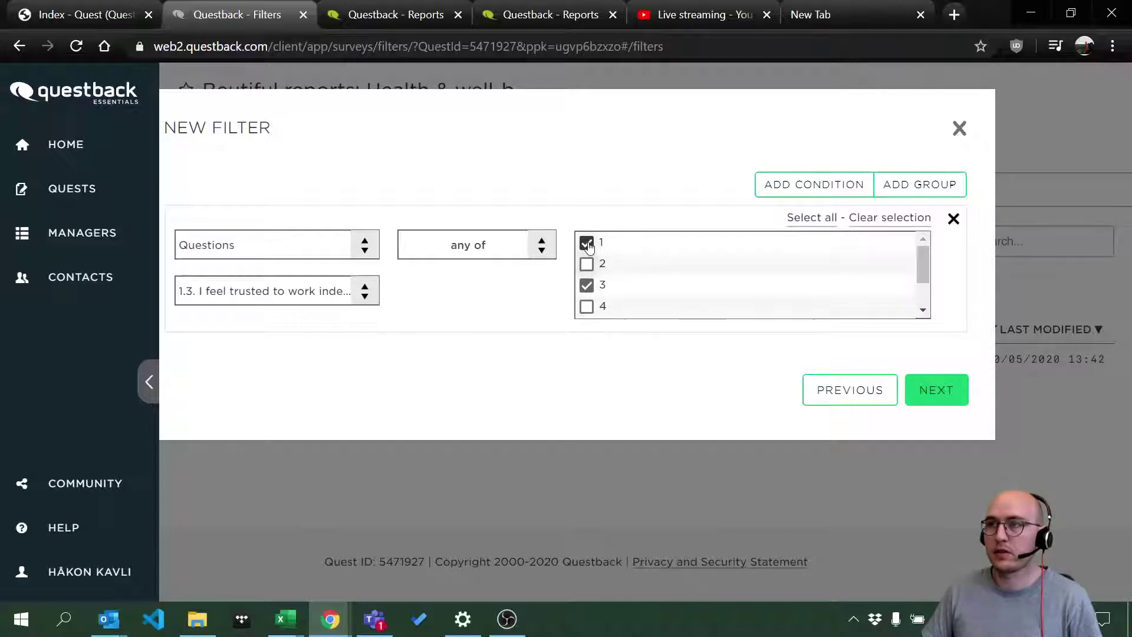
{"action": "left_click", "coordinate": [587, 242]}
Make the condition match none of the answers 4, 5 and 6, leaving answers 1 to 3 cleared.
{"action": "left_click", "coordinate": [587, 306]}
{"action": "left_click", "coordinate": [586, 284]}
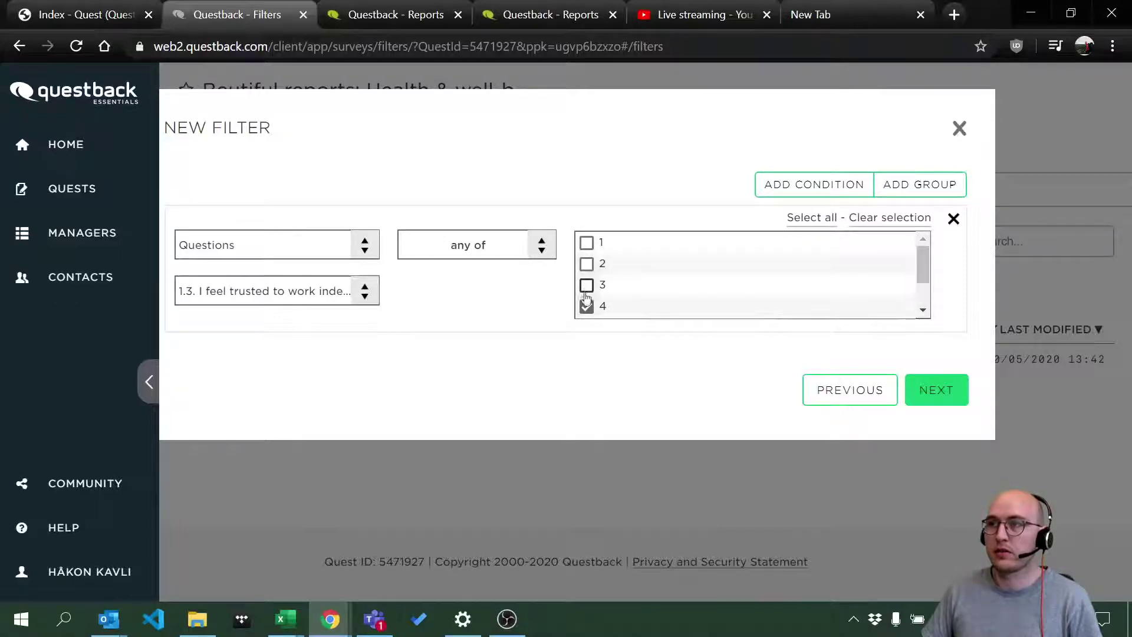
{"action": "left_click", "coordinate": [533, 252]}
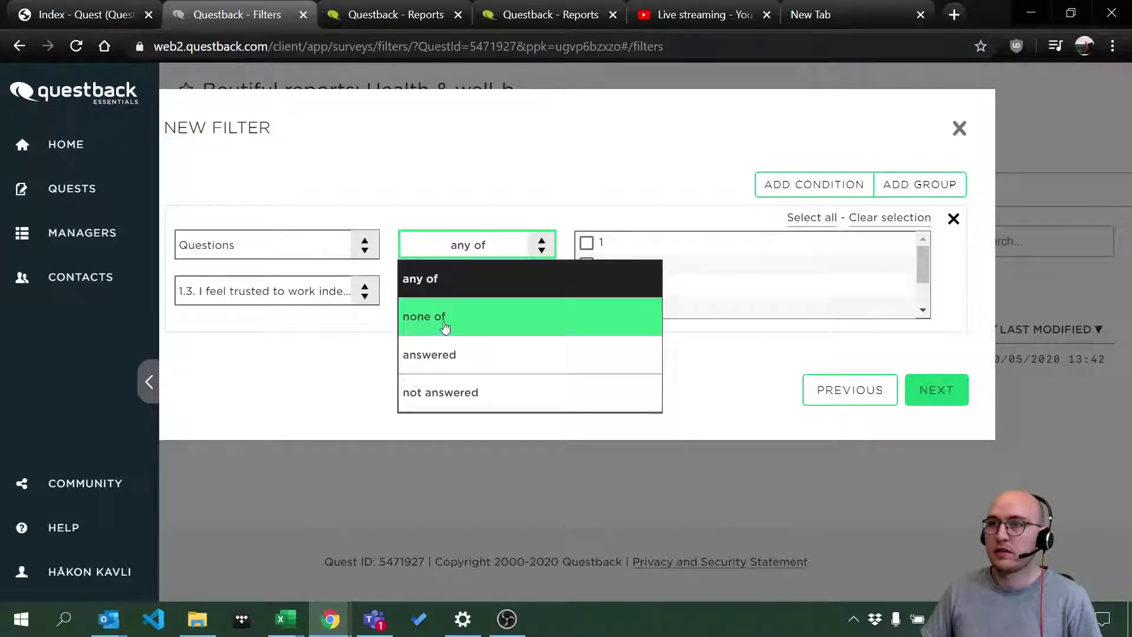
{"action": "left_click", "coordinate": [442, 319]}
{"action": "scroll", "coordinate": [587, 289], "scroll_direction": "down", "scroll_amount": 1}
{"action": "left_click", "coordinate": [586, 282]}
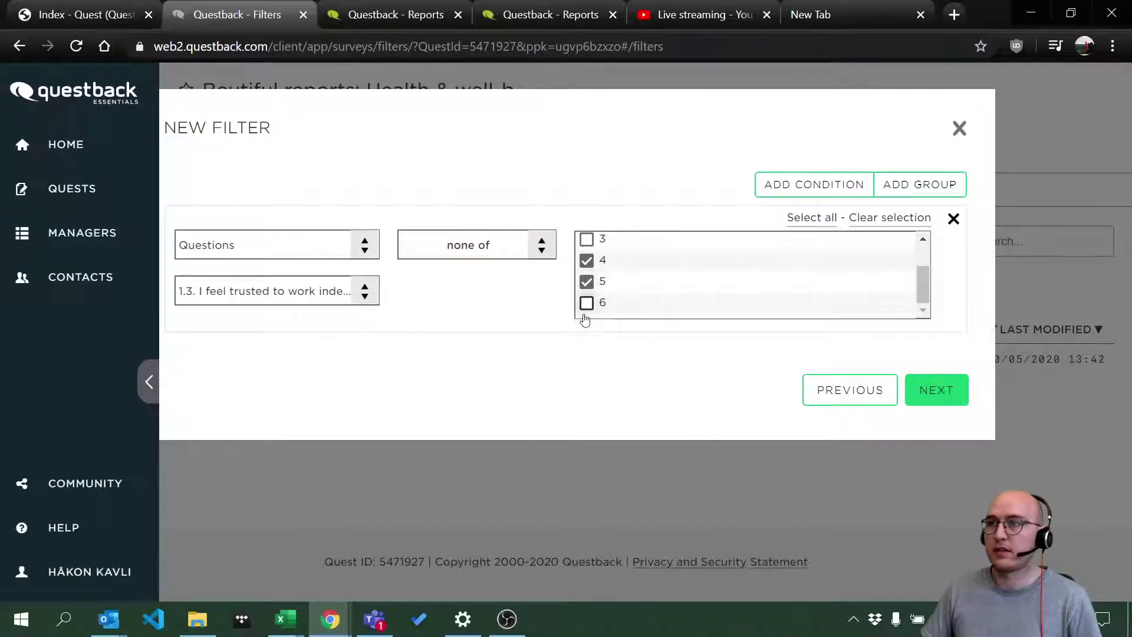
{"action": "left_click", "coordinate": [587, 304]}
{"action": "scroll", "coordinate": [604, 301], "scroll_direction": "up", "scroll_amount": 1}
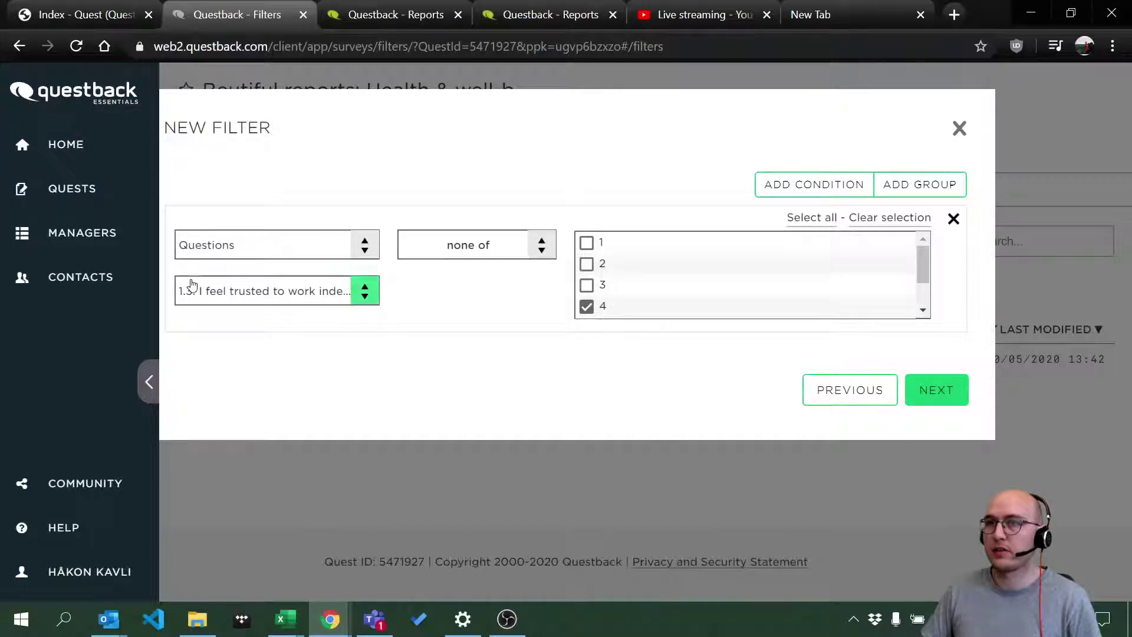
Name the new filter "low trust" and save it.
{"action": "left_click", "coordinate": [937, 391]}
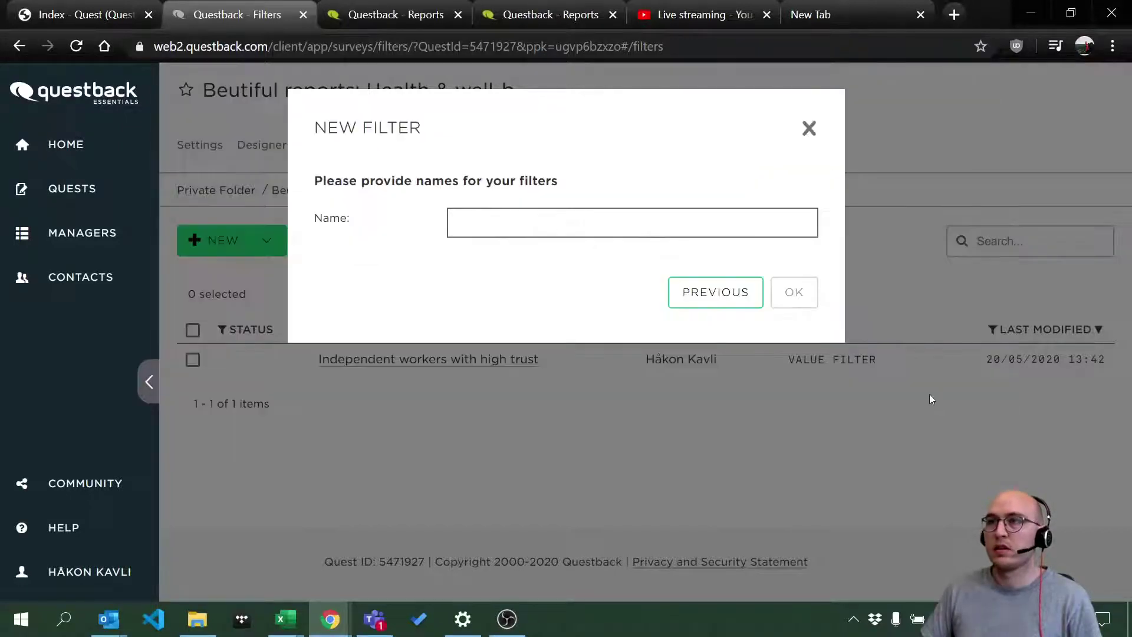
{"action": "left_click", "coordinate": [579, 230]}
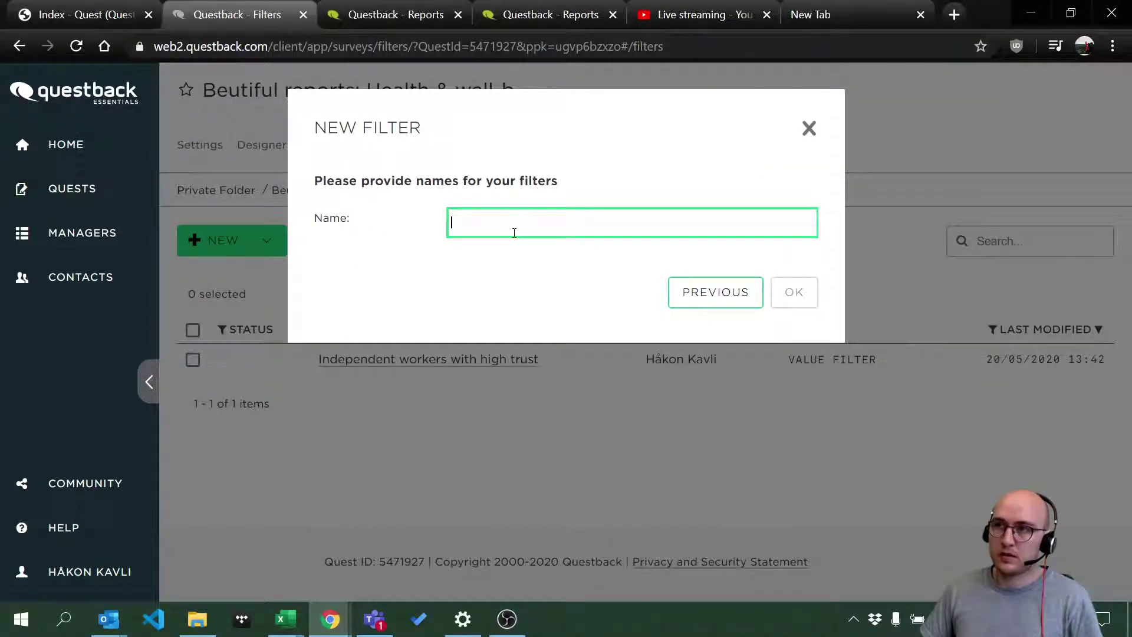
{"action": "type", "text": "Low"}
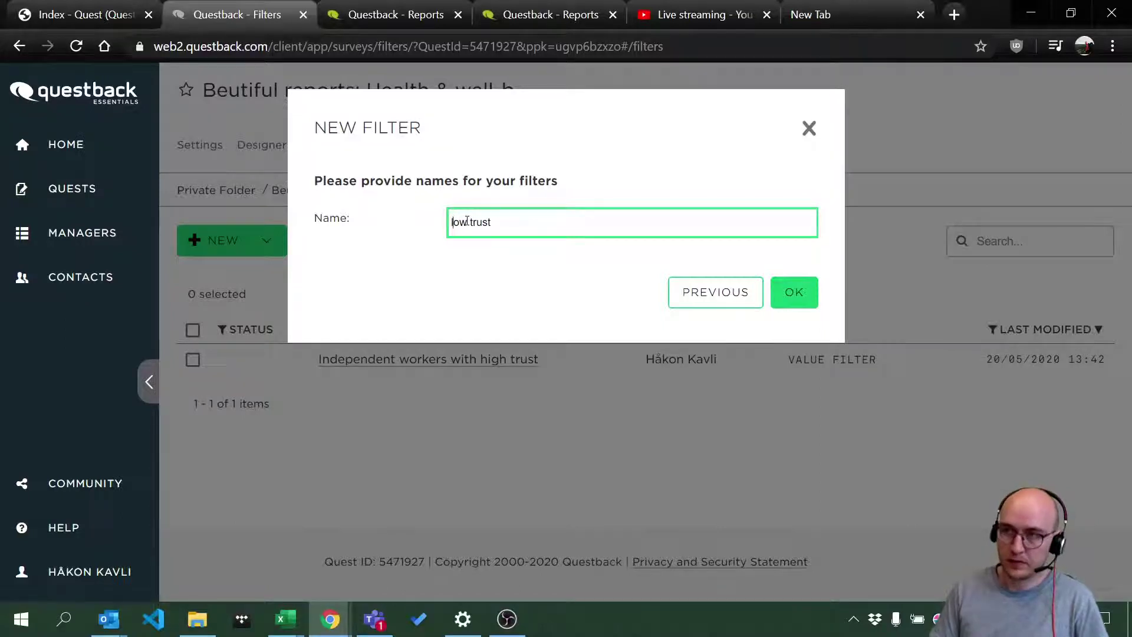
{"action": "left_click", "coordinate": [794, 292]}
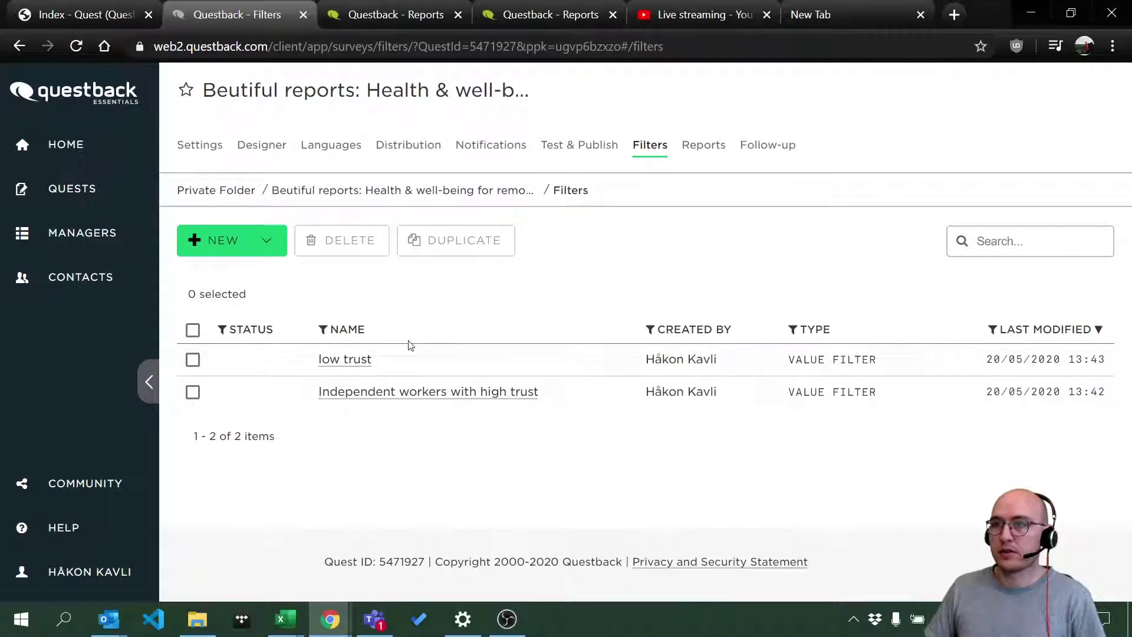
Rename the "Independent workers with high trust" filter as "high trust", keeping its condition, and save it.
{"action": "left_click", "coordinate": [389, 393]}
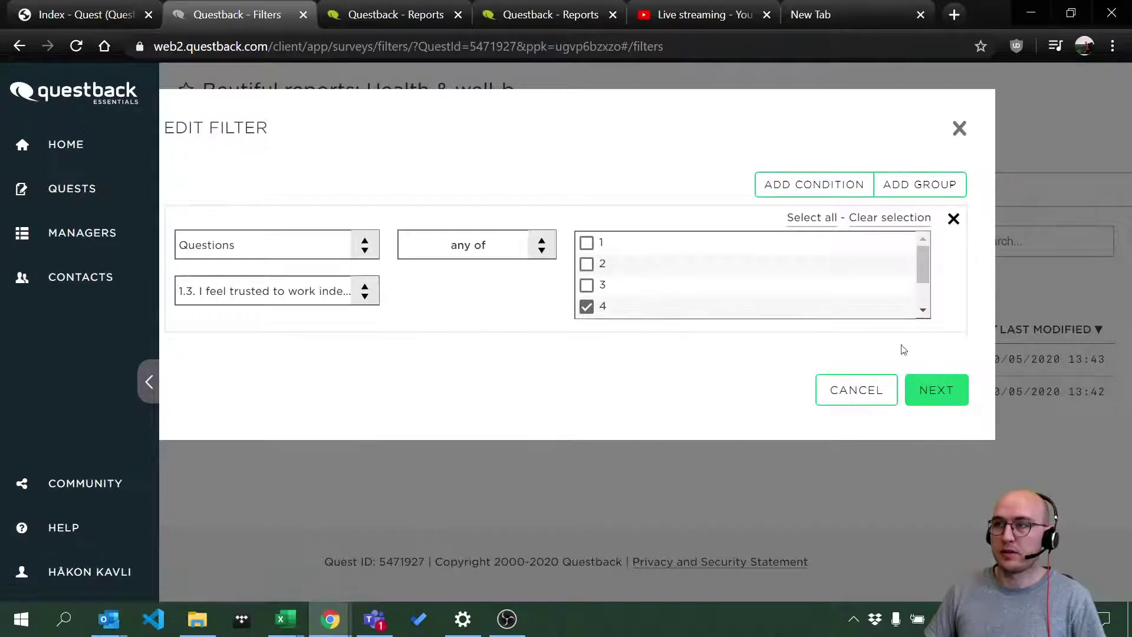
{"action": "left_click", "coordinate": [933, 389]}
{"action": "left_click", "coordinate": [575, 227]}
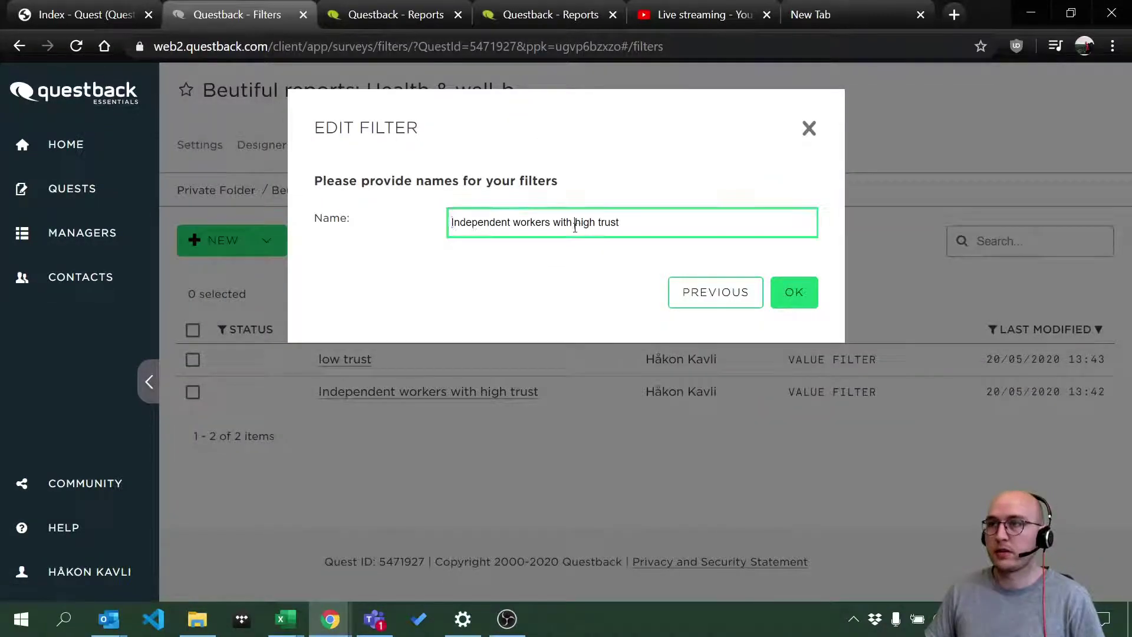
{"action": "left_click_drag", "start_coordinate": [576, 227], "coordinate": [417, 285]}
{"action": "key", "text": "BackSpace"}
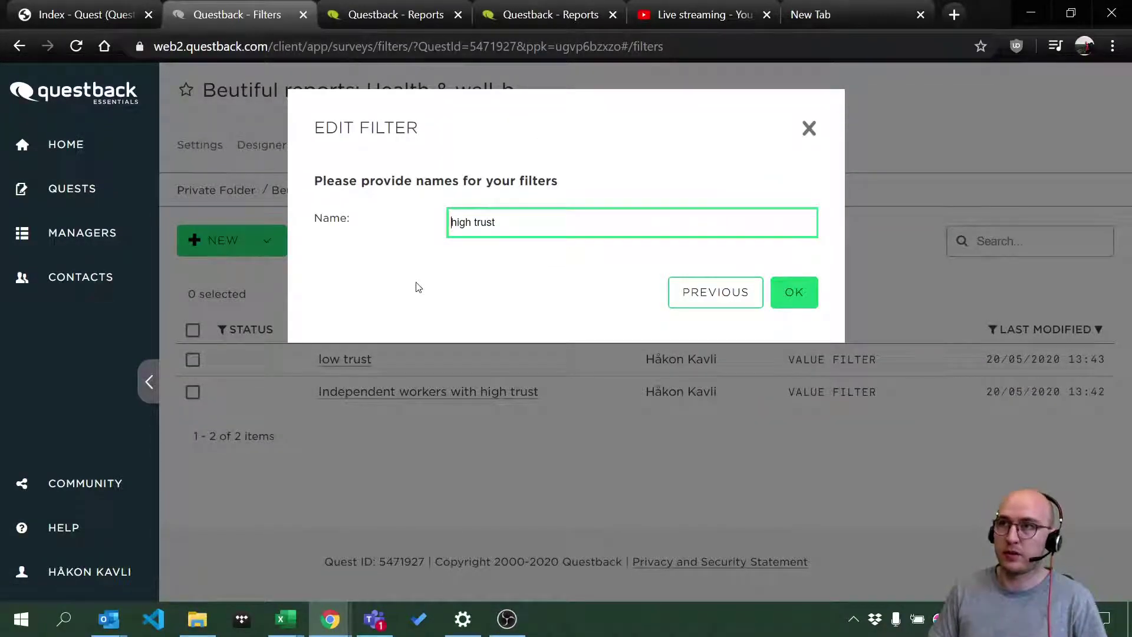
{"action": "left_click", "coordinate": [793, 293]}
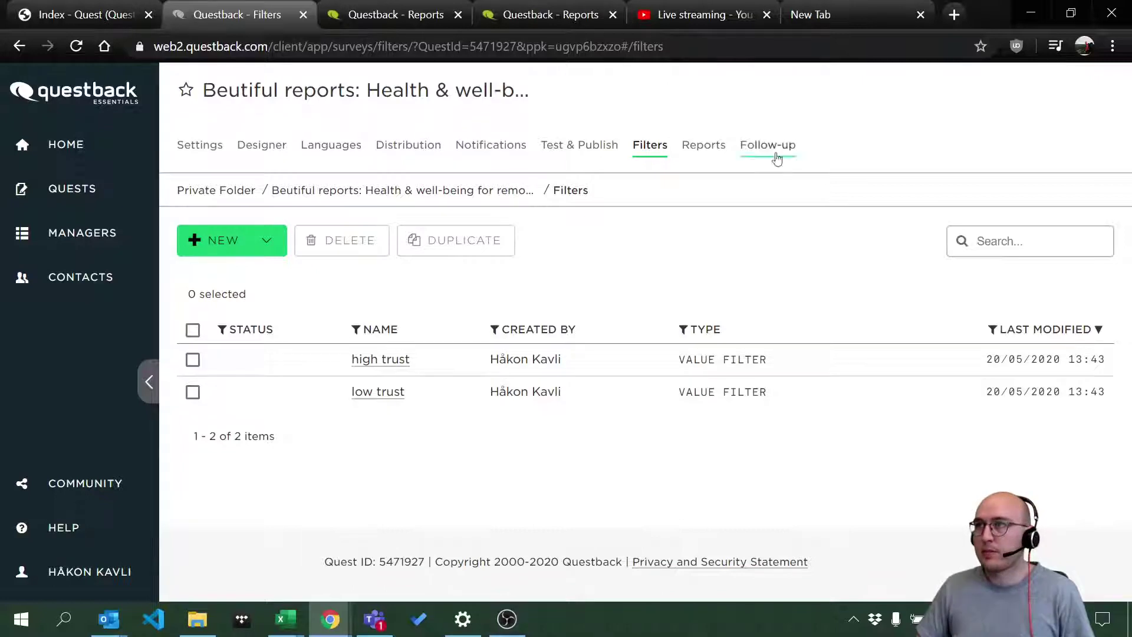
Open Main report 2020 from the survey's reports and view its Mindset chart.
{"action": "left_click", "coordinate": [707, 145]}
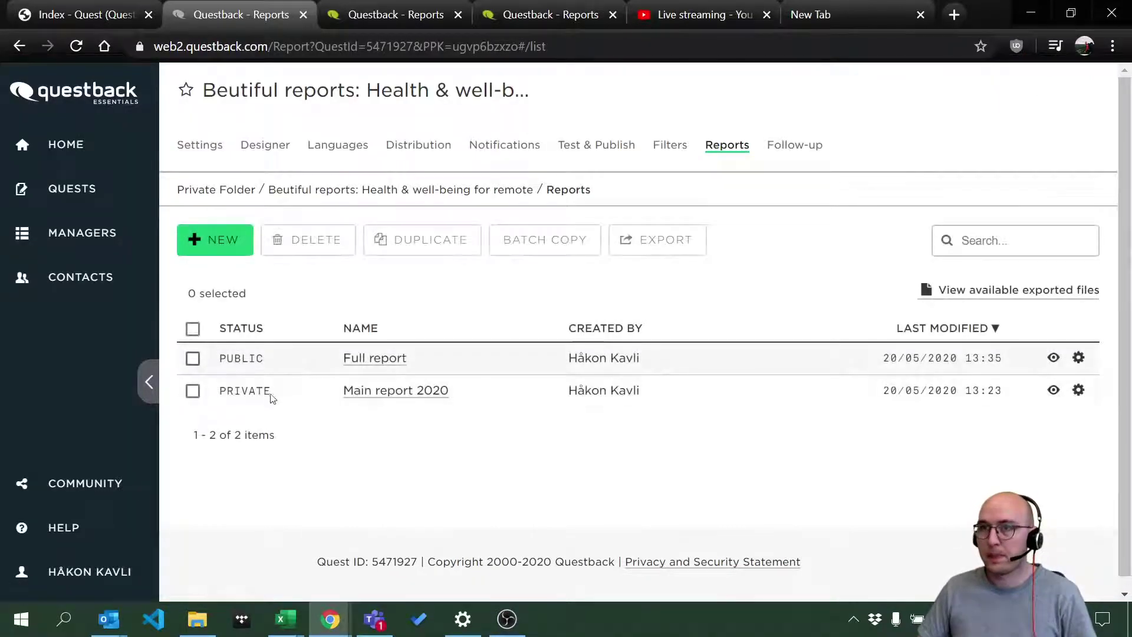
{"action": "left_click", "coordinate": [400, 394]}
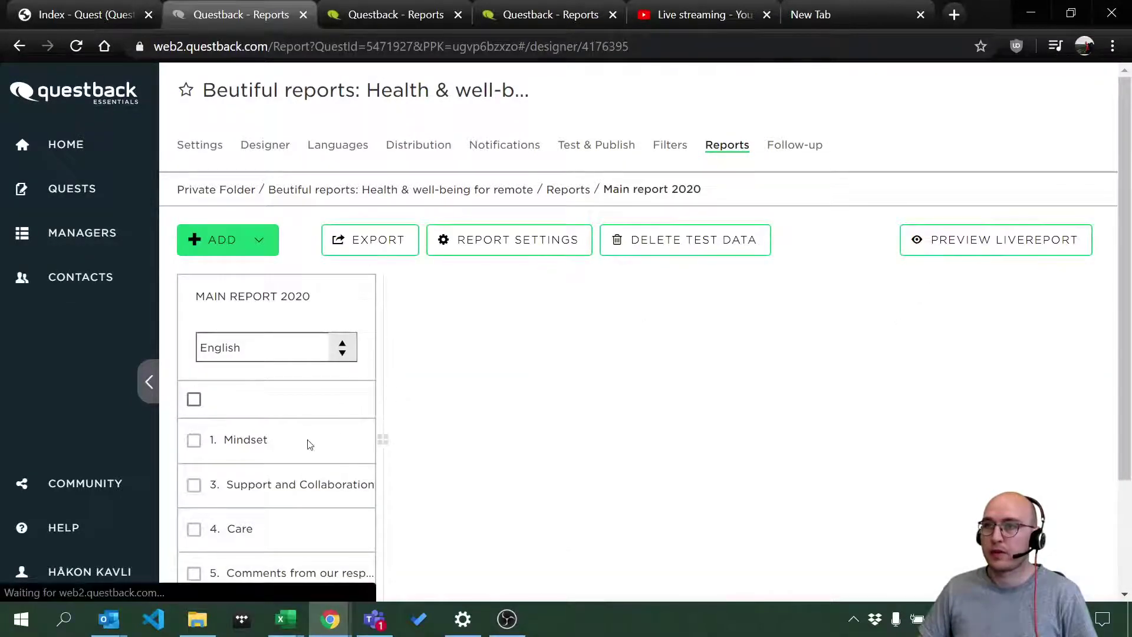
{"action": "scroll", "coordinate": [613, 458], "scroll_direction": "down", "scroll_amount": 6}
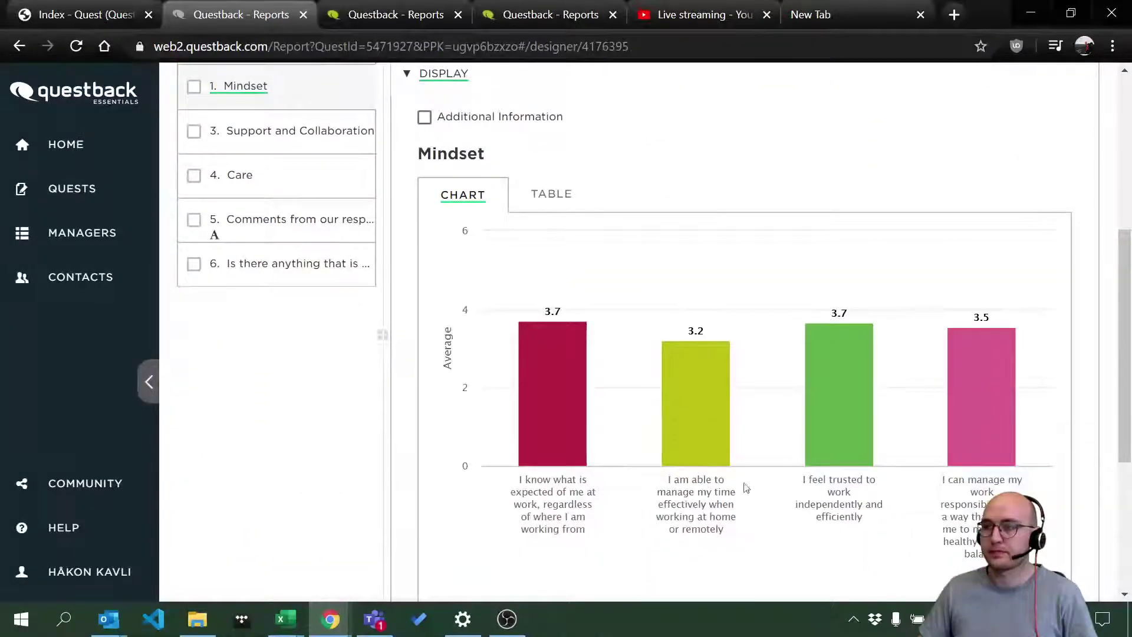
{"action": "scroll", "coordinate": [761, 485], "scroll_direction": "up", "scroll_amount": 2}
{"action": "scroll", "coordinate": [707, 466], "scroll_direction": "up", "scroll_amount": 1}
Set the Mindset chart's sorting to Reversed default order in its display settings.
{"action": "left_click", "coordinate": [471, 222]}
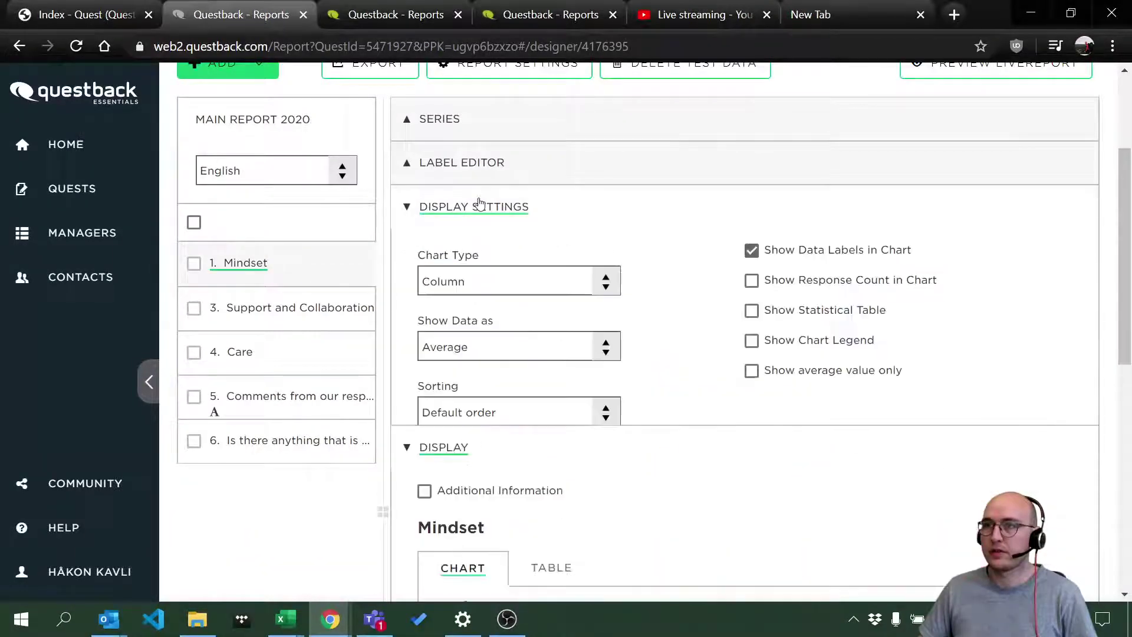
{"action": "left_click", "coordinate": [484, 412]}
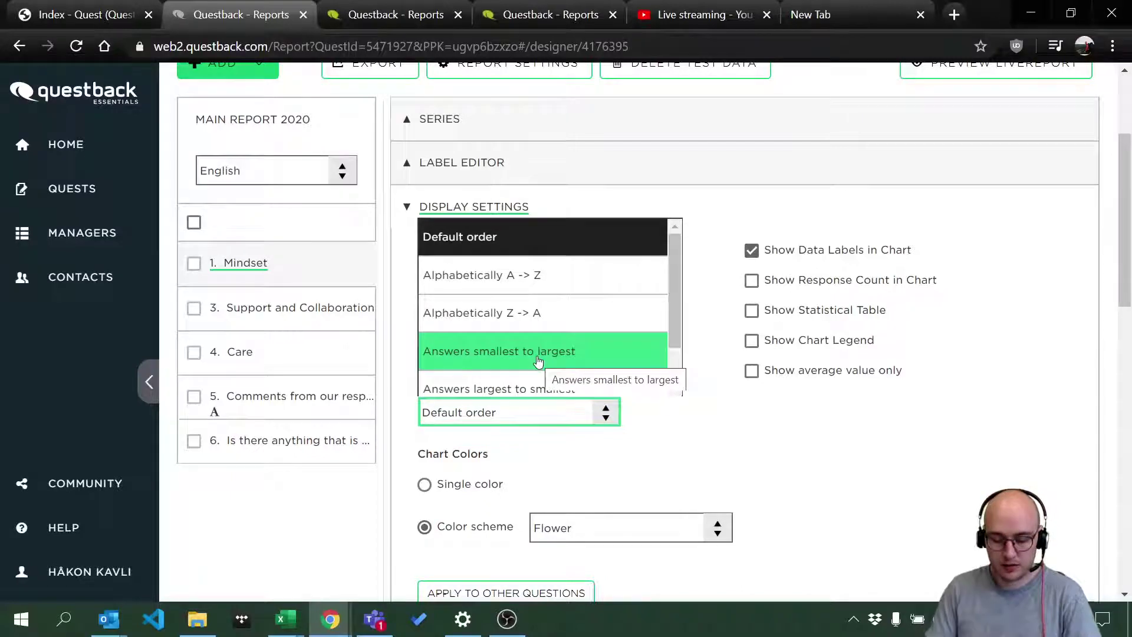
{"action": "key", "text": "End"}
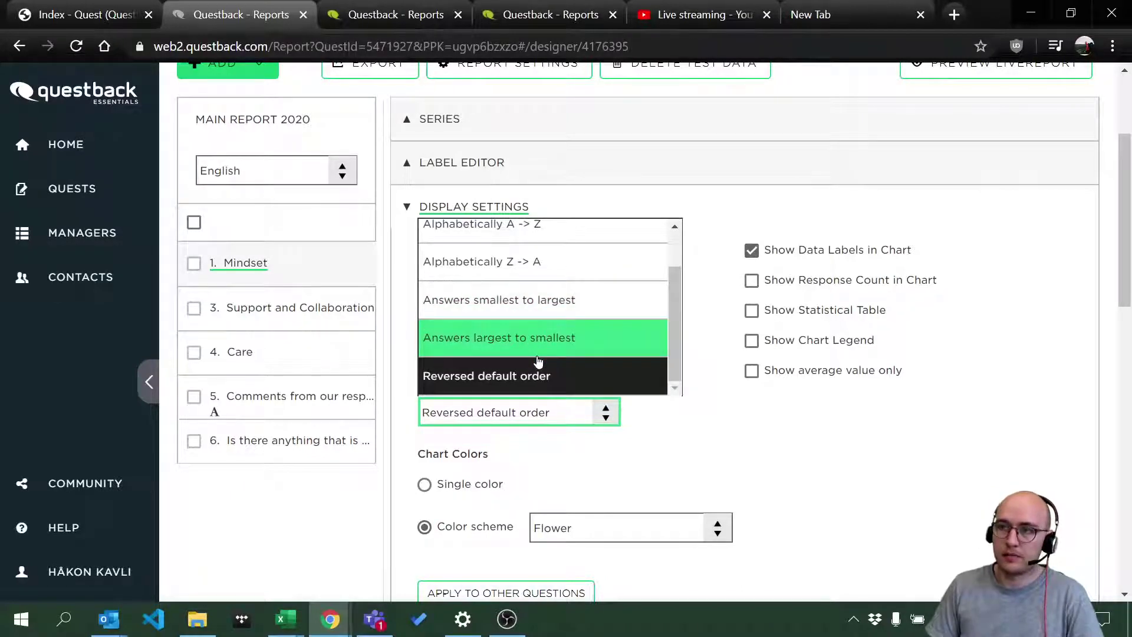
{"action": "left_click", "coordinate": [673, 454]}
Set the Mindset chart's color scheme to Red-Yellow-Green and view the resulting chart.
{"action": "scroll", "coordinate": [531, 384], "scroll_direction": "down", "scroll_amount": 3}
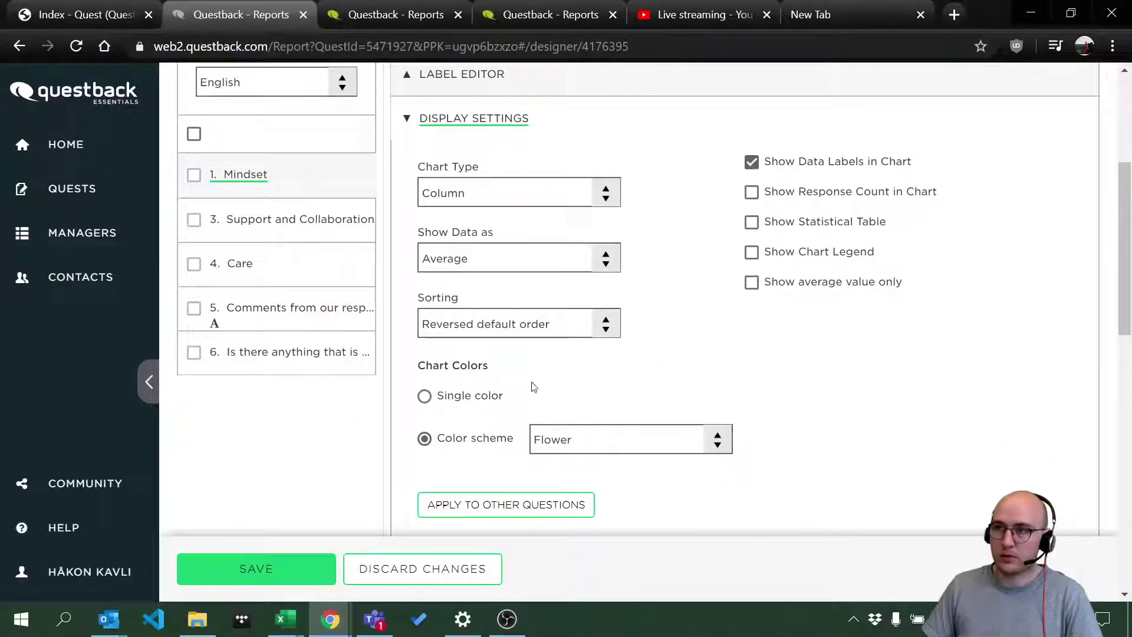
{"action": "left_click", "coordinate": [585, 359]}
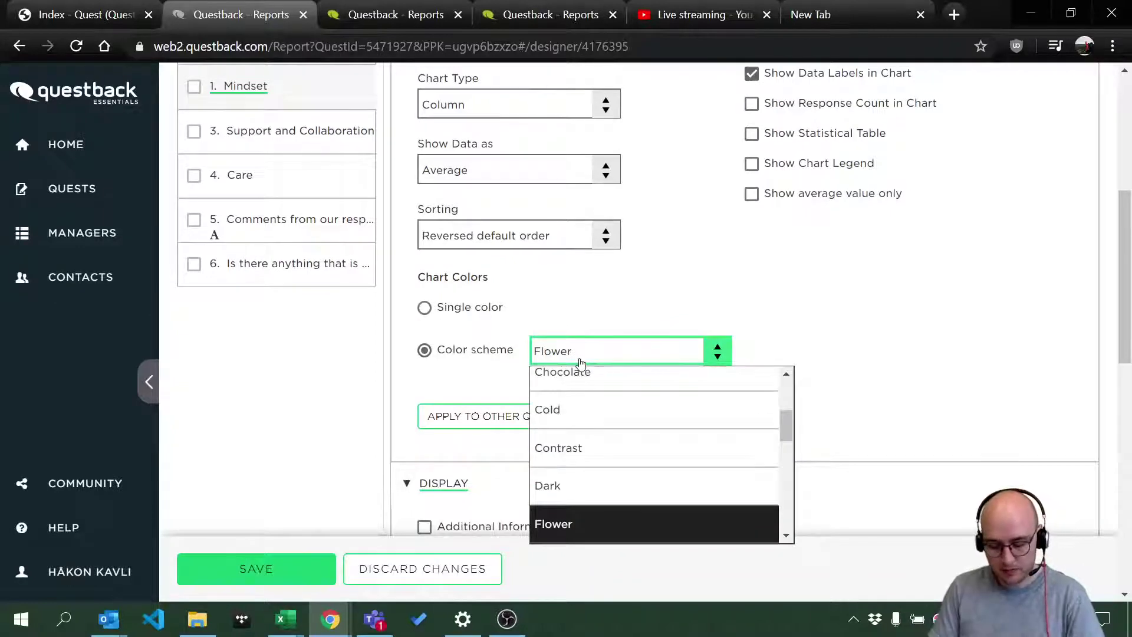
{"action": "key", "text": "Down"}
{"action": "key", "text": "Down"}
{"action": "key", "text": "Down"}
{"action": "key", "text": "Down"}
{"action": "key", "text": "Down"}
{"action": "key", "text": "Down"}
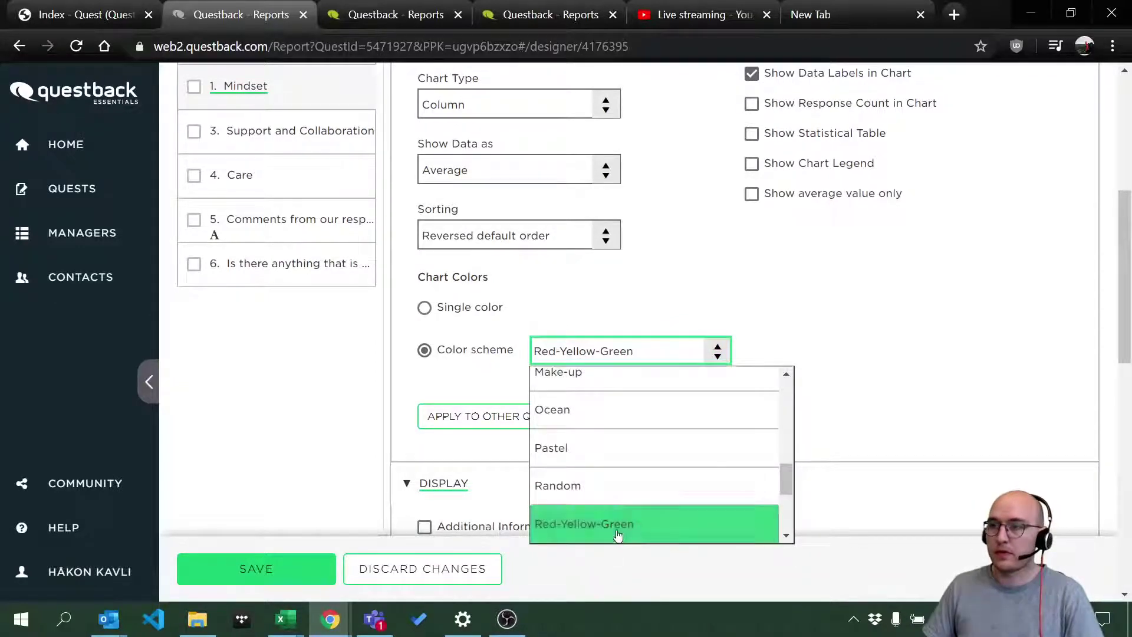
{"action": "left_click", "coordinate": [617, 535]}
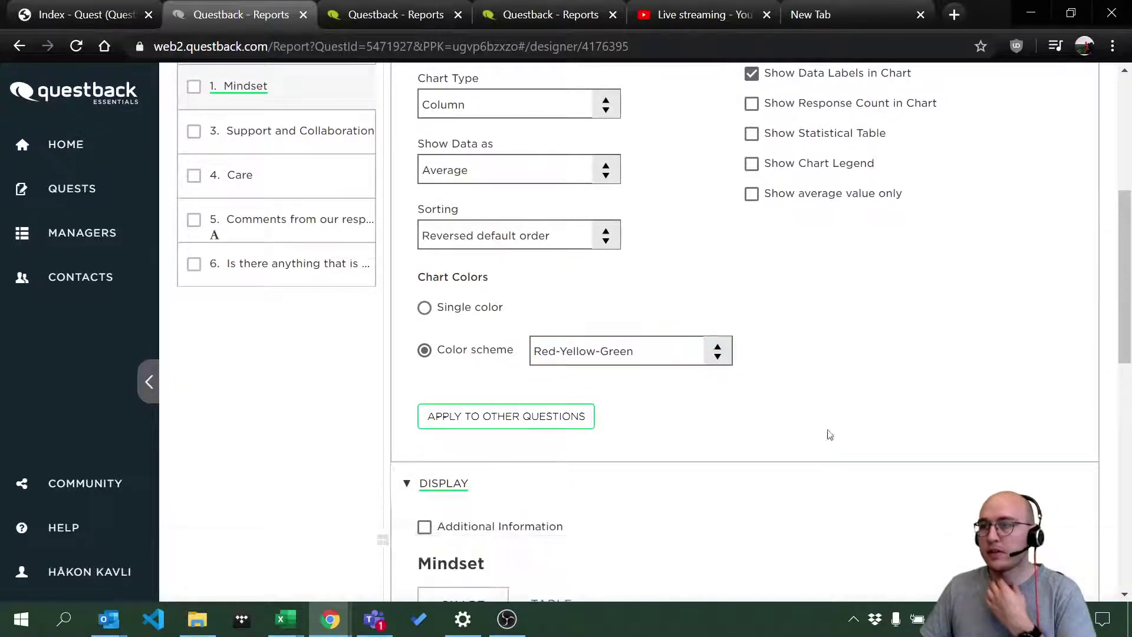
{"action": "scroll", "coordinate": [806, 462], "scroll_direction": "down", "scroll_amount": 7}
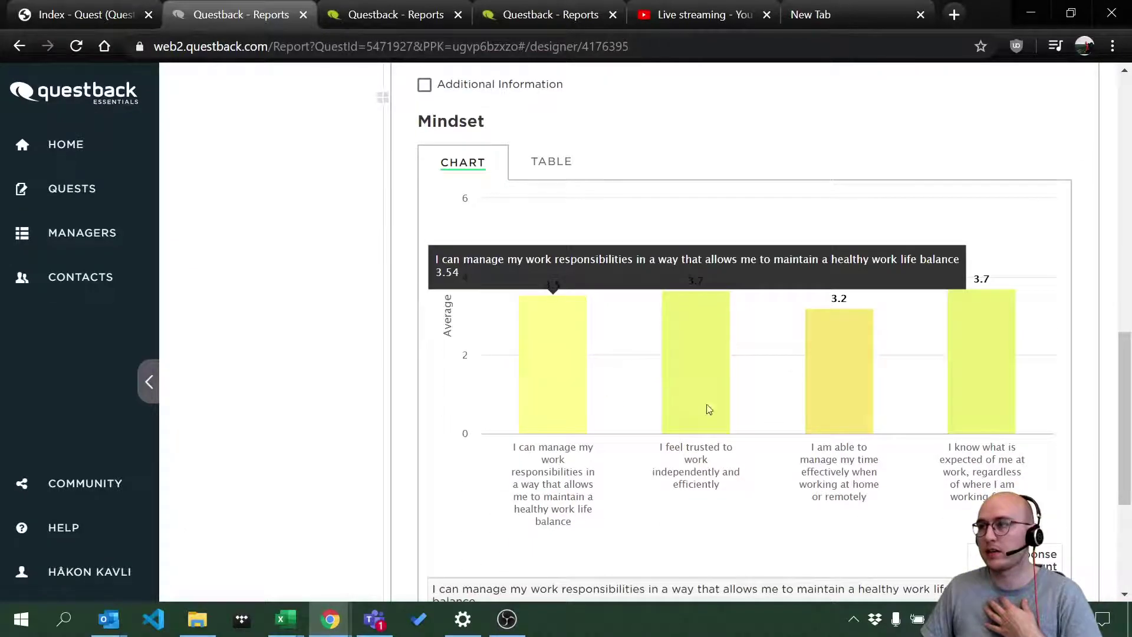
Apply the "low trust" value filter to the Mindset series, save it, and view the filtered chart.
{"action": "scroll", "coordinate": [672, 412], "scroll_direction": "up", "scroll_amount": 12}
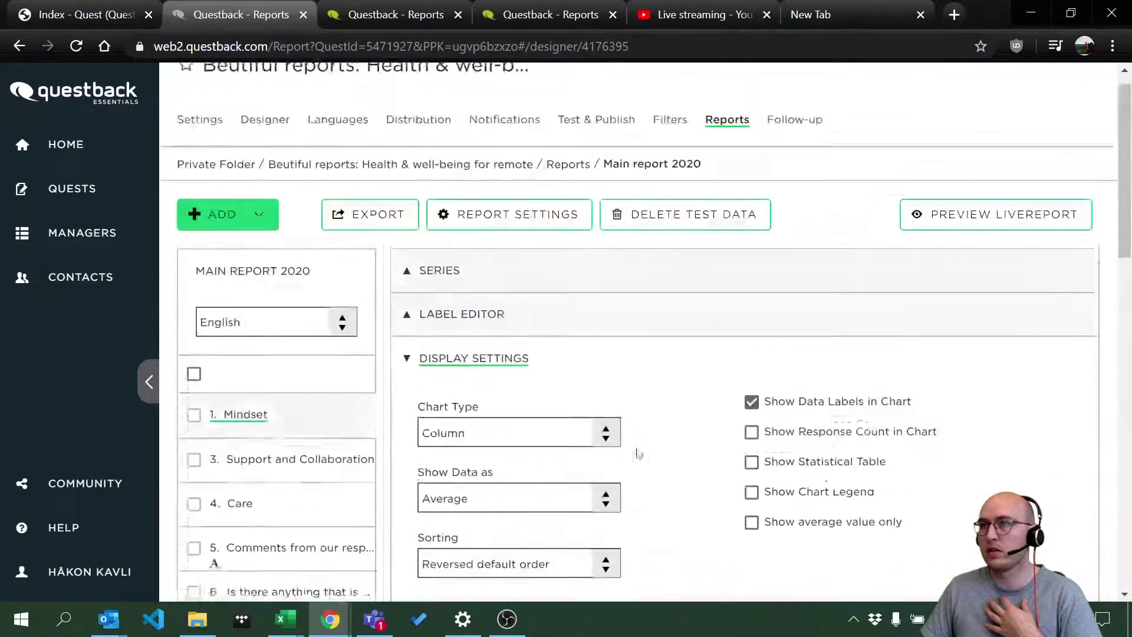
{"action": "left_click", "coordinate": [440, 295]}
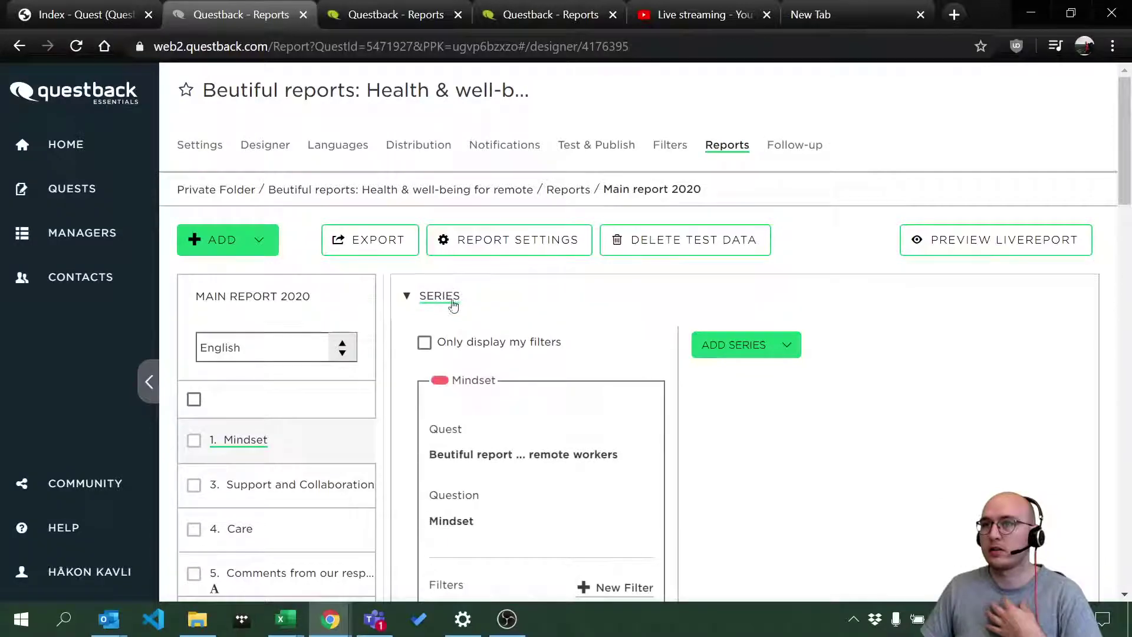
{"action": "scroll", "coordinate": [460, 308], "scroll_direction": "down", "scroll_amount": 3}
{"action": "scroll", "coordinate": [526, 356], "scroll_direction": "down", "scroll_amount": 3}
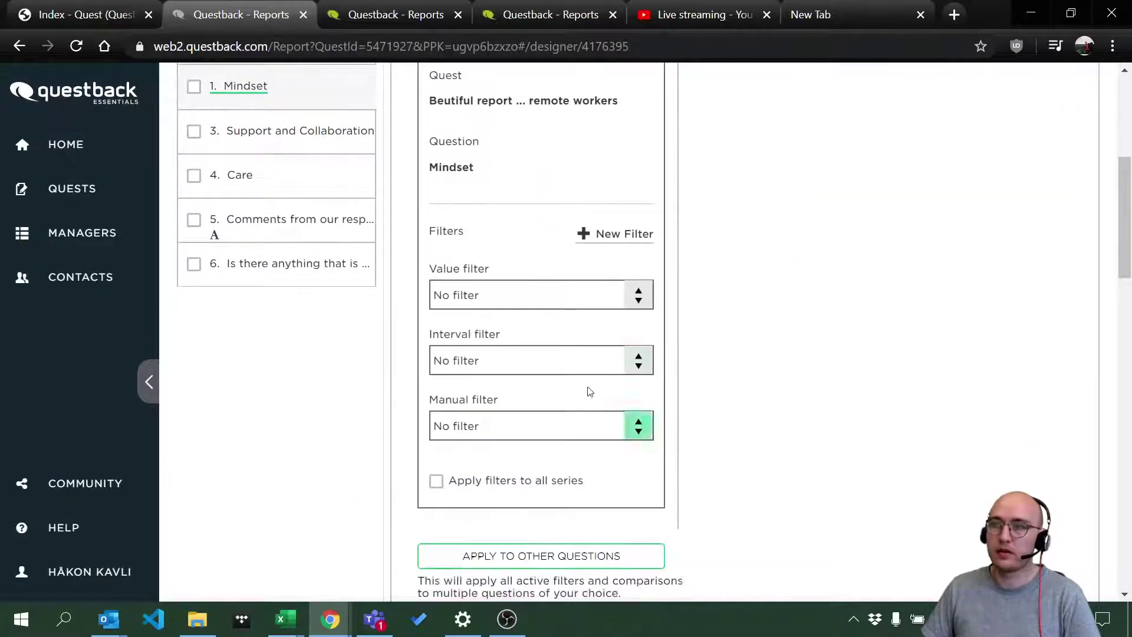
{"action": "left_click", "coordinate": [532, 303]}
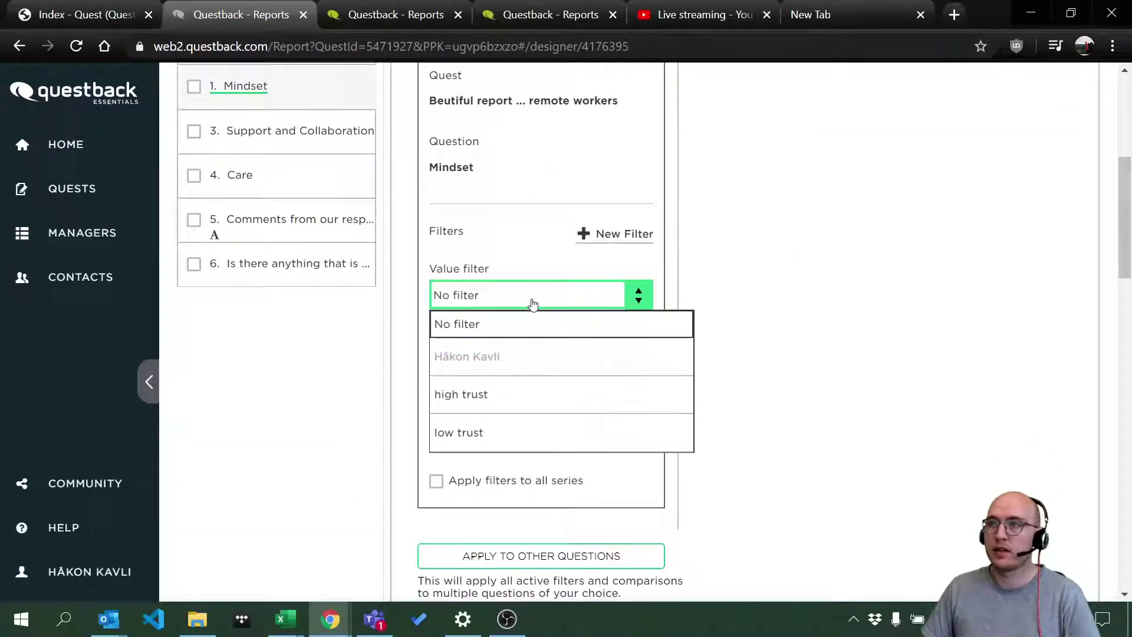
{"action": "left_click", "coordinate": [478, 434]}
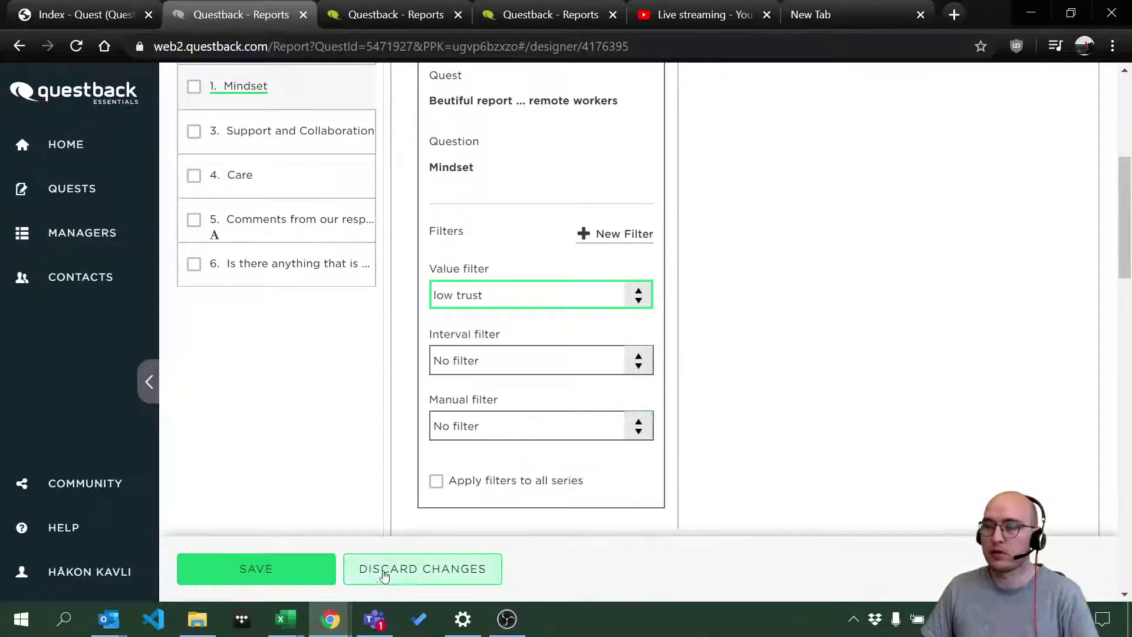
{"action": "left_click", "coordinate": [265, 568]}
{"action": "scroll", "coordinate": [576, 497], "scroll_direction": "down", "scroll_amount": 15}
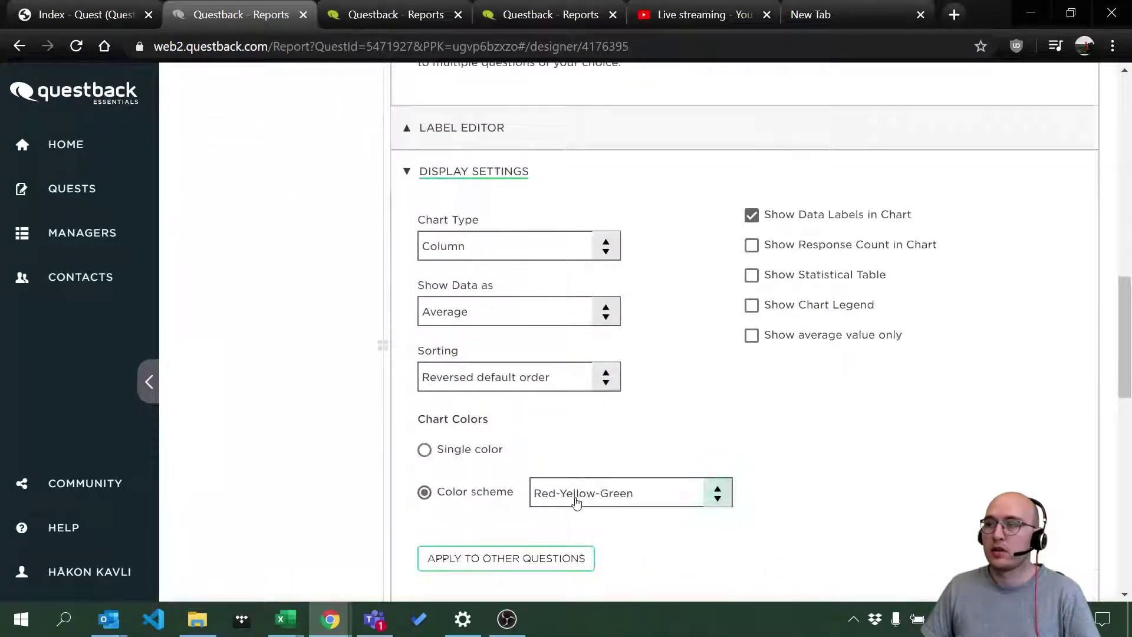
{"action": "scroll", "coordinate": [582, 501], "scroll_direction": "down", "scroll_amount": 5}
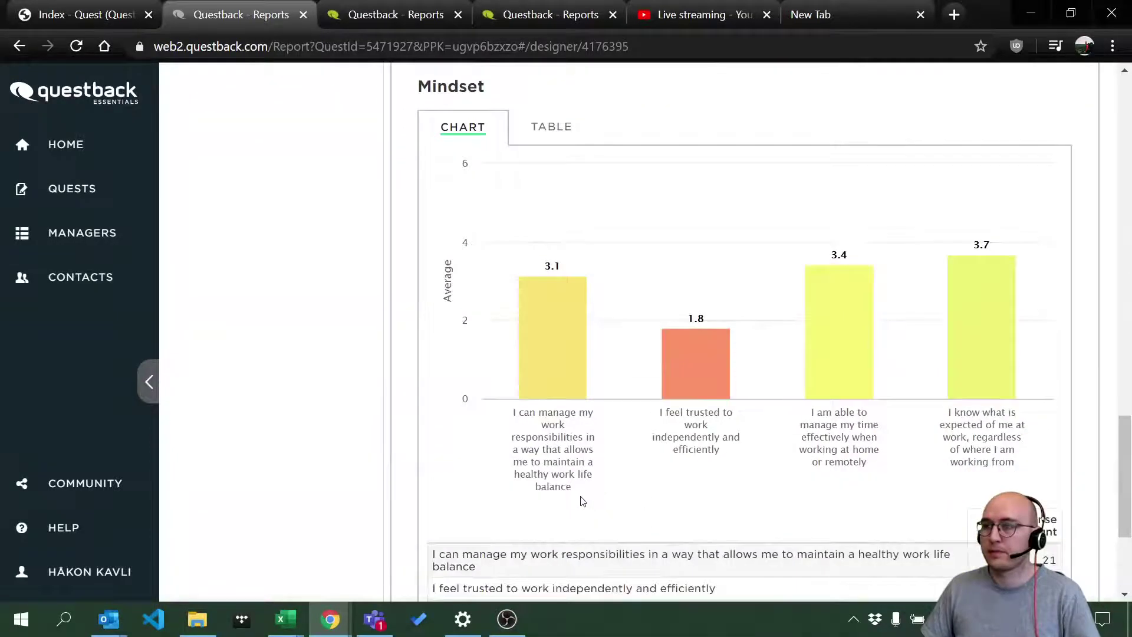
Add a comparison series to Mindset with the "high trust" value filter, save it, and view the chart.
{"action": "scroll", "coordinate": [582, 501], "scroll_direction": "up", "scroll_amount": 12}
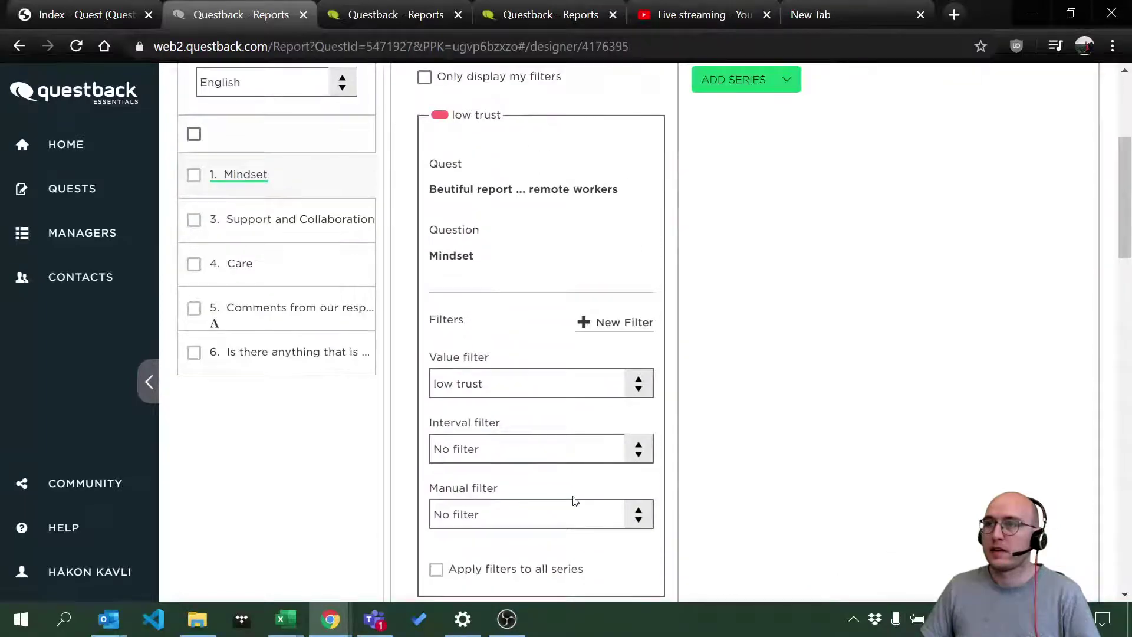
{"action": "scroll", "coordinate": [573, 498], "scroll_direction": "up", "scroll_amount": 2}
{"action": "scroll", "coordinate": [576, 498], "scroll_direction": "down", "scroll_amount": 3}
{"action": "scroll", "coordinate": [699, 360], "scroll_direction": "up", "scroll_amount": 3}
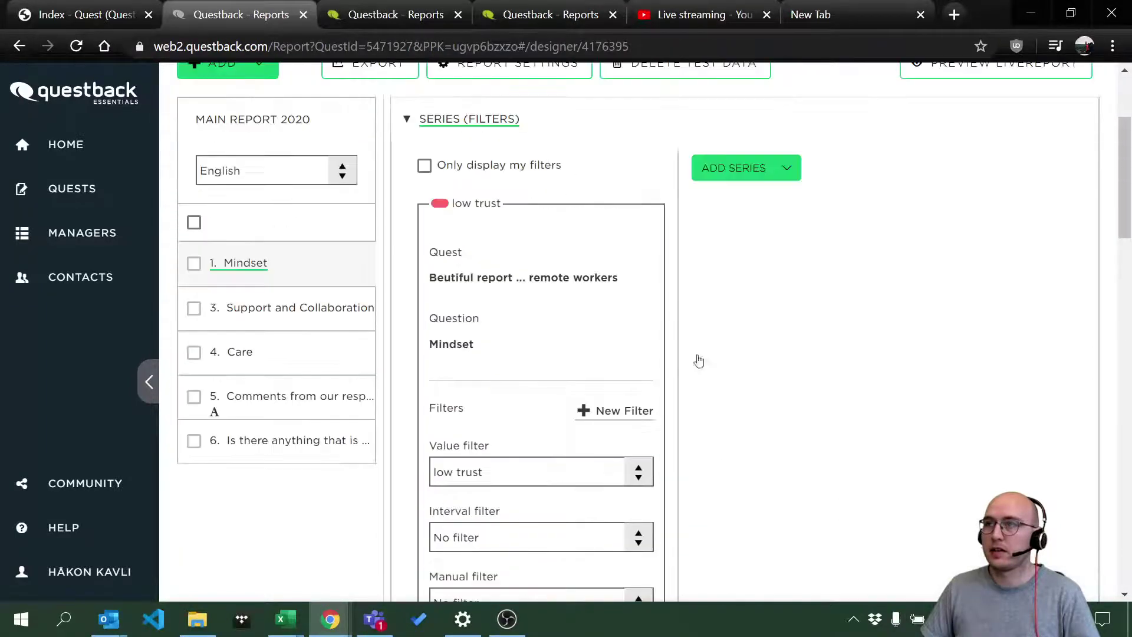
{"action": "left_click", "coordinate": [758, 170]}
{"action": "left_click", "coordinate": [748, 206]}
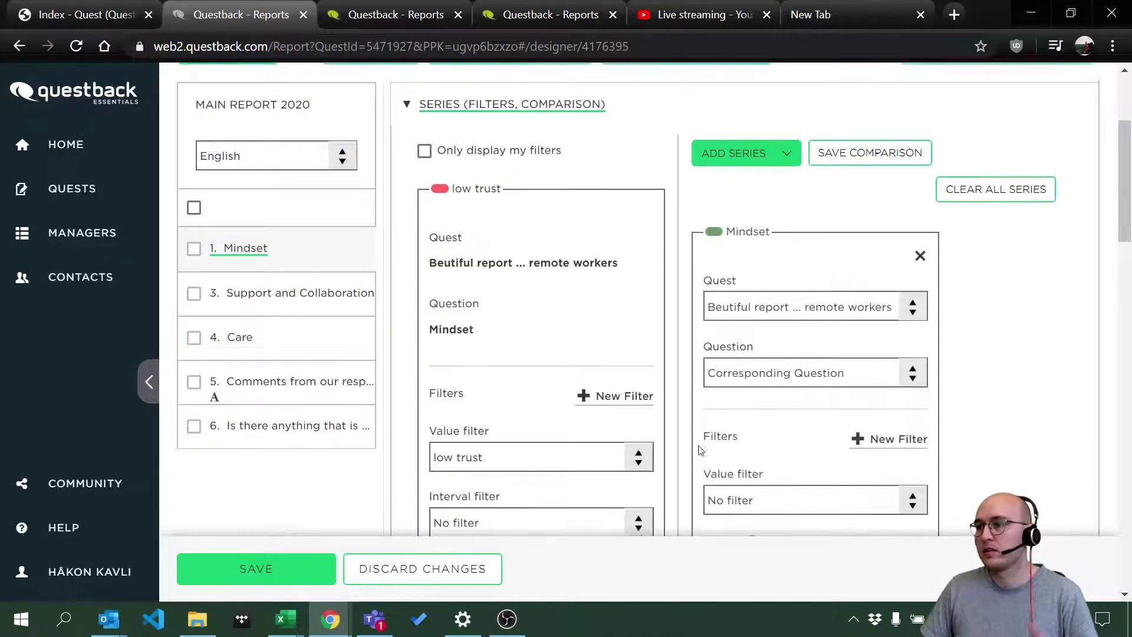
{"action": "scroll", "coordinate": [700, 449], "scroll_direction": "down", "scroll_amount": 5}
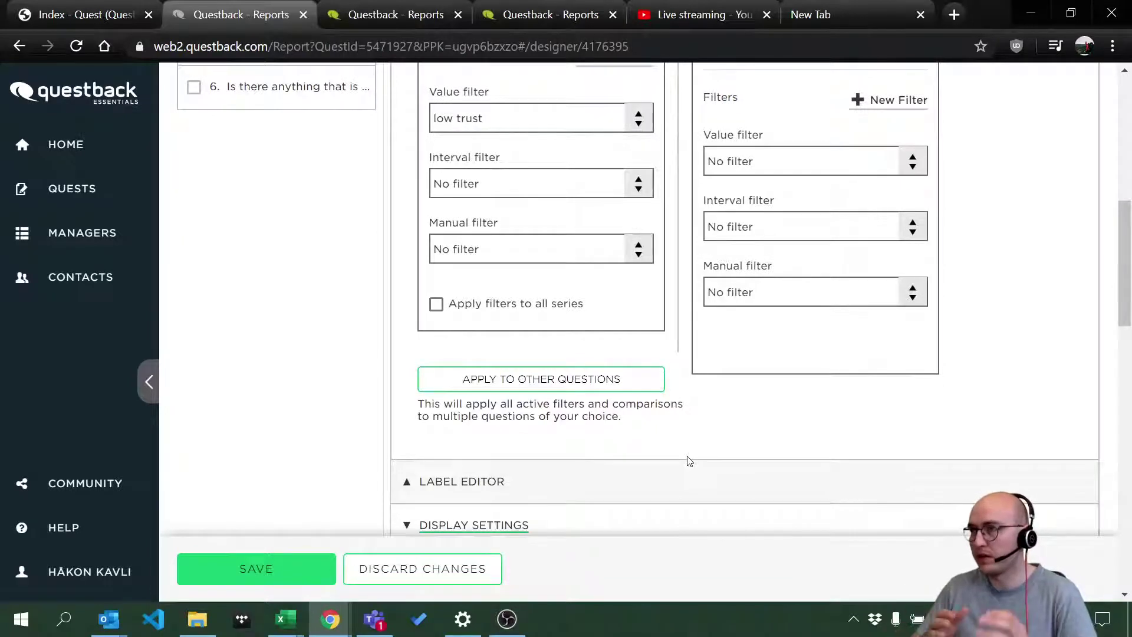
{"action": "scroll", "coordinate": [825, 397], "scroll_direction": "up", "scroll_amount": 3}
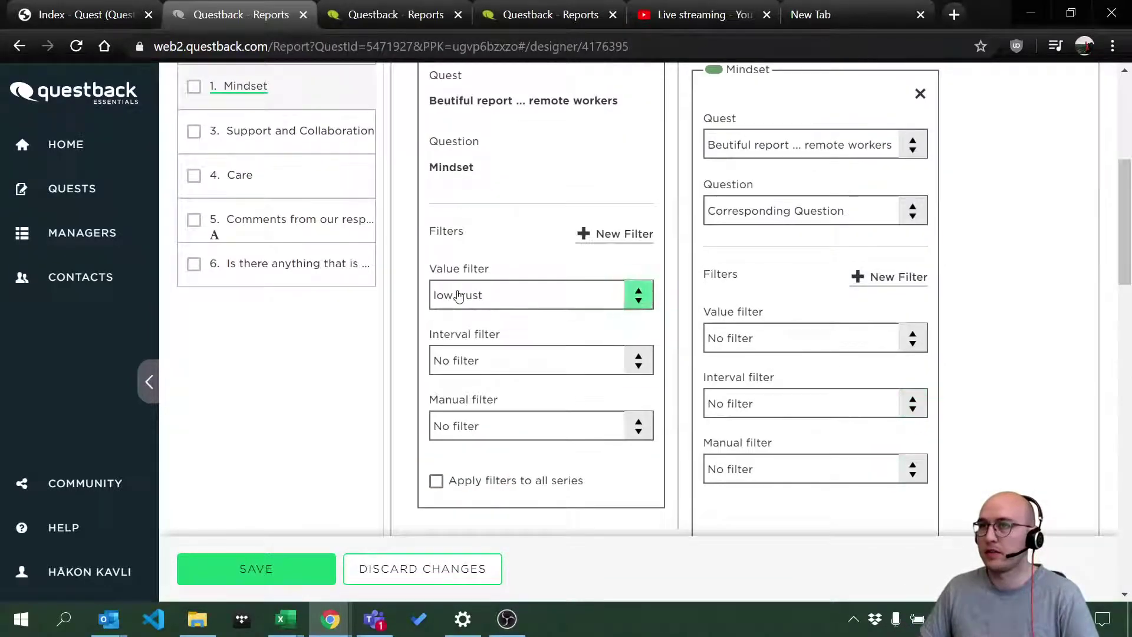
{"action": "left_click", "coordinate": [761, 344]}
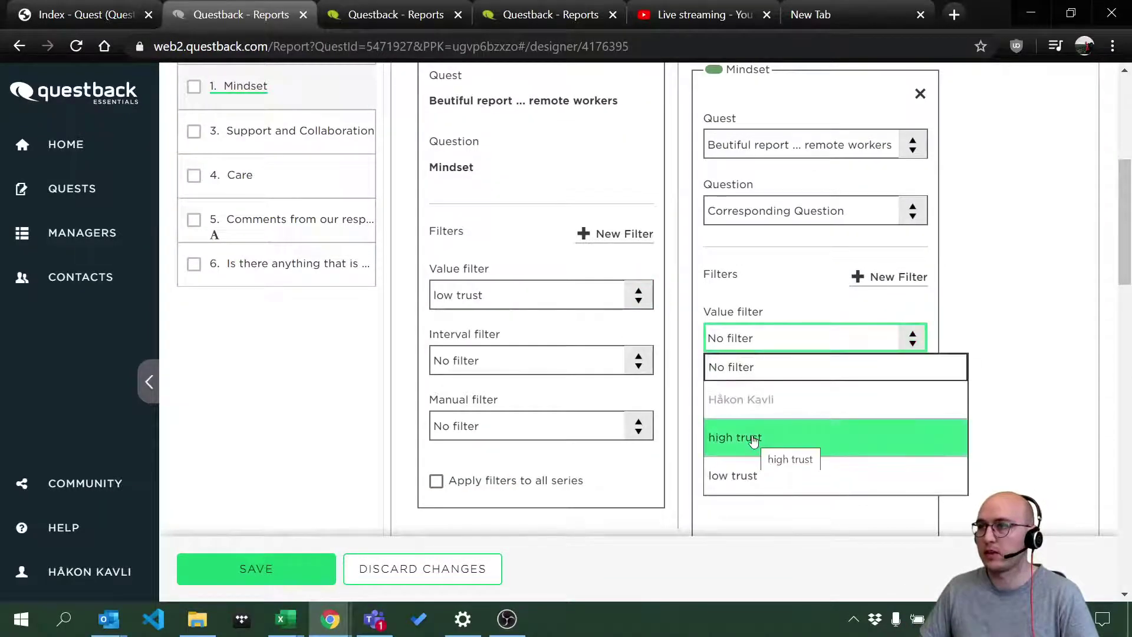
{"action": "left_click", "coordinate": [754, 436]}
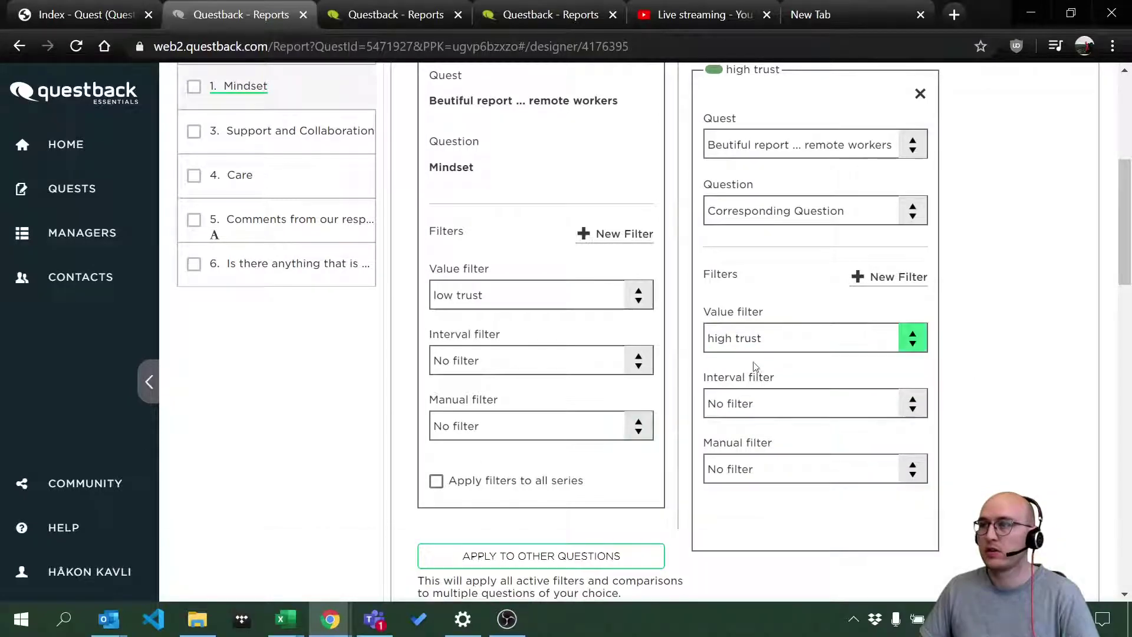
{"action": "scroll", "coordinate": [715, 408], "scroll_direction": "down", "scroll_amount": 3}
{"action": "scroll", "coordinate": [715, 408], "scroll_direction": "down", "scroll_amount": 12}
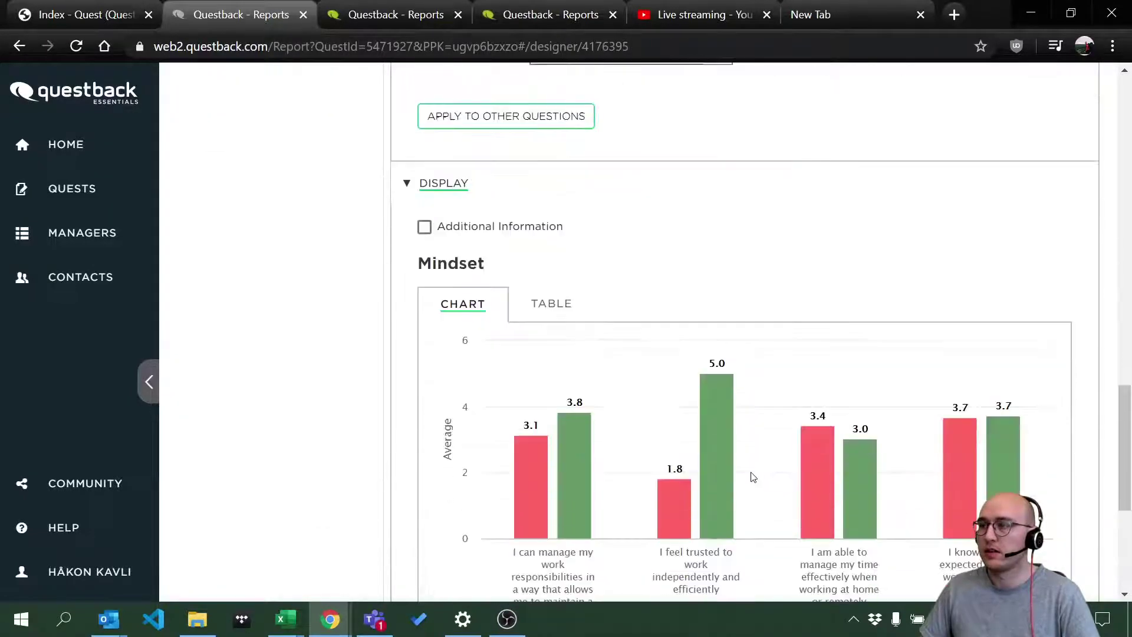
Apply Mindset's active filters and comparison to the Support and Collaboration and Care questions.
{"action": "scroll", "coordinate": [750, 472], "scroll_direction": "up", "scroll_amount": 9}
{"action": "scroll", "coordinate": [750, 472], "scroll_direction": "up", "scroll_amount": 6}
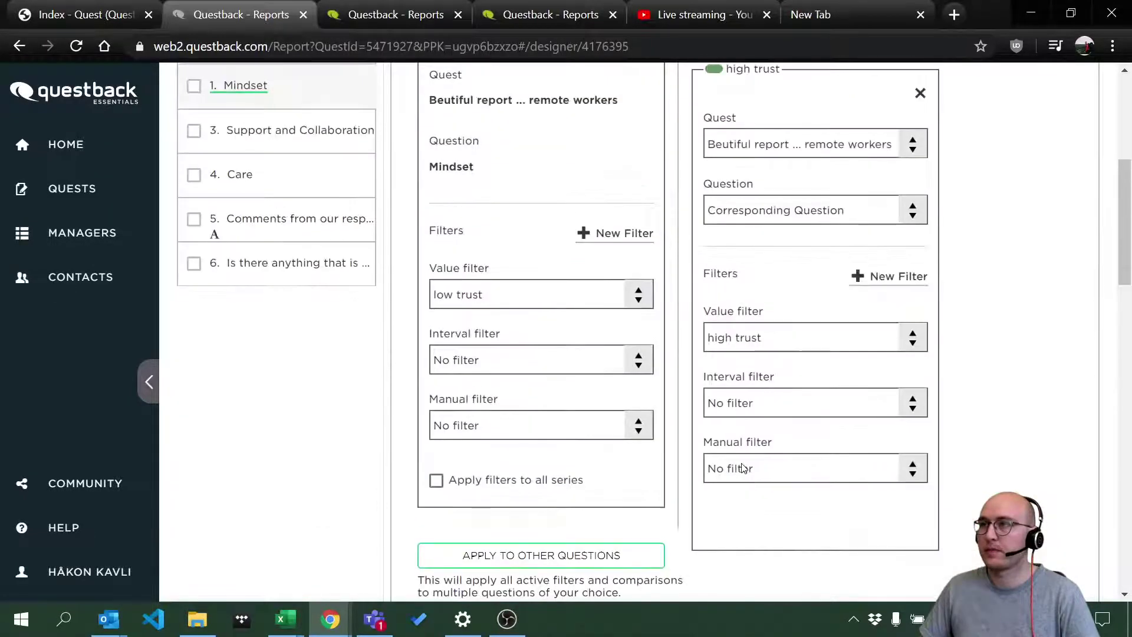
{"action": "left_click", "coordinate": [506, 557]}
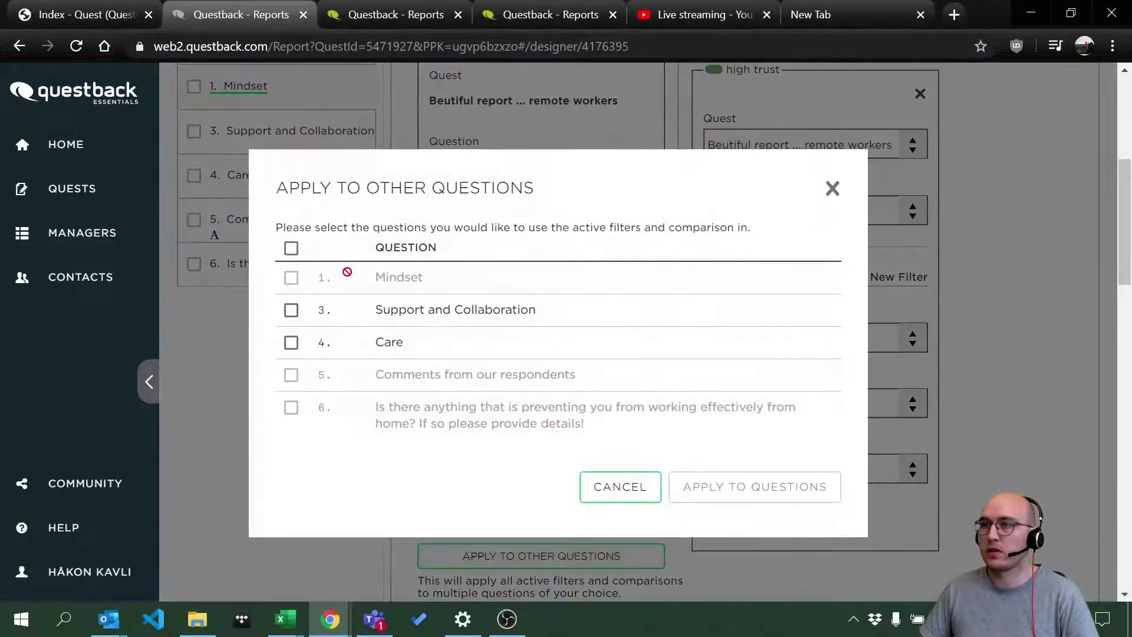
{"action": "left_click", "coordinate": [291, 248]}
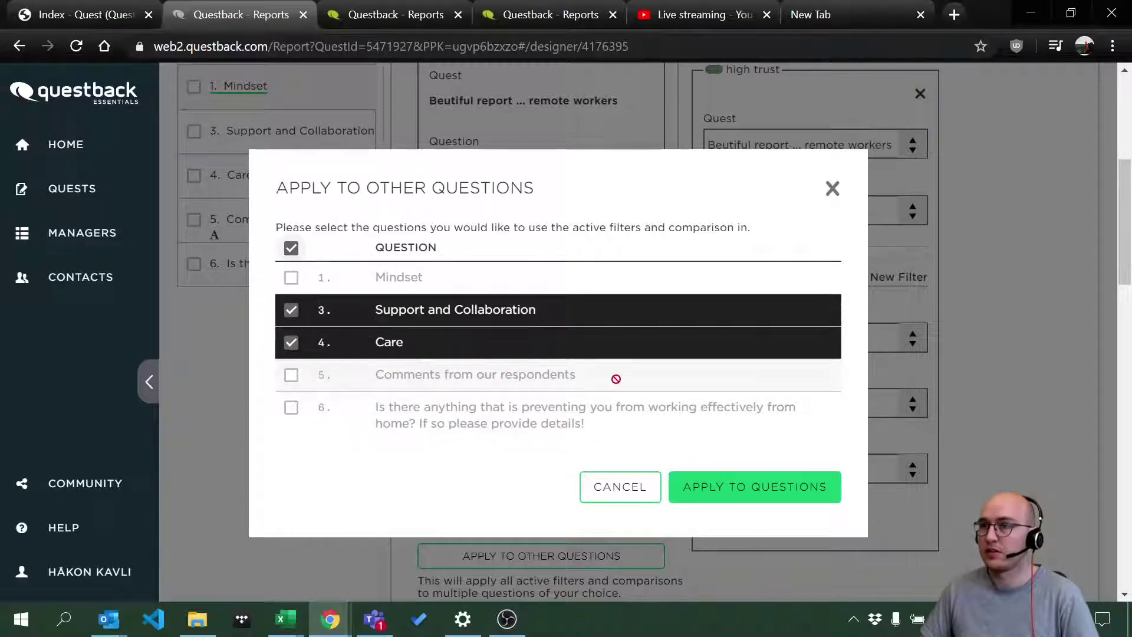
{"action": "left_click", "coordinate": [736, 497]}
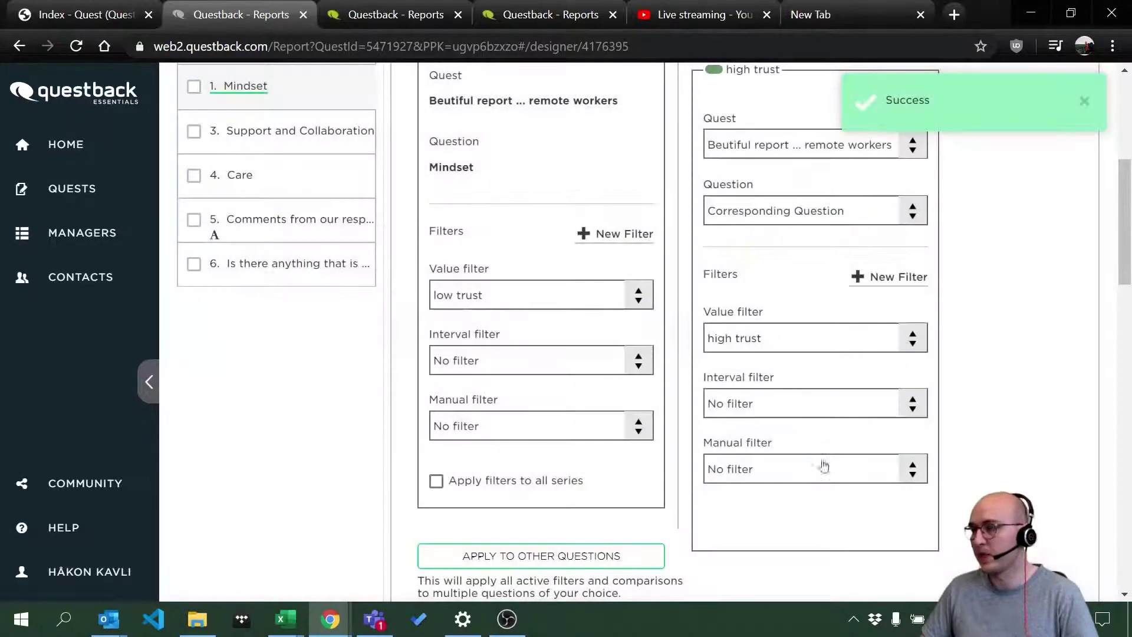
Compare the low trust and high trust bars for "I feel trusted to work independently and efficiently" in the Mindset chart.
{"action": "scroll", "coordinate": [478, 484], "scroll_direction": "up", "scroll_amount": 4}
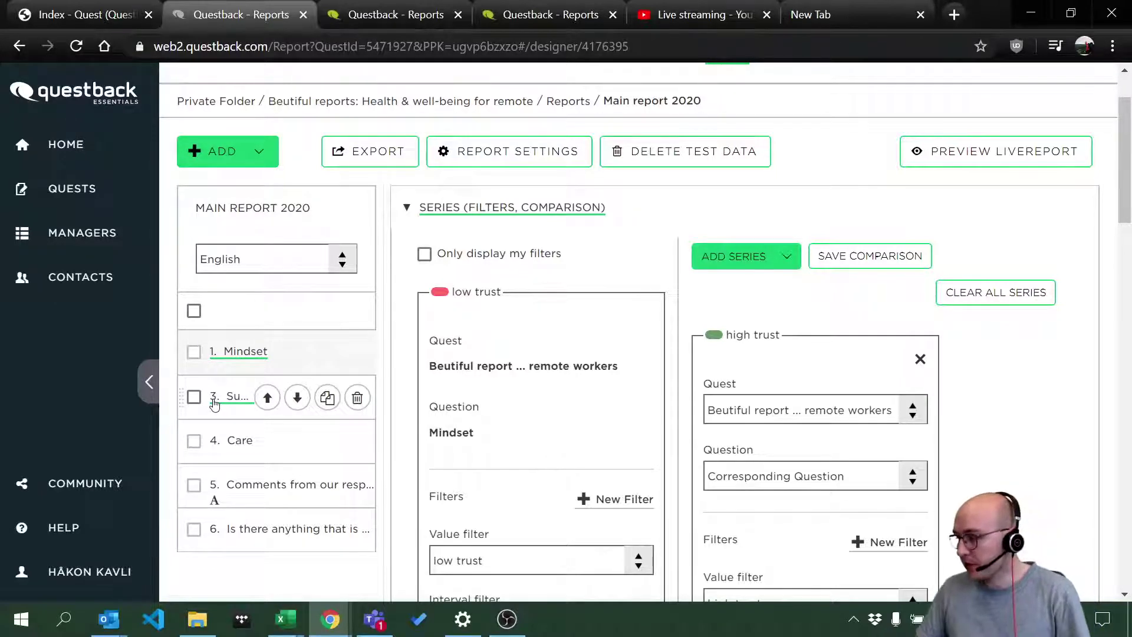
{"action": "scroll", "coordinate": [668, 347], "scroll_direction": "up", "scroll_amount": 2}
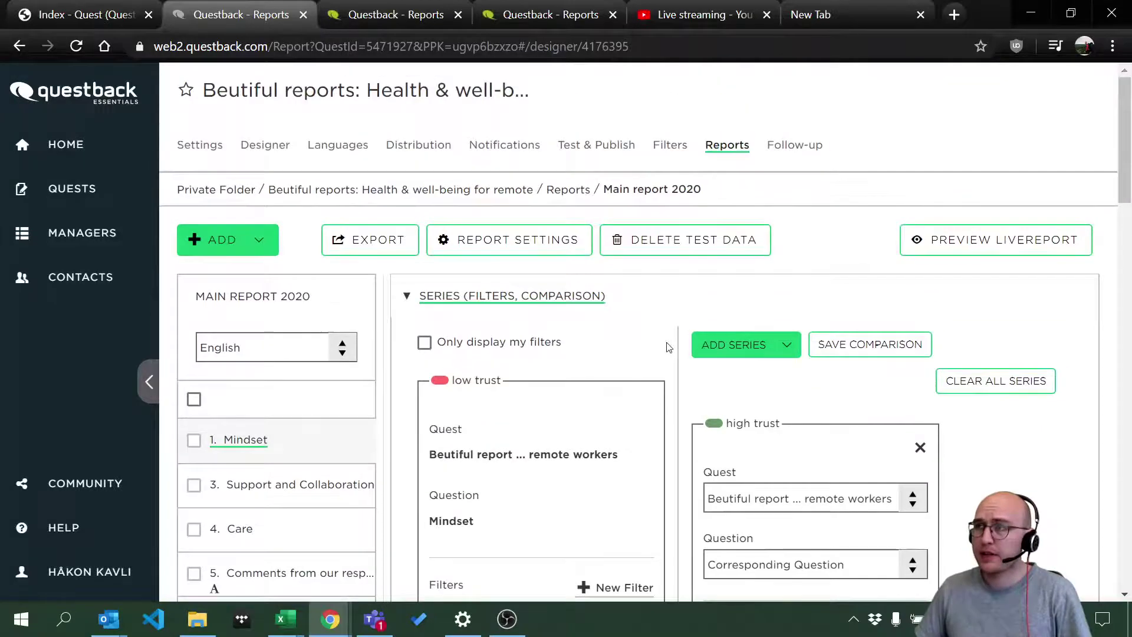
{"action": "scroll", "coordinate": [668, 346], "scroll_direction": "down", "scroll_amount": 15}
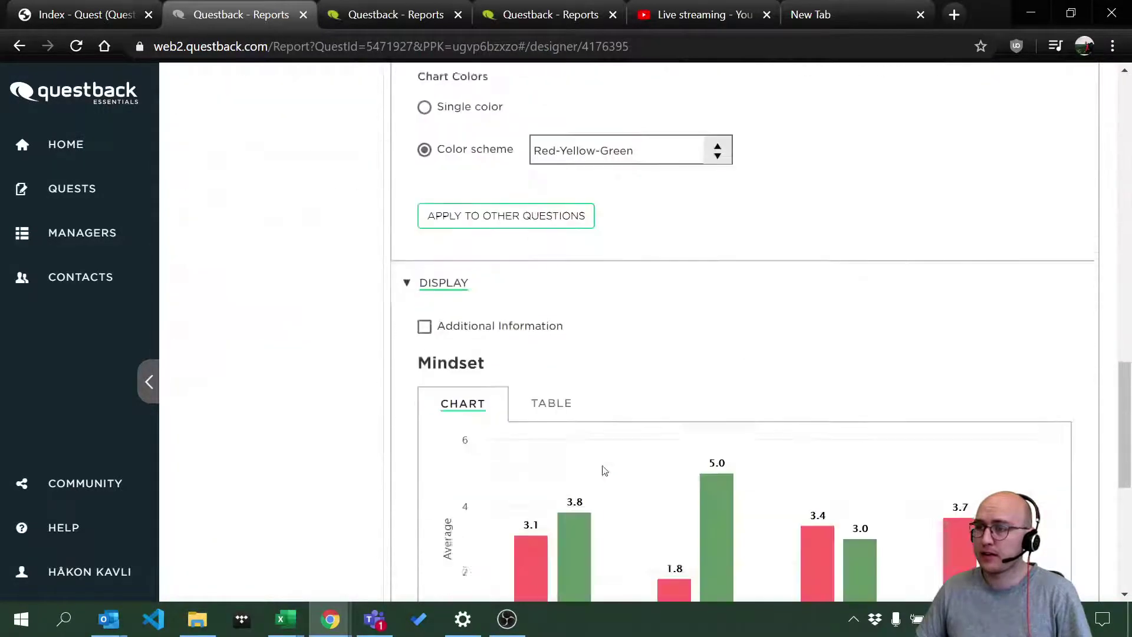
{"action": "scroll", "coordinate": [604, 469], "scroll_direction": "down", "scroll_amount": 3}
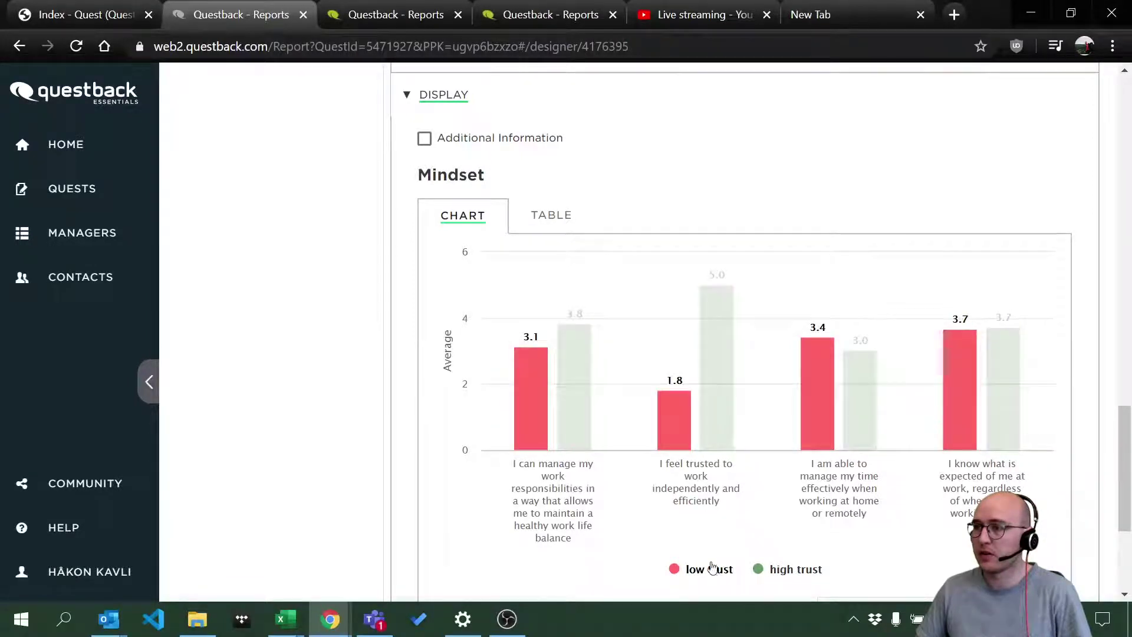
{"action": "mouse_move", "coordinate": [679, 412]}
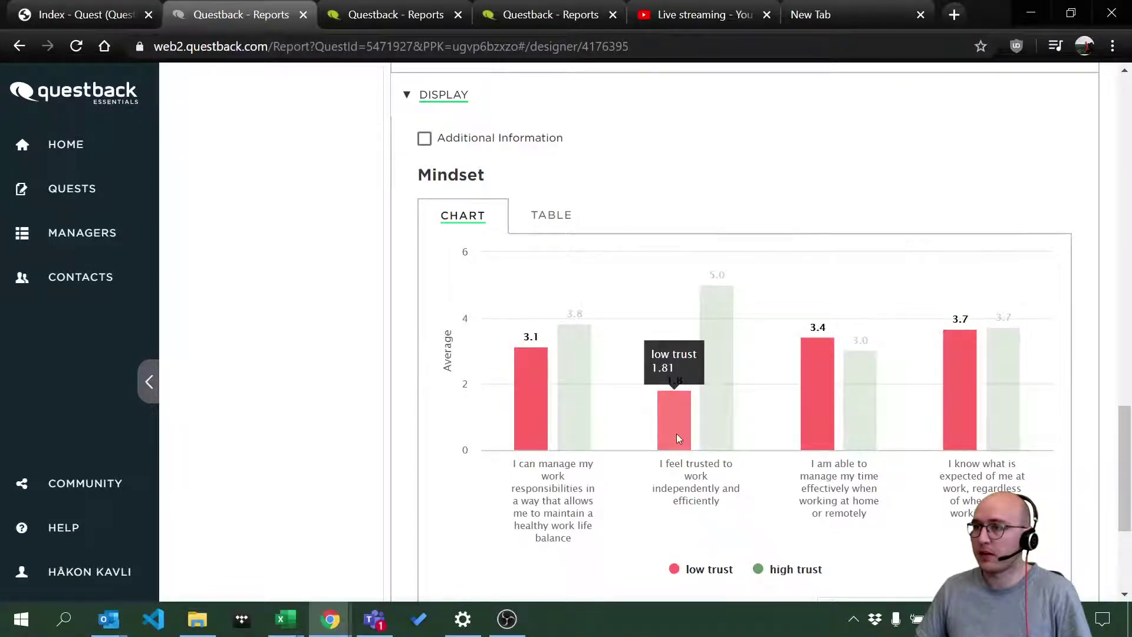
{"action": "mouse_move", "coordinate": [713, 388]}
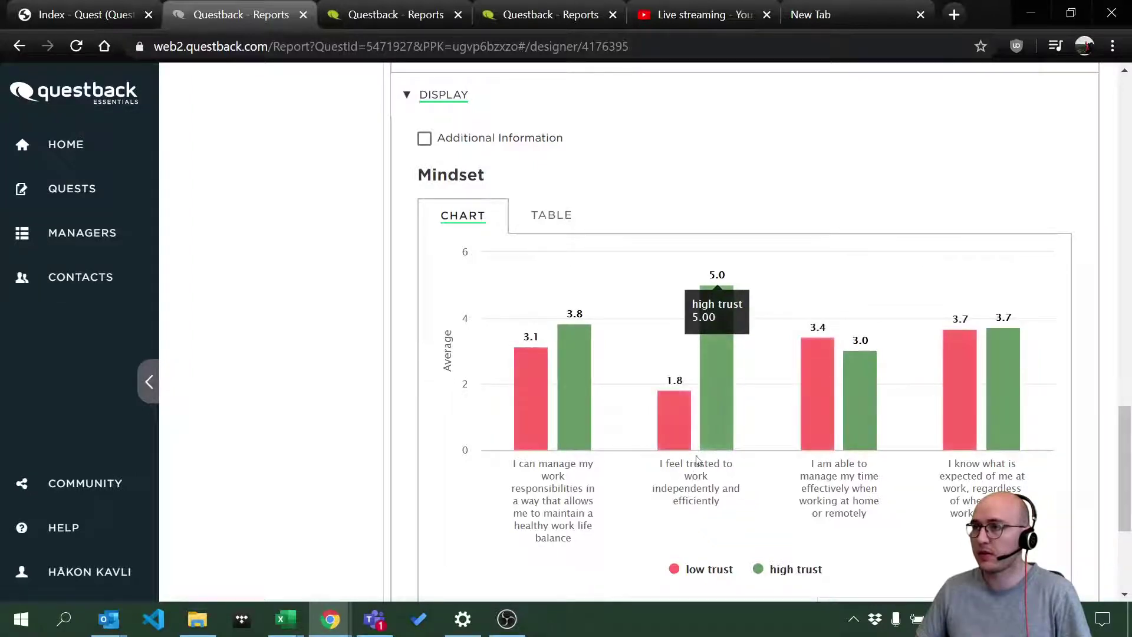
Turn on the response count in the Mindset chart, save the display settings, and view the chart legend.
{"action": "scroll", "coordinate": [719, 435], "scroll_direction": "up", "scroll_amount": 10}
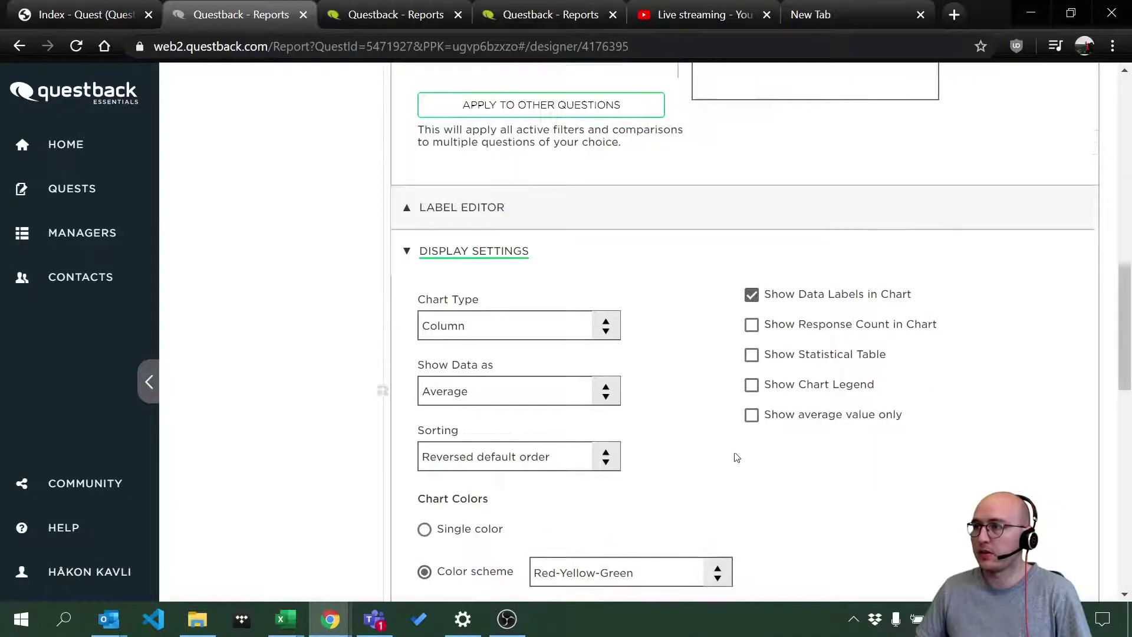
{"action": "left_click", "coordinate": [752, 333]}
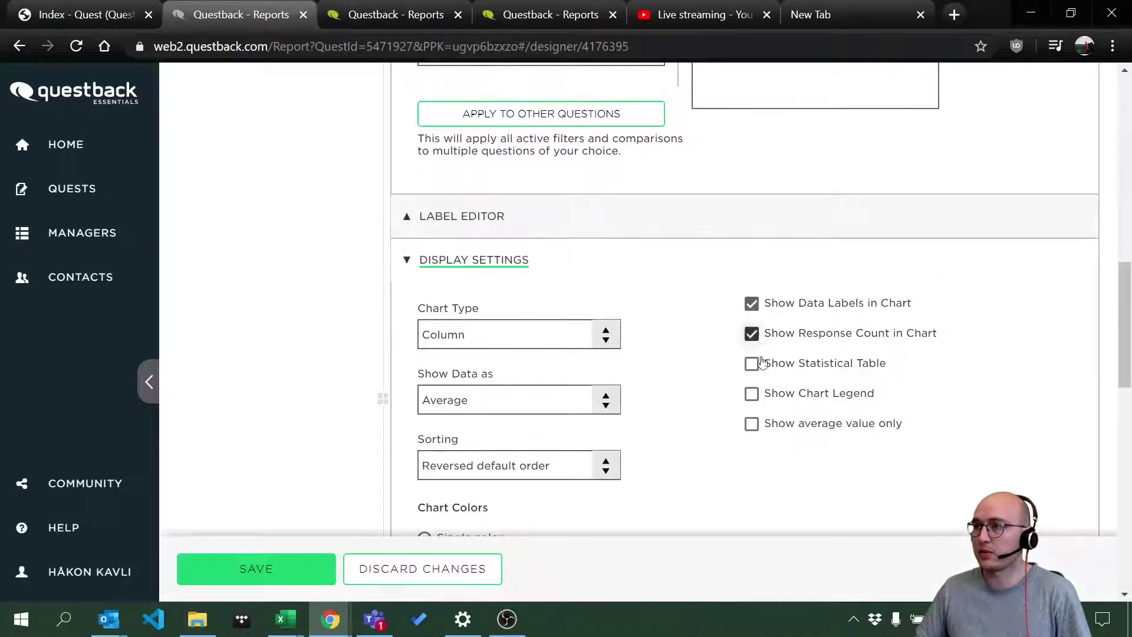
{"action": "scroll", "coordinate": [759, 430], "scroll_direction": "down", "scroll_amount": 4}
{"action": "left_click", "coordinate": [256, 568]}
{"action": "scroll", "coordinate": [624, 487], "scroll_direction": "down", "scroll_amount": 9}
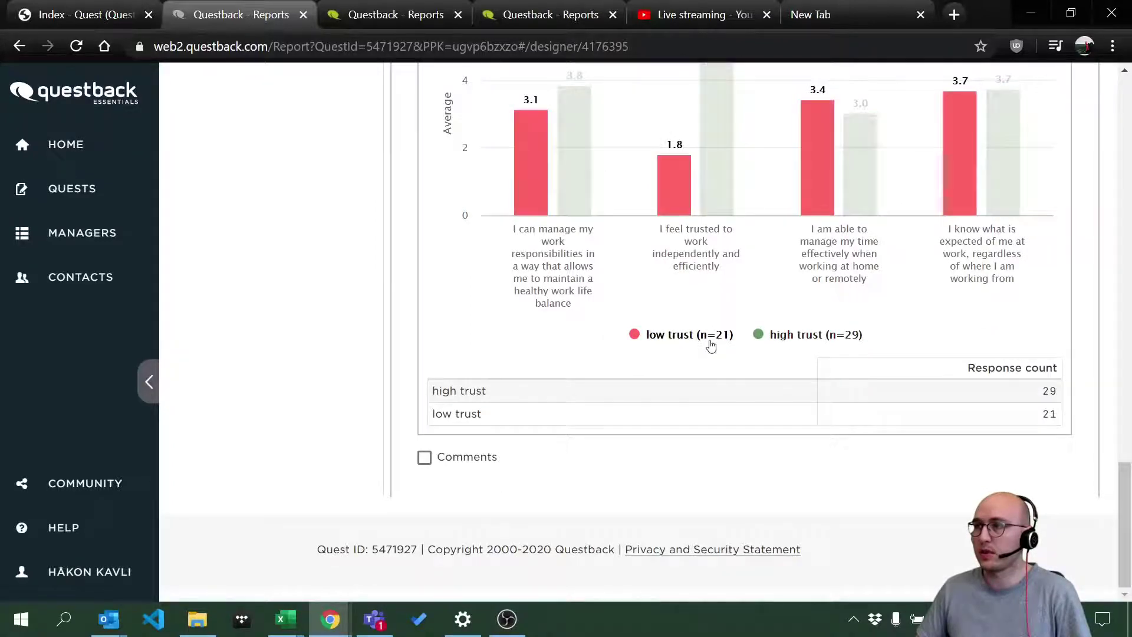
Apply Mindset's display settings to the Support and Collaboration and Care questions.
{"action": "scroll", "coordinate": [819, 389], "scroll_direction": "up", "scroll_amount": 13}
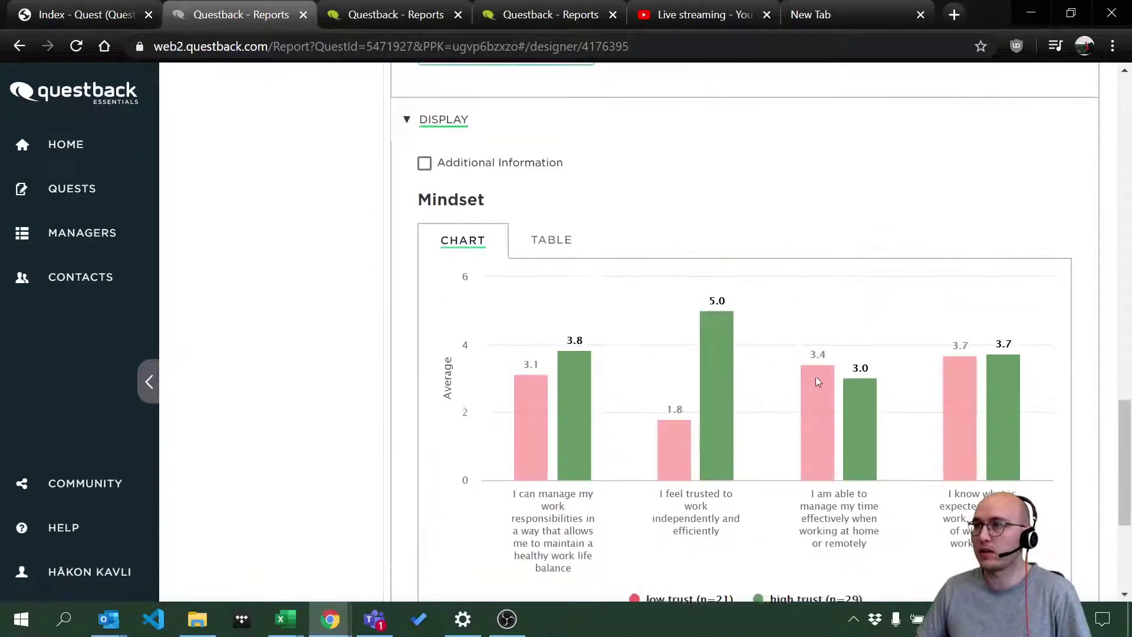
{"action": "left_click", "coordinate": [469, 584]}
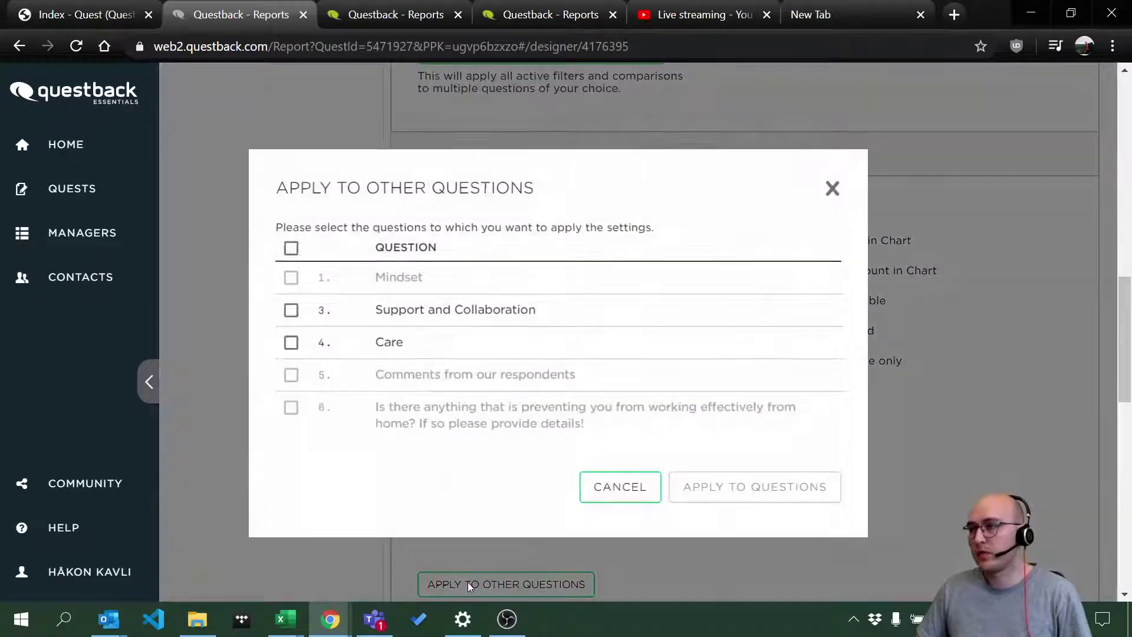
{"action": "left_click", "coordinate": [291, 310]}
{"action": "left_click", "coordinate": [291, 343]}
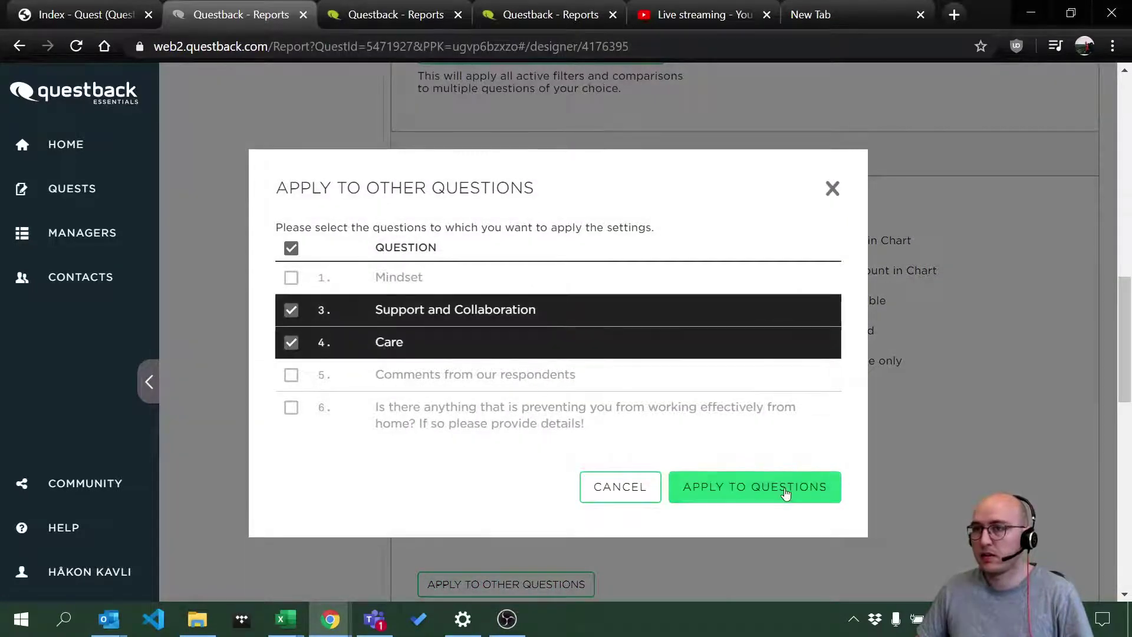
{"action": "left_click", "coordinate": [784, 482]}
{"action": "scroll", "coordinate": [580, 487], "scroll_direction": "down", "scroll_amount": 1}
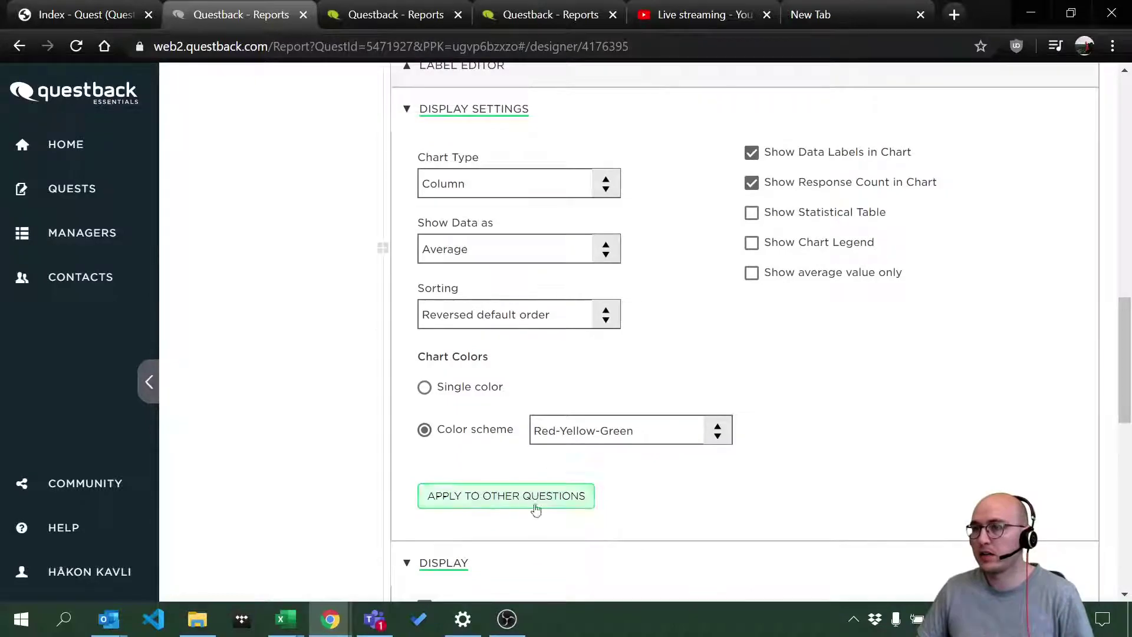
Preview the live report of Main report 2020 in English.
{"action": "scroll", "coordinate": [575, 505], "scroll_direction": "up", "scroll_amount": 10}
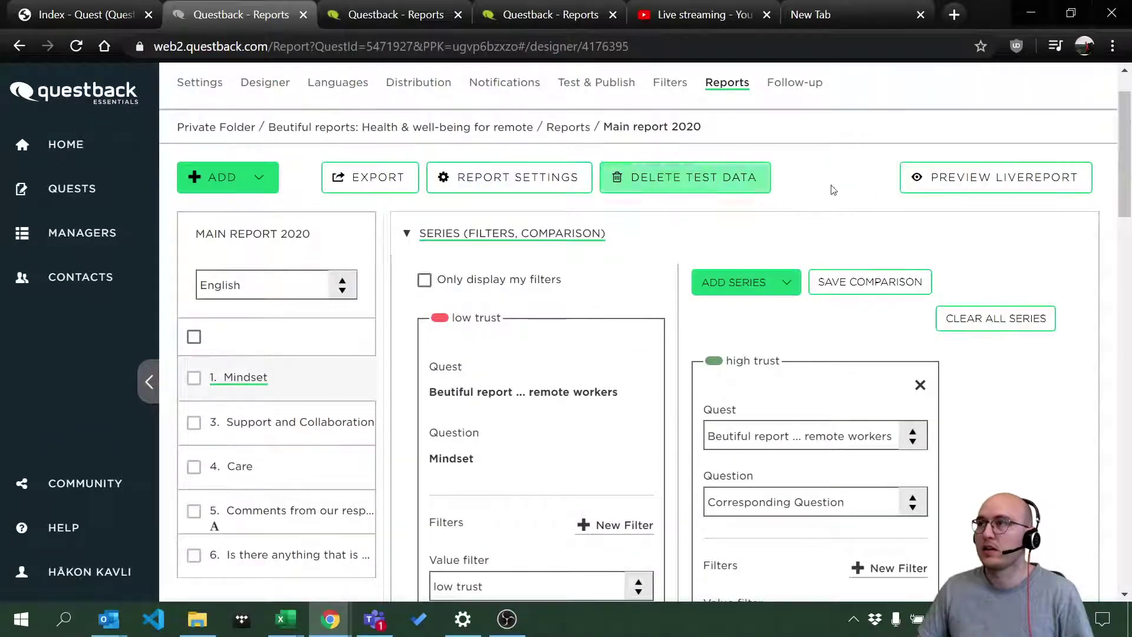
{"action": "left_click", "coordinate": [953, 189]}
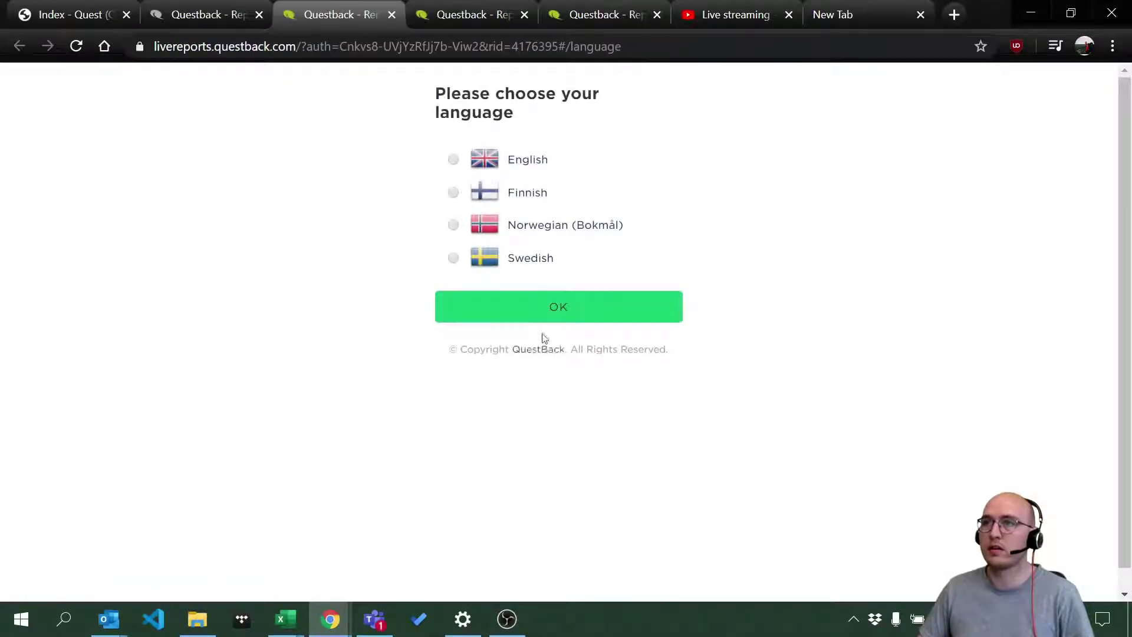
{"action": "left_click", "coordinate": [454, 158]}
{"action": "left_click", "coordinate": [556, 306]}
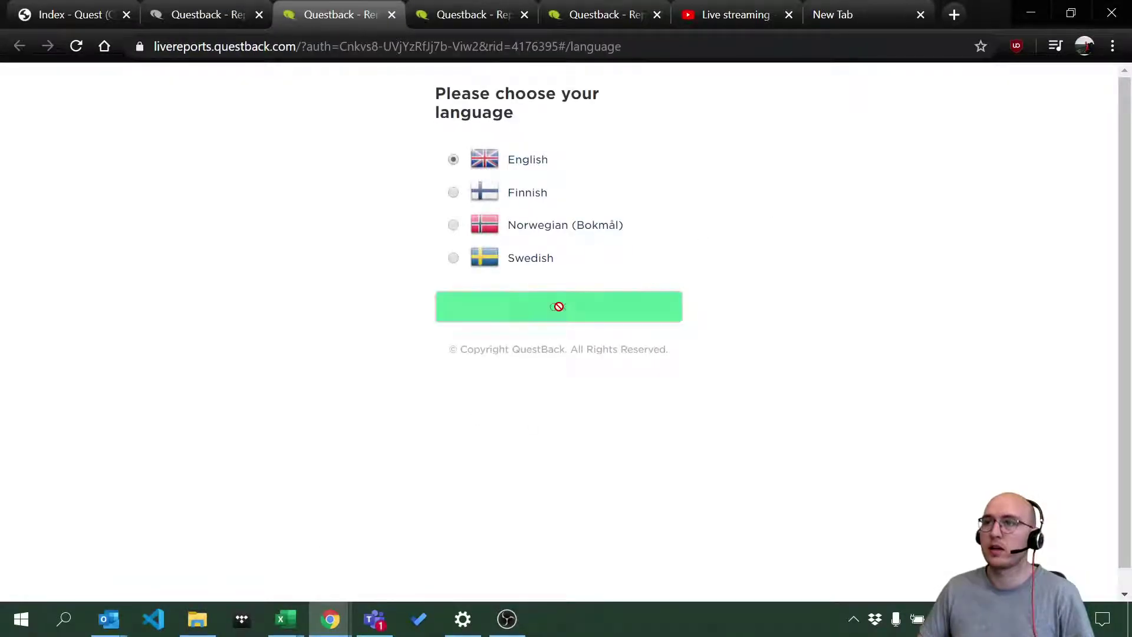
Compare the low trust and high trust averages for each question in the live report's Mindset chart, along with the response counts.
{"action": "scroll", "coordinate": [443, 456], "scroll_direction": "down", "scroll_amount": 1}
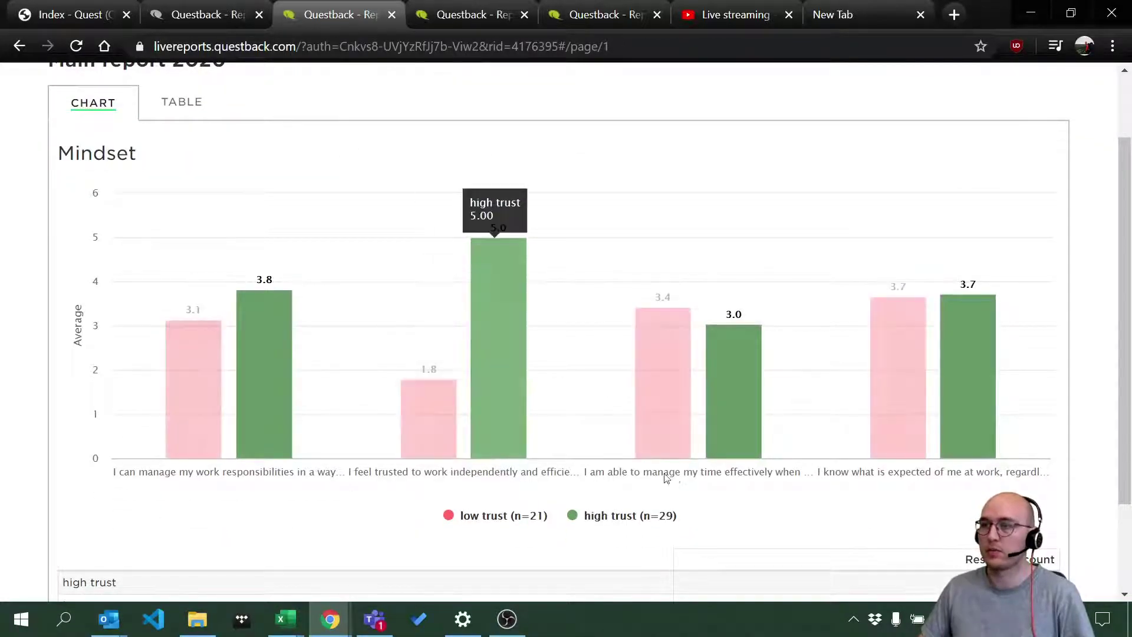
{"action": "mouse_move", "coordinate": [975, 444]}
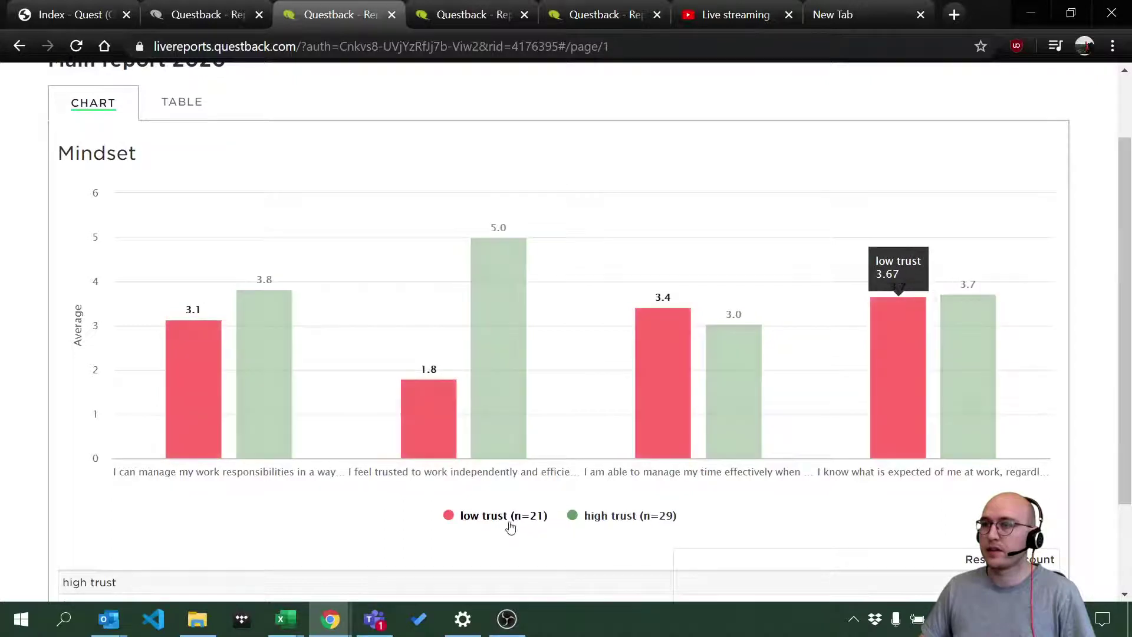
{"action": "mouse_move", "coordinate": [432, 437]}
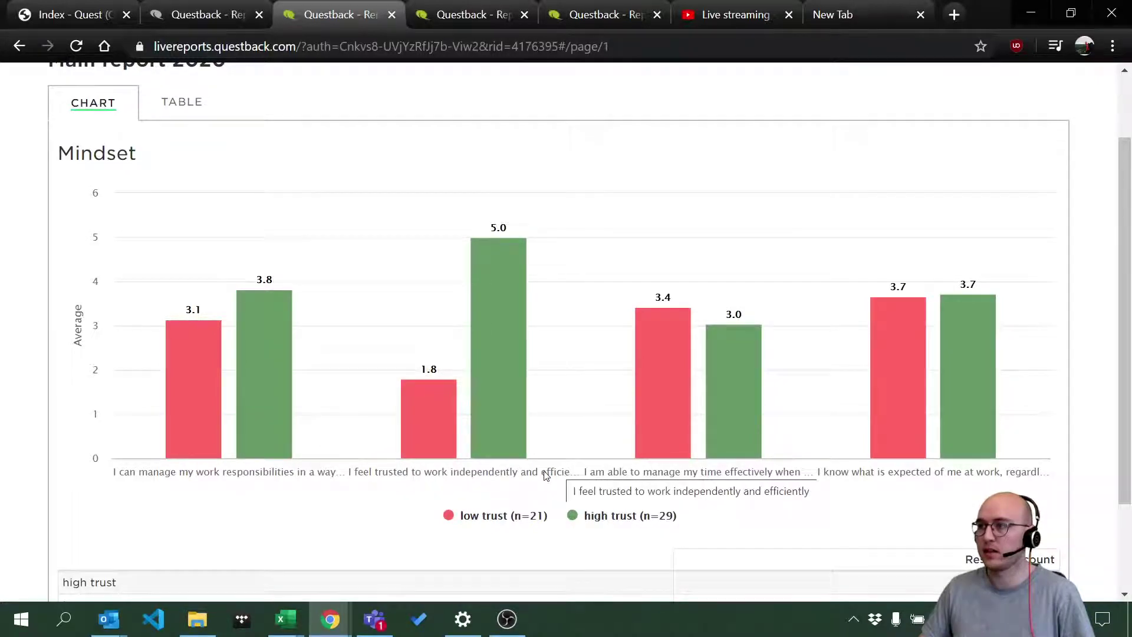
{"action": "mouse_move", "coordinate": [911, 450]}
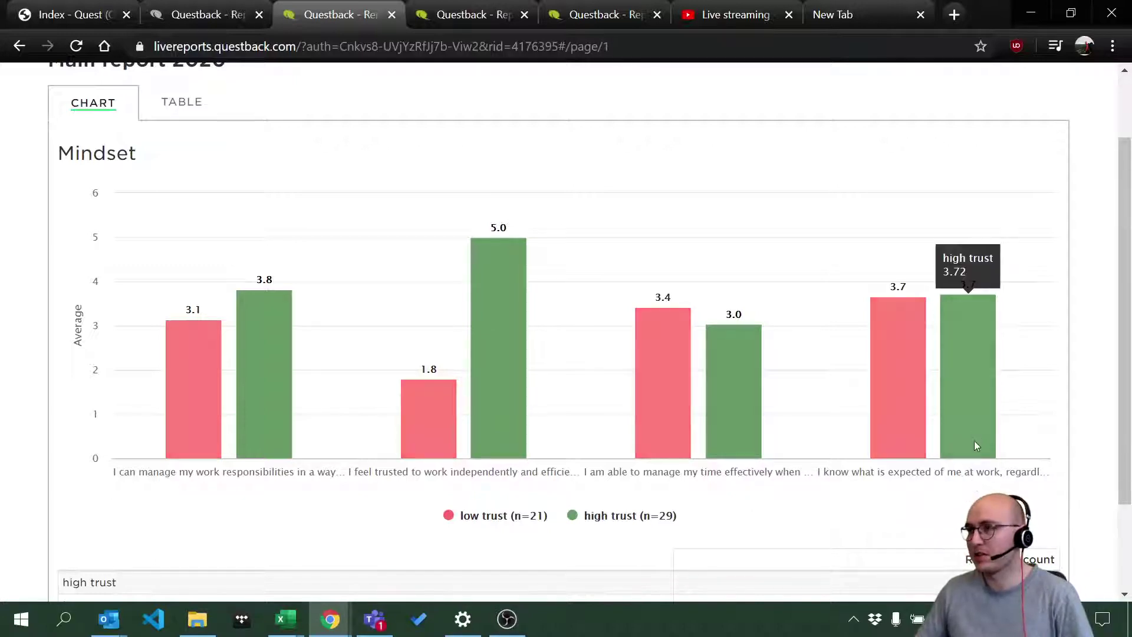
{"action": "mouse_move", "coordinate": [907, 406]}
{"action": "mouse_move", "coordinate": [988, 404]}
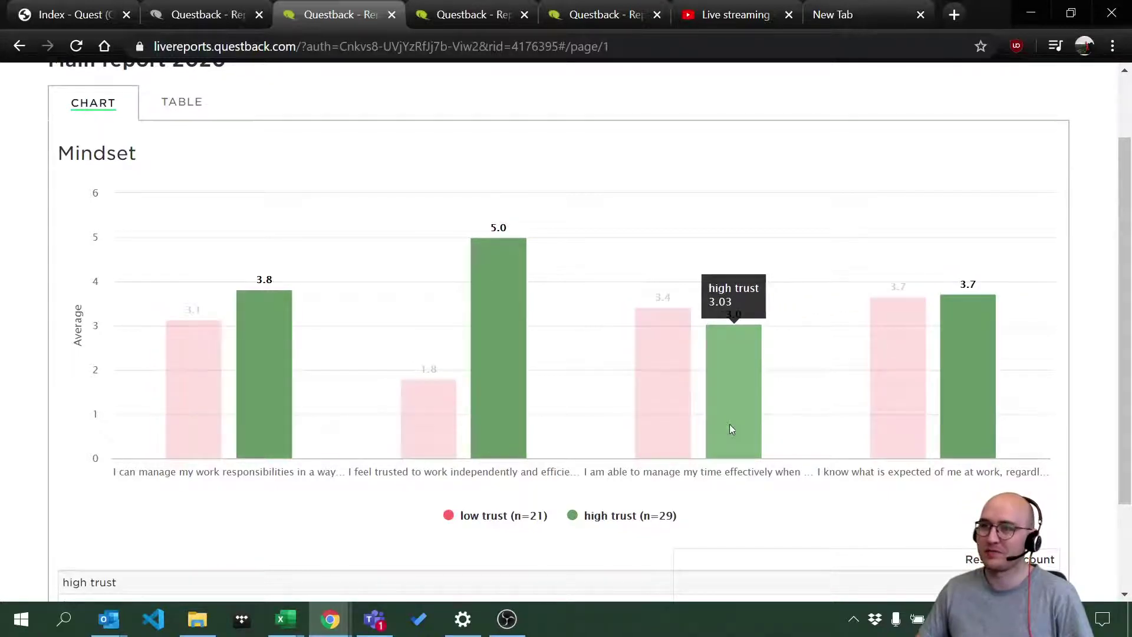
{"action": "mouse_move", "coordinate": [670, 428]}
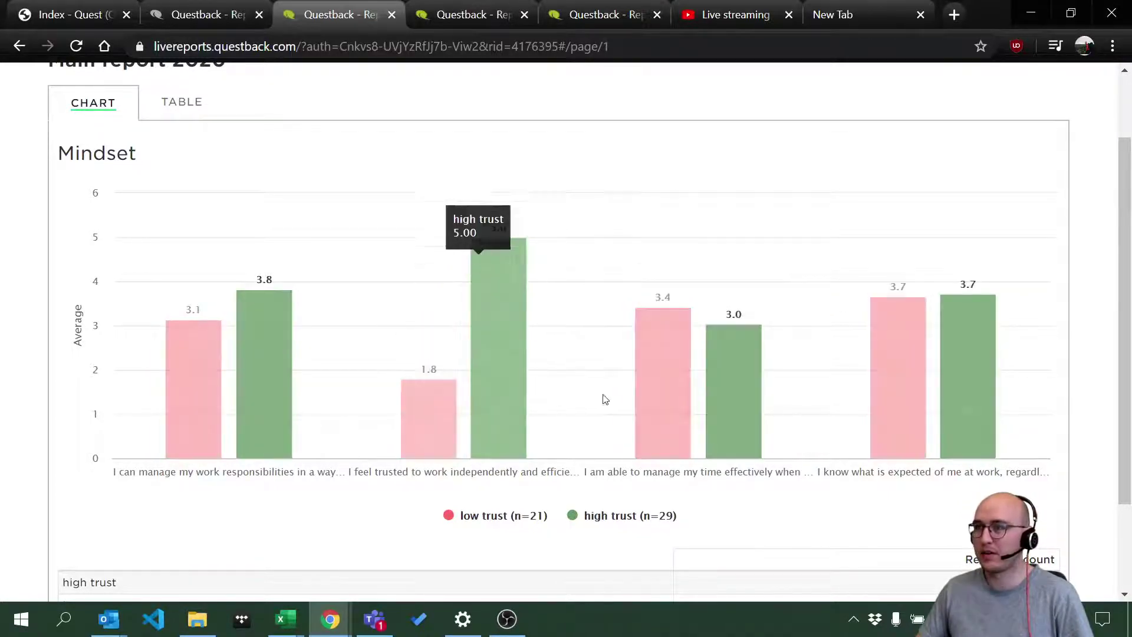
{"action": "mouse_move", "coordinate": [712, 404]}
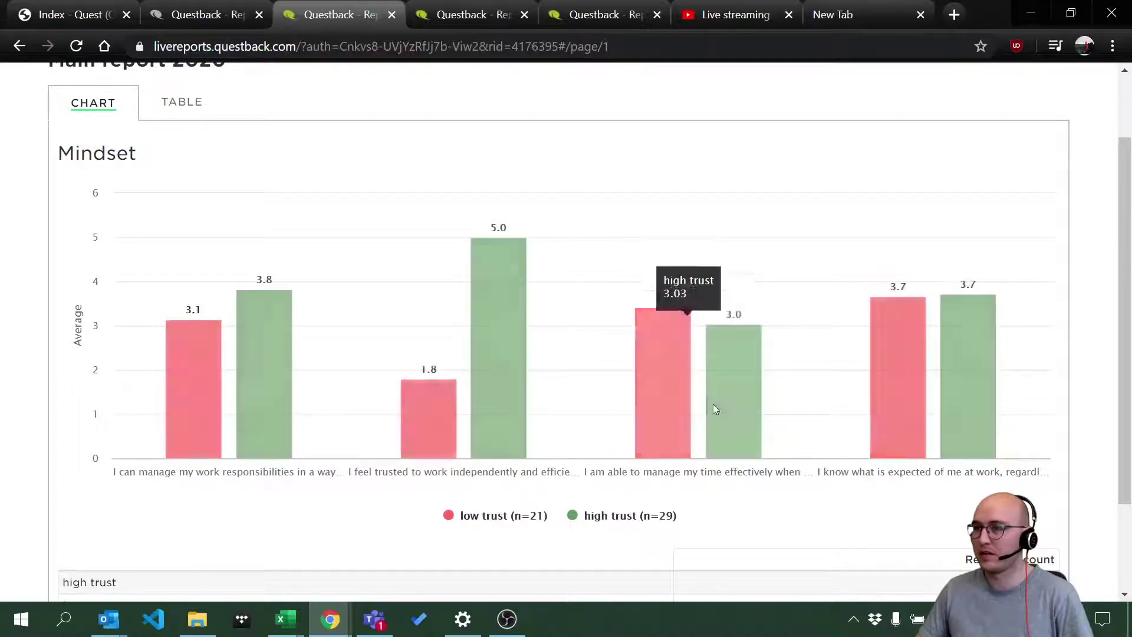
{"action": "mouse_move", "coordinate": [651, 407]}
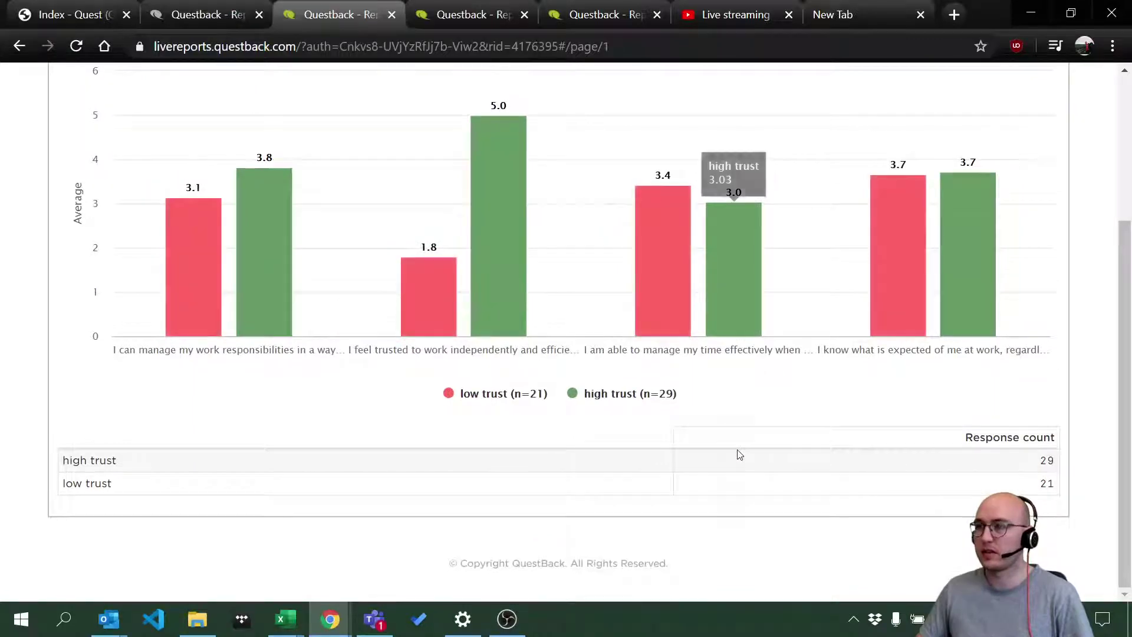
{"action": "scroll", "coordinate": [751, 484], "scroll_direction": "up", "scroll_amount": 3}
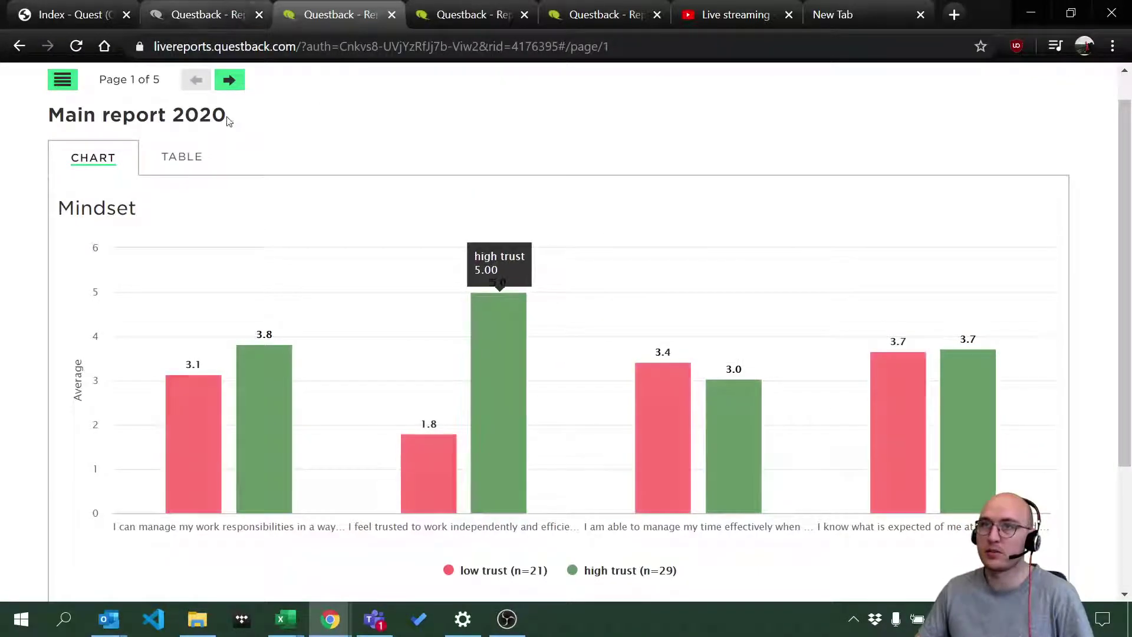
View the Mindset results as a table in the live report, and return to the chart view.
{"action": "left_click", "coordinate": [175, 159]}
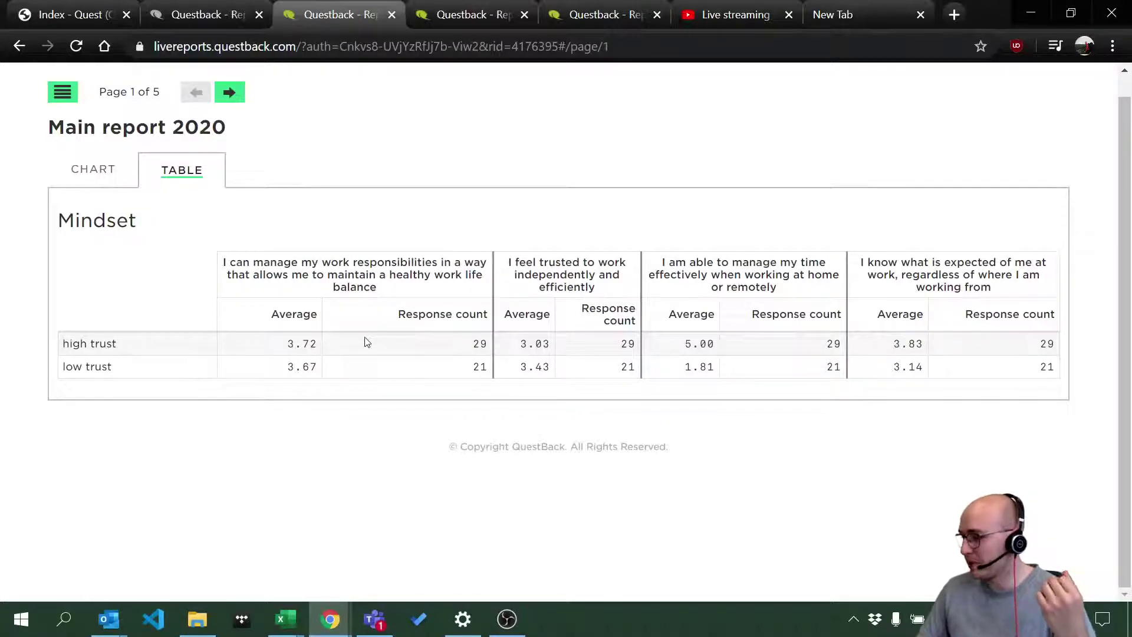
{"action": "left_click", "coordinate": [93, 170]}
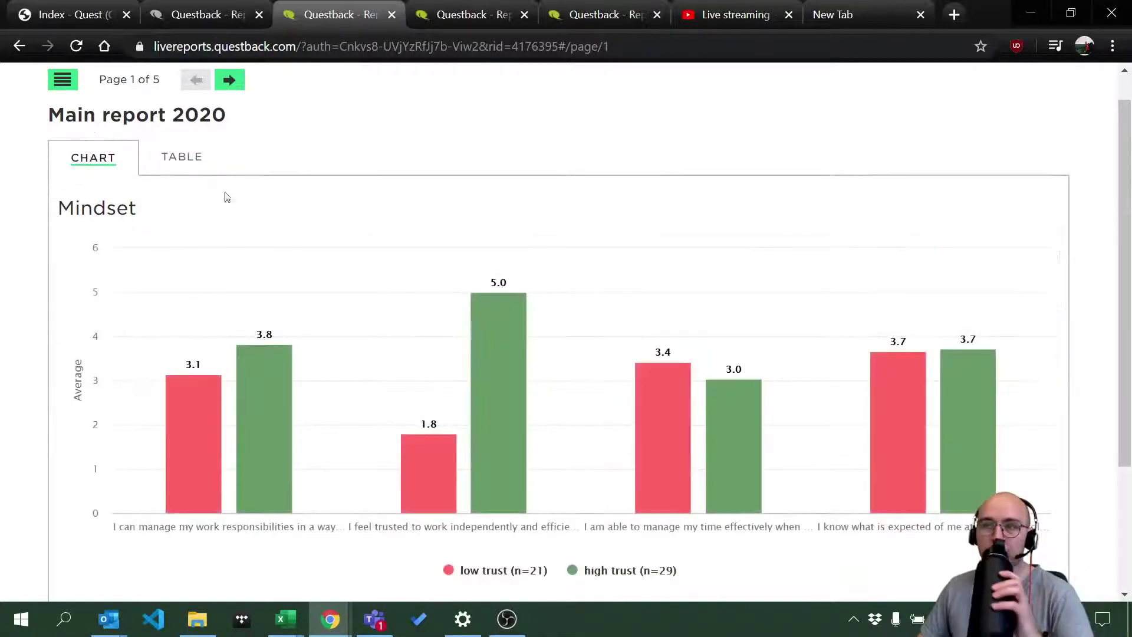
{"action": "scroll", "coordinate": [454, 326], "scroll_direction": "down", "scroll_amount": 3}
{"action": "scroll", "coordinate": [458, 346], "scroll_direction": "up", "scroll_amount": 4}
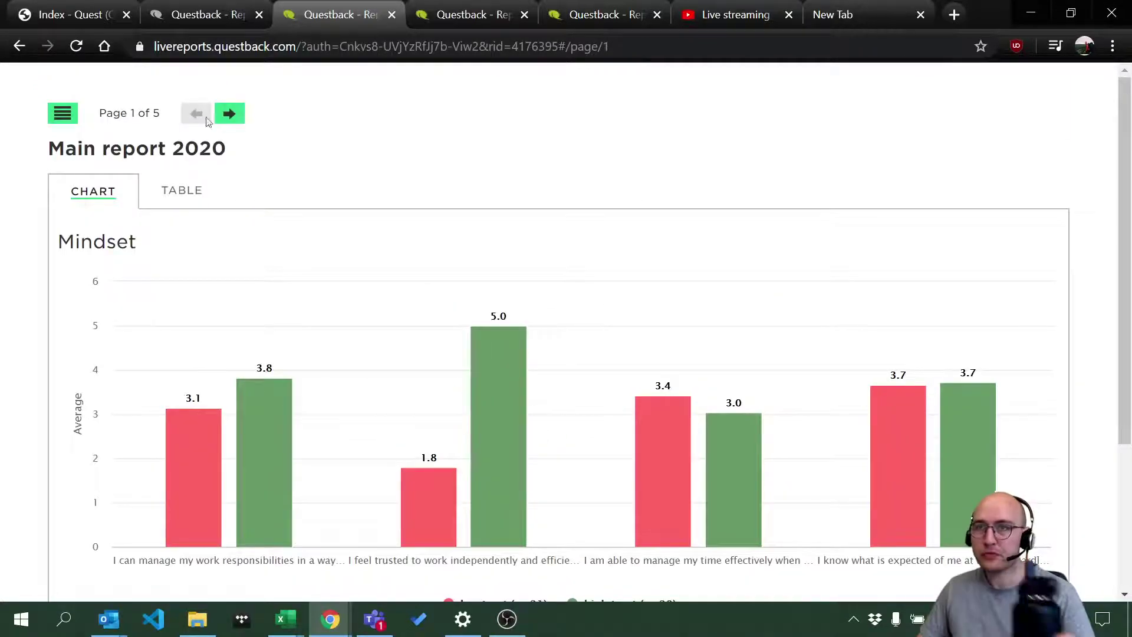
Go to the Support and Collaboration page of the live report and compare its low trust and high trust bars.
{"action": "left_click", "coordinate": [230, 113]}
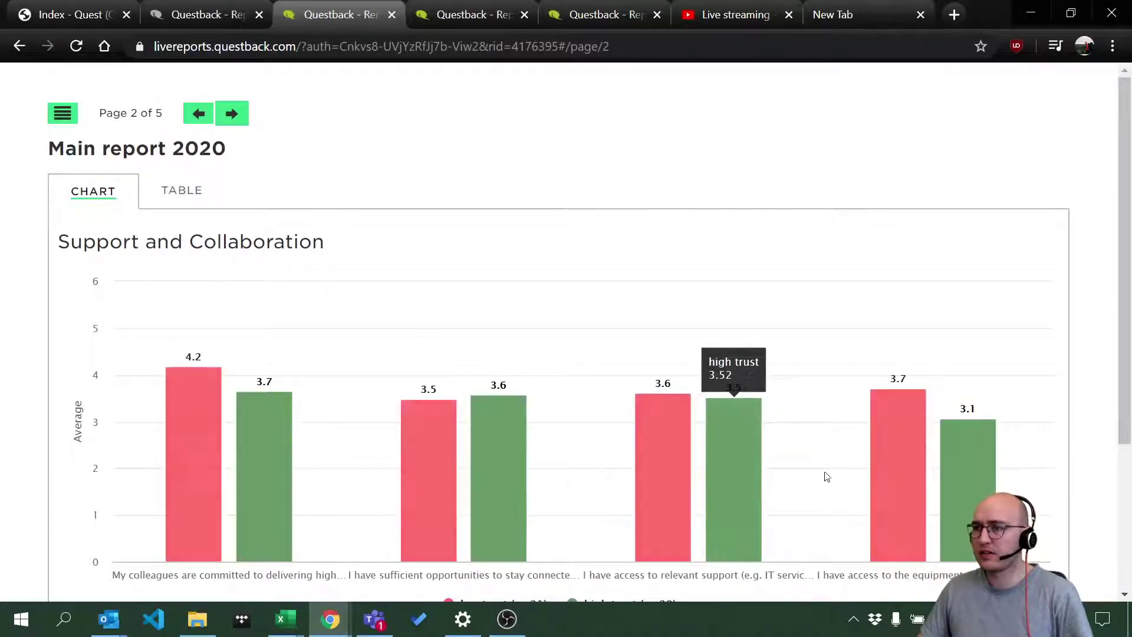
{"action": "scroll", "coordinate": [954, 469], "scroll_direction": "down", "scroll_amount": 3}
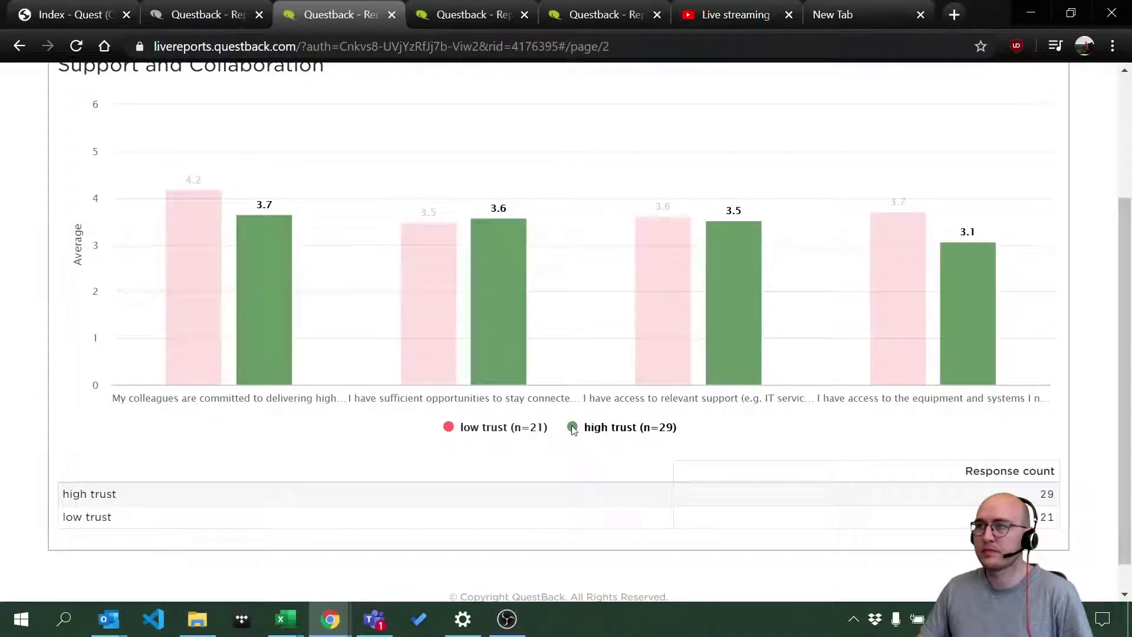
{"action": "scroll", "coordinate": [470, 392], "scroll_direction": "down", "scroll_amount": 1}
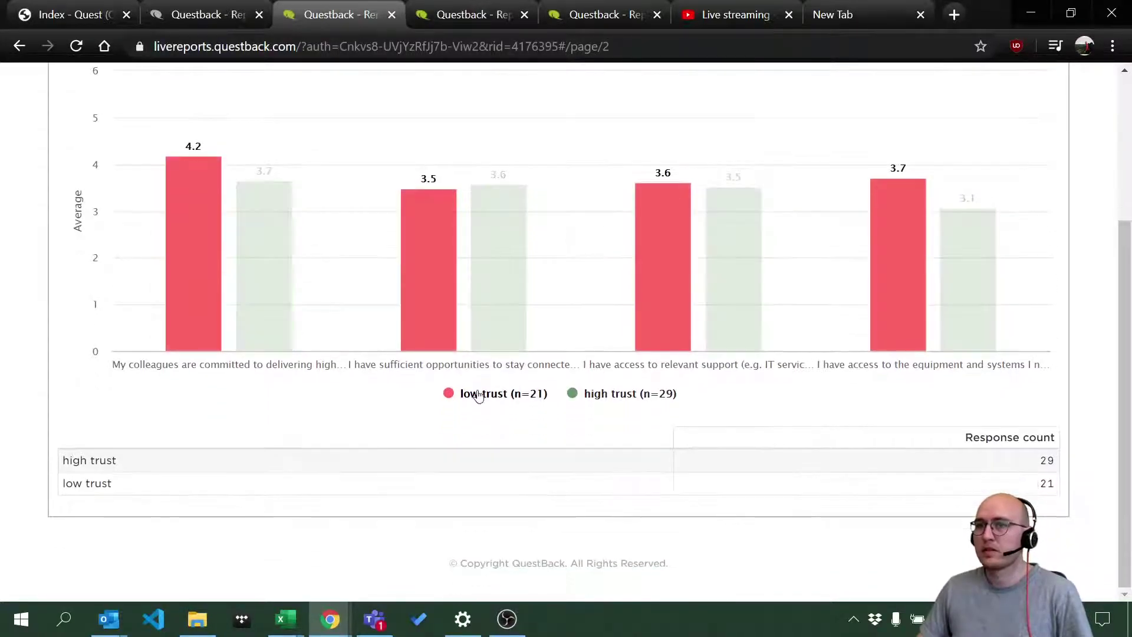
Go to the Care page of the live report and compare the low trust and high trust averages for its questions.
{"action": "scroll", "coordinate": [389, 292], "scroll_direction": "up", "scroll_amount": 4}
{"action": "left_click", "coordinate": [231, 113]}
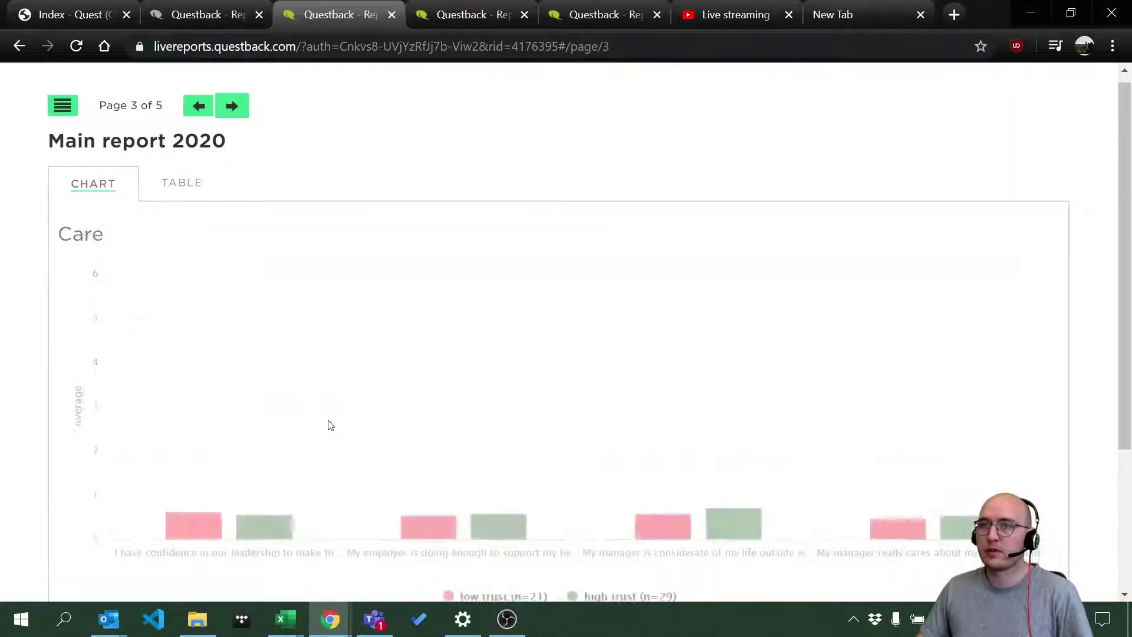
{"action": "scroll", "coordinate": [330, 424], "scroll_direction": "down", "scroll_amount": 2}
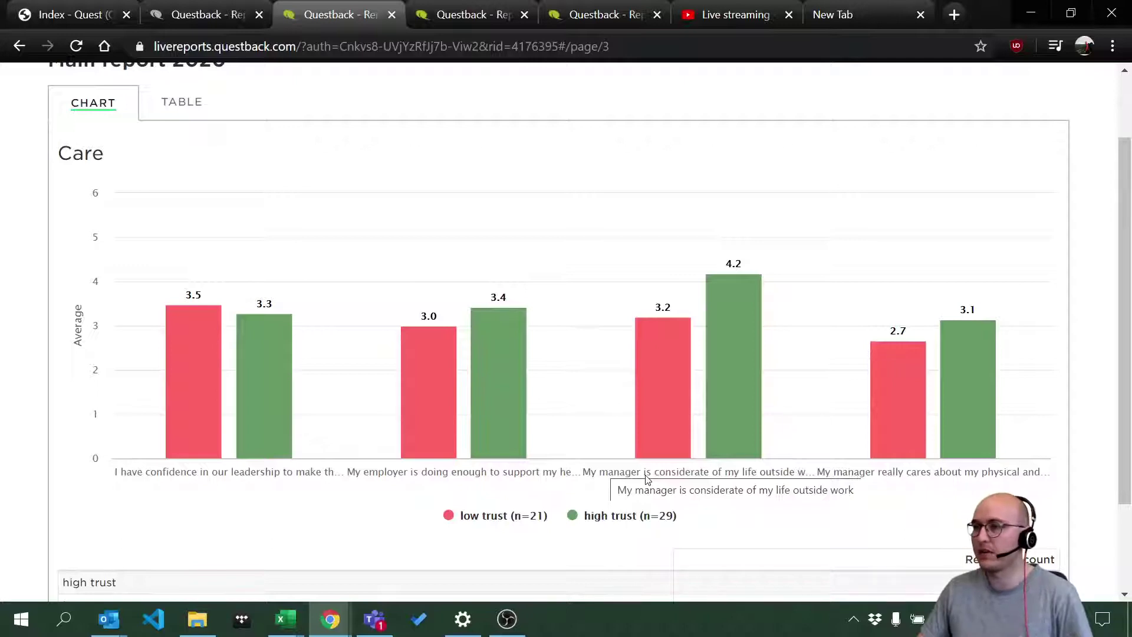
{"action": "scroll", "coordinate": [708, 499], "scroll_direction": "up", "scroll_amount": 2}
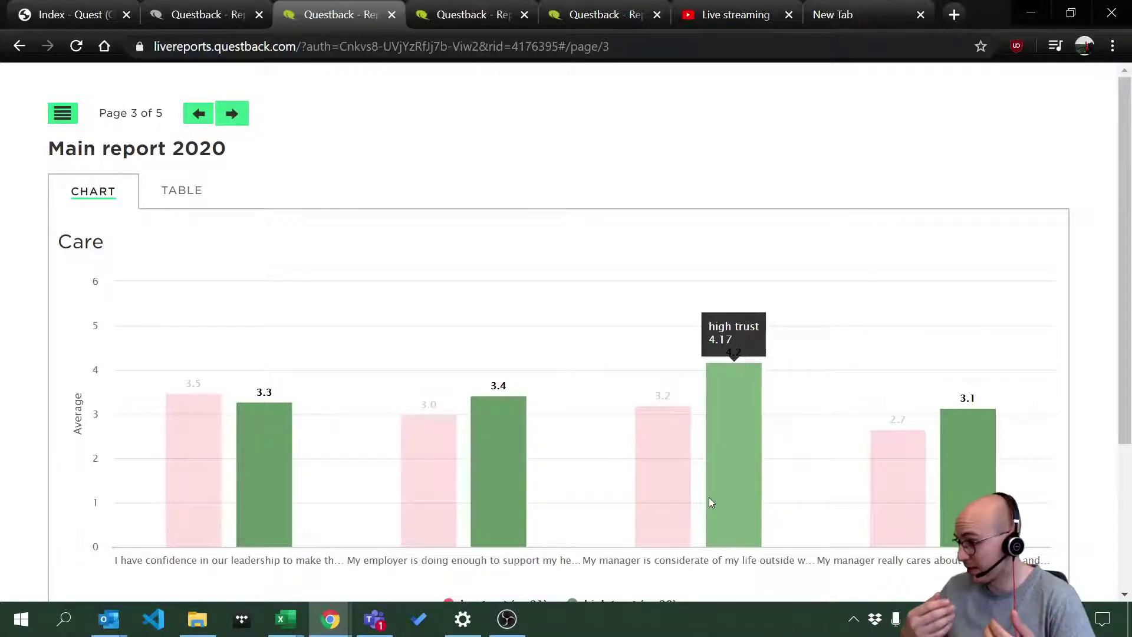
Return to the quest's report list in the report editor and duplicate Full report.
{"action": "left_click", "coordinate": [224, 17]}
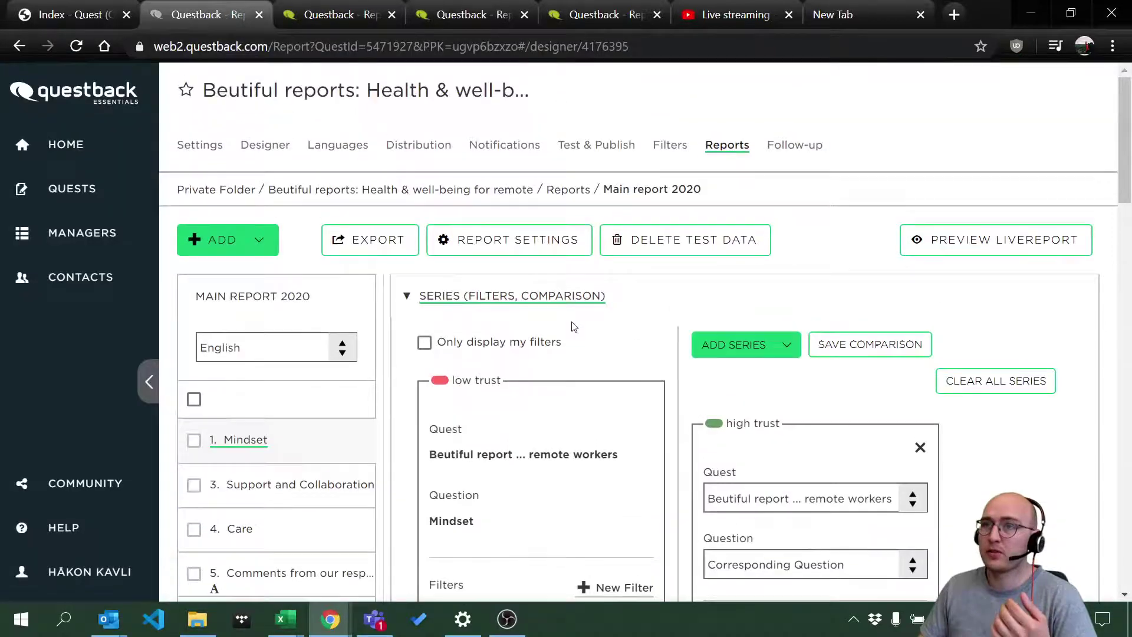
{"action": "left_click", "coordinate": [719, 145]}
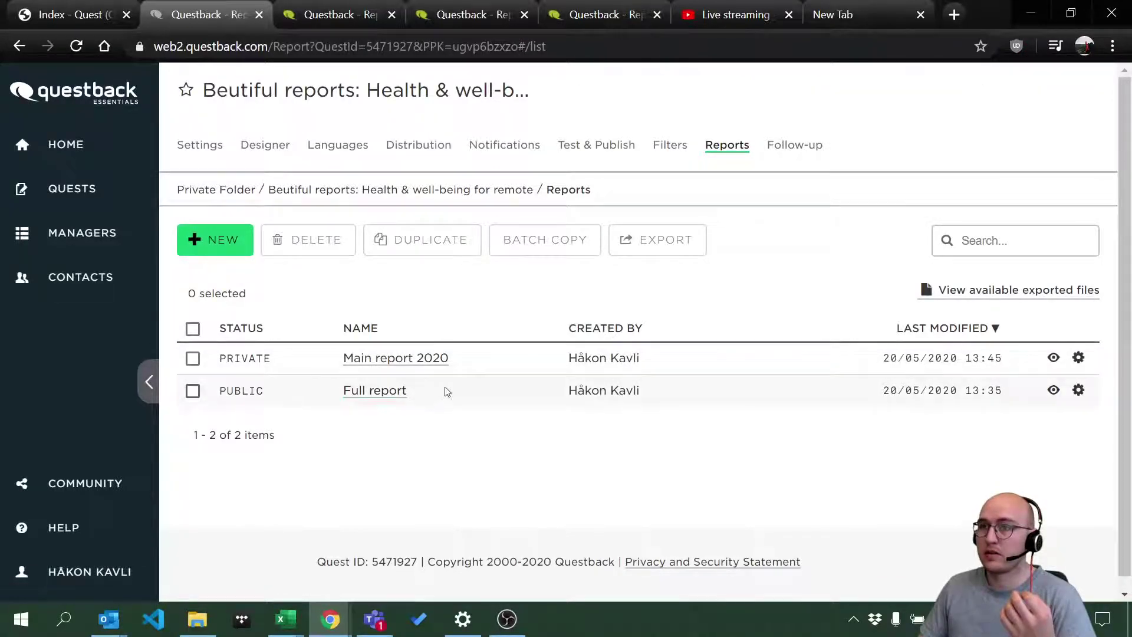
{"action": "left_click", "coordinate": [191, 391]}
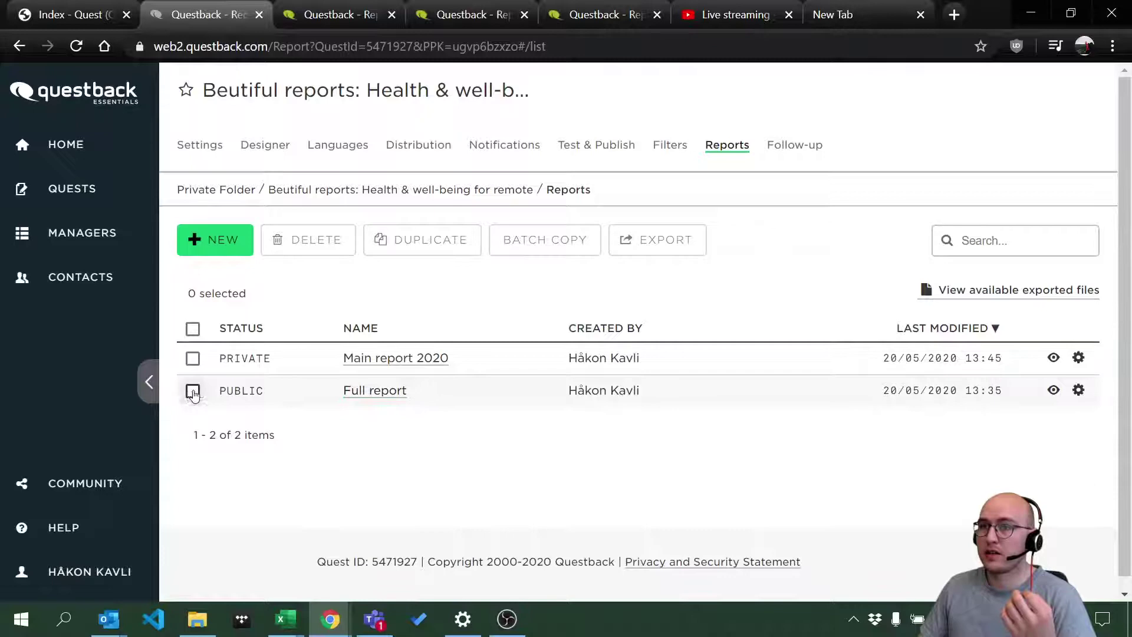
{"action": "left_click", "coordinate": [427, 243]}
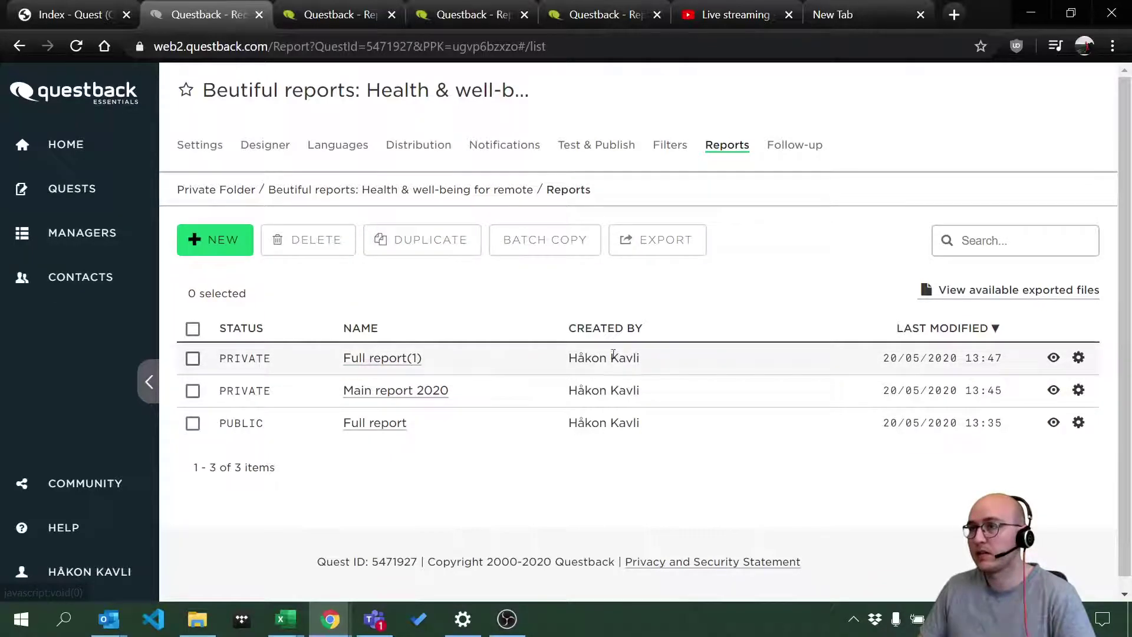
Rename the duplicated report as "Full report, cross-tabulated on trust" and save its report settings.
{"action": "left_click", "coordinate": [1077, 359]}
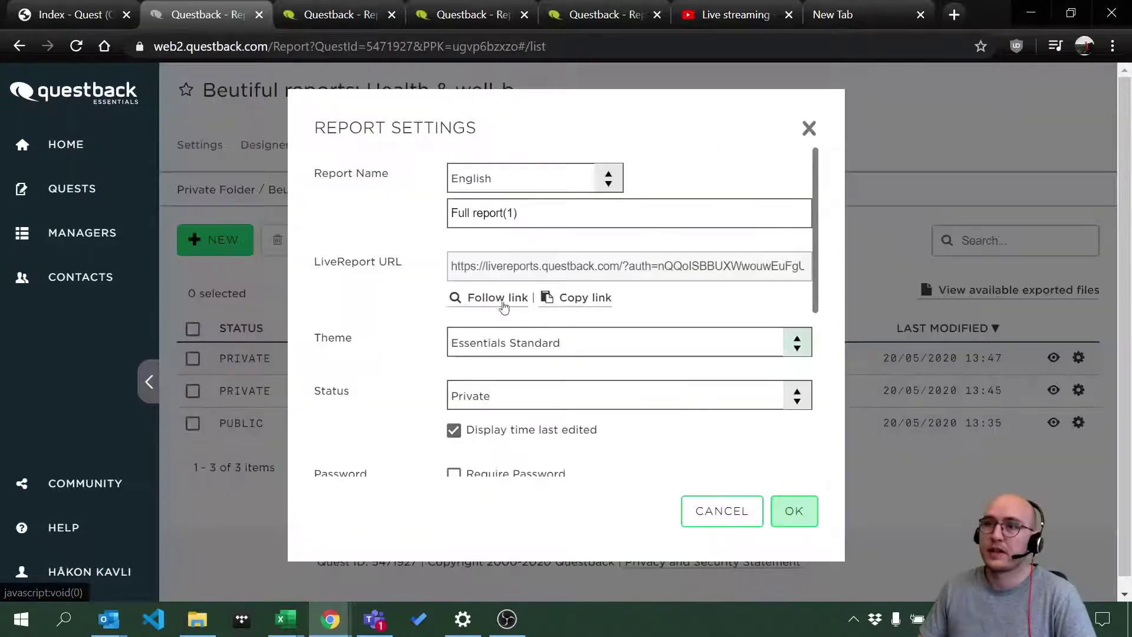
{"action": "left_click", "coordinate": [569, 216]}
{"action": "key", "text": "BackSpace"}
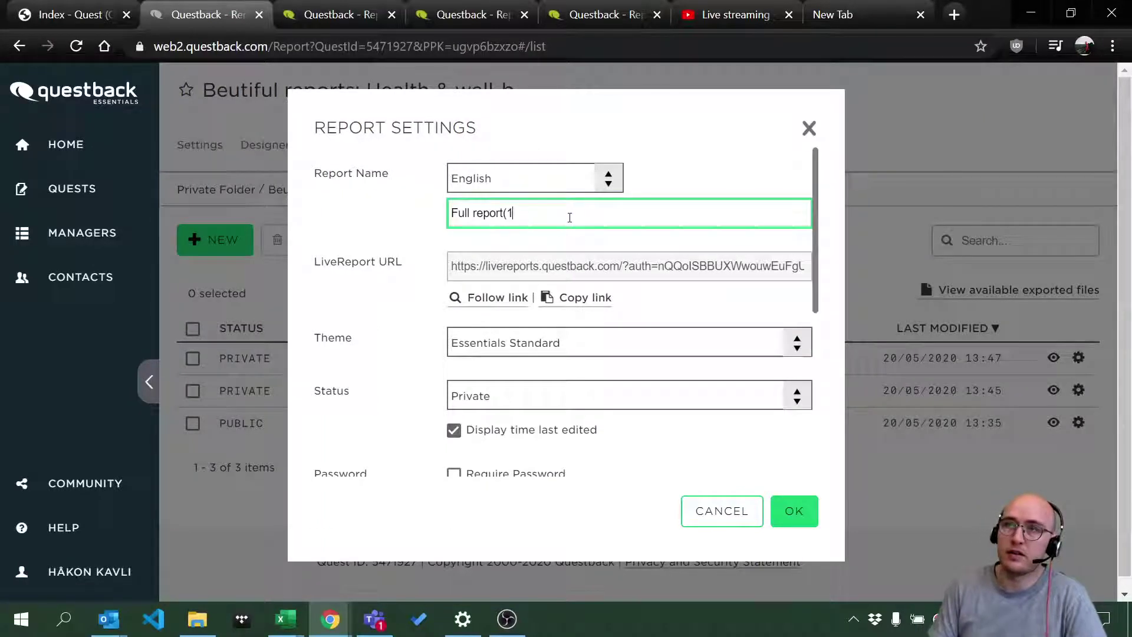
{"action": "type", "text": ","}
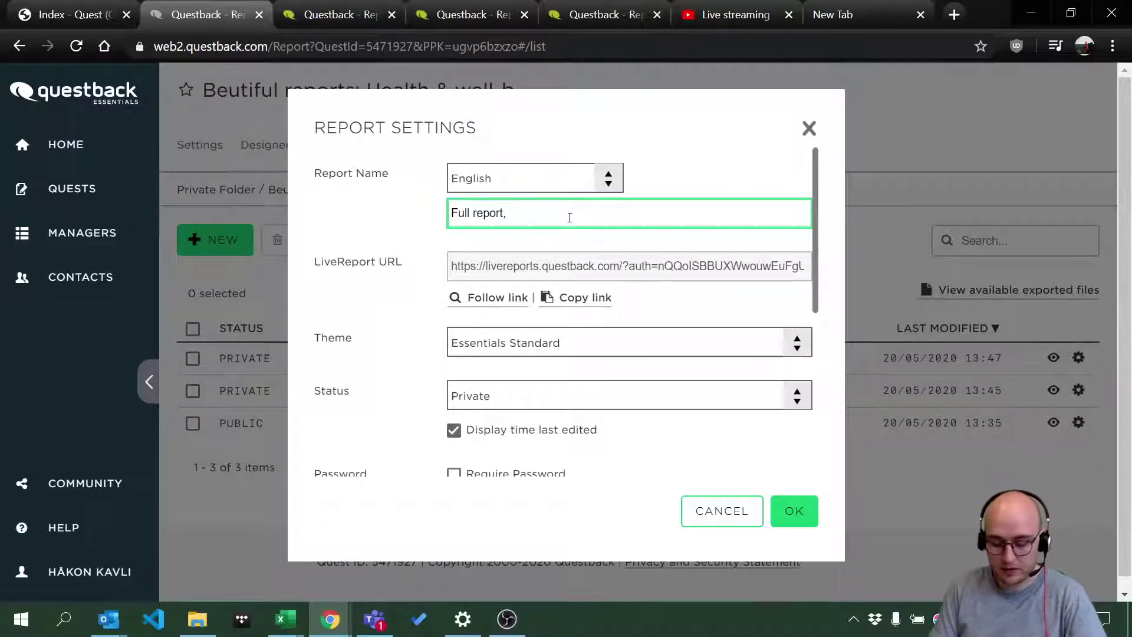
{"action": "type", "text": " cross"}
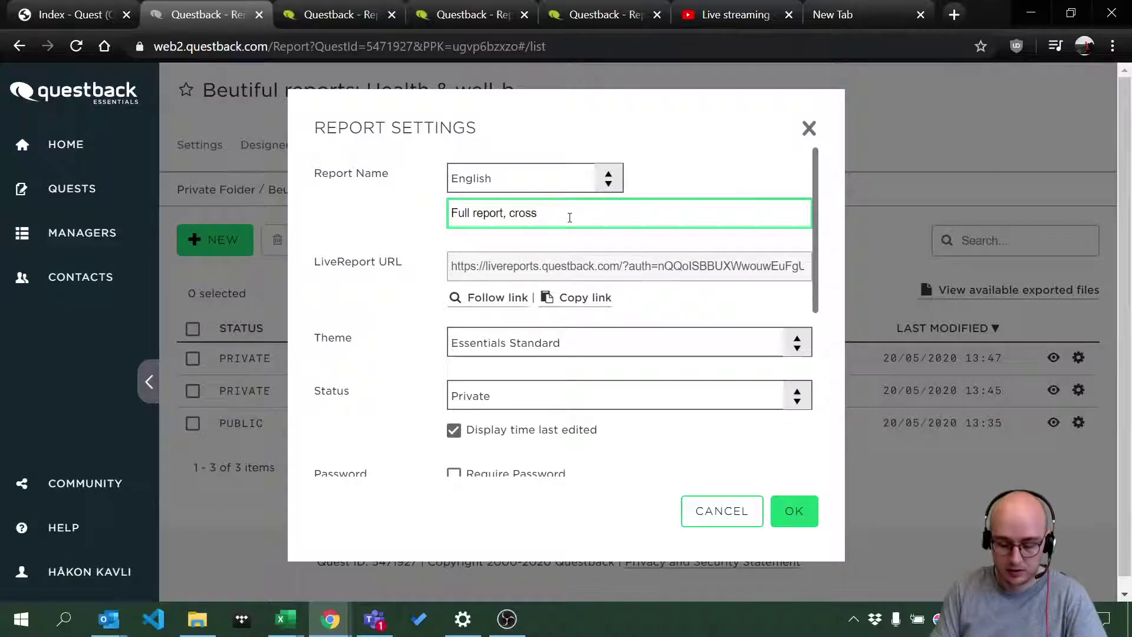
{"action": "type", "text": "-tabul"}
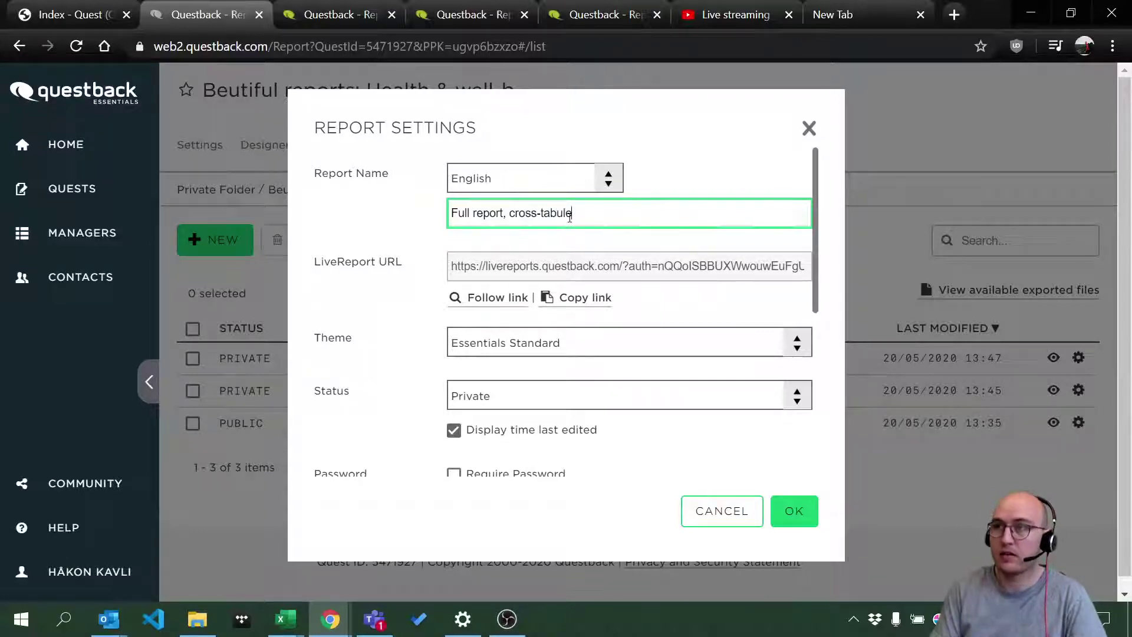
{"action": "type", "text": "a"}
{"action": "key", "text": "BackSpace"}
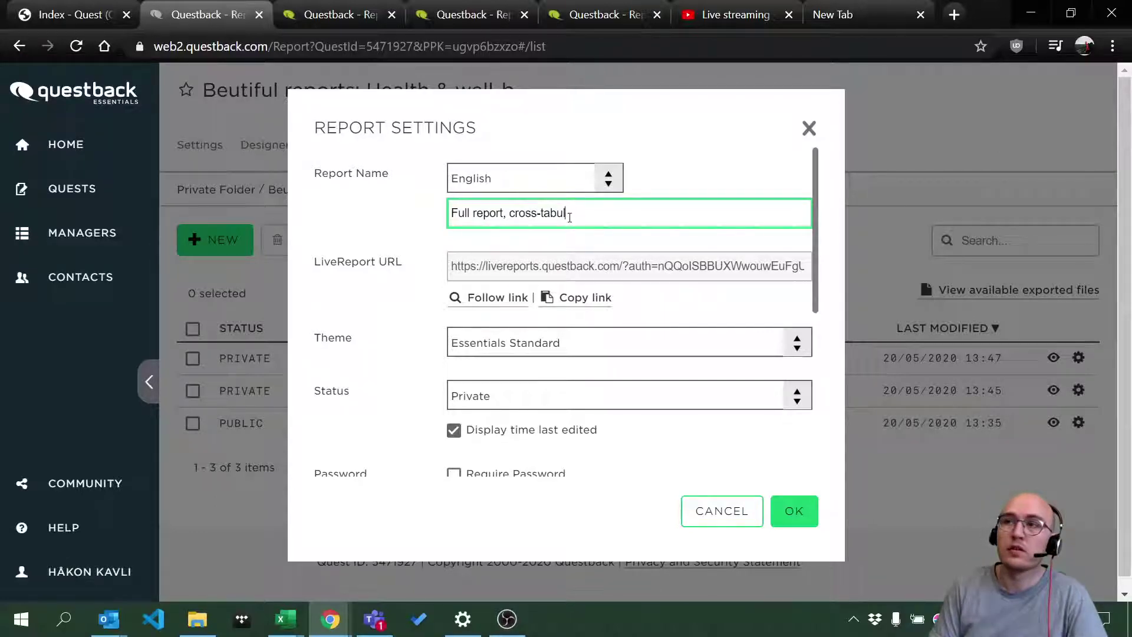
{"action": "type", "text": "ated on "}
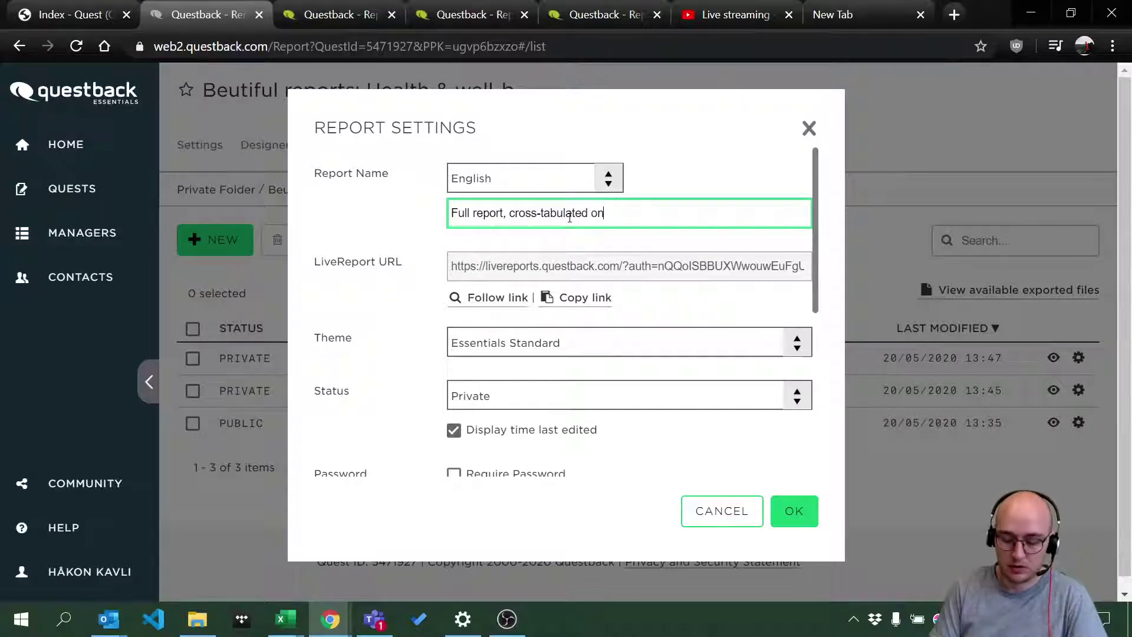
{"action": "type", "text": "g"}
{"action": "key", "text": "BackSpace"}
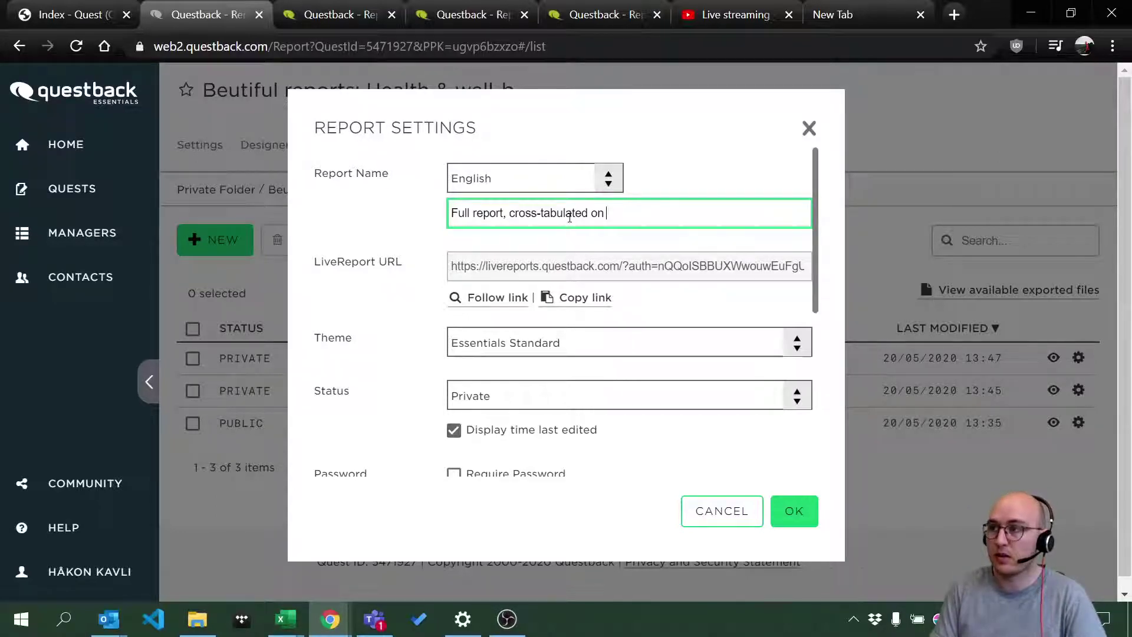
{"action": "type", "text": "gend"}
{"action": "key", "text": "BackSpace"}
{"action": "key", "text": "BackSpace"}
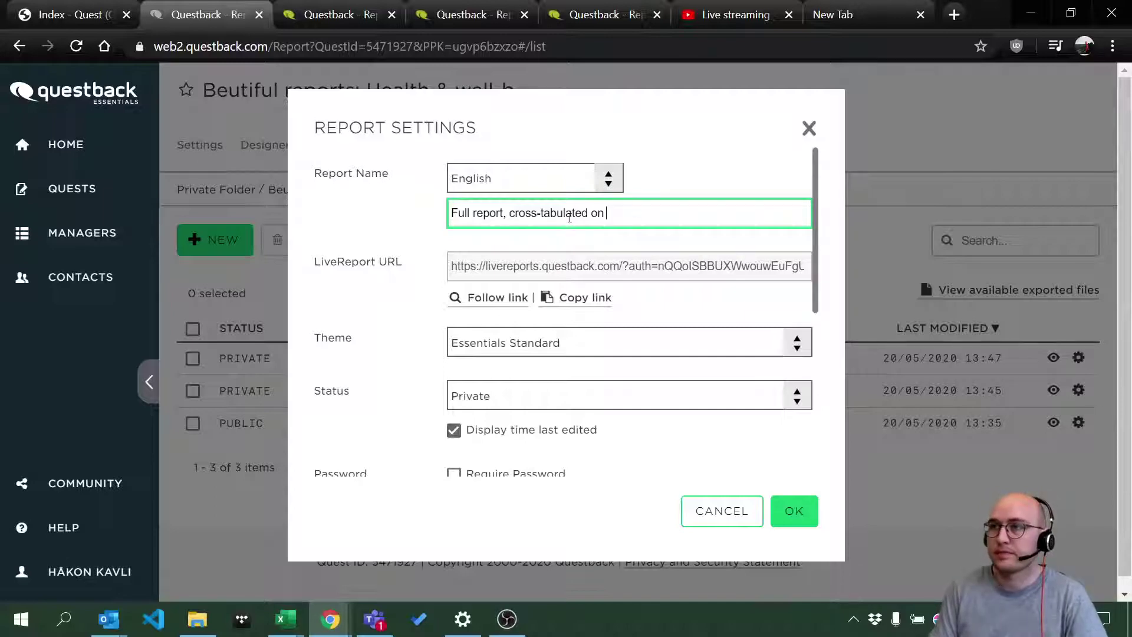
{"action": "type", "text": "tr"}
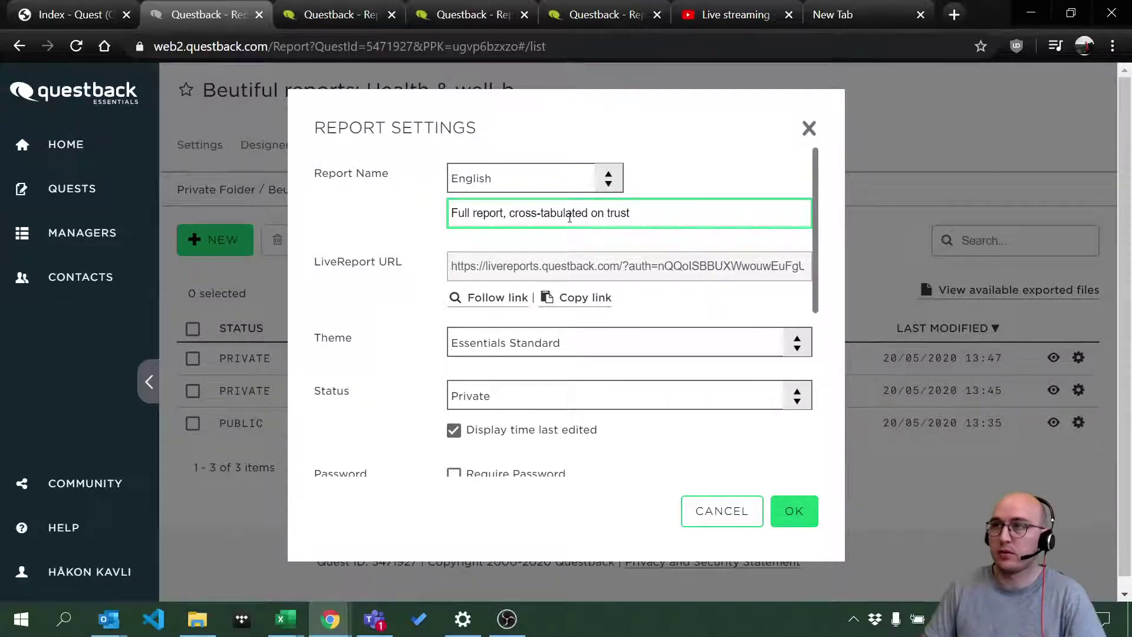
{"action": "type", "text": "ust"}
{"action": "left_click", "coordinate": [790, 512]}
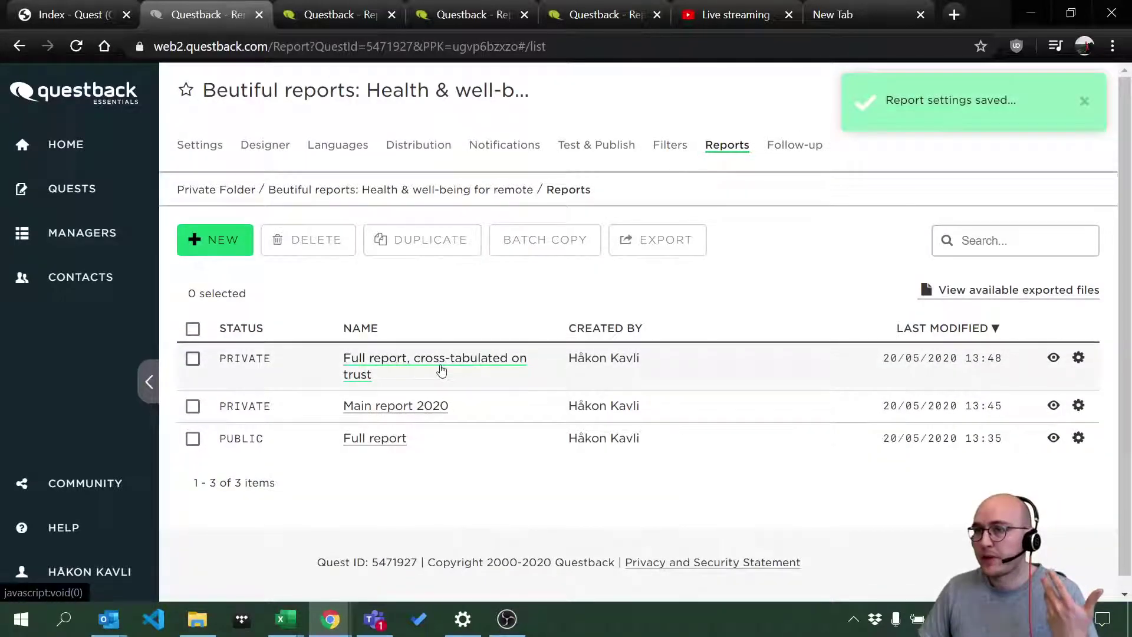
Open the report "Full report, cross-tabulated on trust" and expand the series settings of its first 1.1 question.
{"action": "left_click", "coordinate": [441, 371]}
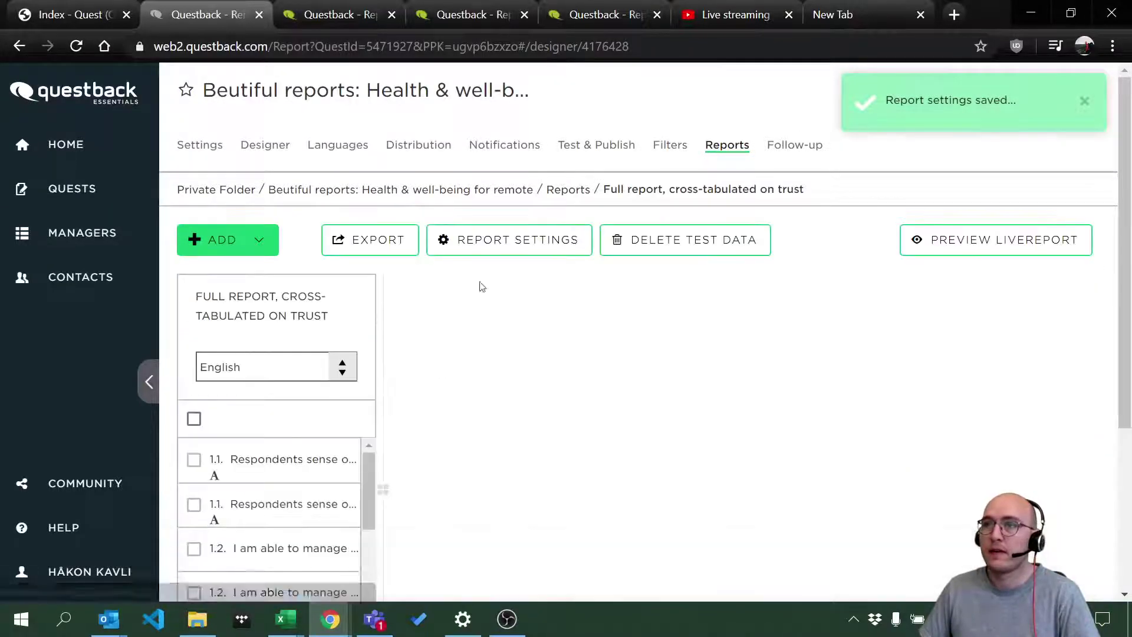
{"action": "scroll", "coordinate": [567, 326], "scroll_direction": "down", "scroll_amount": 1}
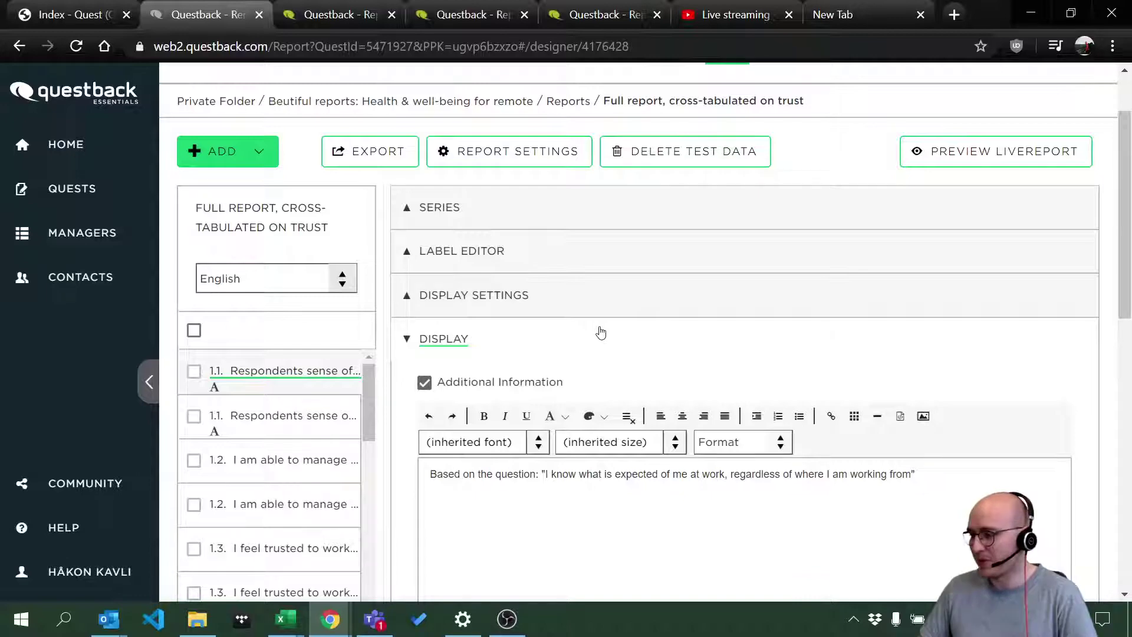
{"action": "left_click", "coordinate": [451, 224]}
{"action": "scroll", "coordinate": [760, 256], "scroll_direction": "down", "scroll_amount": 1}
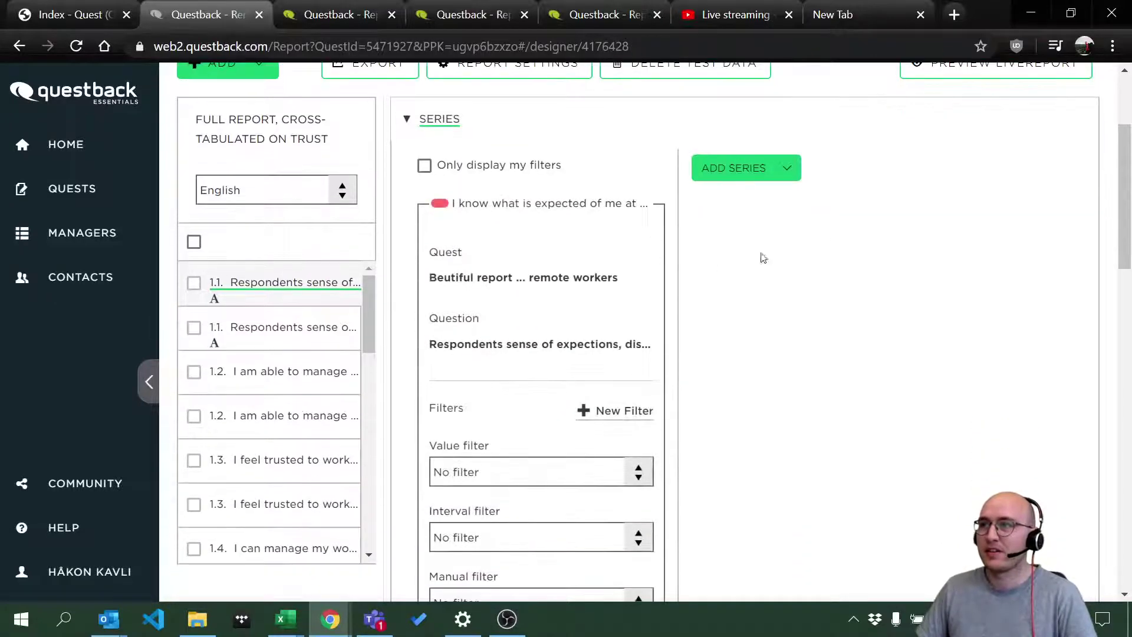
Cross-tabulate the first 1.1 question with question 1.3, "I feel trusted to work independently", save it and view the resulting chart.
{"action": "left_click", "coordinate": [761, 169]}
{"action": "left_click", "coordinate": [760, 276]}
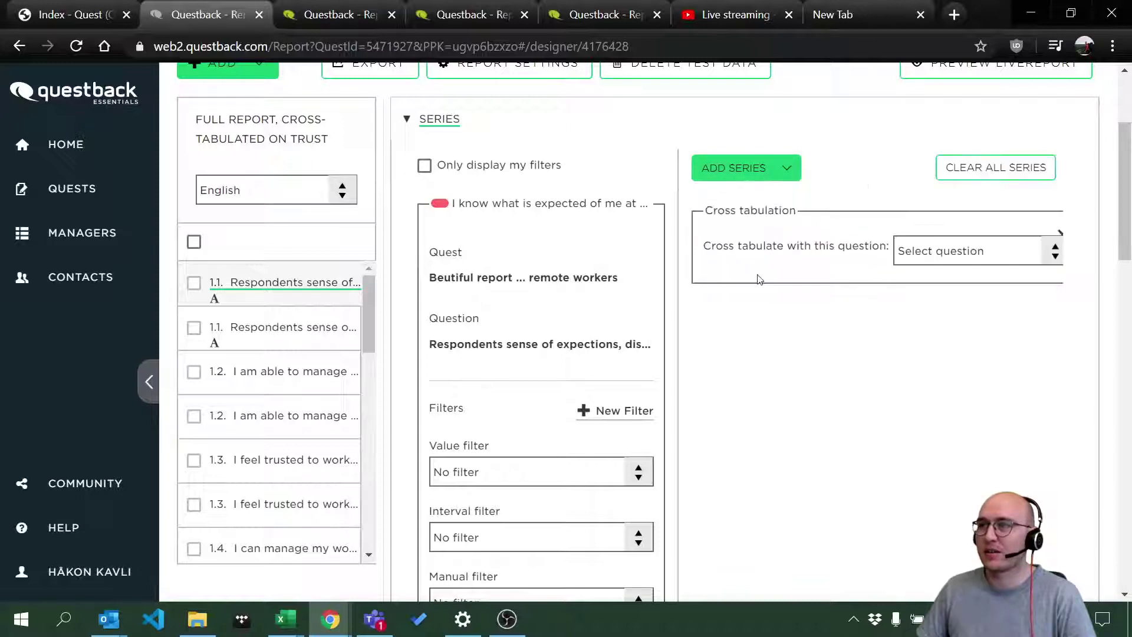
{"action": "left_click", "coordinate": [962, 252]}
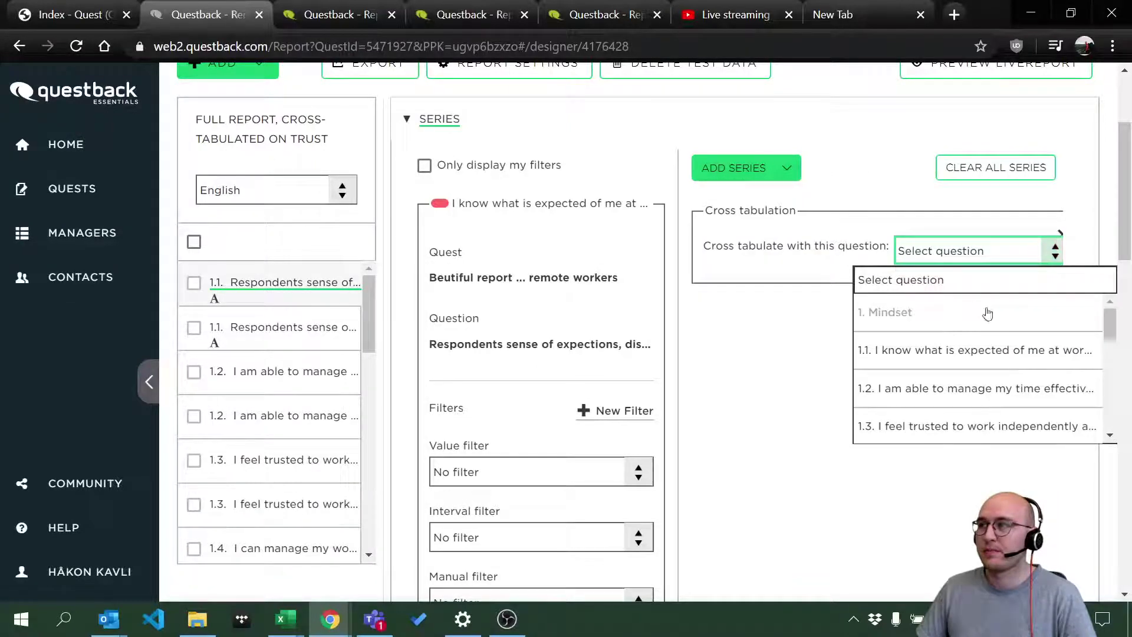
{"action": "mouse_move", "coordinate": [1110, 332]}
{"action": "left_mouse_down"}
{"action": "mouse_move", "coordinate": [1115, 455]}
{"action": "mouse_move", "coordinate": [1108, 334]}
{"action": "left_mouse_up"}
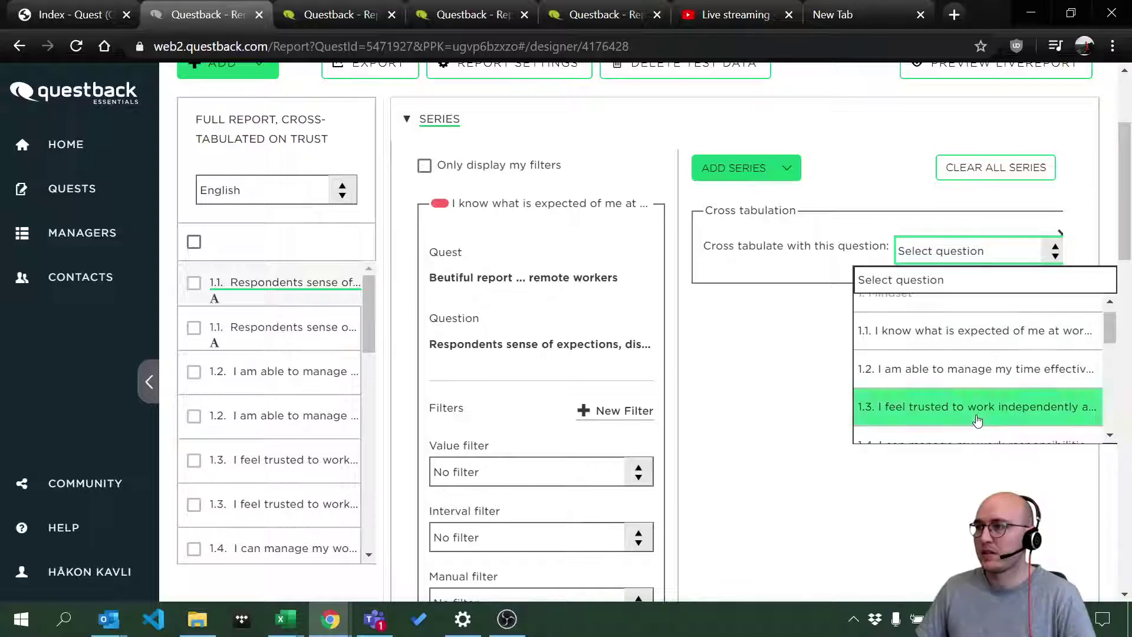
{"action": "left_click", "coordinate": [978, 409]}
{"action": "scroll", "coordinate": [811, 339], "scroll_direction": "down", "scroll_amount": 10}
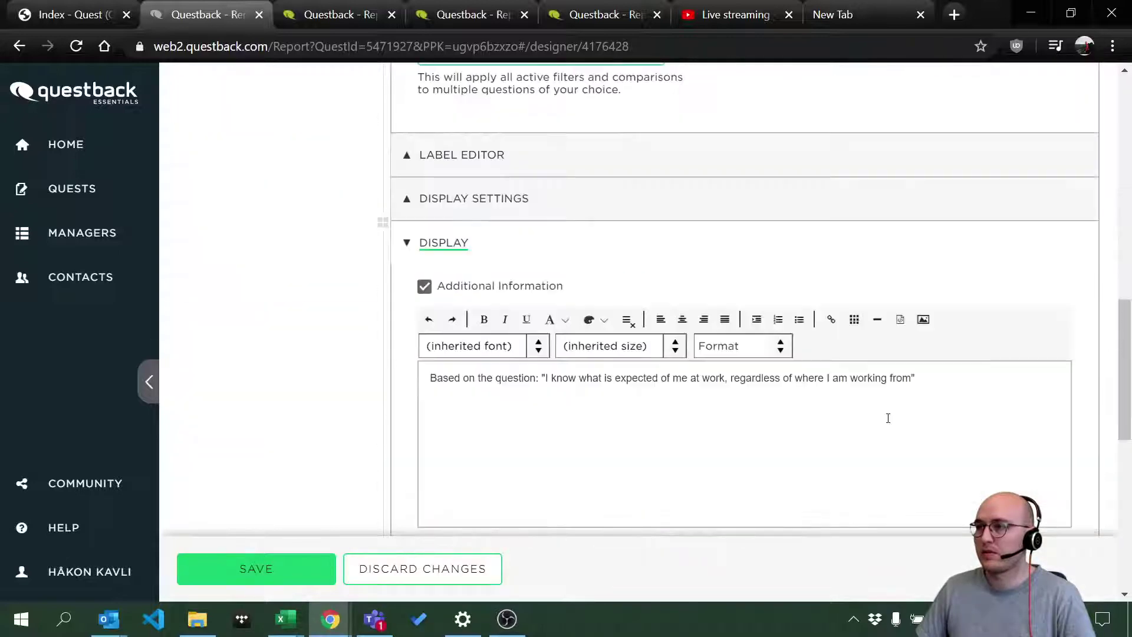
{"action": "scroll", "coordinate": [886, 417], "scroll_direction": "up", "scroll_amount": 8}
{"action": "scroll", "coordinate": [922, 364], "scroll_direction": "up", "scroll_amount": 5}
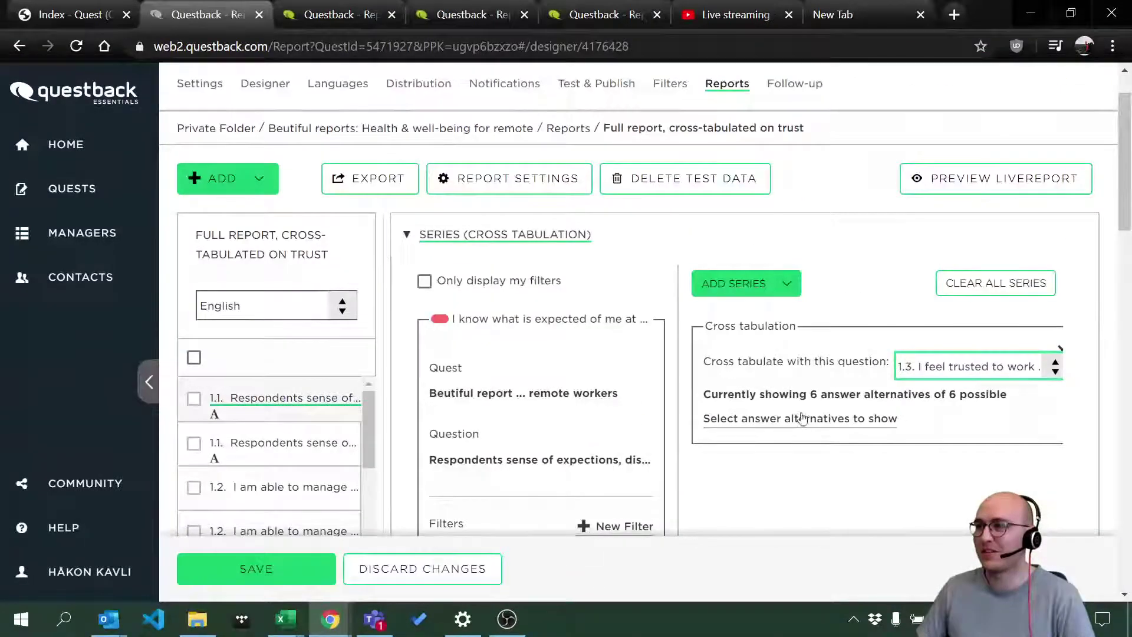
{"action": "left_click", "coordinate": [290, 568]}
{"action": "scroll", "coordinate": [717, 389], "scroll_direction": "down", "scroll_amount": 10}
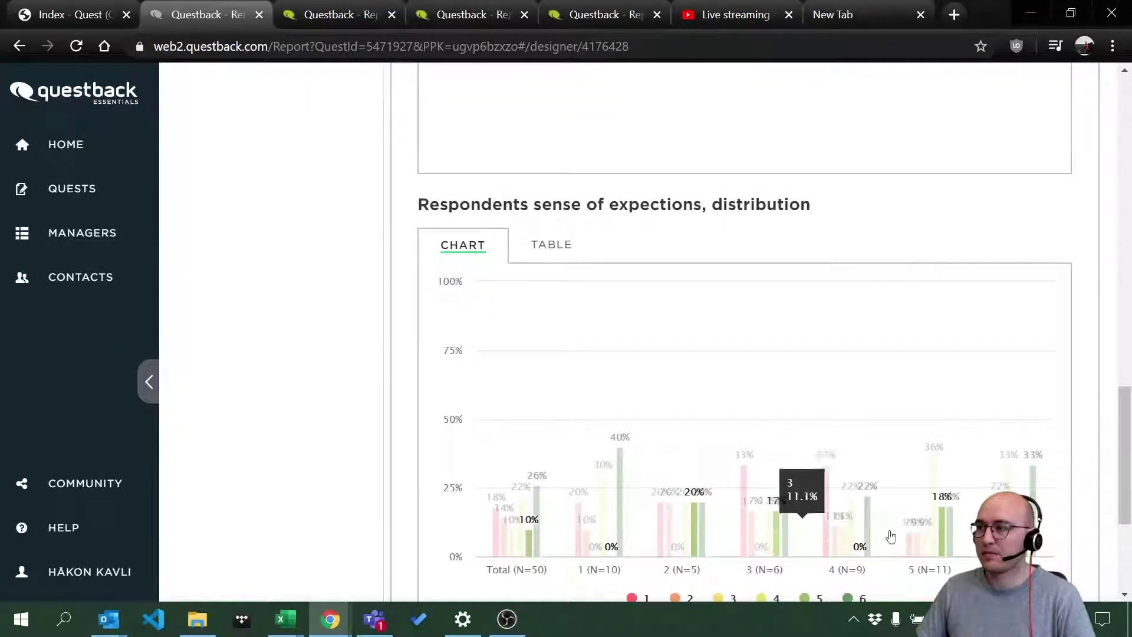
Set the 1.1 question's chart to show data as Average in its display settings and save.
{"action": "scroll", "coordinate": [850, 449], "scroll_direction": "up", "scroll_amount": 3}
{"action": "scroll", "coordinate": [771, 434], "scroll_direction": "up", "scroll_amount": 10}
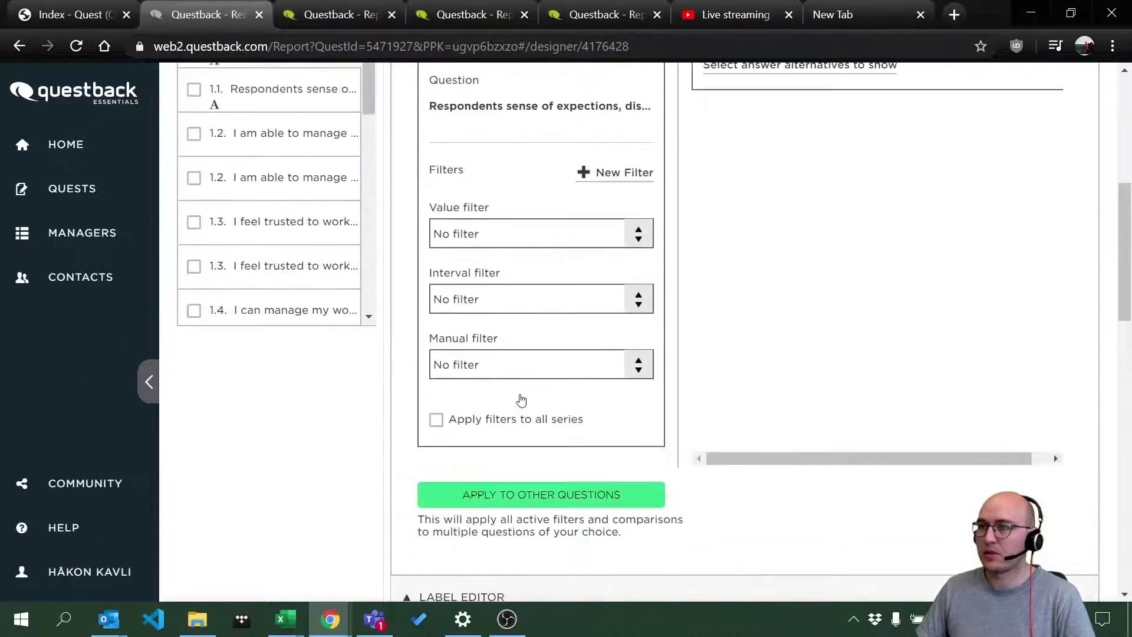
{"action": "scroll", "coordinate": [519, 399], "scroll_direction": "down", "scroll_amount": 4}
{"action": "left_click", "coordinate": [486, 377]}
{"action": "scroll", "coordinate": [542, 389], "scroll_direction": "down", "scroll_amount": 3}
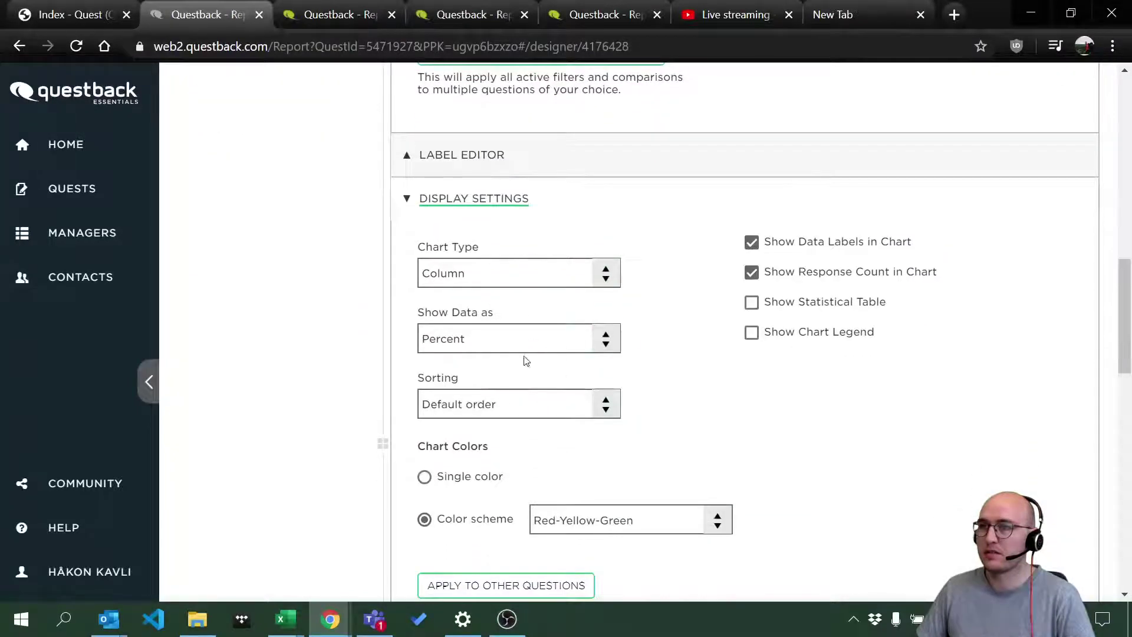
{"action": "left_click", "coordinate": [522, 338]}
{"action": "left_click", "coordinate": [475, 446]}
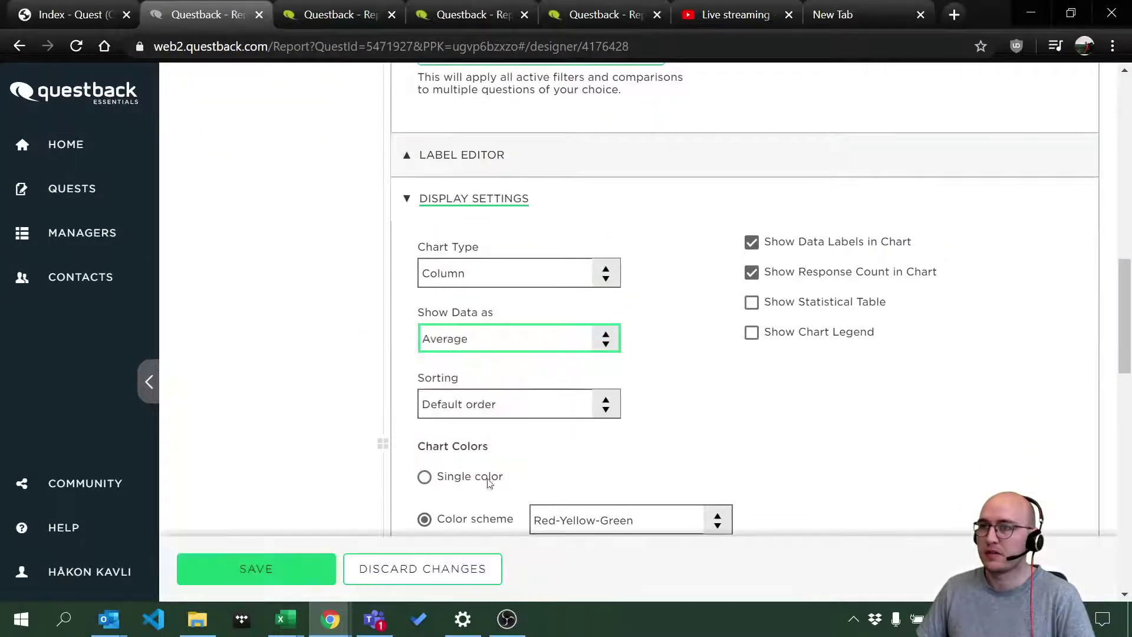
{"action": "left_click", "coordinate": [280, 571]}
{"action": "scroll", "coordinate": [776, 467], "scroll_direction": "down", "scroll_amount": 15}
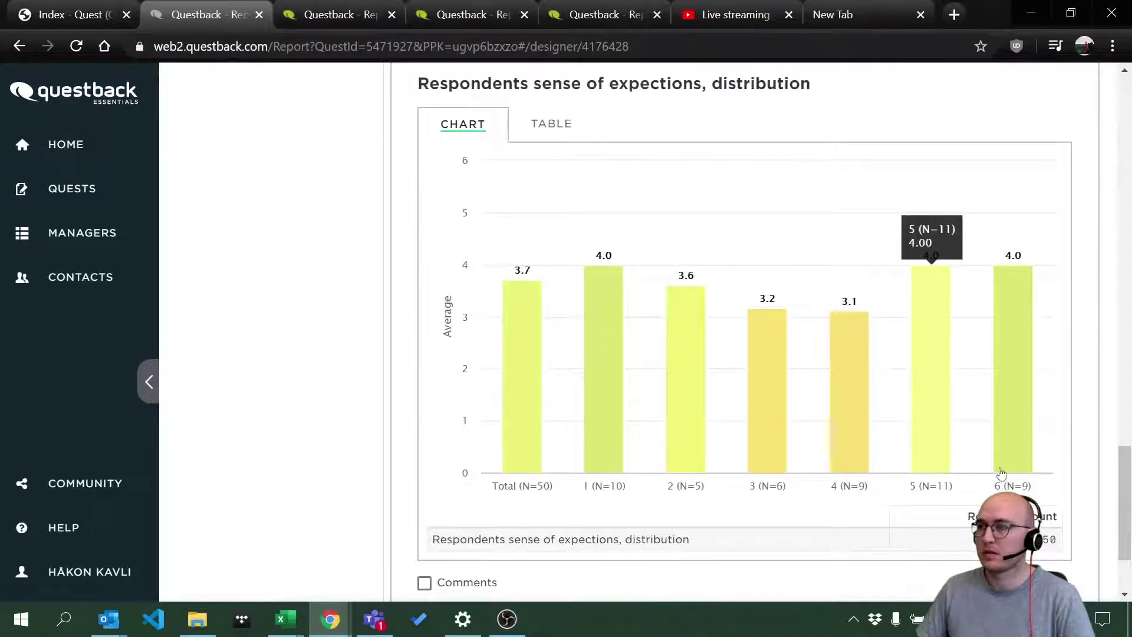
{"action": "mouse_move", "coordinate": [1005, 472]}
Clear all series from the 1.1 question to remove its cross tabulation, discarding the unsaved comparison changes.
{"action": "scroll", "coordinate": [1020, 474], "scroll_direction": "up", "scroll_amount": 1}
{"action": "scroll", "coordinate": [1019, 474], "scroll_direction": "up", "scroll_amount": 20}
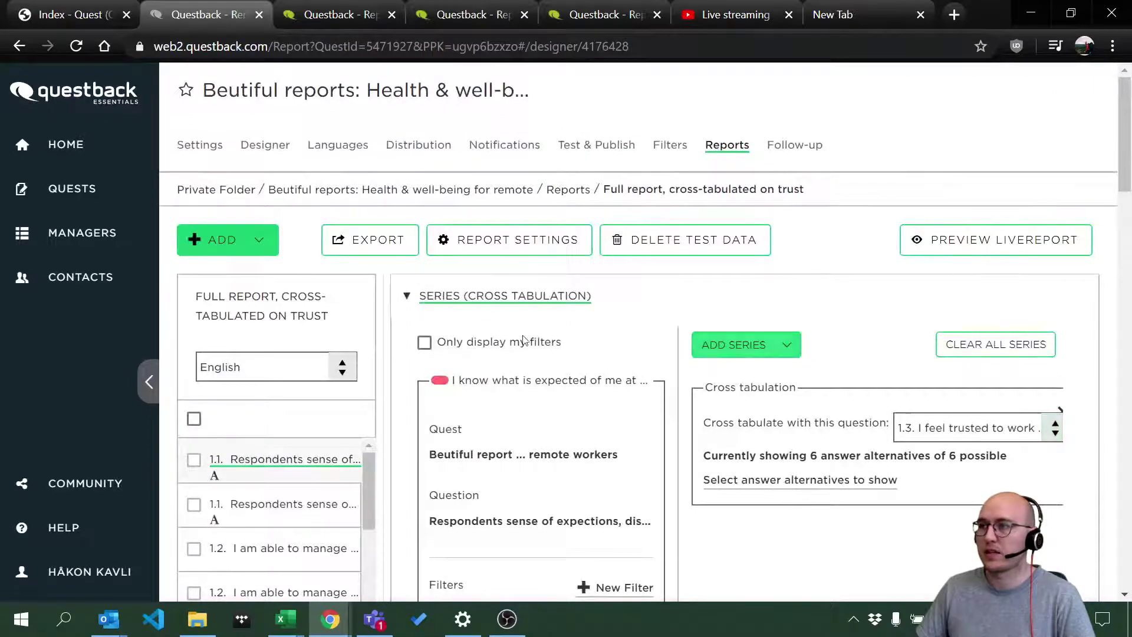
{"action": "left_click", "coordinate": [1016, 354]}
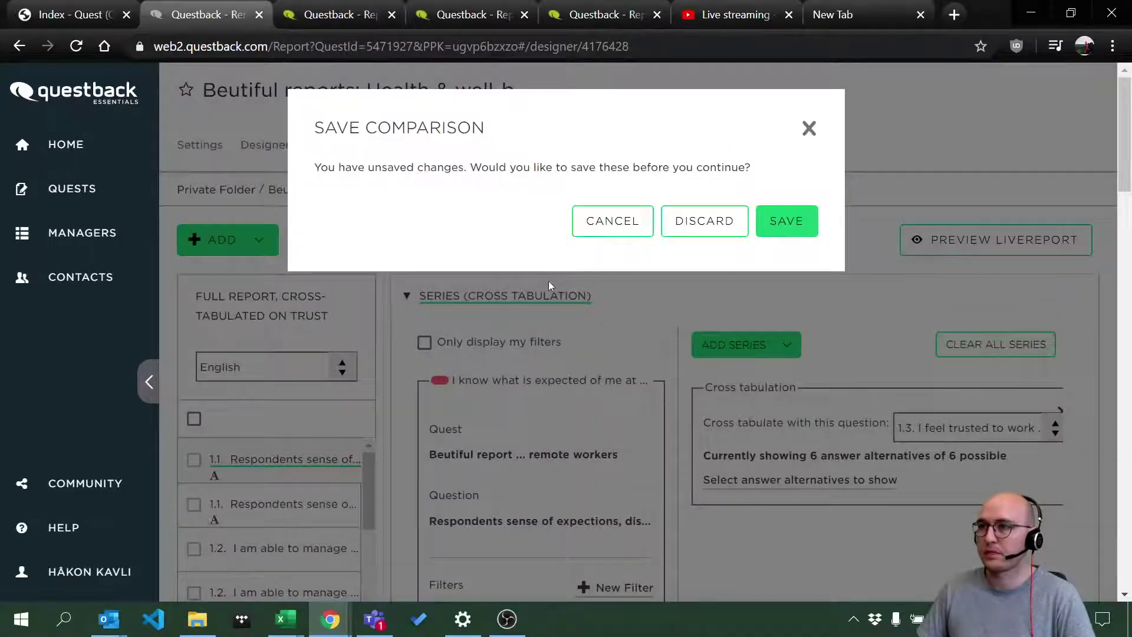
{"action": "left_click", "coordinate": [718, 226]}
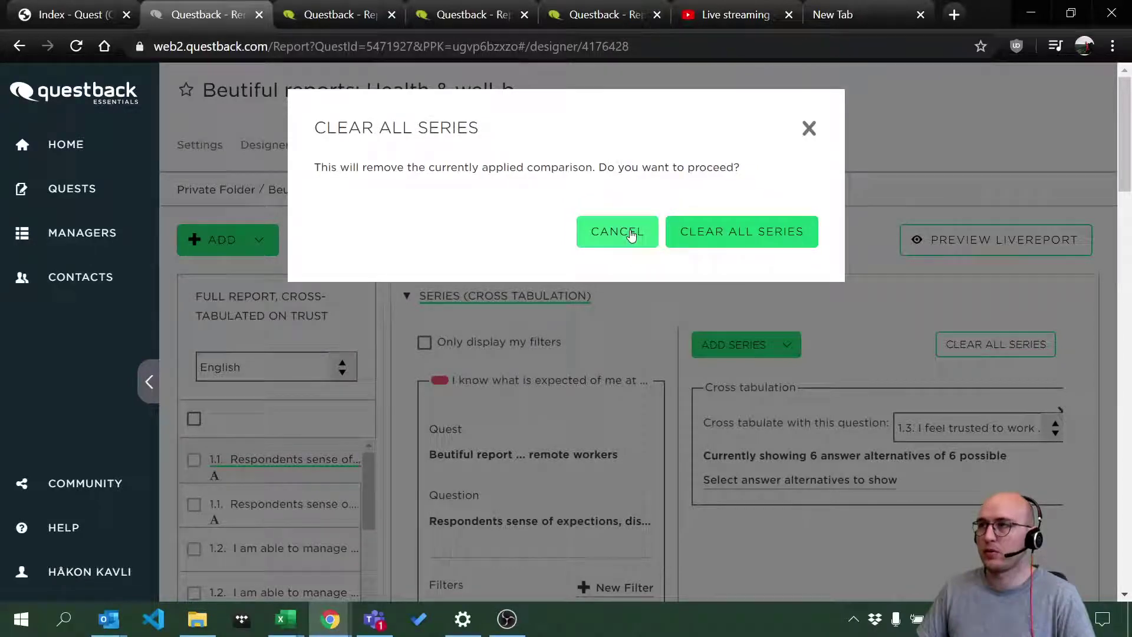
{"action": "left_click", "coordinate": [710, 230]}
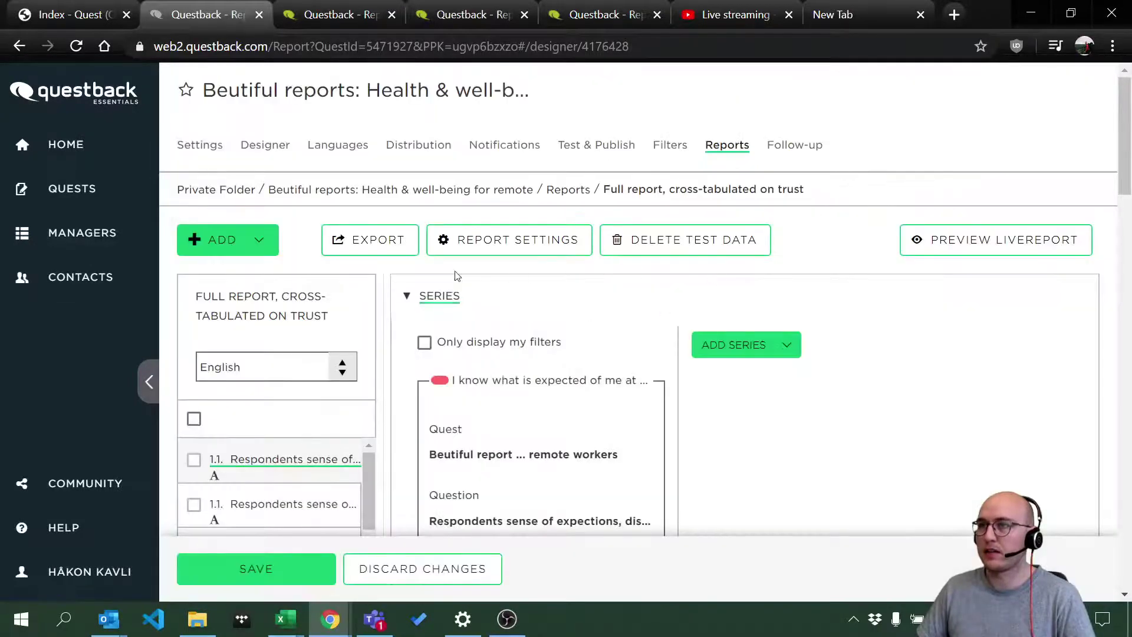
Add a filter comparison to the 1.1 question using the high trust and low trust filters.
{"action": "scroll", "coordinate": [722, 348], "scroll_direction": "down", "scroll_amount": 1}
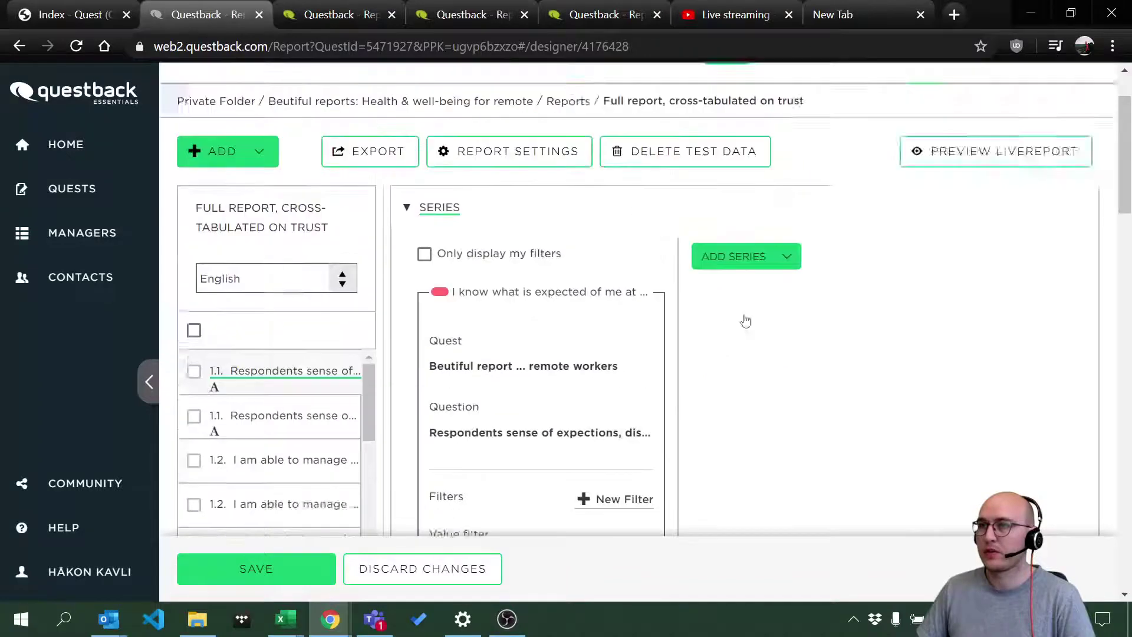
{"action": "scroll", "coordinate": [745, 321], "scroll_direction": "up", "scroll_amount": 1}
{"action": "left_click", "coordinate": [747, 347]}
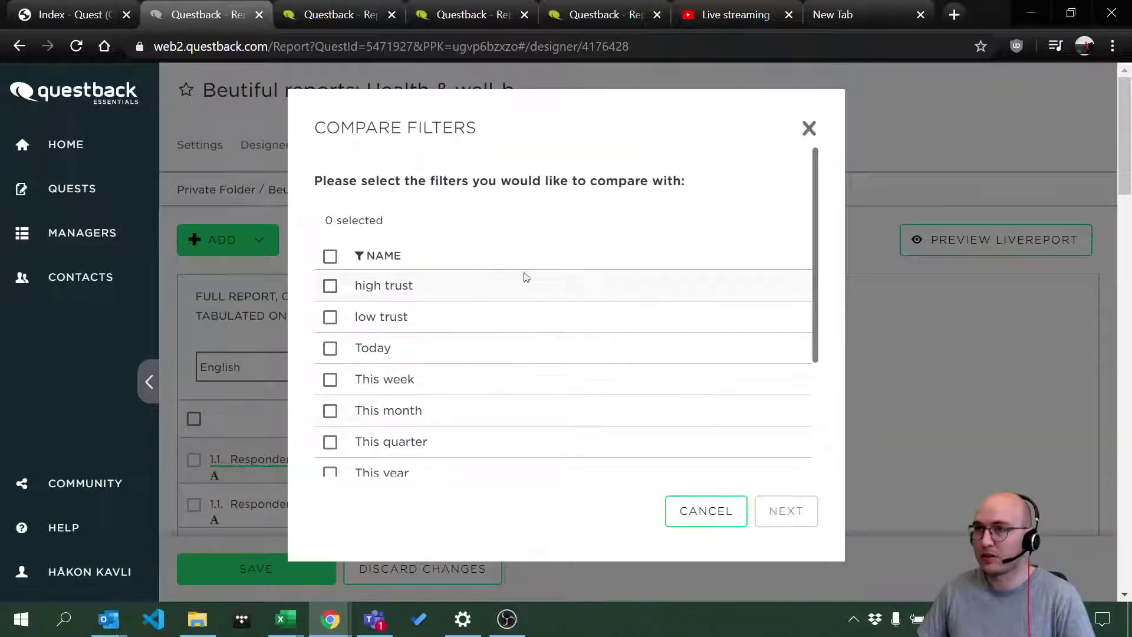
{"action": "left_click", "coordinate": [353, 289]}
{"action": "left_click", "coordinate": [348, 327]}
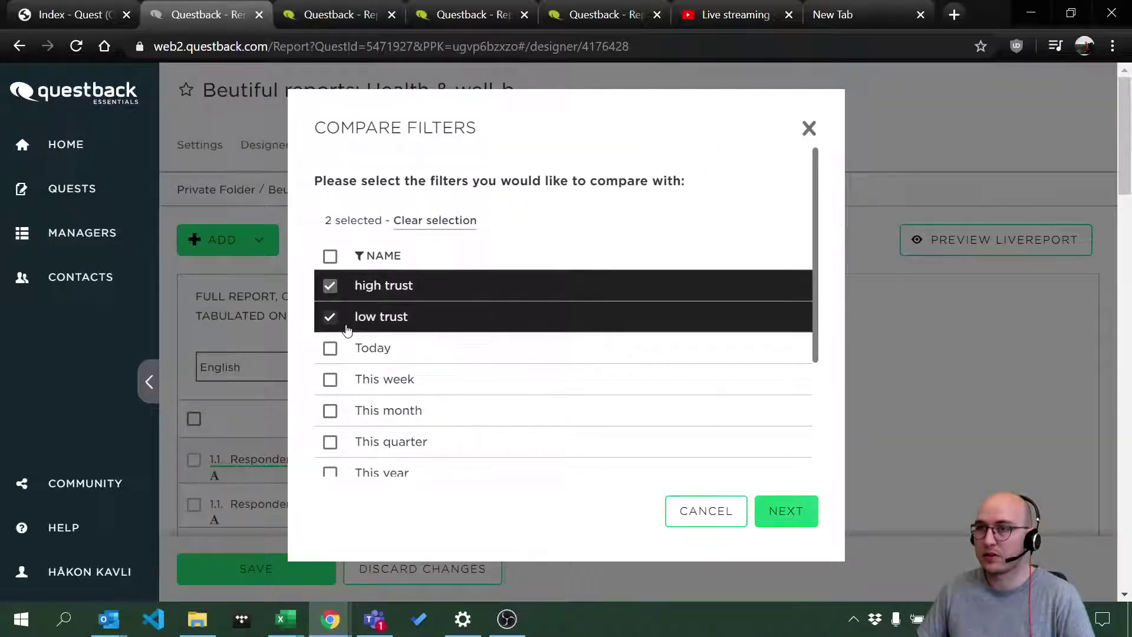
{"action": "scroll", "coordinate": [427, 305], "scroll_direction": "down", "scroll_amount": 2}
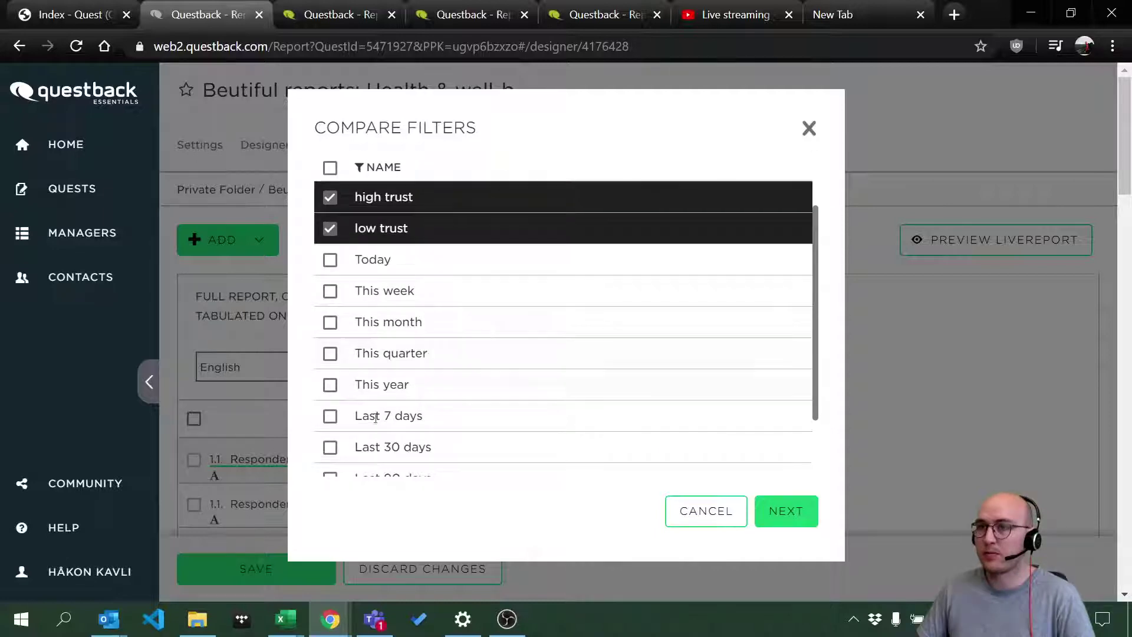
{"action": "scroll", "coordinate": [392, 383], "scroll_direction": "down", "scroll_amount": 2}
{"action": "scroll", "coordinate": [413, 419], "scroll_direction": "up", "scroll_amount": 4}
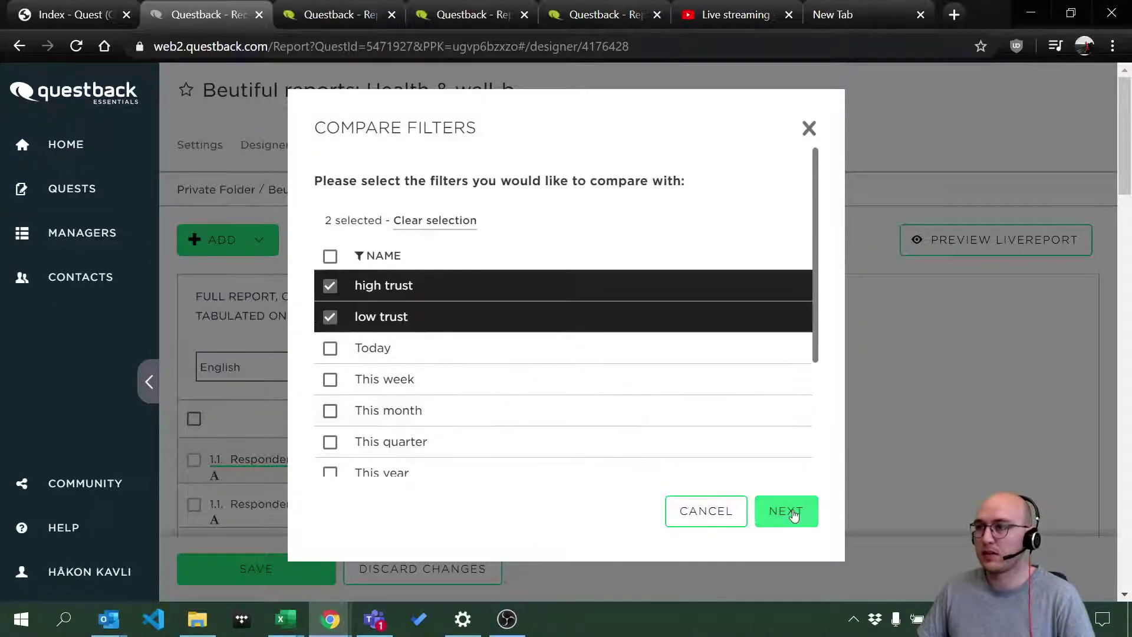
{"action": "left_click", "coordinate": [793, 514]}
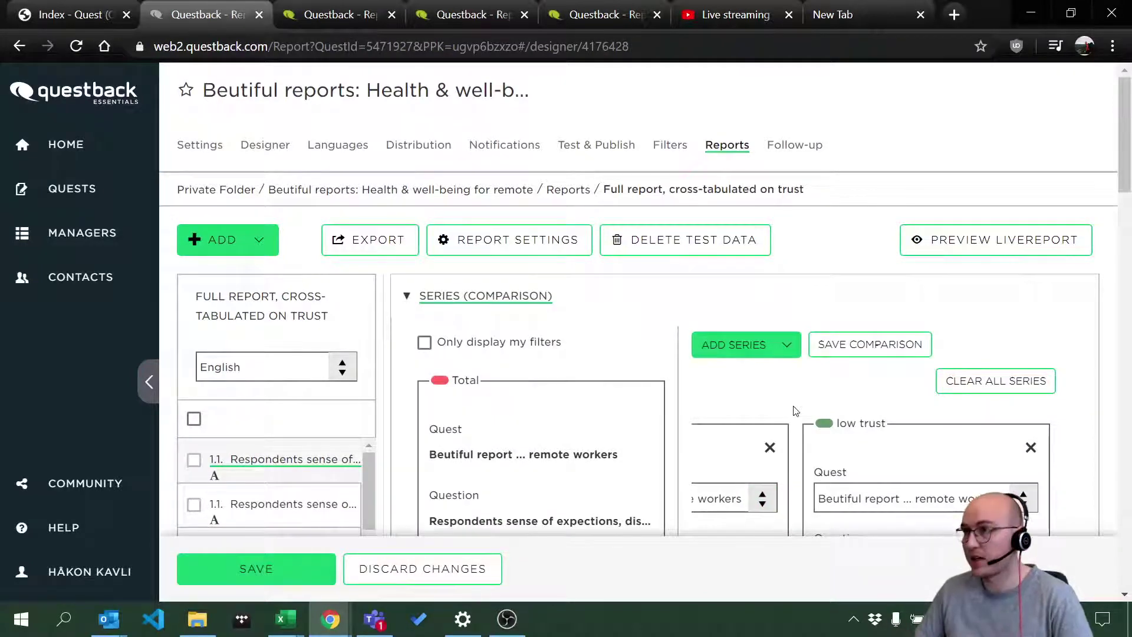
Examine the new comparison's series settings and its chart of averages for total, high trust and low trust respondents.
{"action": "scroll", "coordinate": [766, 389], "scroll_direction": "down", "scroll_amount": 1}
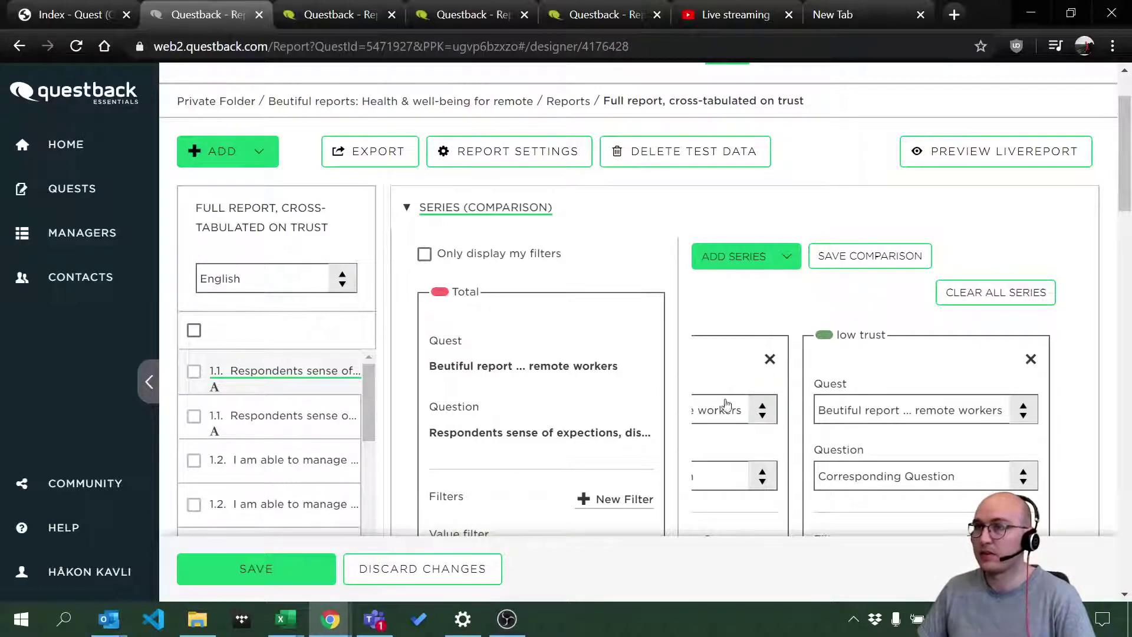
{"action": "scroll", "coordinate": [766, 412], "scroll_direction": "down", "scroll_amount": 2}
{"action": "scroll", "coordinate": [843, 443], "scroll_direction": "up", "scroll_amount": 1}
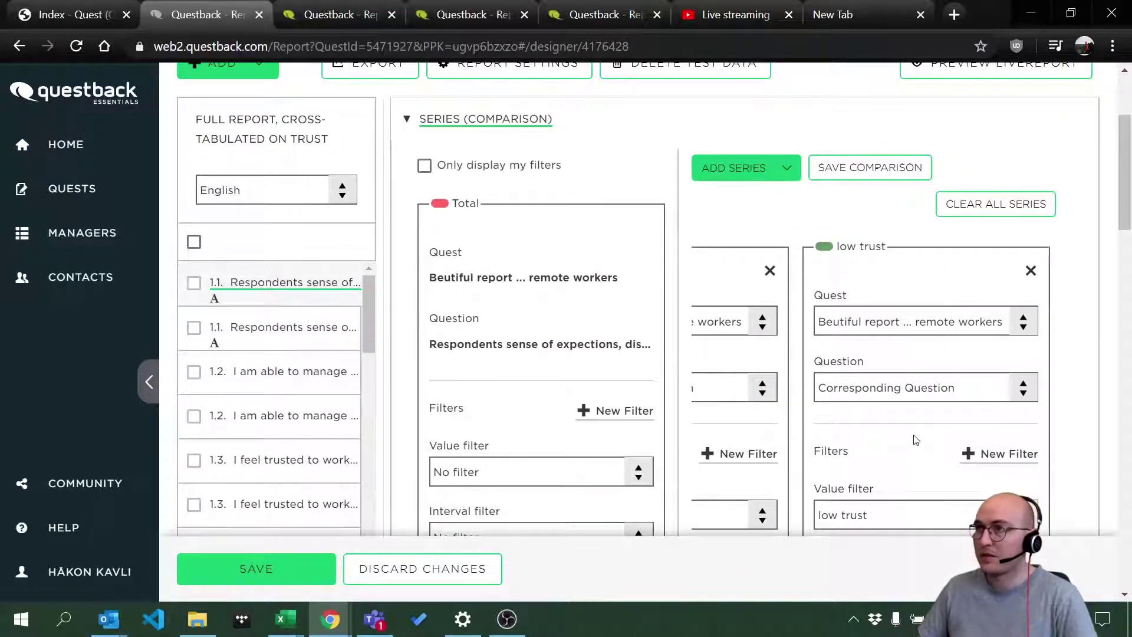
{"action": "scroll", "coordinate": [590, 472], "scroll_direction": "down", "scroll_amount": 5}
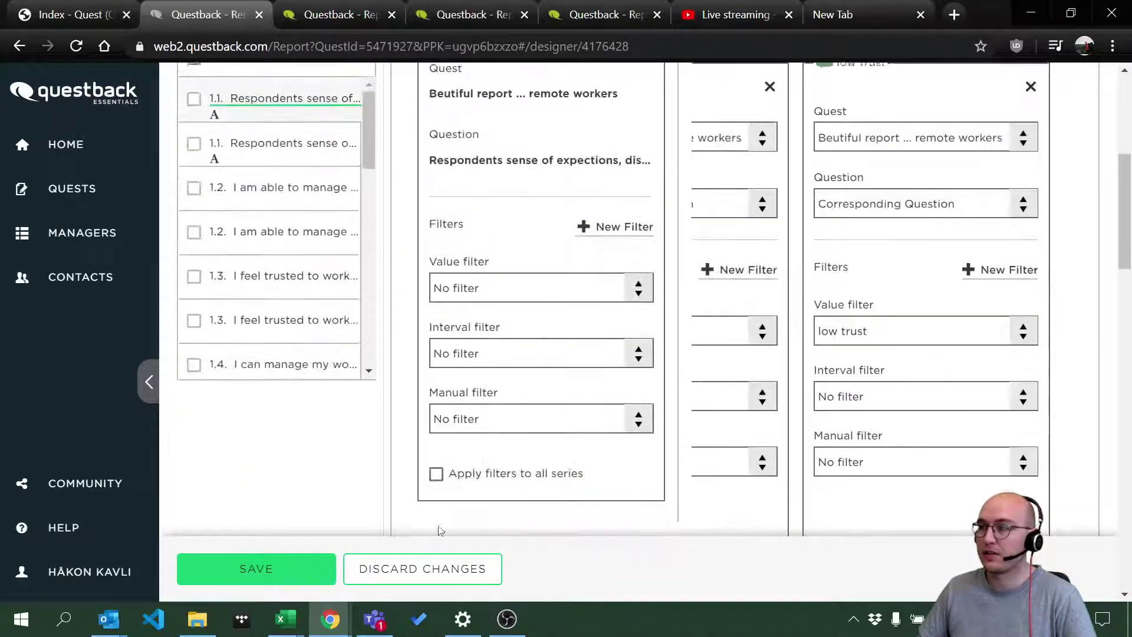
{"action": "scroll", "coordinate": [766, 477], "scroll_direction": "down", "scroll_amount": 2}
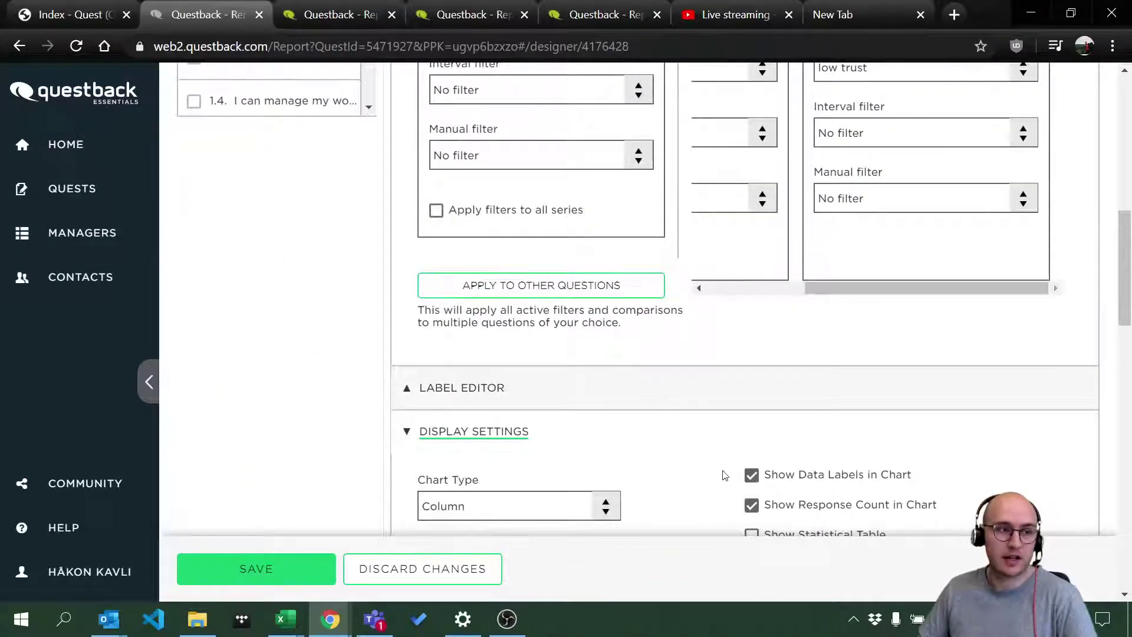
{"action": "scroll", "coordinate": [831, 493], "scroll_direction": "up", "scroll_amount": 5}
{"action": "scroll", "coordinate": [831, 496], "scroll_direction": "down", "scroll_amount": 15}
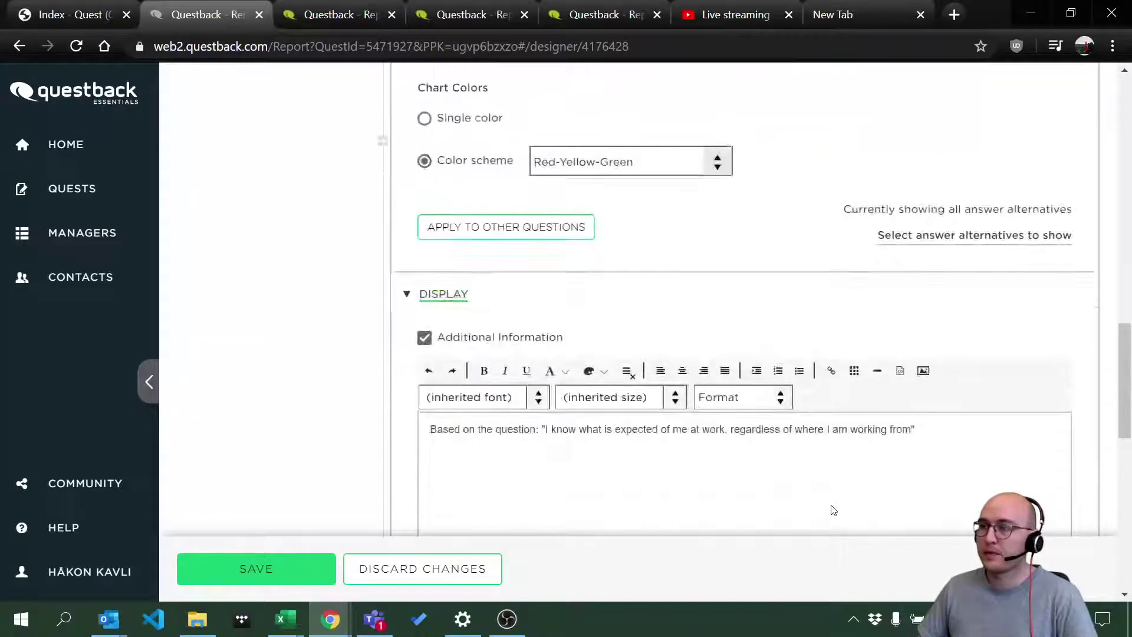
{"action": "scroll", "coordinate": [831, 505], "scroll_direction": "down", "scroll_amount": 10}
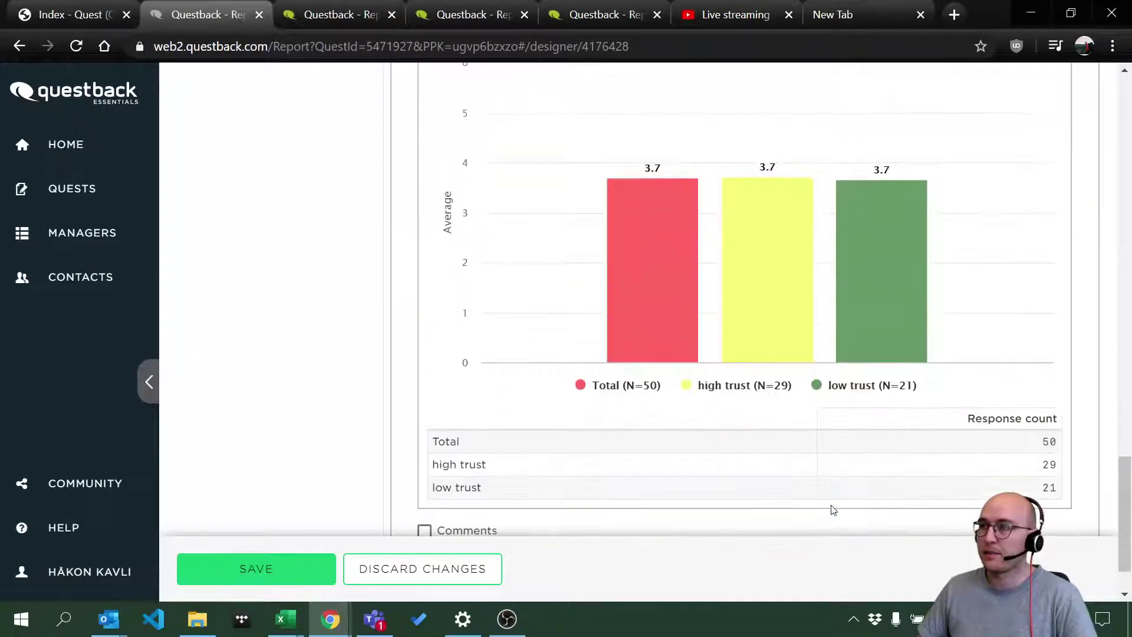
Set the chart colors of the expectations distribution question to the single color #2088bc.
{"action": "scroll", "coordinate": [799, 492], "scroll_direction": "down", "scroll_amount": 1}
{"action": "scroll", "coordinate": [808, 490], "scroll_direction": "up", "scroll_amount": 5}
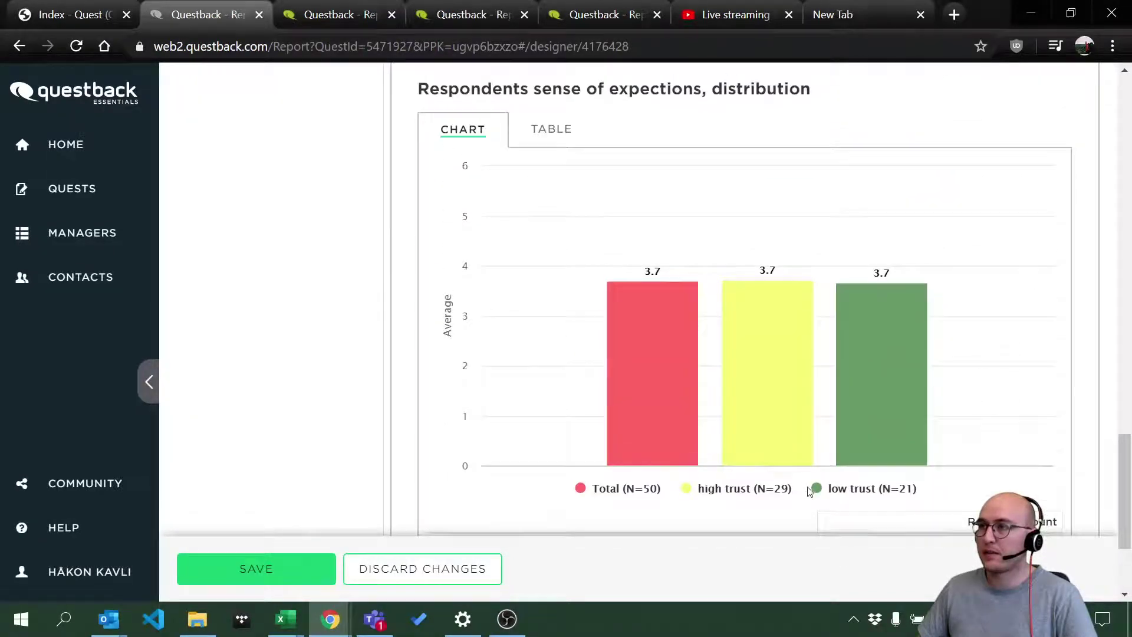
{"action": "scroll", "coordinate": [786, 489], "scroll_direction": "up", "scroll_amount": 5}
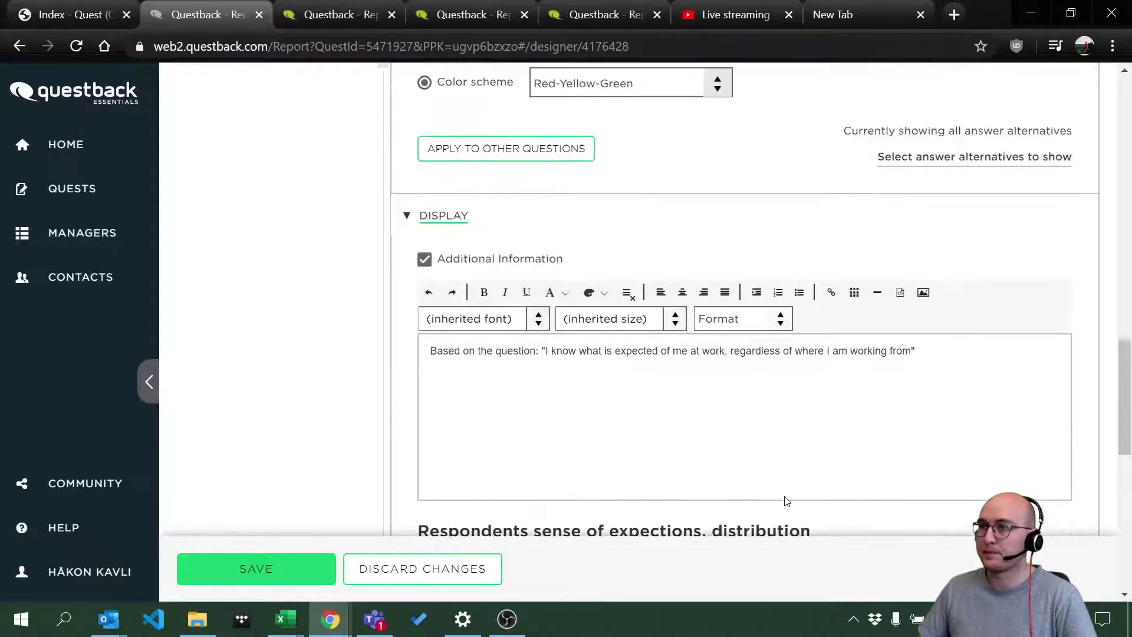
{"action": "scroll", "coordinate": [786, 501], "scroll_direction": "up", "scroll_amount": 5}
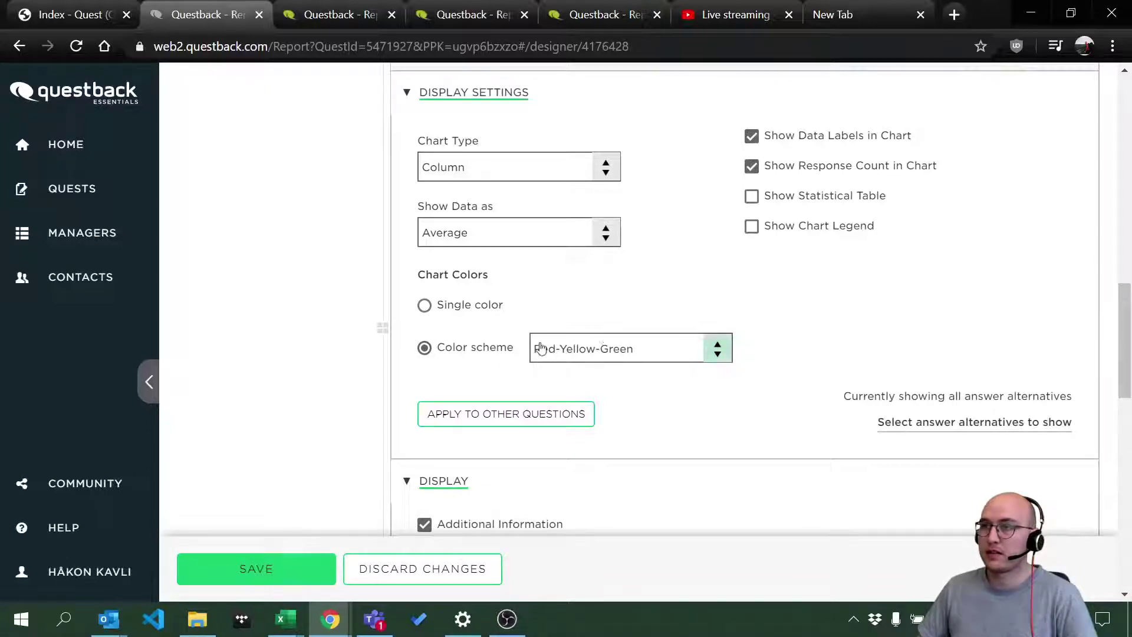
{"action": "left_click", "coordinate": [467, 304]}
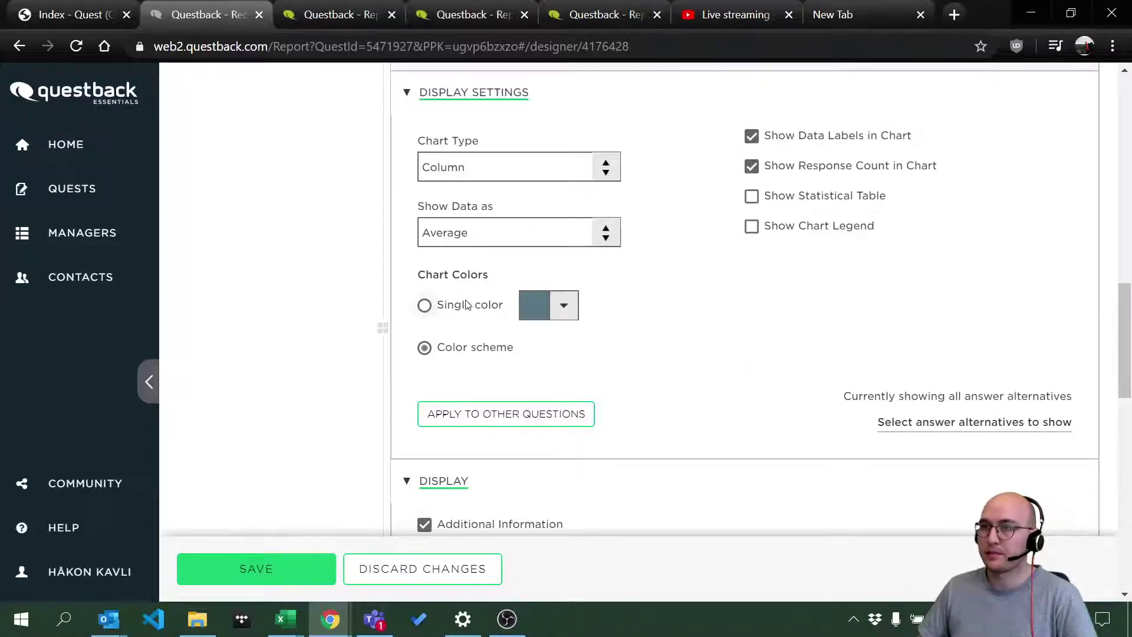
{"action": "left_click", "coordinate": [563, 305]}
{"action": "left_click", "coordinate": [700, 392]}
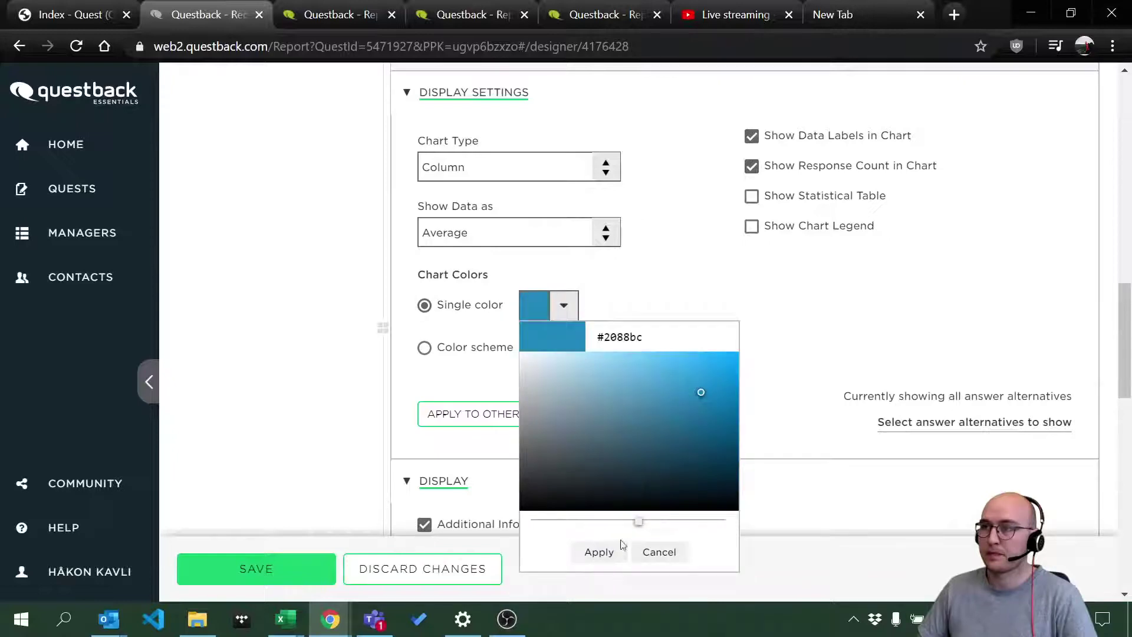
{"action": "left_click", "coordinate": [609, 556]}
Apply the single-color display settings to all other questions in the report.
{"action": "left_click", "coordinate": [510, 413]}
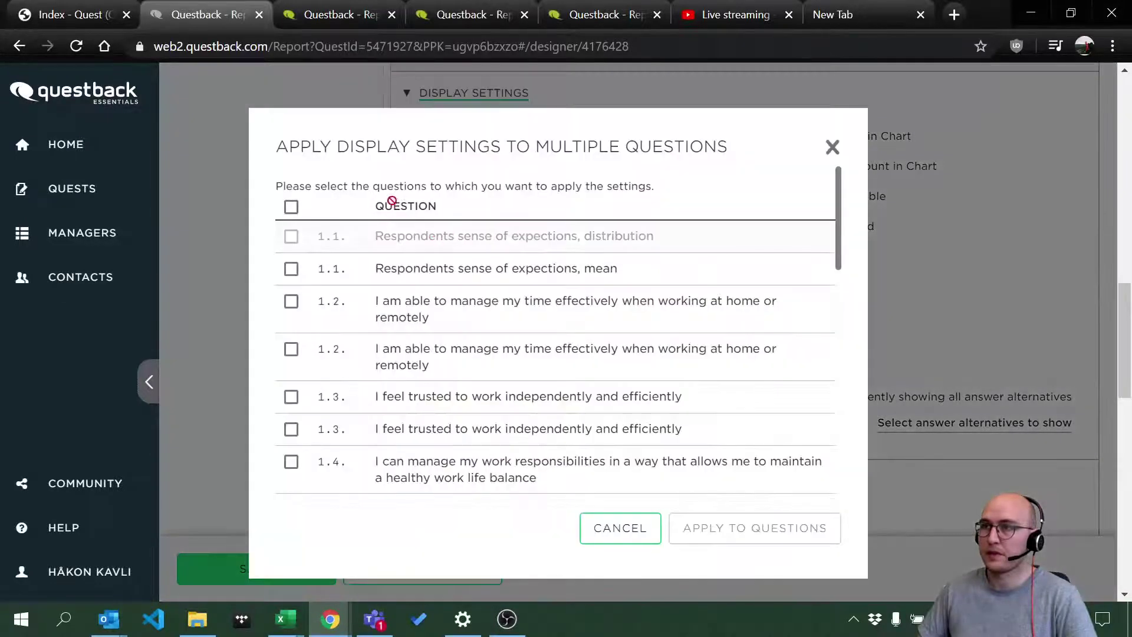
{"action": "left_click", "coordinate": [291, 207]}
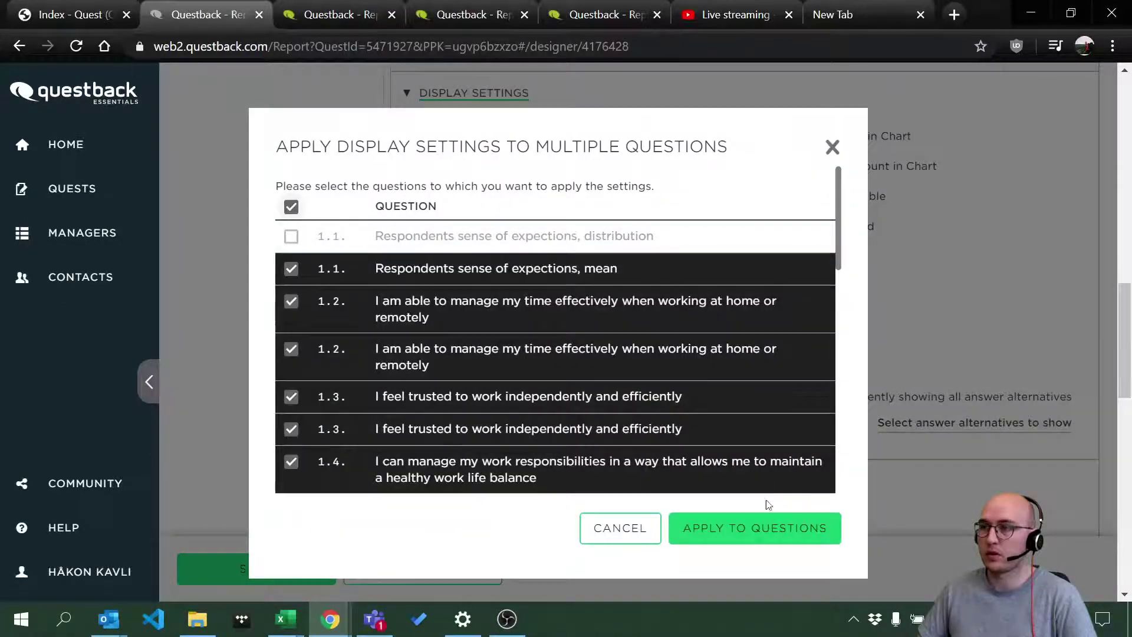
{"action": "left_click", "coordinate": [769, 533]}
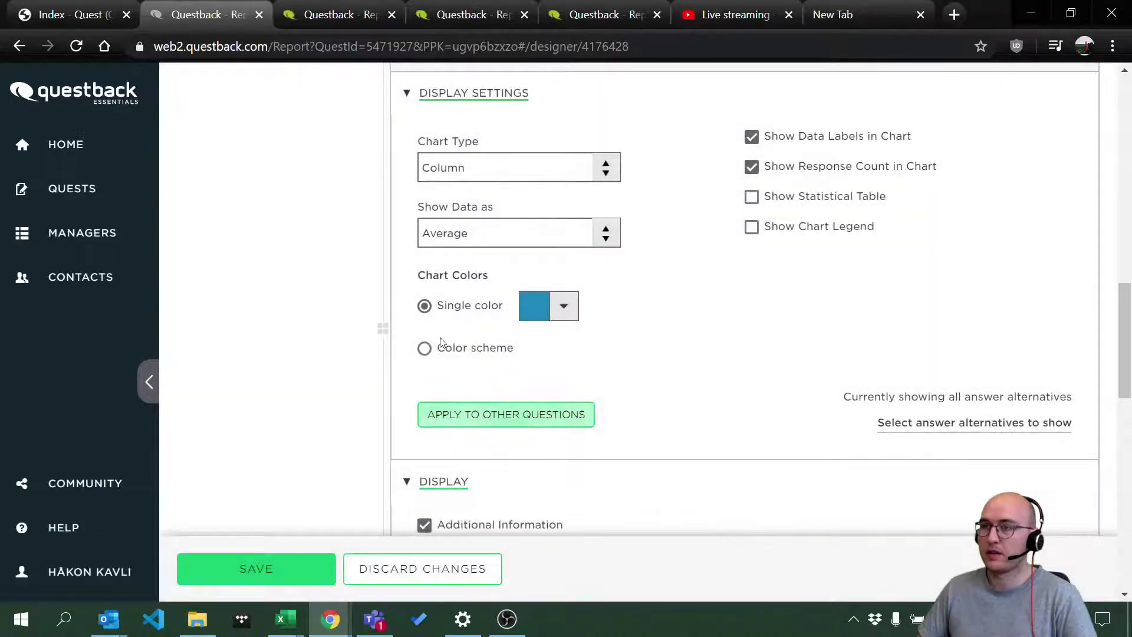
Switch the question's chart colors to the Spring color scheme.
{"action": "left_click", "coordinate": [425, 348]}
{"action": "left_click", "coordinate": [619, 349]}
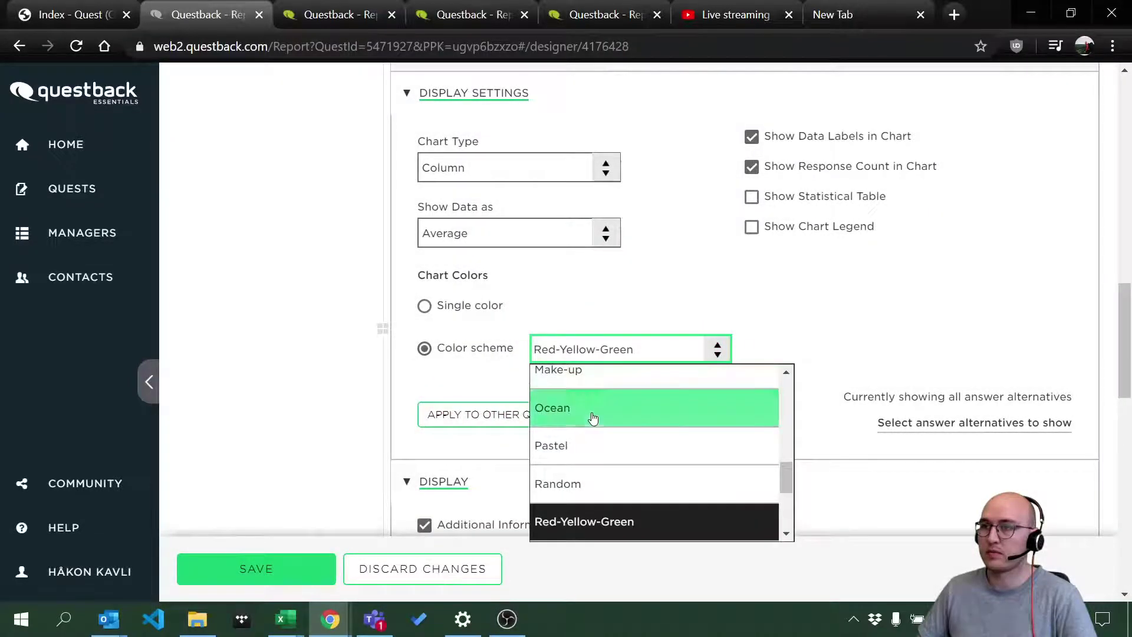
{"action": "scroll", "coordinate": [604, 465], "scroll_direction": "down", "scroll_amount": 3}
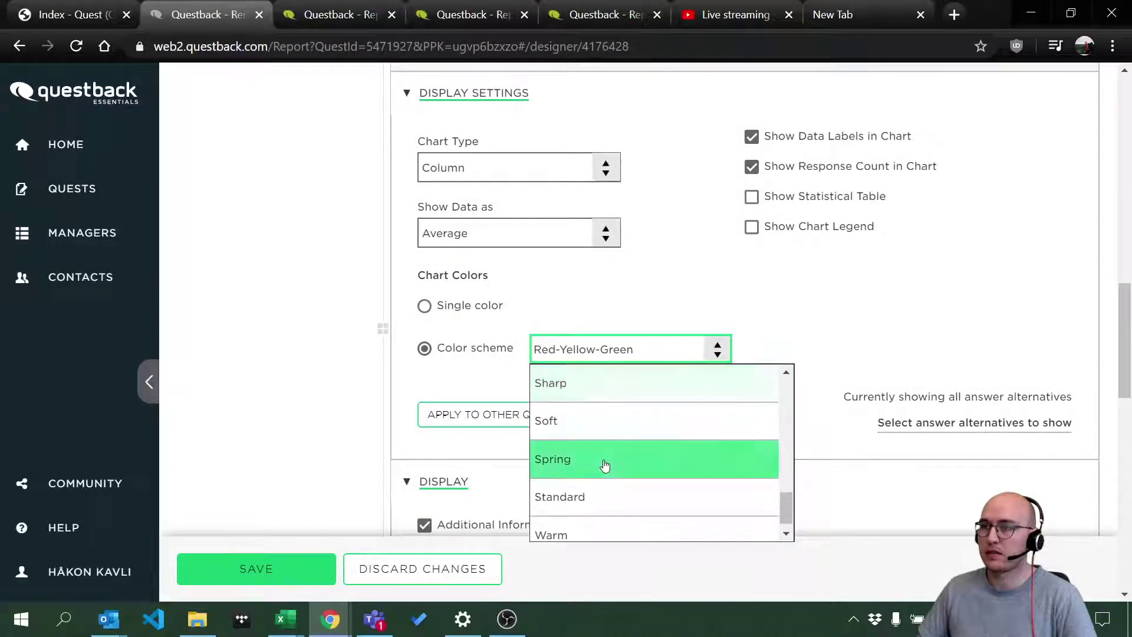
{"action": "scroll", "coordinate": [588, 472], "scroll_direction": "up", "scroll_amount": 2}
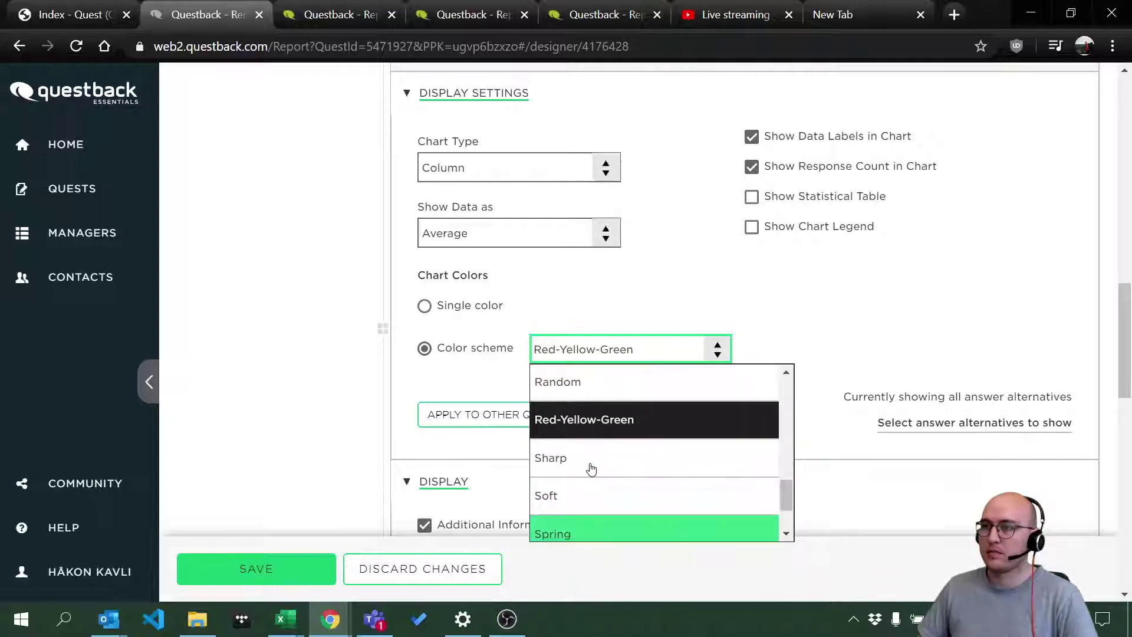
{"action": "scroll", "coordinate": [589, 498], "scroll_direction": "down", "scroll_amount": 2}
{"action": "left_click", "coordinate": [588, 450]}
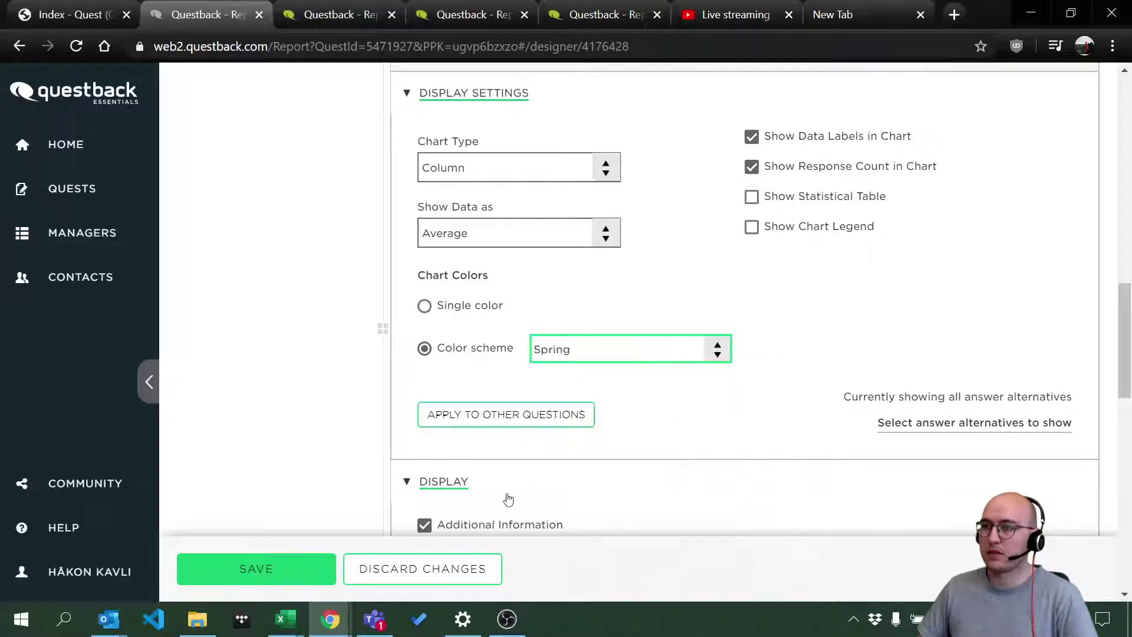
Apply the display settings with the Spring scheme to all other questions and check the recolored chart.
{"action": "left_click", "coordinate": [468, 414]}
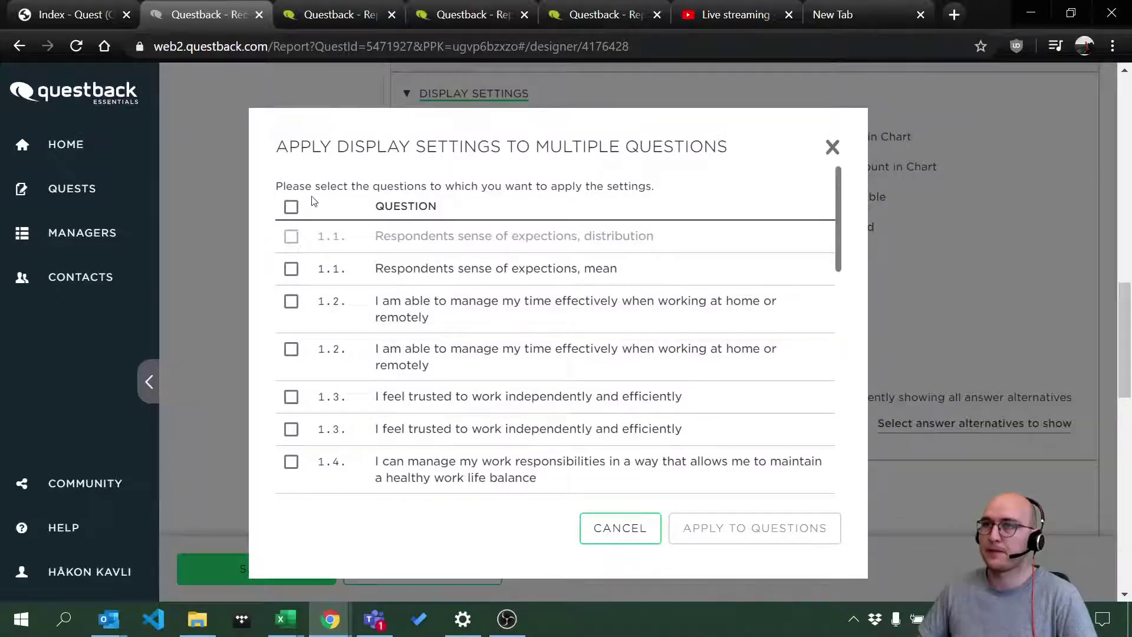
{"action": "left_click", "coordinate": [291, 207]}
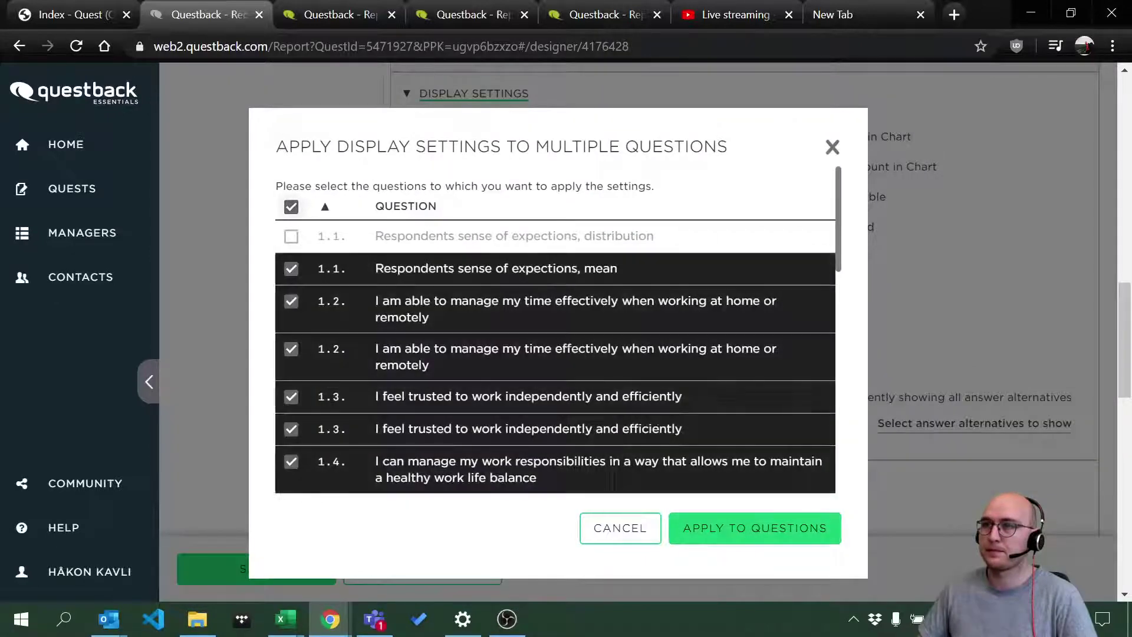
{"action": "left_click", "coordinate": [793, 537]}
{"action": "scroll", "coordinate": [756, 404], "scroll_direction": "down", "scroll_amount": 10}
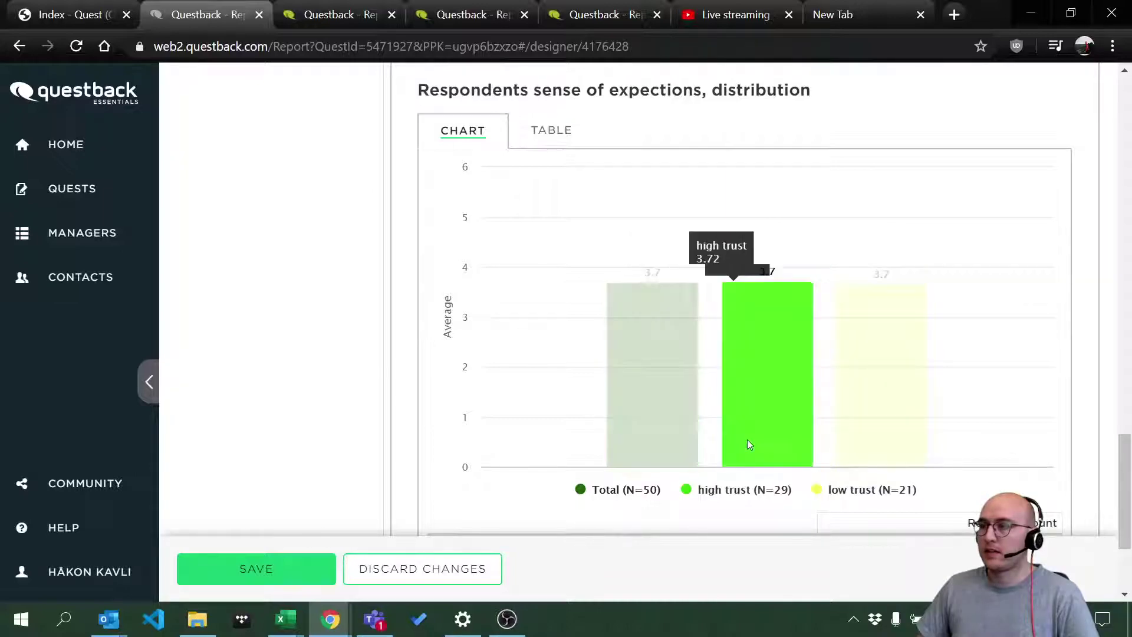
{"action": "scroll", "coordinate": [722, 438], "scroll_direction": "up", "scroll_amount": 4}
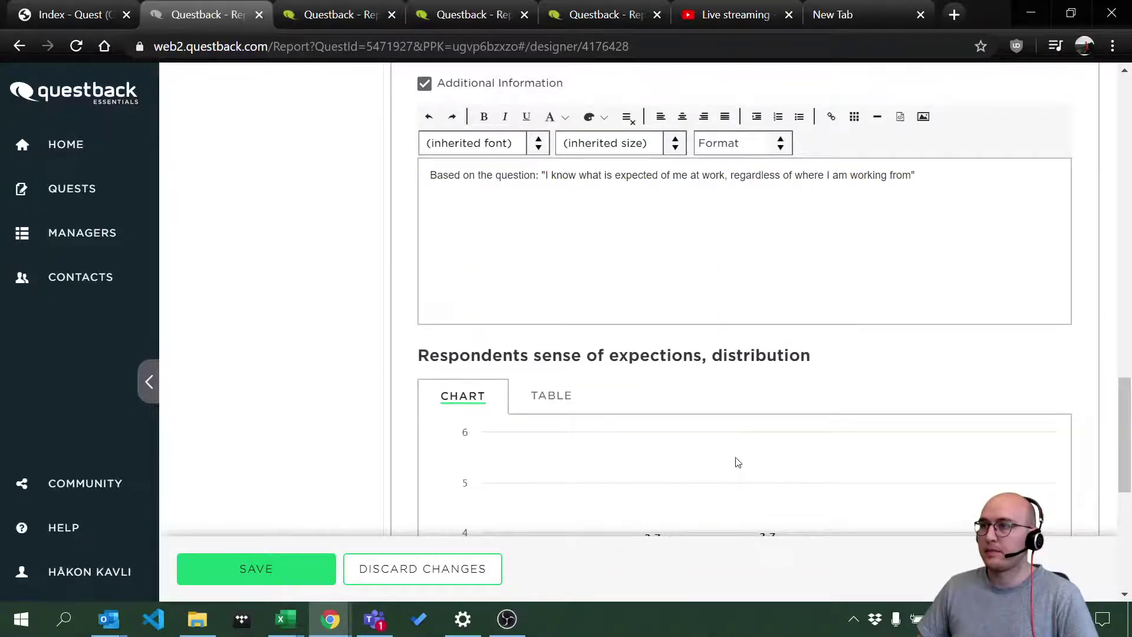
{"action": "scroll", "coordinate": [738, 462], "scroll_direction": "down", "scroll_amount": 2}
Apply the question's active filters and series comparison to all other questions in the report.
{"action": "scroll", "coordinate": [726, 457], "scroll_direction": "up", "scroll_amount": 14}
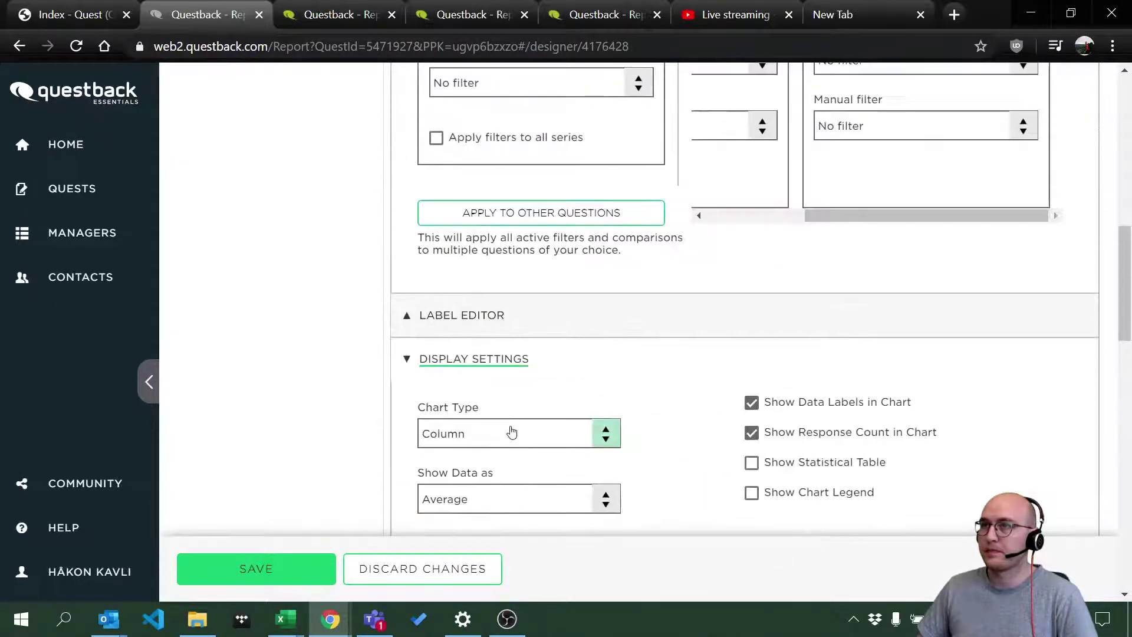
{"action": "scroll", "coordinate": [511, 432], "scroll_direction": "up", "scroll_amount": 4}
{"action": "left_click", "coordinate": [488, 476]}
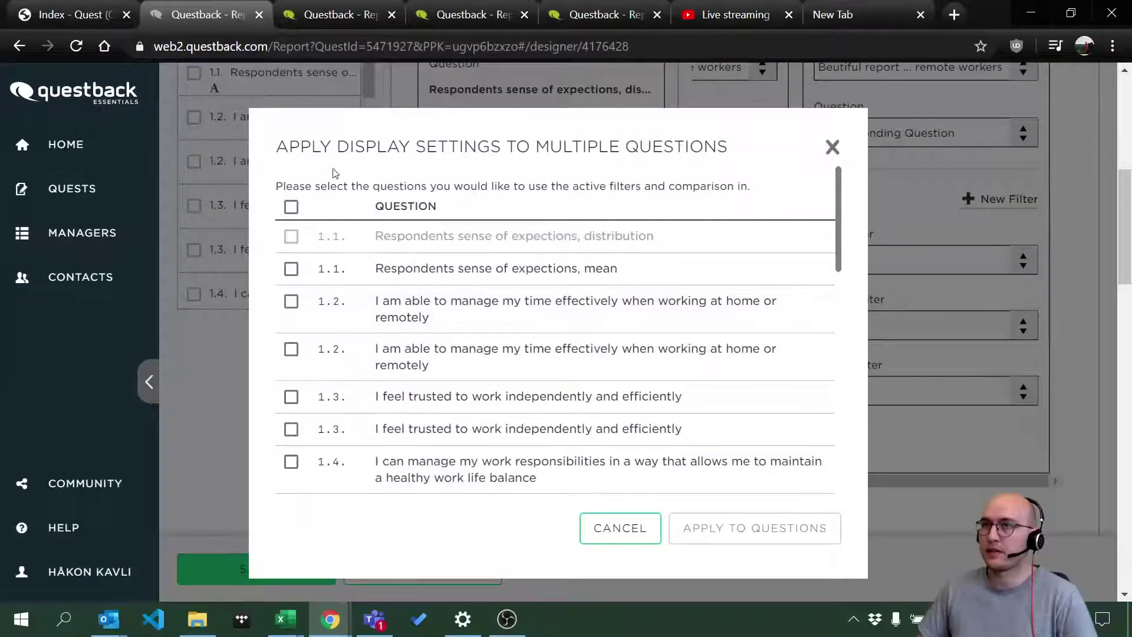
{"action": "left_click", "coordinate": [291, 207]}
{"action": "left_click", "coordinate": [770, 528]}
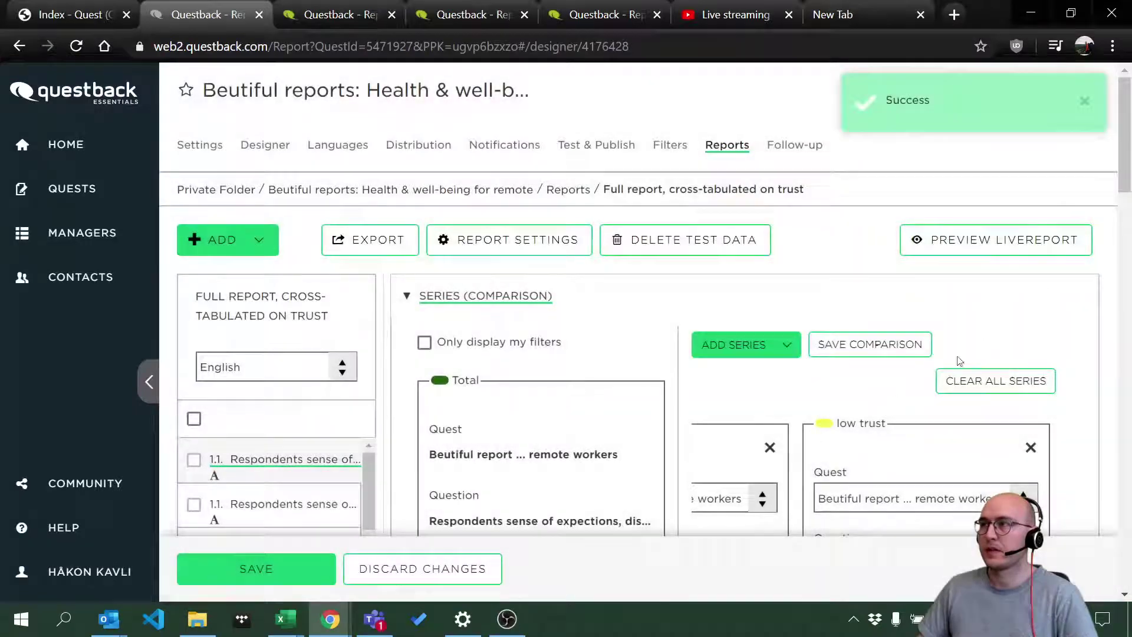
Preview the LiveReport in Norwegian (Bokmål).
{"action": "left_click", "coordinate": [921, 243]}
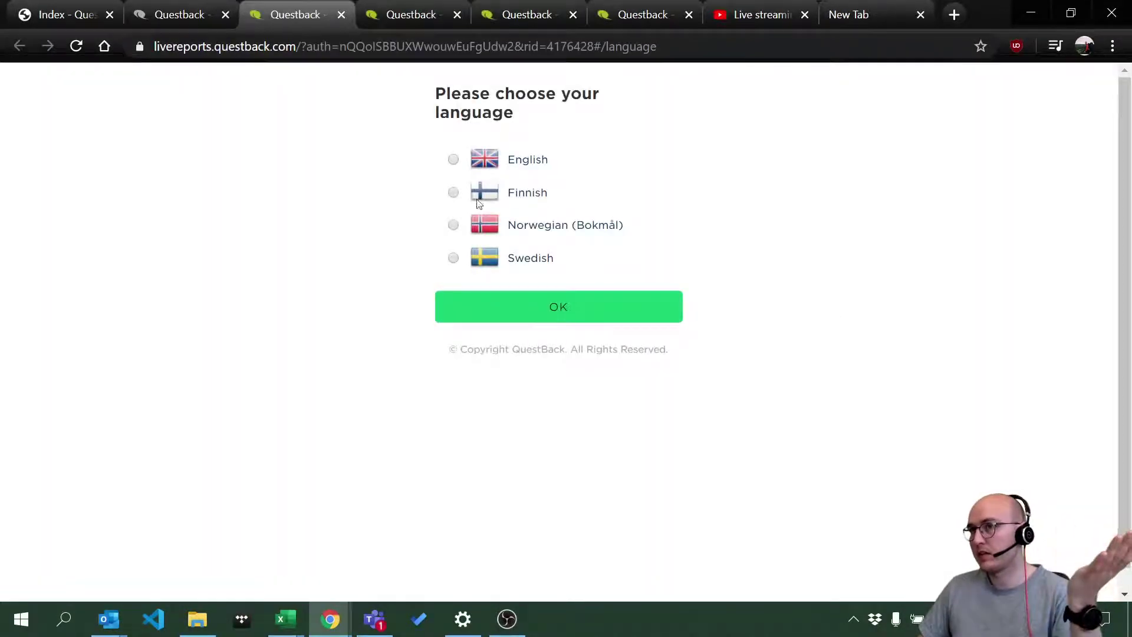
{"action": "left_click", "coordinate": [477, 217]}
{"action": "left_click", "coordinate": [545, 306]}
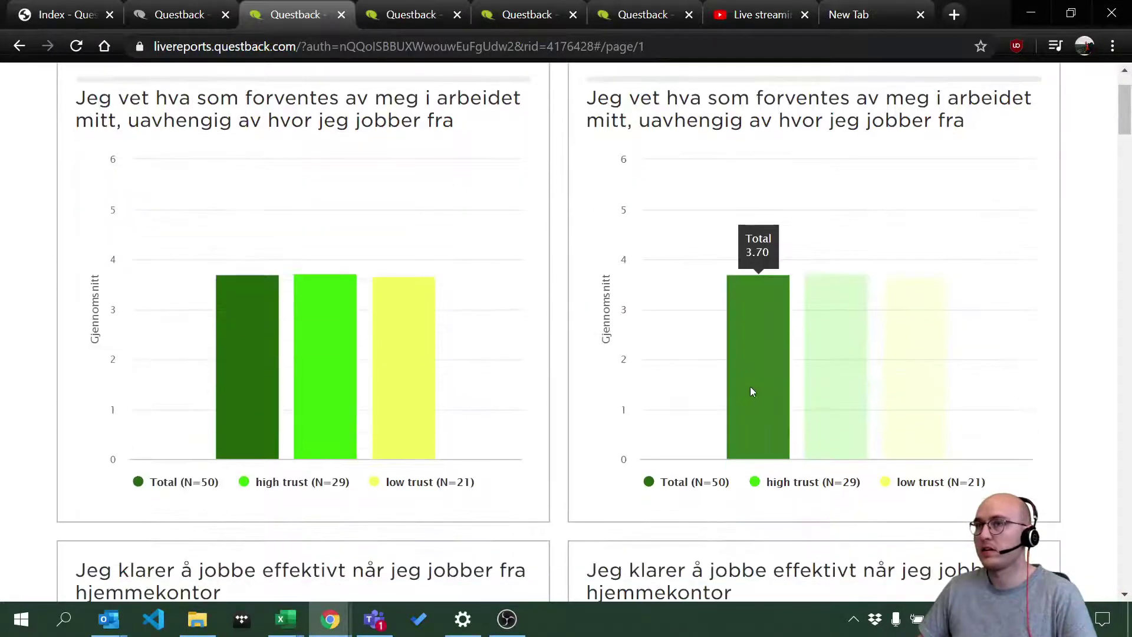
Reopen the LiveReport preview in English and examine how the averages compare between the high trust and low trust groups.
{"action": "right_click", "coordinate": [453, 119]}
{"action": "left_click", "coordinate": [498, 137]}
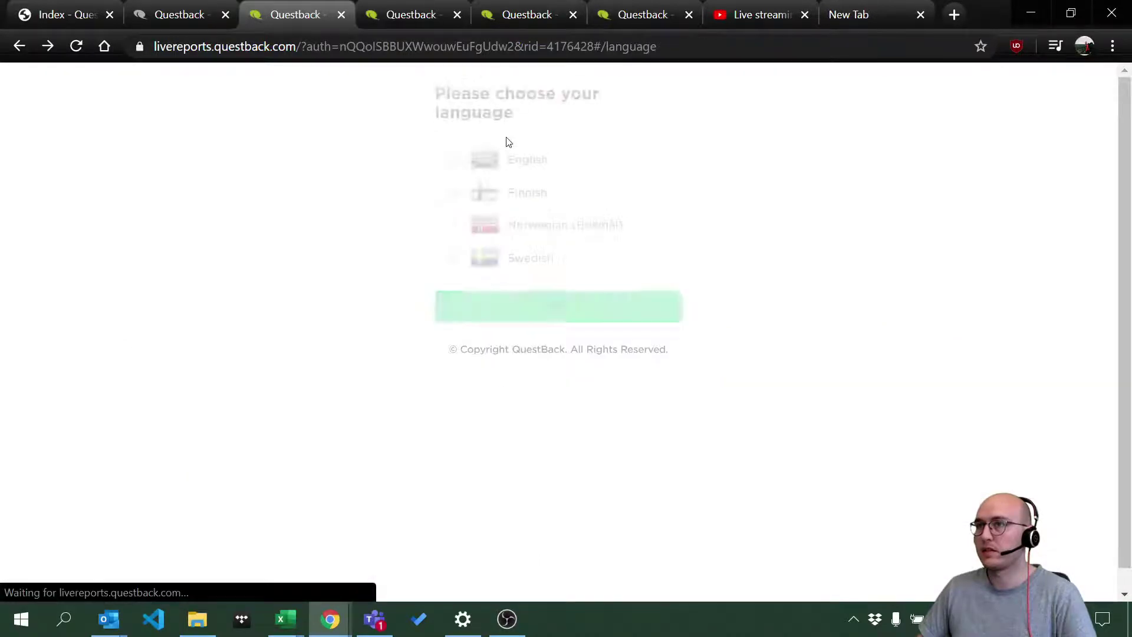
{"action": "left_click", "coordinate": [552, 308]}
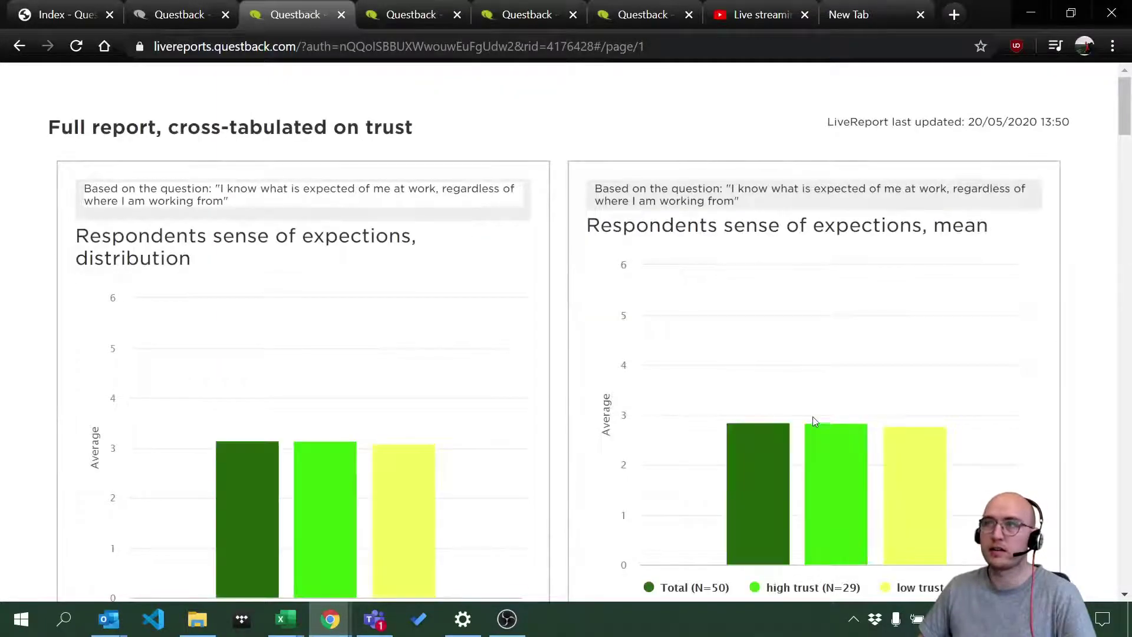
{"action": "scroll", "coordinate": [750, 429], "scroll_direction": "down", "scroll_amount": 2}
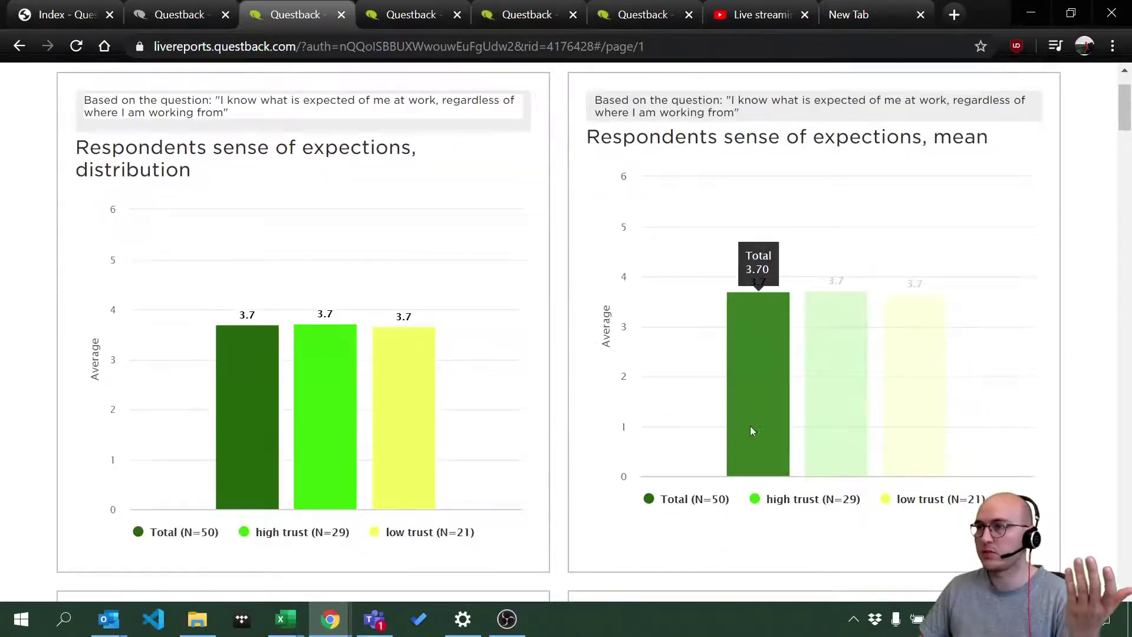
{"action": "scroll", "coordinate": [751, 430], "scroll_direction": "down", "scroll_amount": 6}
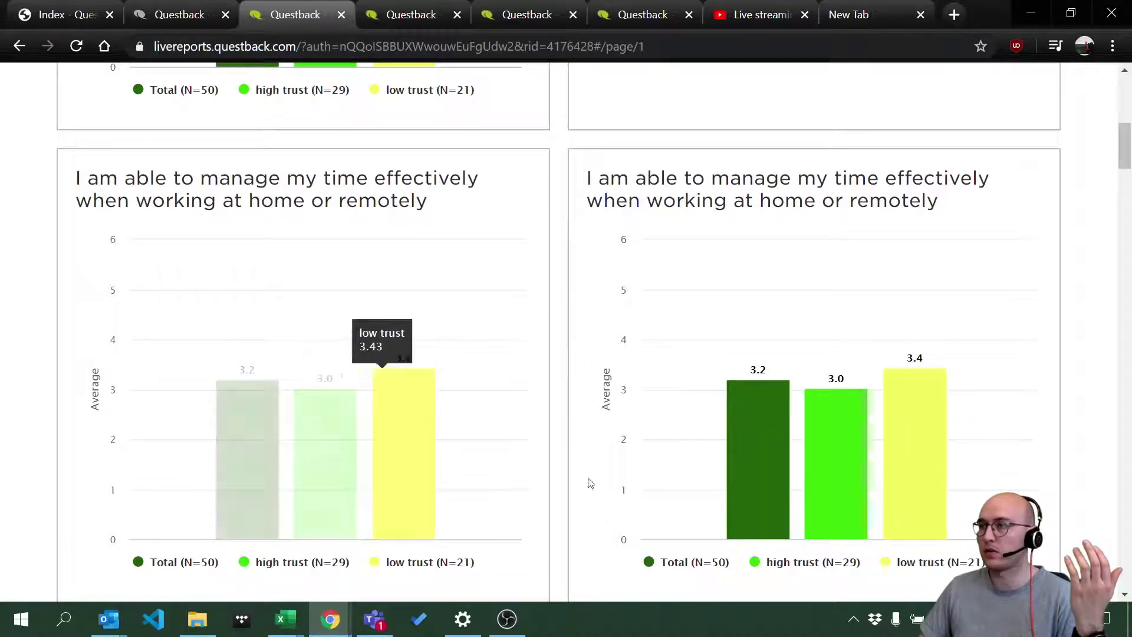
{"action": "scroll", "coordinate": [758, 464], "scroll_direction": "down", "scroll_amount": 1}
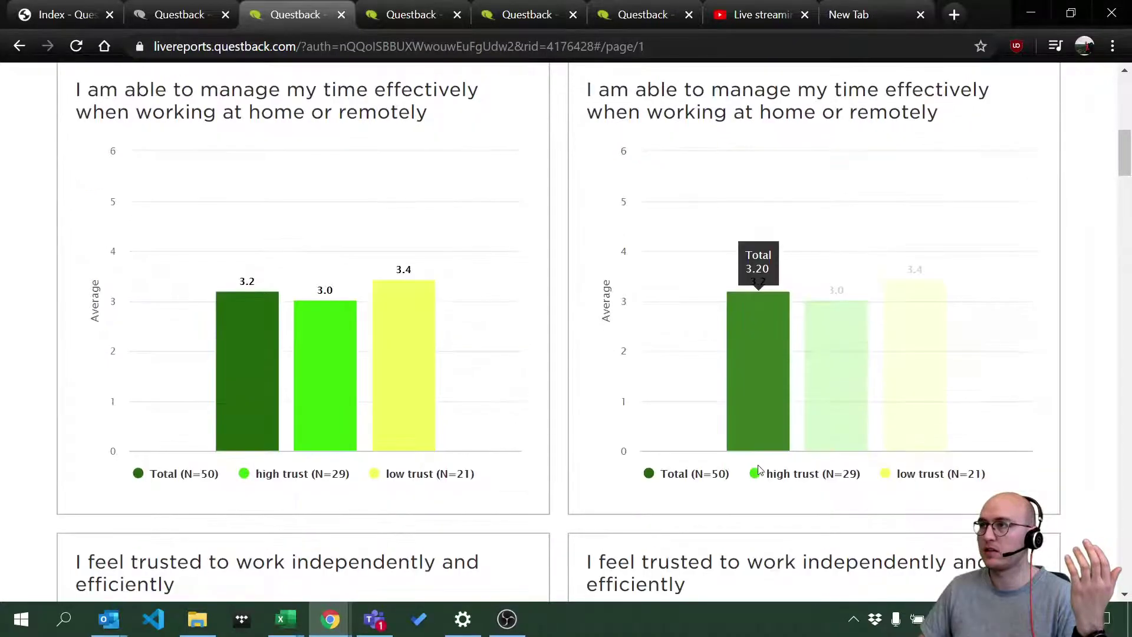
{"action": "scroll", "coordinate": [938, 428], "scroll_direction": "up", "scroll_amount": 1}
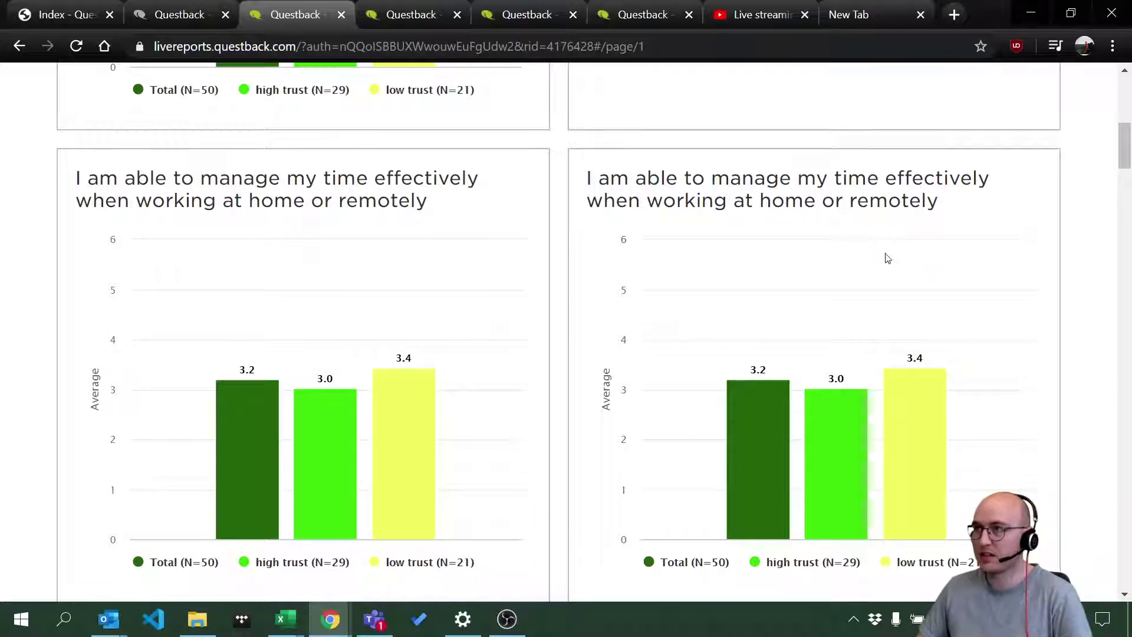
{"action": "mouse_move", "coordinate": [836, 425]}
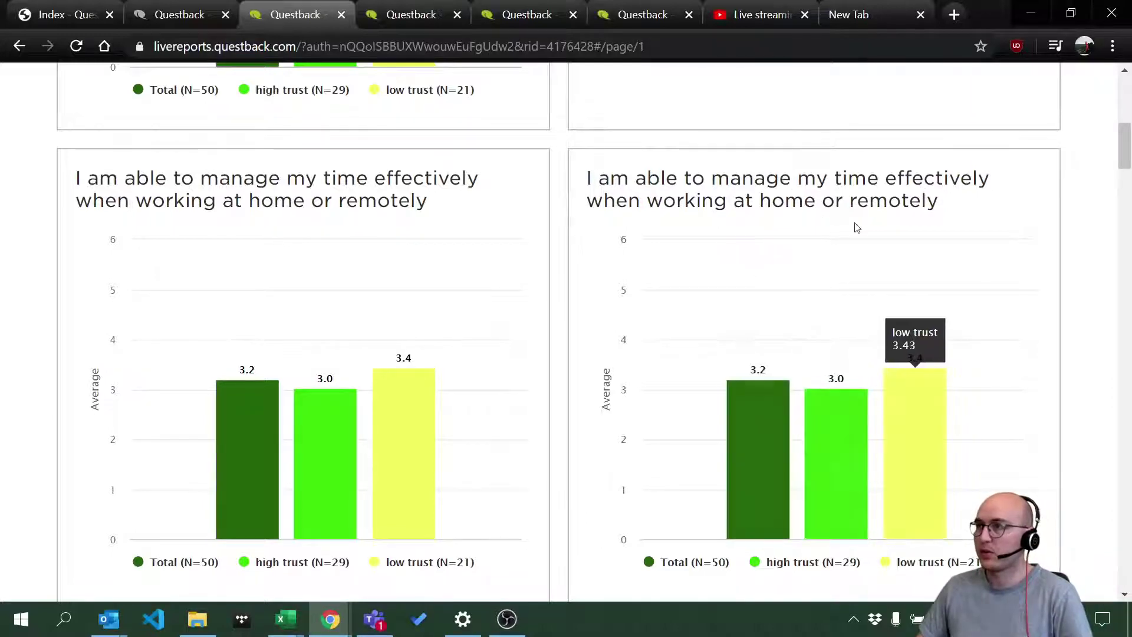
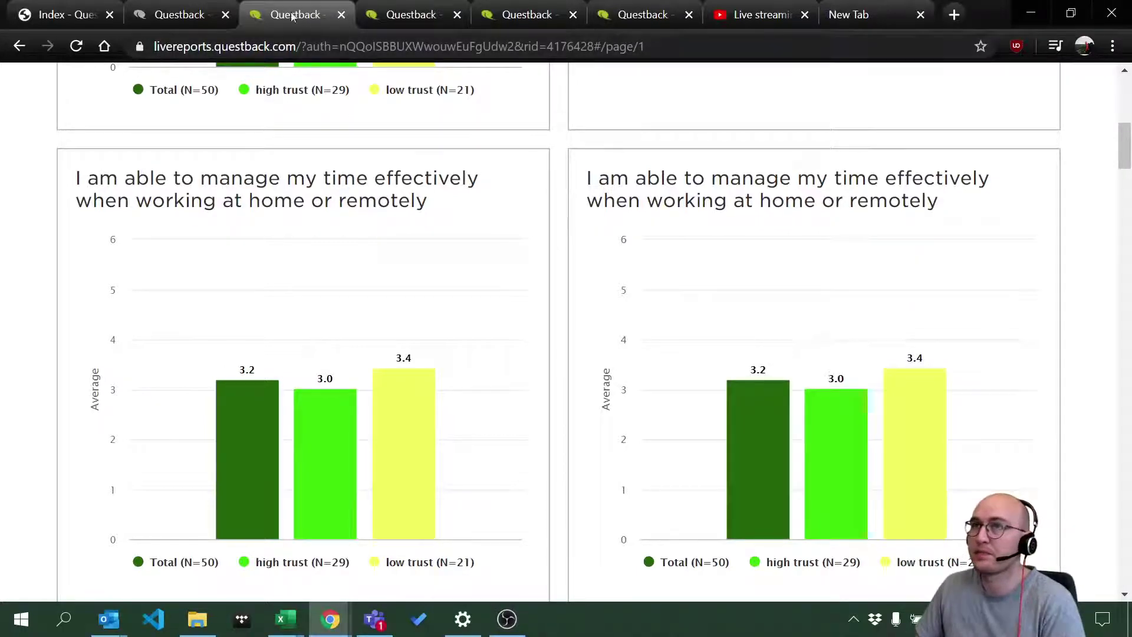
Return to the quest's list of reports and open the report settings of Main report 2020.
{"action": "left_click", "coordinate": [201, 20]}
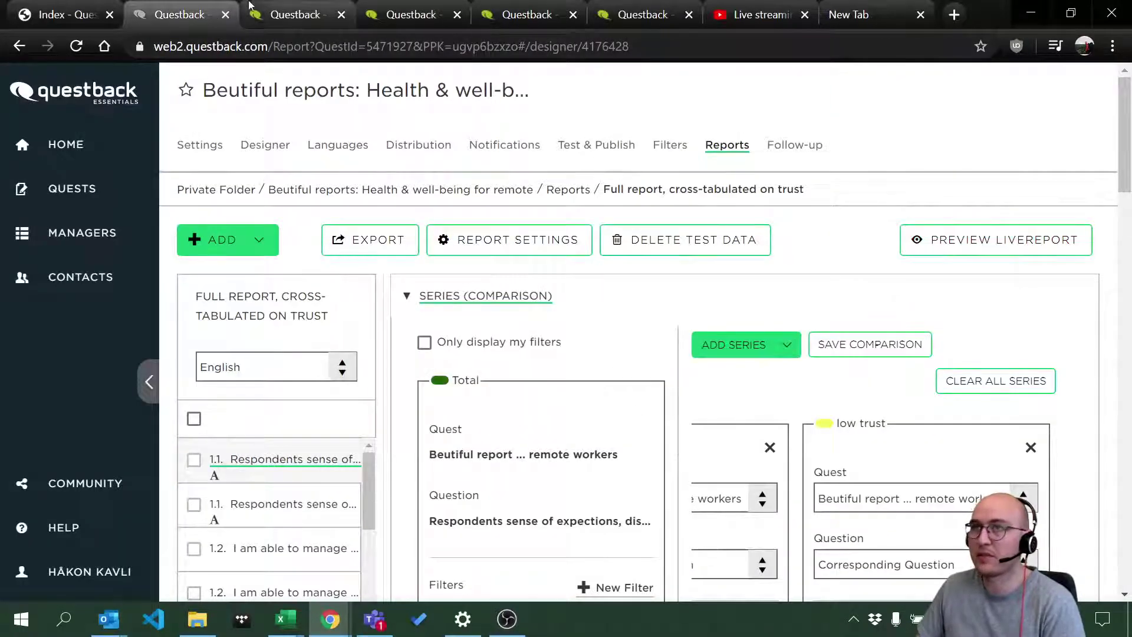
{"action": "left_click", "coordinate": [722, 145]}
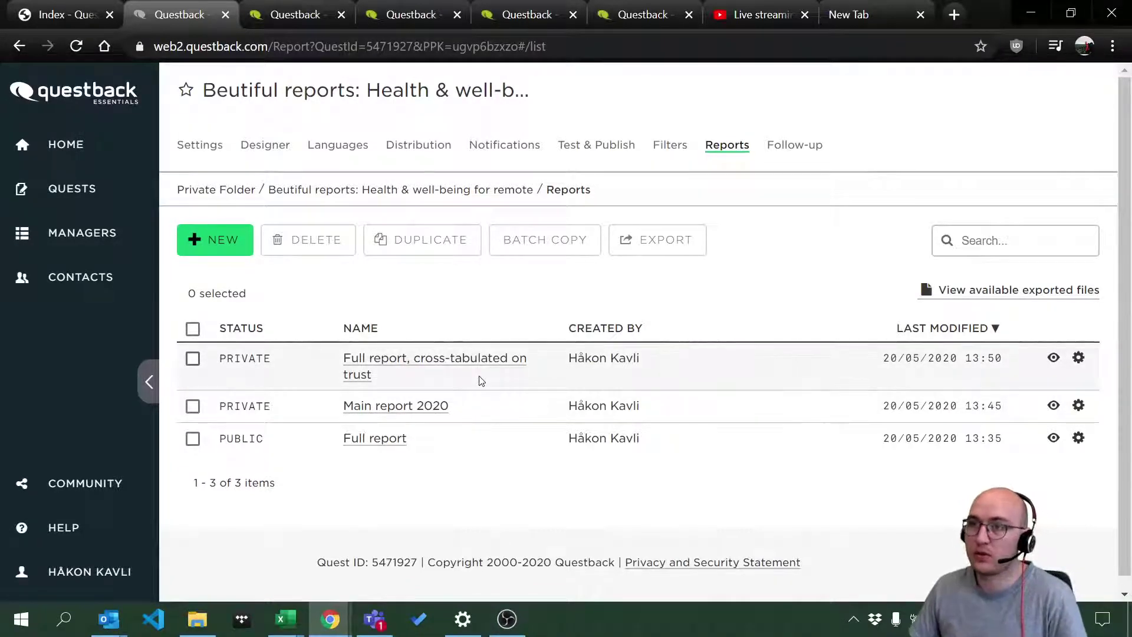
{"action": "left_click", "coordinate": [1079, 406]}
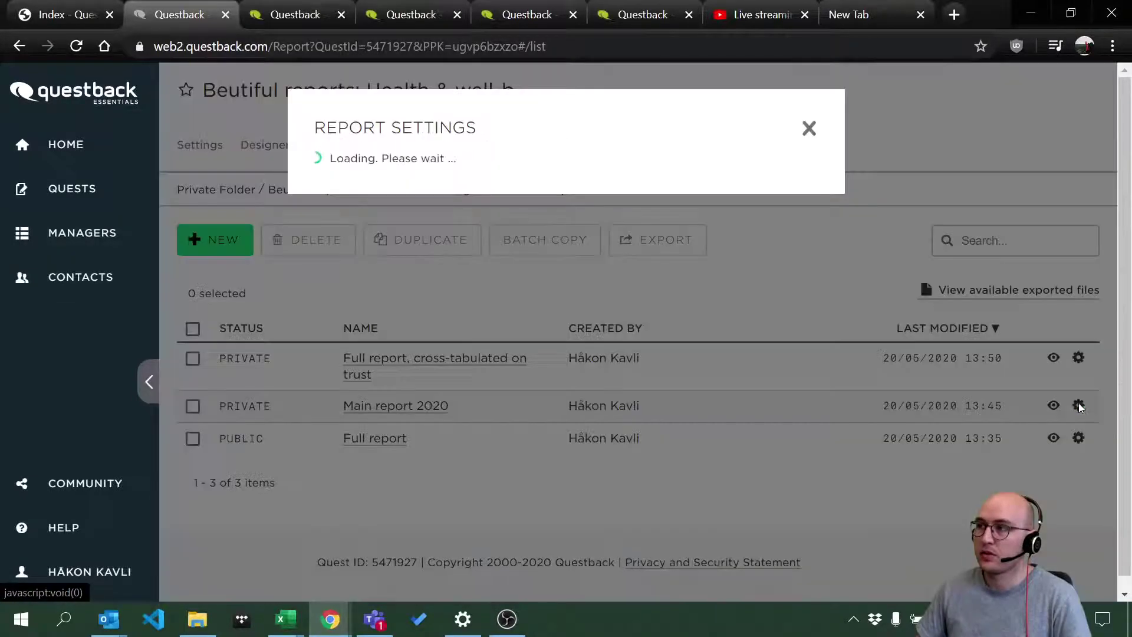
{"action": "scroll", "coordinate": [545, 392], "scroll_direction": "down", "scroll_amount": 5}
{"action": "scroll", "coordinate": [542, 392], "scroll_direction": "down", "scroll_amount": 1}
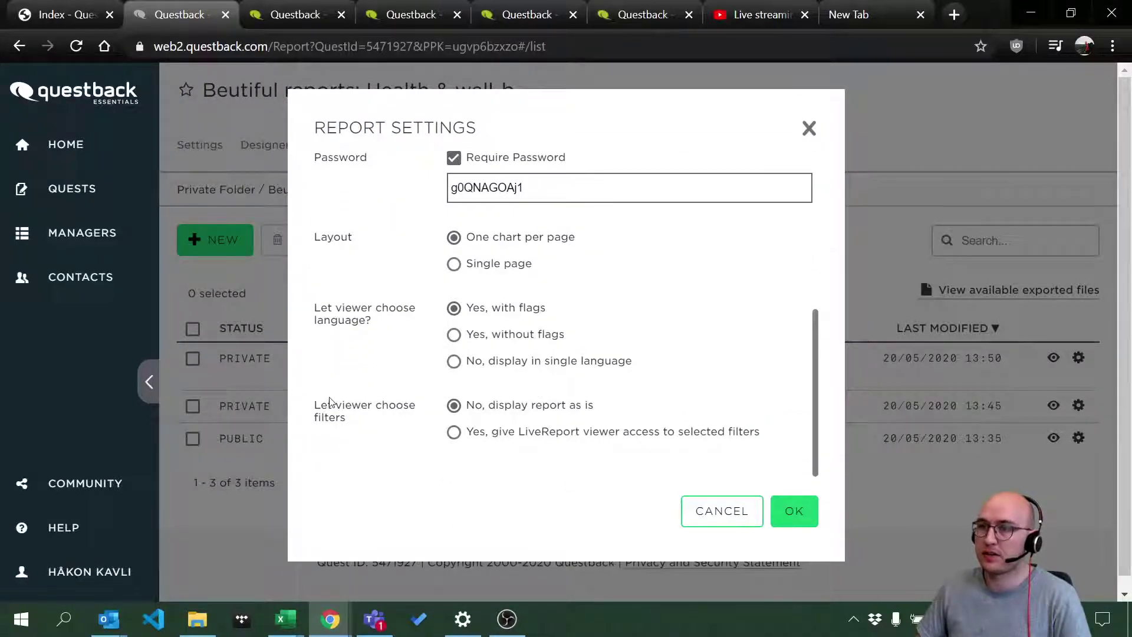
Give LiveReport viewers of Main report 2020 access to selected filters and include the high trust and low trust value filters.
{"action": "mouse_move", "coordinate": [346, 418]}
{"action": "left_mouse_down"}
{"action": "mouse_move", "coordinate": [368, 407]}
{"action": "mouse_move", "coordinate": [339, 407]}
{"action": "left_mouse_up"}
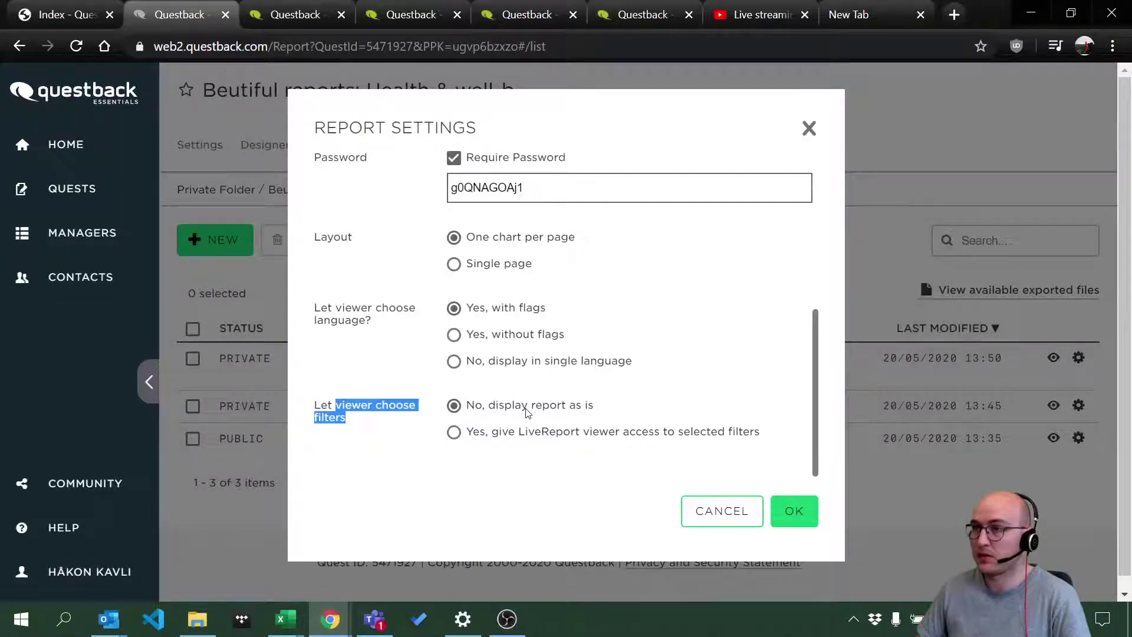
{"action": "left_click", "coordinate": [471, 435]}
{"action": "scroll", "coordinate": [603, 449], "scroll_direction": "down", "scroll_amount": 2}
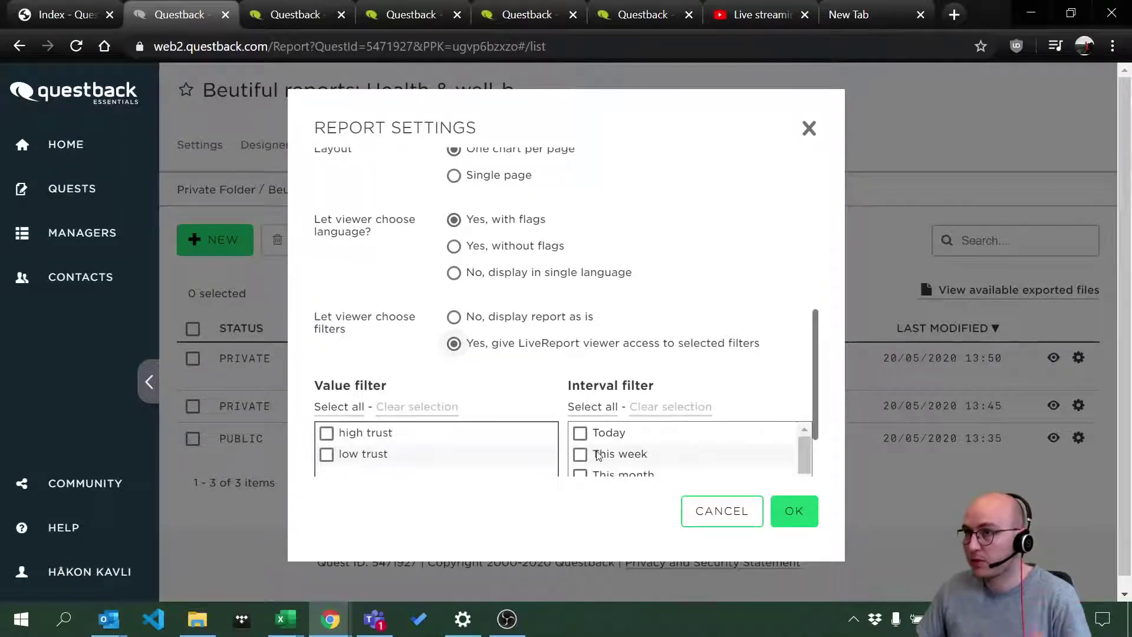
{"action": "scroll", "coordinate": [598, 456], "scroll_direction": "down", "scroll_amount": 3}
{"action": "scroll", "coordinate": [518, 435], "scroll_direction": "down", "scroll_amount": 1}
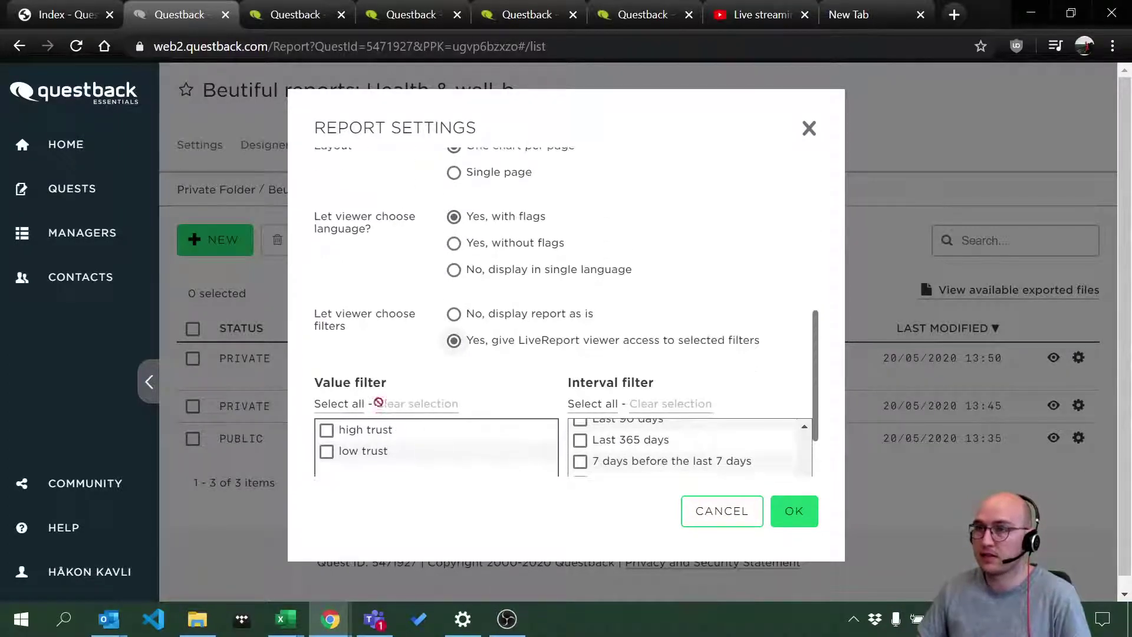
{"action": "left_click", "coordinate": [349, 451]}
{"action": "scroll", "coordinate": [354, 441], "scroll_direction": "down", "scroll_amount": 2}
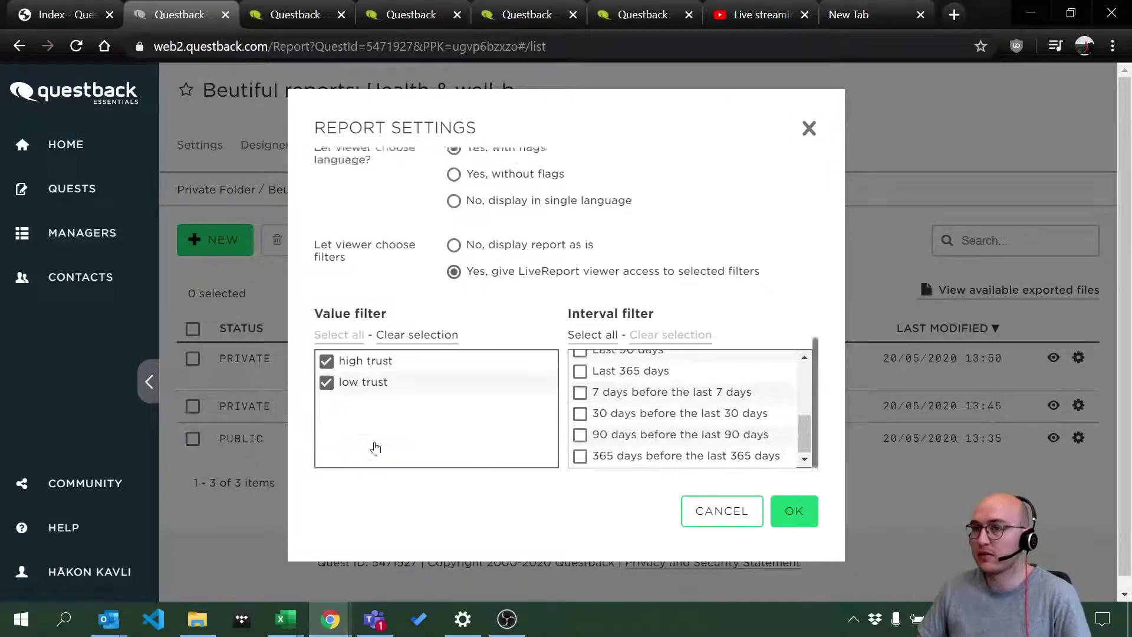
Make the Today interval filter available to viewers of Main report 2020 and save the report settings.
{"action": "scroll", "coordinate": [665, 417], "scroll_direction": "up", "scroll_amount": 2}
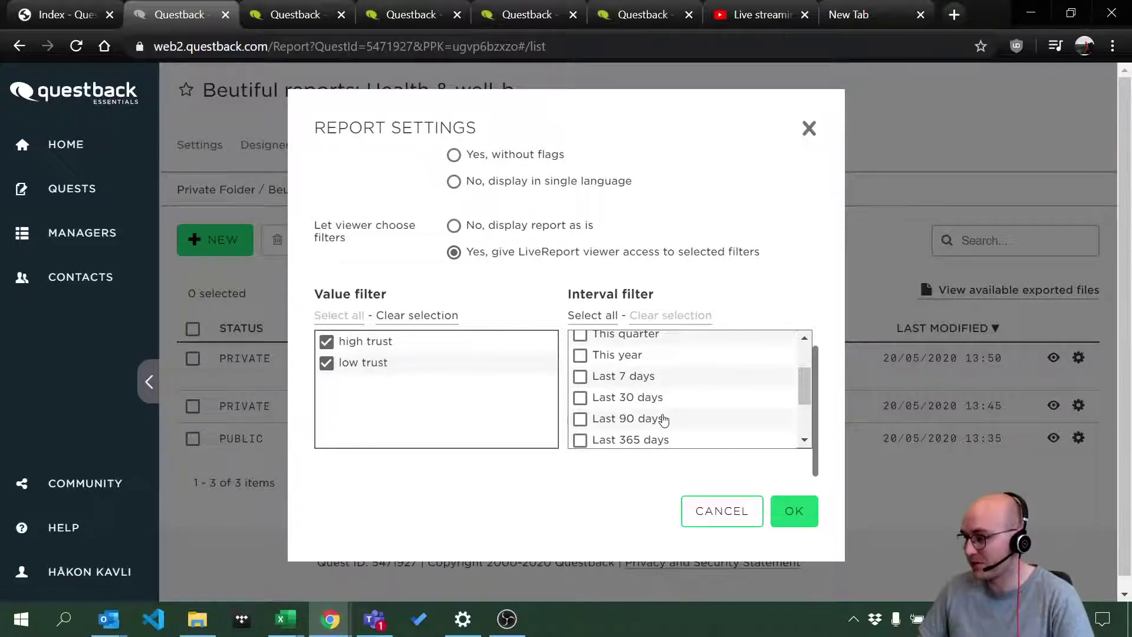
{"action": "scroll", "coordinate": [663, 418], "scroll_direction": "up", "scroll_amount": 3}
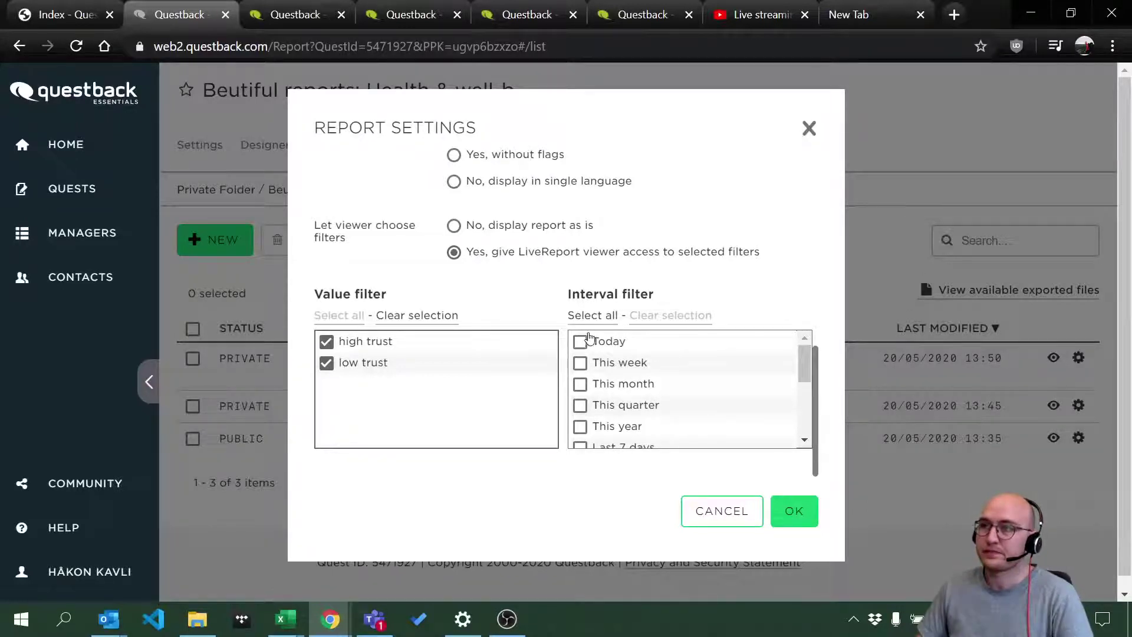
{"action": "left_click", "coordinate": [579, 341]}
{"action": "scroll", "coordinate": [581, 399], "scroll_direction": "down", "scroll_amount": 2}
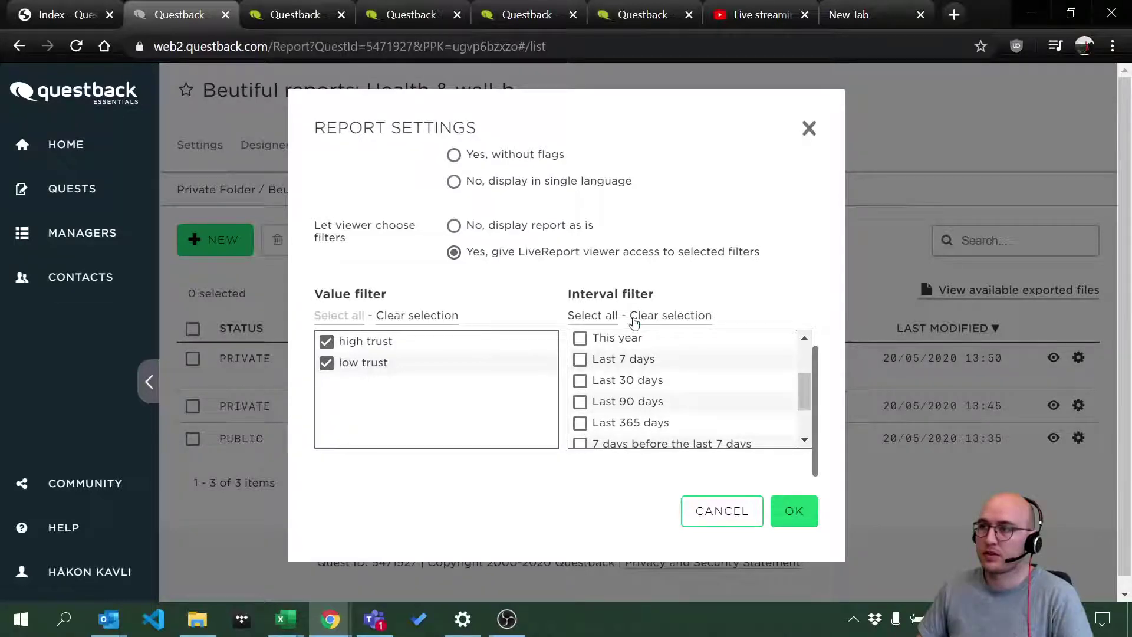
{"action": "scroll", "coordinate": [684, 394], "scroll_direction": "up", "scroll_amount": 2}
{"action": "scroll", "coordinate": [585, 384], "scroll_direction": "down", "scroll_amount": 4}
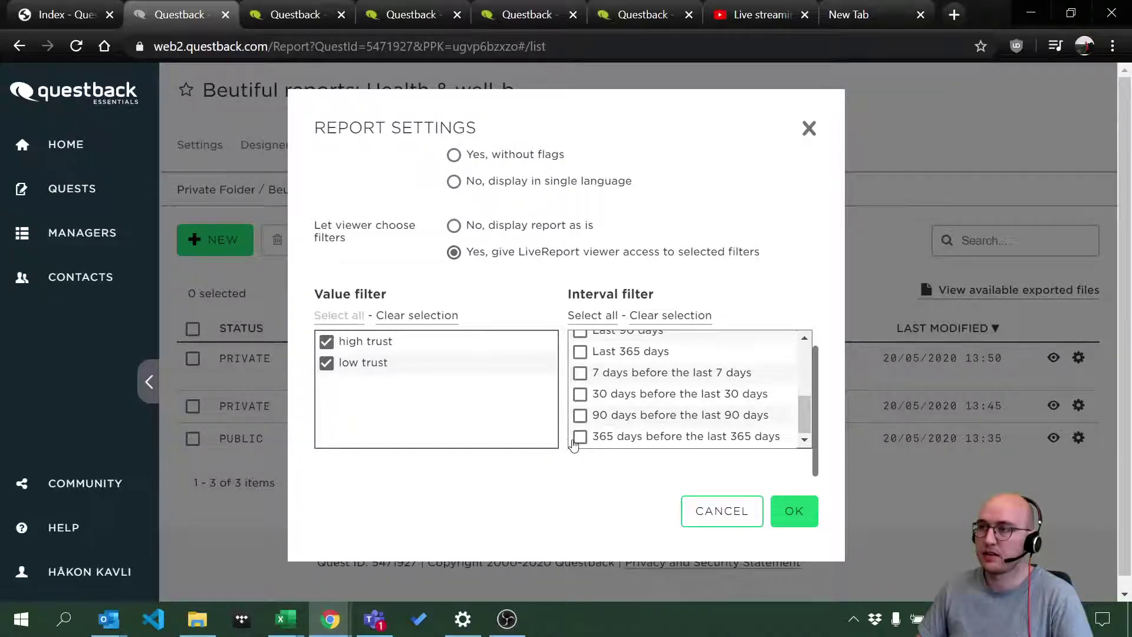
{"action": "left_click", "coordinate": [793, 510]}
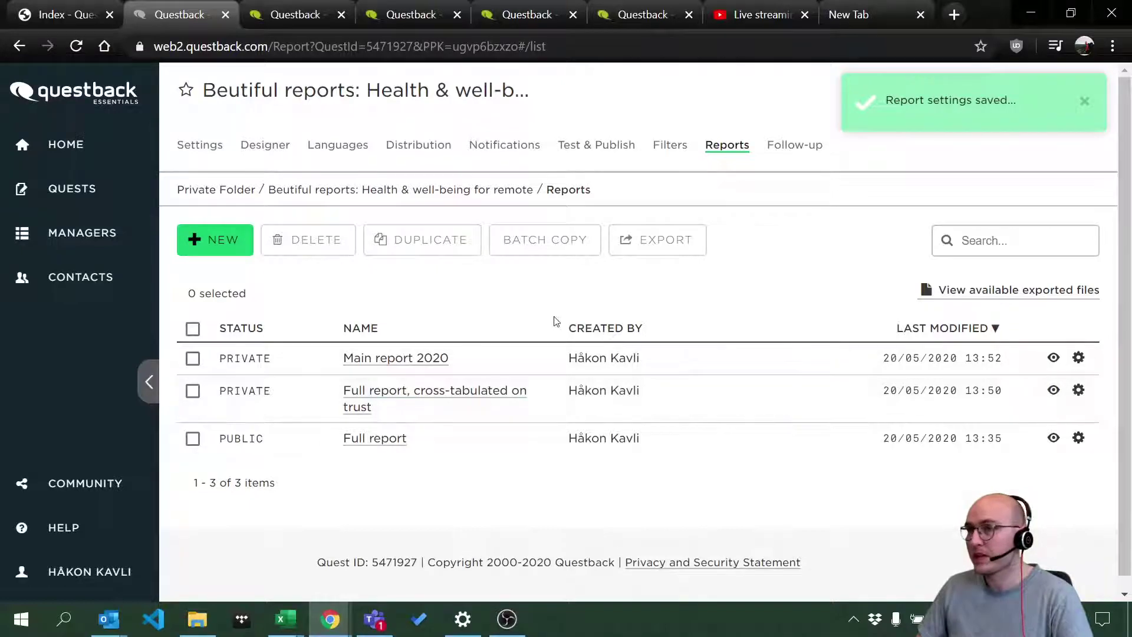
Preview the Main report 2020 LiveReport in English and examine the Mindset chart with its response counts.
{"action": "left_click", "coordinate": [1053, 357]}
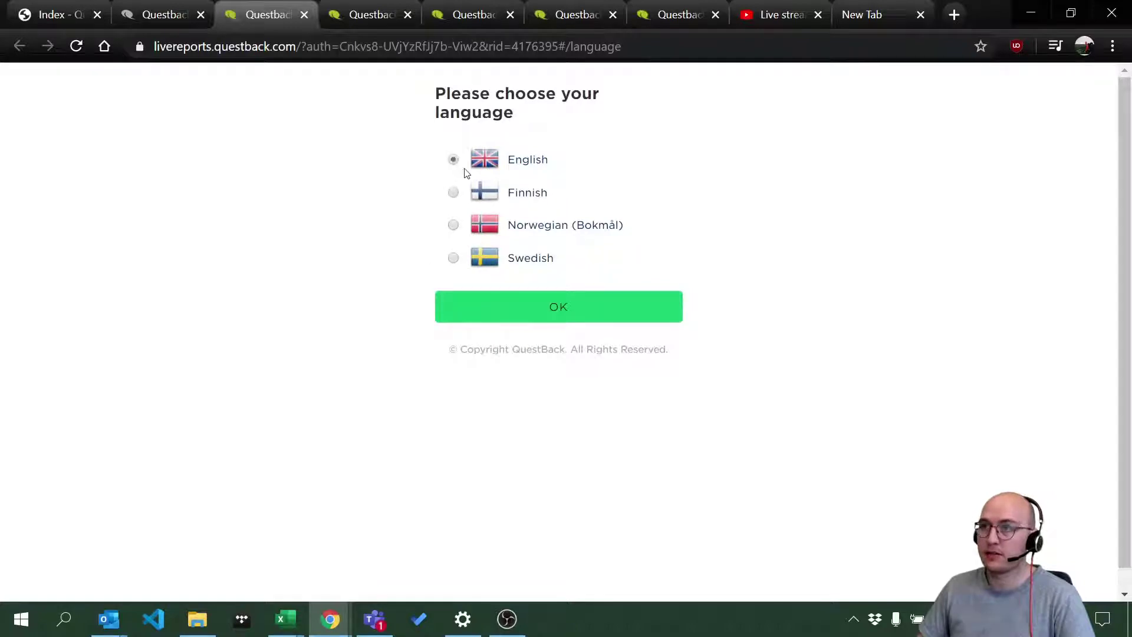
{"action": "left_click", "coordinate": [526, 311]}
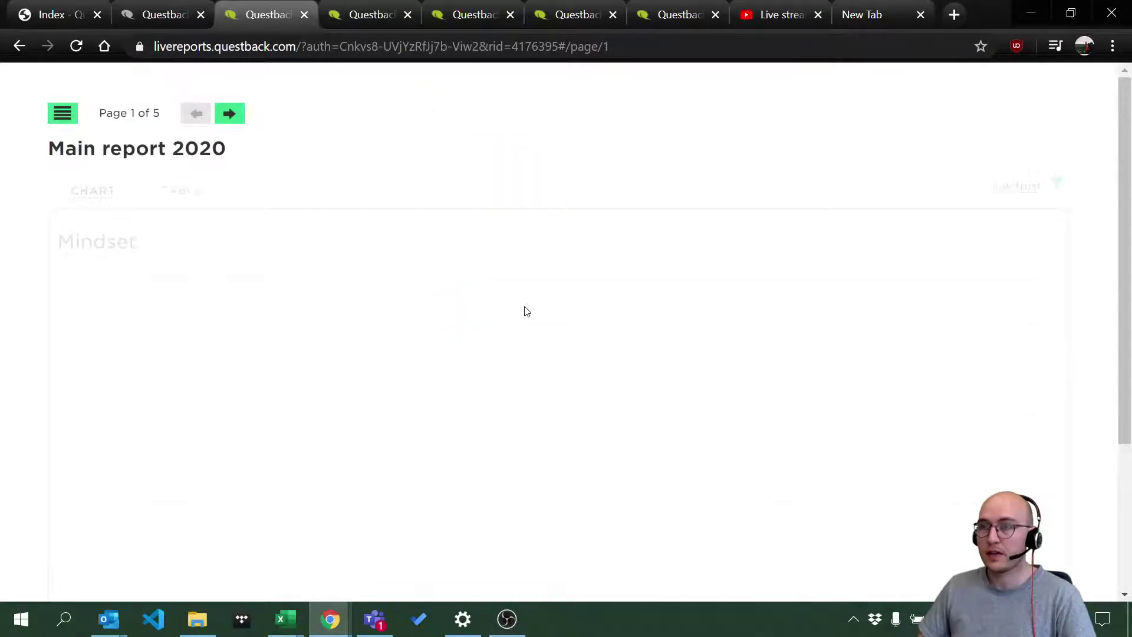
{"action": "scroll", "coordinate": [610, 344], "scroll_direction": "down", "scroll_amount": 3}
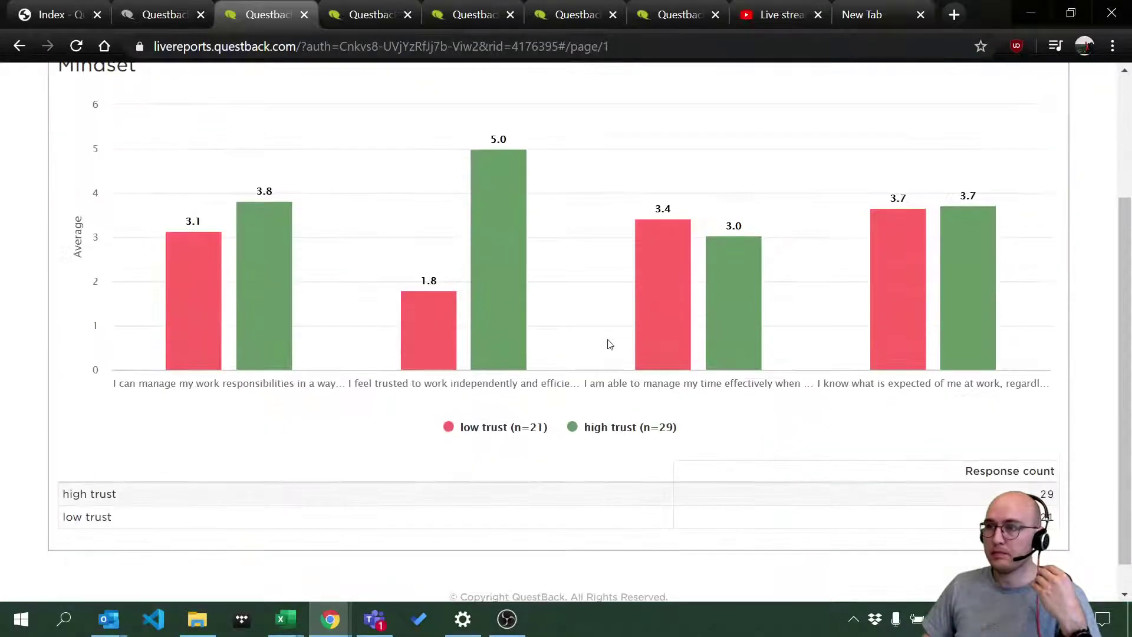
{"action": "scroll", "coordinate": [612, 357], "scroll_direction": "up", "scroll_amount": 3}
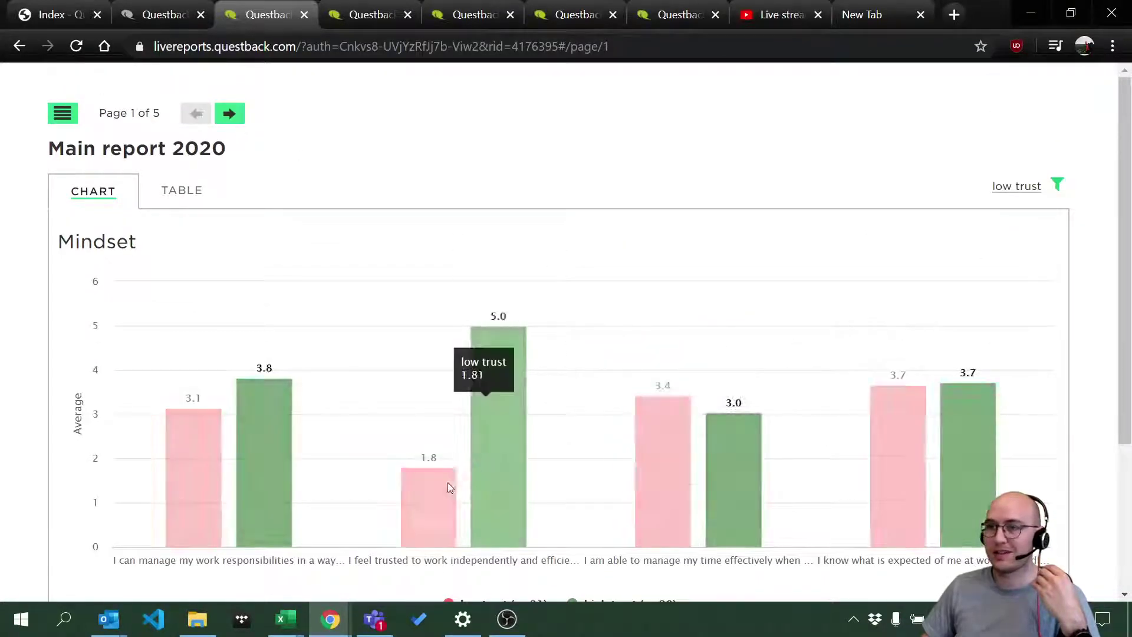
{"action": "scroll", "coordinate": [348, 447], "scroll_direction": "down", "scroll_amount": 3}
{"action": "scroll", "coordinate": [348, 447], "scroll_direction": "up", "scroll_amount": 3}
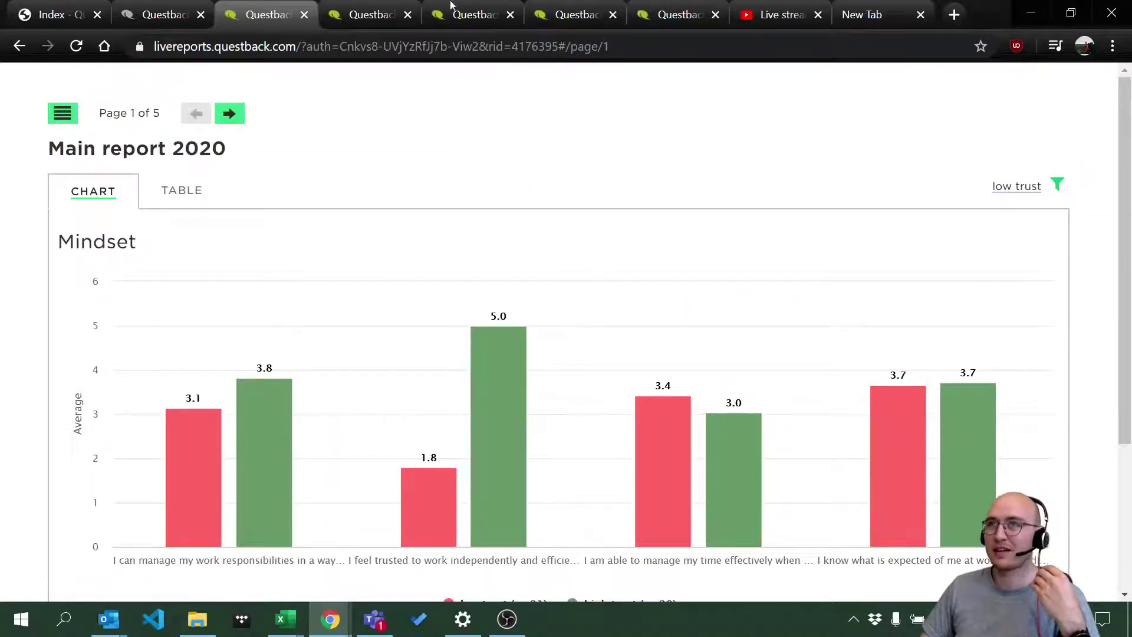
Return to the list of reports and preview the Full report LiveReport in English.
{"action": "left_click", "coordinate": [164, 13]}
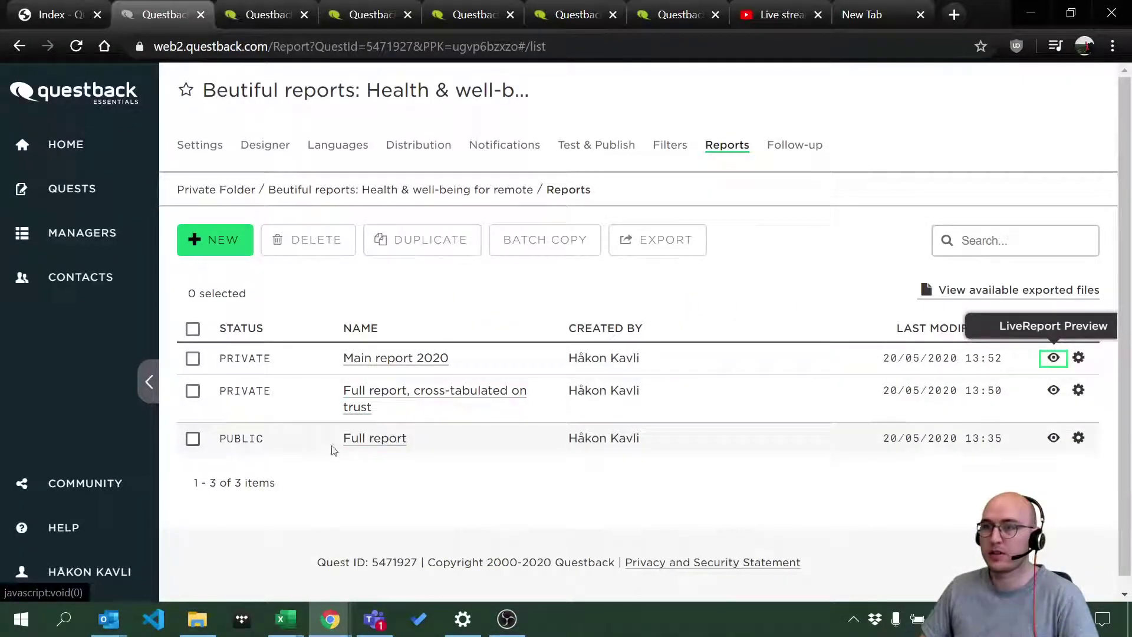
{"action": "left_click", "coordinate": [1054, 438]}
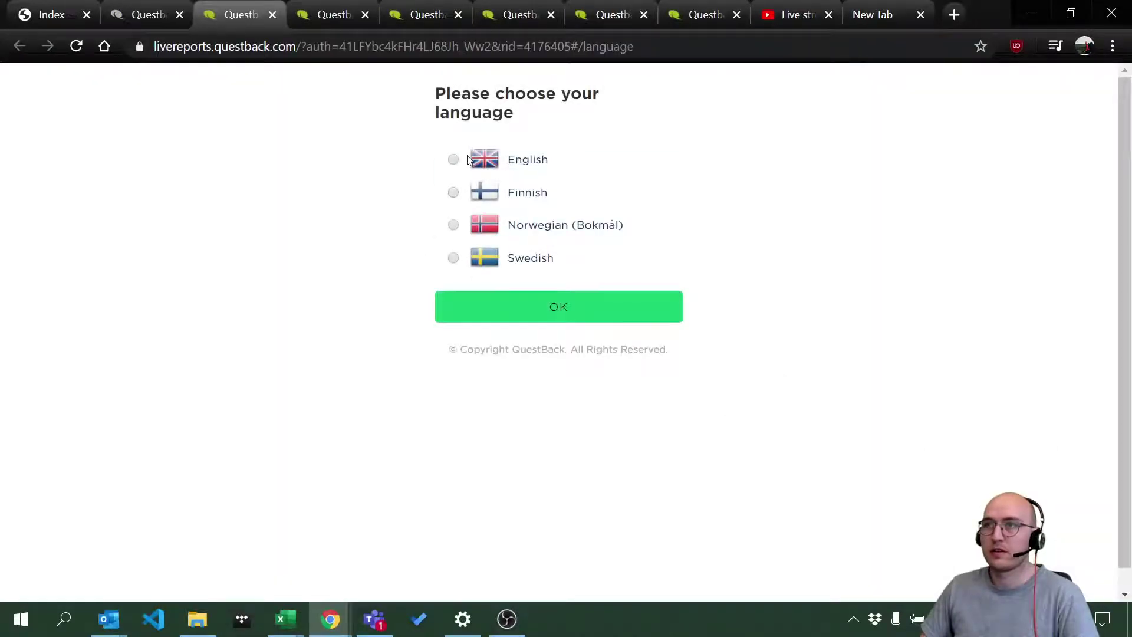
{"action": "left_click", "coordinate": [553, 298]}
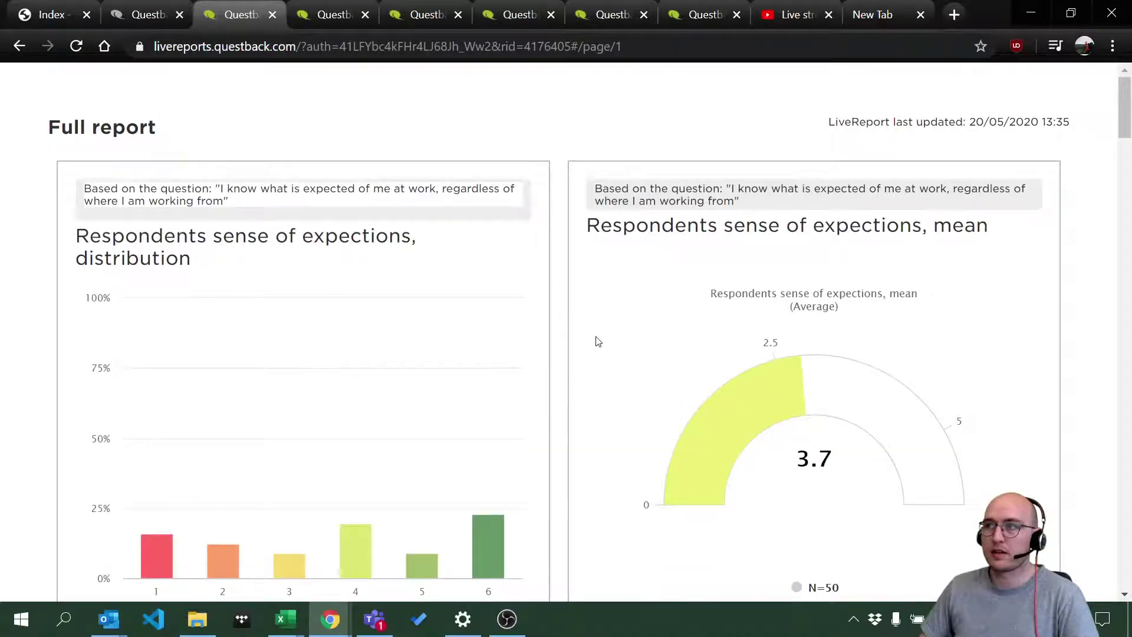
In the report settings of Full report, give LiveReport viewers access to the high trust and low trust value filters.
{"action": "left_click", "coordinate": [145, 14]}
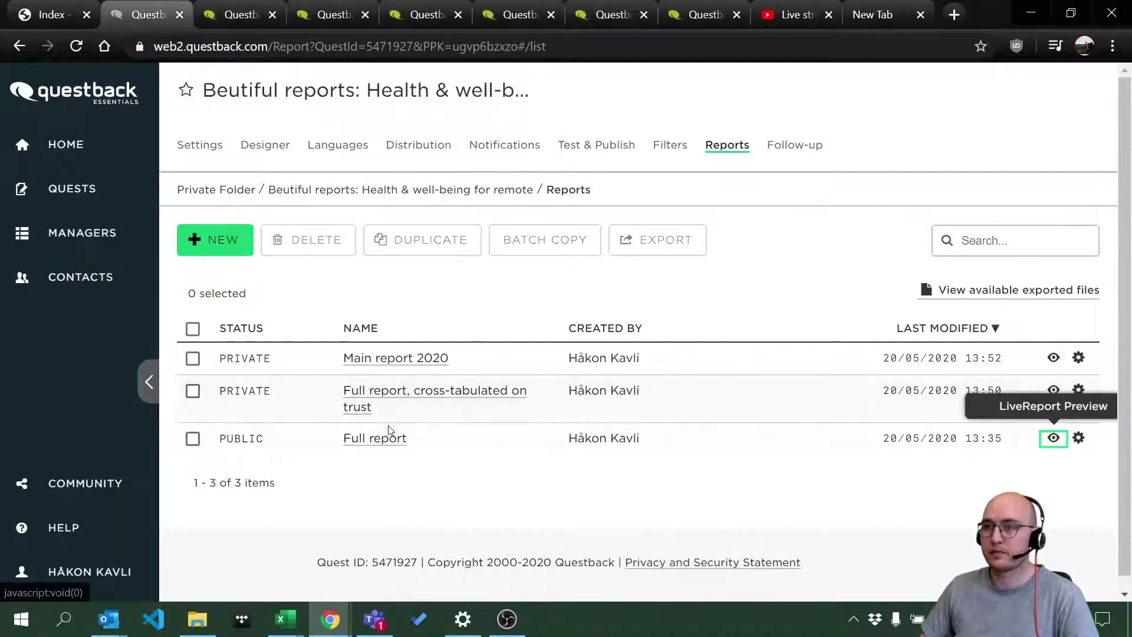
{"action": "left_click", "coordinate": [1080, 439]}
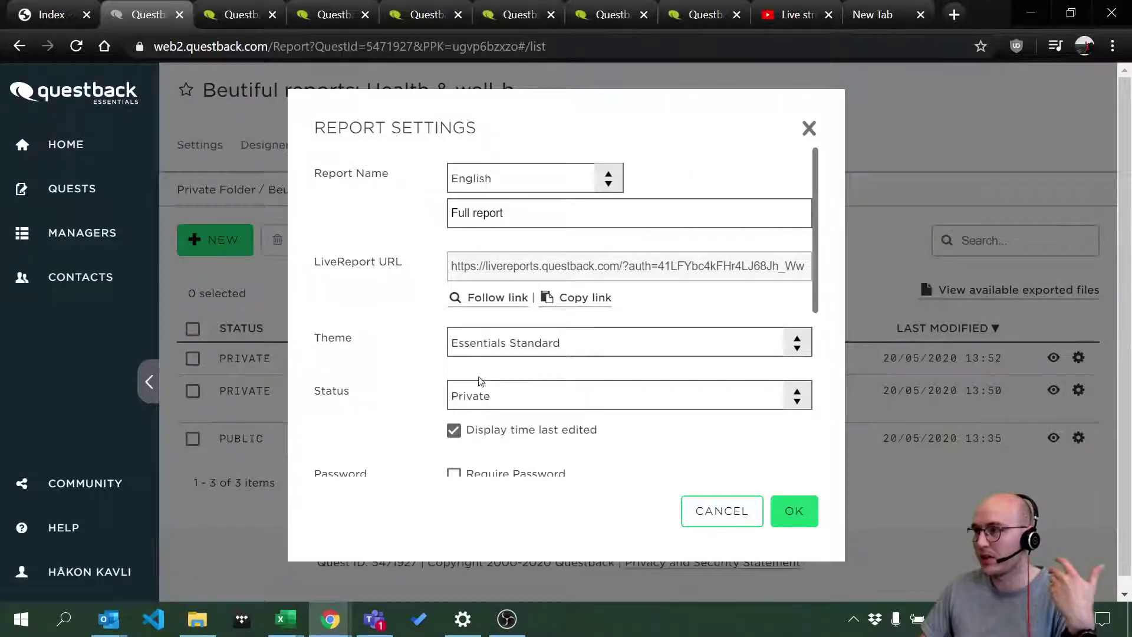
{"action": "scroll", "coordinate": [397, 391], "scroll_direction": "down", "scroll_amount": 5}
{"action": "scroll", "coordinate": [400, 394], "scroll_direction": "down", "scroll_amount": 1}
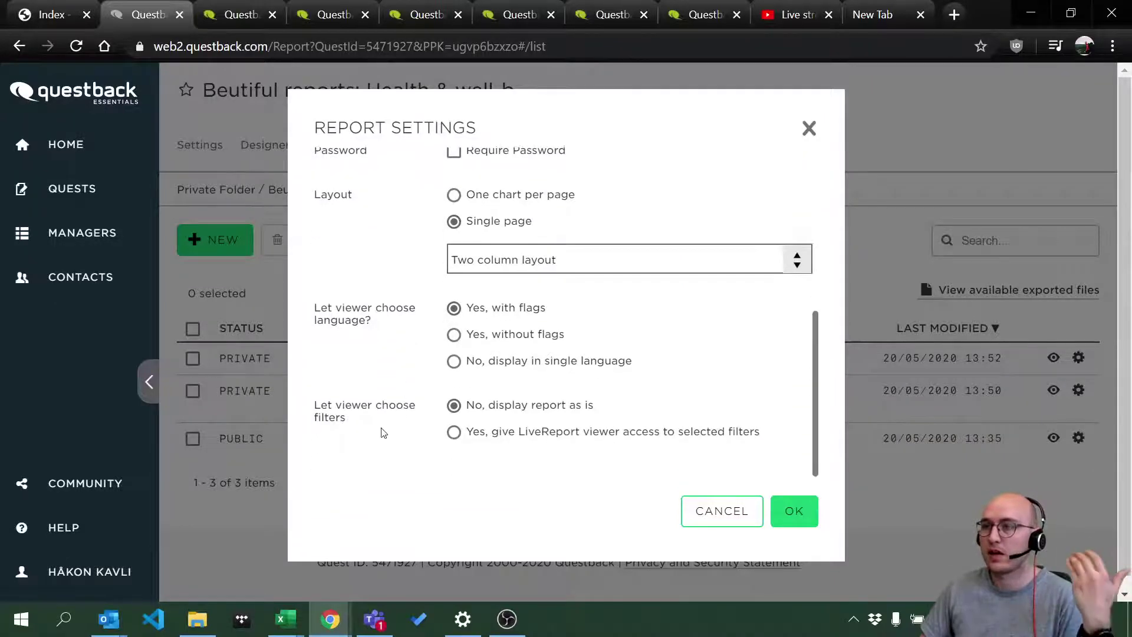
{"action": "left_click", "coordinate": [455, 433]}
{"action": "scroll", "coordinate": [491, 442], "scroll_direction": "down", "scroll_amount": 1}
{"action": "scroll", "coordinate": [491, 442], "scroll_direction": "down", "scroll_amount": 2}
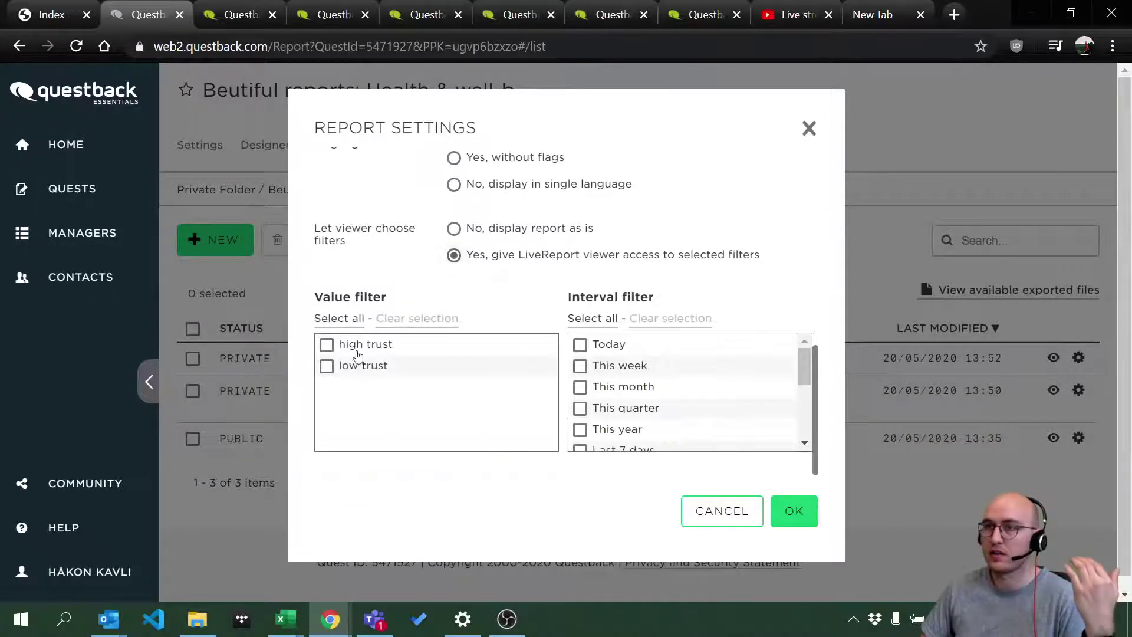
{"action": "left_click", "coordinate": [357, 352]}
{"action": "left_click", "coordinate": [356, 368]}
Make the Today, This month and 365 days before the last 365 days interval filters available in Full report and save the settings.
{"action": "left_click", "coordinate": [579, 344]}
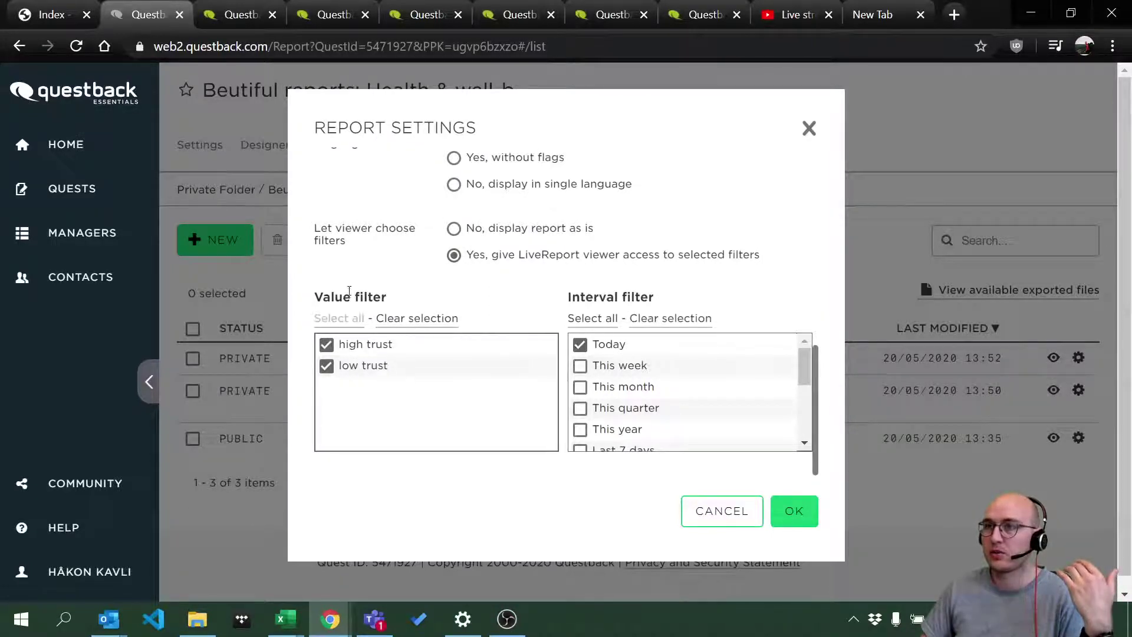
{"action": "scroll", "coordinate": [652, 429], "scroll_direction": "down", "scroll_amount": 2}
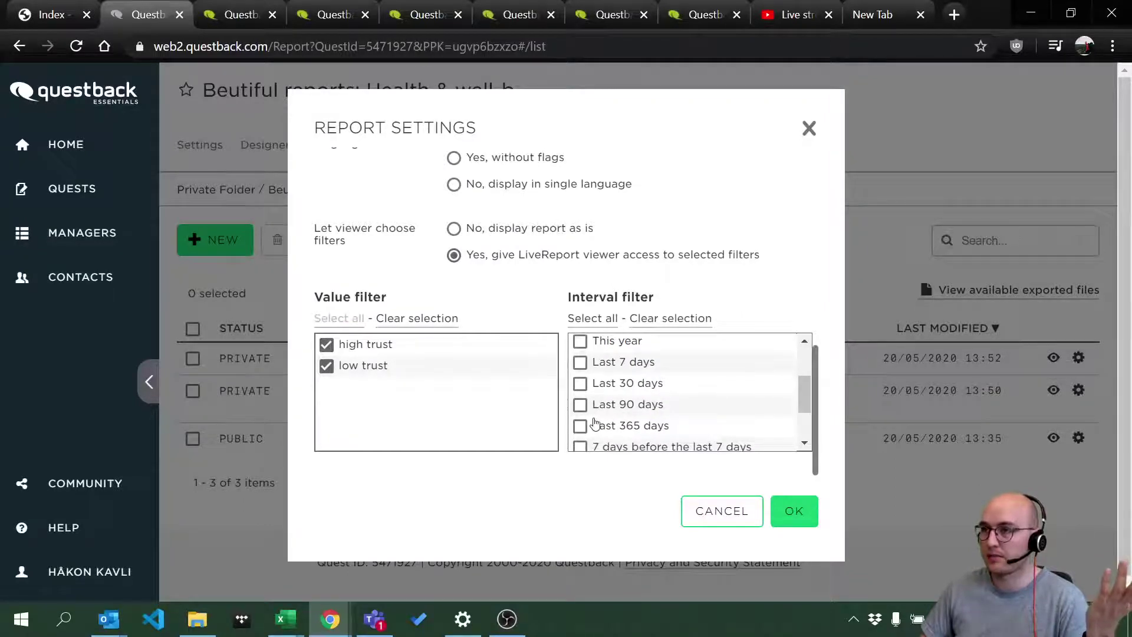
{"action": "scroll", "coordinate": [596, 424], "scroll_direction": "down", "scroll_amount": 2}
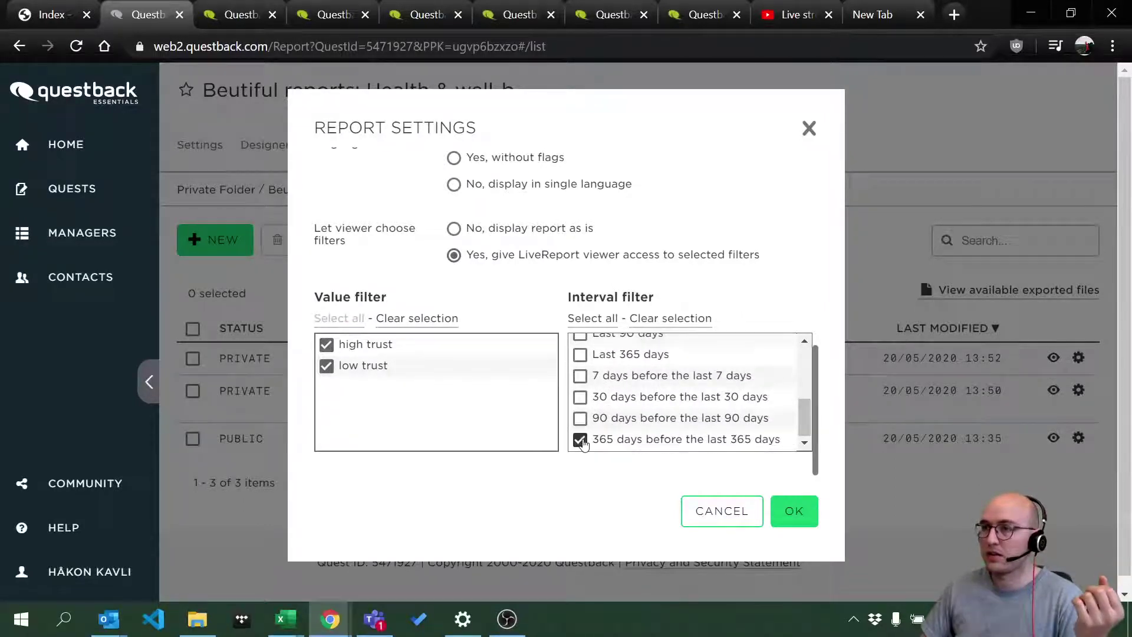
{"action": "scroll", "coordinate": [600, 417], "scroll_direction": "up", "scroll_amount": 5}
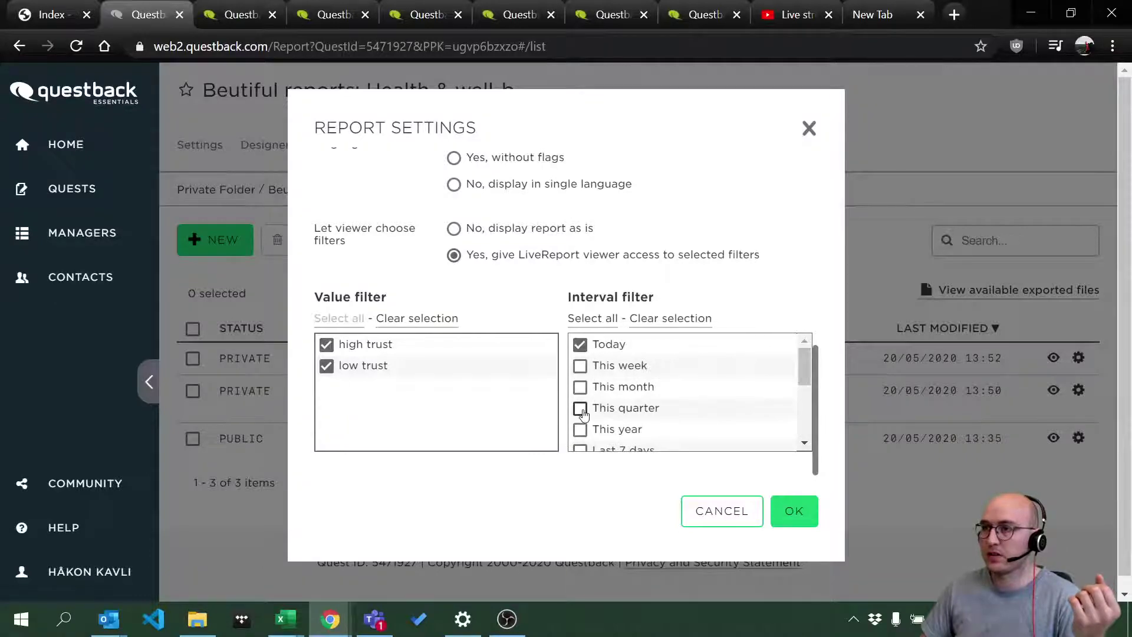
{"action": "left_click", "coordinate": [580, 387]}
{"action": "left_click", "coordinate": [793, 504]}
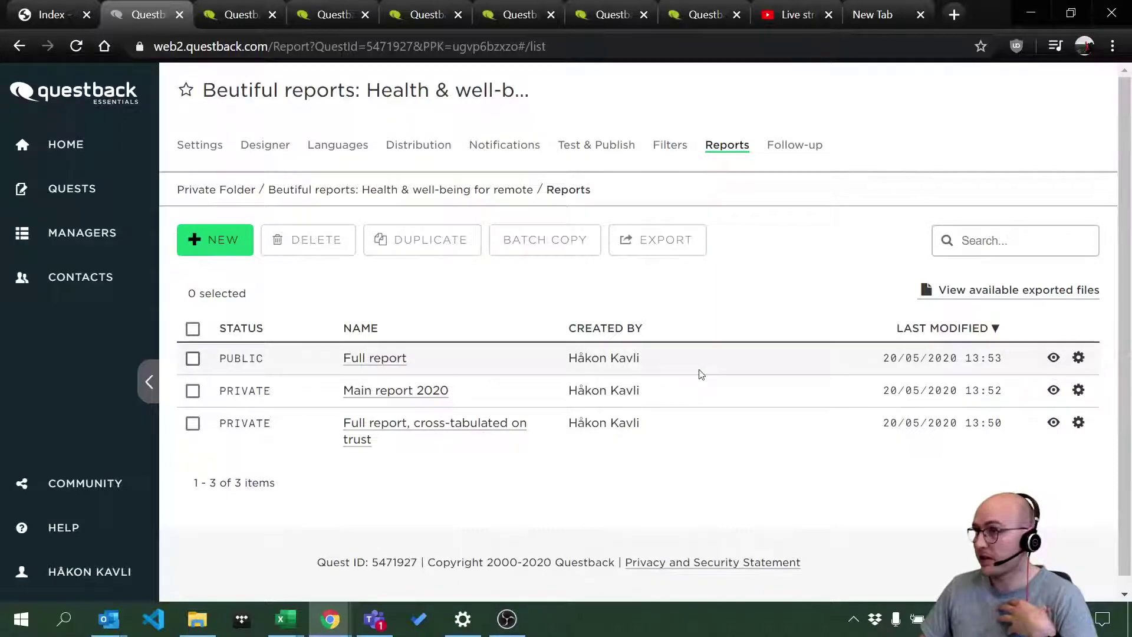
Preview the updated Full report LiveReport in English.
{"action": "left_click", "coordinate": [1053, 359]}
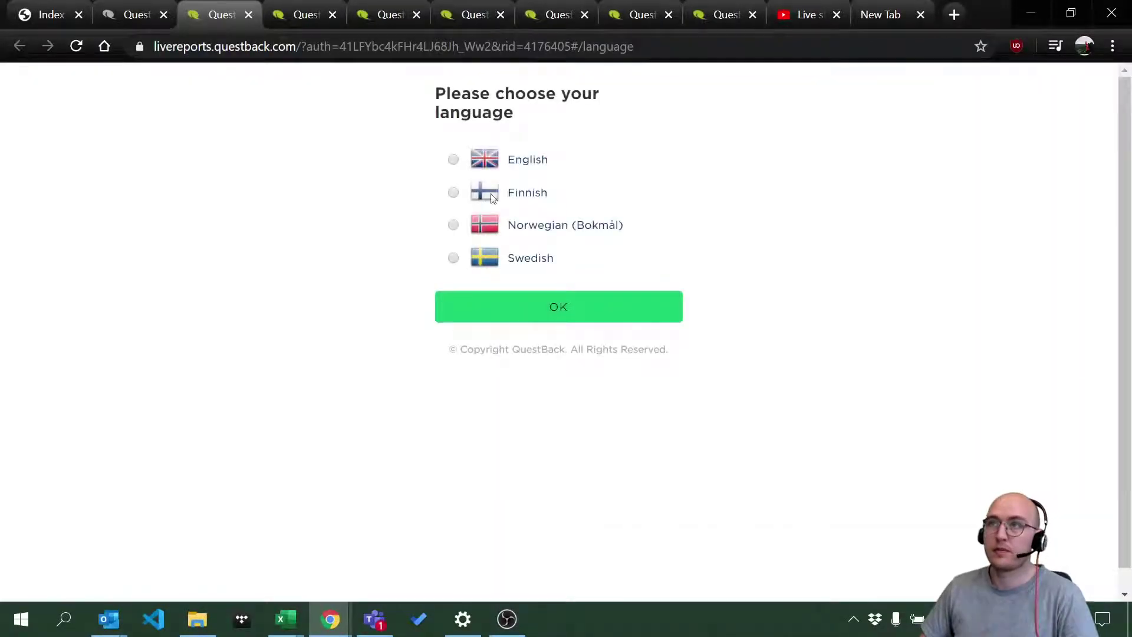
{"action": "left_click", "coordinate": [526, 318]}
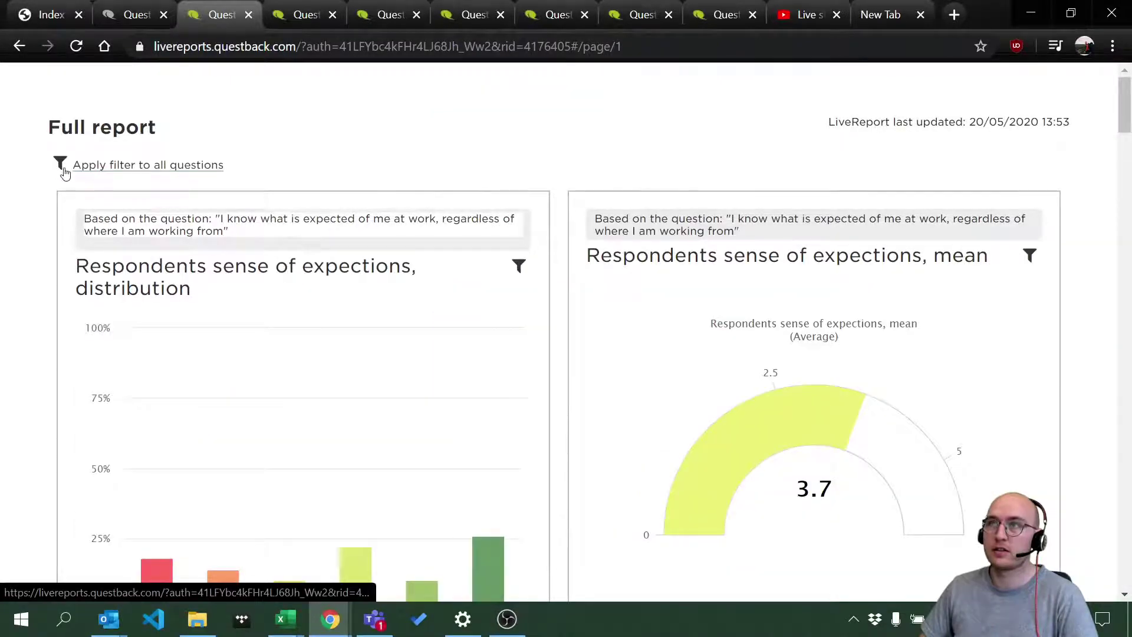
Close the older preview tabs of the cross-tabulated report and Main report 2020, and return to the Full report preview.
{"action": "left_click", "coordinate": [475, 14]}
{"action": "scroll", "coordinate": [265, 266], "scroll_direction": "up", "scroll_amount": 9}
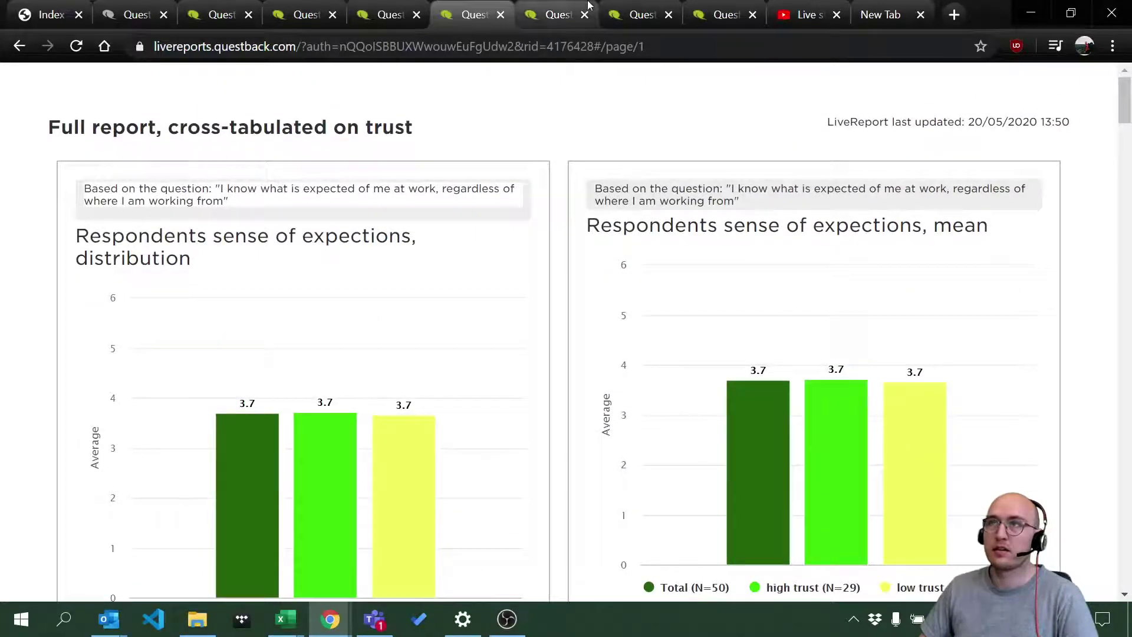
{"action": "left_click", "coordinate": [558, 14]}
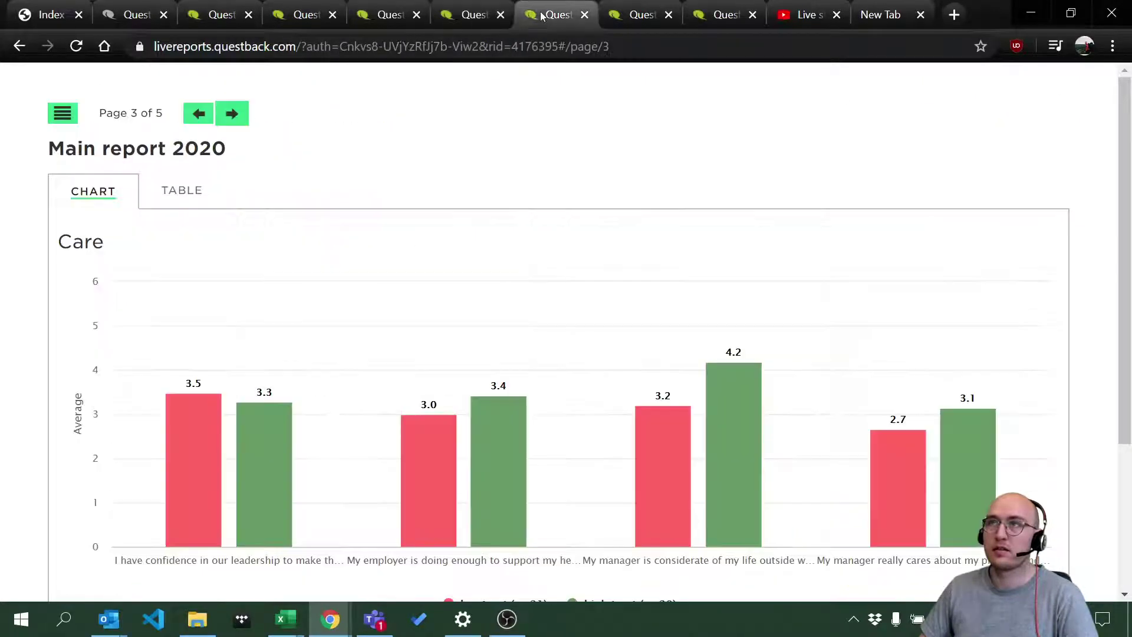
{"action": "left_click", "coordinate": [500, 14]}
{"action": "left_click", "coordinate": [500, 14]}
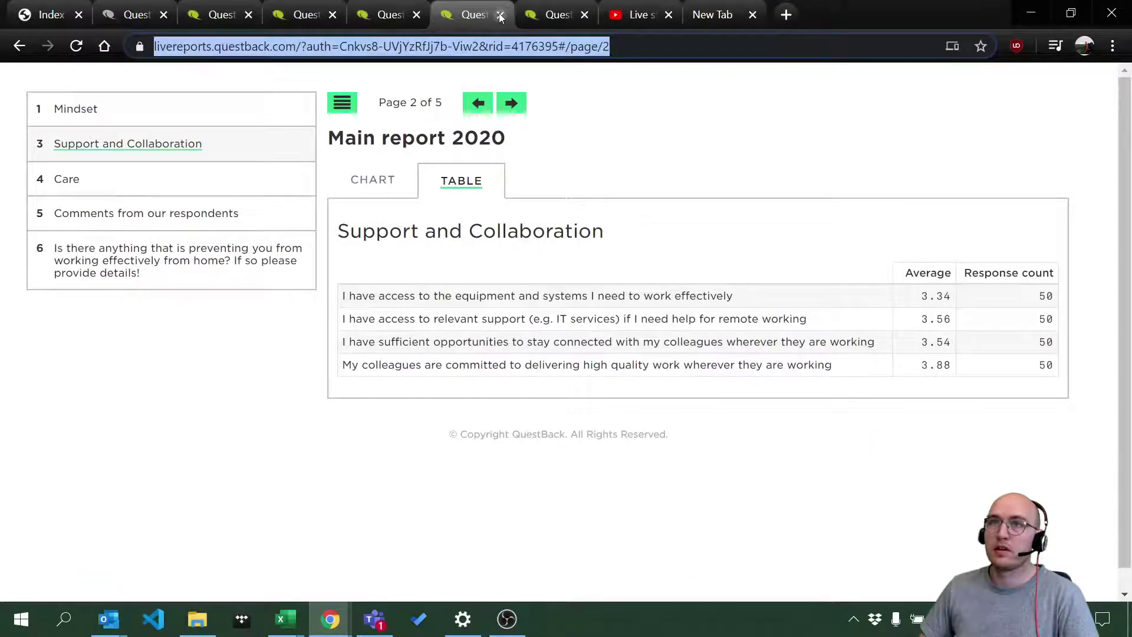
{"action": "left_click", "coordinate": [220, 15]}
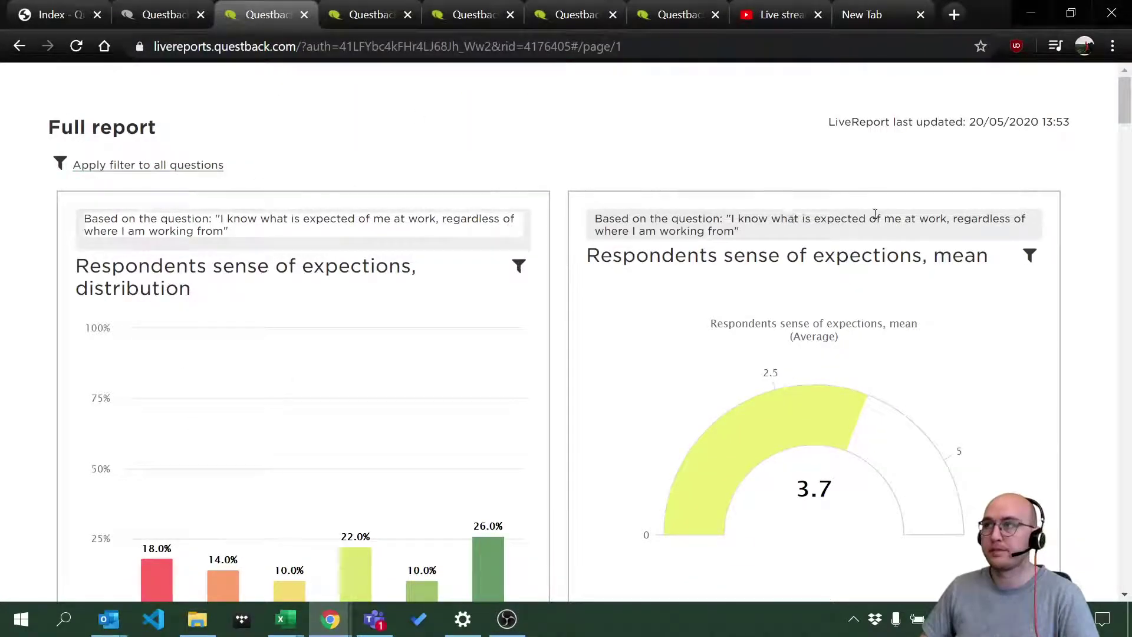
Apply the high trust value filter to the chart showing the mean of respondents' sense of expectations.
{"action": "left_click_drag", "start_coordinate": [1077, 129], "coordinate": [839, 123]}
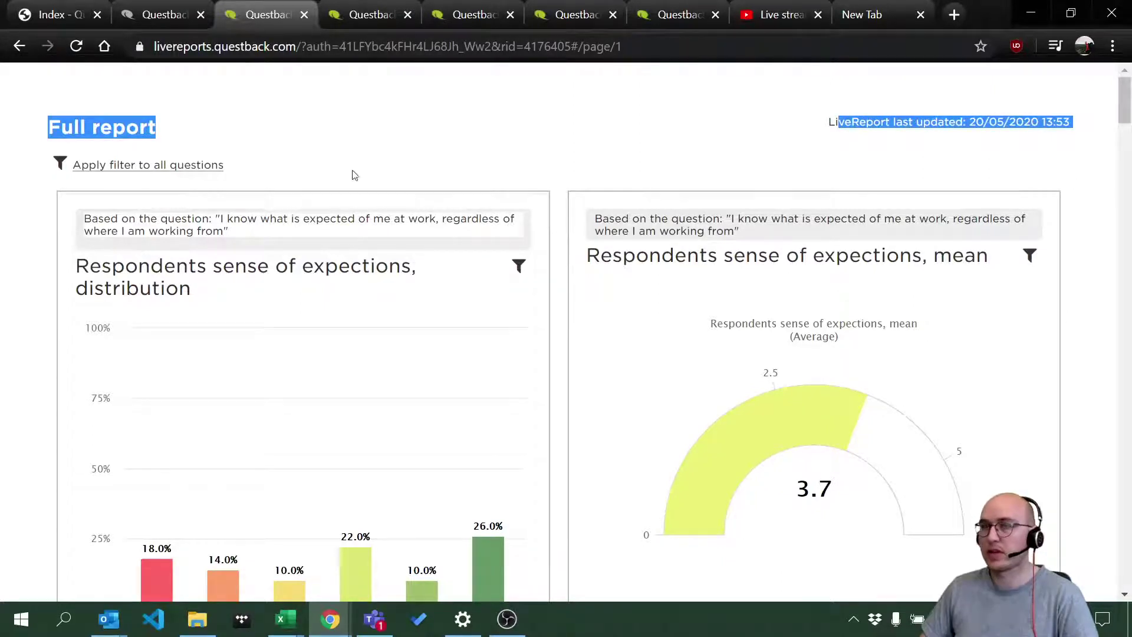
{"action": "left_click", "coordinate": [465, 133]}
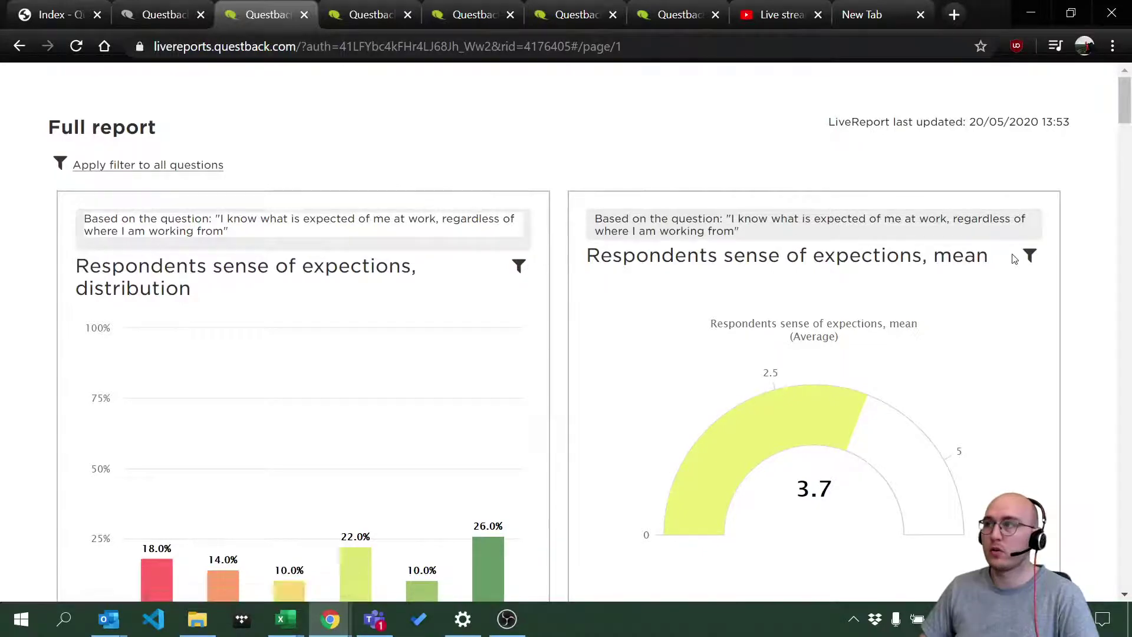
{"action": "left_click", "coordinate": [1031, 256]}
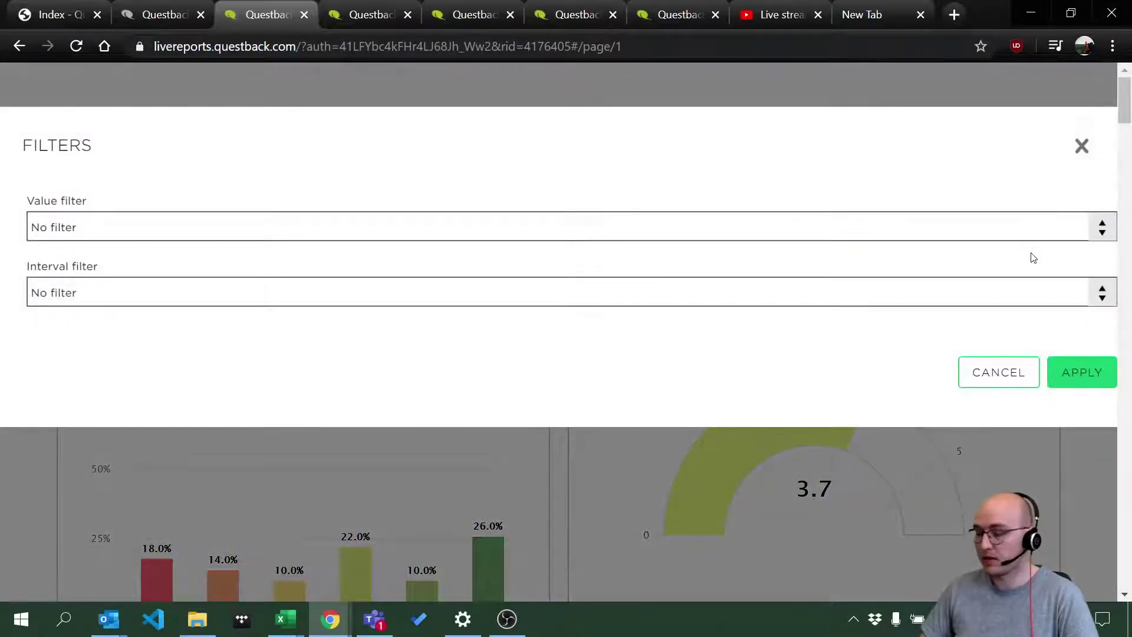
{"action": "left_click", "coordinate": [275, 236]}
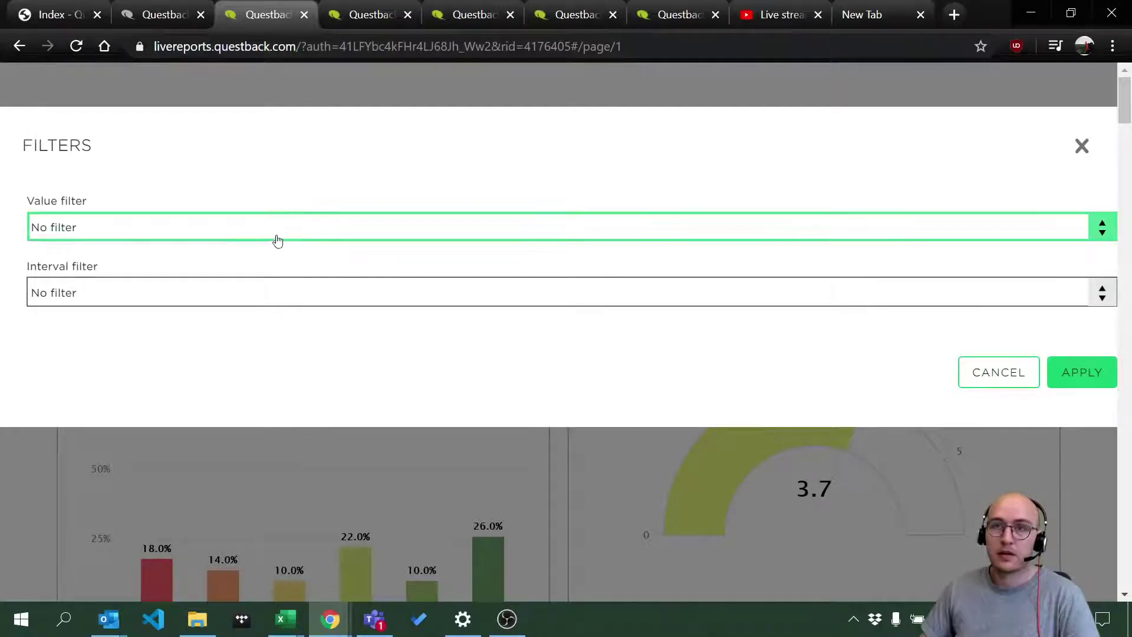
{"action": "left_click", "coordinate": [184, 305]}
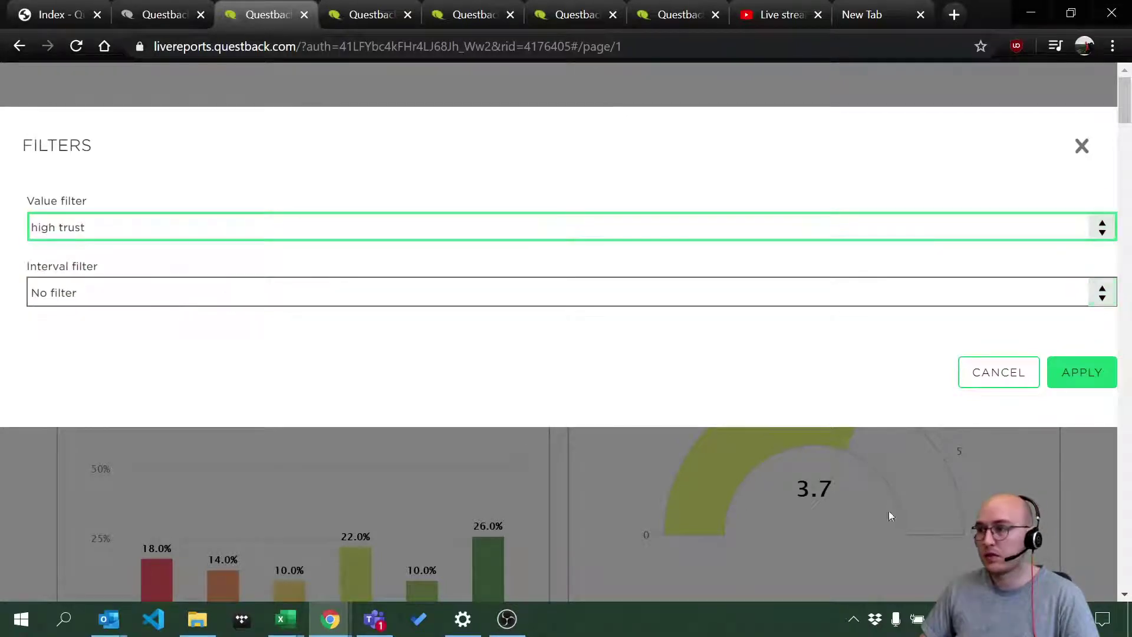
{"action": "left_click", "coordinate": [1108, 377]}
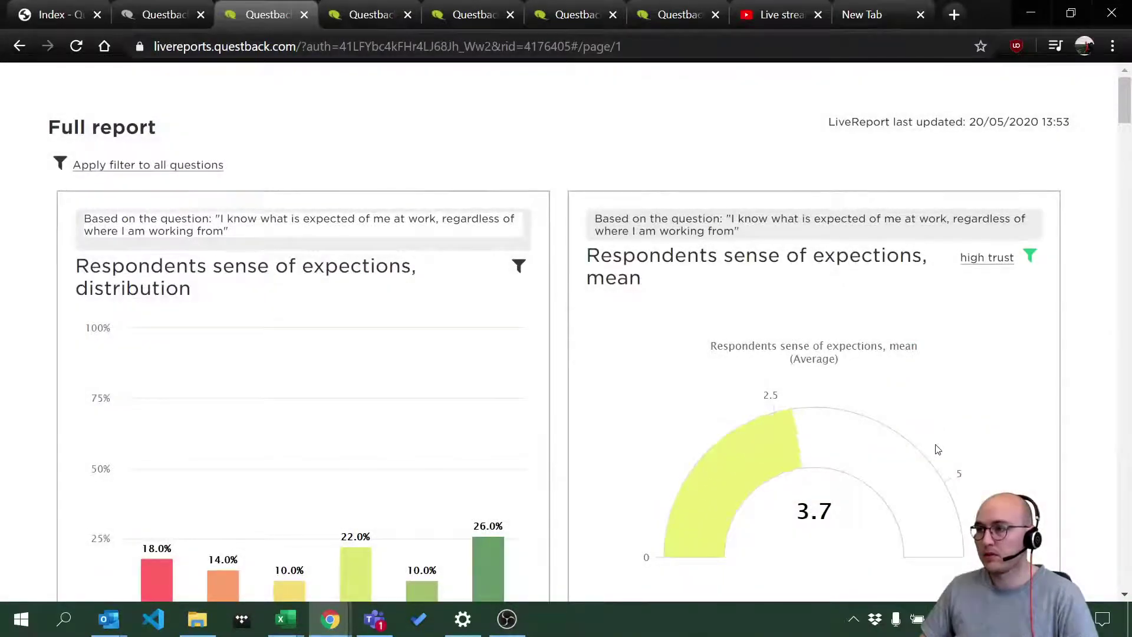
Switch the expectations mean chart's value filter to low trust and check the filtered chart.
{"action": "left_click", "coordinate": [990, 263]}
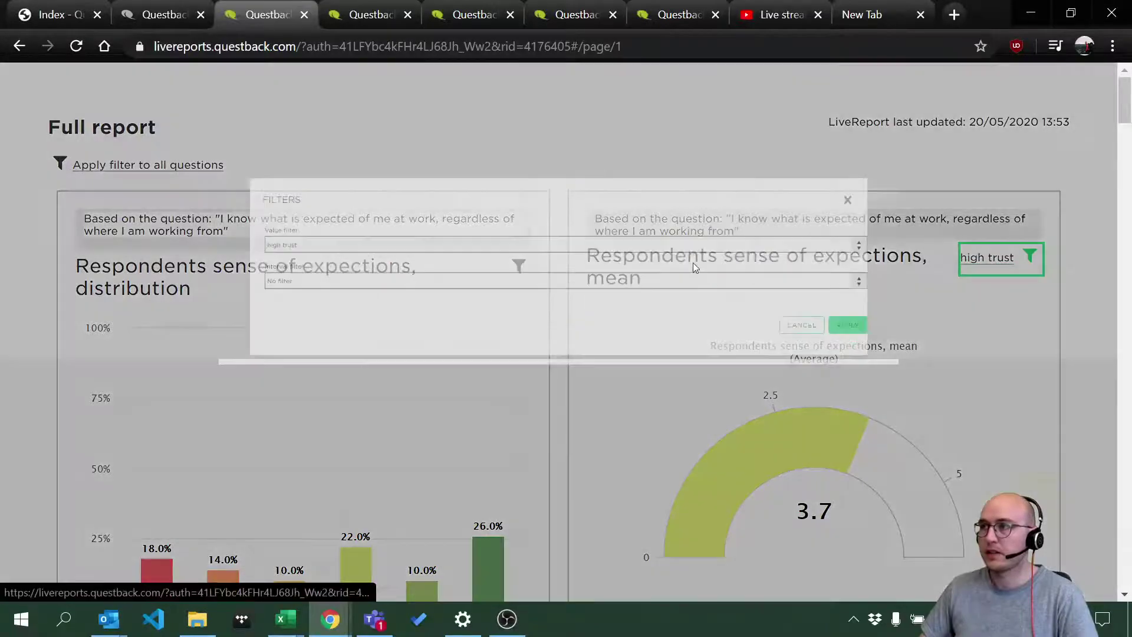
{"action": "left_click", "coordinate": [159, 227]}
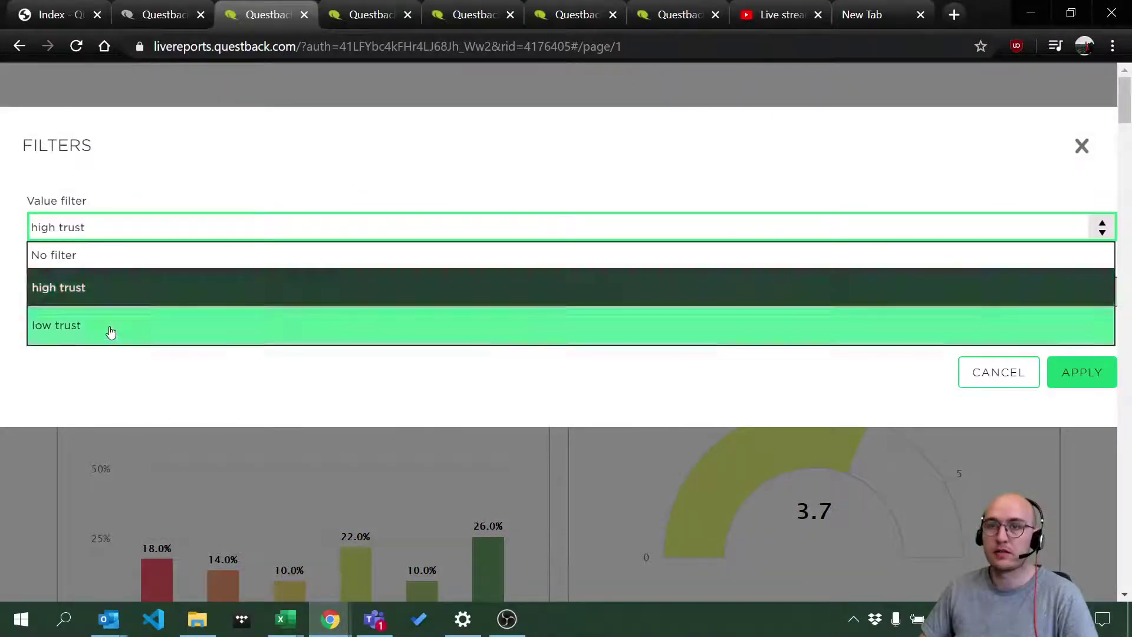
{"action": "left_click", "coordinate": [108, 325]}
{"action": "left_click", "coordinate": [1072, 372]}
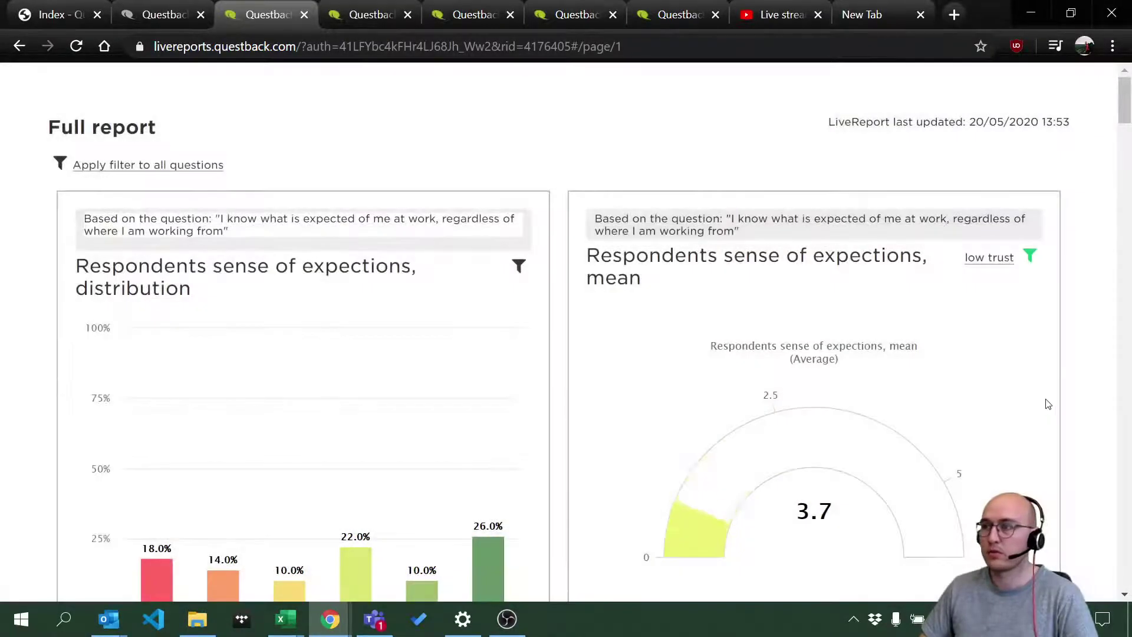
{"action": "scroll", "coordinate": [889, 467], "scroll_direction": "down", "scroll_amount": 3}
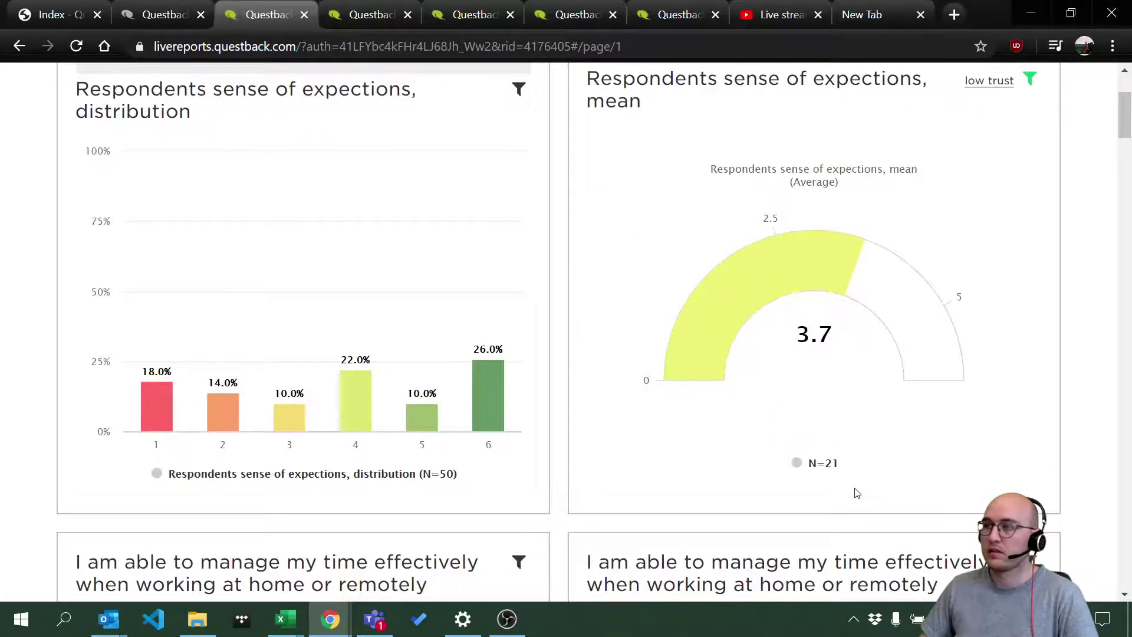
{"action": "scroll", "coordinate": [1016, 362], "scroll_direction": "up", "scroll_amount": 3}
{"action": "left_click", "coordinate": [990, 259]}
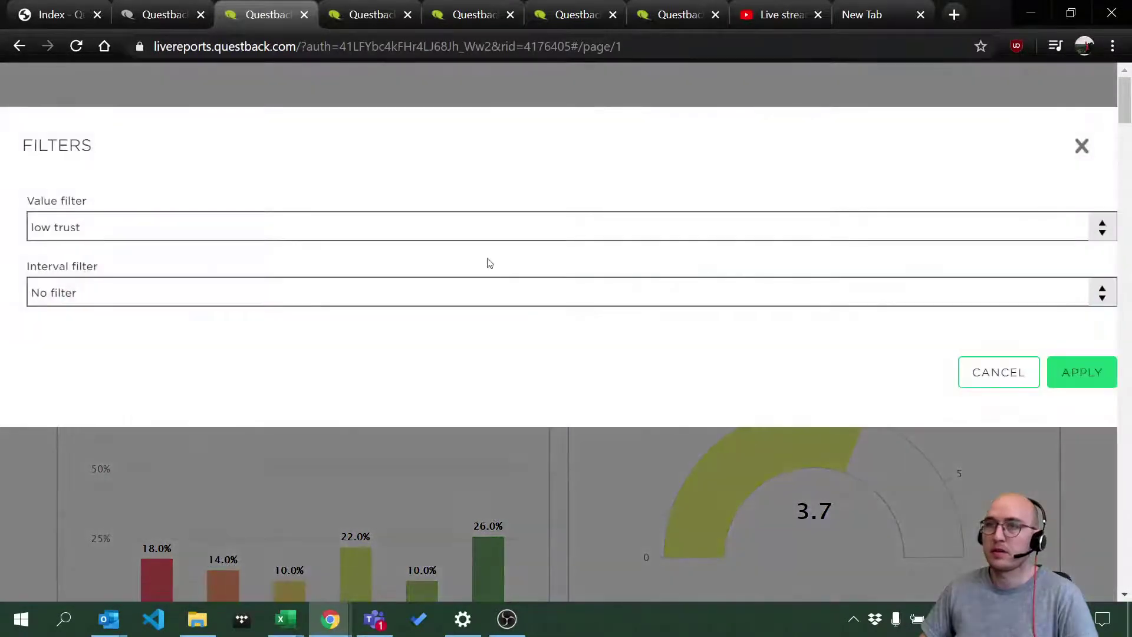
{"action": "left_click", "coordinate": [1081, 145]}
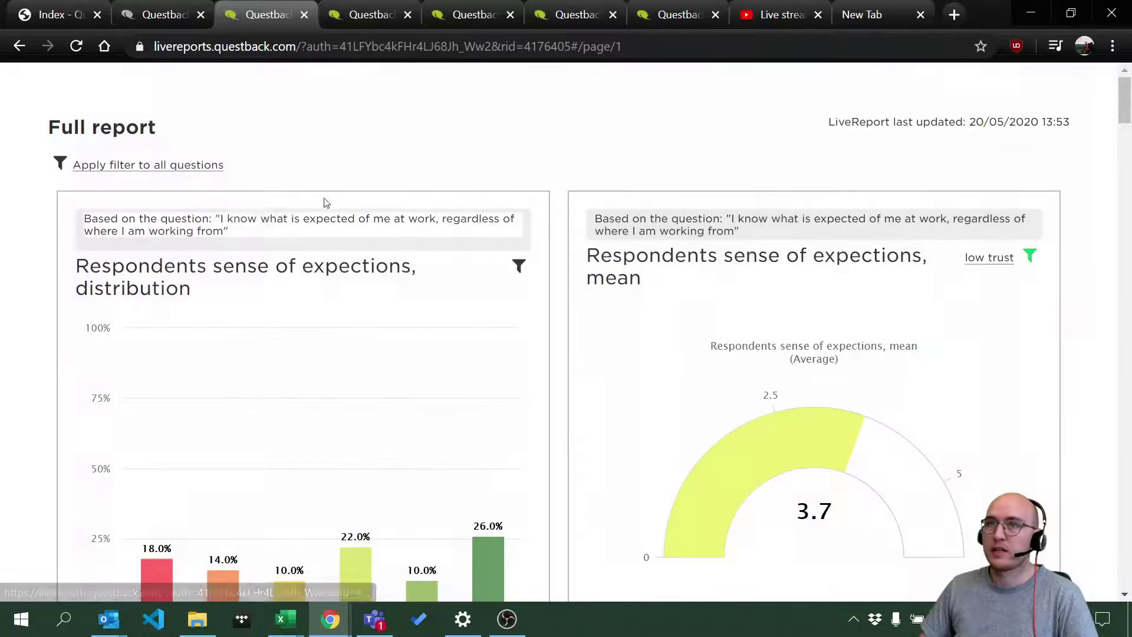
Apply the 365 days before the last 365 days interval filter to all questions and check the charts.
{"action": "left_click", "coordinate": [63, 163]}
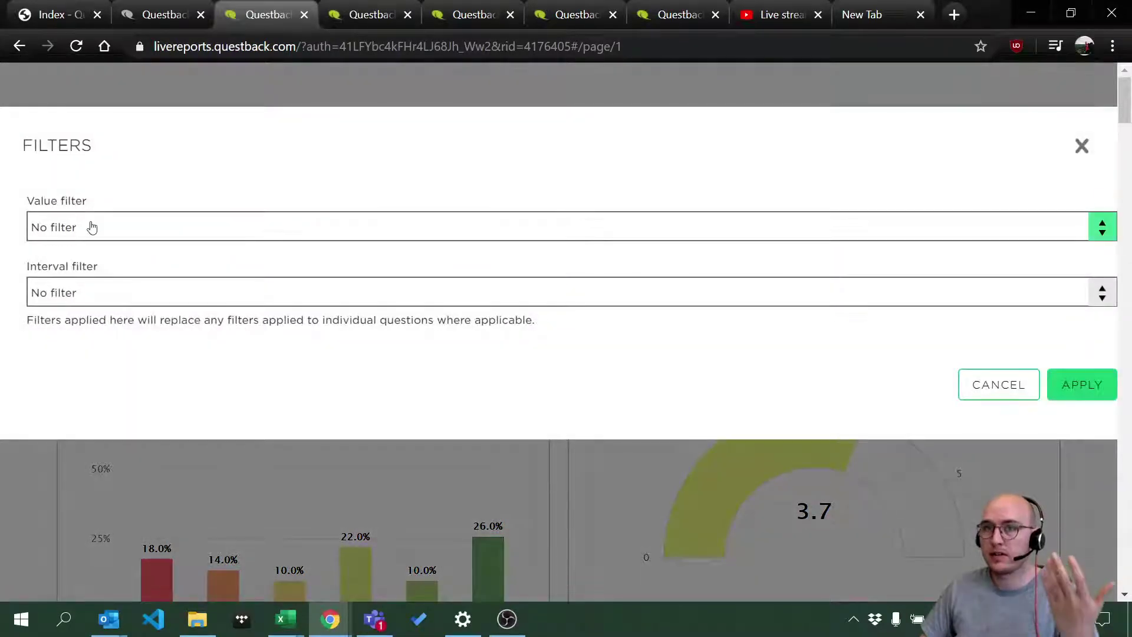
{"action": "left_click", "coordinate": [94, 292]}
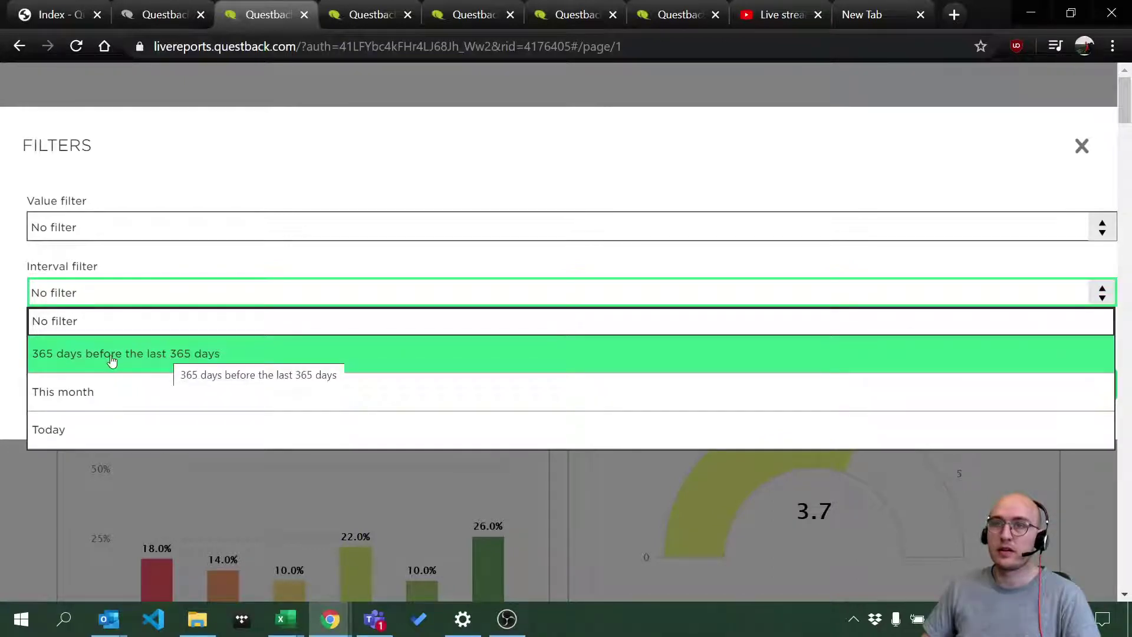
{"action": "left_click", "coordinate": [136, 360]}
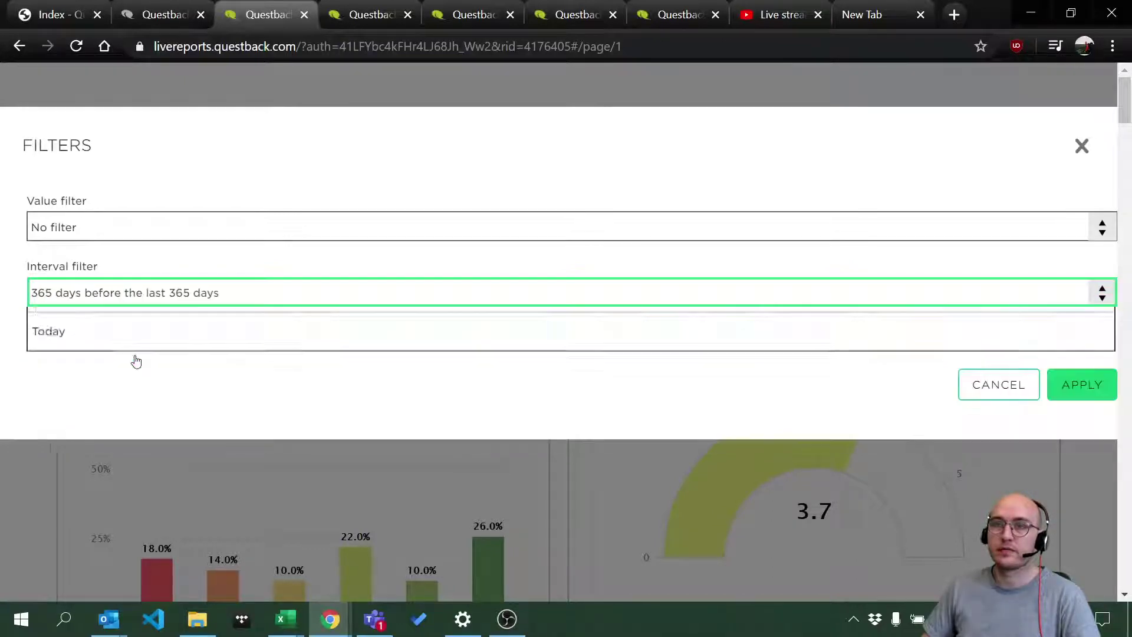
{"action": "left_click", "coordinate": [1093, 384]}
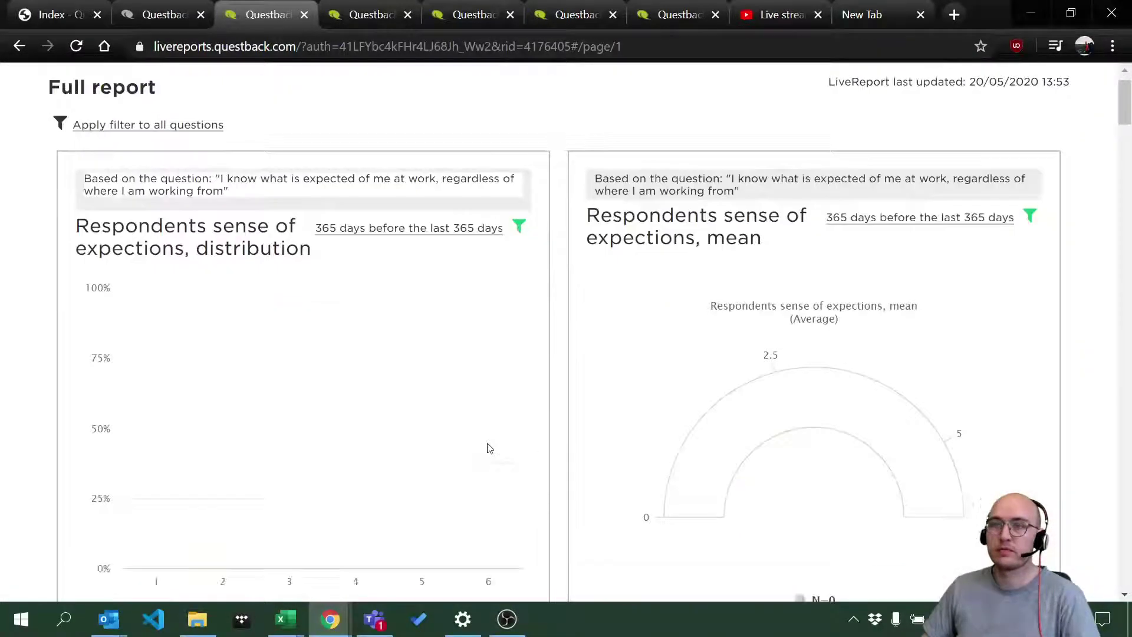
{"action": "scroll", "coordinate": [488, 448], "scroll_direction": "down", "scroll_amount": 3}
{"action": "scroll", "coordinate": [674, 501], "scroll_direction": "down", "scroll_amount": 6}
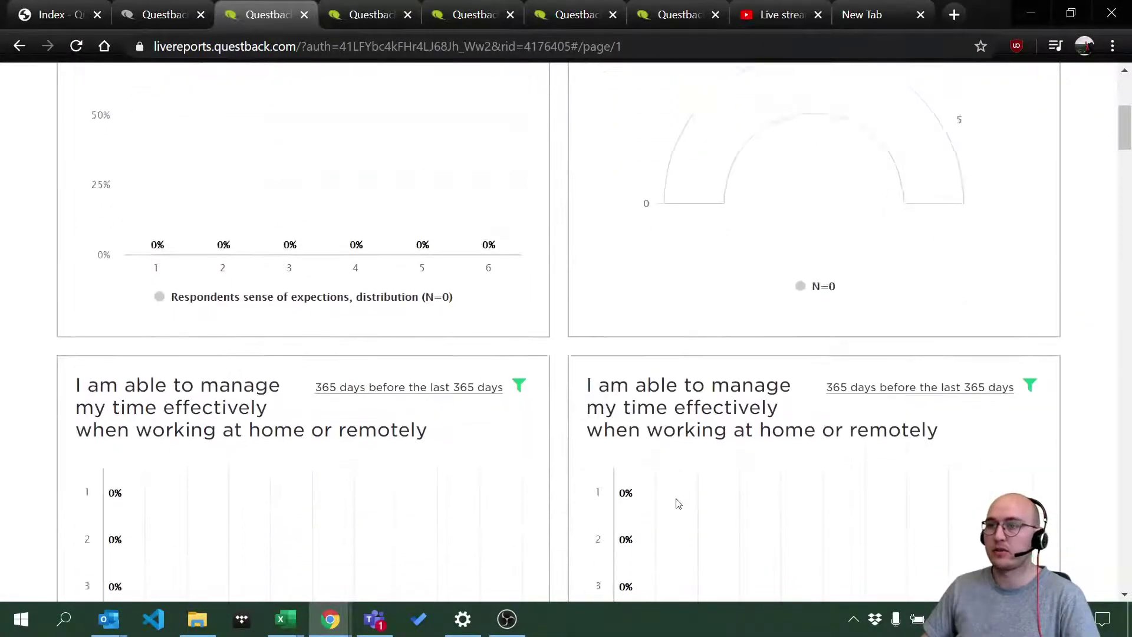
{"action": "scroll", "coordinate": [667, 496], "scroll_direction": "up", "scroll_amount": 9}
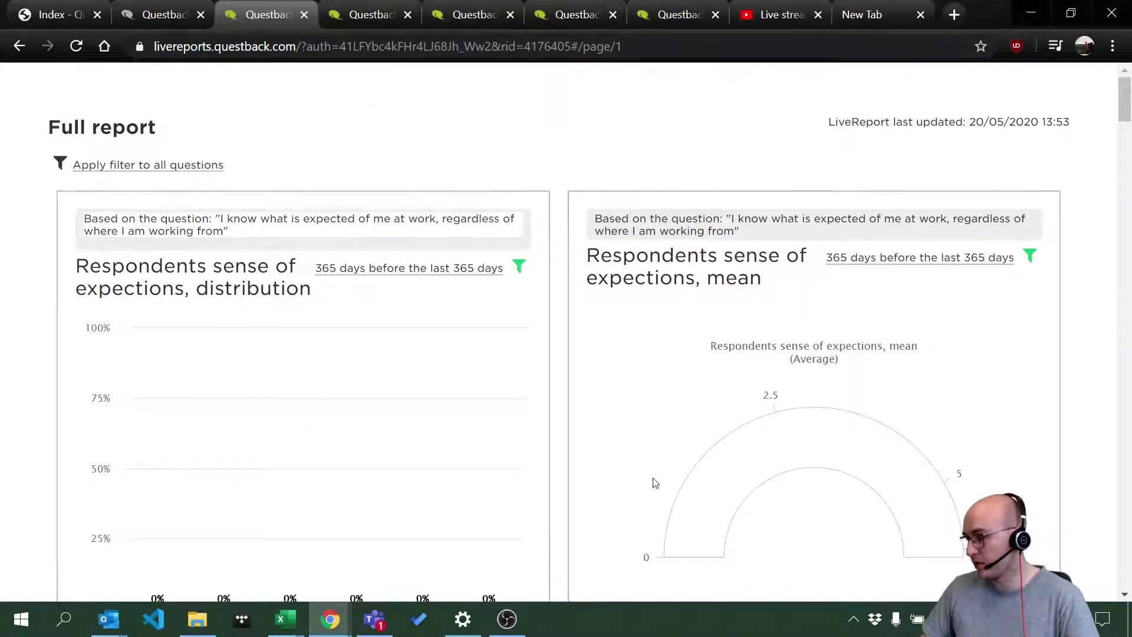
Reset the interval filter for all questions to No filter and apply the low trust value filter instead.
{"action": "left_click", "coordinate": [120, 171]}
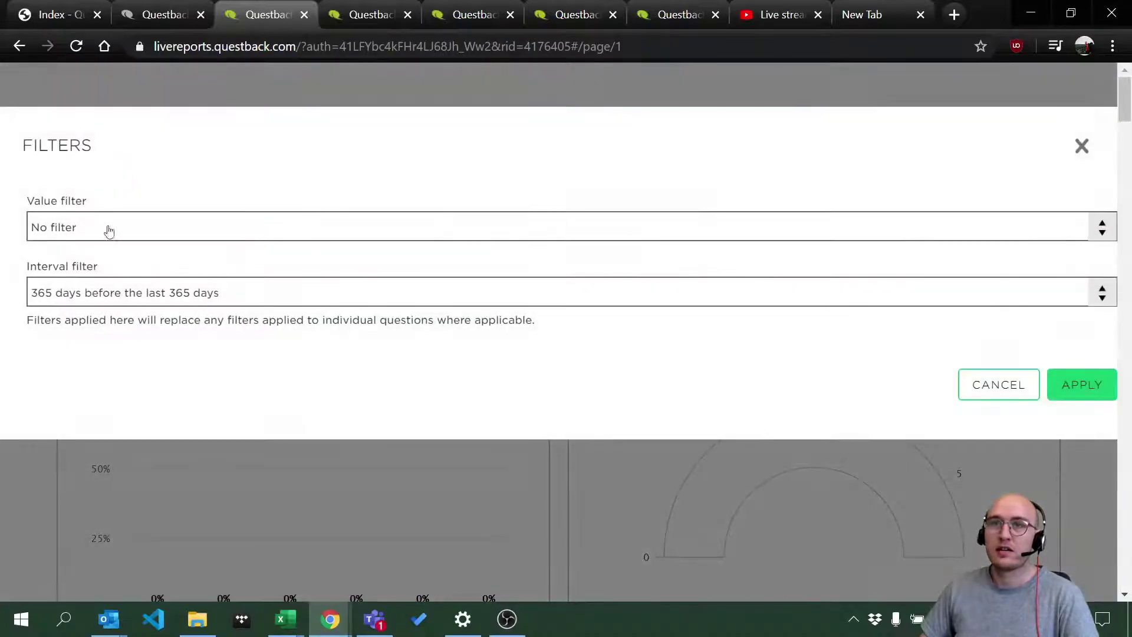
{"action": "left_click", "coordinate": [96, 291]}
{"action": "left_click", "coordinate": [73, 321]}
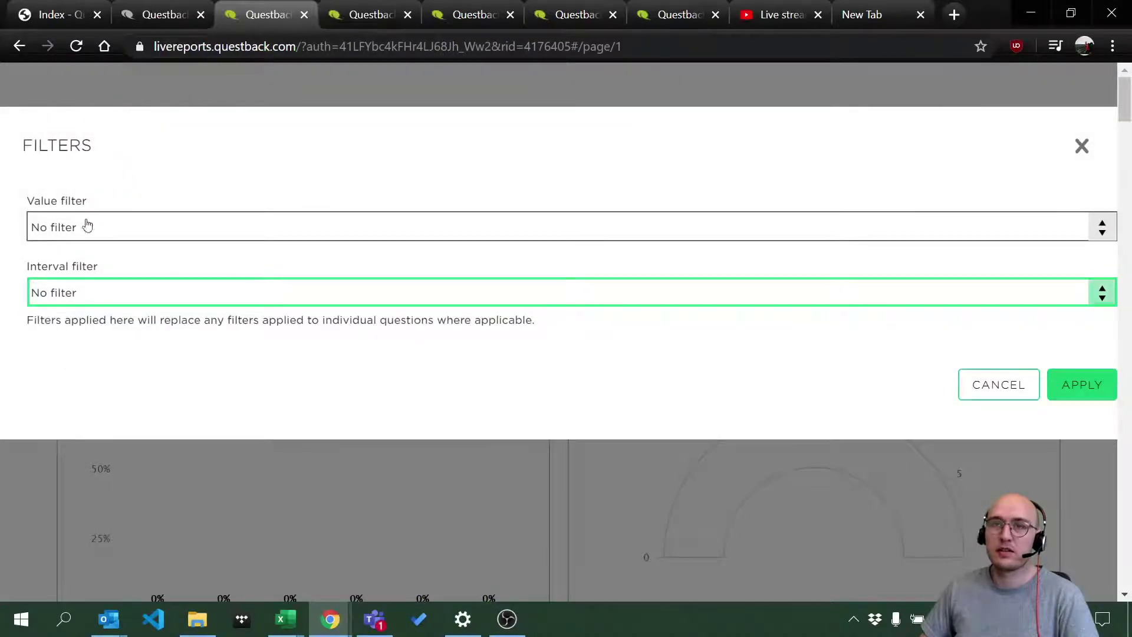
{"action": "left_click", "coordinate": [88, 226]}
{"action": "left_click", "coordinate": [124, 407]}
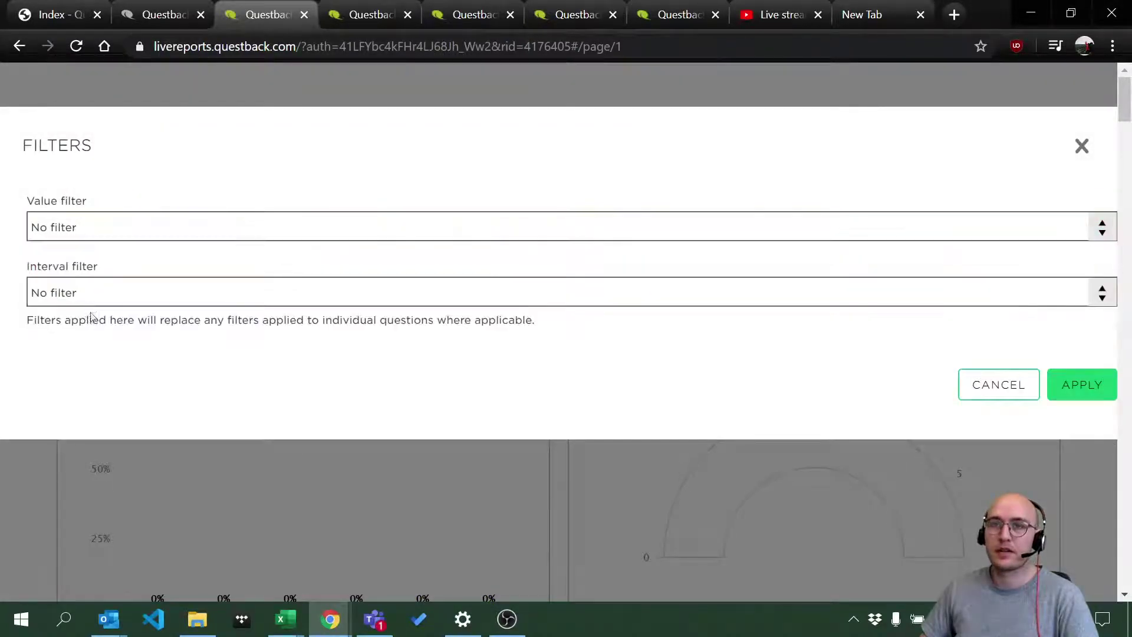
{"action": "left_click", "coordinate": [89, 292]}
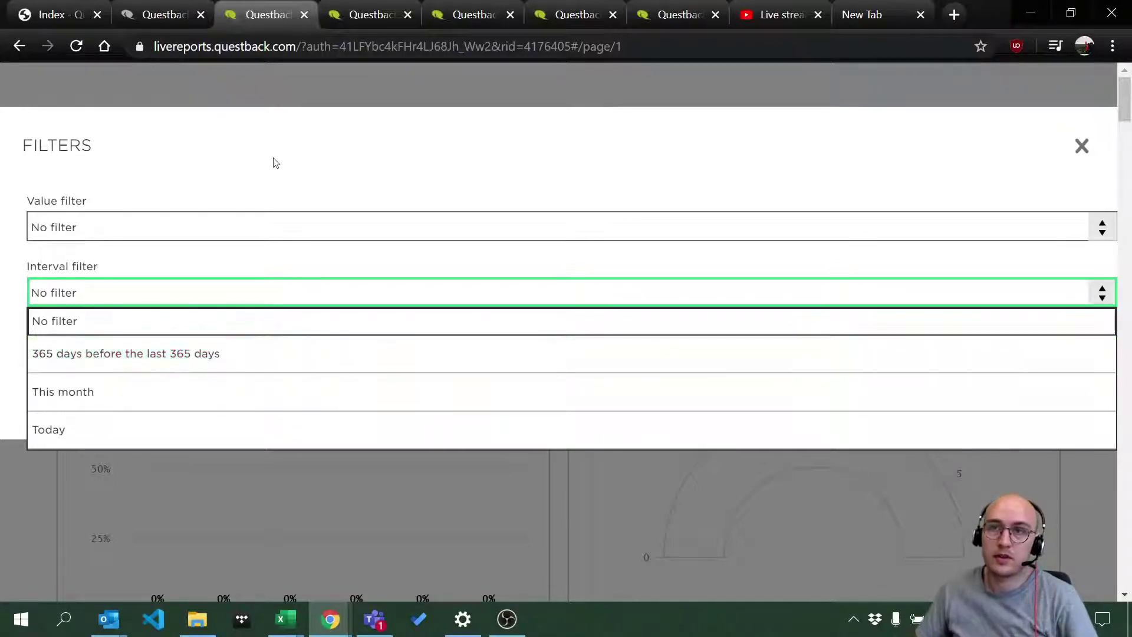
{"action": "left_click", "coordinate": [253, 236]}
{"action": "left_click", "coordinate": [135, 326]}
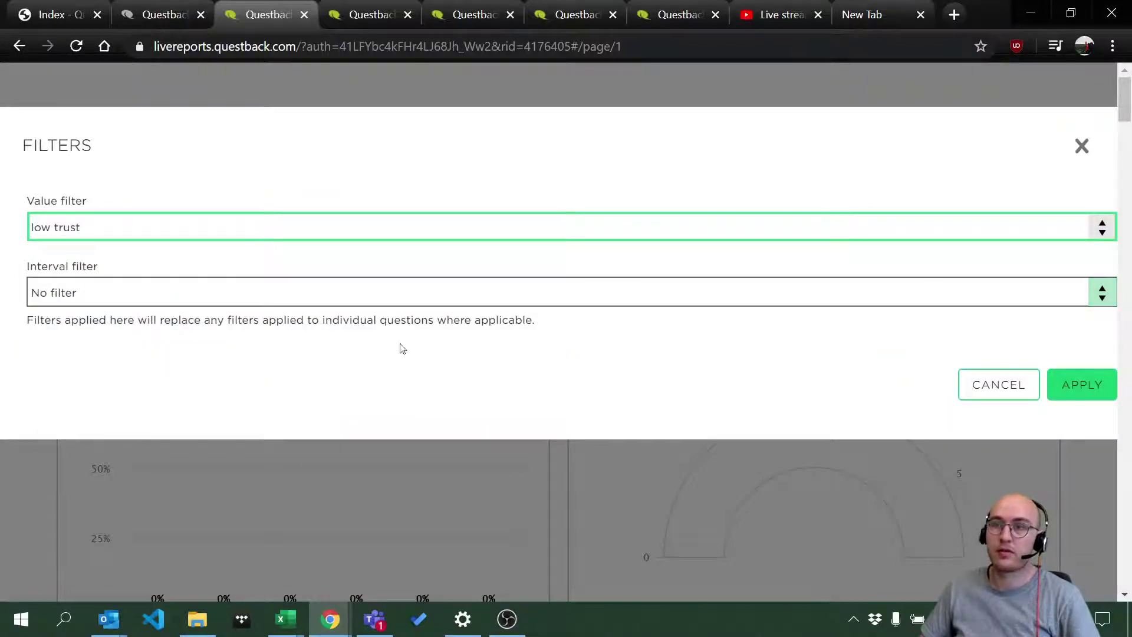
{"action": "scroll", "coordinate": [1061, 371], "scroll_direction": "down", "scroll_amount": 1}
{"action": "scroll", "coordinate": [1080, 286], "scroll_direction": "up", "scroll_amount": 1}
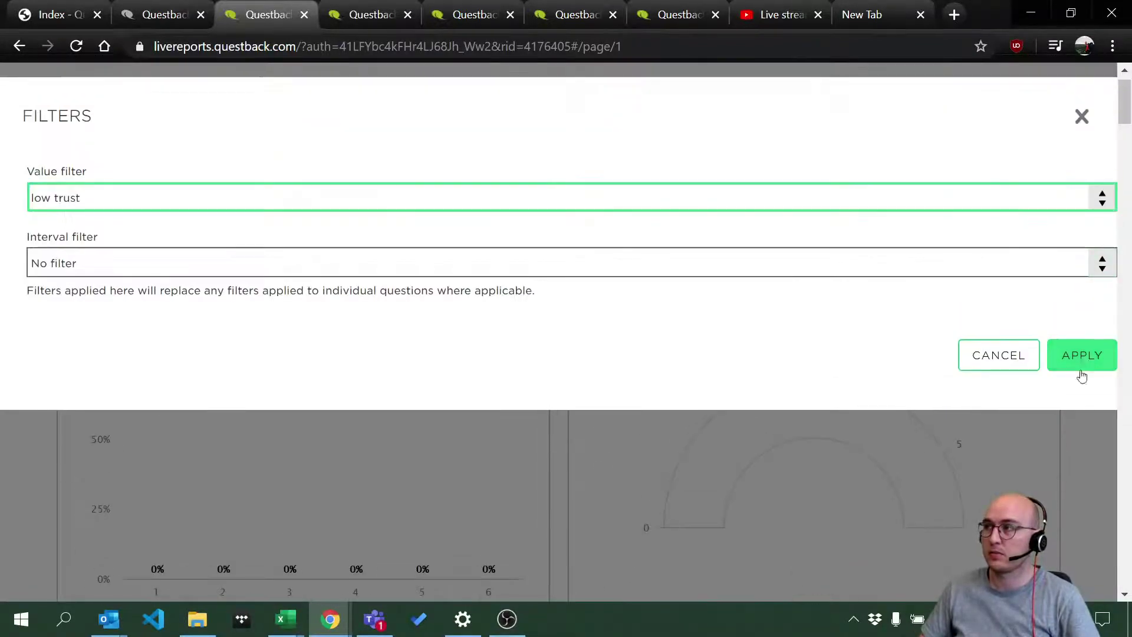
{"action": "left_click", "coordinate": [1081, 356]}
Examine the low trust results in the sense of expectations and time management charts of Full report.
{"action": "scroll", "coordinate": [339, 354], "scroll_direction": "down", "scroll_amount": 2}
{"action": "scroll", "coordinate": [338, 353], "scroll_direction": "down", "scroll_amount": 2}
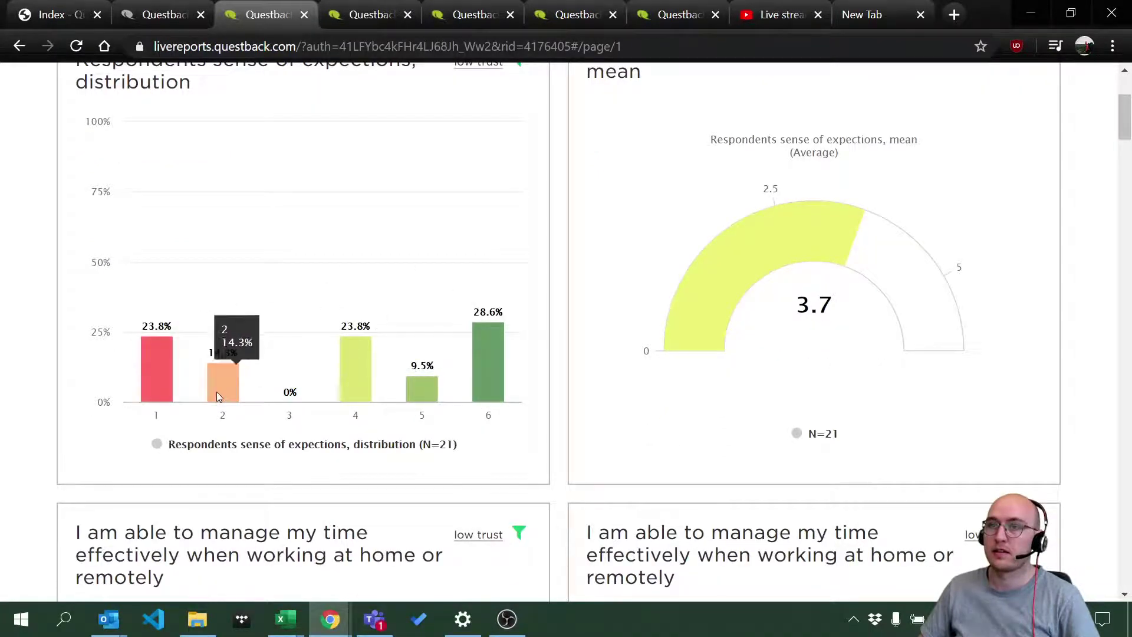
{"action": "scroll", "coordinate": [221, 392], "scroll_direction": "up", "scroll_amount": 3}
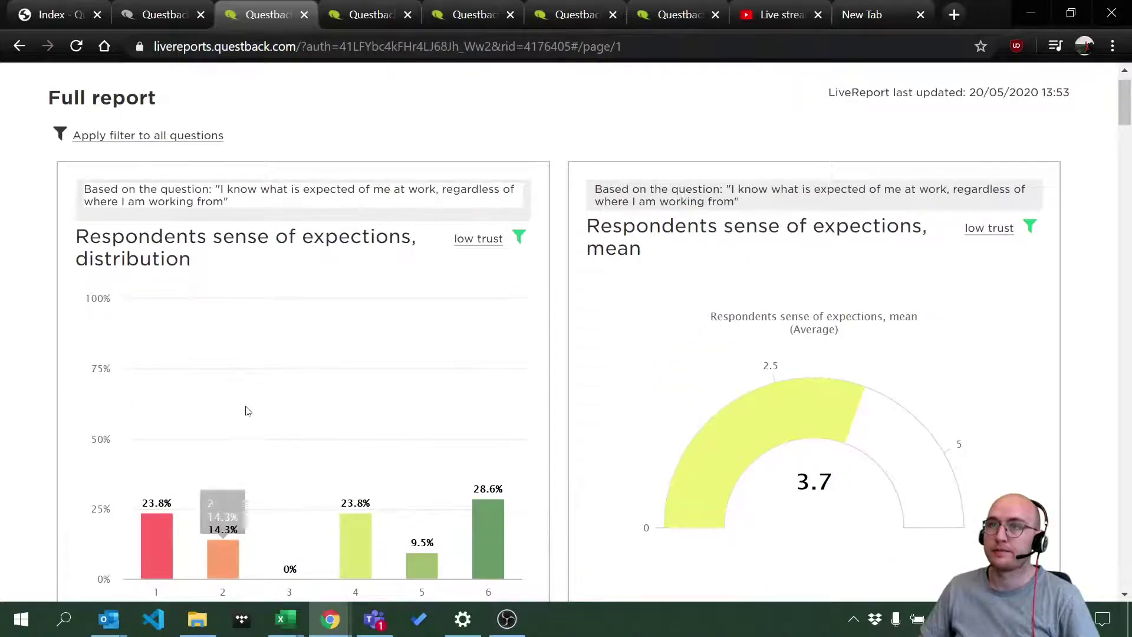
{"action": "scroll", "coordinate": [321, 422], "scroll_direction": "down", "scroll_amount": 2}
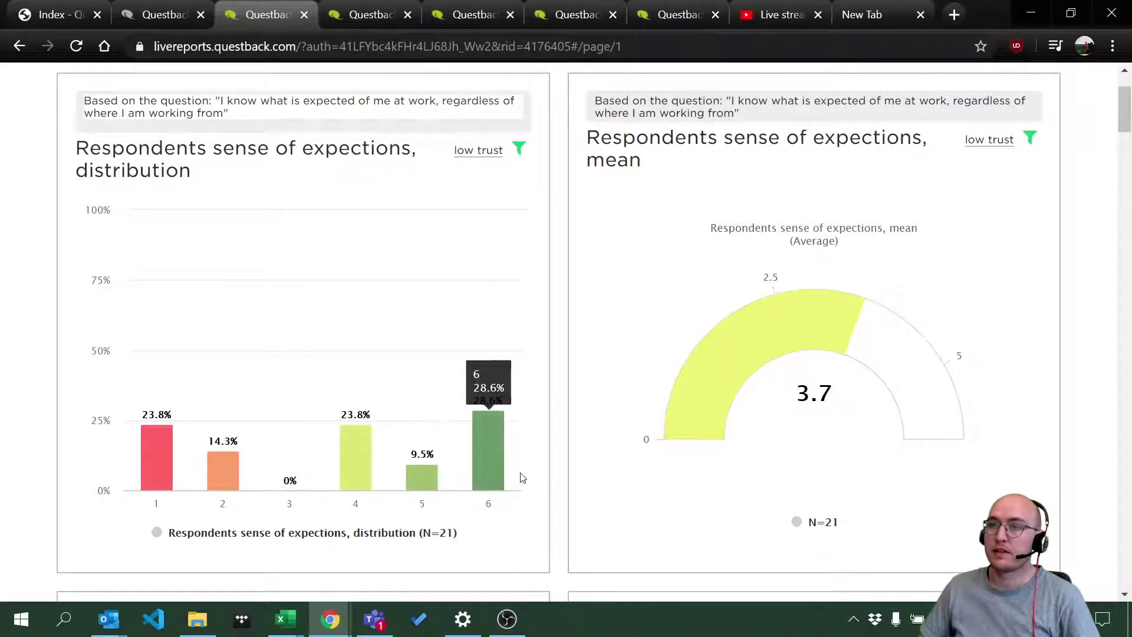
{"action": "scroll", "coordinate": [604, 482], "scroll_direction": "up", "scroll_amount": 2}
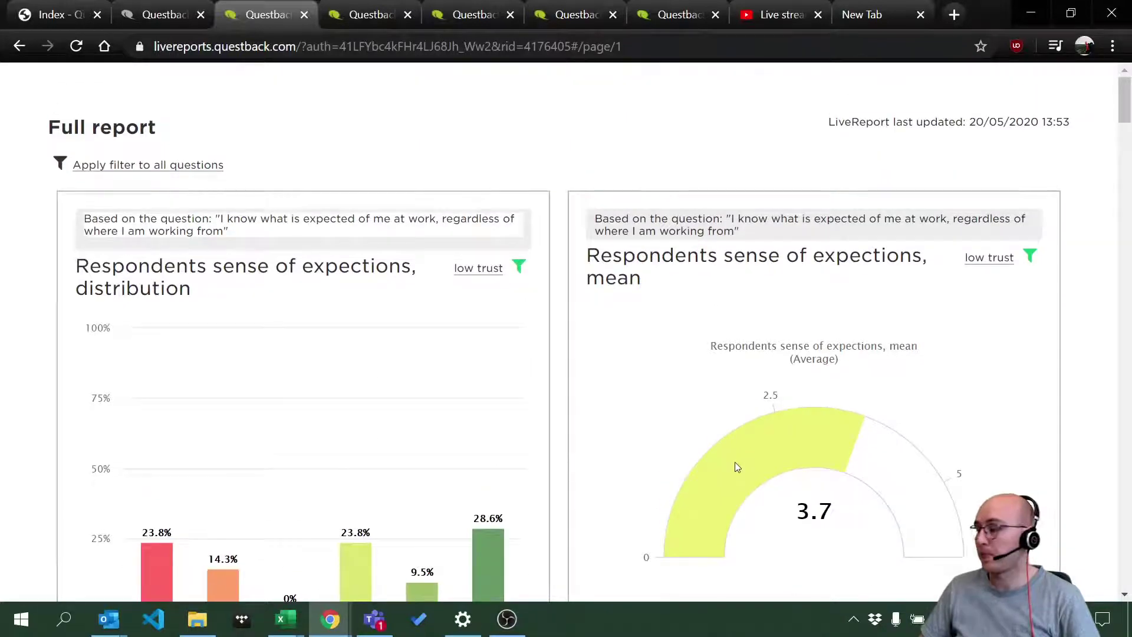
{"action": "scroll", "coordinate": [735, 463], "scroll_direction": "down", "scroll_amount": 1}
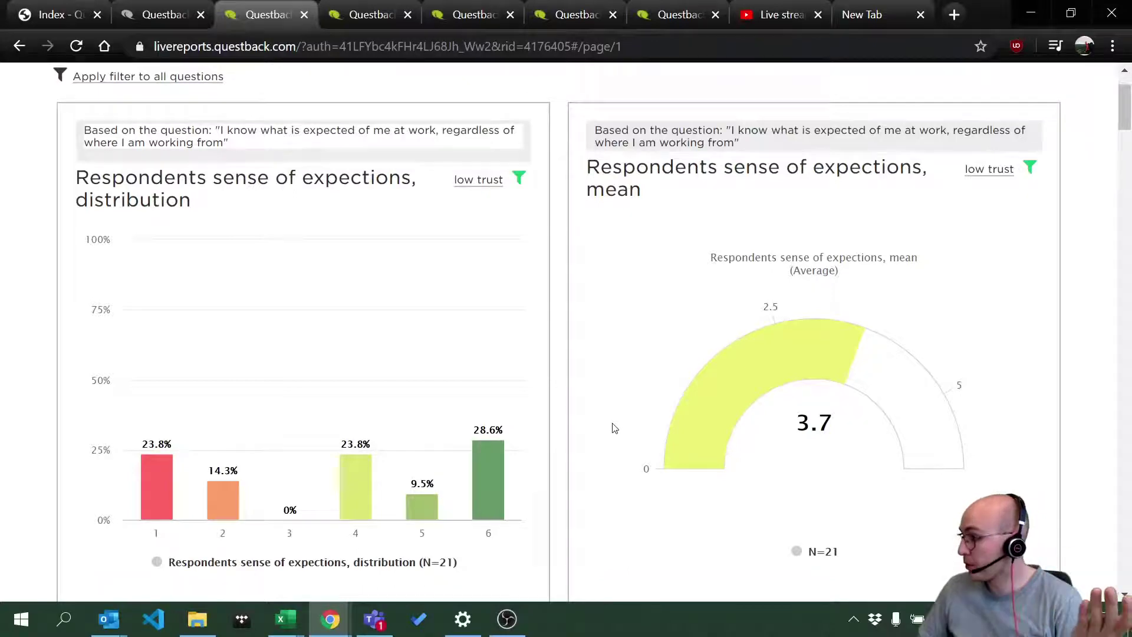
{"action": "scroll", "coordinate": [613, 427], "scroll_direction": "up", "scroll_amount": 2}
{"action": "scroll", "coordinate": [610, 439], "scroll_direction": "down", "scroll_amount": 6}
{"action": "scroll", "coordinate": [606, 450], "scroll_direction": "down", "scroll_amount": 4}
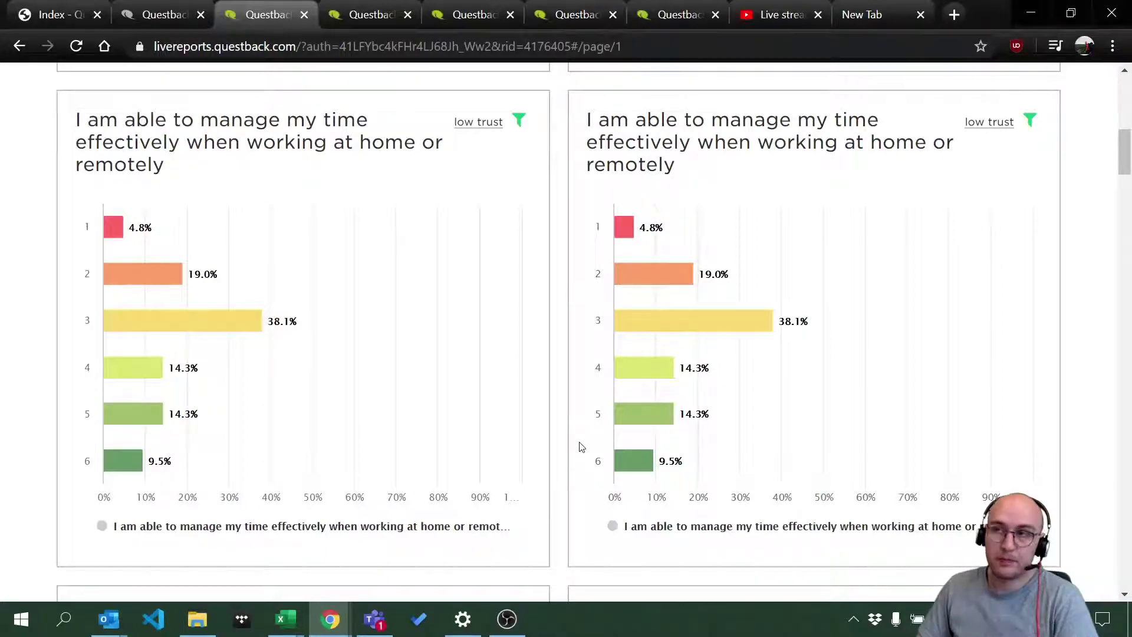
{"action": "mouse_move", "coordinate": [663, 415]}
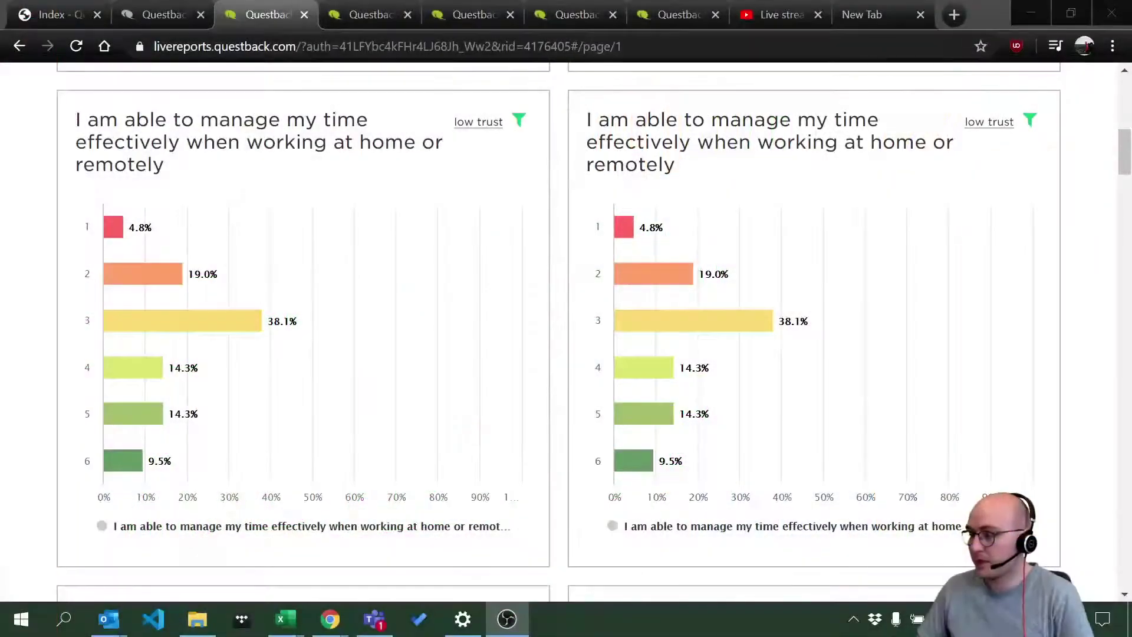
{"action": "scroll", "coordinate": [489, 472], "scroll_direction": "up", "scroll_amount": 10}
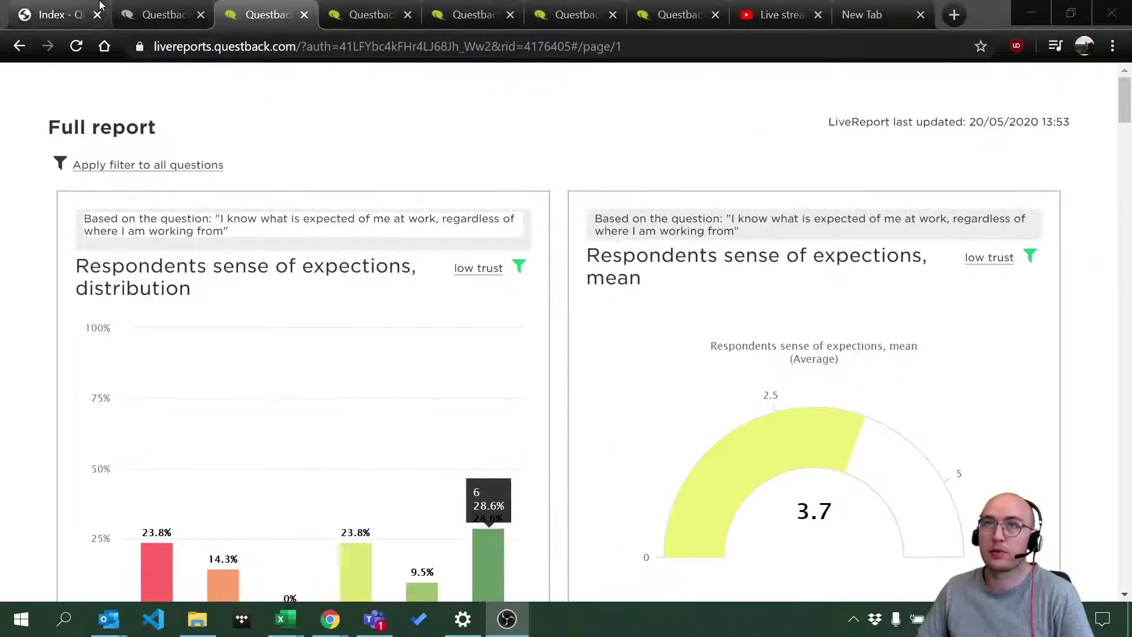
Create a new report named Collections for the health and well-being quest.
{"action": "left_click", "coordinate": [167, 14]}
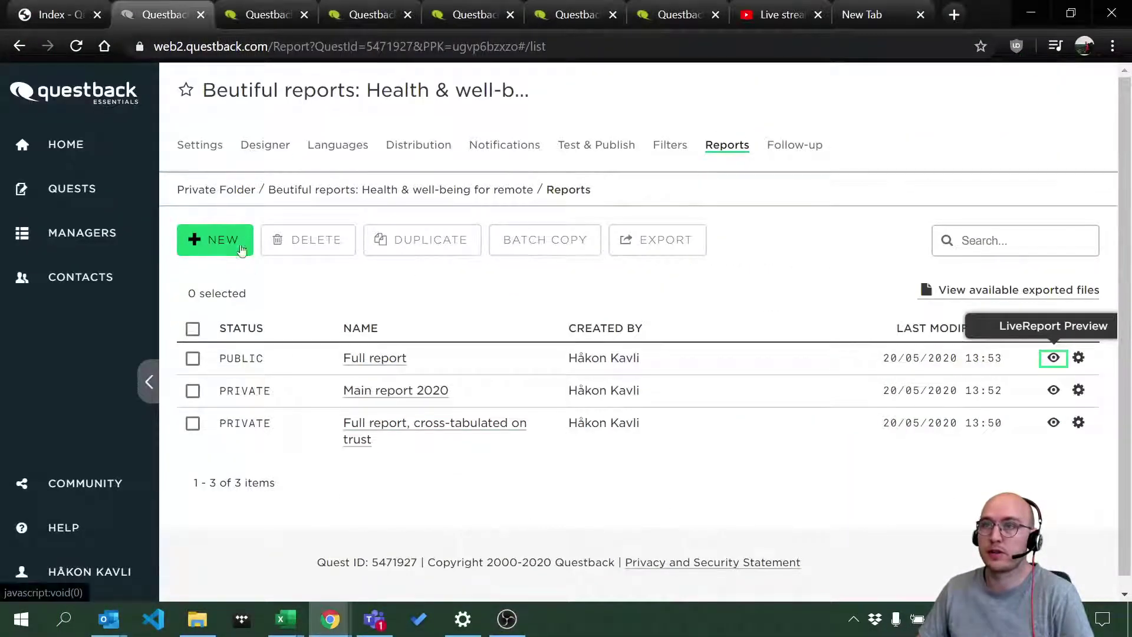
{"action": "left_click", "coordinate": [216, 239]}
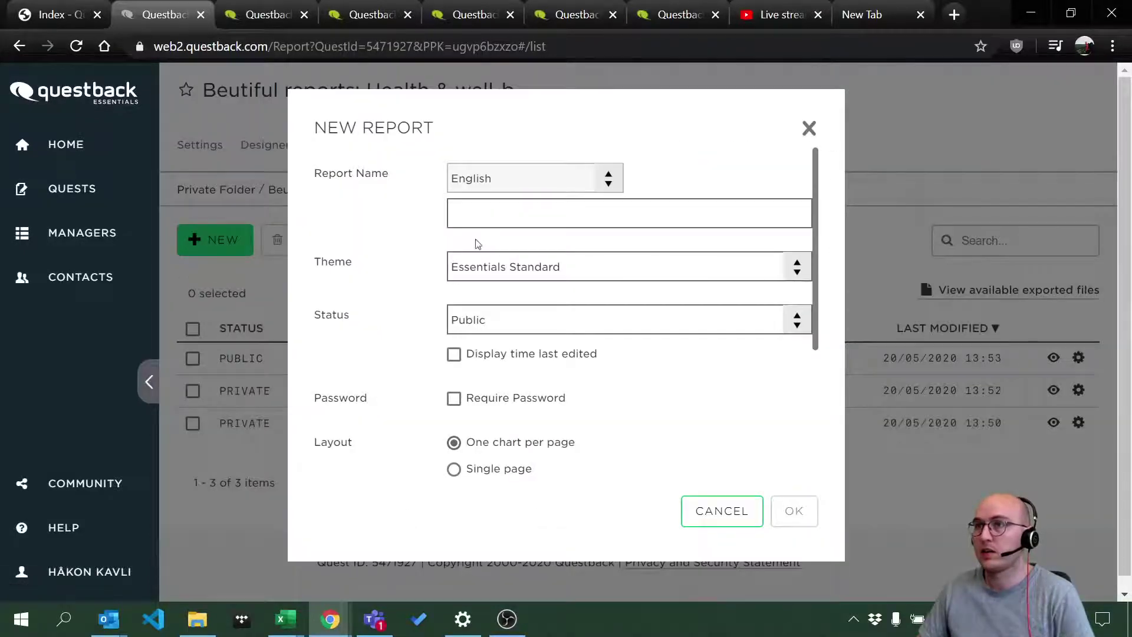
{"action": "left_click", "coordinate": [488, 214]}
{"action": "type", "text": "Colled"}
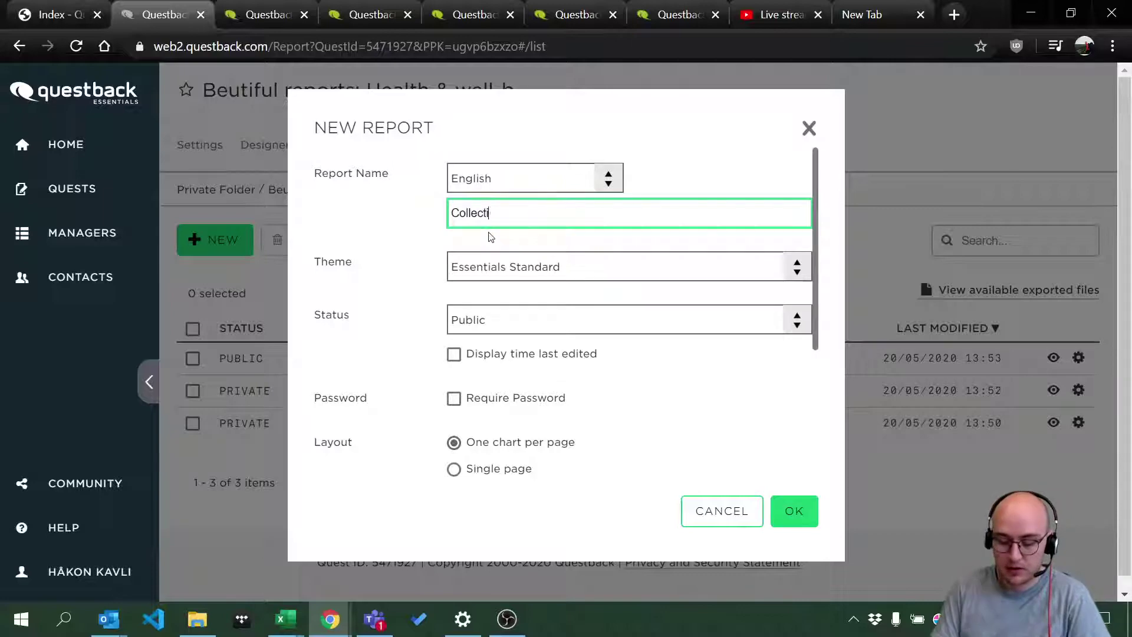
{"action": "type", "text": "tions"}
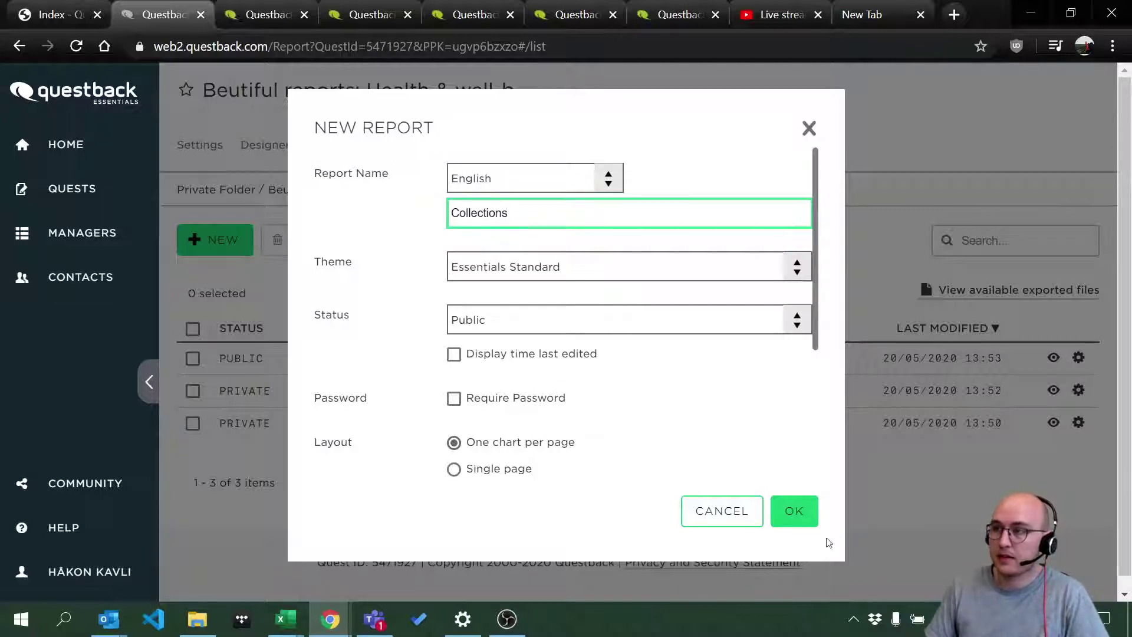
{"action": "left_click", "coordinate": [789, 506]}
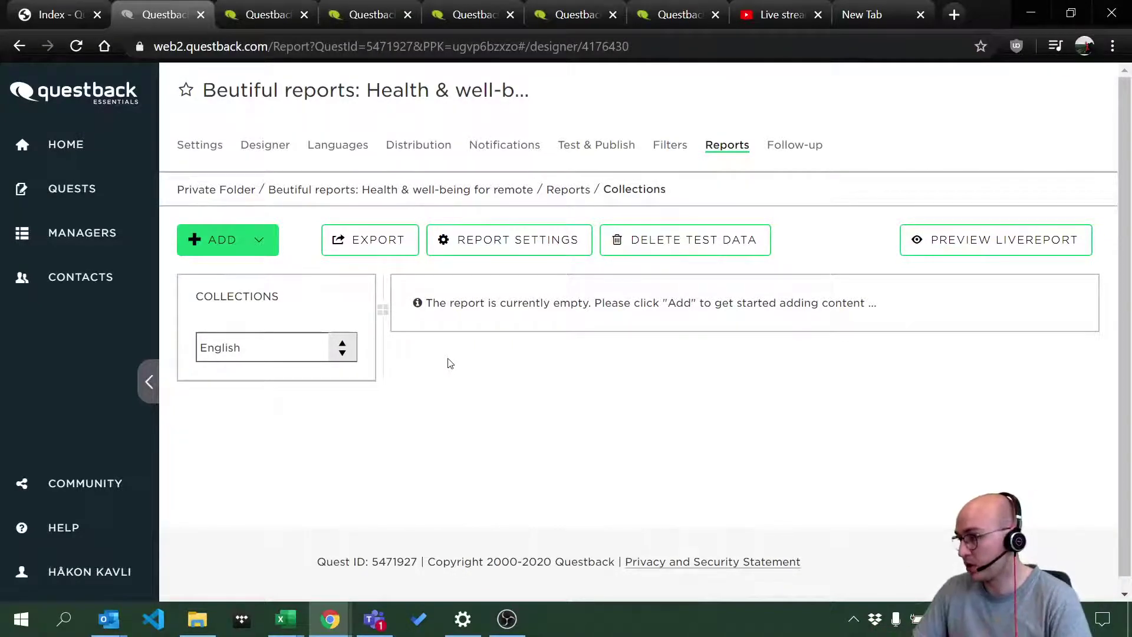
Add a collection to the empty Collections report and open its content.
{"action": "left_click", "coordinate": [224, 243]}
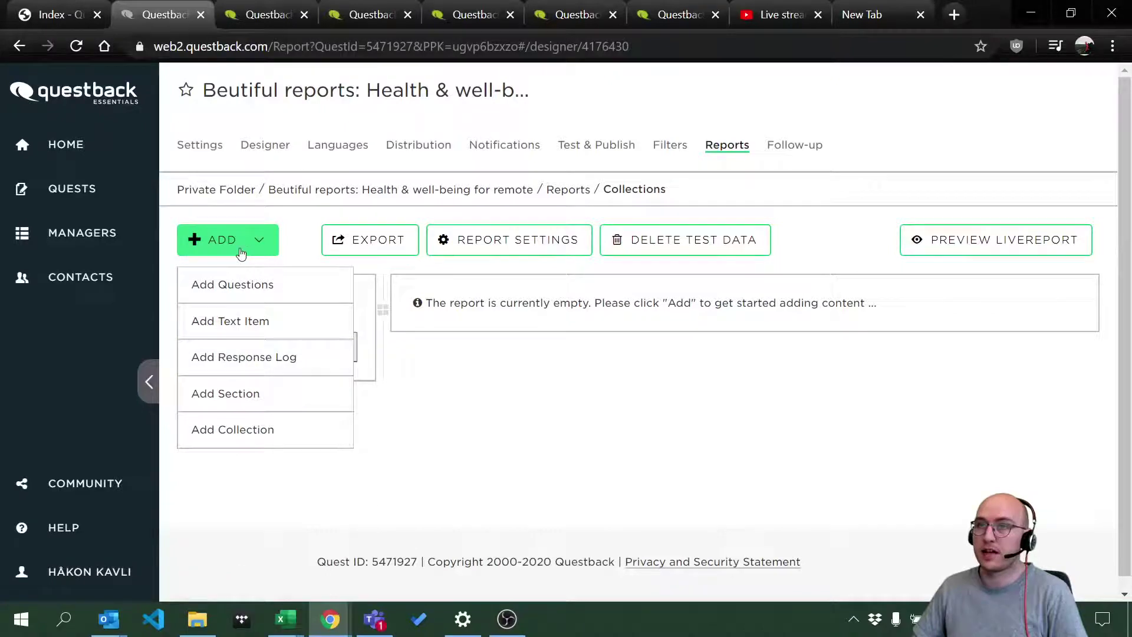
{"action": "left_click", "coordinate": [222, 432]}
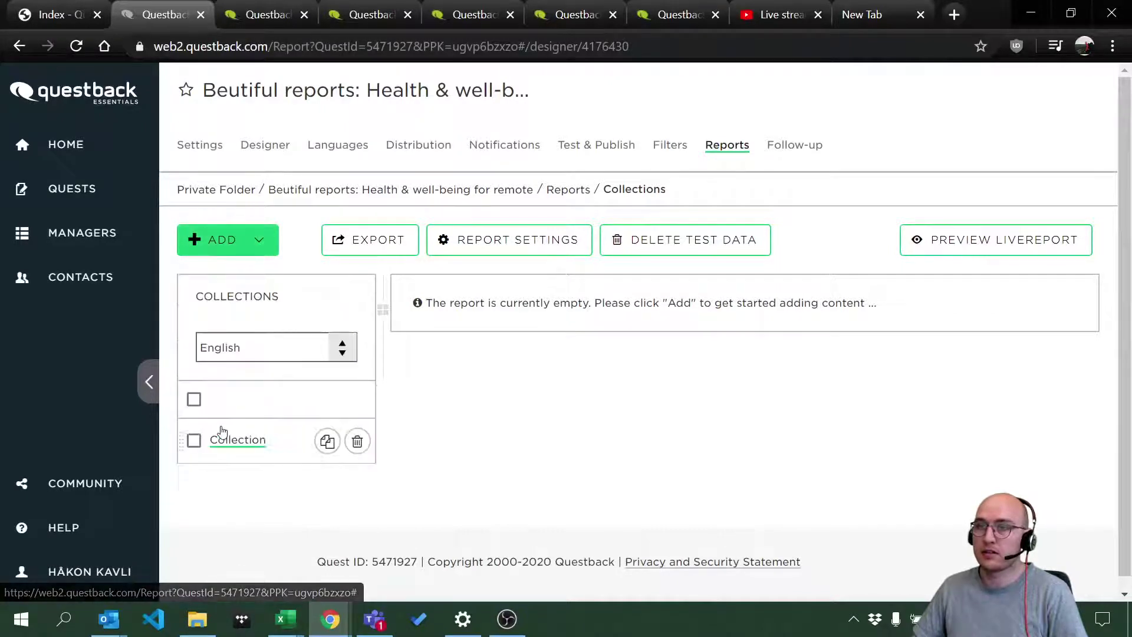
{"action": "left_click", "coordinate": [218, 449]}
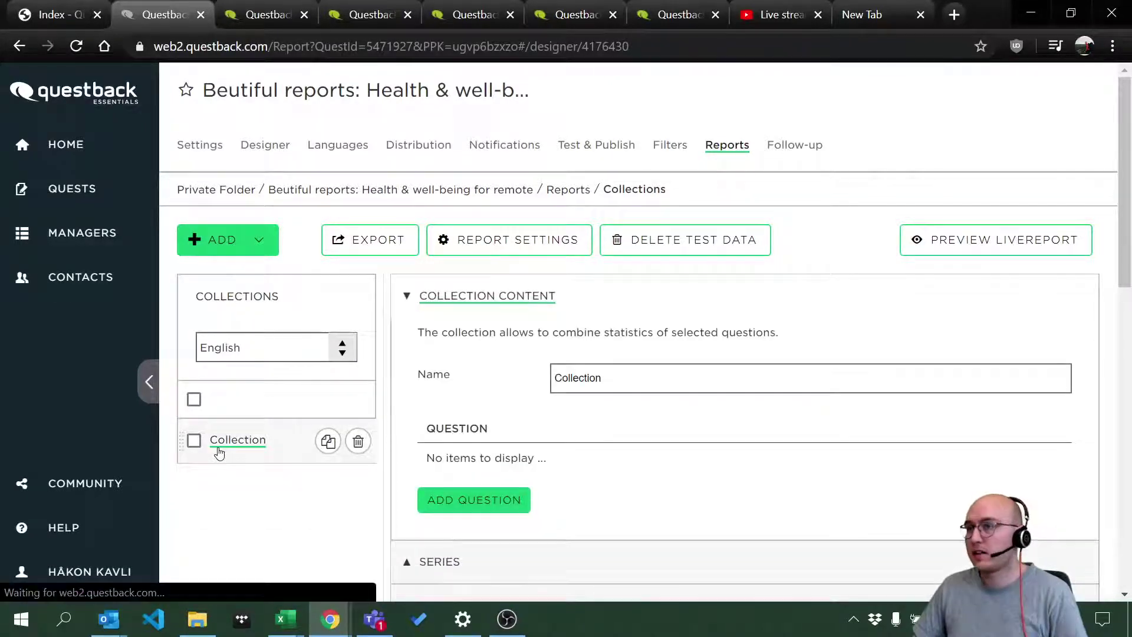
Add the main questions Mindset, Support and Collaboration, and Care to the collection.
{"action": "left_click", "coordinate": [465, 500]}
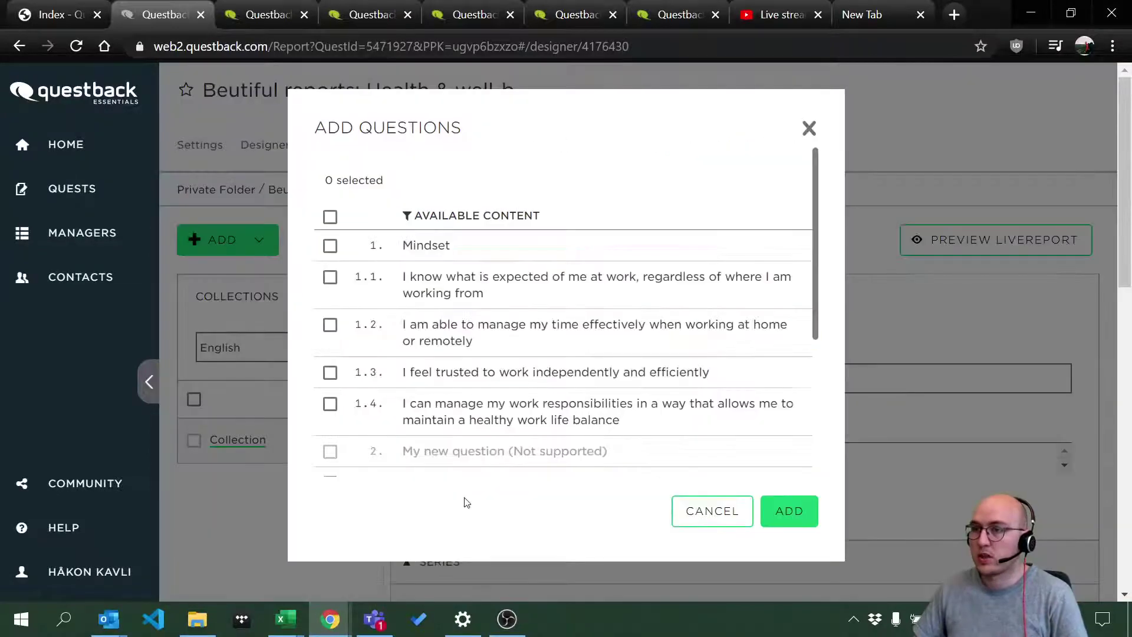
{"action": "left_click", "coordinate": [330, 278]}
{"action": "left_click", "coordinate": [330, 277]}
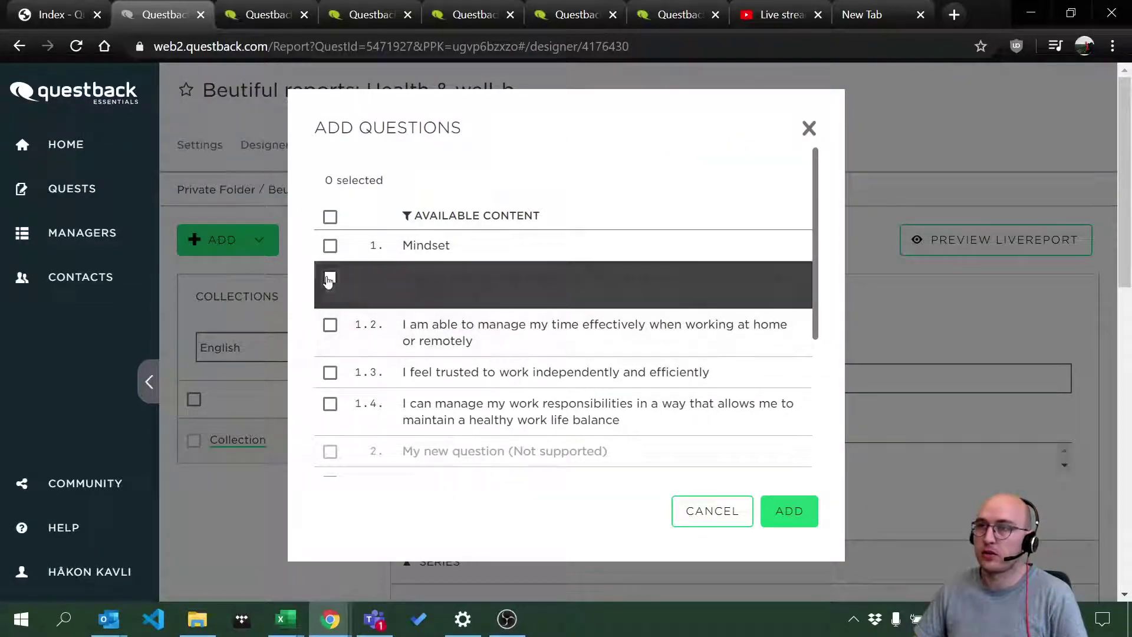
{"action": "left_click", "coordinate": [330, 245]}
{"action": "scroll", "coordinate": [328, 267], "scroll_direction": "down", "scroll_amount": 3}
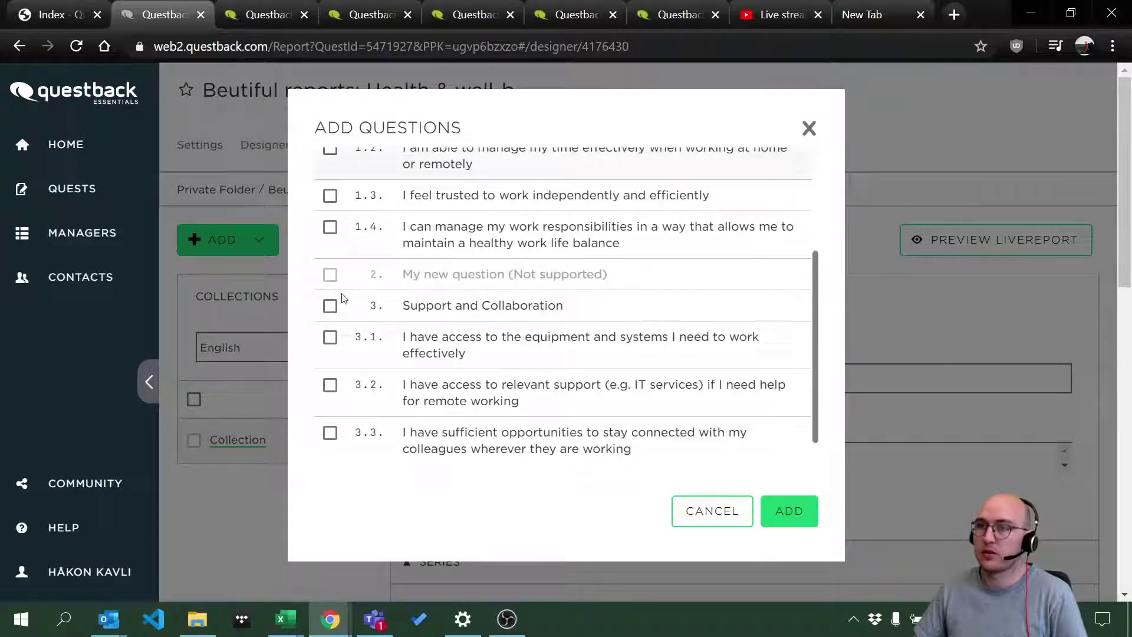
{"action": "left_click", "coordinate": [330, 306]}
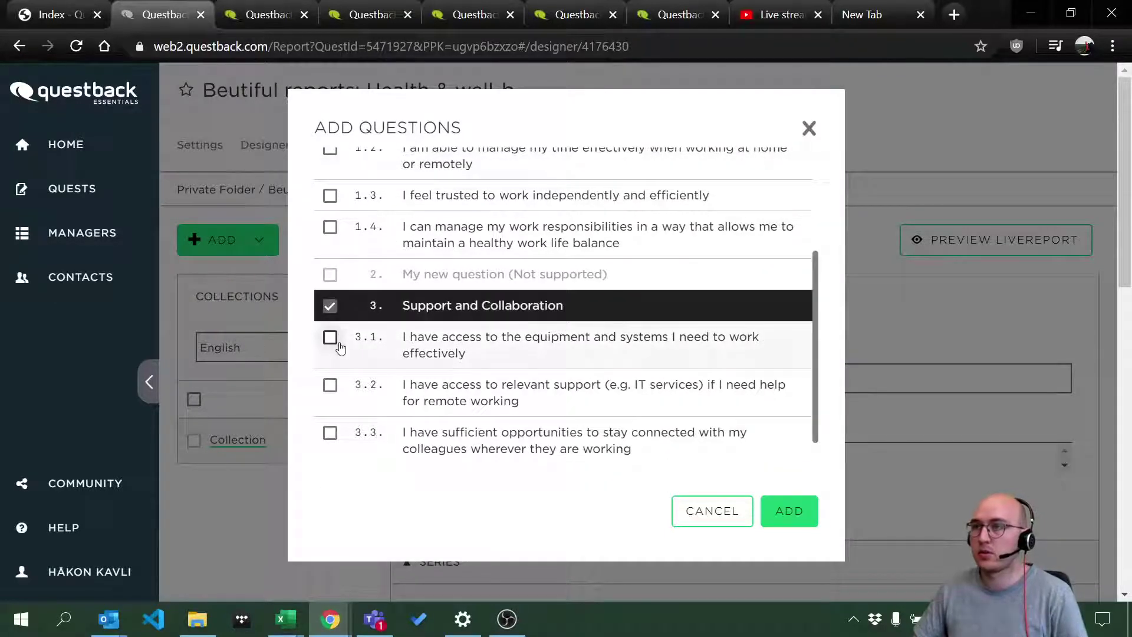
{"action": "scroll", "coordinate": [324, 365], "scroll_direction": "down", "scroll_amount": 1}
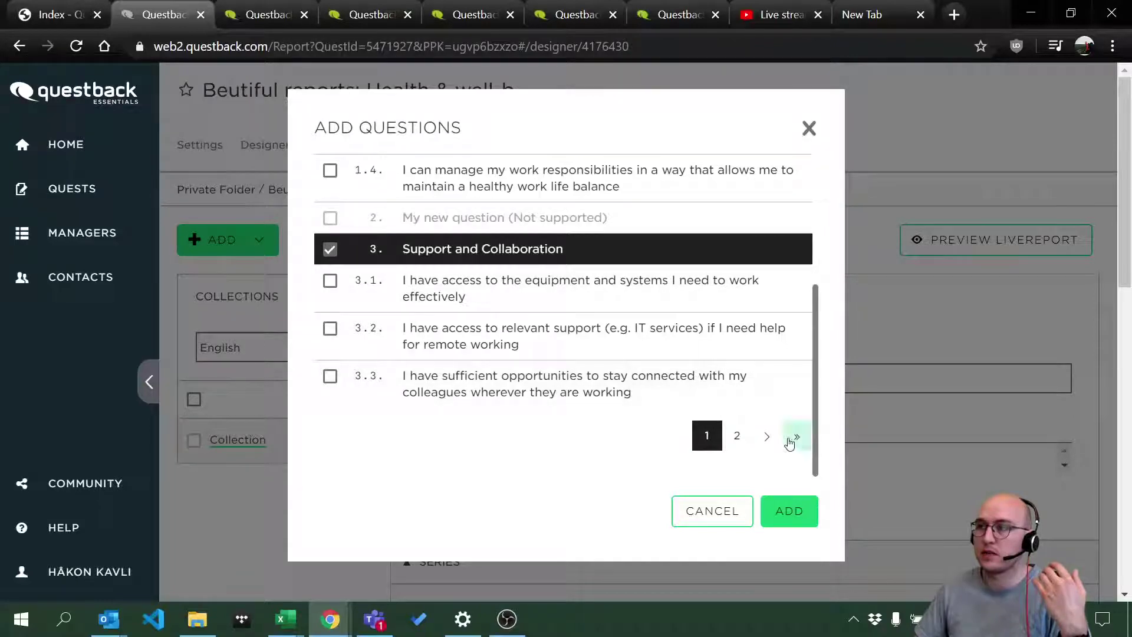
{"action": "left_click", "coordinate": [737, 435]}
{"action": "scroll", "coordinate": [336, 277], "scroll_direction": "up", "scroll_amount": 3}
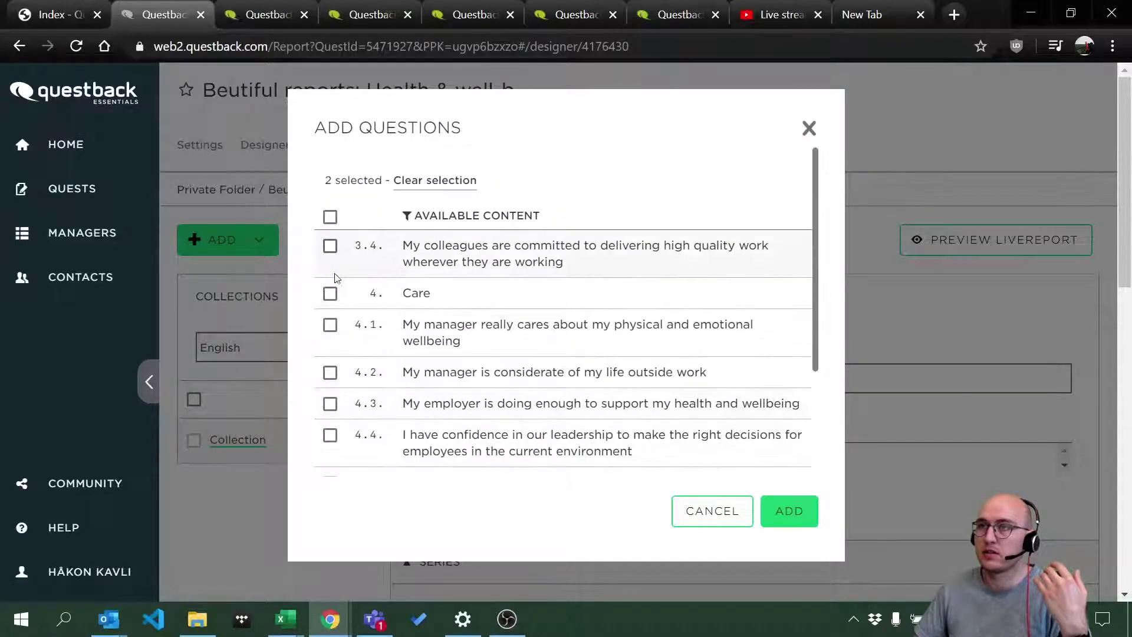
{"action": "left_click", "coordinate": [330, 293]}
{"action": "scroll", "coordinate": [647, 375], "scroll_direction": "down", "scroll_amount": 3}
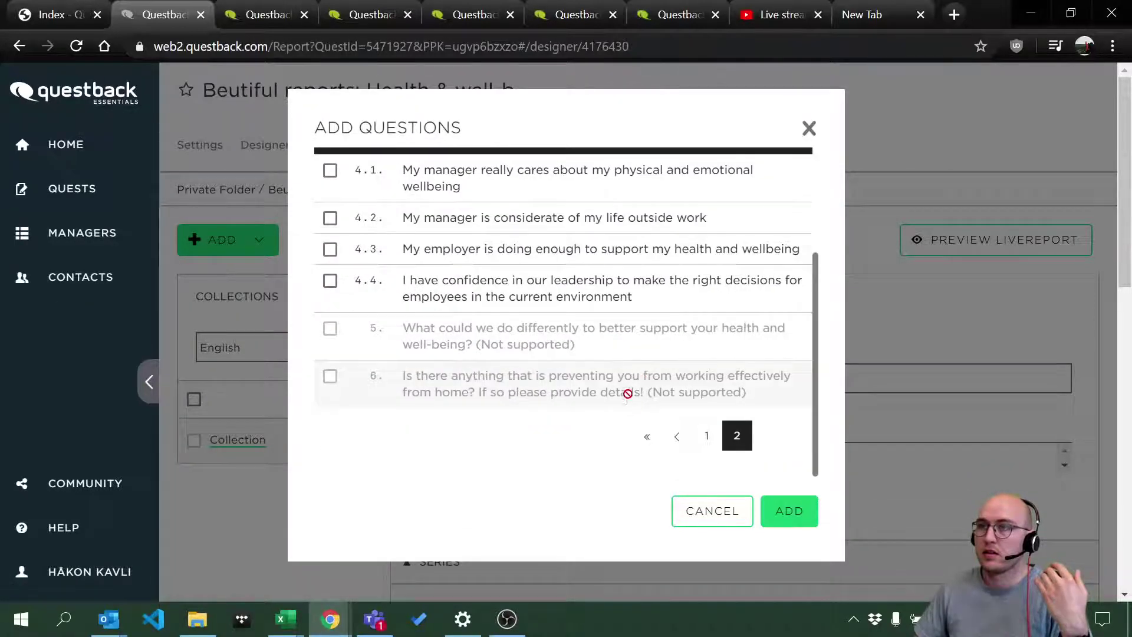
{"action": "left_click", "coordinate": [789, 510]}
Check the collection's chart display and reload the report page to refresh it.
{"action": "scroll", "coordinate": [613, 412], "scroll_direction": "down", "scroll_amount": 3}
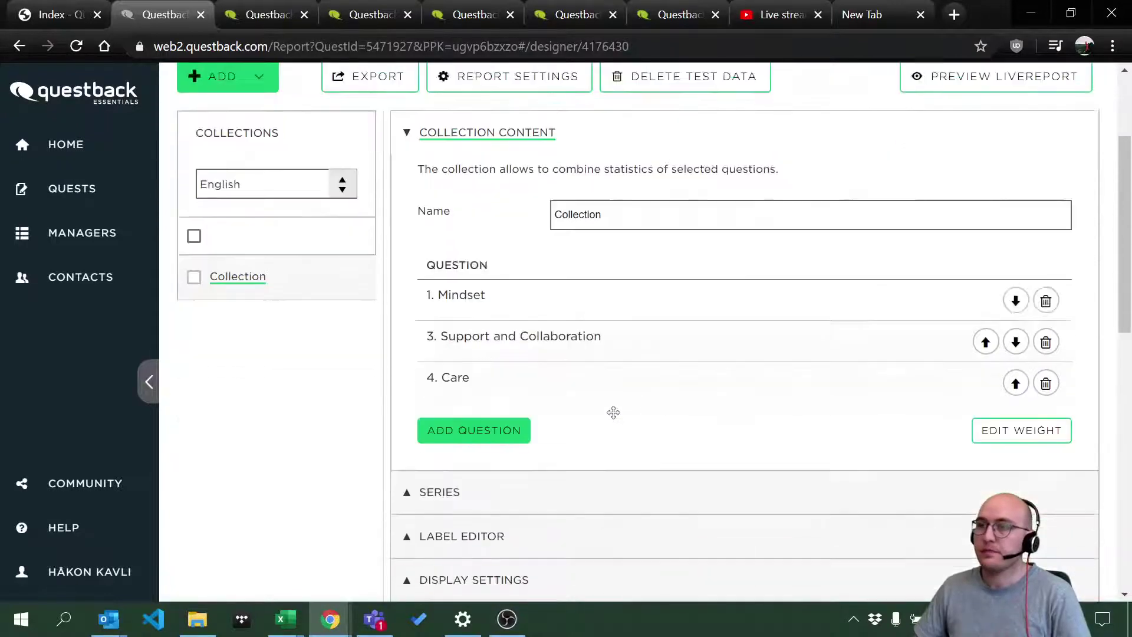
{"action": "scroll", "coordinate": [613, 412], "scroll_direction": "down", "scroll_amount": 9}
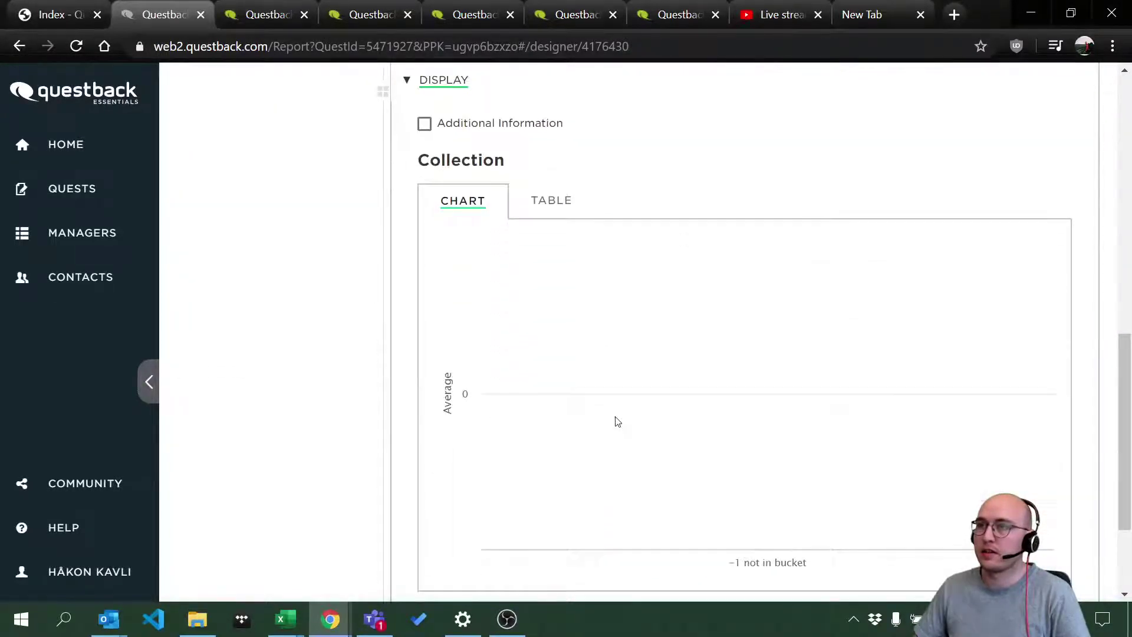
{"action": "scroll", "coordinate": [617, 422], "scroll_direction": "up", "scroll_amount": 10}
{"action": "scroll", "coordinate": [513, 415], "scroll_direction": "up", "scroll_amount": 3}
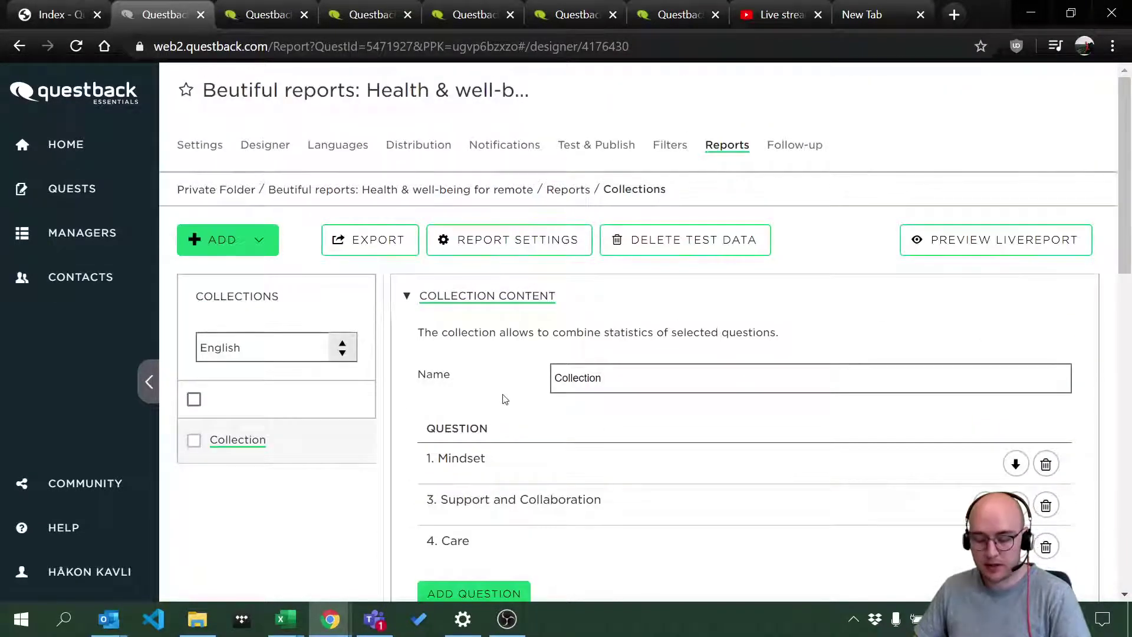
{"action": "key", "text": "F5"}
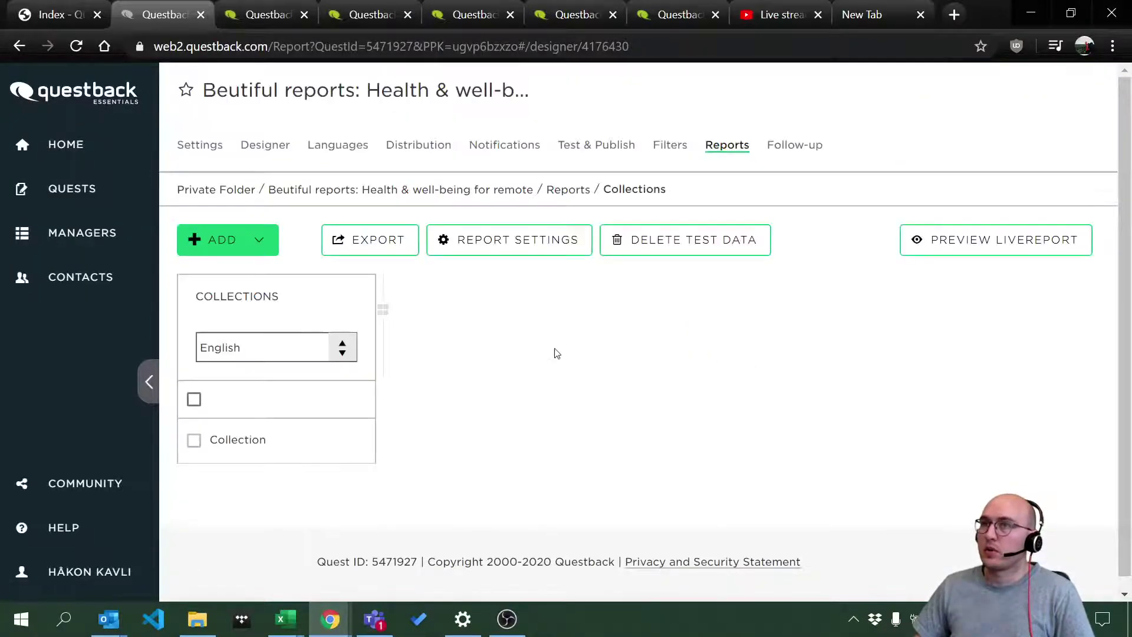
Examine the collection chart's averages for Summary, Mindset, Support and Collaboration, and Care.
{"action": "scroll", "coordinate": [584, 389], "scroll_direction": "down", "scroll_amount": 7}
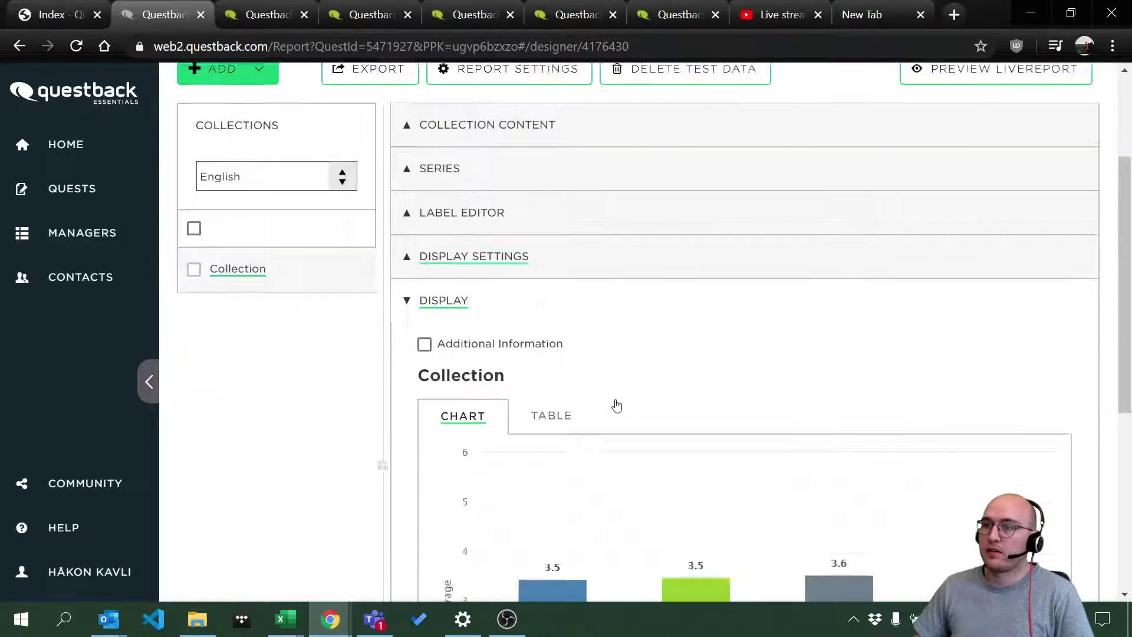
{"action": "mouse_move", "coordinate": [577, 450]}
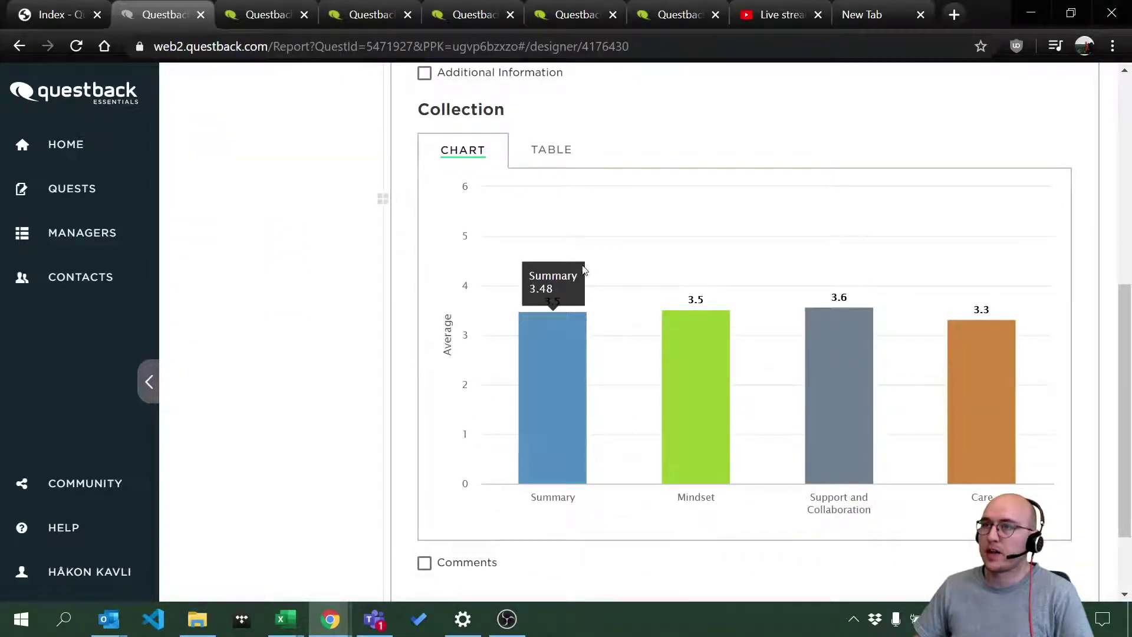
{"action": "mouse_move", "coordinate": [694, 372]}
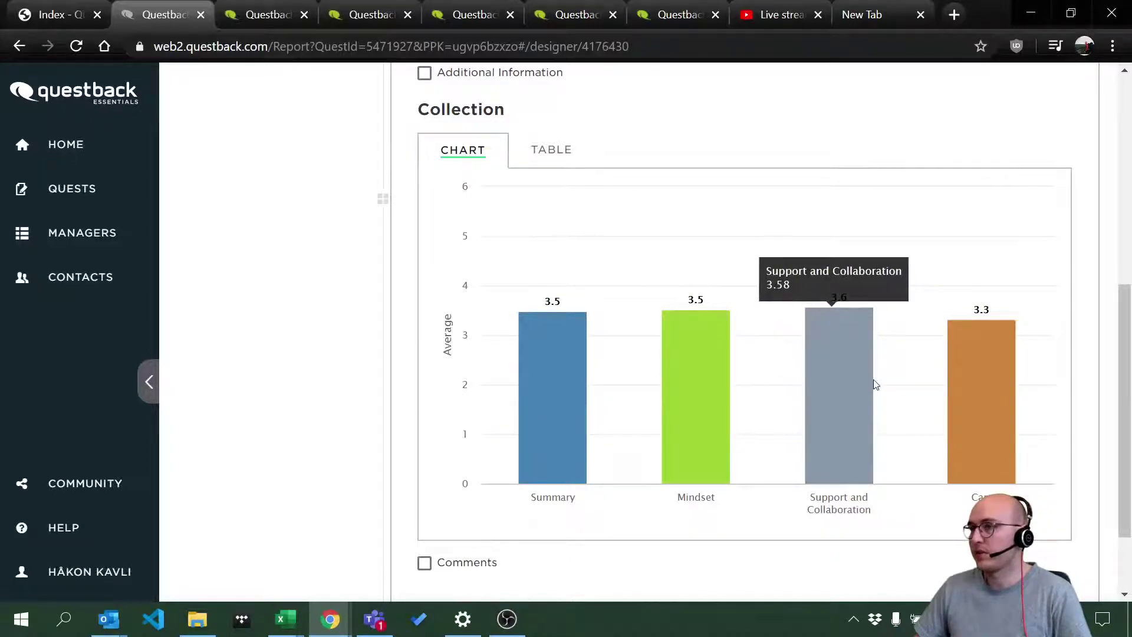
{"action": "mouse_move", "coordinate": [985, 382]}
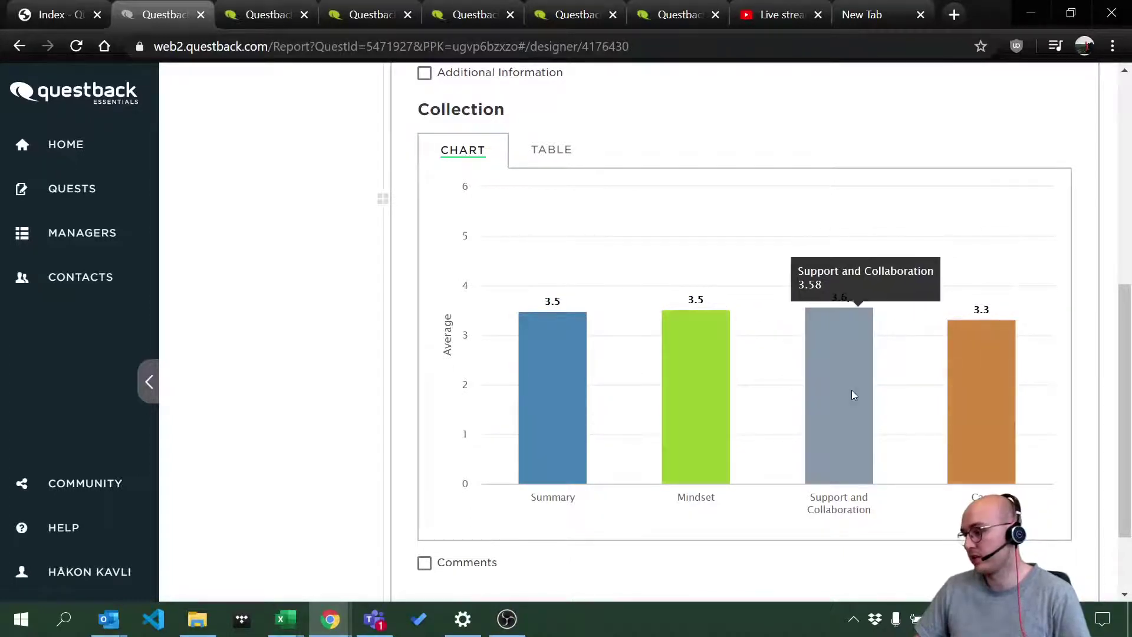
{"action": "scroll", "coordinate": [755, 384], "scroll_direction": "up", "scroll_amount": 4}
{"action": "scroll", "coordinate": [757, 386], "scroll_direction": "up", "scroll_amount": 3}
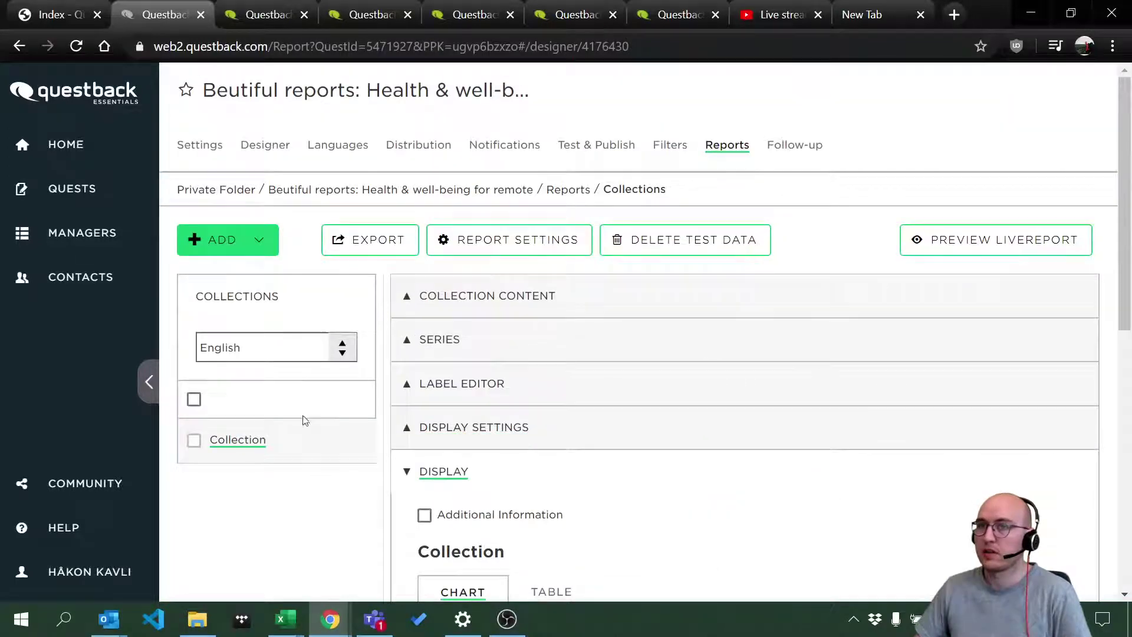
Rename the collection to "Collection (main questions)".
{"action": "left_click", "coordinate": [235, 441]}
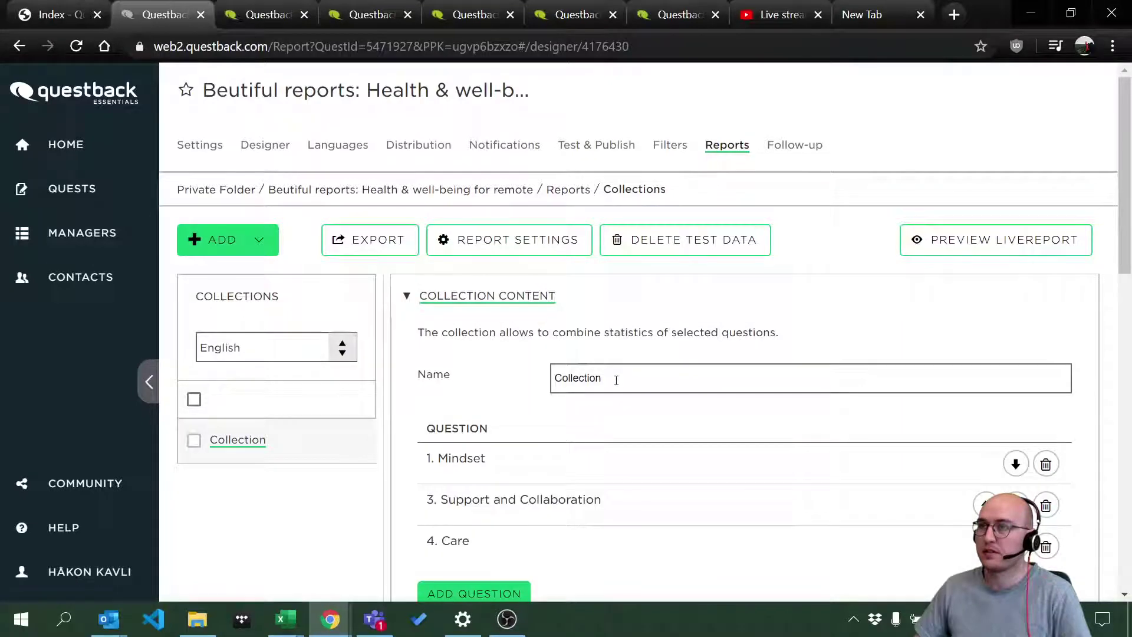
{"action": "left_click", "coordinate": [616, 380]}
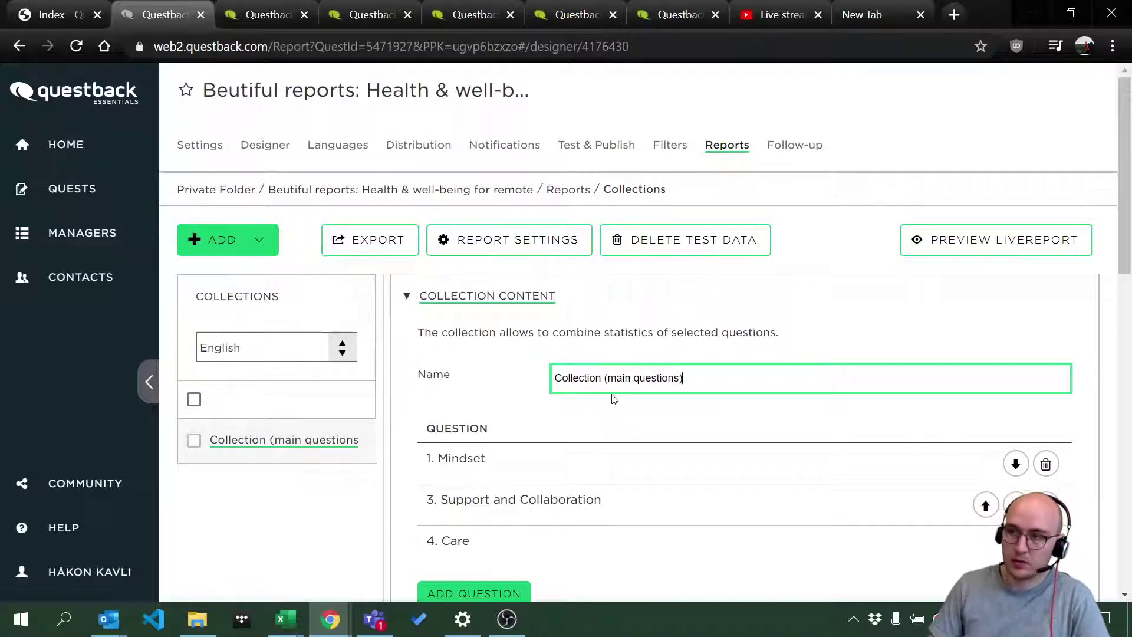
{"action": "left_click", "coordinate": [285, 535]}
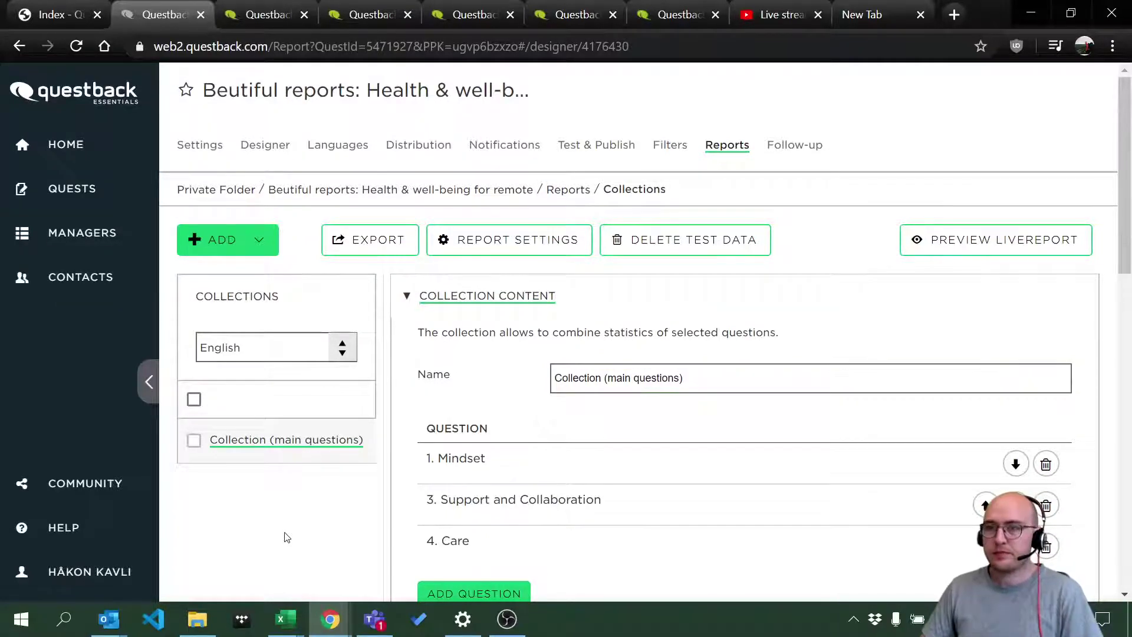
{"action": "scroll", "coordinate": [511, 460], "scroll_direction": "down", "scroll_amount": 2}
{"action": "scroll", "coordinate": [354, 415], "scroll_direction": "up", "scroll_amount": 2}
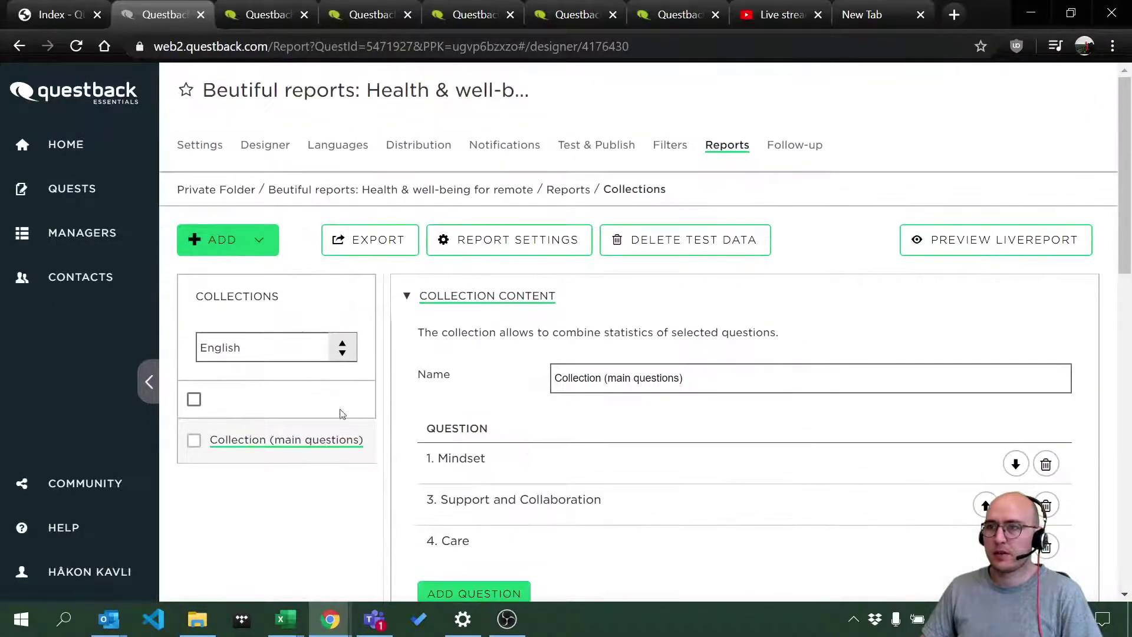
Add a second collection to the report and open its content.
{"action": "left_click", "coordinate": [229, 252]}
{"action": "left_click", "coordinate": [283, 437]}
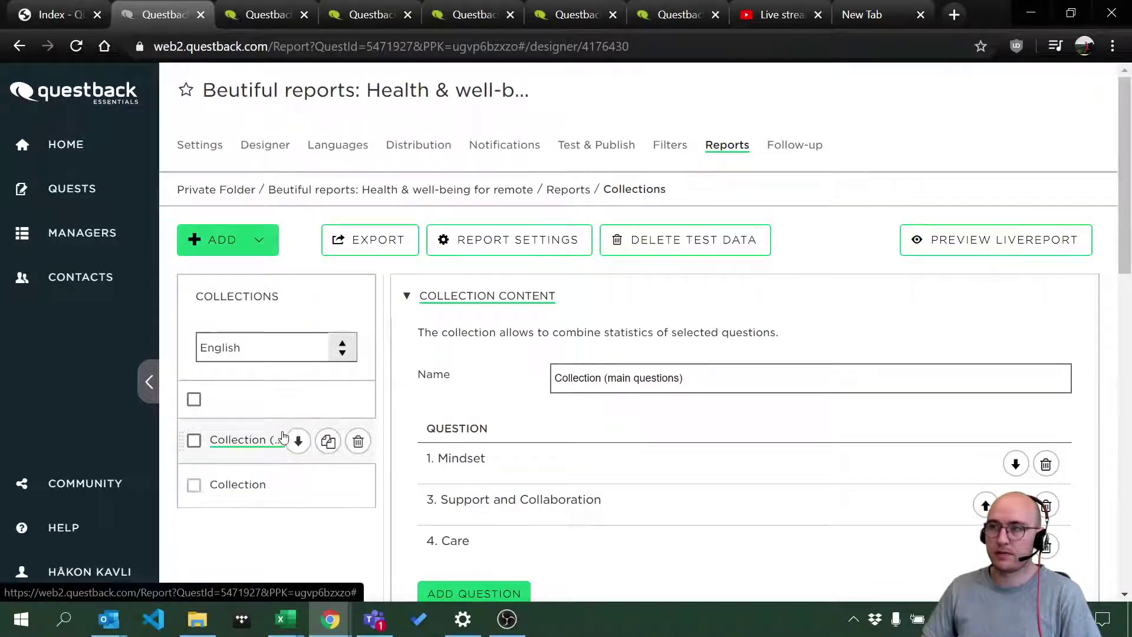
{"action": "left_click", "coordinate": [247, 484]}
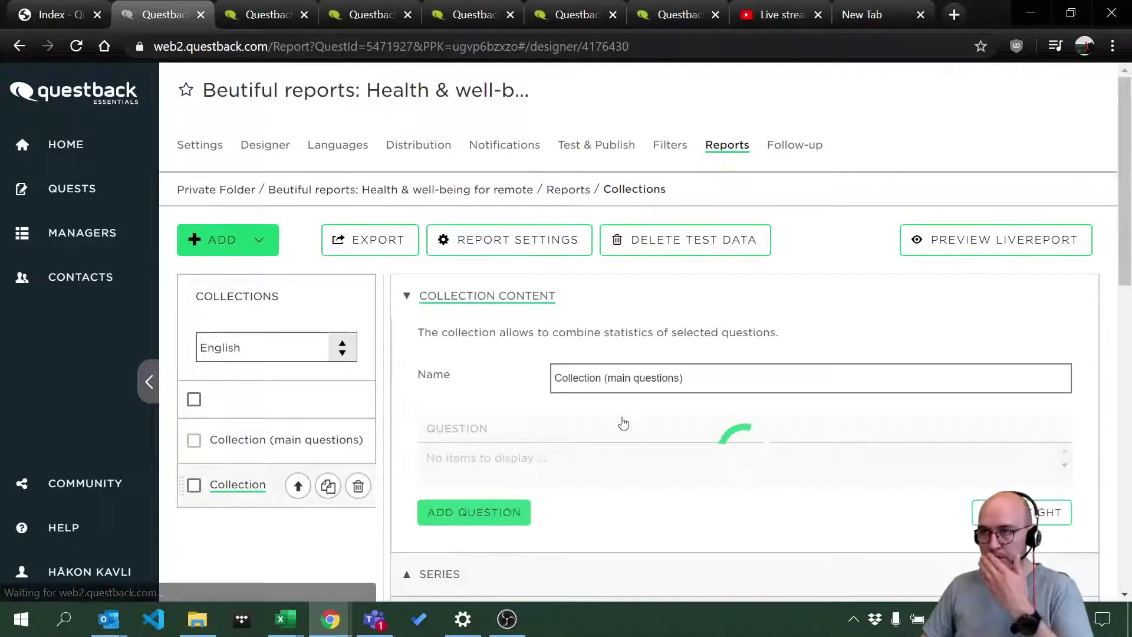
{"action": "scroll", "coordinate": [462, 407], "scroll_direction": "down", "scroll_amount": 1}
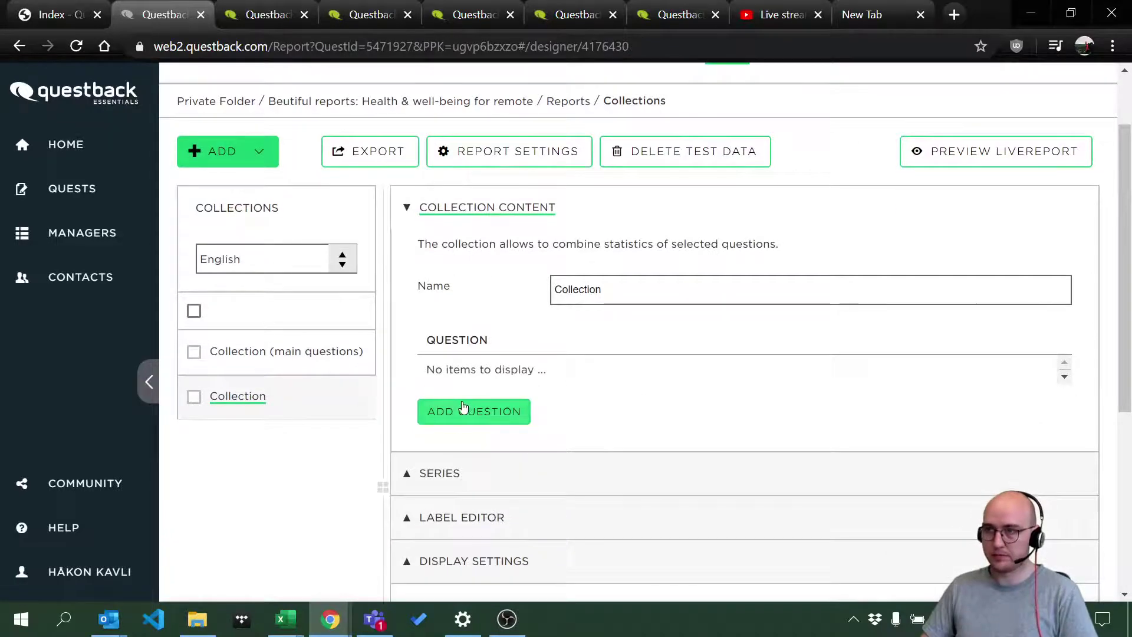
Select sub-questions 1.1 to 1.4 and 3.1 to 3.3 for the second collection, excluding Mindset and Support and Collaboration.
{"action": "left_click", "coordinate": [462, 407]}
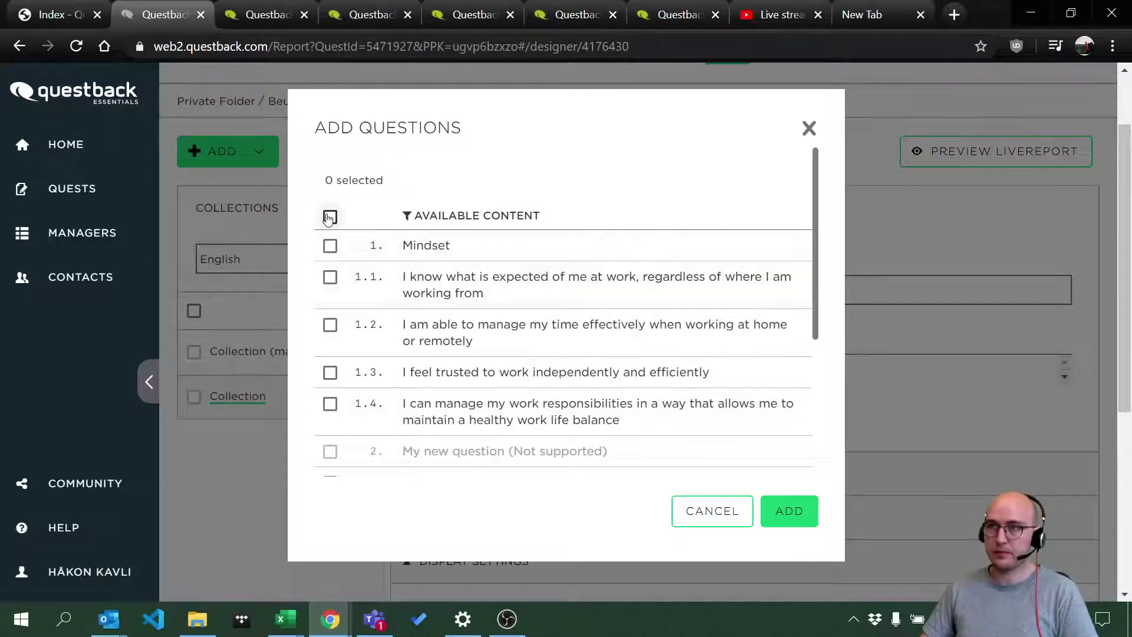
{"action": "left_click", "coordinate": [329, 217]}
{"action": "left_click", "coordinate": [330, 245]}
{"action": "scroll", "coordinate": [353, 271], "scroll_direction": "down", "scroll_amount": 3}
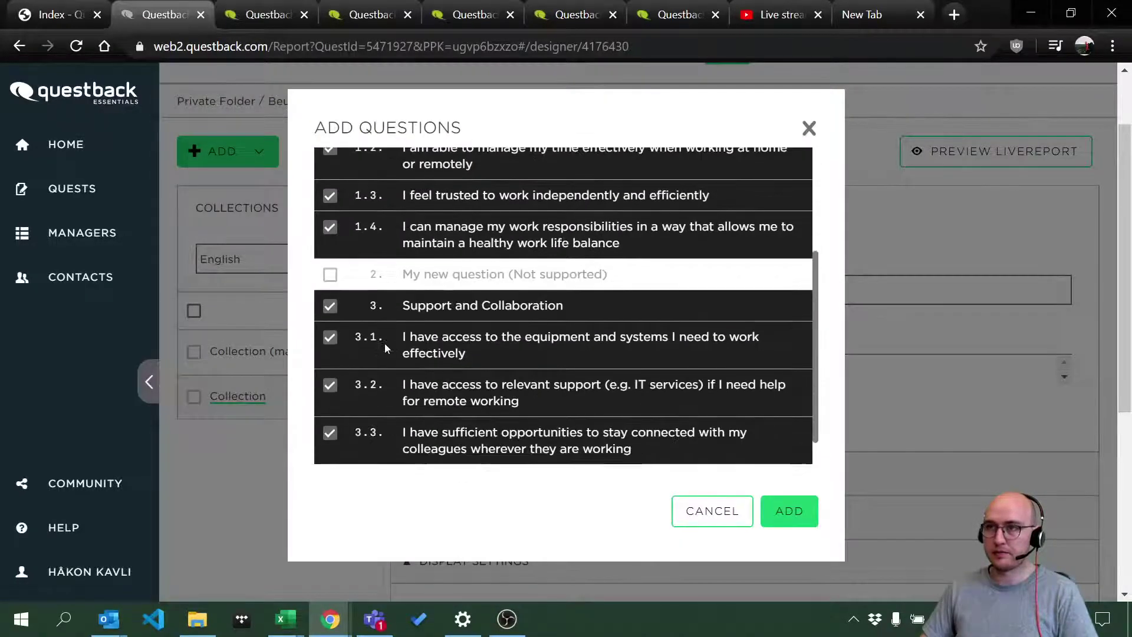
{"action": "left_click", "coordinate": [328, 306]}
{"action": "scroll", "coordinate": [330, 307], "scroll_direction": "down", "scroll_amount": 1}
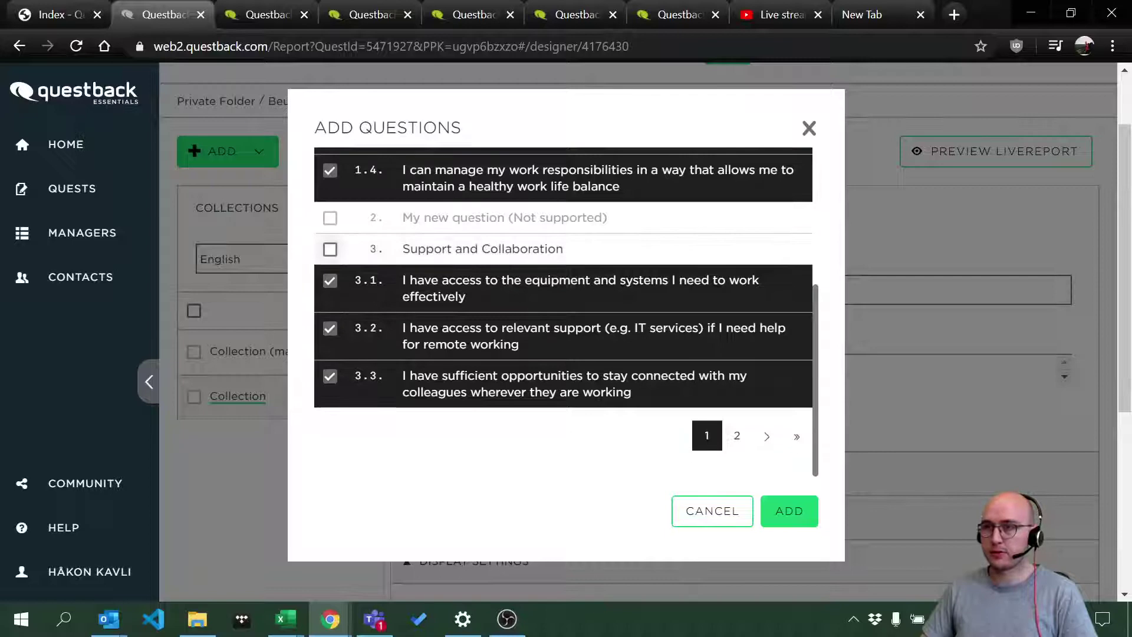
Select sub-questions 3.4 and 4.1 to 4.4 as well, excluding Care, and add all selected questions to the collection.
{"action": "left_click", "coordinate": [737, 435]}
{"action": "scroll", "coordinate": [444, 245], "scroll_direction": "up", "scroll_amount": 2}
{"action": "left_click", "coordinate": [329, 227]}
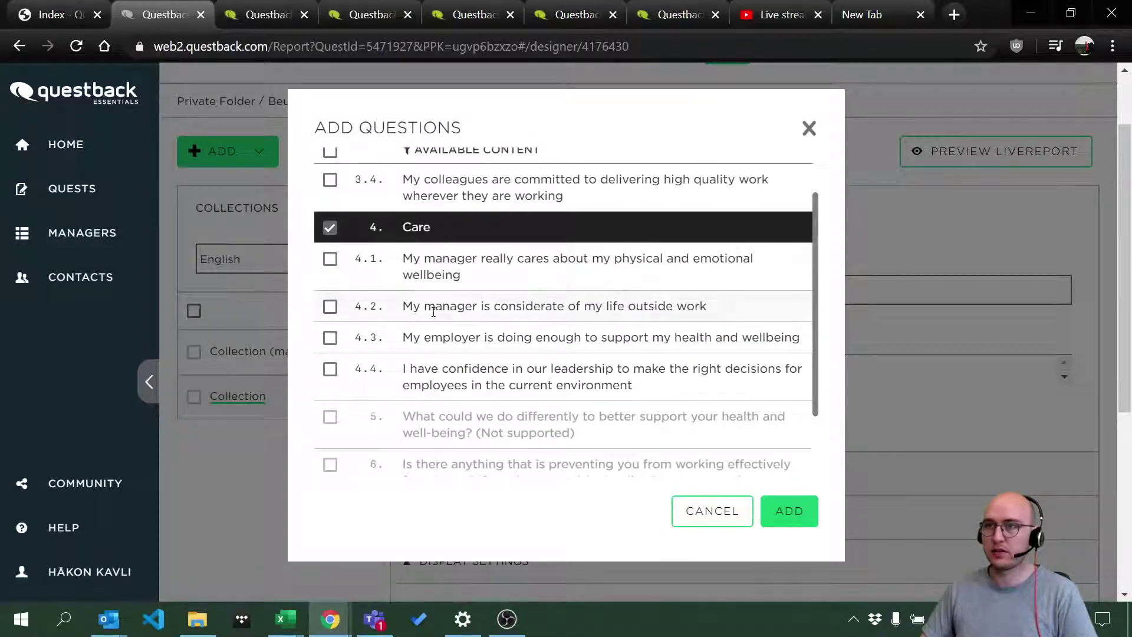
{"action": "scroll", "coordinate": [330, 227], "scroll_direction": "up", "scroll_amount": 1}
{"action": "left_click", "coordinate": [329, 245]}
{"action": "left_click", "coordinate": [330, 289]}
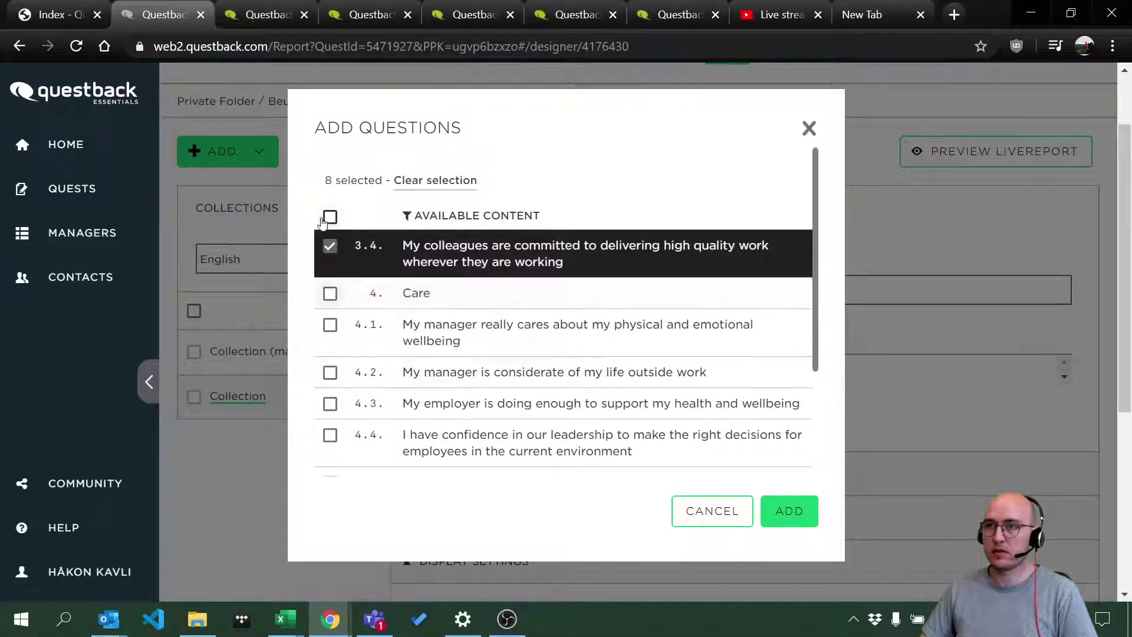
{"action": "left_click", "coordinate": [331, 217]}
{"action": "left_click", "coordinate": [329, 293]}
{"action": "scroll", "coordinate": [391, 347], "scroll_direction": "down", "scroll_amount": 2}
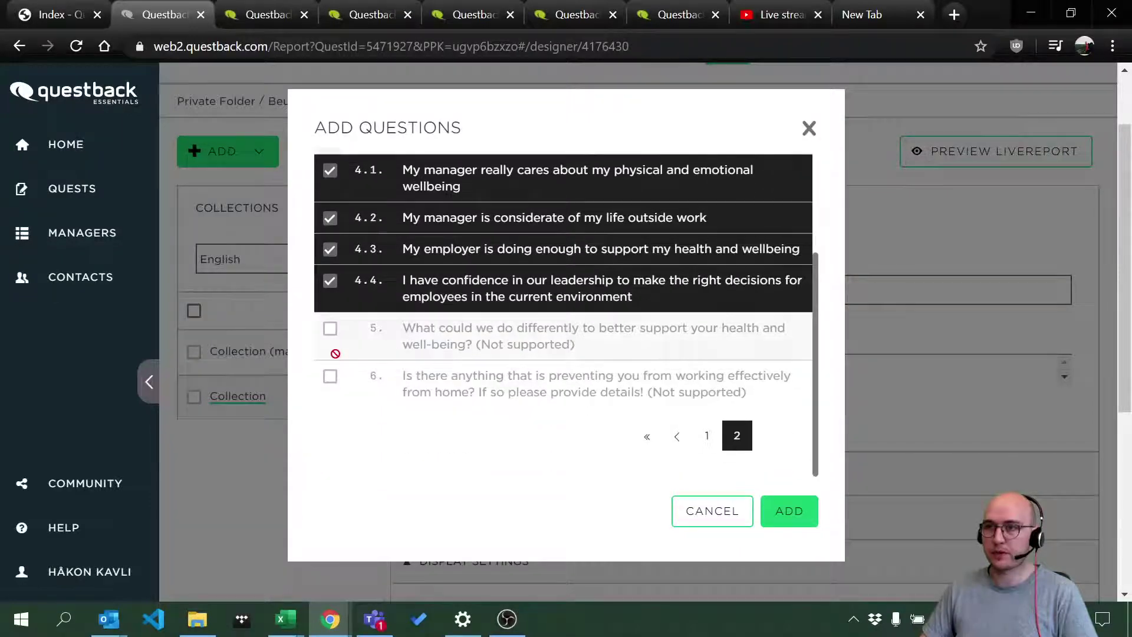
{"action": "left_click", "coordinate": [813, 505]}
Check the chart display of the second collection below its list of added questions.
{"action": "scroll", "coordinate": [759, 512], "scroll_direction": "down", "scroll_amount": 10}
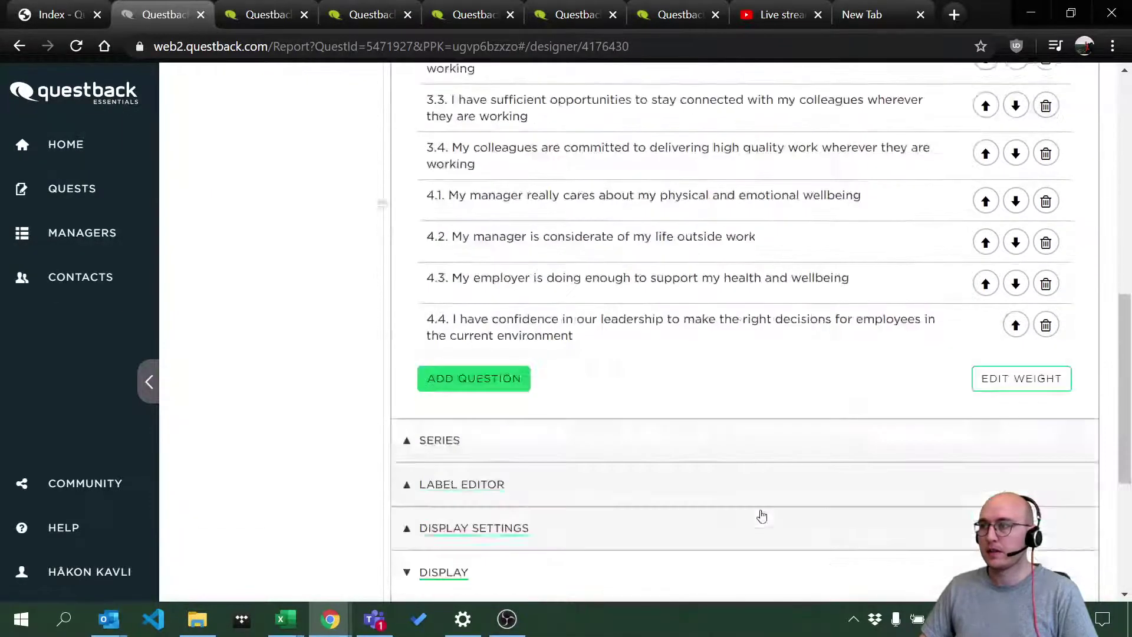
{"action": "scroll", "coordinate": [760, 511], "scroll_direction": "down", "scroll_amount": 3}
{"action": "scroll", "coordinate": [701, 511], "scroll_direction": "up", "scroll_amount": 1}
{"action": "scroll", "coordinate": [566, 479], "scroll_direction": "down", "scroll_amount": 1}
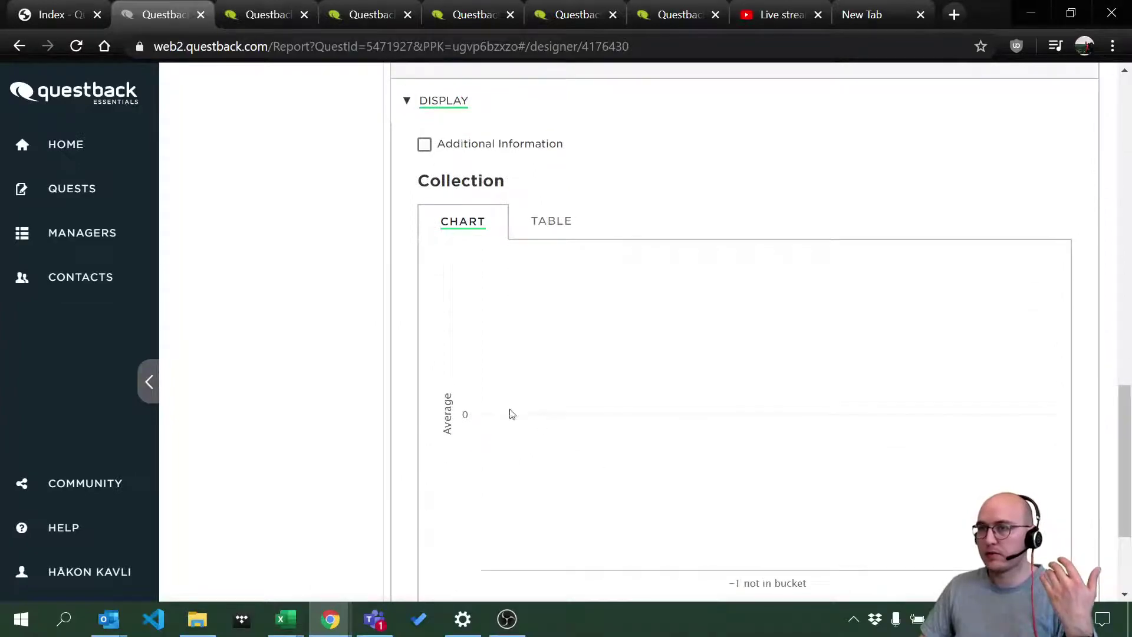
{"action": "scroll", "coordinate": [657, 436], "scroll_direction": "up", "scroll_amount": 7}
View the Mindset chart comparing low trust and high trust in Main report 2020, and return to the Collections report.
{"action": "key", "text": "ctrl+5"}
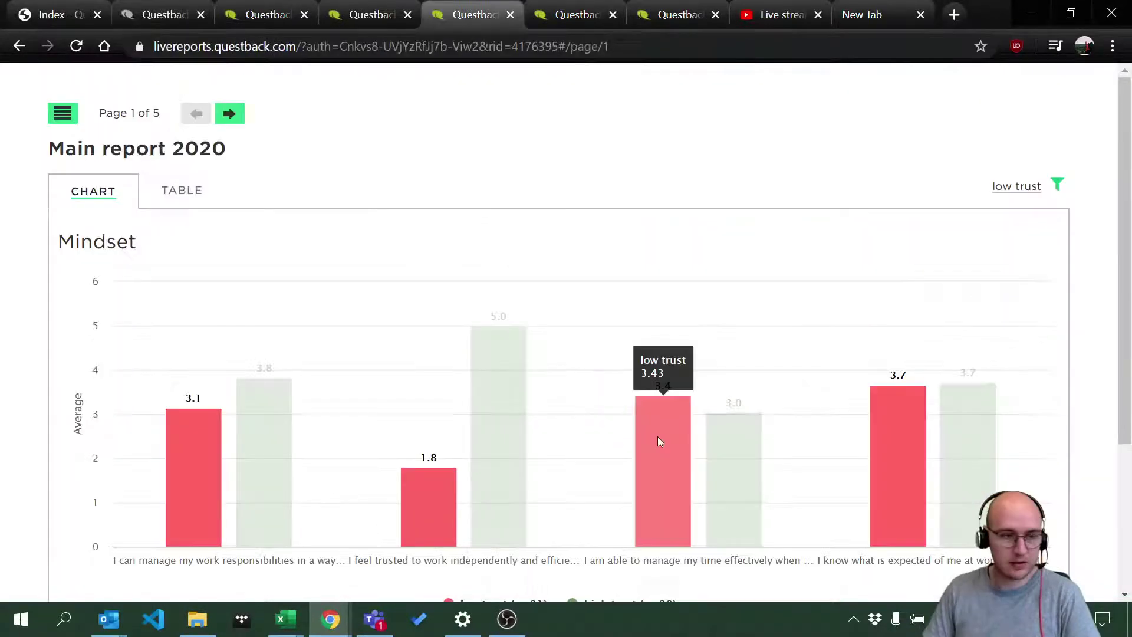
{"action": "scroll", "coordinate": [745, 399], "scroll_direction": "down", "scroll_amount": 3}
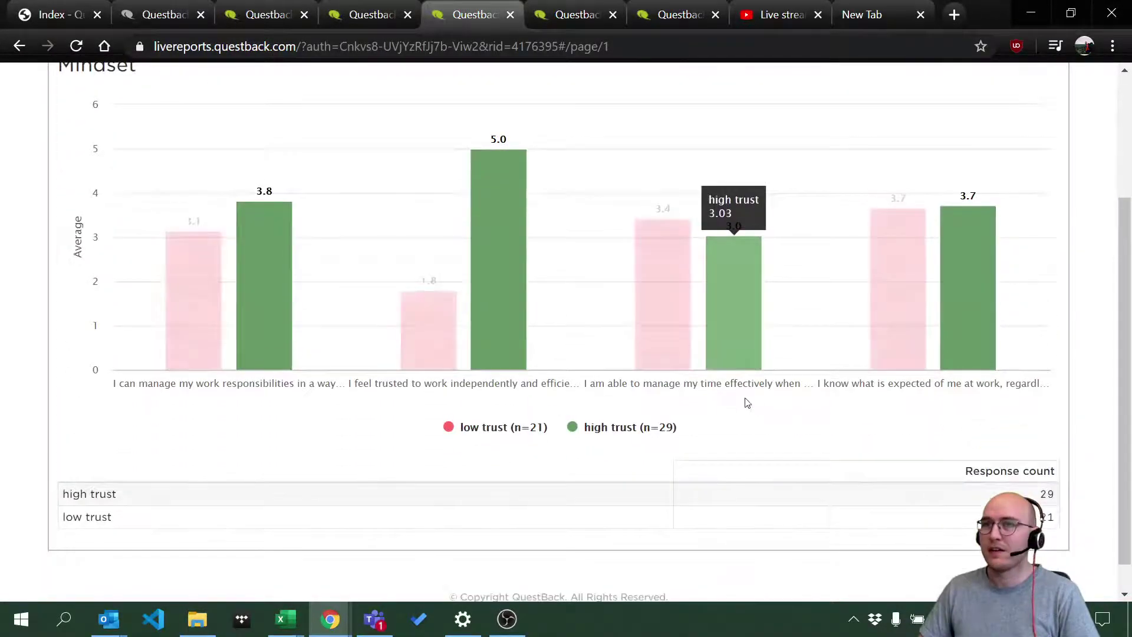
{"action": "scroll", "coordinate": [745, 399], "scroll_direction": "up", "scroll_amount": 3}
{"action": "key", "text": "ctrl+2"}
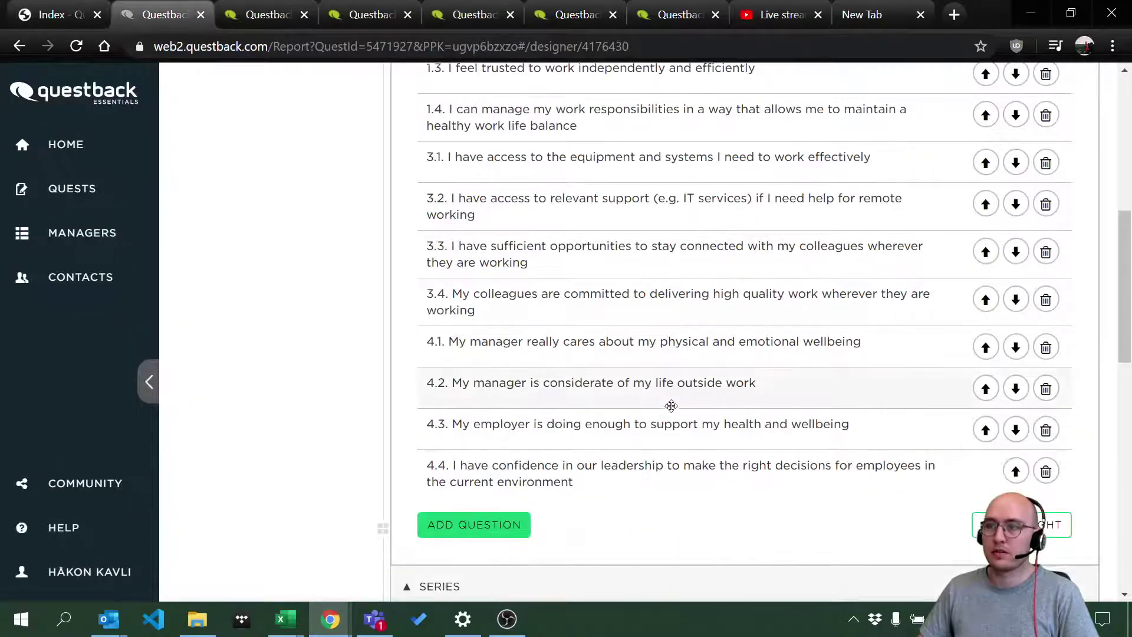
Reload the Collections report and check the chart of "Collection (main questions)".
{"action": "scroll", "coordinate": [676, 378], "scroll_direction": "down", "scroll_amount": 3}
{"action": "scroll", "coordinate": [675, 377], "scroll_direction": "up", "scroll_amount": 10}
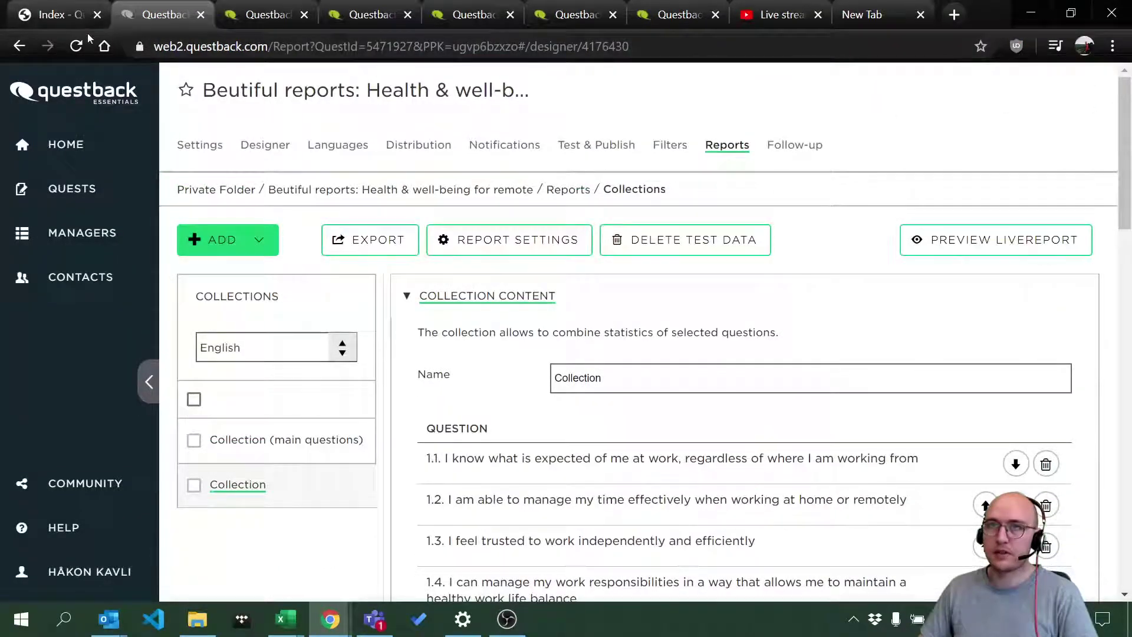
{"action": "left_click", "coordinate": [82, 46]}
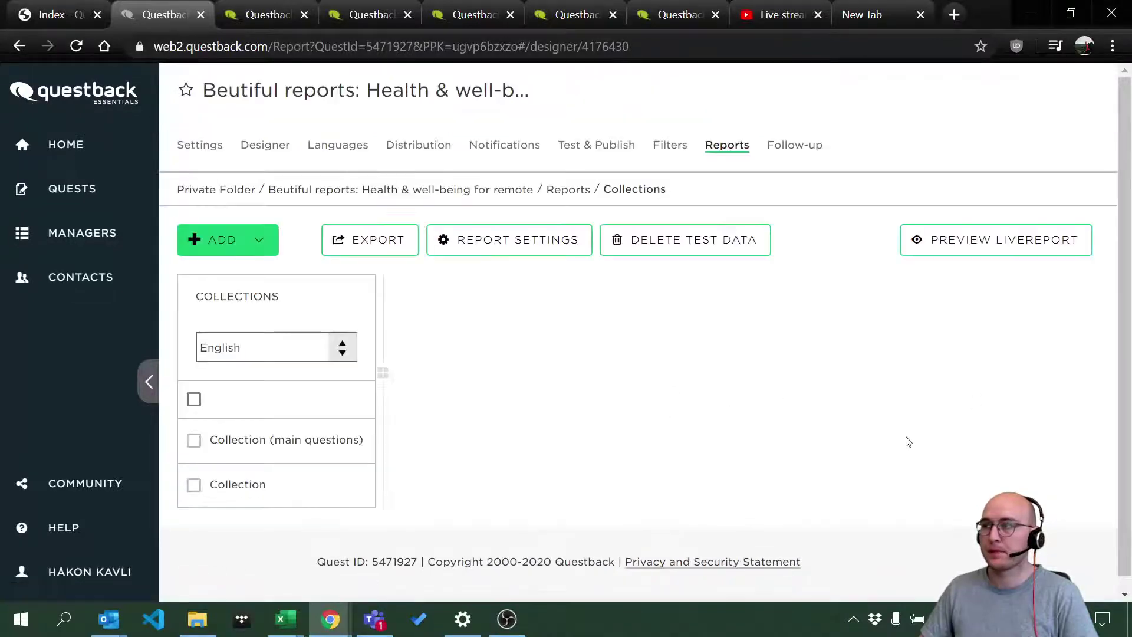
{"action": "scroll", "coordinate": [599, 397], "scroll_direction": "down", "scroll_amount": 9}
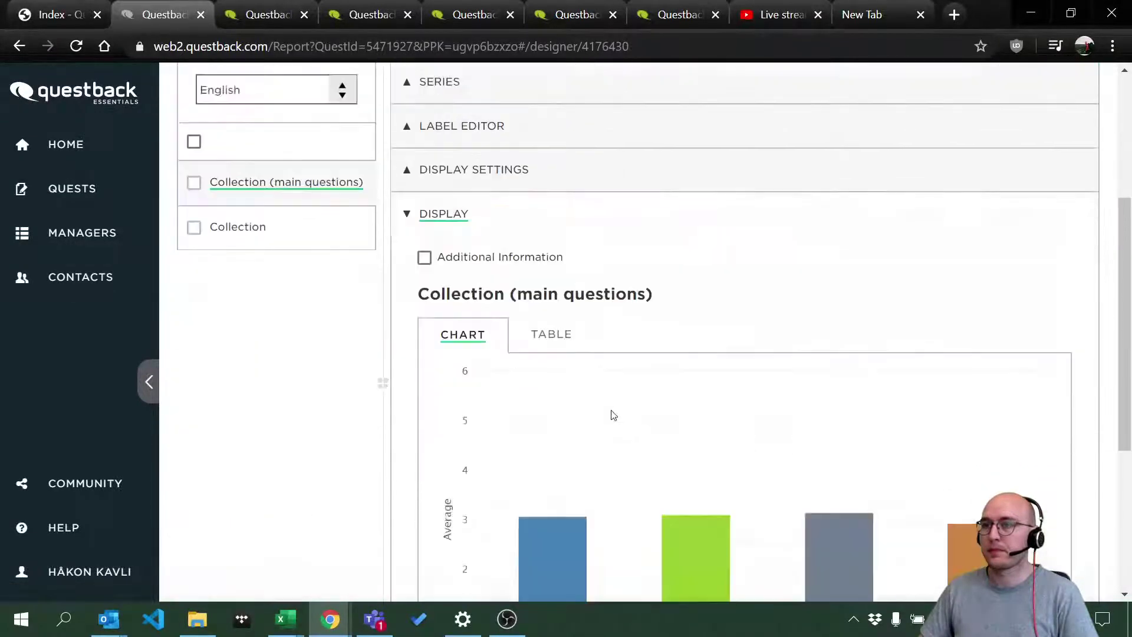
{"action": "scroll", "coordinate": [666, 429], "scroll_direction": "up", "scroll_amount": 6}
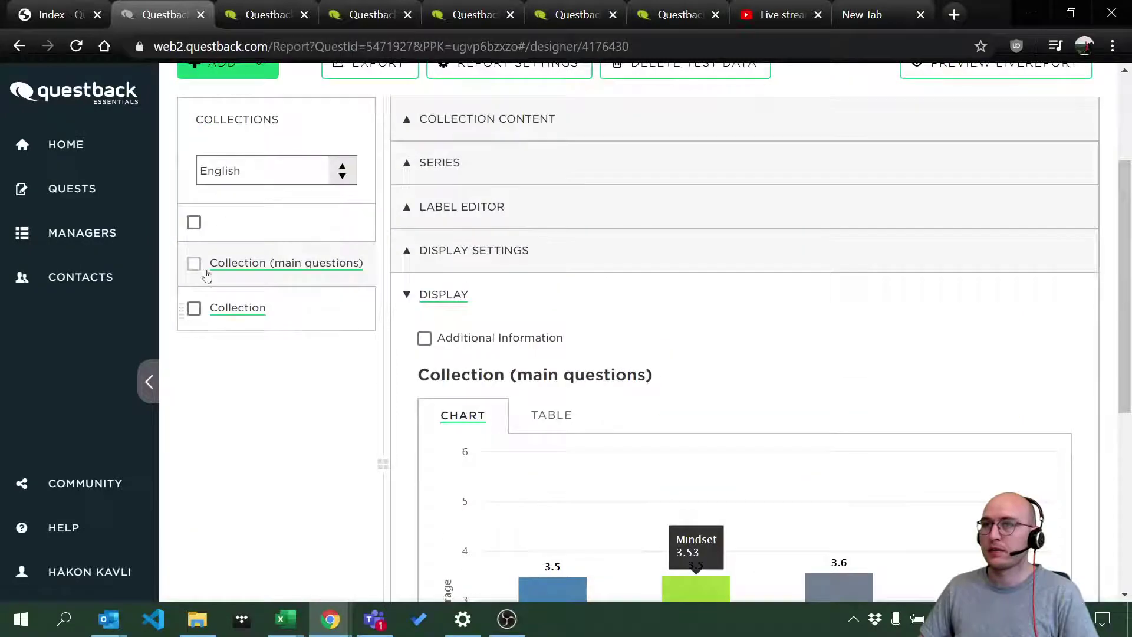
Open the second collection and expand its content to review the included sub-questions.
{"action": "left_click", "coordinate": [236, 307]}
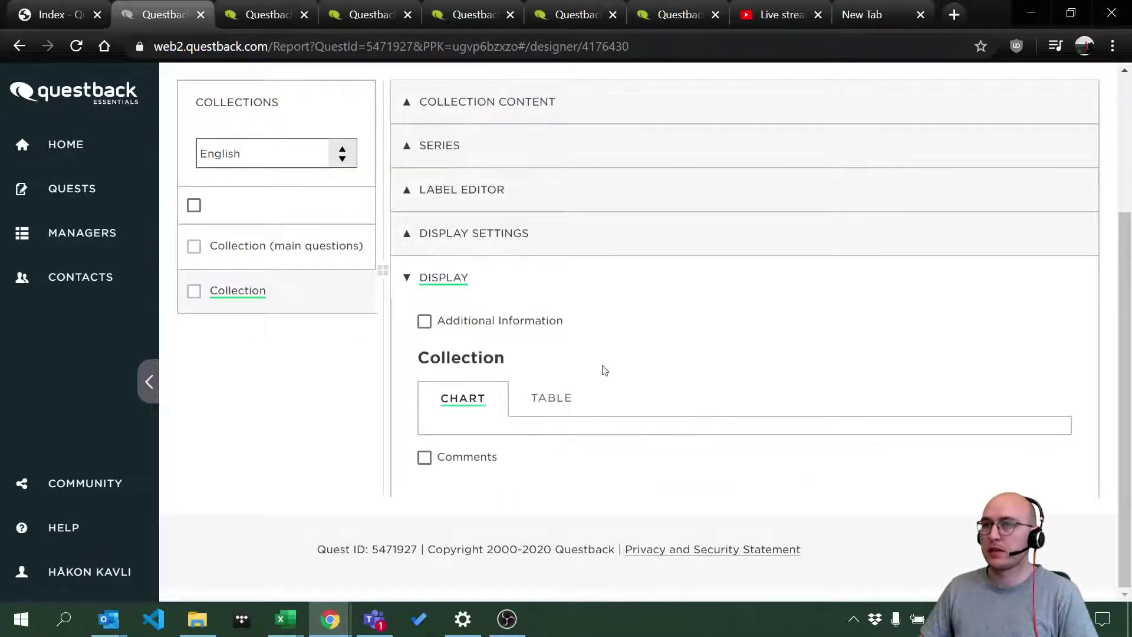
{"action": "scroll", "coordinate": [583, 329], "scroll_direction": "up", "scroll_amount": 3}
{"action": "left_click", "coordinate": [485, 294]}
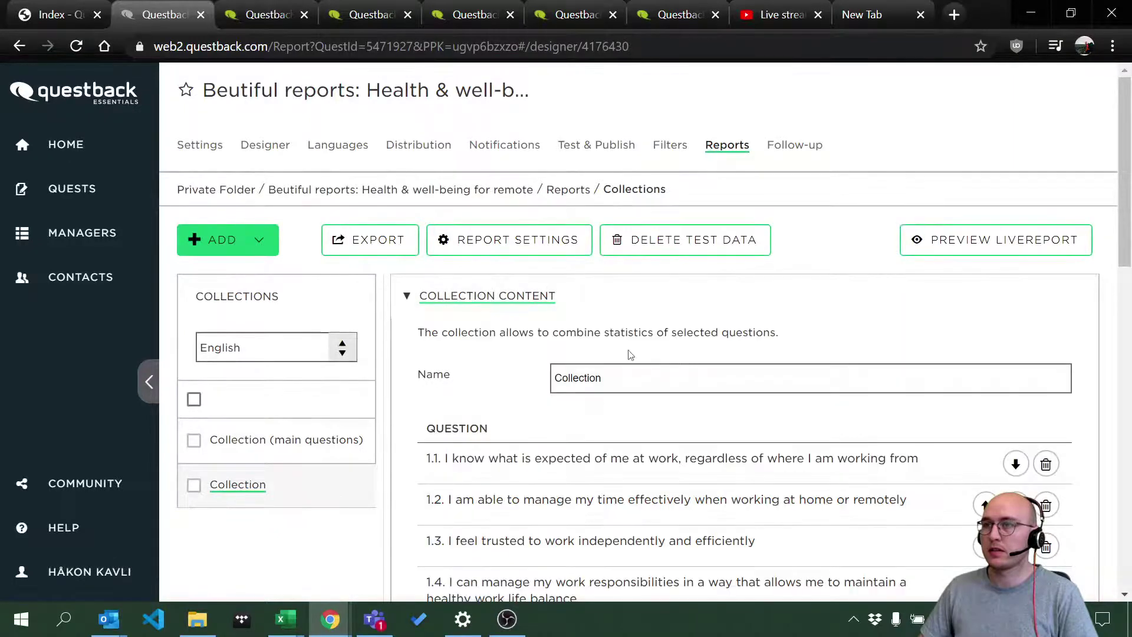
{"action": "scroll", "coordinate": [804, 400], "scroll_direction": "down", "scroll_amount": 7}
{"action": "scroll", "coordinate": [807, 398], "scroll_direction": "down", "scroll_amount": 8}
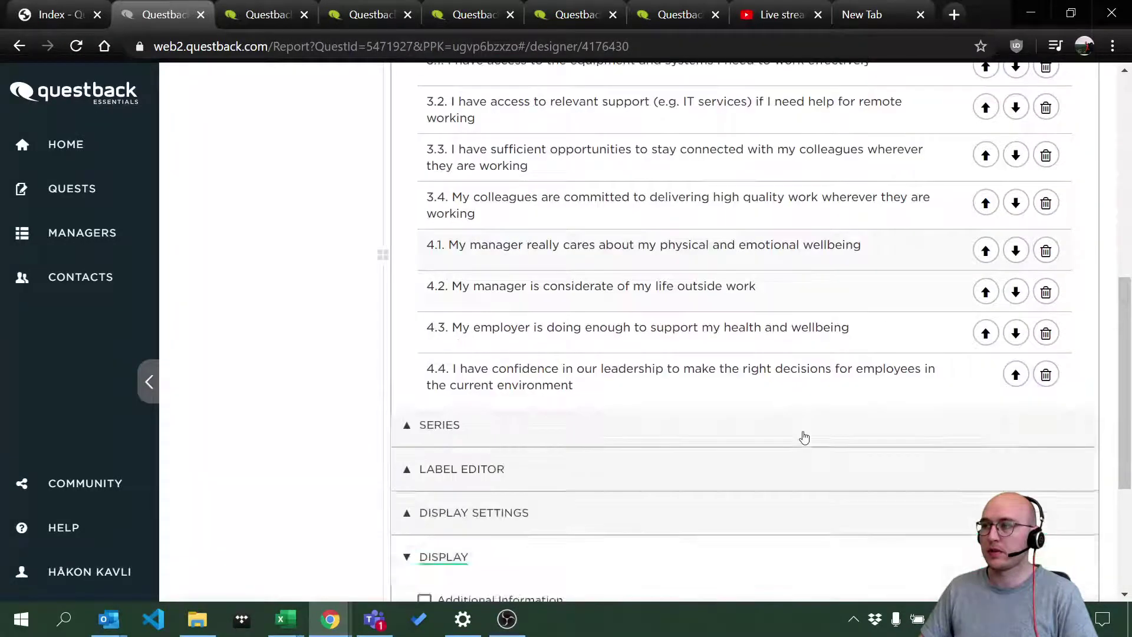
Examine the second collection's results table with the sub-question averages, and return to its chart view.
{"action": "left_click", "coordinate": [569, 411]}
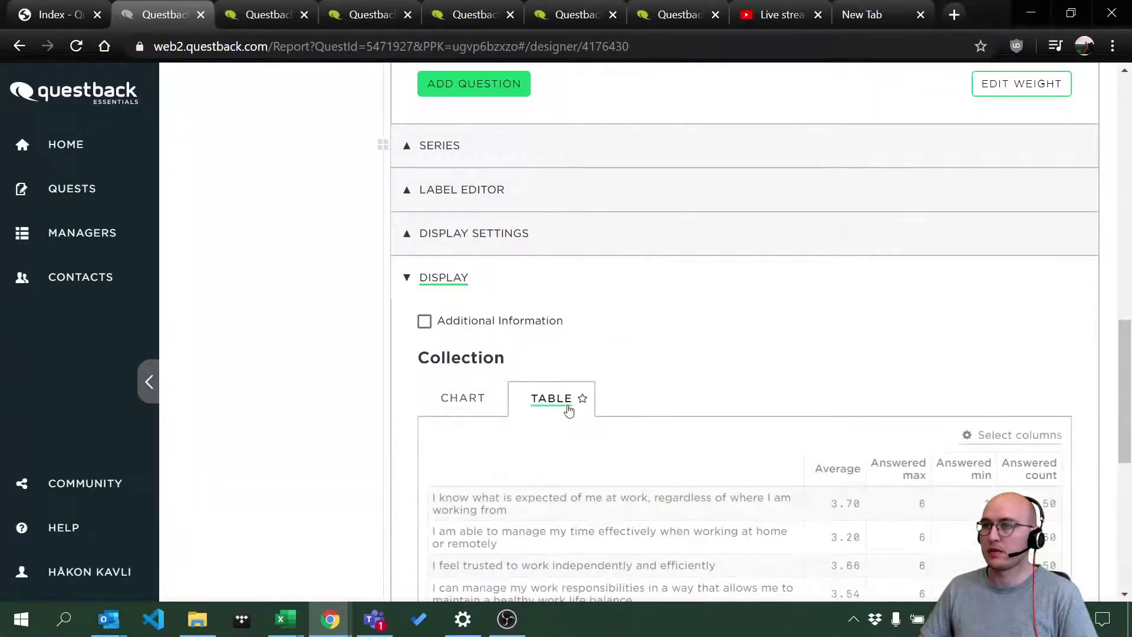
{"action": "scroll", "coordinate": [688, 416], "scroll_direction": "down", "scroll_amount": 6}
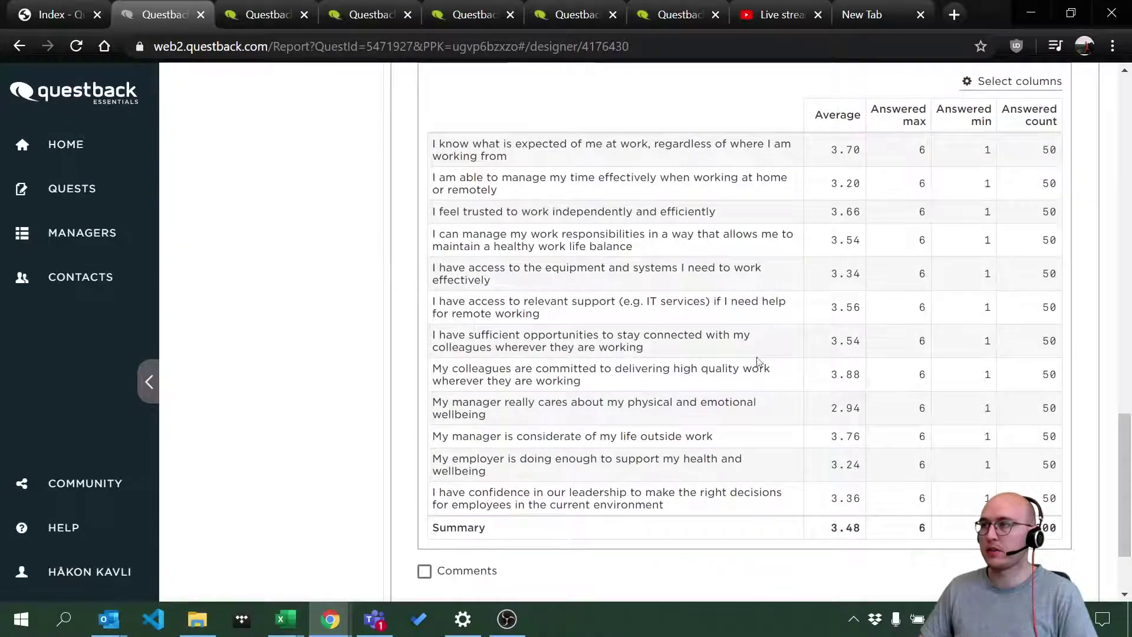
{"action": "scroll", "coordinate": [798, 388], "scroll_direction": "up", "scroll_amount": 4}
{"action": "left_click", "coordinate": [469, 318]}
Set the second collection's chart type to Bar in its display settings, save, and check the resulting chart.
{"action": "scroll", "coordinate": [606, 366], "scroll_direction": "up", "scroll_amount": 5}
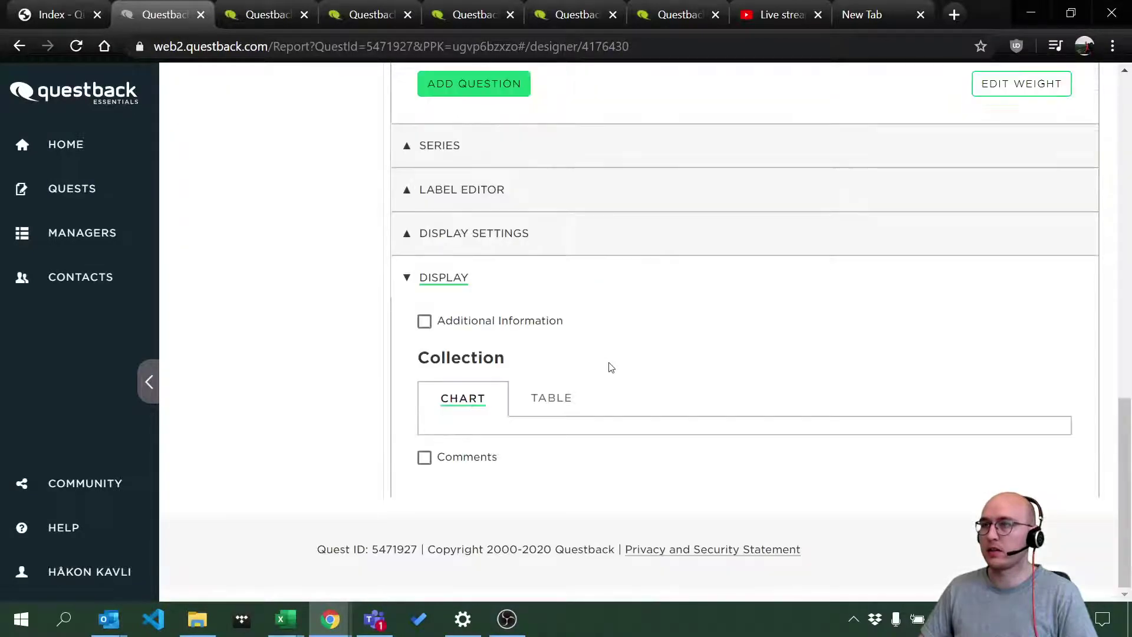
{"action": "left_click", "coordinate": [485, 407]}
{"action": "scroll", "coordinate": [570, 321], "scroll_direction": "down", "scroll_amount": 3}
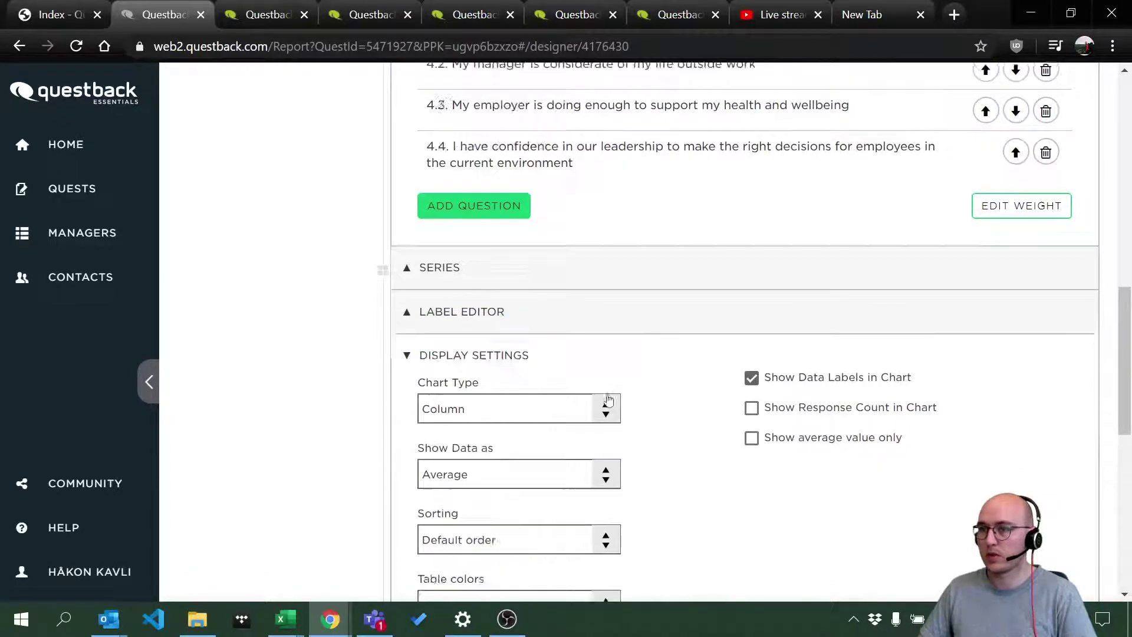
{"action": "left_click", "coordinate": [576, 303]}
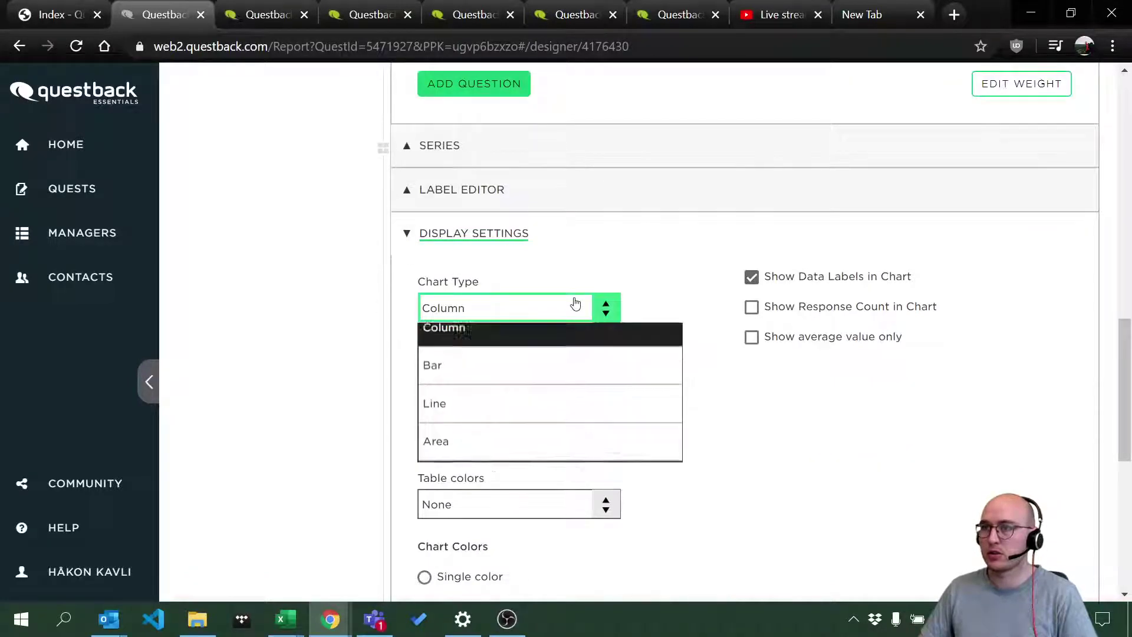
{"action": "left_click", "coordinate": [516, 386]}
{"action": "scroll", "coordinate": [373, 472], "scroll_direction": "down", "scroll_amount": 5}
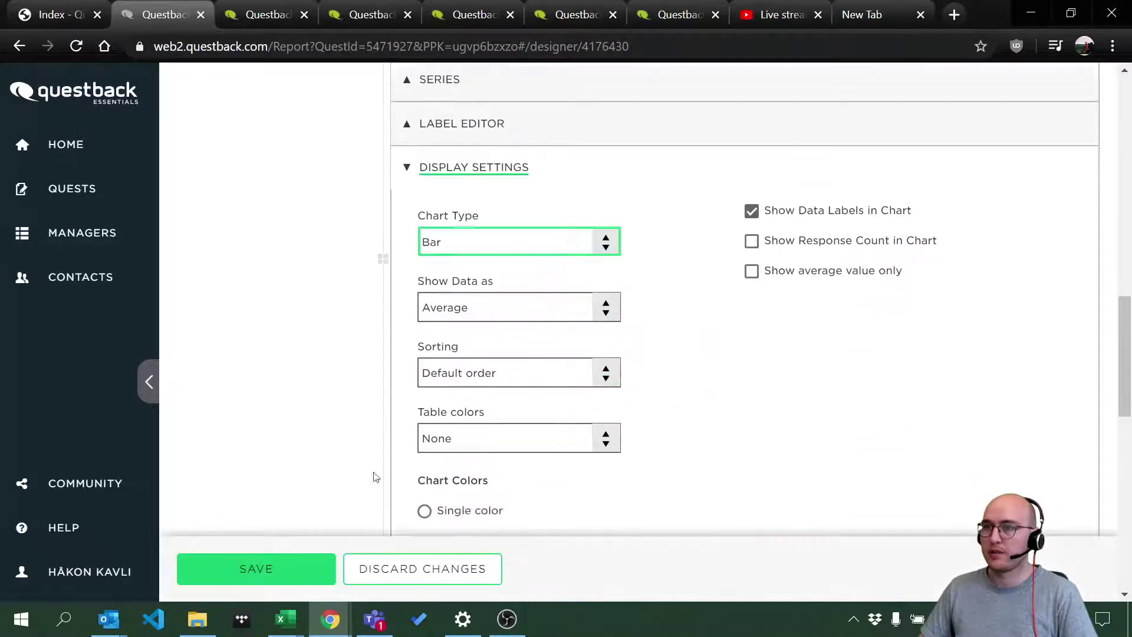
{"action": "left_click", "coordinate": [260, 570]}
{"action": "scroll", "coordinate": [611, 424], "scroll_direction": "down", "scroll_amount": 5}
{"action": "scroll", "coordinate": [597, 449], "scroll_direction": "down", "scroll_amount": 3}
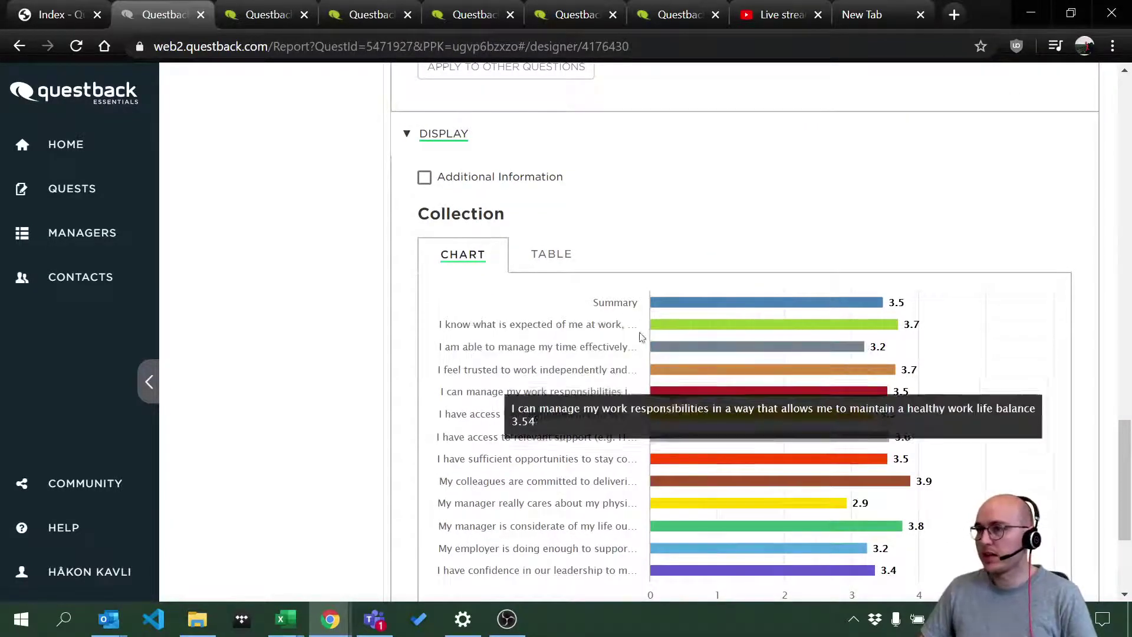
Try the Green-Yellow-Red color scheme for the second collection's chart.
{"action": "scroll", "coordinate": [641, 523], "scroll_direction": "up", "scroll_amount": 10}
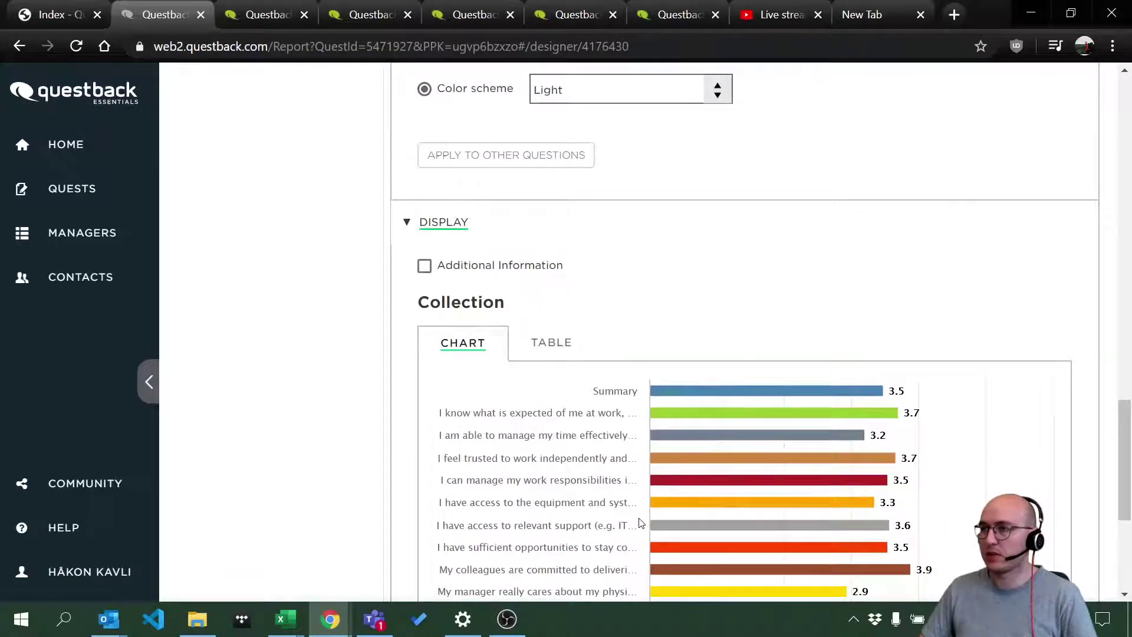
{"action": "left_click", "coordinate": [623, 532]}
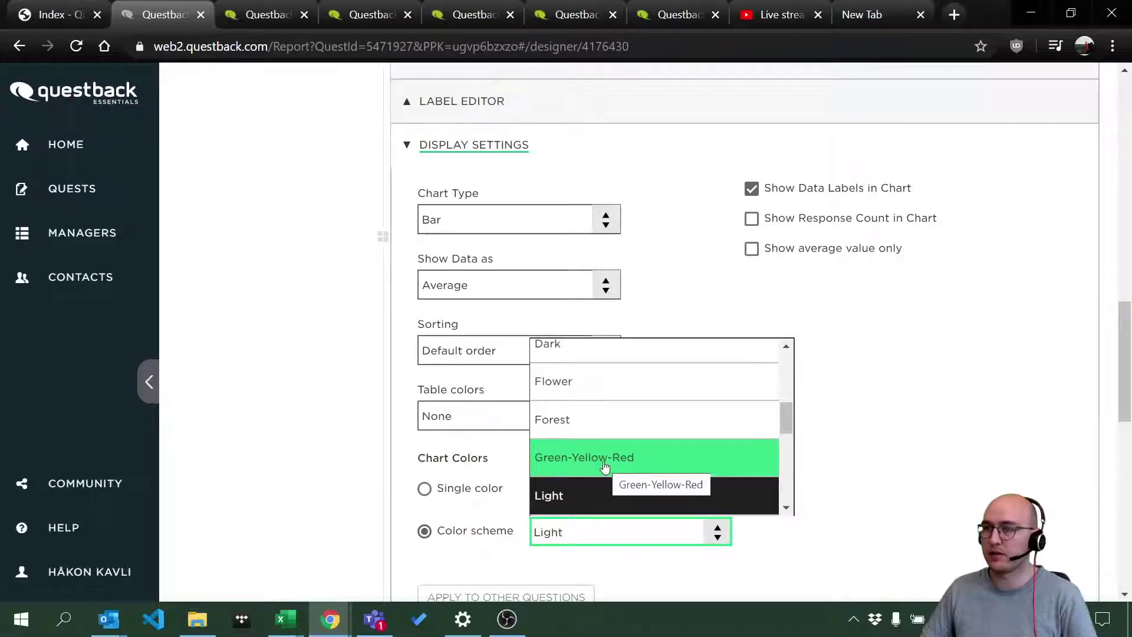
{"action": "left_click", "coordinate": [605, 467]}
{"action": "left_click", "coordinate": [586, 527]}
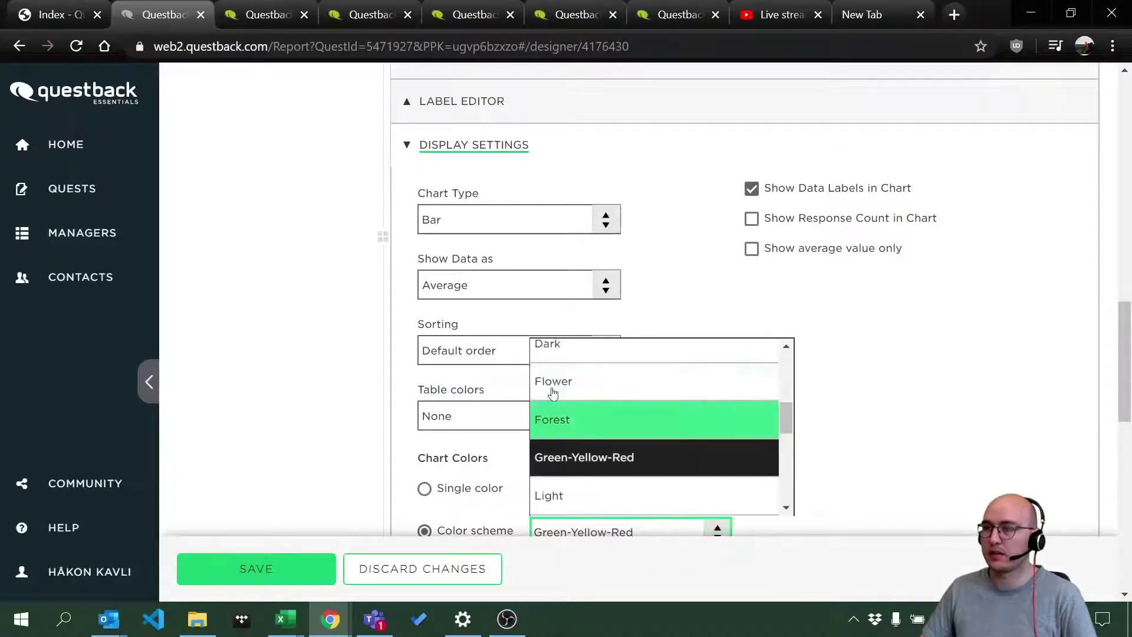
{"action": "scroll", "coordinate": [613, 435], "scroll_direction": "up", "scroll_amount": 3}
{"action": "scroll", "coordinate": [659, 443], "scroll_direction": "up", "scroll_amount": 2}
{"action": "scroll", "coordinate": [659, 443], "scroll_direction": "up", "scroll_amount": 3}
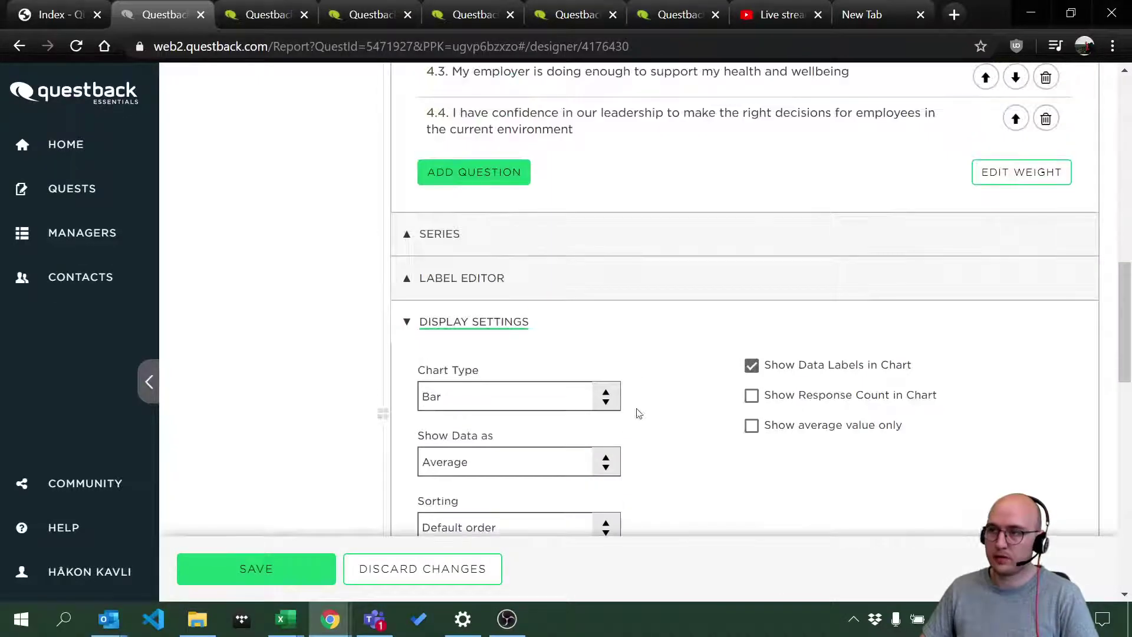
{"action": "scroll", "coordinate": [637, 430], "scroll_direction": "down", "scroll_amount": 7}
Set the second collection's chart color scheme to Red-Yellow-Green, save the change, and inspect the recolored bars.
{"action": "left_click", "coordinate": [601, 273]}
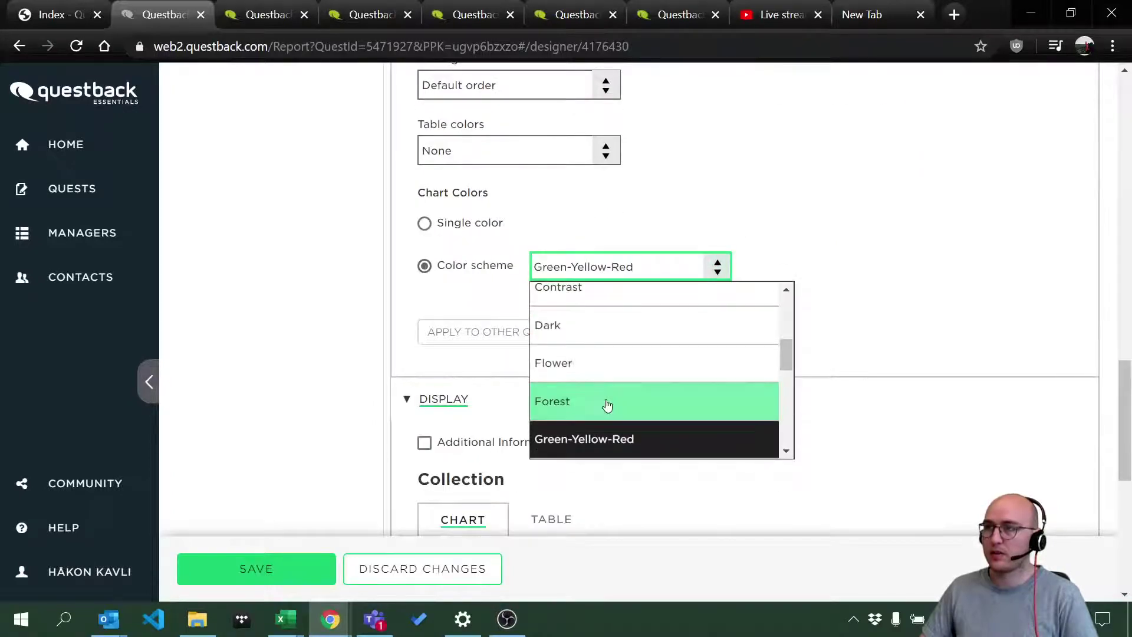
{"action": "scroll", "coordinate": [603, 405], "scroll_direction": "down", "scroll_amount": 5}
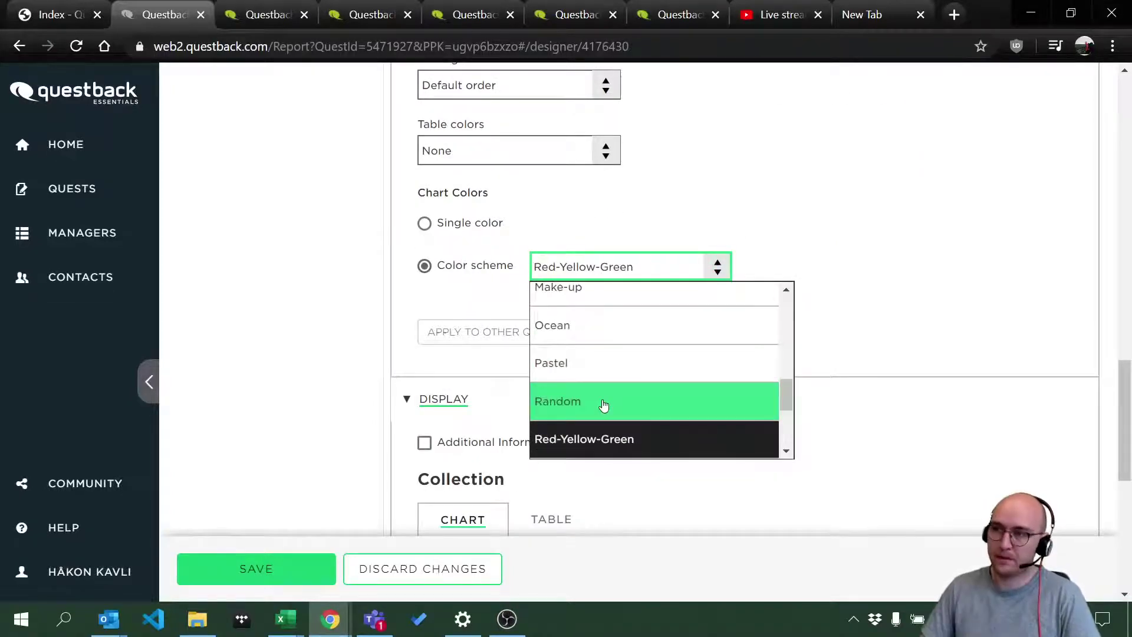
{"action": "left_click", "coordinate": [602, 438]}
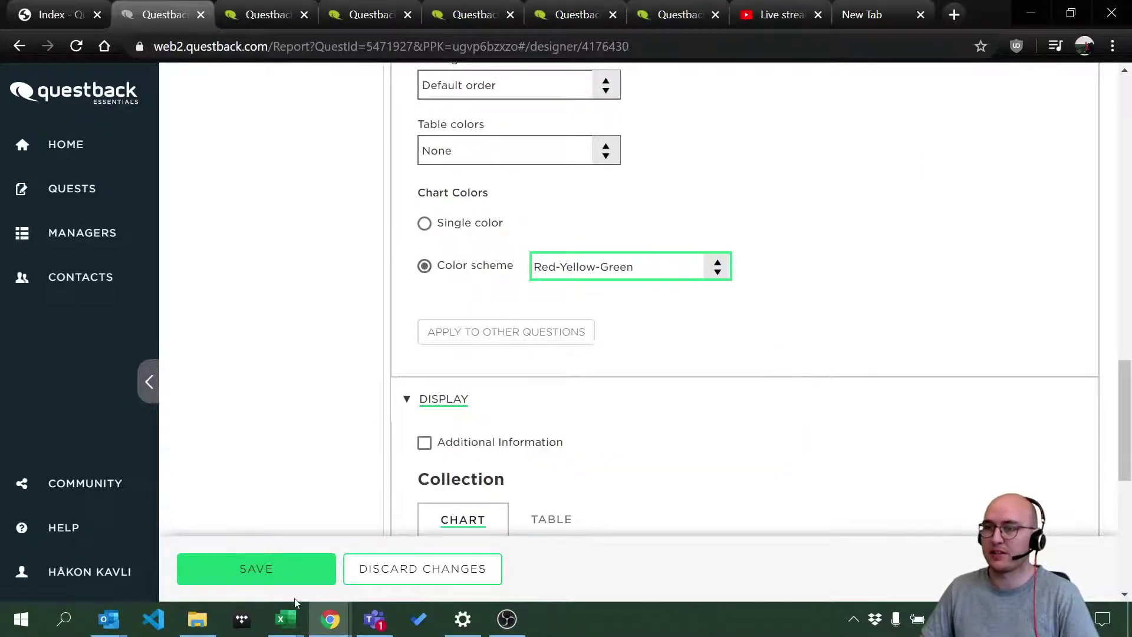
{"action": "scroll", "coordinate": [735, 418], "scroll_direction": "down", "scroll_amount": 4}
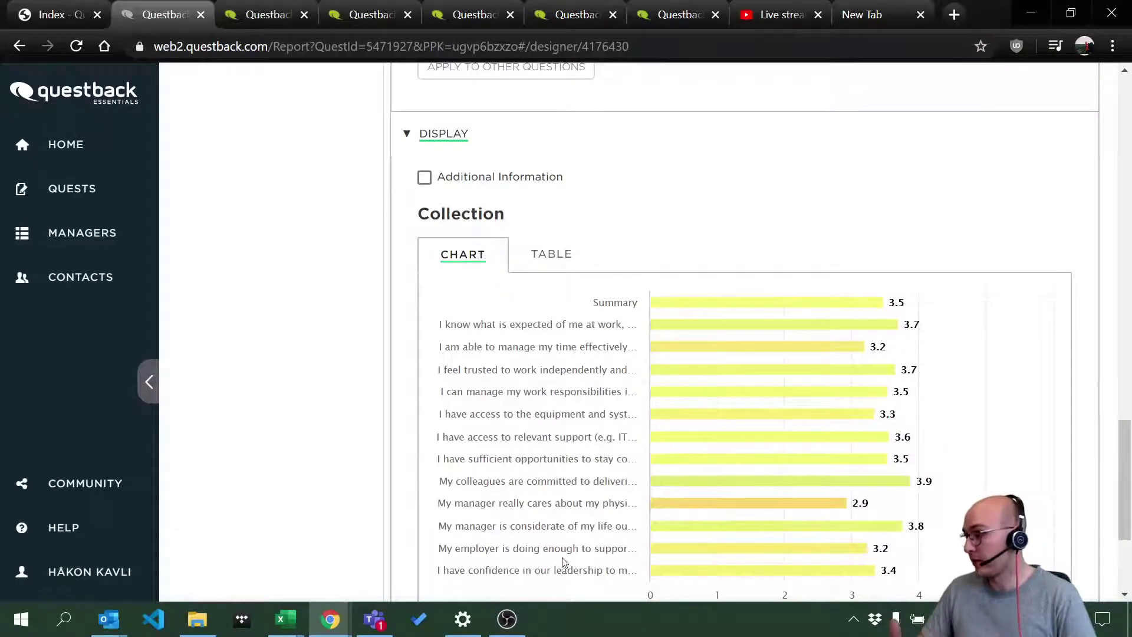
{"action": "scroll", "coordinate": [768, 499], "scroll_direction": "down", "scroll_amount": 1}
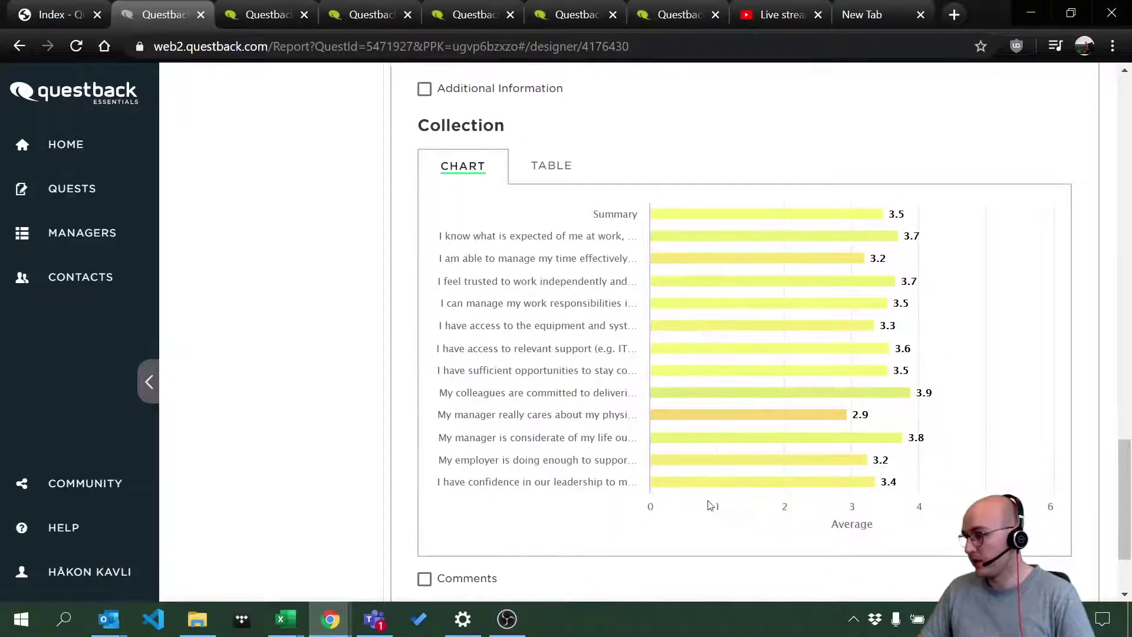
{"action": "mouse_move", "coordinate": [798, 295]}
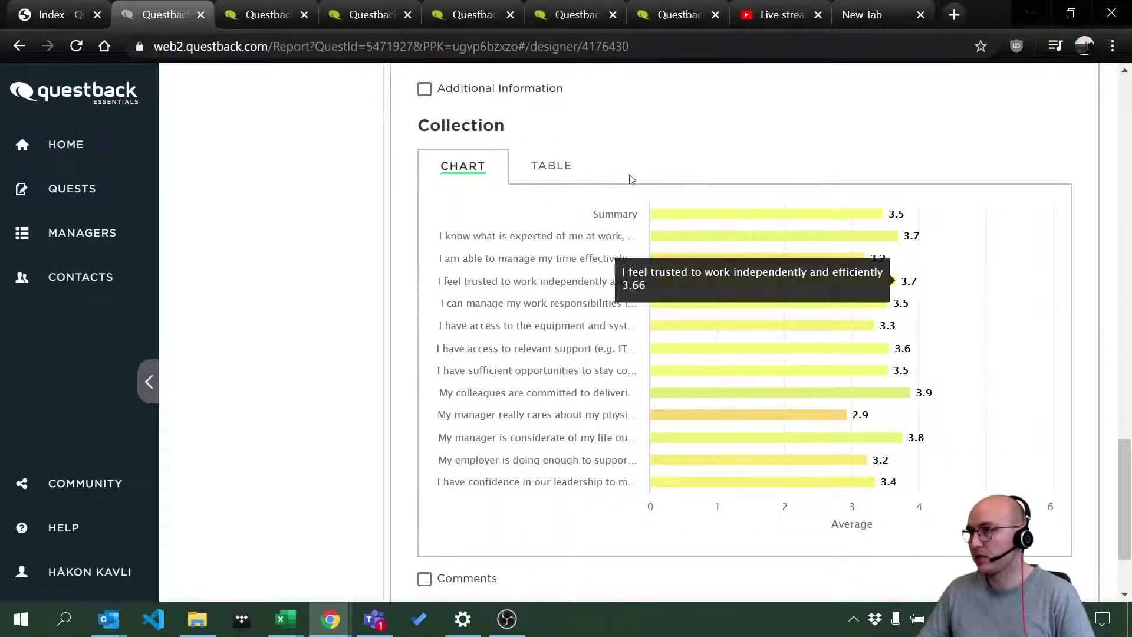
Examine the second collection's bar averages for the leadership, colleague and manager wellbeing statements, and review its display settings.
{"action": "mouse_move", "coordinate": [815, 497]}
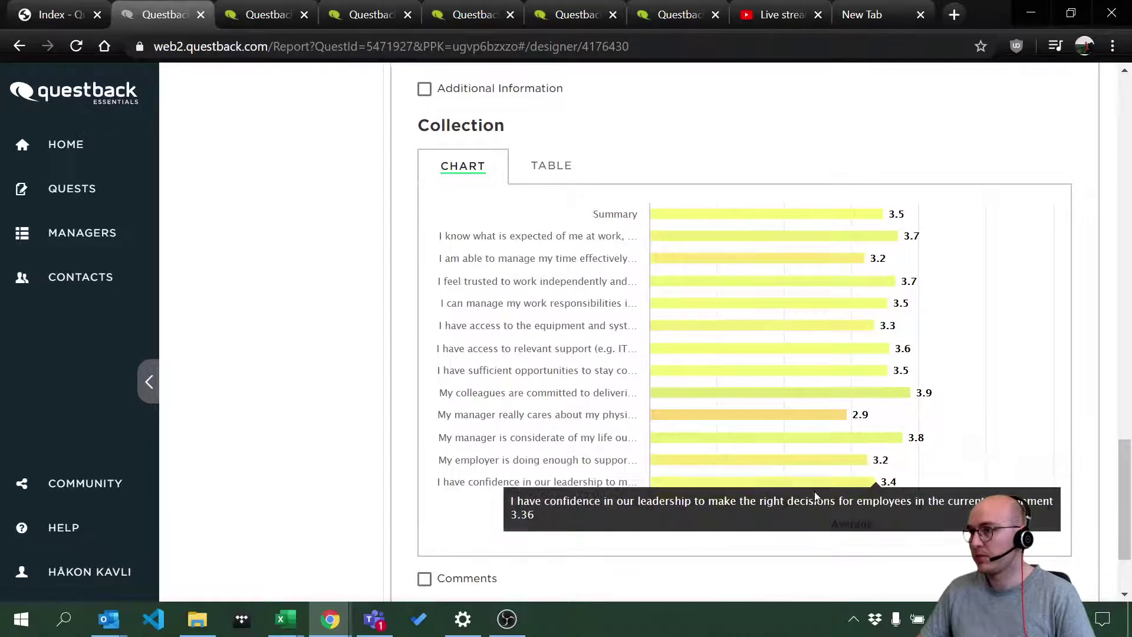
{"action": "mouse_move", "coordinate": [830, 391]}
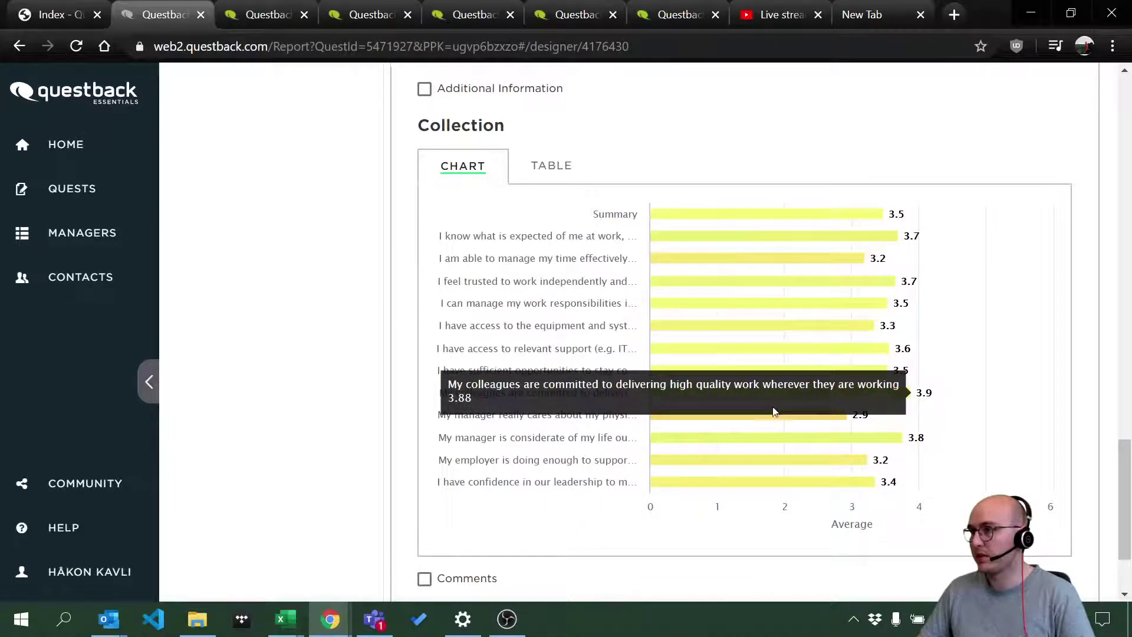
{"action": "mouse_move", "coordinate": [818, 419]}
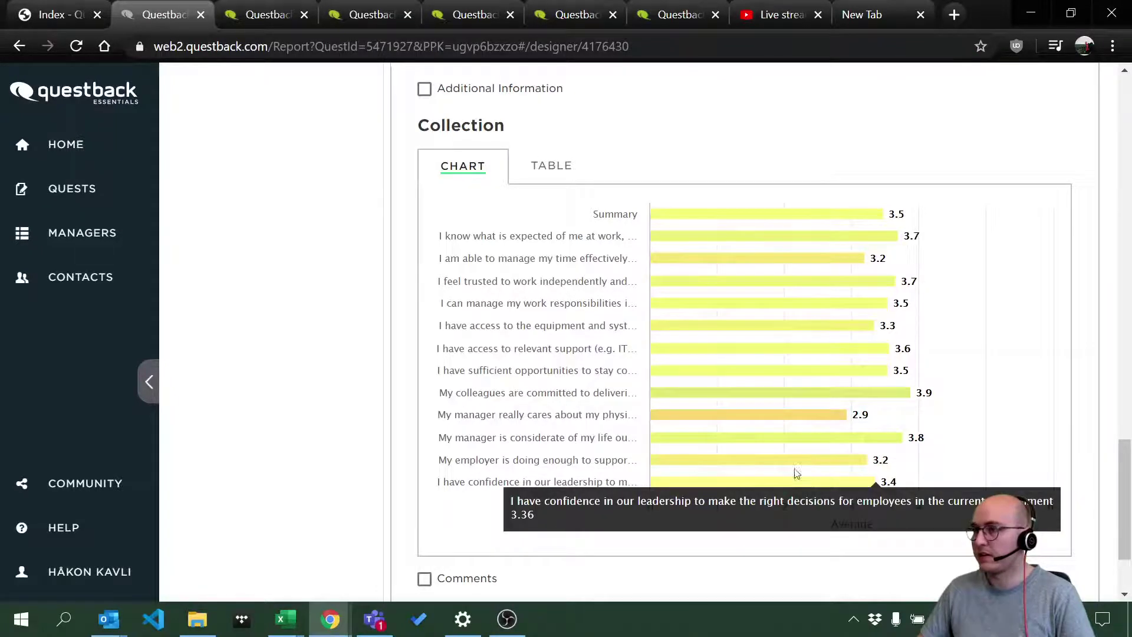
{"action": "mouse_move", "coordinate": [787, 428]}
{"action": "mouse_move", "coordinate": [784, 408]}
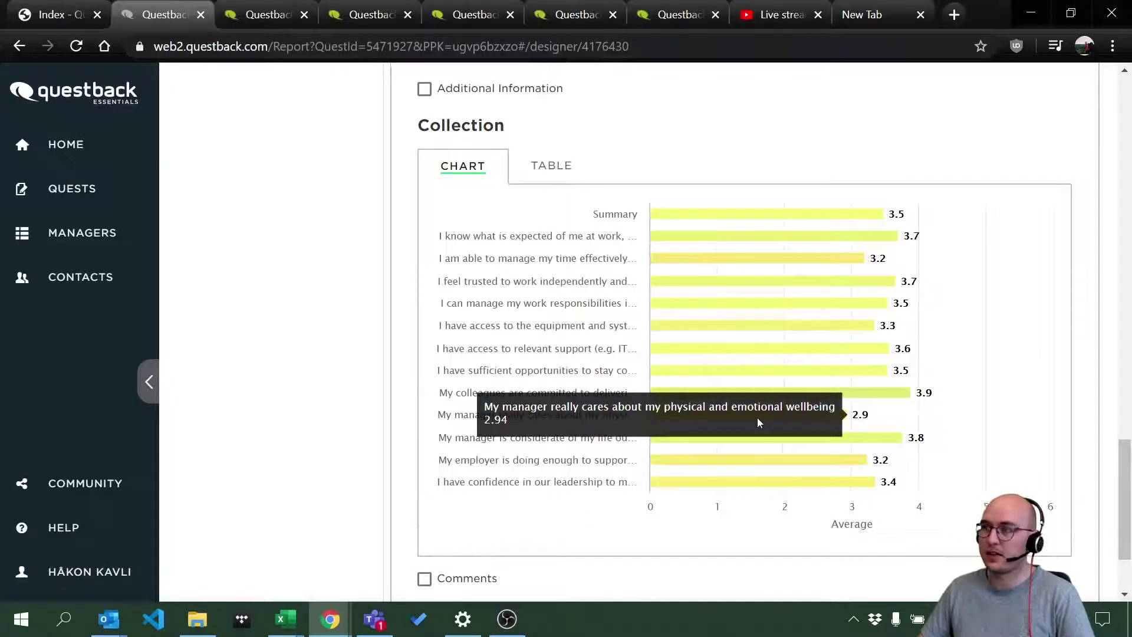
{"action": "scroll", "coordinate": [870, 420], "scroll_direction": "up", "scroll_amount": 6}
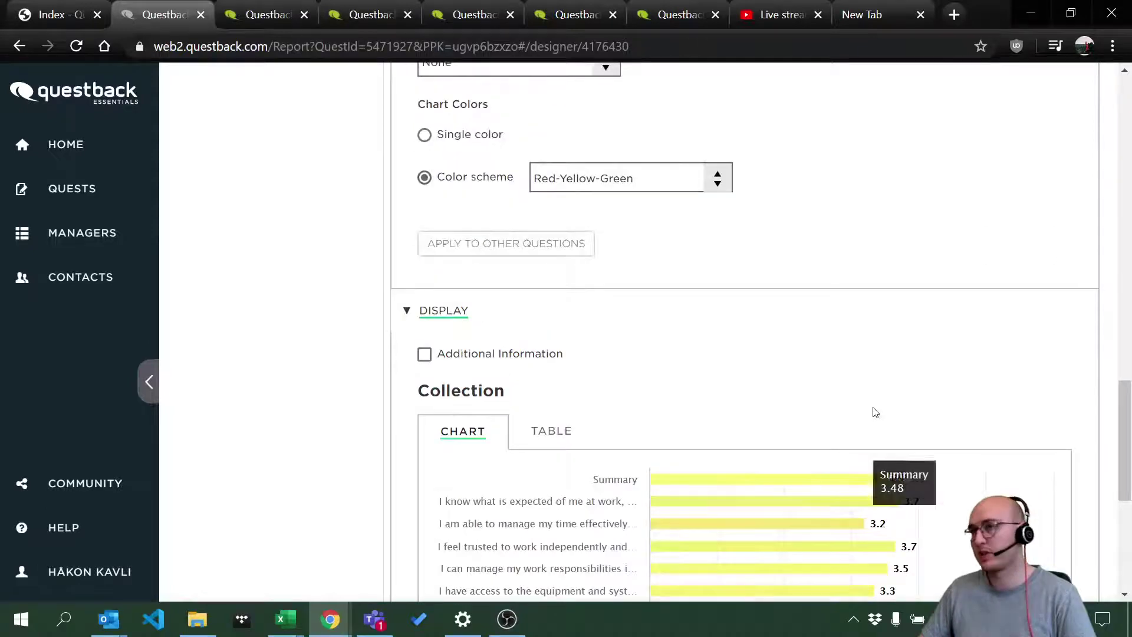
{"action": "scroll", "coordinate": [870, 421], "scroll_direction": "up", "scroll_amount": 9}
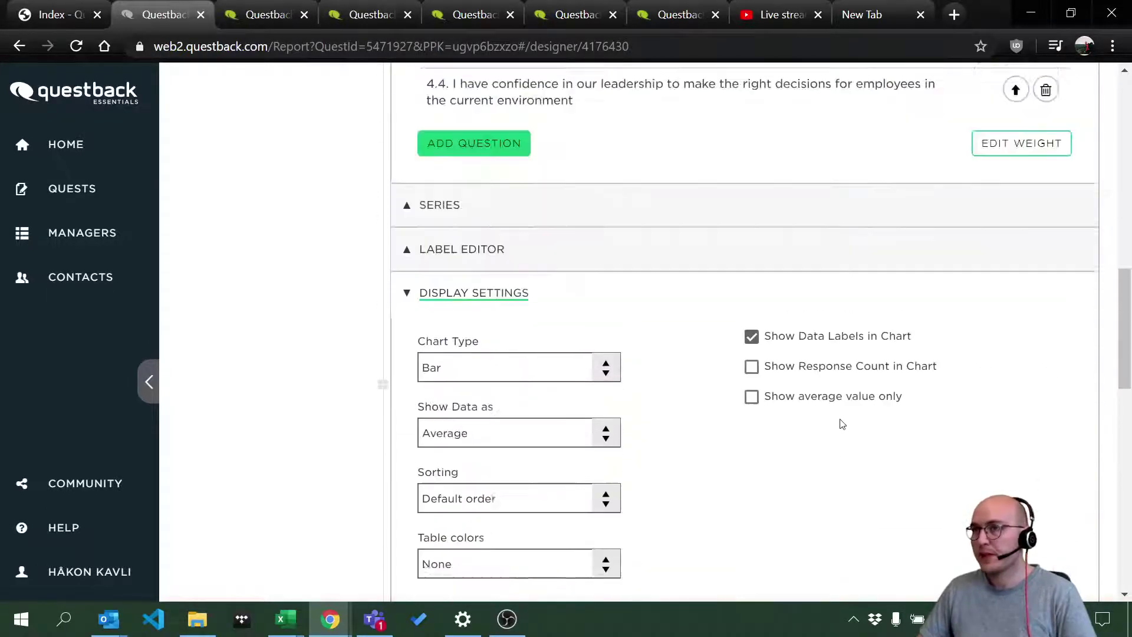
{"action": "scroll", "coordinate": [684, 442], "scroll_direction": "down", "scroll_amount": 10}
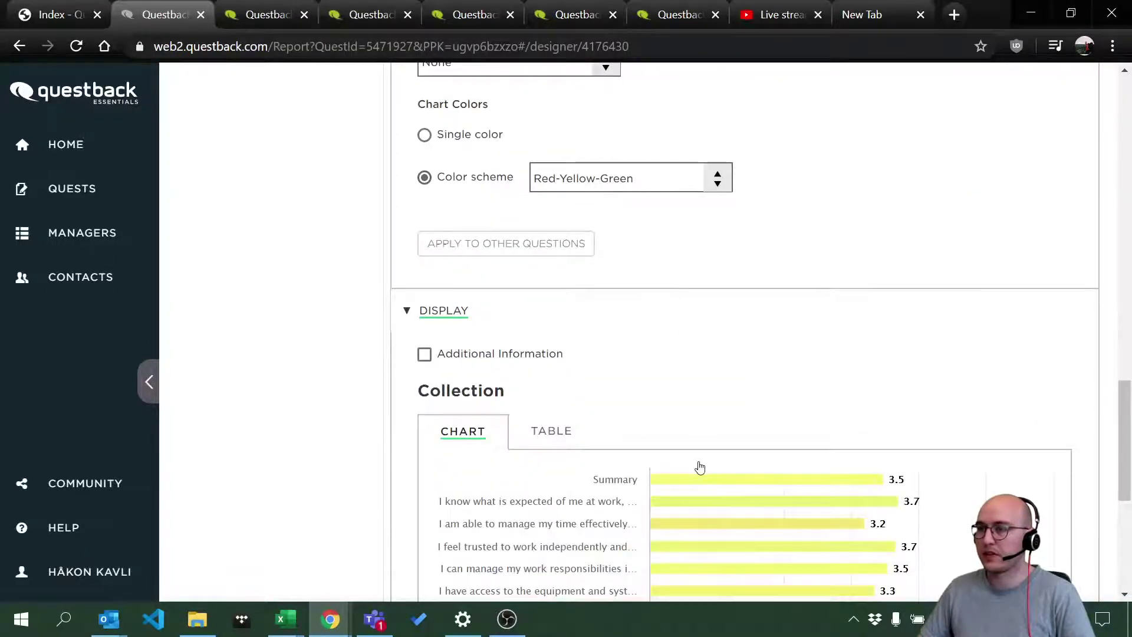
Add the Standard deviation and Response count columns to the second collection's results table and check the table.
{"action": "left_click", "coordinate": [560, 445]}
{"action": "scroll", "coordinate": [733, 460], "scroll_direction": "down", "scroll_amount": 8}
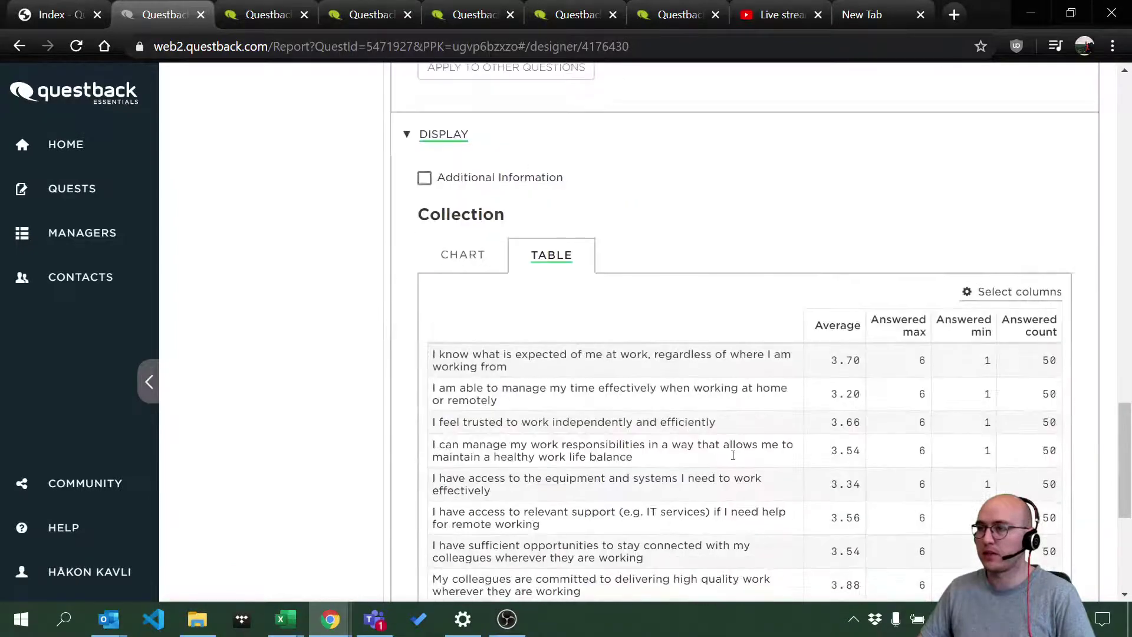
{"action": "scroll", "coordinate": [736, 467], "scroll_direction": "up", "scroll_amount": 6}
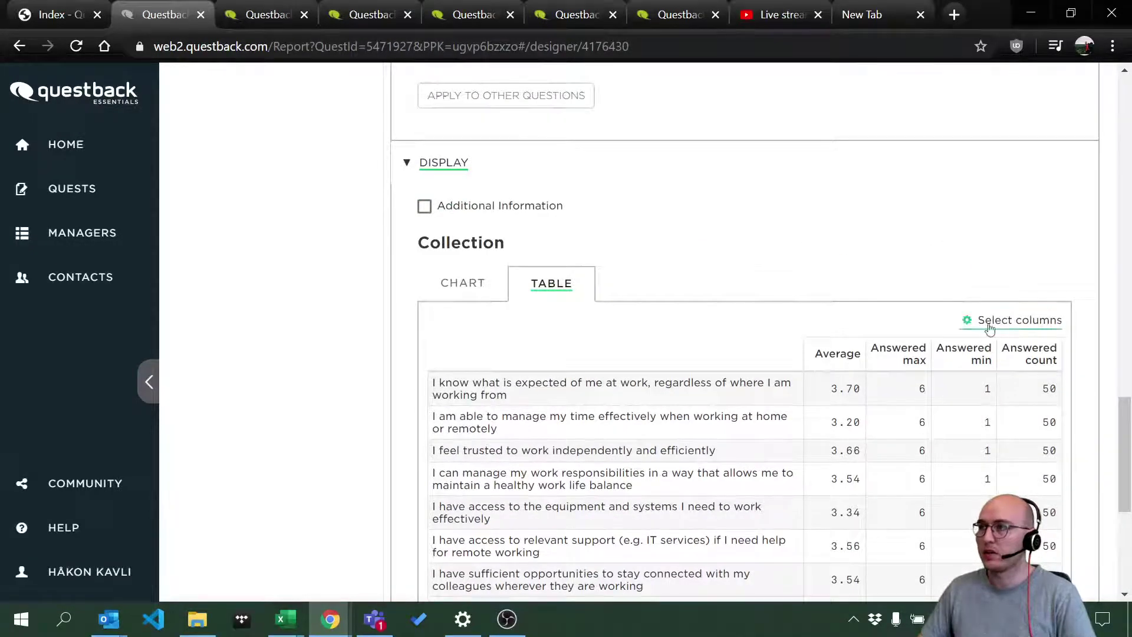
{"action": "left_click", "coordinate": [1019, 321]}
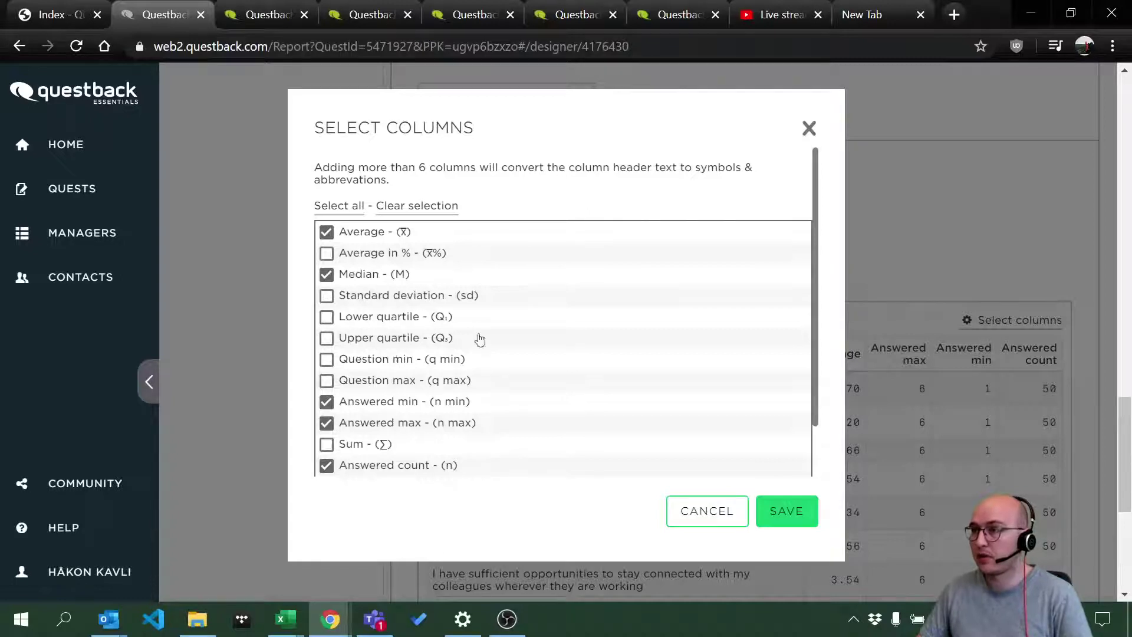
{"action": "scroll", "coordinate": [656, 390], "scroll_direction": "down", "scroll_amount": 1}
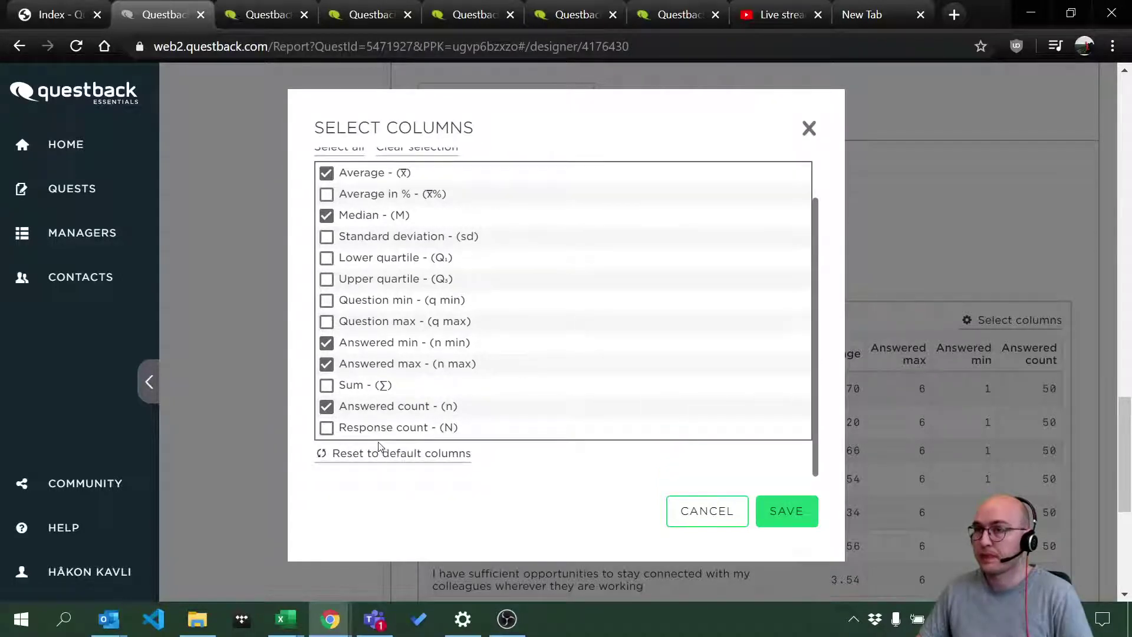
{"action": "scroll", "coordinate": [381, 447], "scroll_direction": "up", "scroll_amount": 1}
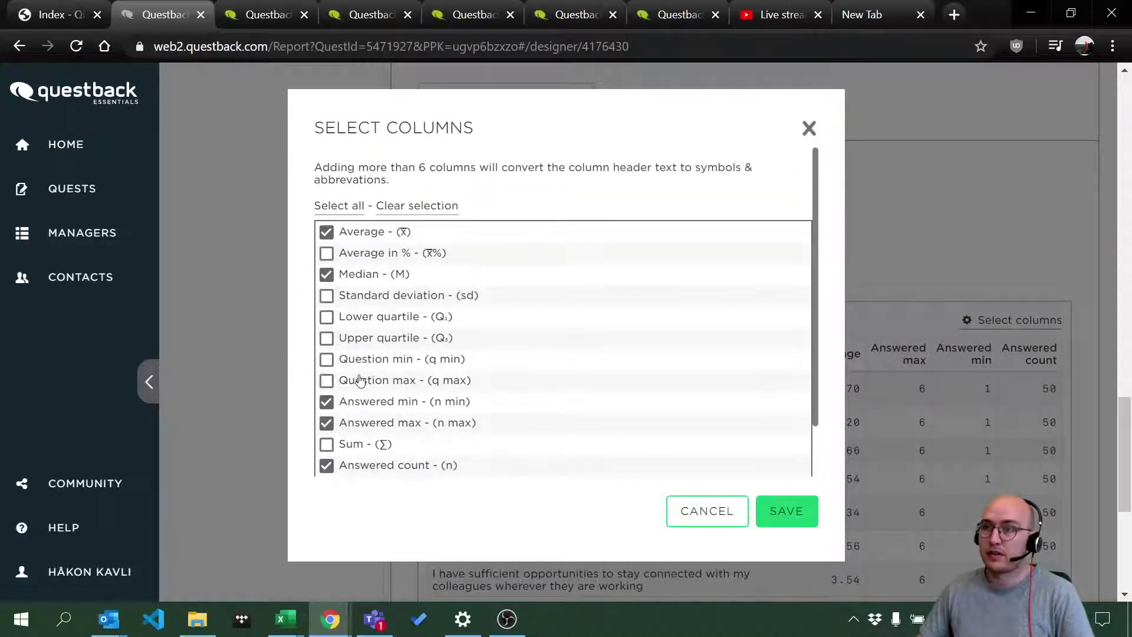
{"action": "left_click", "coordinate": [328, 296]}
{"action": "scroll", "coordinate": [366, 426], "scroll_direction": "down", "scroll_amount": 1}
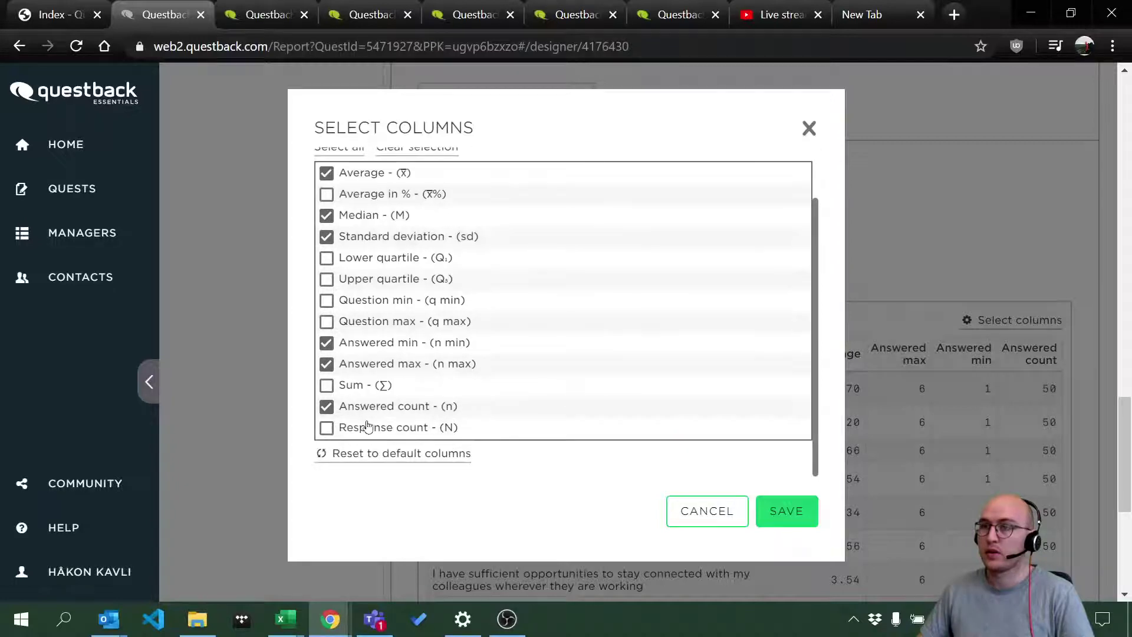
{"action": "left_click", "coordinate": [326, 427]}
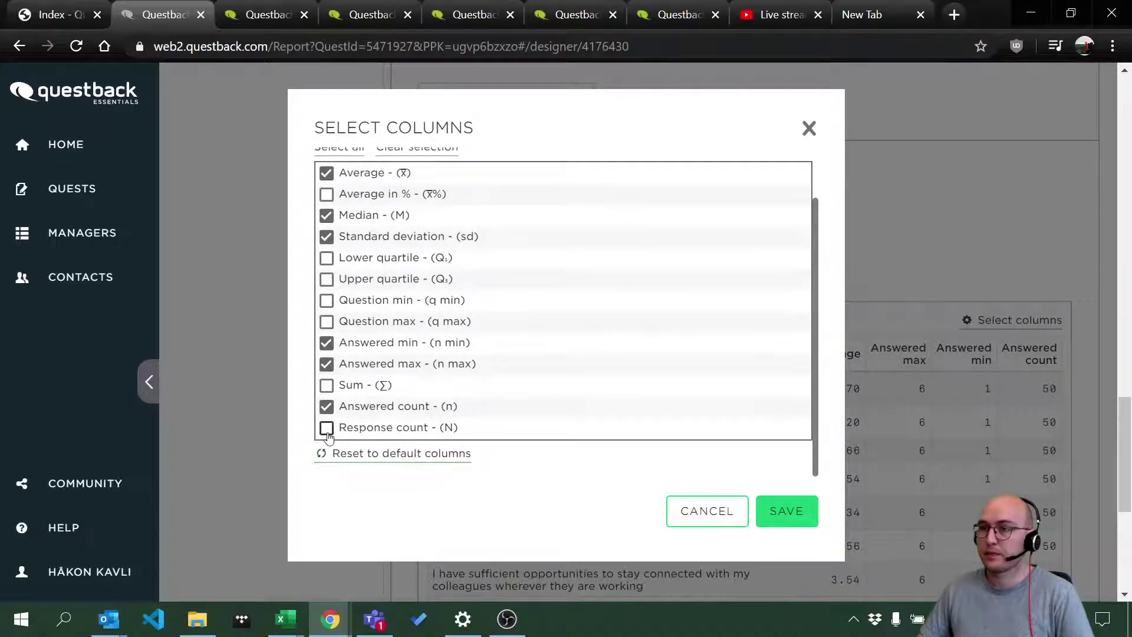
{"action": "left_click", "coordinate": [760, 501]}
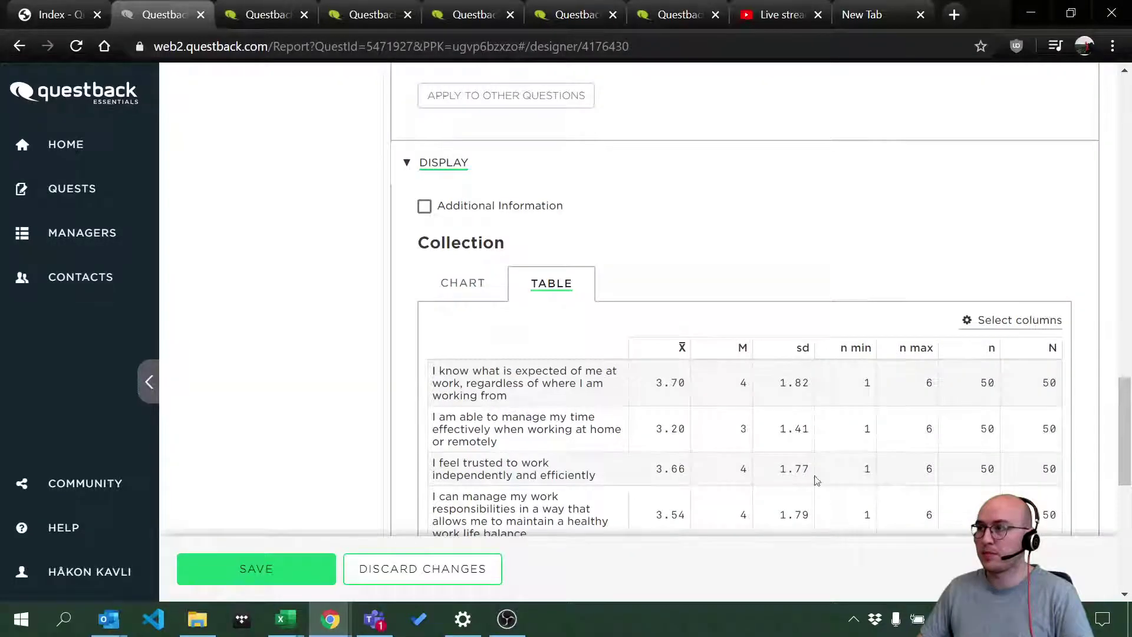
{"action": "scroll", "coordinate": [814, 475], "scroll_direction": "down", "scroll_amount": 3}
{"action": "scroll", "coordinate": [847, 488], "scroll_direction": "up", "scroll_amount": 3}
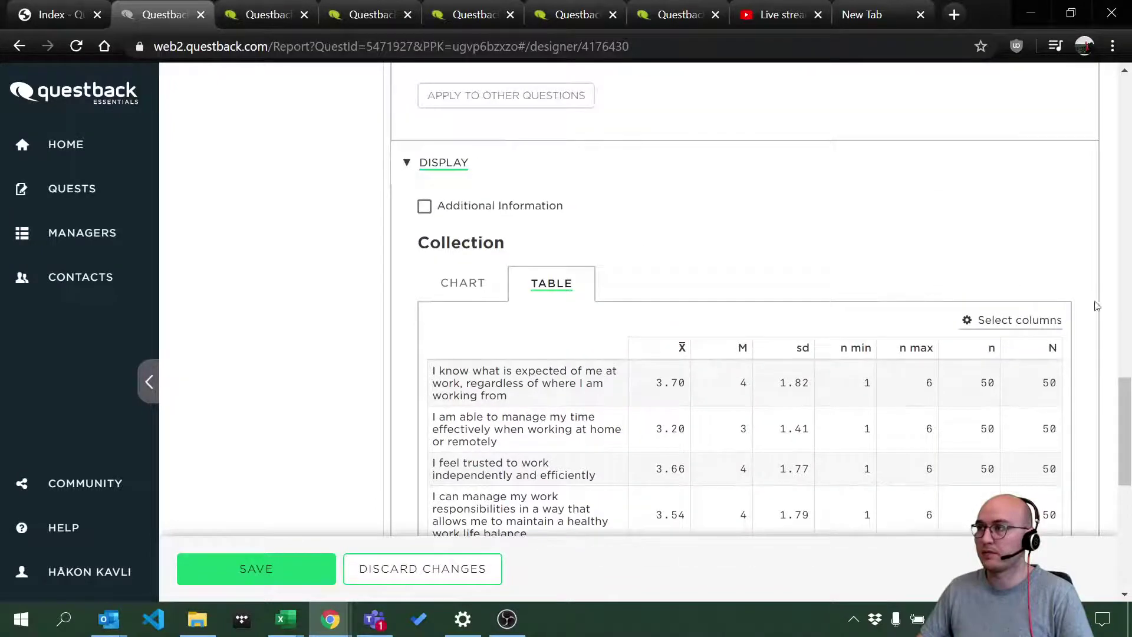
Remove the Response count column from the second collection's table and look through the rows down to the summary.
{"action": "left_click", "coordinate": [1038, 320]}
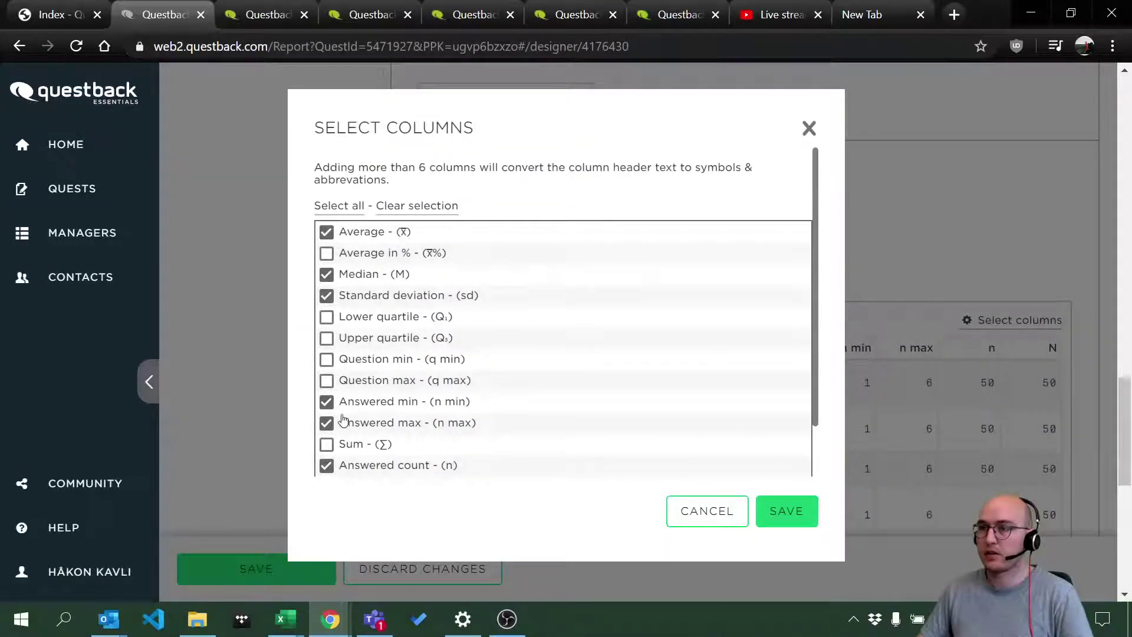
{"action": "scroll", "coordinate": [346, 462], "scroll_direction": "down", "scroll_amount": 1}
{"action": "left_click", "coordinate": [326, 429]}
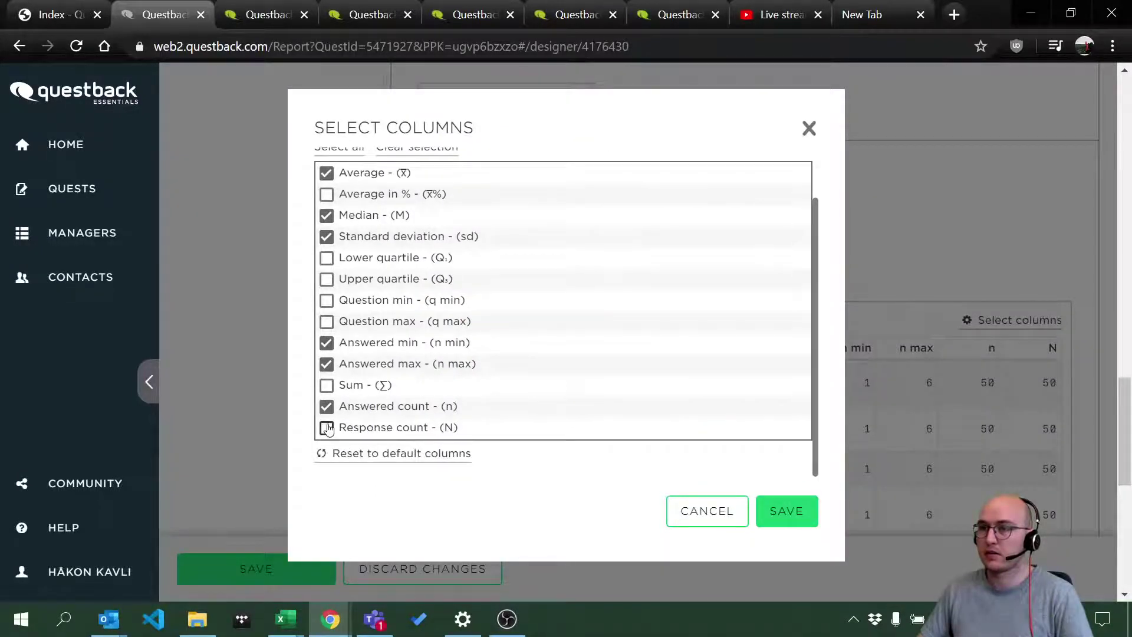
{"action": "left_click", "coordinate": [803, 521]}
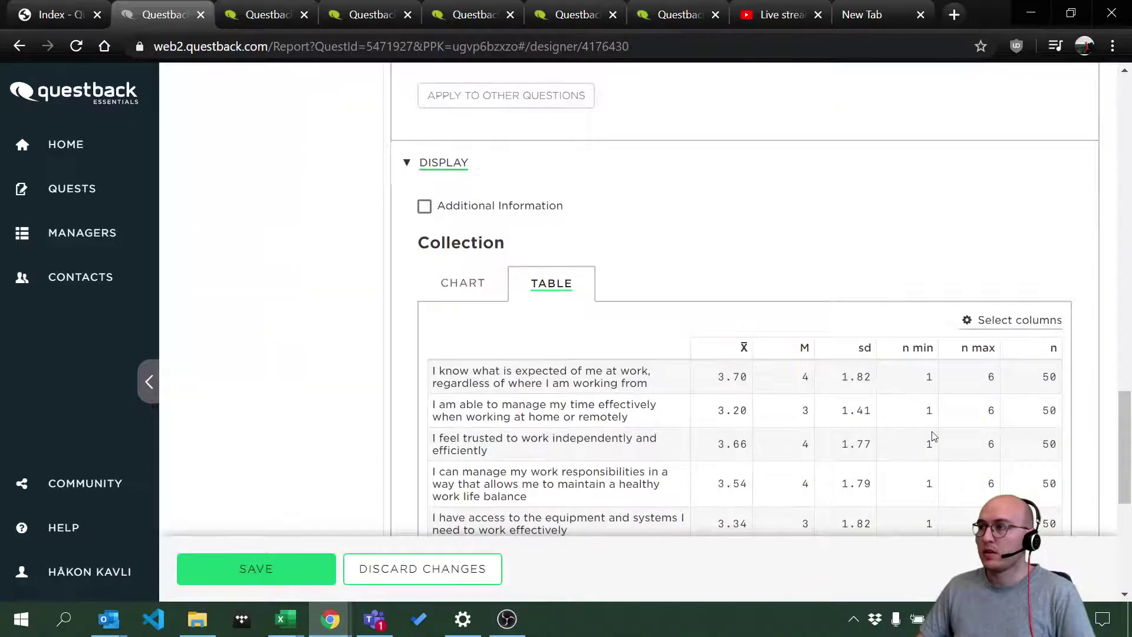
{"action": "scroll", "coordinate": [821, 407], "scroll_direction": "down", "scroll_amount": 5}
{"action": "scroll", "coordinate": [821, 405], "scroll_direction": "down", "scroll_amount": 1}
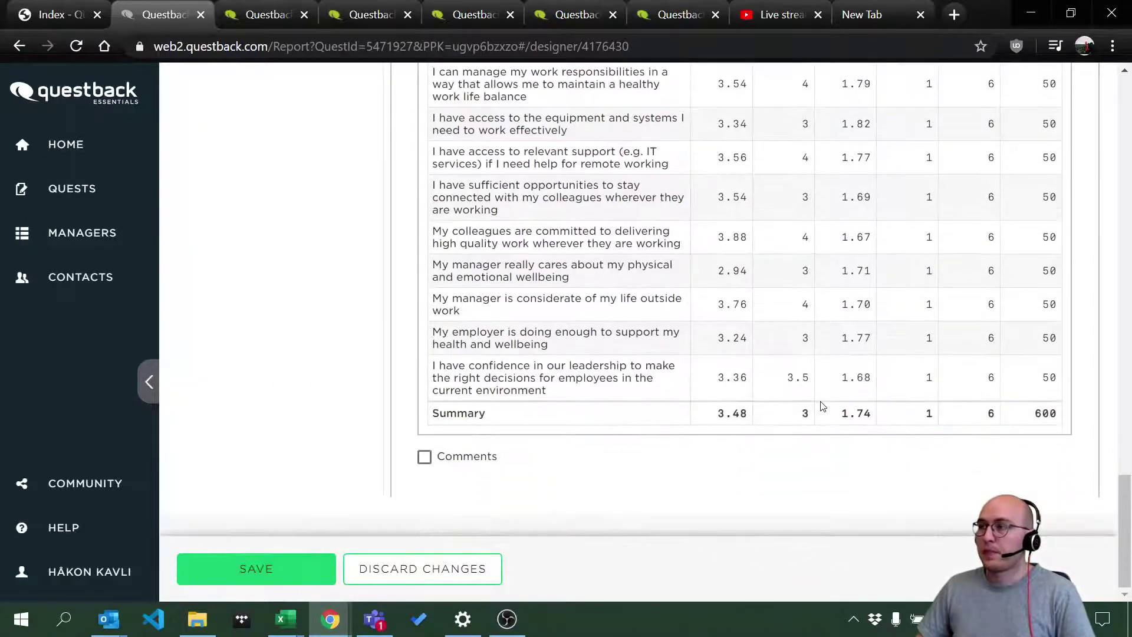
{"action": "scroll", "coordinate": [821, 405], "scroll_direction": "up", "scroll_amount": 5}
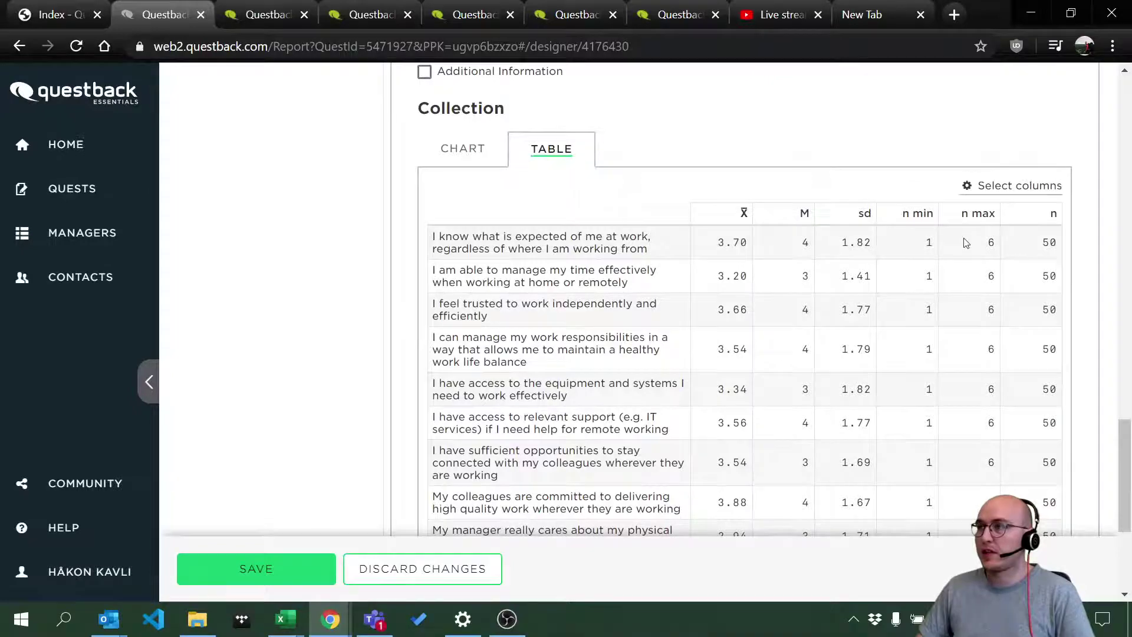
{"action": "scroll", "coordinate": [954, 396], "scroll_direction": "down", "scroll_amount": 4}
{"action": "scroll", "coordinate": [1010, 359], "scroll_direction": "up", "scroll_amount": 6}
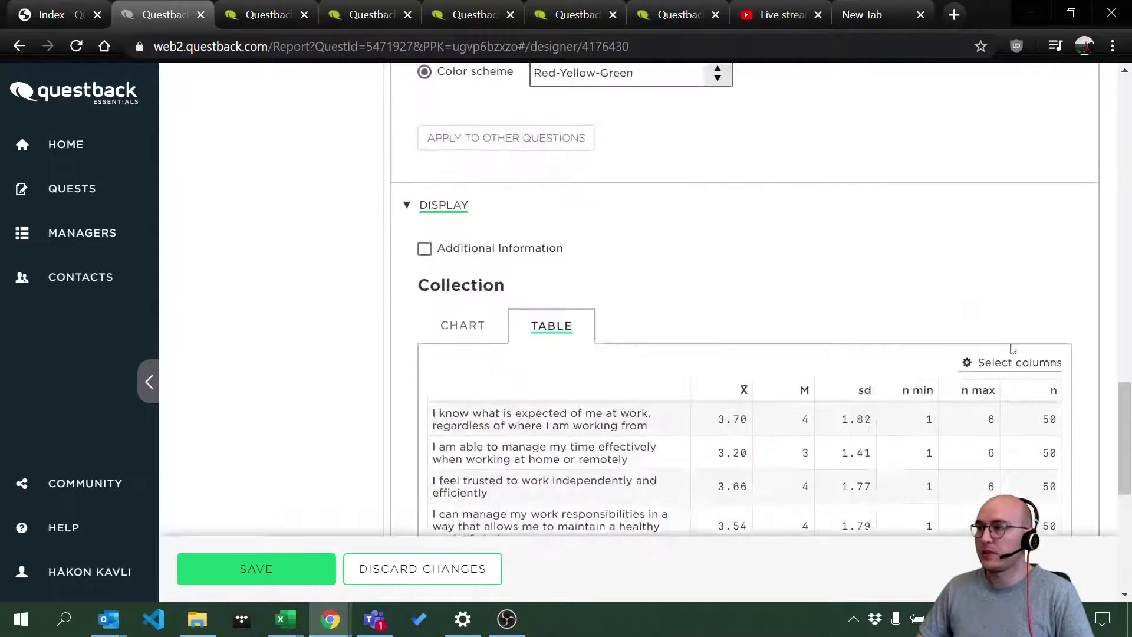
Remove the Answered min and Answered max columns from the second collection's table.
{"action": "left_click", "coordinate": [1013, 361]}
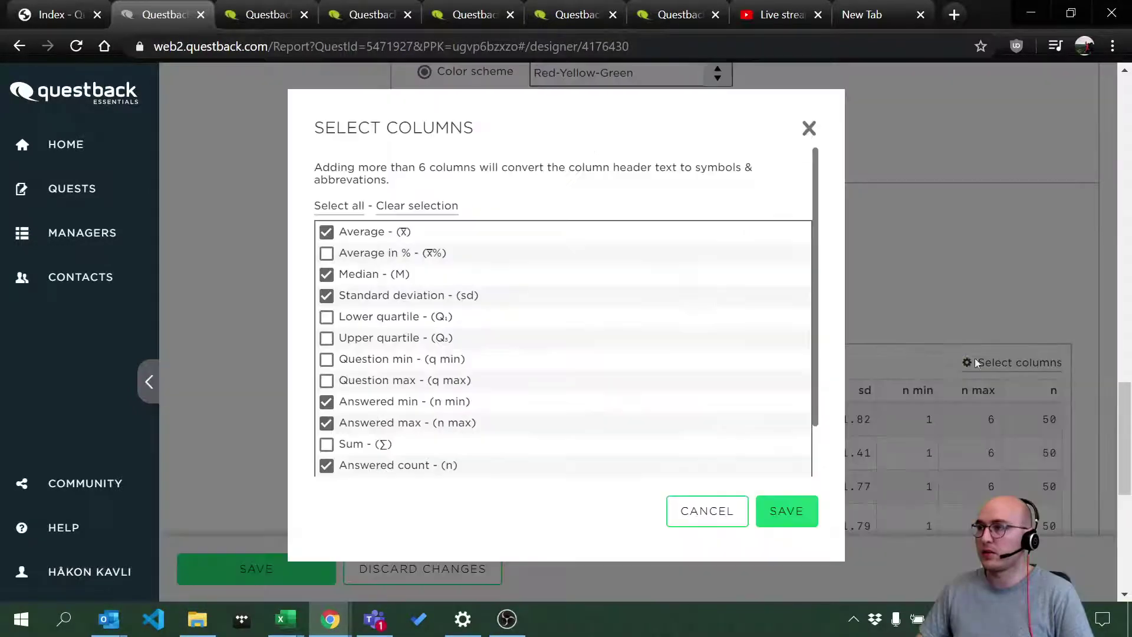
{"action": "left_click", "coordinate": [326, 402]}
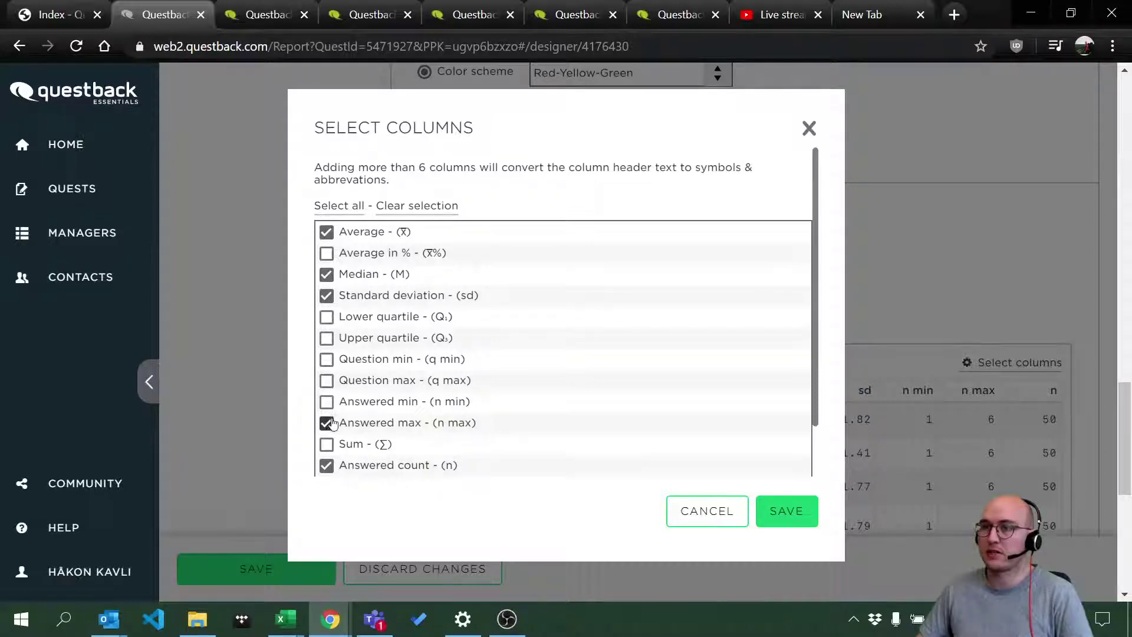
{"action": "left_click", "coordinate": [326, 423]}
{"action": "left_click", "coordinate": [794, 511]}
{"action": "scroll", "coordinate": [784, 495], "scroll_direction": "down", "scroll_amount": 6}
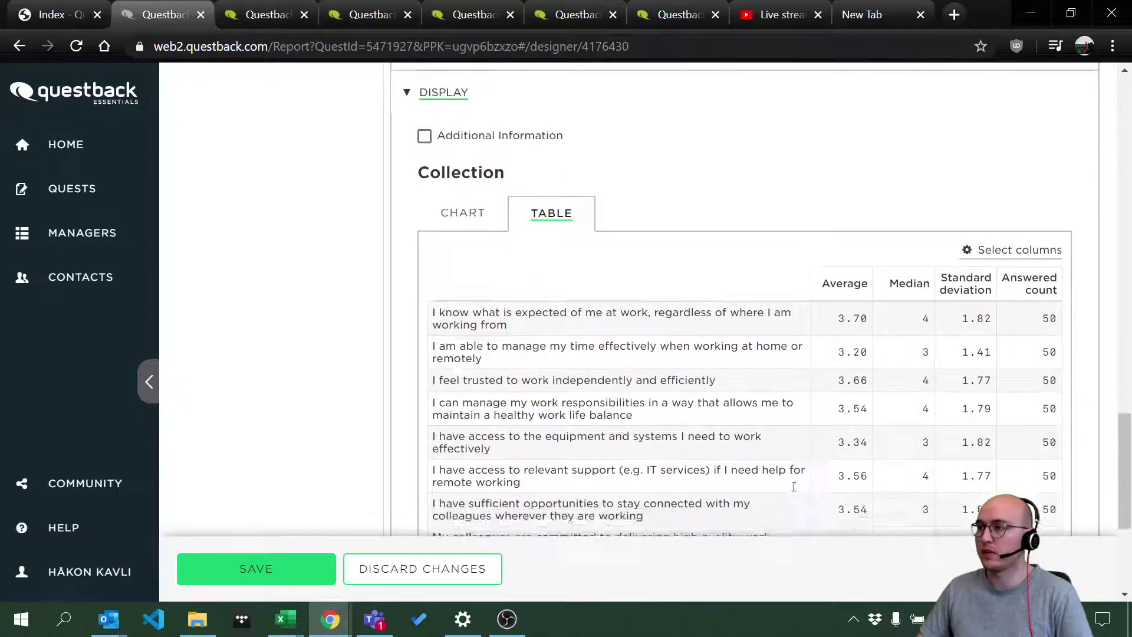
Set the second collection's table colors to Red-Yellow-Green and check the table.
{"action": "scroll", "coordinate": [779, 494], "scroll_direction": "up", "scroll_amount": 10}
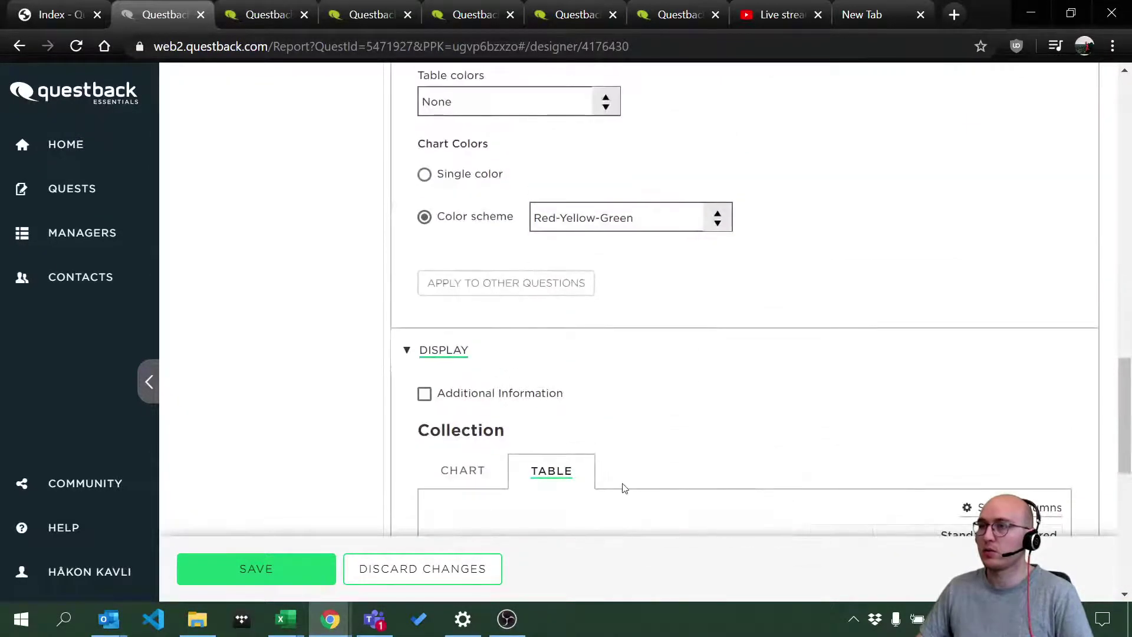
{"action": "scroll", "coordinate": [553, 494], "scroll_direction": "up", "scroll_amount": 5}
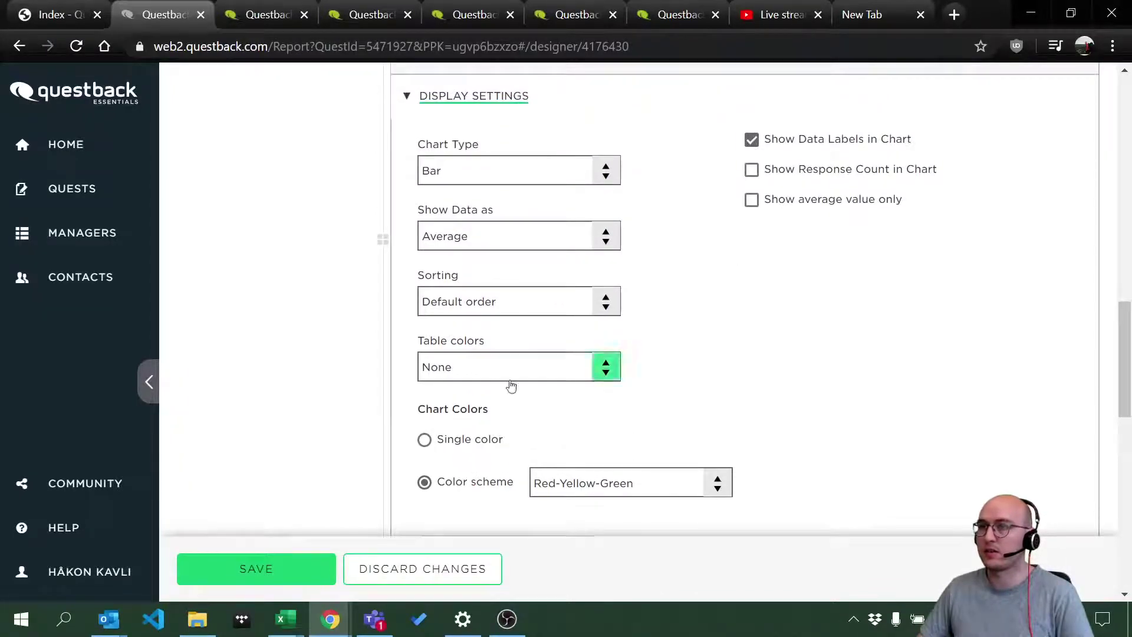
{"action": "left_click", "coordinate": [478, 370]}
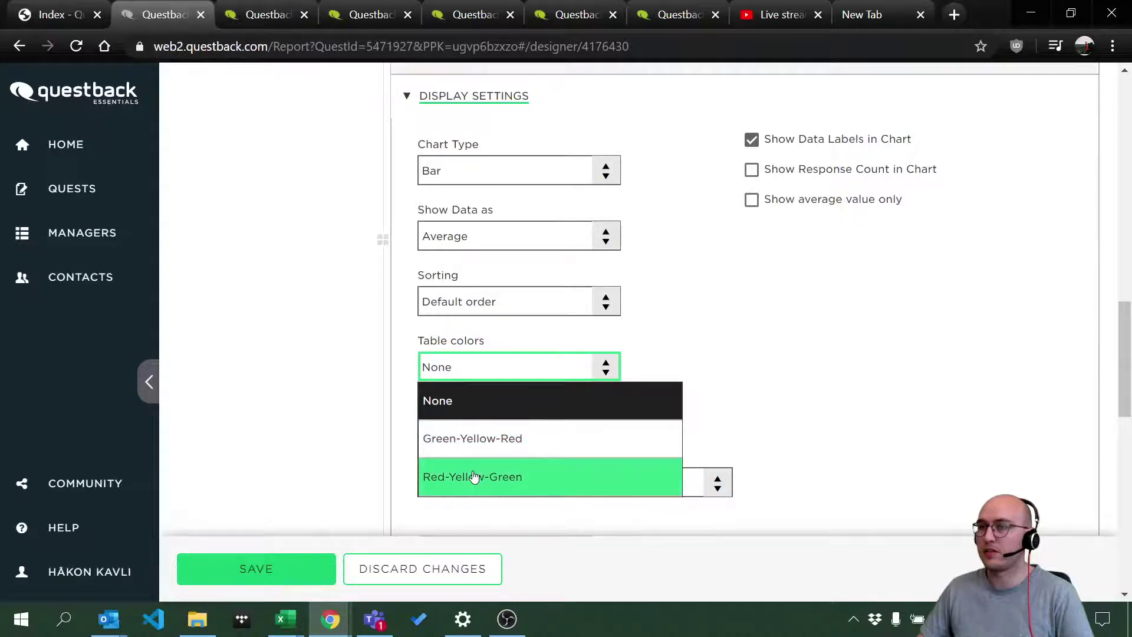
{"action": "left_click", "coordinate": [474, 477]}
{"action": "scroll", "coordinate": [492, 475], "scroll_direction": "down", "scroll_amount": 9}
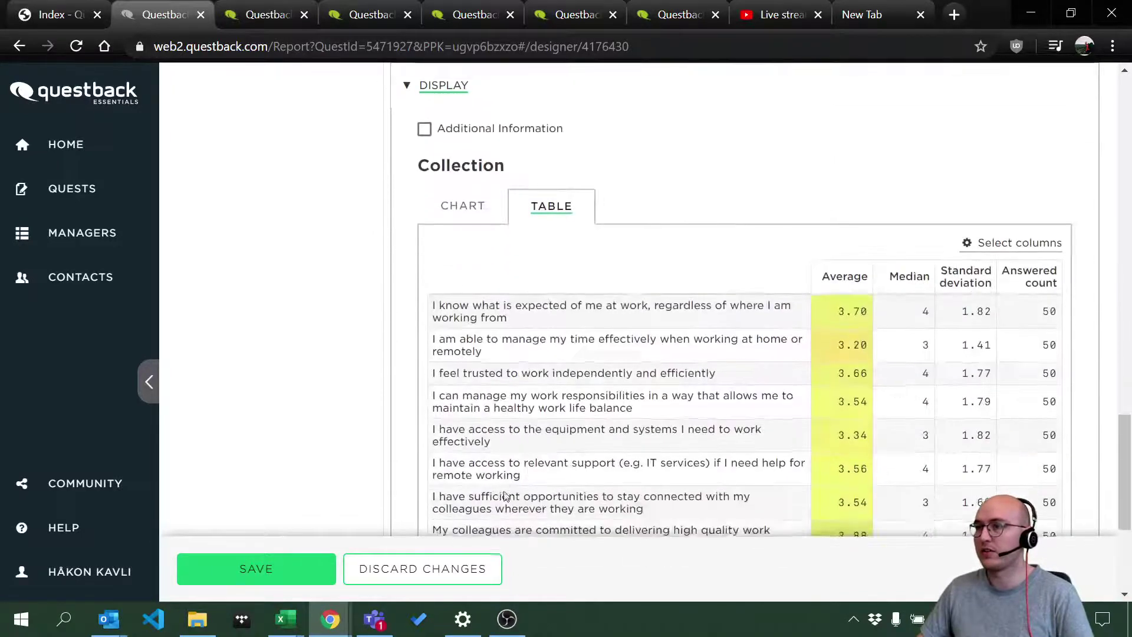
{"action": "scroll", "coordinate": [744, 495], "scroll_direction": "down", "scroll_amount": 3}
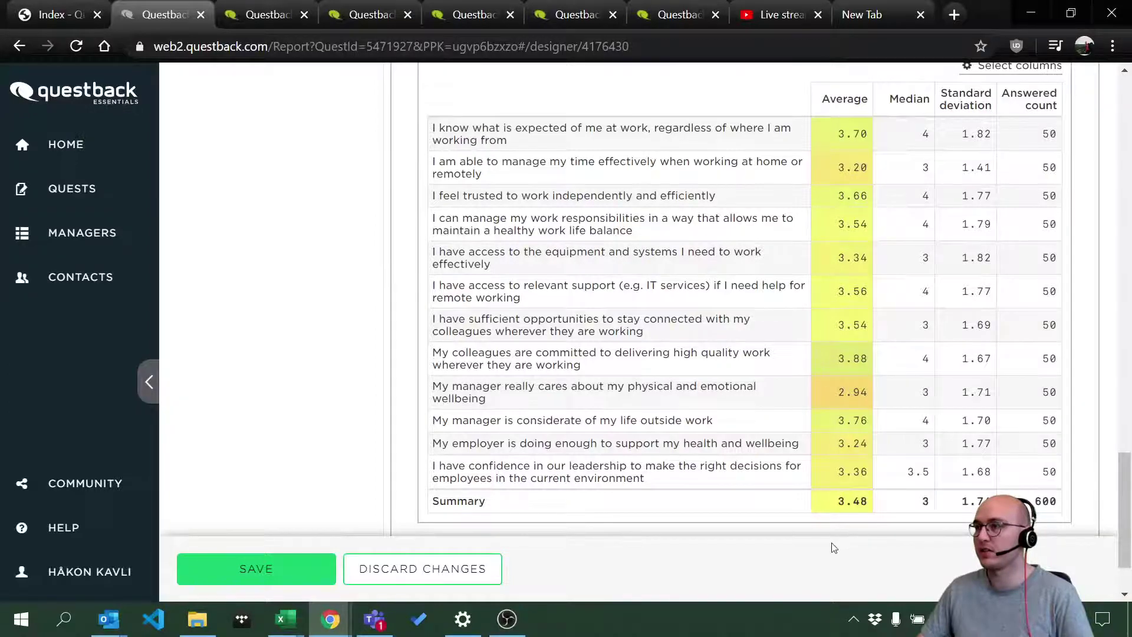
Examine the colored averages in the table, particularly the manager wellbeing statement, and return to the collection content.
{"action": "scroll", "coordinate": [835, 525], "scroll_direction": "up", "scroll_amount": 2}
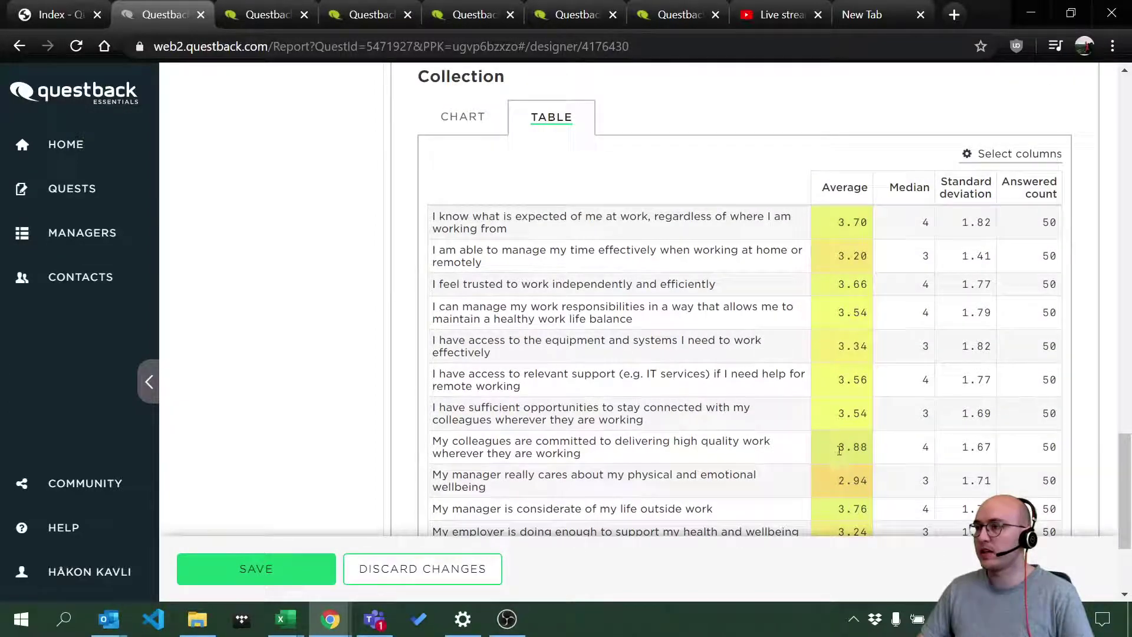
{"action": "left_click_drag", "start_coordinate": [837, 446], "coordinate": [869, 480]}
{"action": "left_click", "coordinate": [846, 477]}
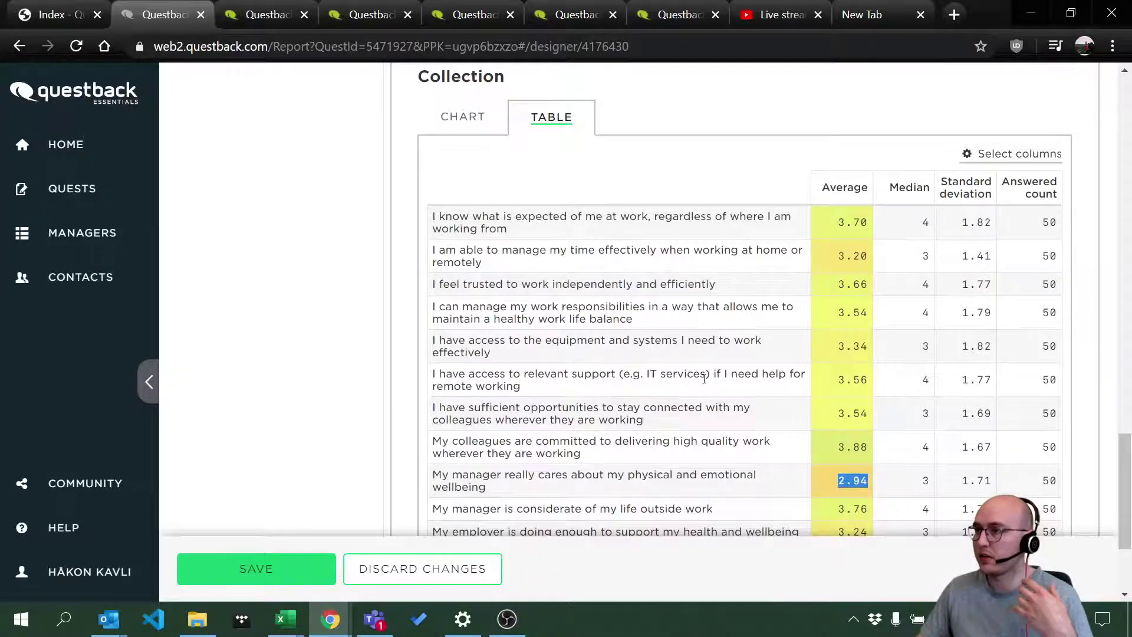
{"action": "scroll", "coordinate": [719, 362], "scroll_direction": "down", "scroll_amount": 2}
{"action": "left_click", "coordinate": [852, 363]}
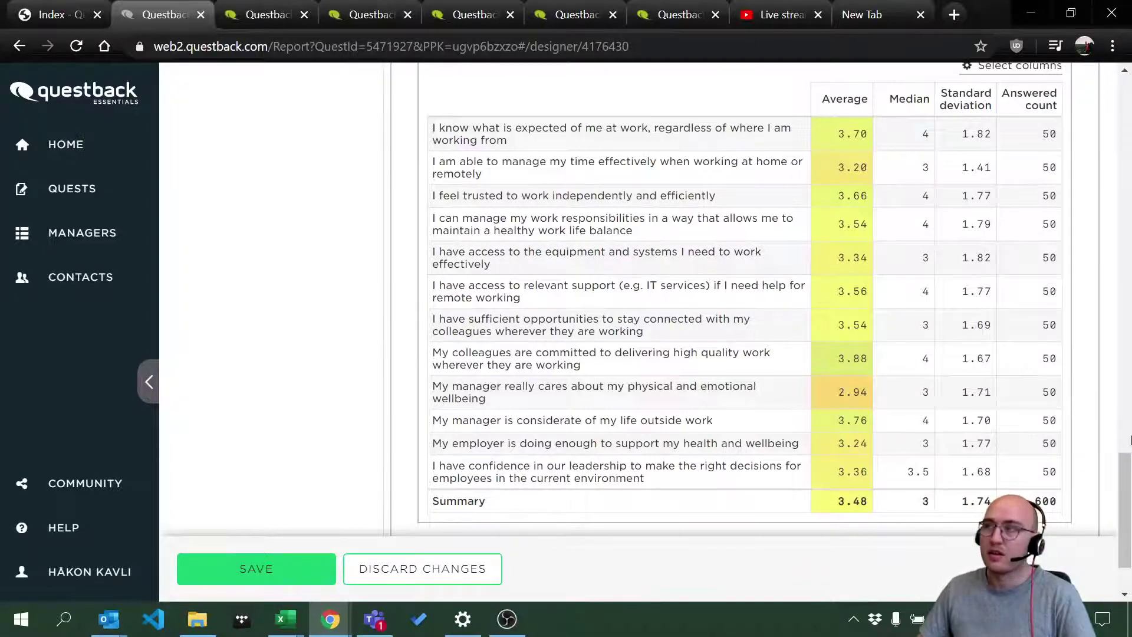
{"action": "scroll", "coordinate": [705, 541], "scroll_direction": "up", "scroll_amount": 8}
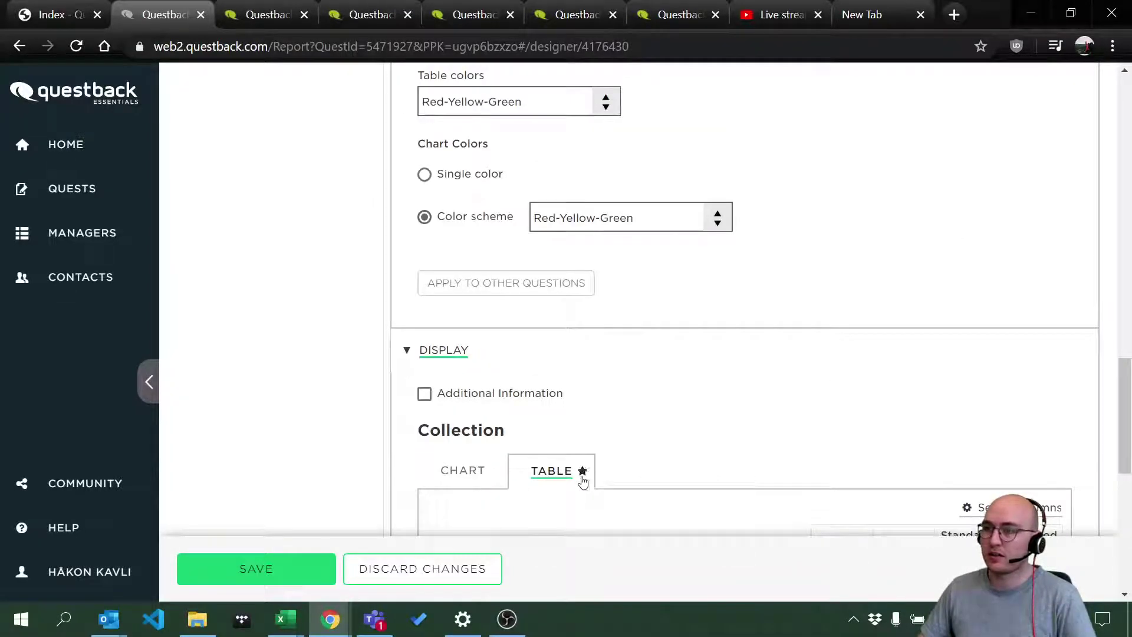
{"action": "scroll", "coordinate": [459, 420], "scroll_direction": "up", "scroll_amount": 15}
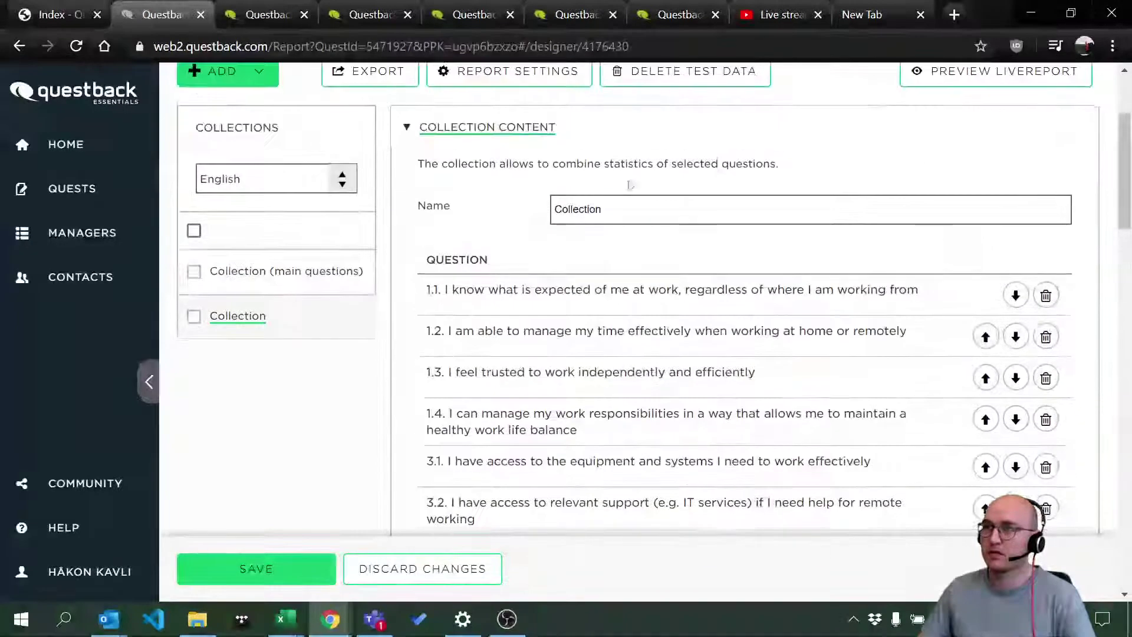
Rename the second collection to "Collection (sub-questions)" and save the change.
{"action": "left_click", "coordinate": [633, 219]}
{"action": "type", "text": "("}
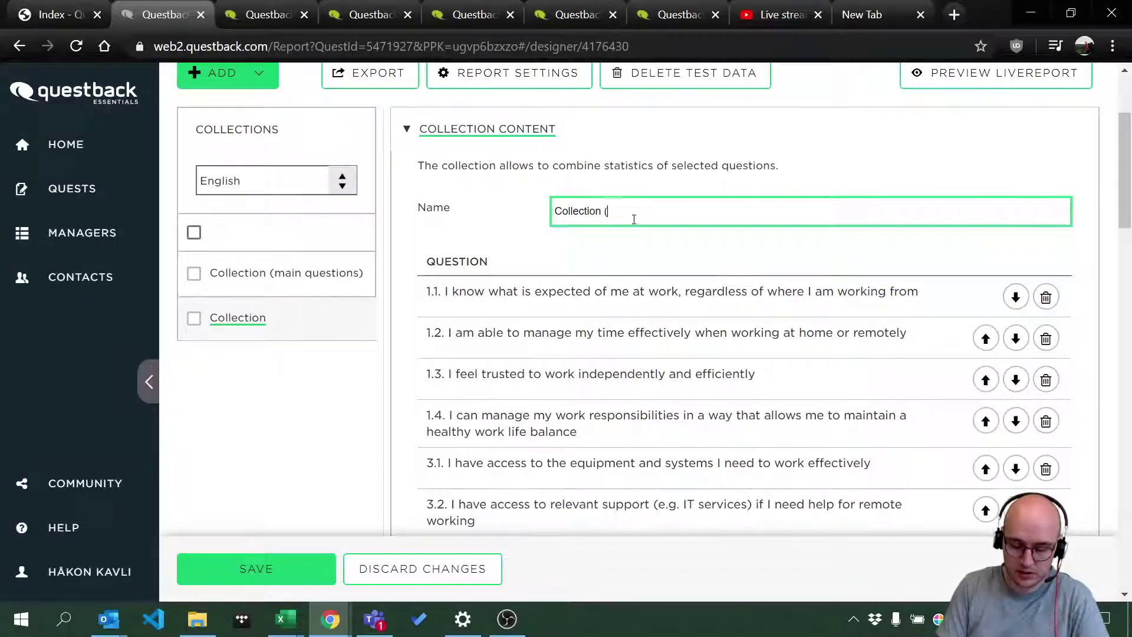
{"action": "type", "text": "sub"}
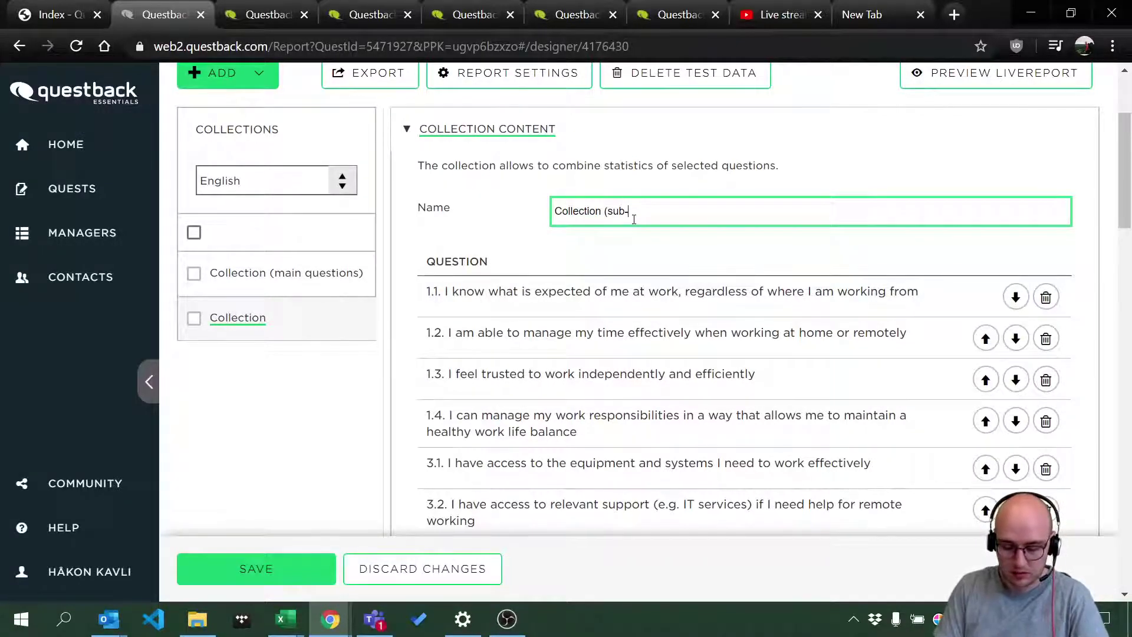
{"action": "type", "text": "-questions)"}
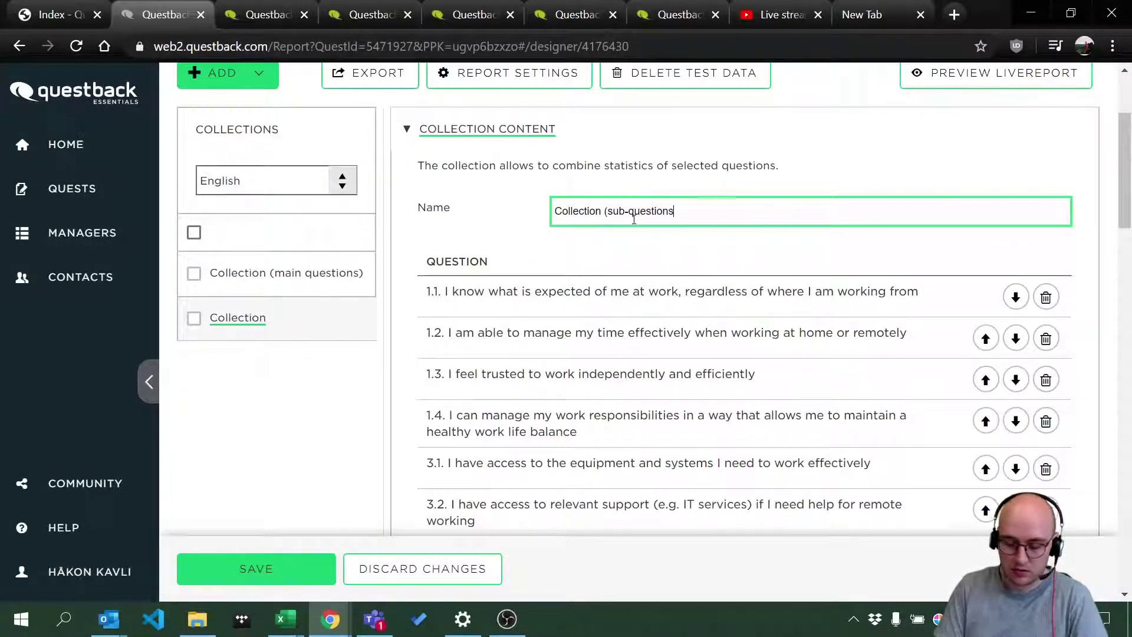
{"action": "left_click", "coordinate": [255, 571]}
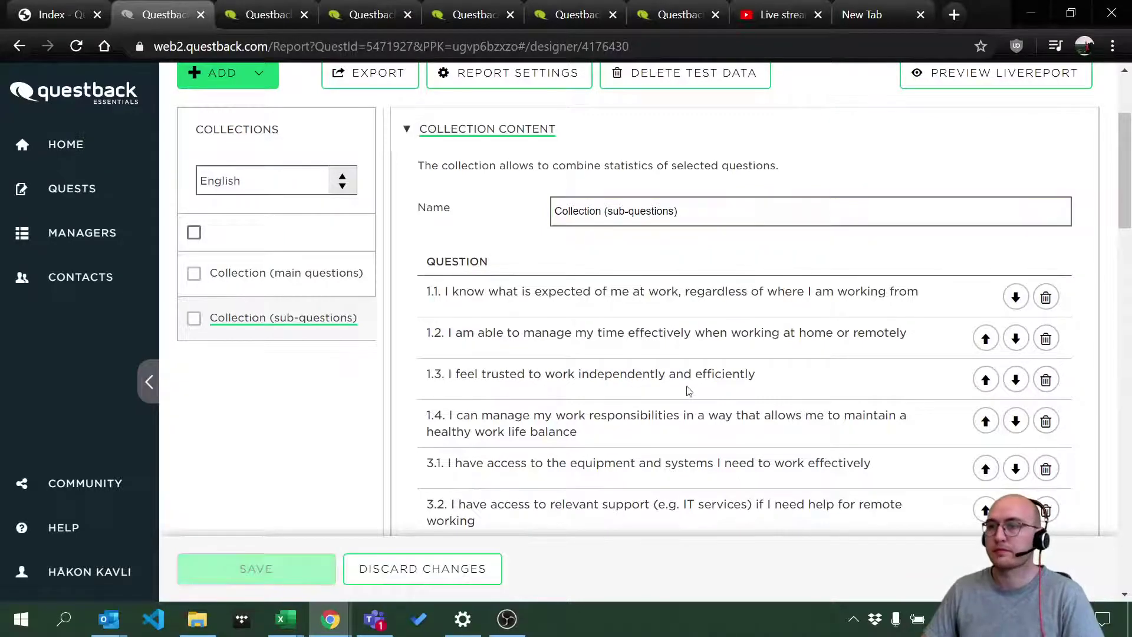
Check the sub-questions collection's display settings and table, and preview the LiveReport in Norwegian (Bokmål).
{"action": "scroll", "coordinate": [692, 407], "scroll_direction": "down", "scroll_amount": 15}
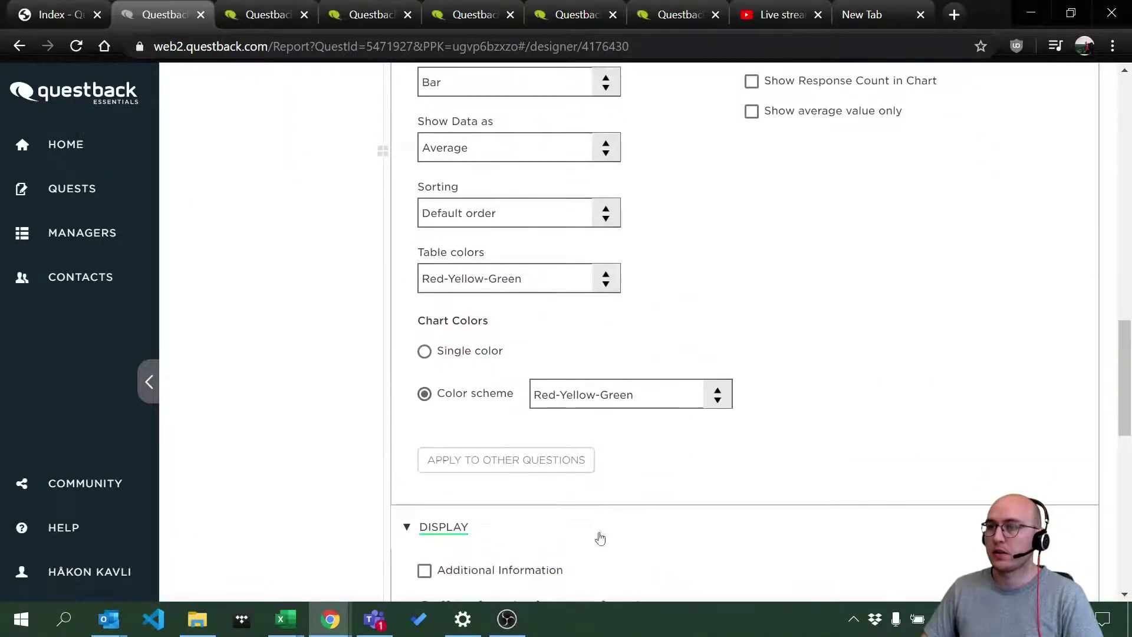
{"action": "scroll", "coordinate": [577, 471], "scroll_direction": "down", "scroll_amount": 4}
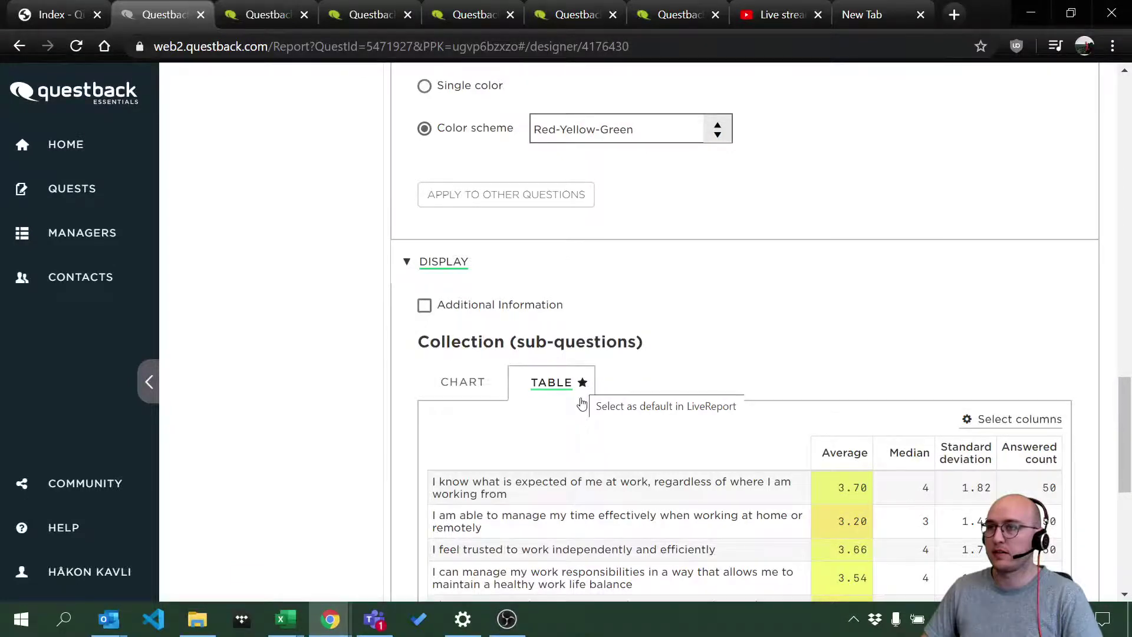
{"action": "scroll", "coordinate": [596, 406], "scroll_direction": "up", "scroll_amount": 20}
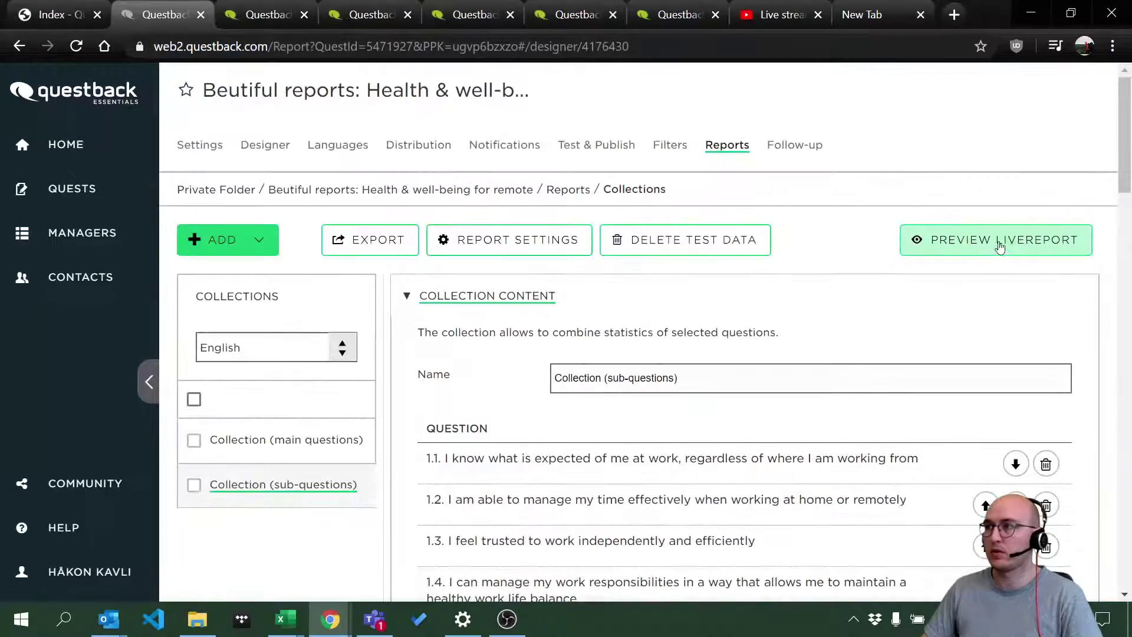
{"action": "left_click", "coordinate": [999, 247]}
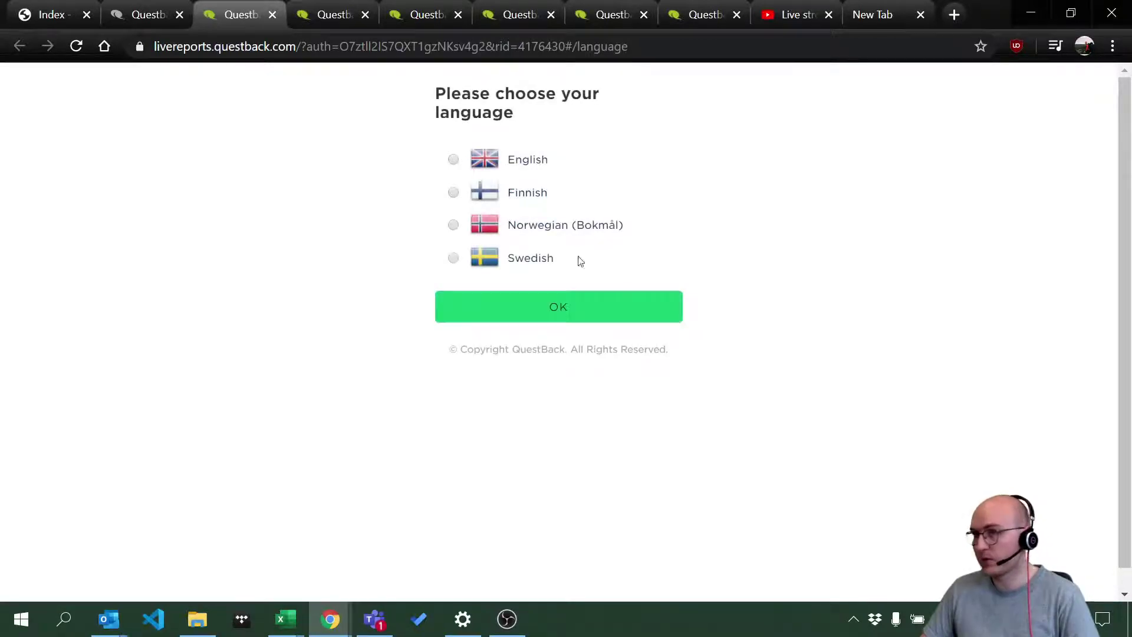
{"action": "left_click", "coordinate": [505, 221]}
{"action": "left_click", "coordinate": [605, 307]}
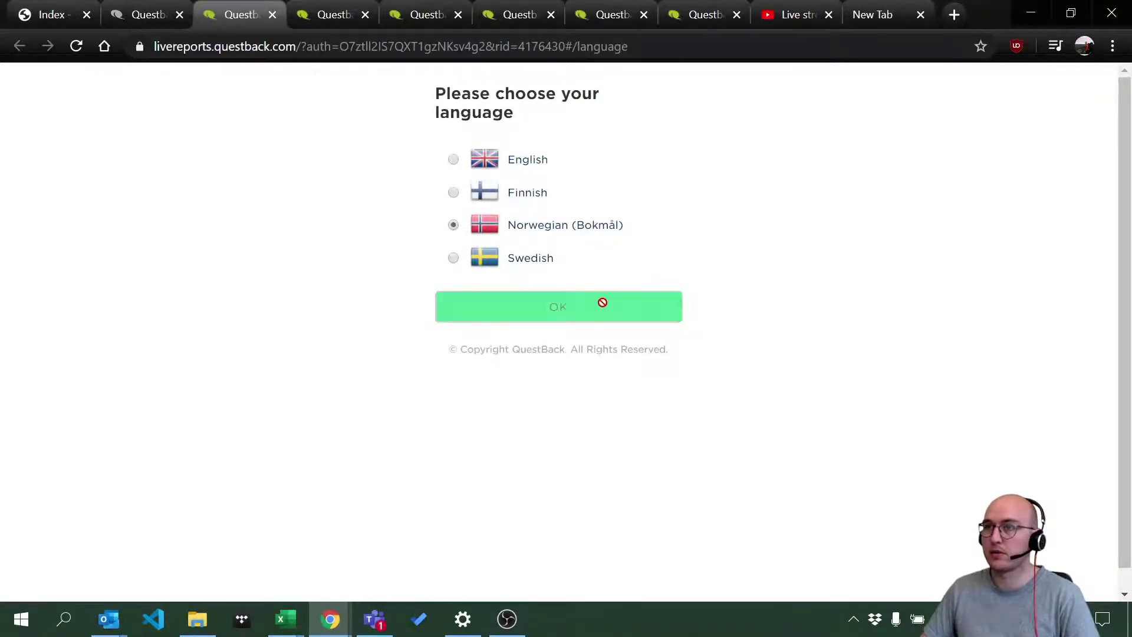
Reload the Norwegian LiveReport preview several times and return to the report designer.
{"action": "right_click", "coordinate": [415, 176]}
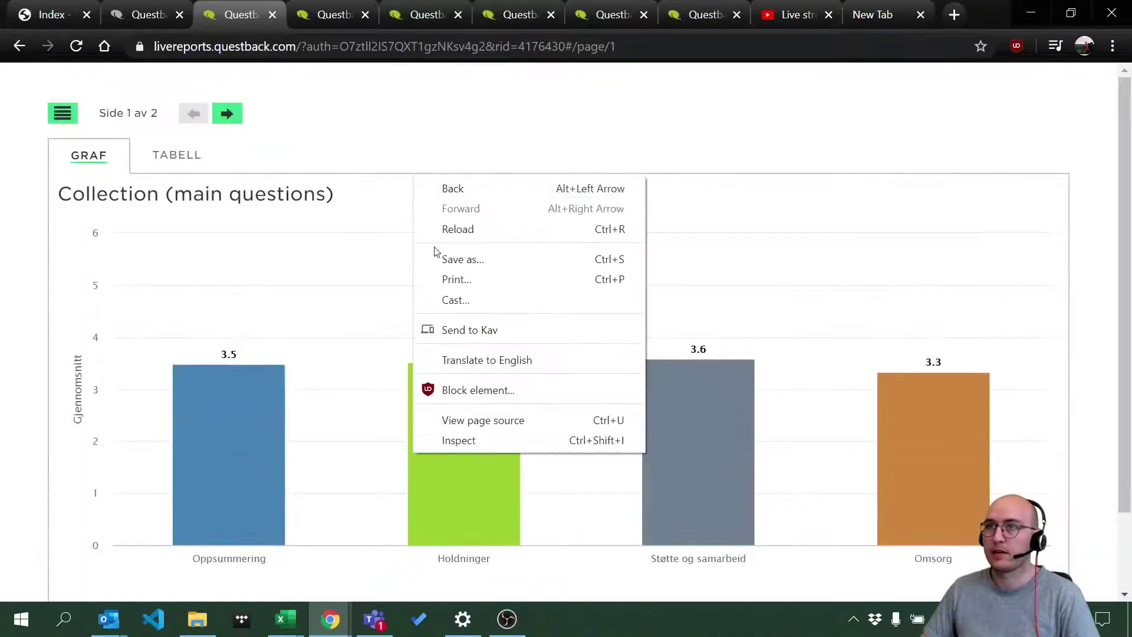
{"action": "left_click", "coordinate": [462, 227]}
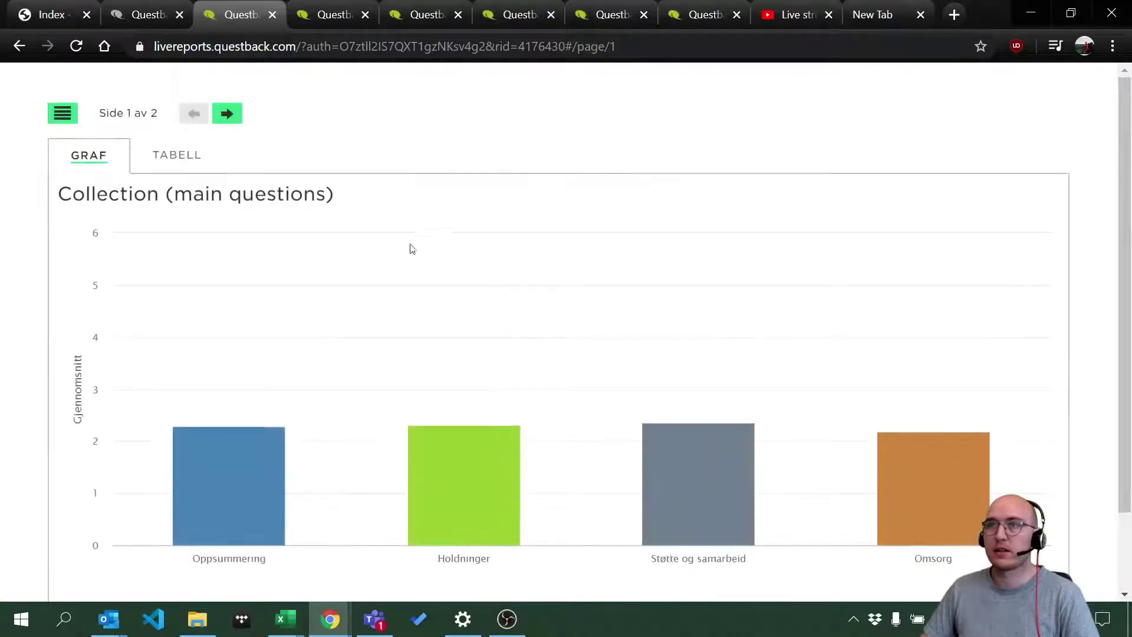
{"action": "right_click", "coordinate": [446, 113]}
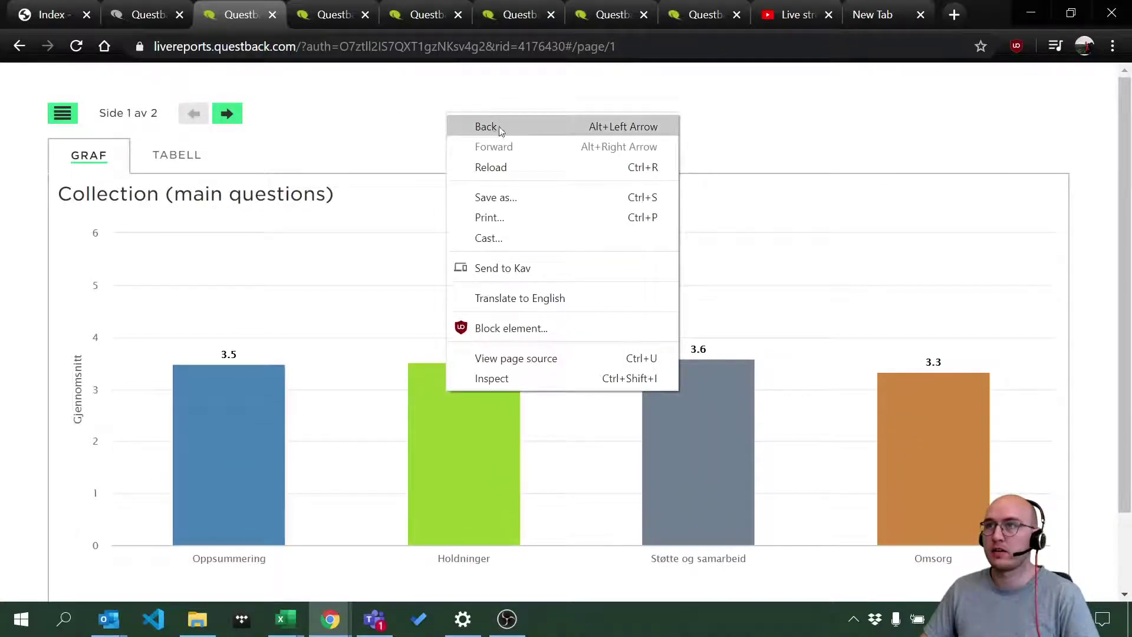
{"action": "left_click", "coordinate": [77, 47]}
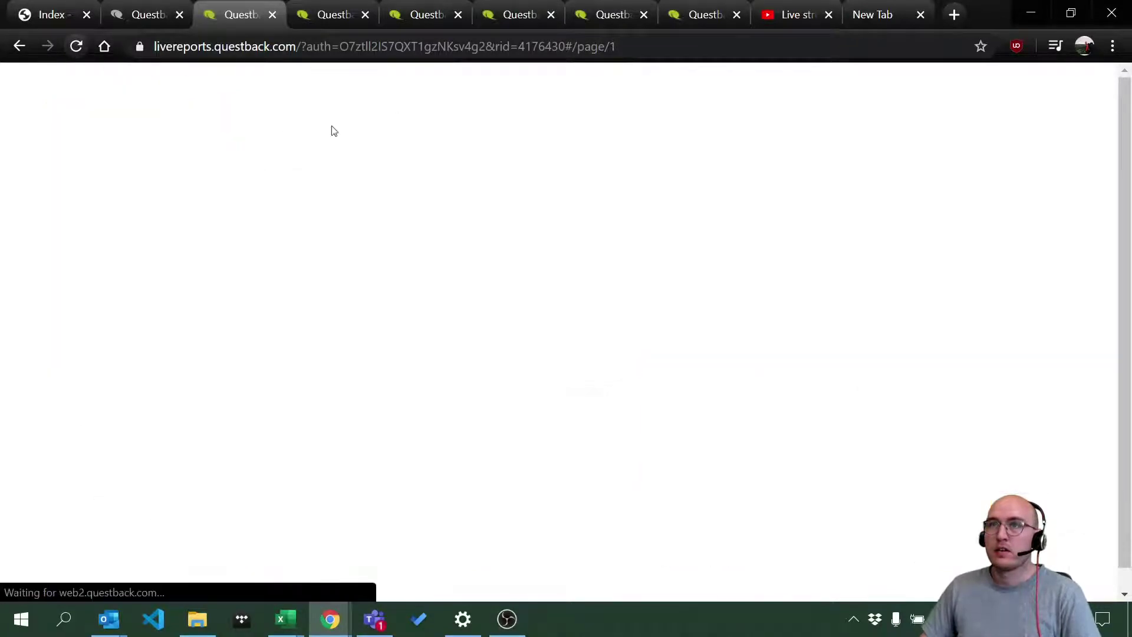
{"action": "right_click", "coordinate": [487, 118]}
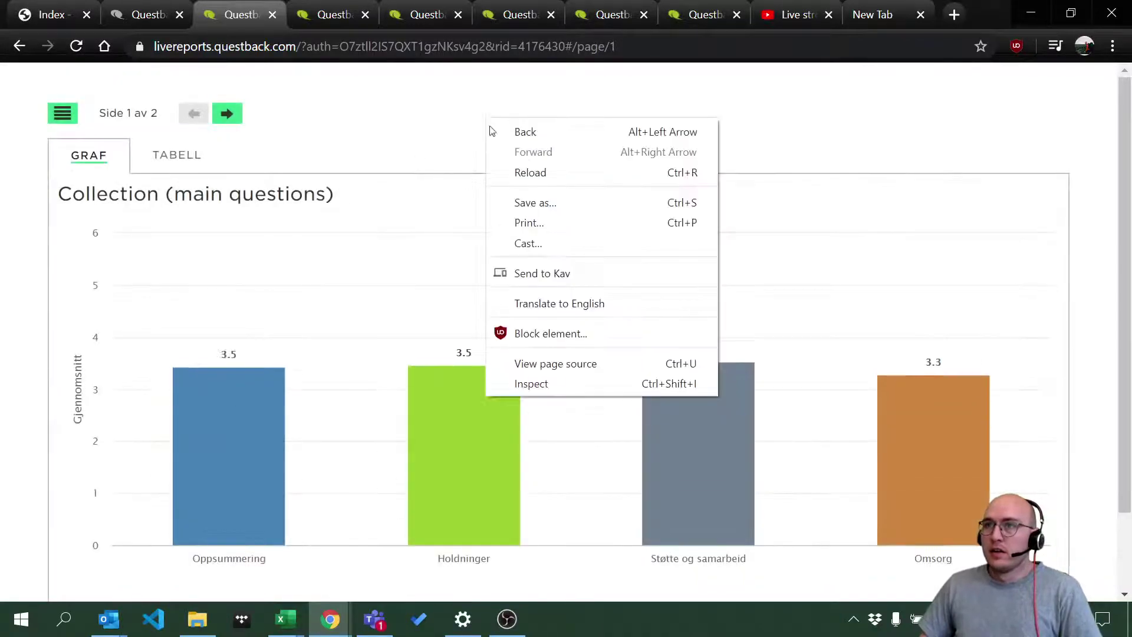
{"action": "left_click", "coordinate": [526, 172]}
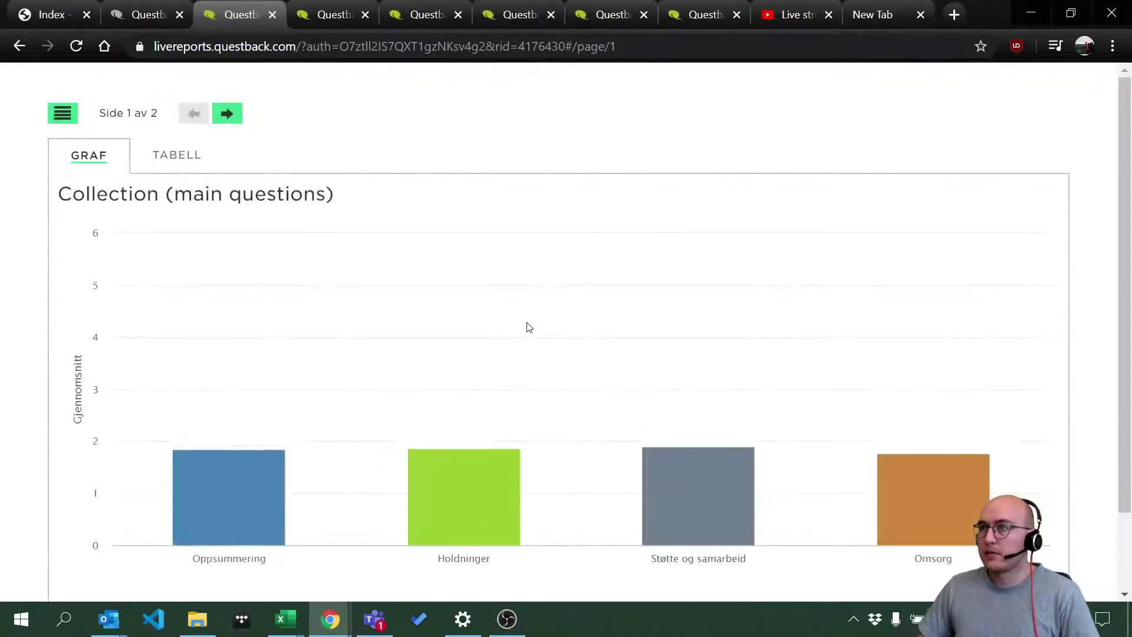
{"action": "left_click", "coordinate": [147, 14]}
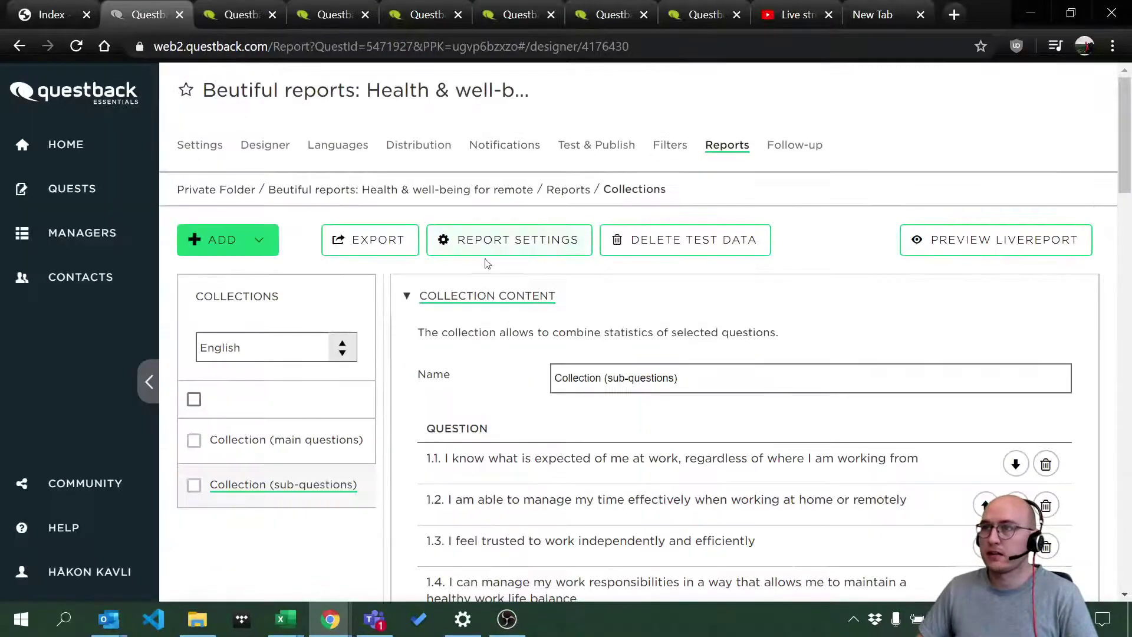
Preview the LiveReport in English and examine the chart of average scores for the main questions.
{"action": "left_click", "coordinate": [966, 240]}
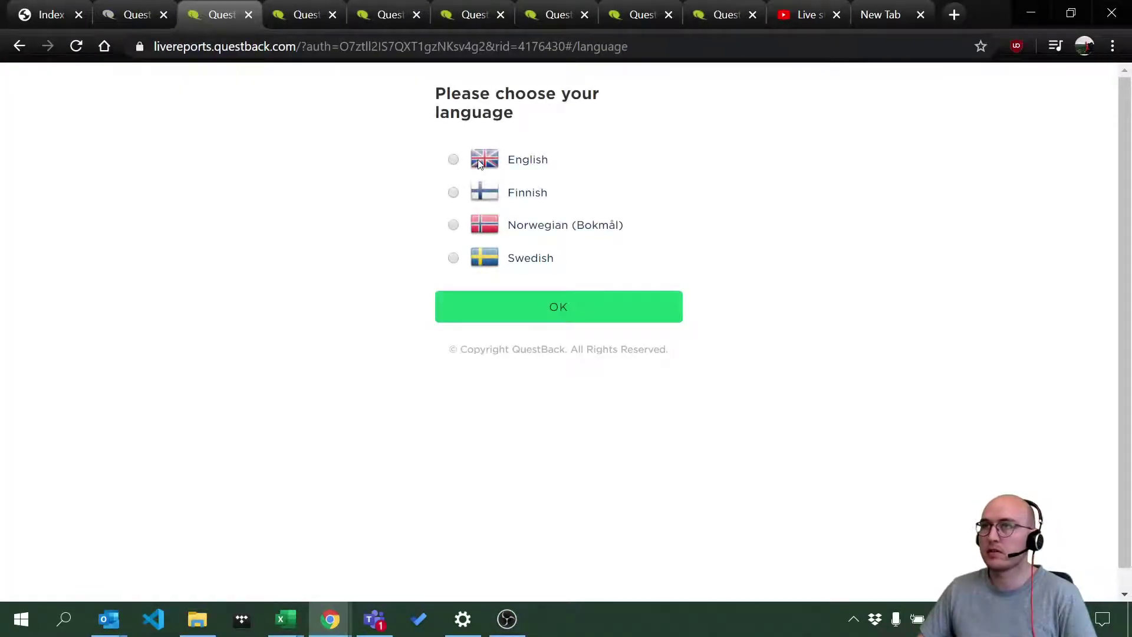
{"action": "left_click", "coordinate": [453, 159]}
{"action": "left_click", "coordinate": [607, 314]}
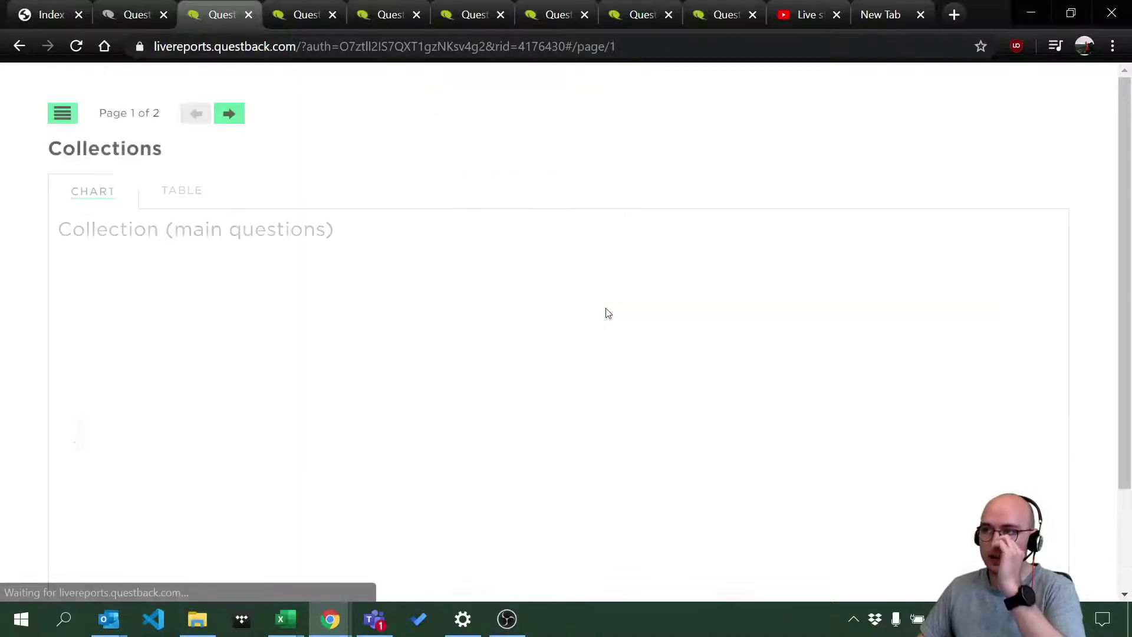
{"action": "scroll", "coordinate": [551, 321], "scroll_direction": "down", "scroll_amount": 2}
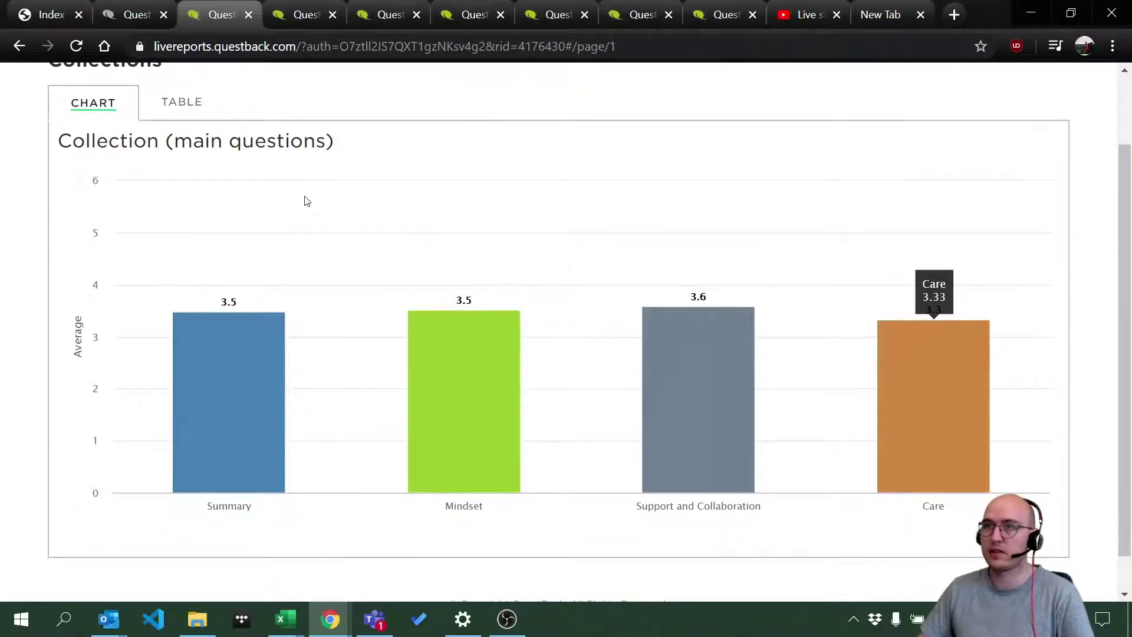
{"action": "scroll", "coordinate": [408, 288], "scroll_direction": "up", "scroll_amount": 2}
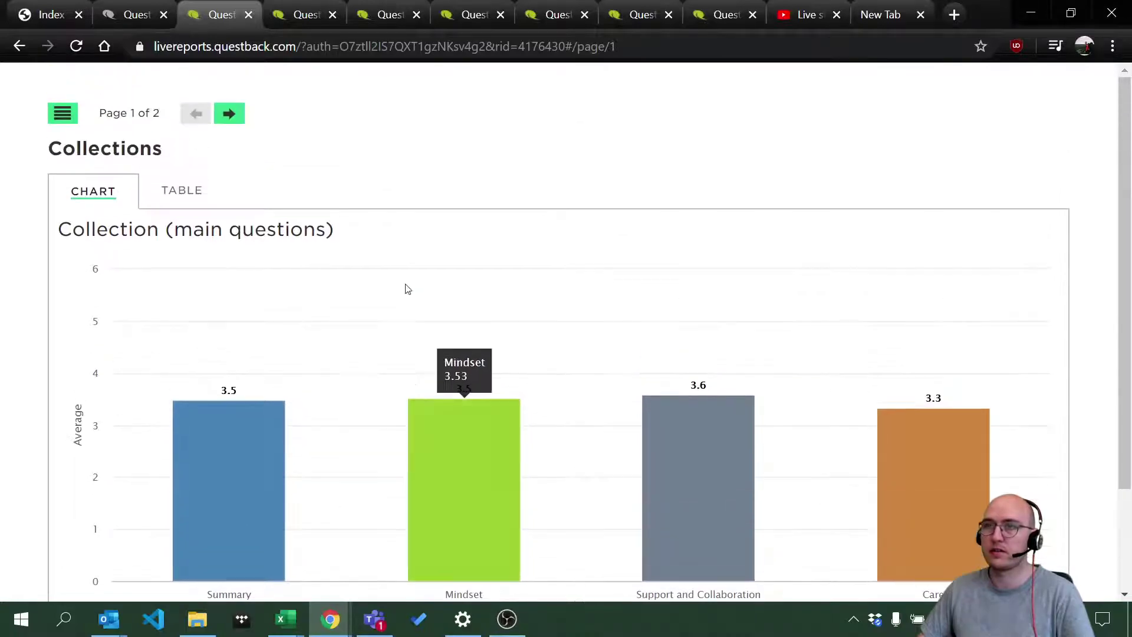
Examine the main-questions table in the LiveReport, and compare the sub-questions collection's chart with its color-coded table.
{"action": "left_click", "coordinate": [176, 194]}
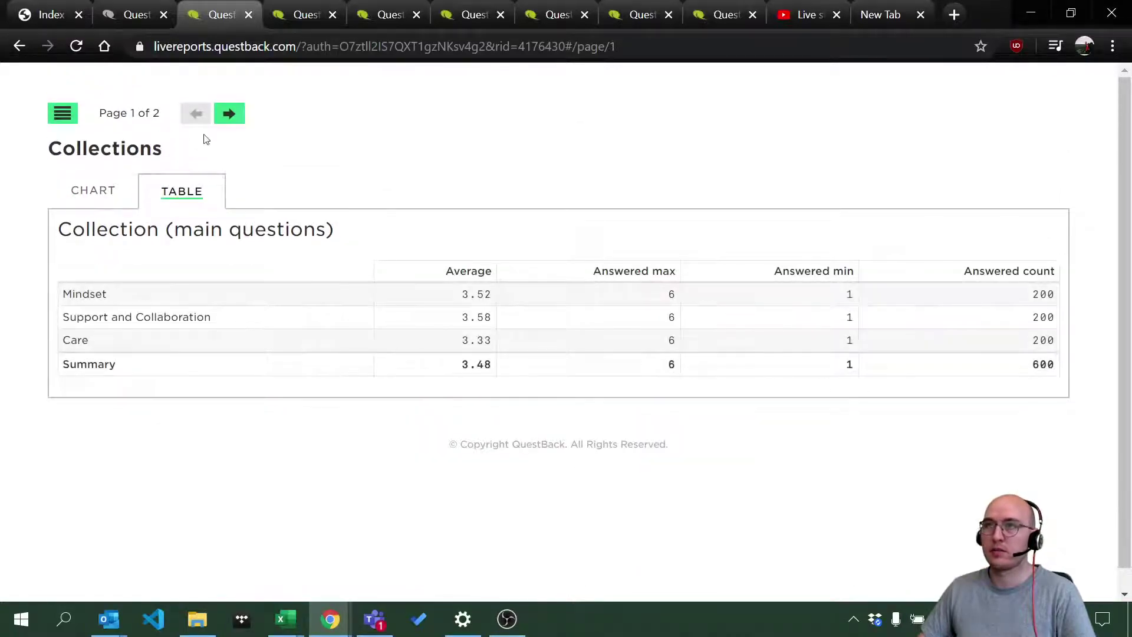
{"action": "left_click", "coordinate": [229, 114]}
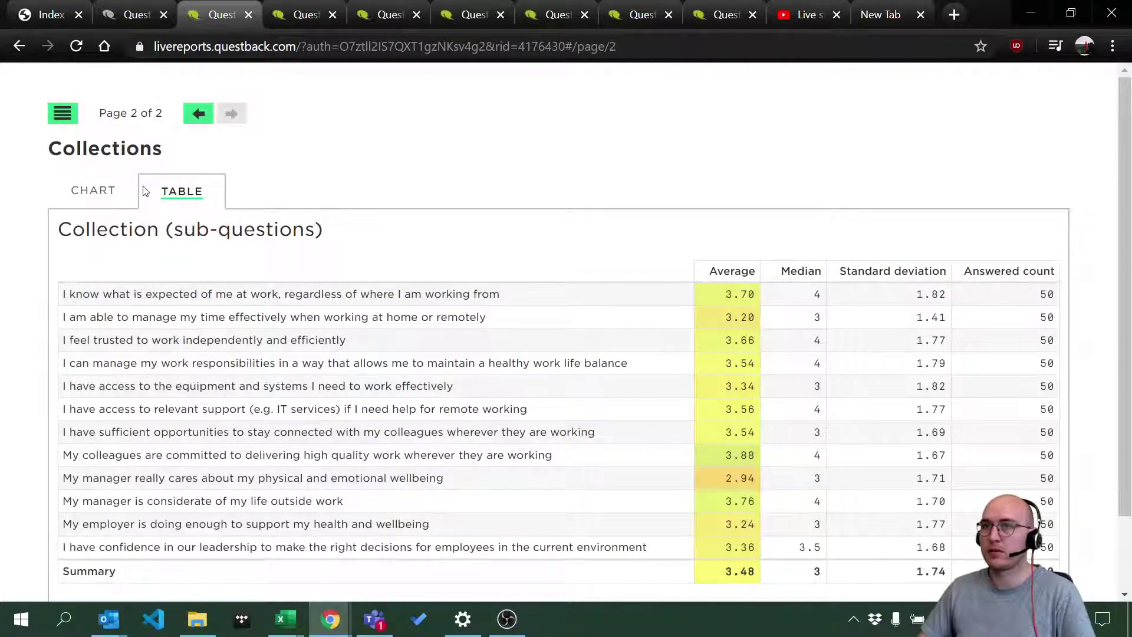
{"action": "left_click", "coordinate": [99, 193]}
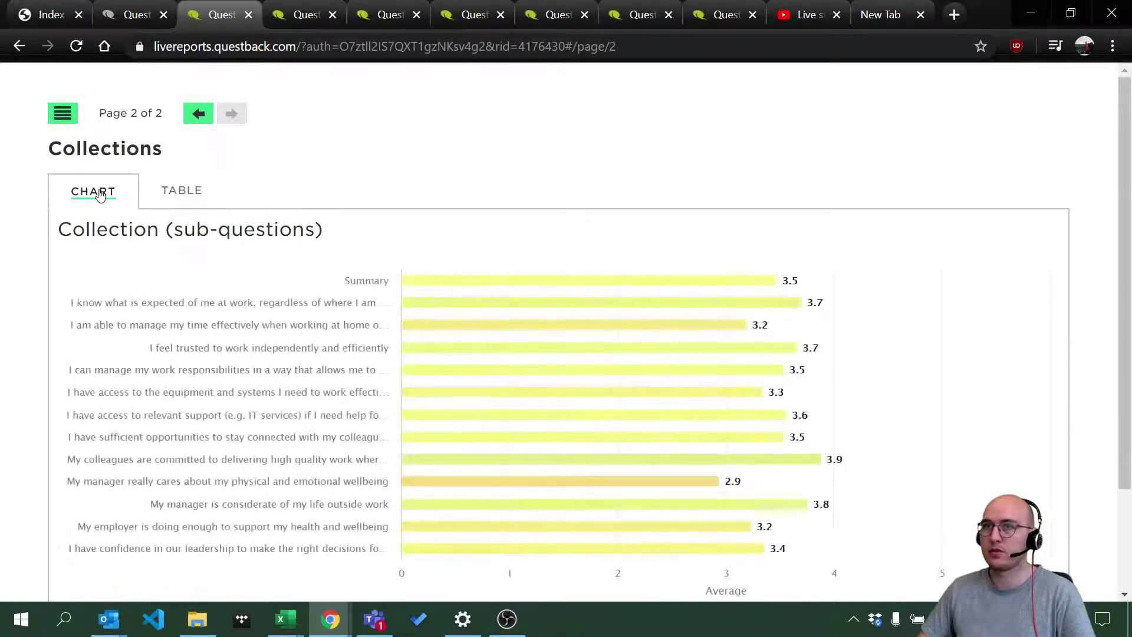
{"action": "left_click", "coordinate": [182, 195]}
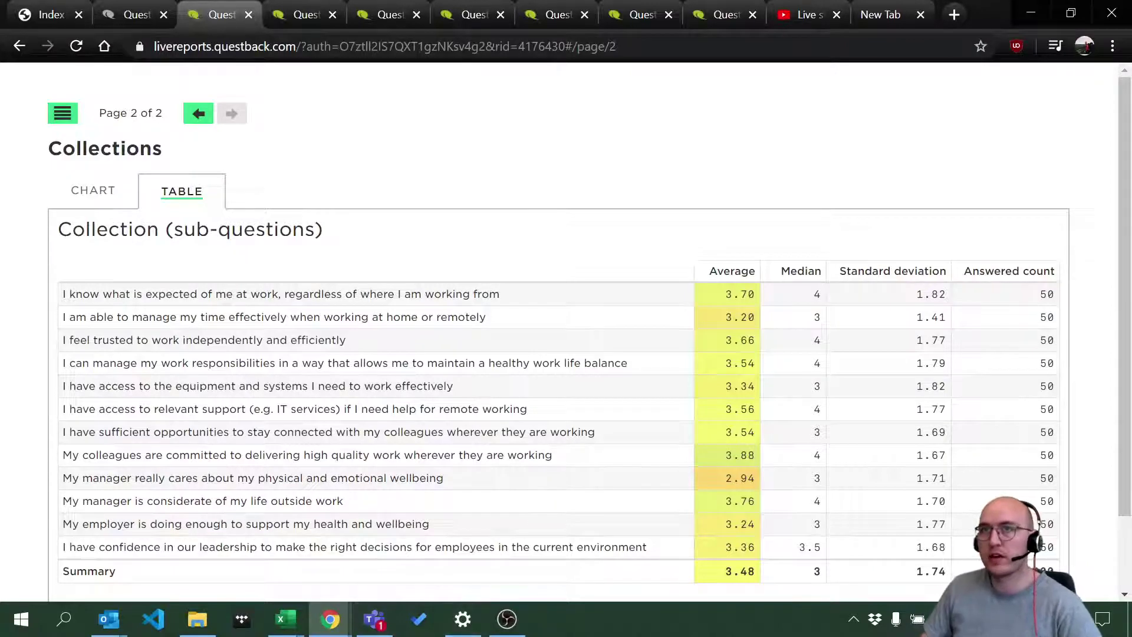
Return to the report designer and review the sub-questions collection's question list and its chart color scheme setting.
{"action": "left_click", "coordinate": [131, 5]}
{"action": "scroll", "coordinate": [662, 345], "scroll_direction": "down", "scroll_amount": 7}
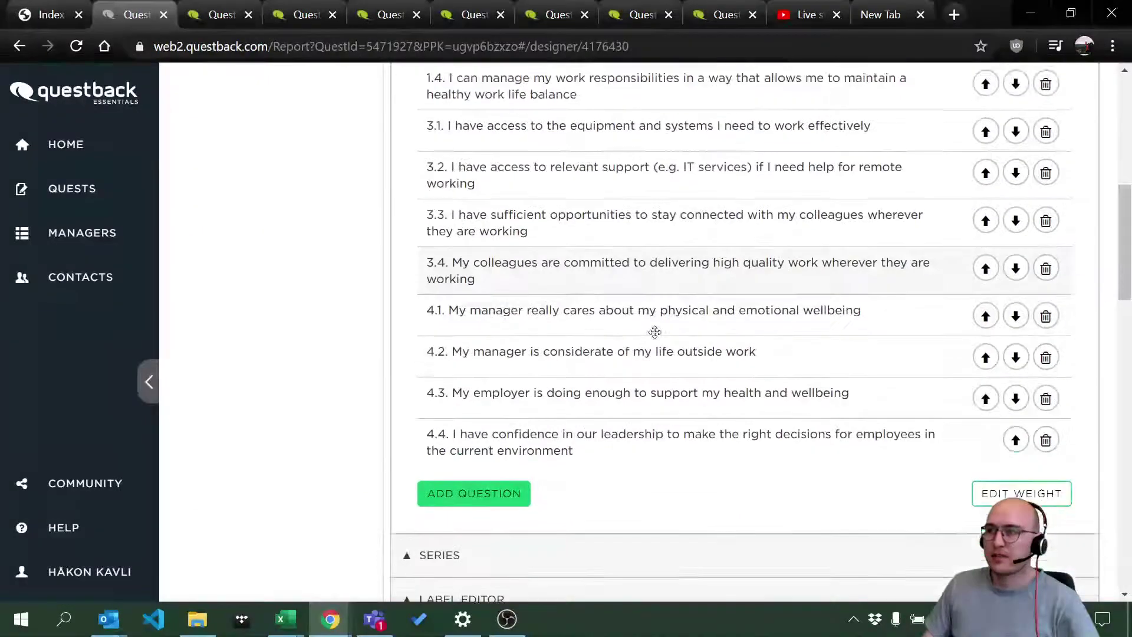
{"action": "scroll", "coordinate": [666, 338], "scroll_direction": "up", "scroll_amount": 7}
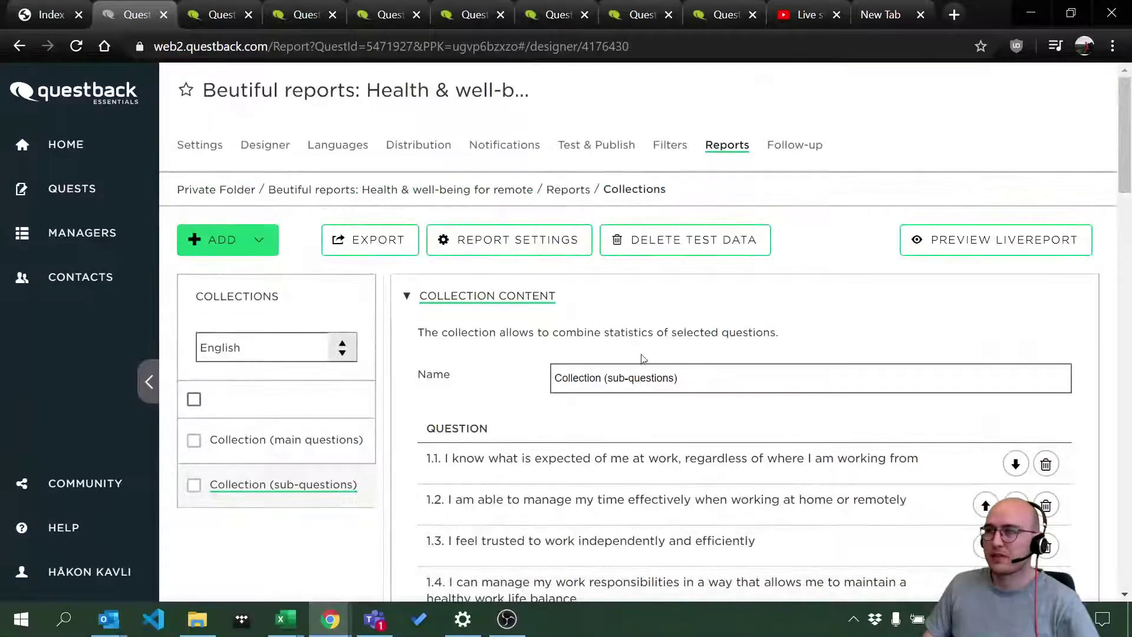
{"action": "scroll", "coordinate": [566, 366], "scroll_direction": "down", "scroll_amount": 10}
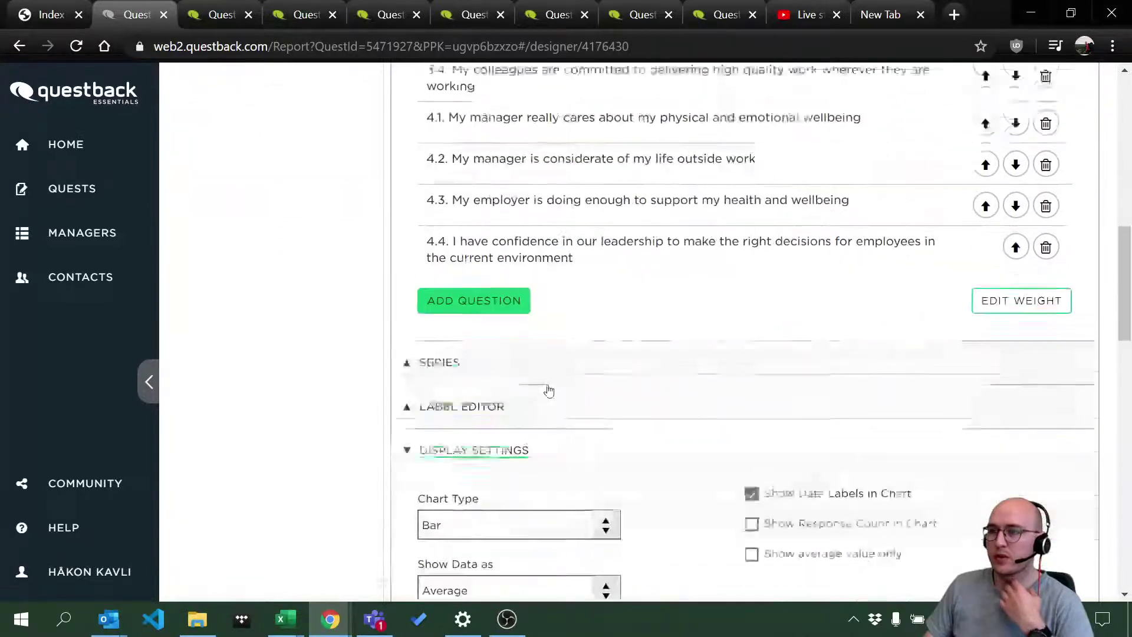
{"action": "scroll", "coordinate": [515, 483], "scroll_direction": "down", "scroll_amount": 7}
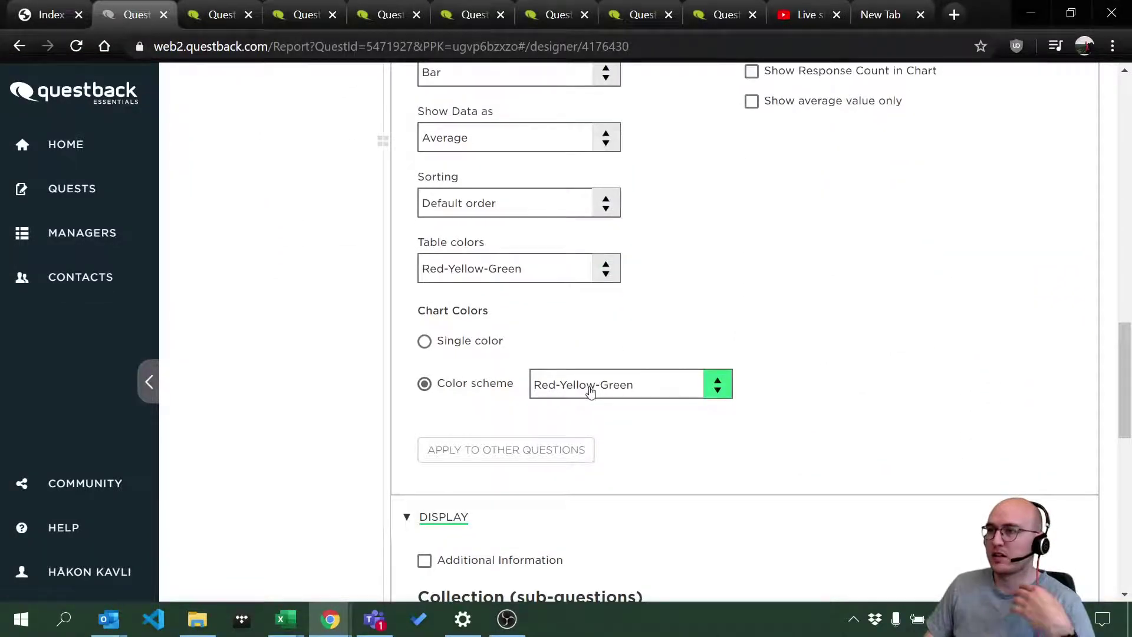
{"action": "left_click", "coordinate": [590, 391]}
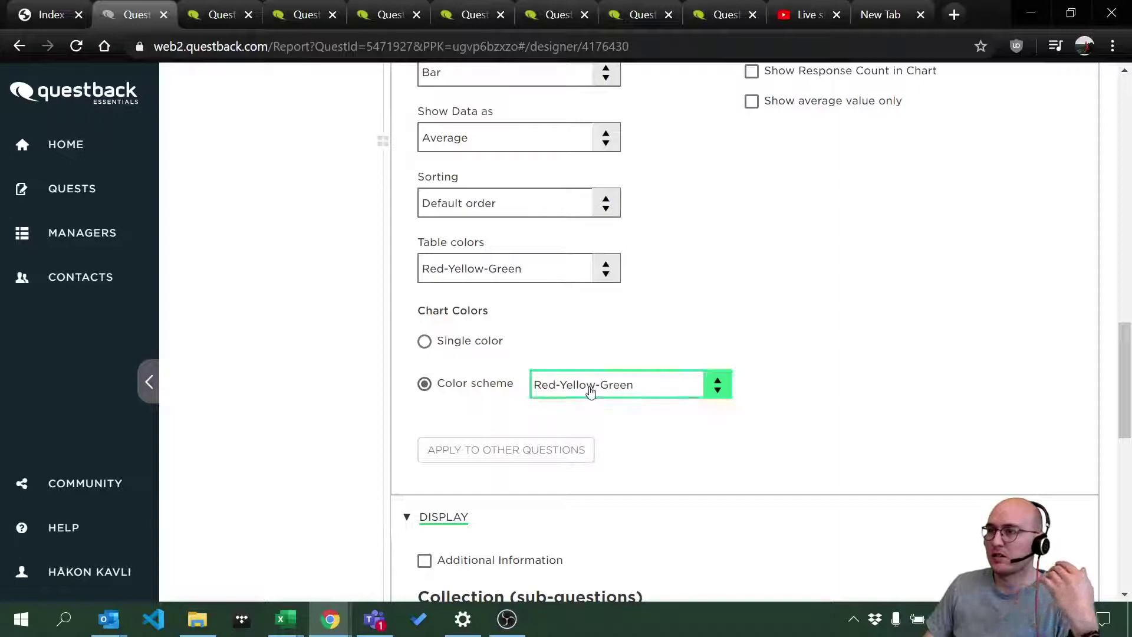
{"action": "left_click", "coordinate": [794, 274]}
Examine the sub-questions collection's colored table alongside its color settings, and return to the reports list.
{"action": "scroll", "coordinate": [801, 283], "scroll_direction": "down", "scroll_amount": 3}
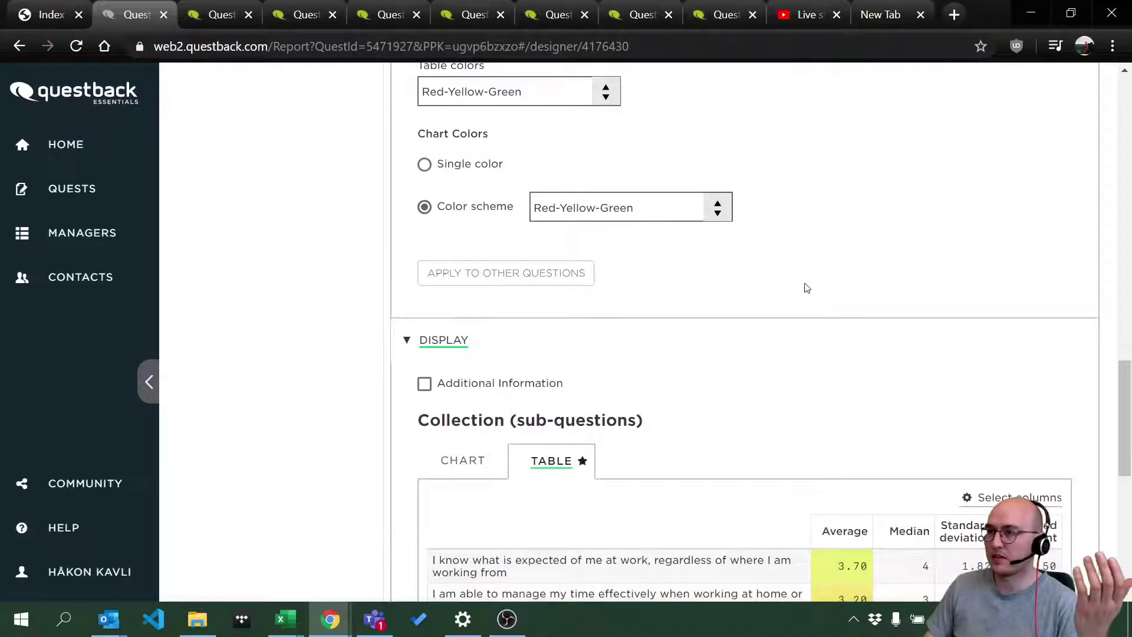
{"action": "scroll", "coordinate": [806, 288], "scroll_direction": "down", "scroll_amount": 5}
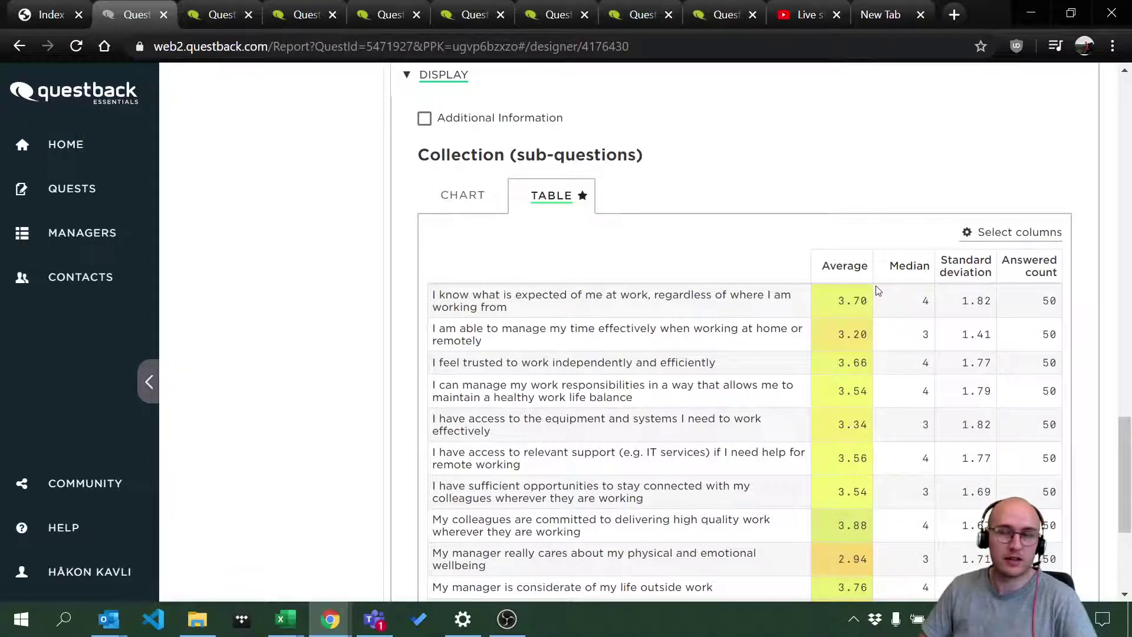
{"action": "scroll", "coordinate": [878, 301], "scroll_direction": "up", "scroll_amount": 4}
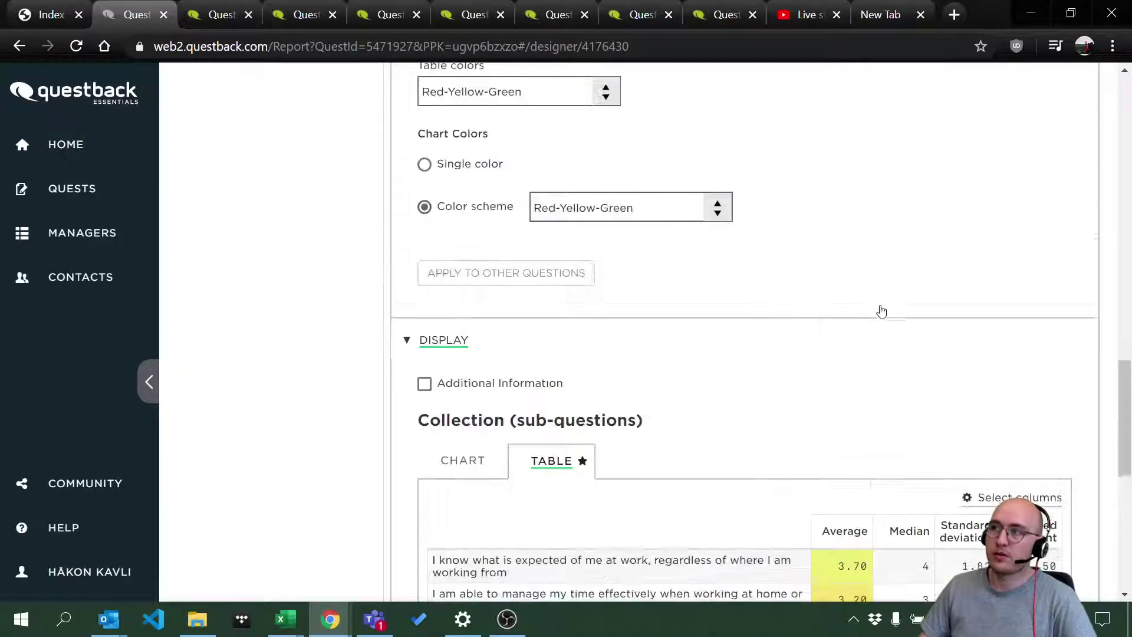
{"action": "scroll", "coordinate": [882, 311], "scroll_direction": "up", "scroll_amount": 3}
{"action": "scroll", "coordinate": [884, 311], "scroll_direction": "down", "scroll_amount": 7}
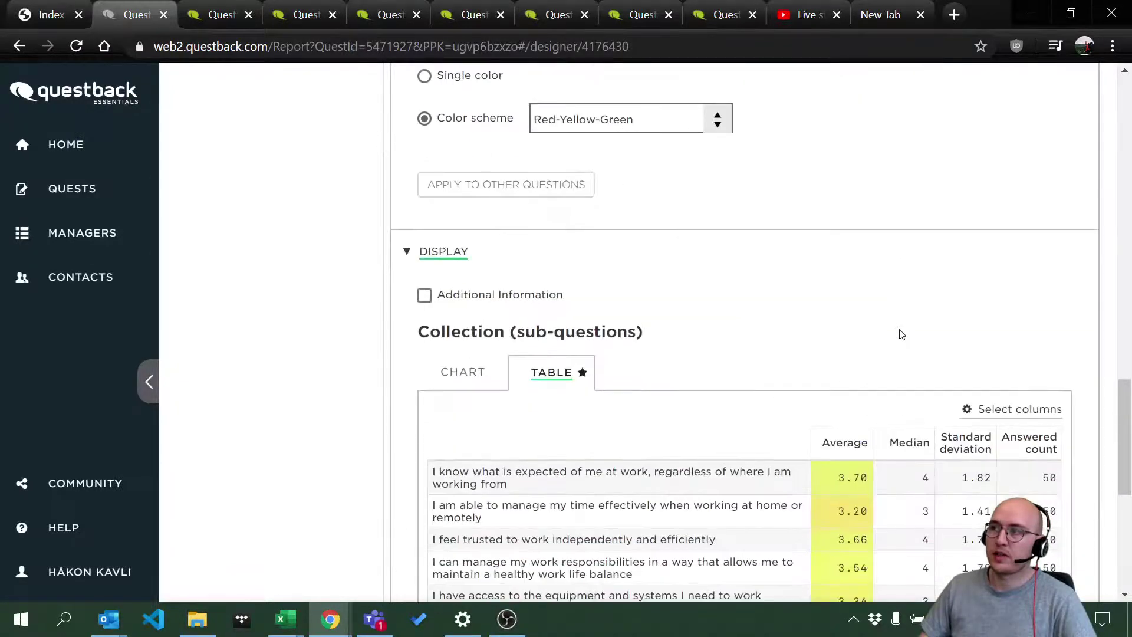
{"action": "scroll", "coordinate": [900, 337], "scroll_direction": "up", "scroll_amount": 20}
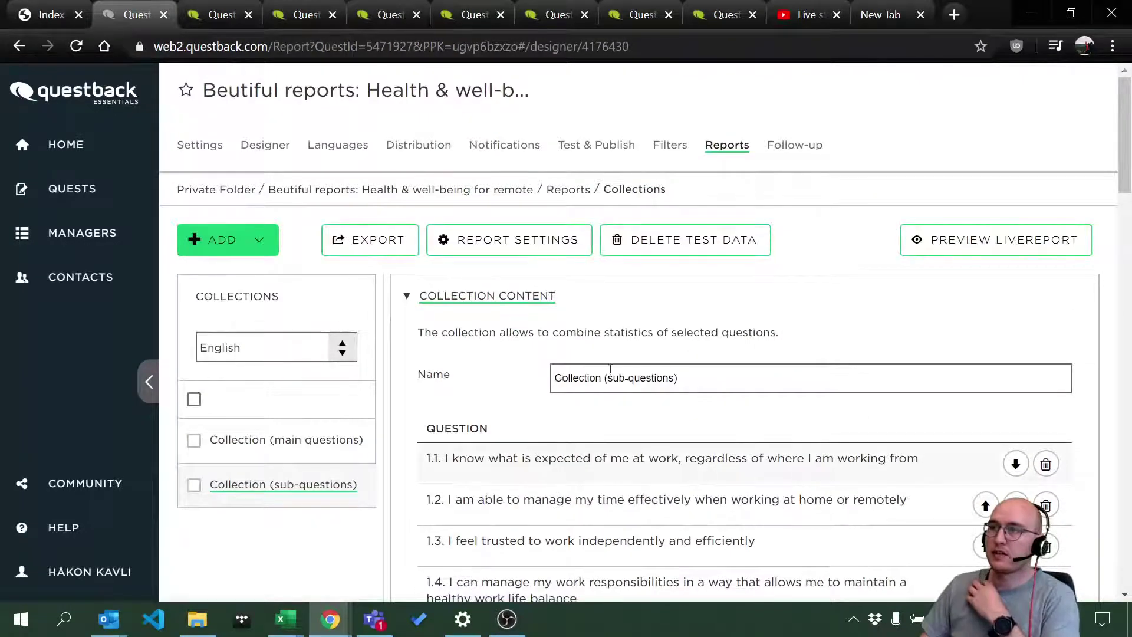
{"action": "left_click", "coordinate": [266, 146]}
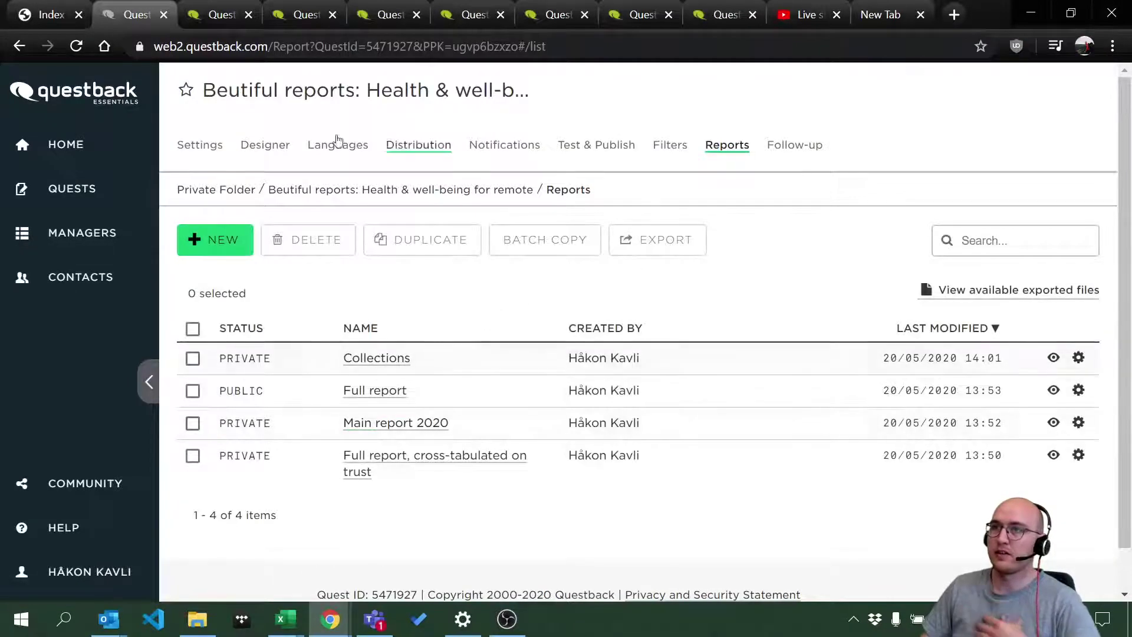
Open the quest designer and show the weight values of the Mindset question's answer alternatives.
{"action": "left_click", "coordinate": [265, 146]}
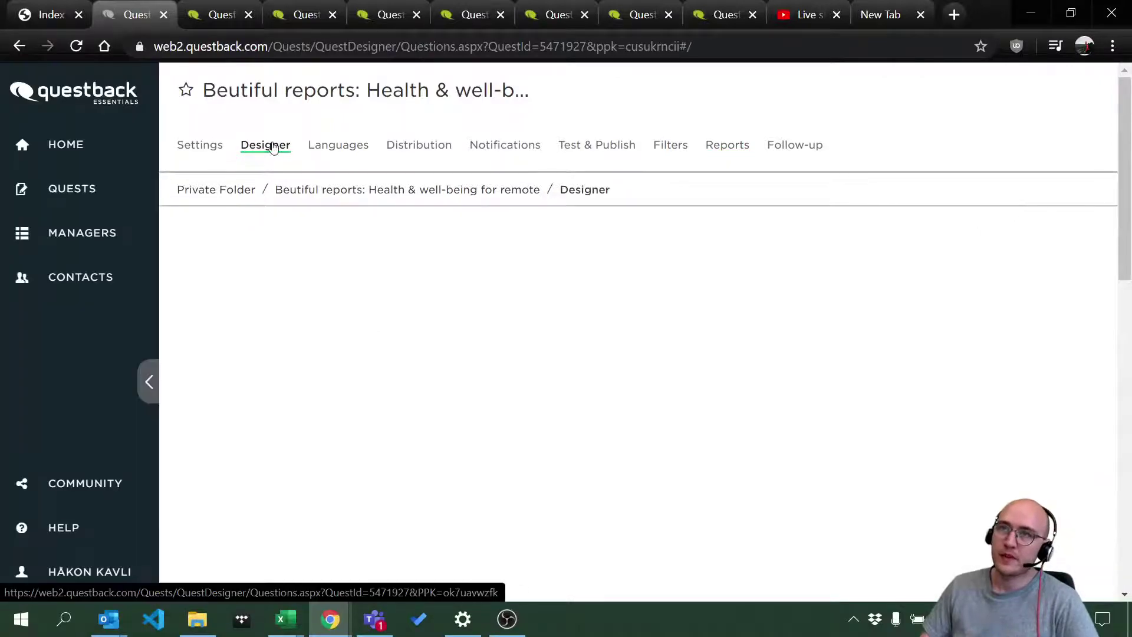
{"action": "scroll", "coordinate": [634, 420], "scroll_direction": "down", "scroll_amount": 10}
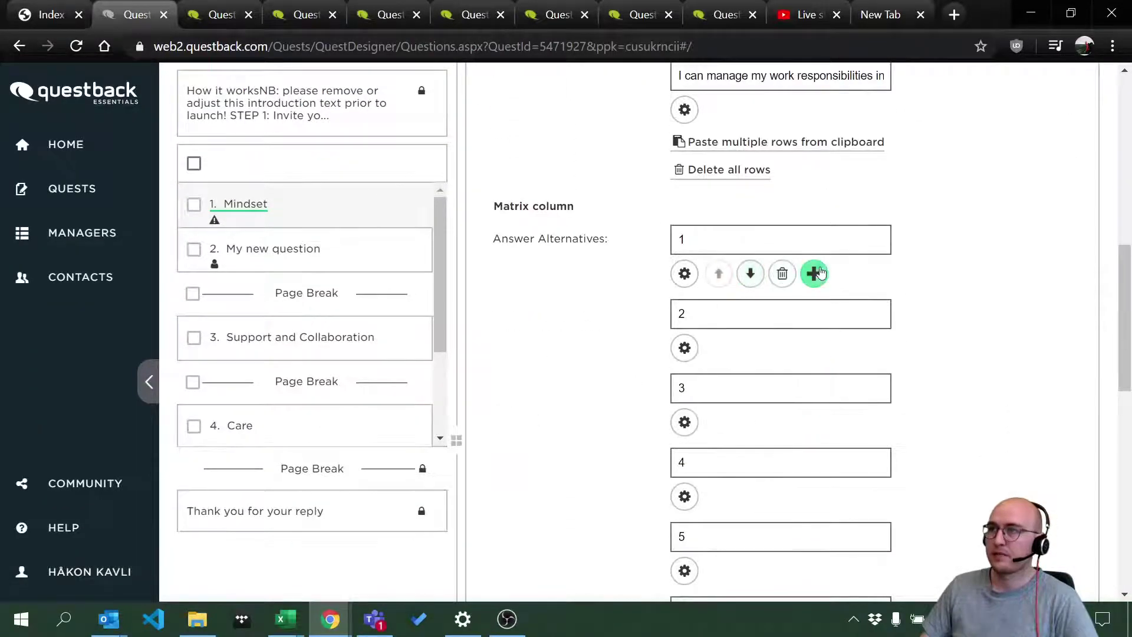
{"action": "scroll", "coordinate": [799, 255], "scroll_direction": "up", "scroll_amount": 1}
{"action": "scroll", "coordinate": [811, 342], "scroll_direction": "down", "scroll_amount": 7}
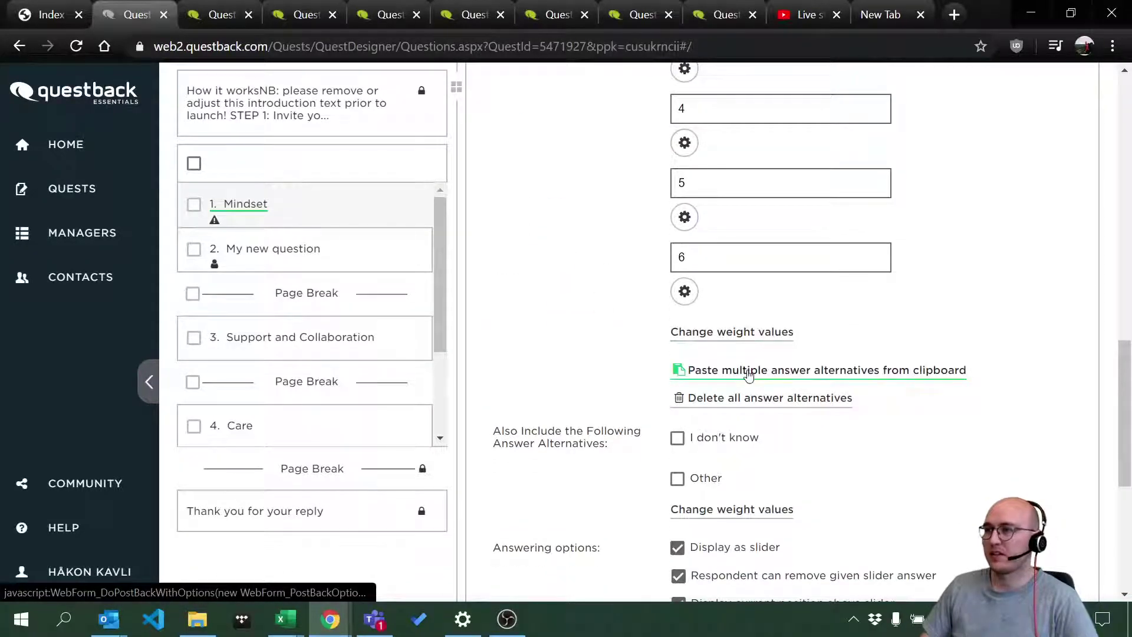
{"action": "left_click", "coordinate": [731, 332]}
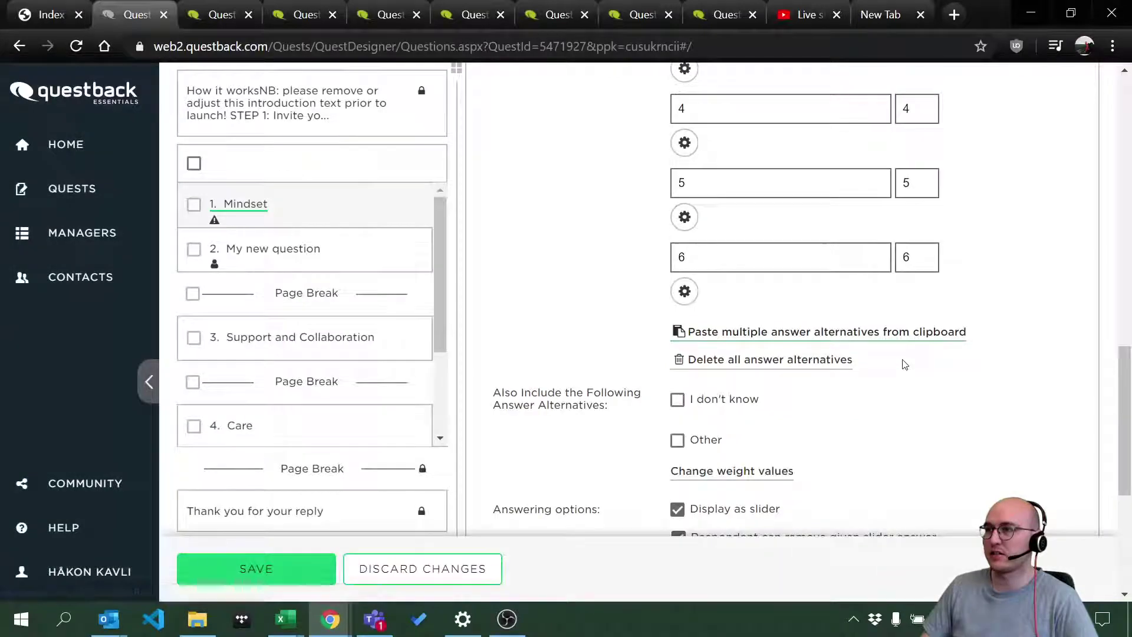
Set the weight values of the Mindset question's answer alternatives 4 and 5 to 6.
{"action": "scroll", "coordinate": [925, 296], "scroll_direction": "up", "scroll_amount": 2}
{"action": "left_click", "coordinate": [921, 286]}
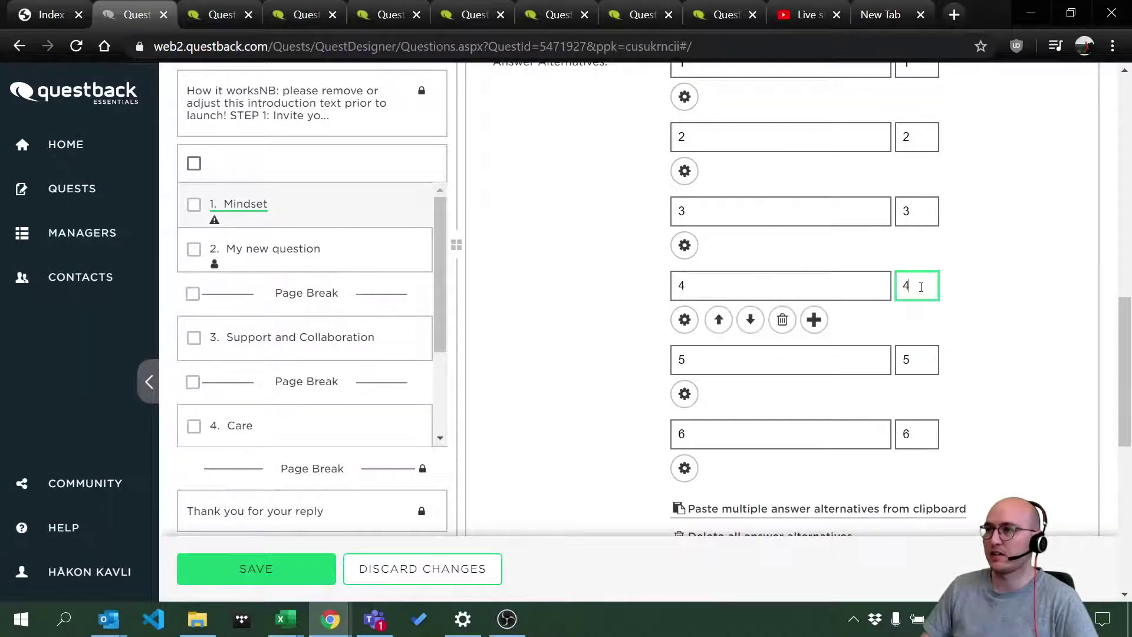
{"action": "key", "text": "BackSpace"}
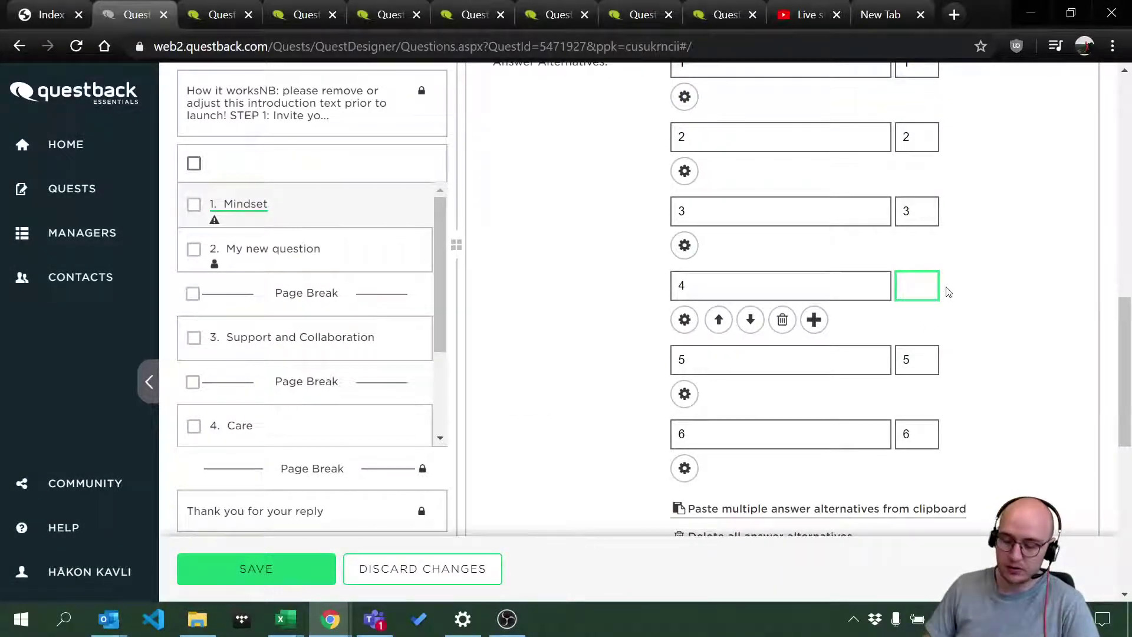
{"action": "type", "text": "6"}
{"action": "left_click", "coordinate": [921, 366]}
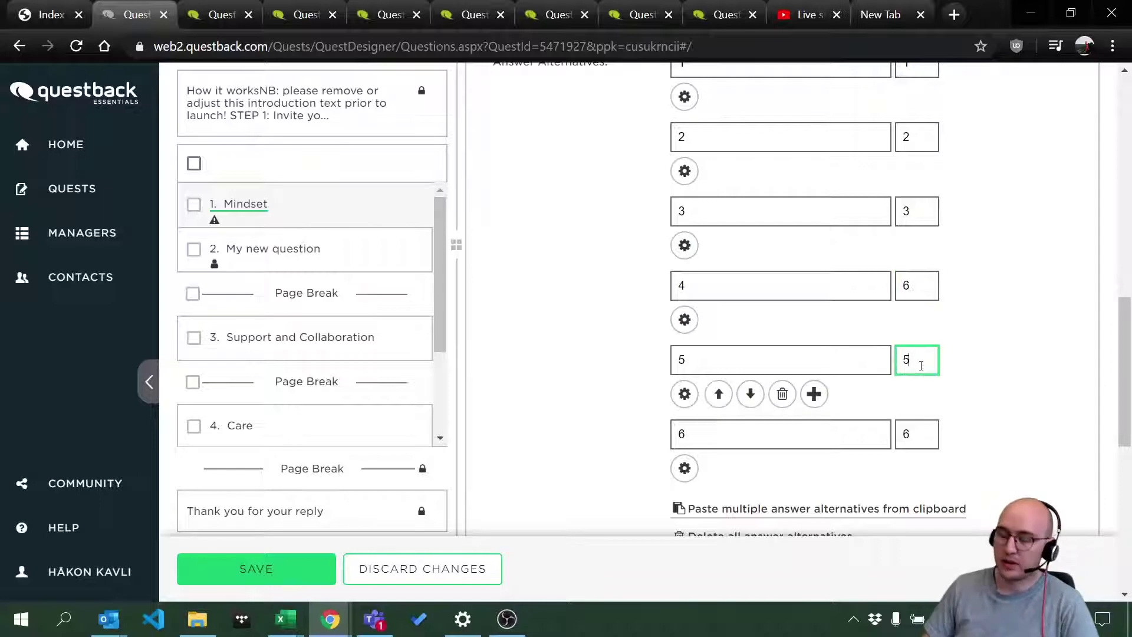
{"action": "type", "text": "6"}
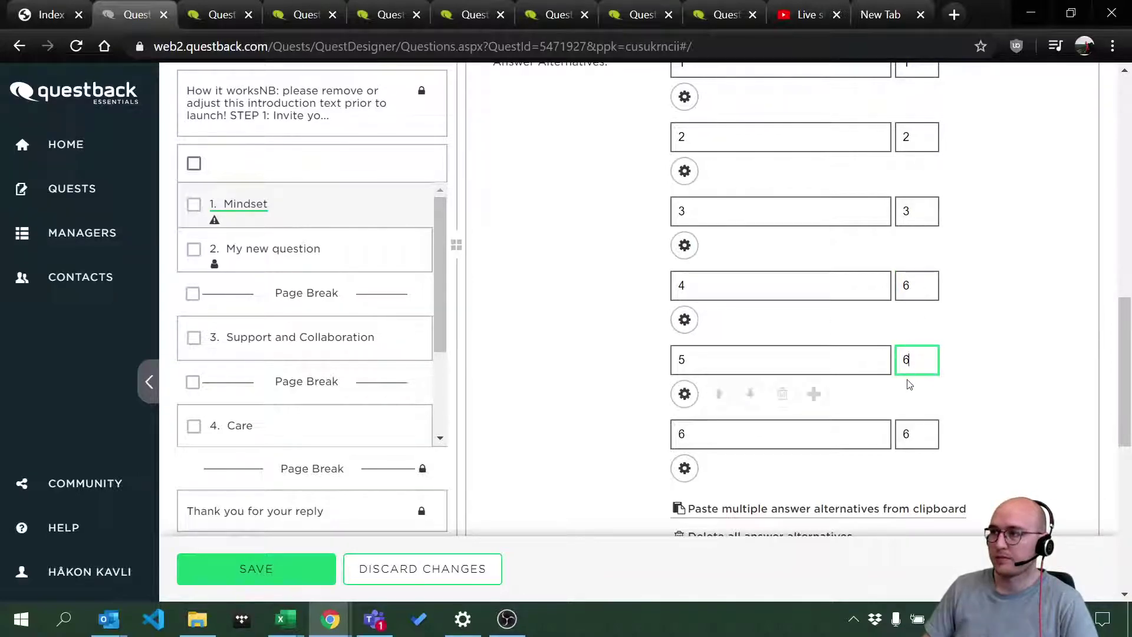
Try a weight of 4 for answer alternatives 4 and 5, and set both weights back to 6.
{"action": "left_click", "coordinate": [924, 292]}
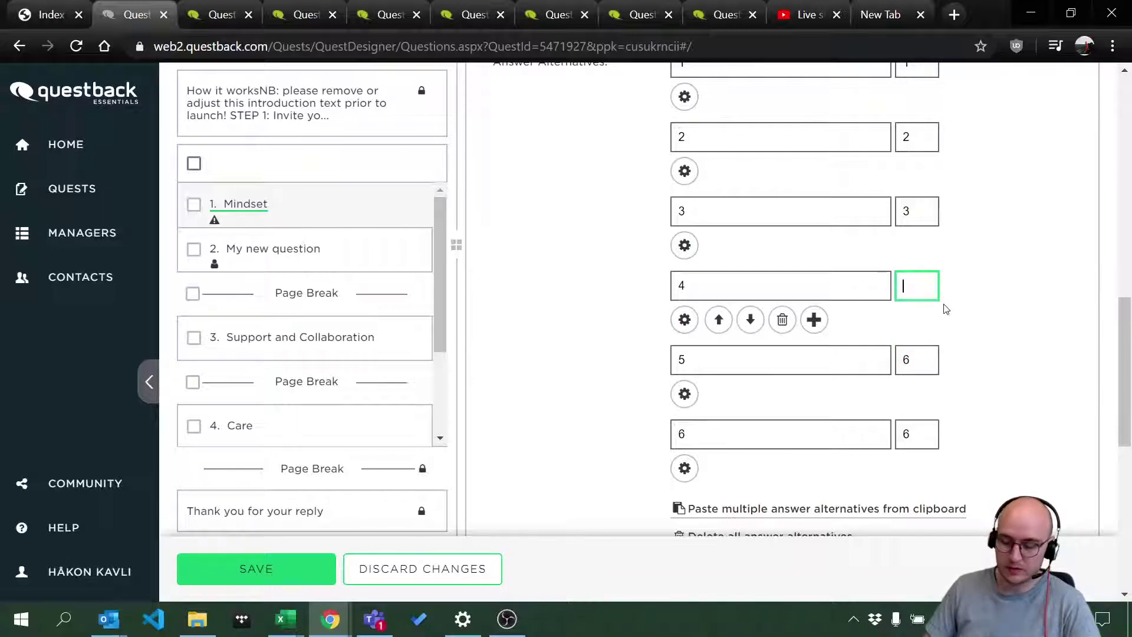
{"action": "type", "text": "4"}
{"action": "left_click", "coordinate": [921, 353]}
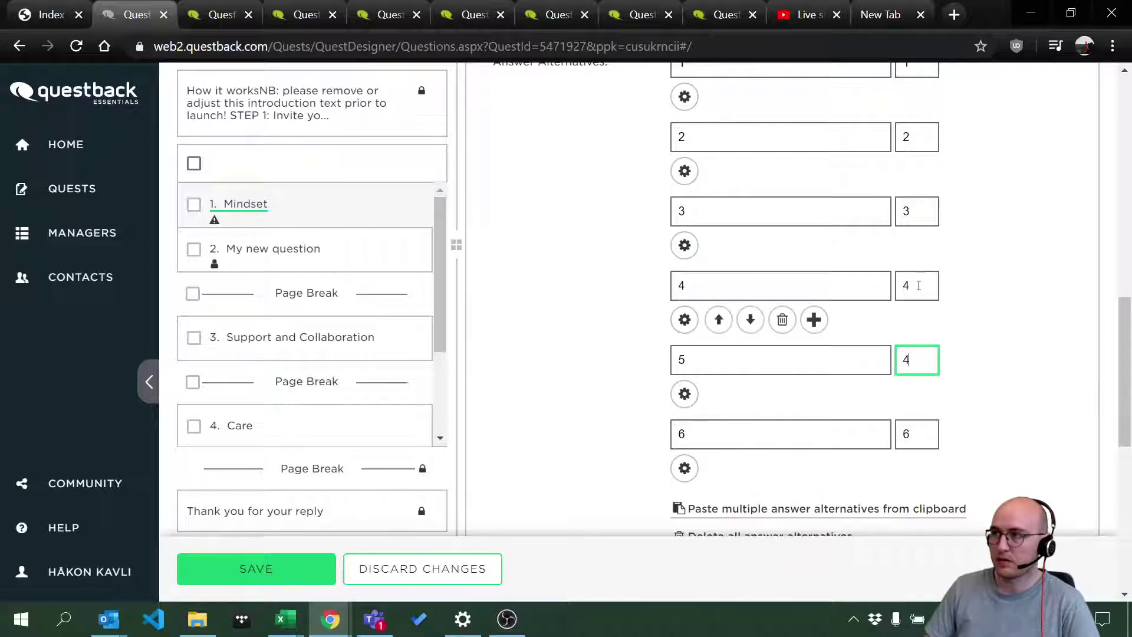
{"action": "left_click", "coordinate": [917, 285]}
{"action": "key", "text": "BackSpace"}
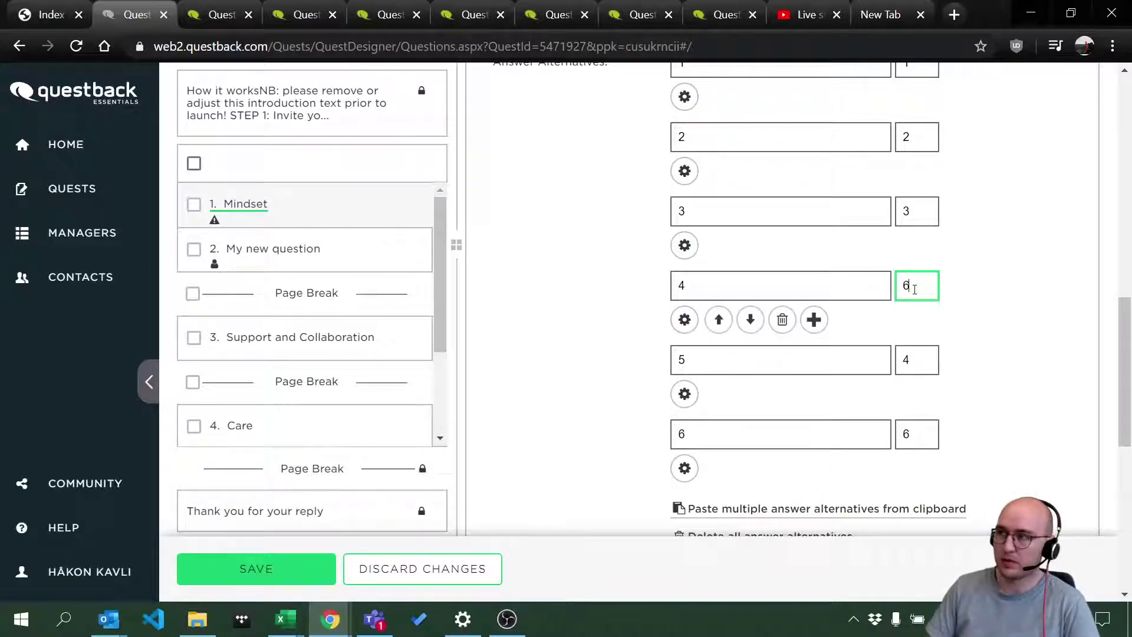
{"action": "left_click", "coordinate": [931, 361]}
{"action": "type", "text": "6"}
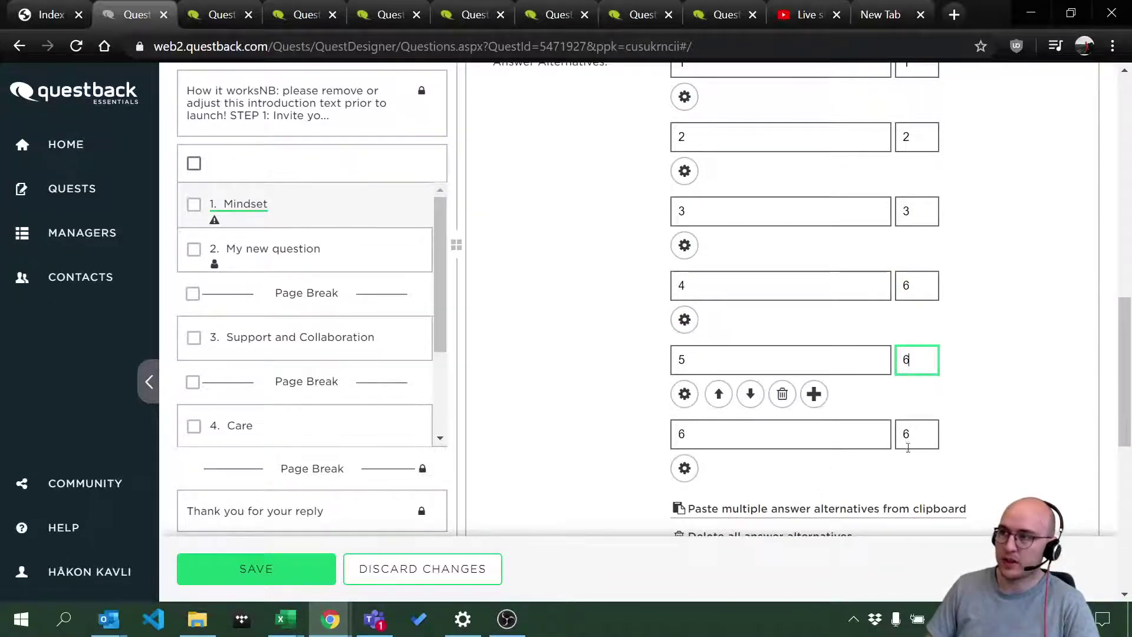
Save the Mindset question and review the weights of its answer alternatives.
{"action": "left_click", "coordinate": [312, 565]}
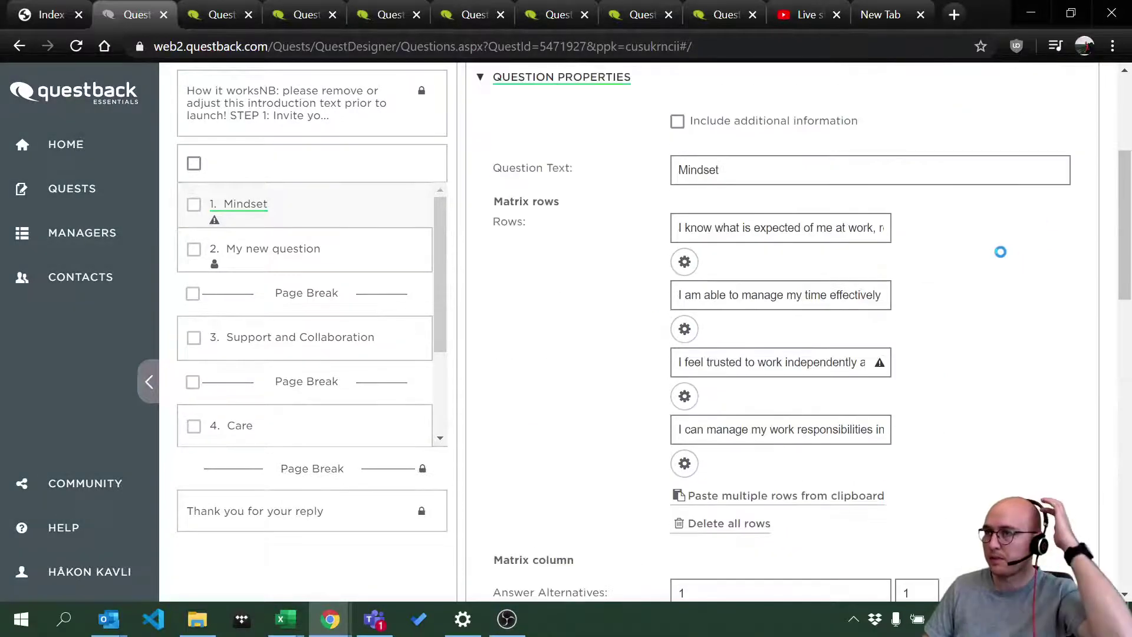
{"action": "scroll", "coordinate": [801, 286], "scroll_direction": "up", "scroll_amount": 10}
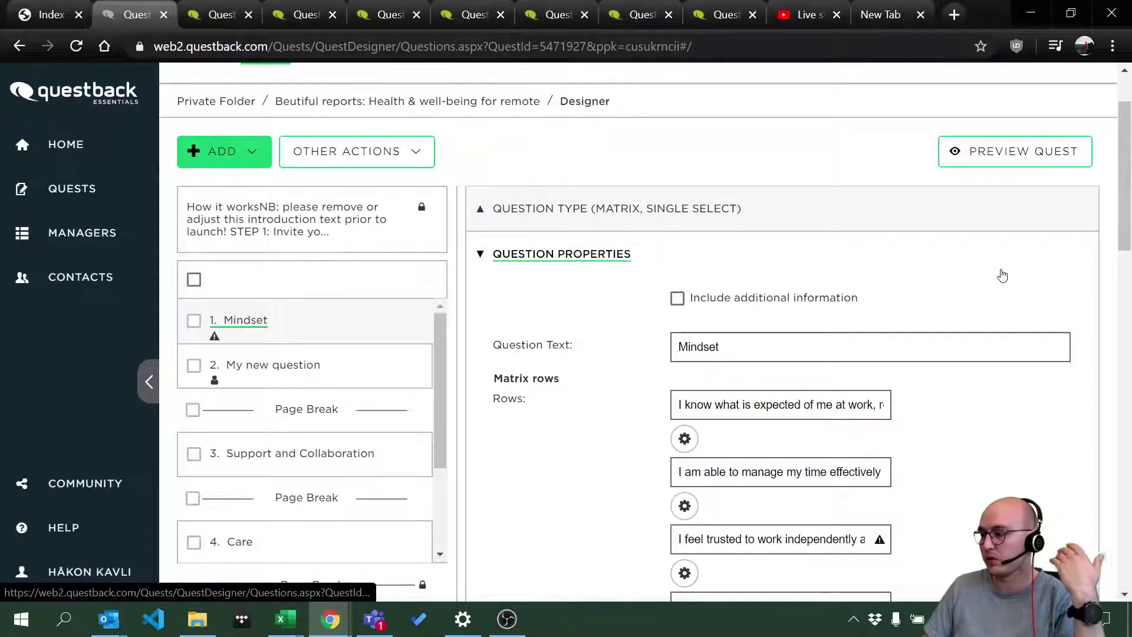
{"action": "scroll", "coordinate": [943, 303], "scroll_direction": "down", "scroll_amount": 5}
{"action": "scroll", "coordinate": [944, 303], "scroll_direction": "down", "scroll_amount": 3}
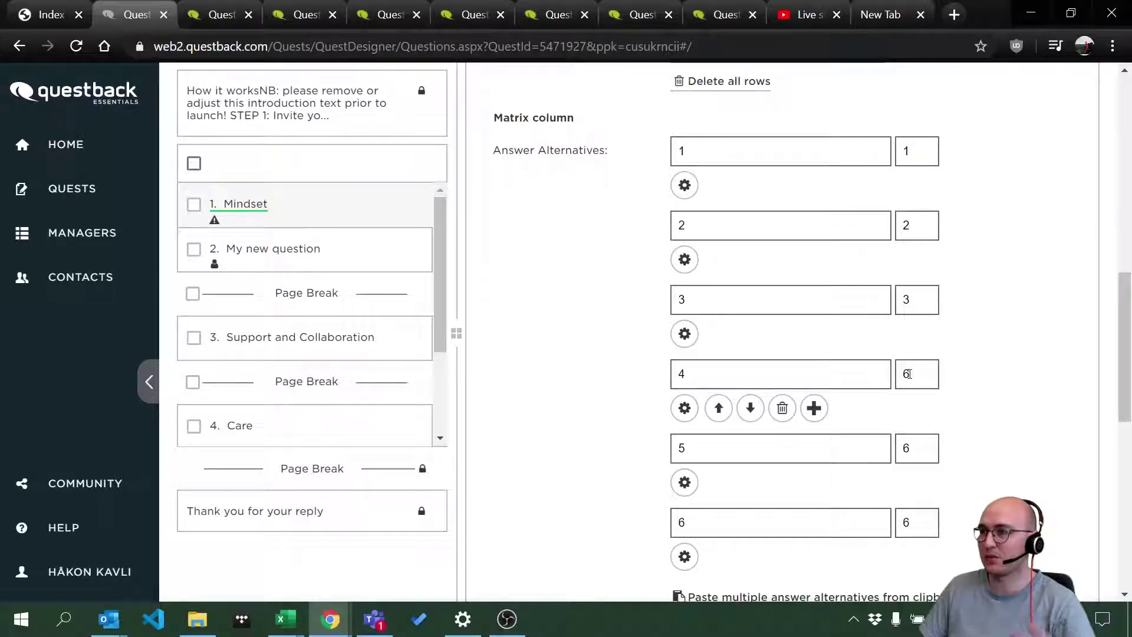
{"action": "scroll", "coordinate": [945, 387], "scroll_direction": "down", "scroll_amount": 3}
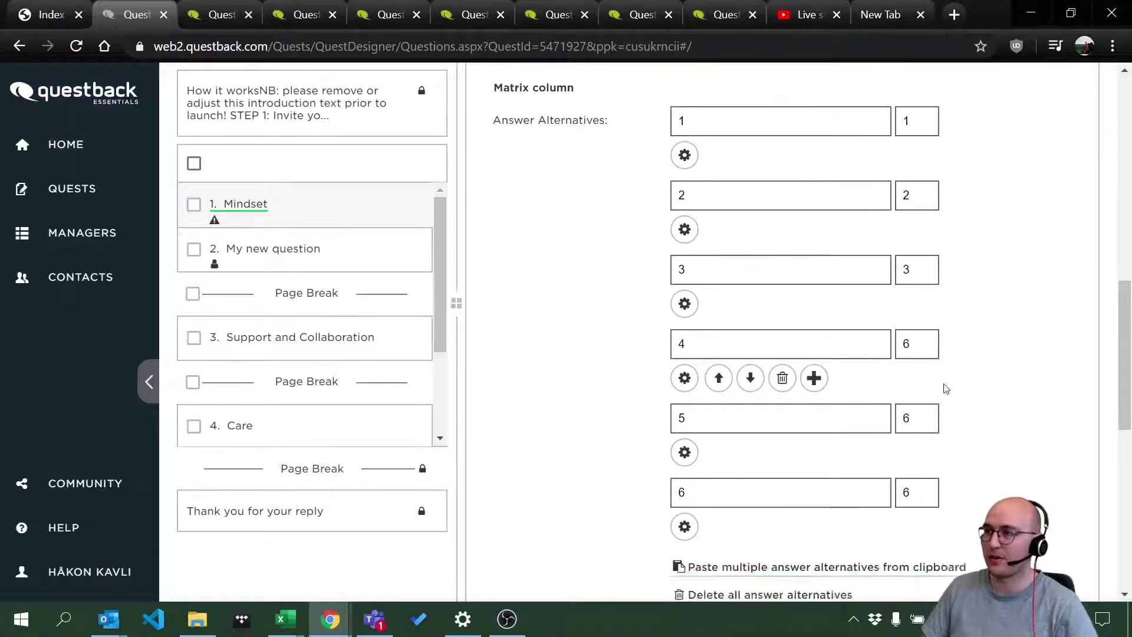
{"action": "scroll", "coordinate": [922, 155], "scroll_direction": "up", "scroll_amount": 10}
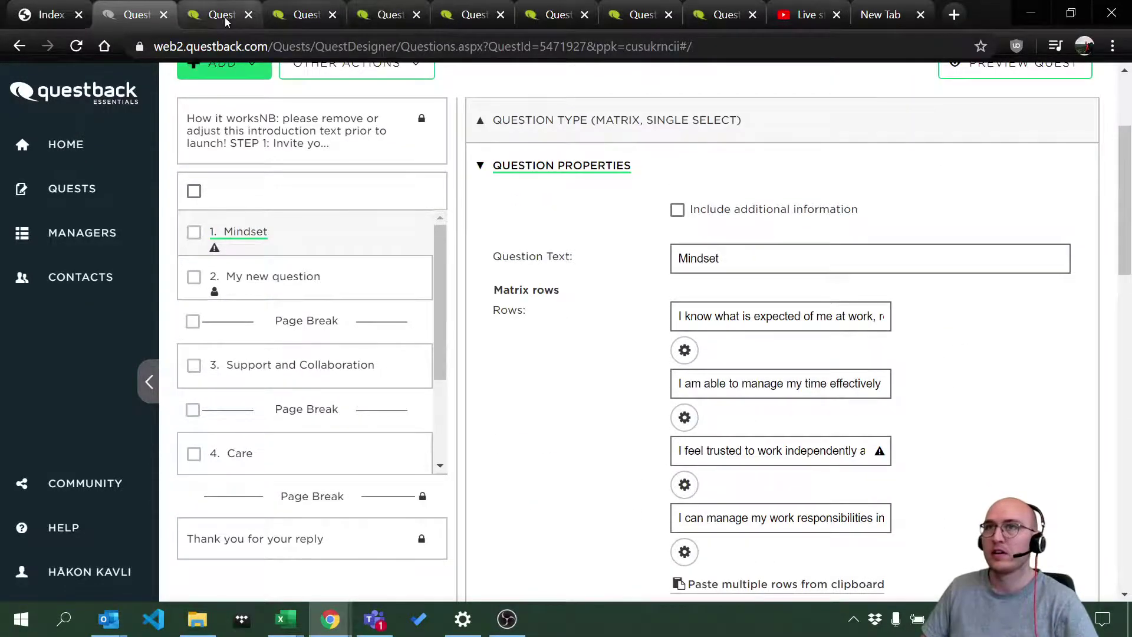
Reload the Collections LiveReport and examine the average and median of the first statement in the sub-questions table.
{"action": "left_click", "coordinate": [221, 15]}
{"action": "right_click", "coordinate": [395, 108]}
{"action": "left_click", "coordinate": [442, 156]}
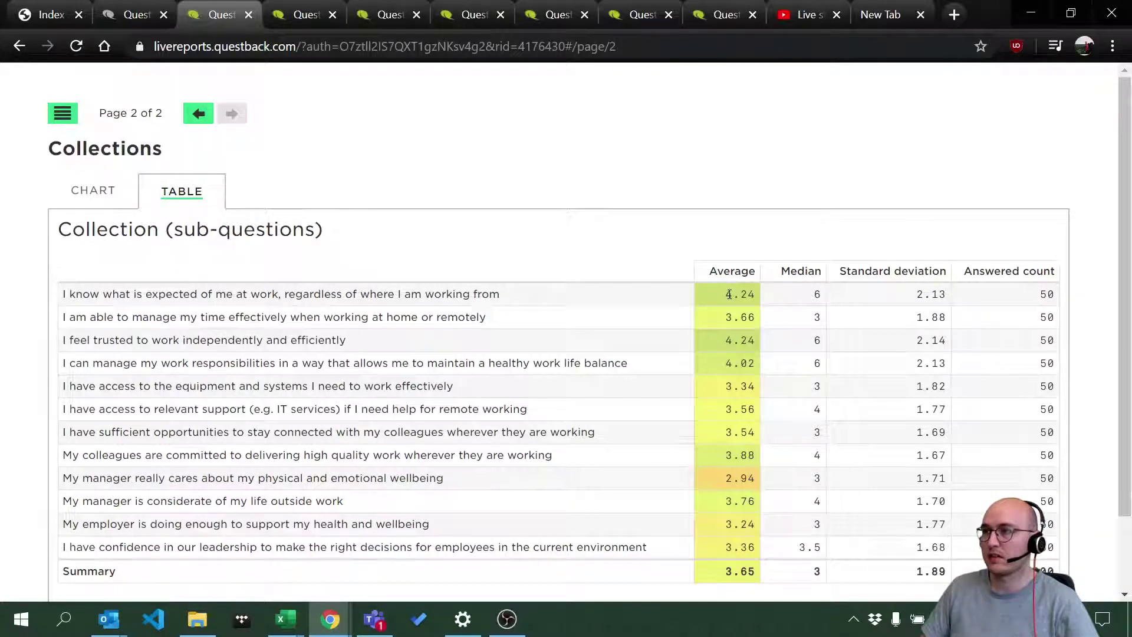
{"action": "left_click_drag", "start_coordinate": [720, 294], "coordinate": [747, 293]}
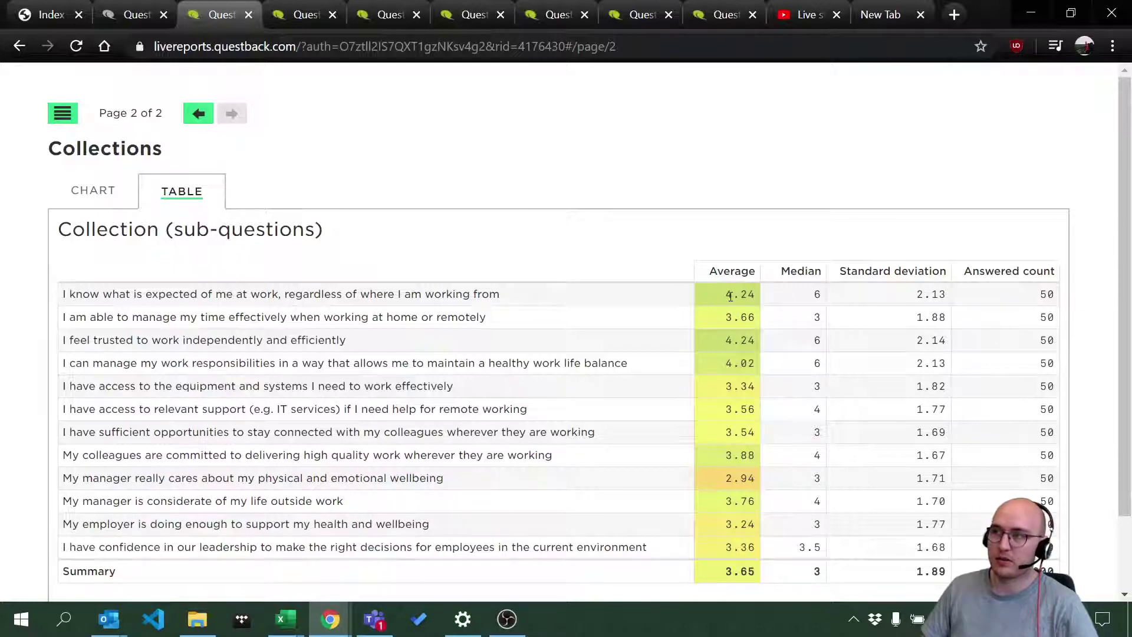
{"action": "left_click_drag", "start_coordinate": [732, 293], "coordinate": [799, 295]}
{"action": "left_click", "coordinate": [802, 303]}
{"action": "left_click", "coordinate": [813, 301]}
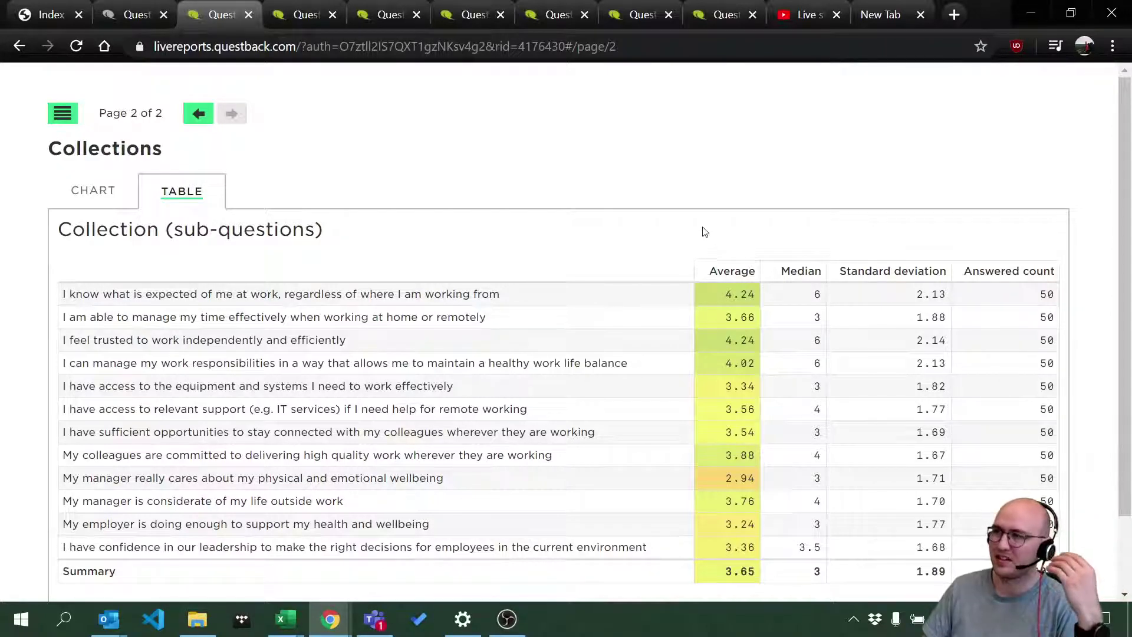
Return to the quest designer, go to the Theme Manager and create a new report theme.
{"action": "key", "text": "ctrl+Page_Up"}
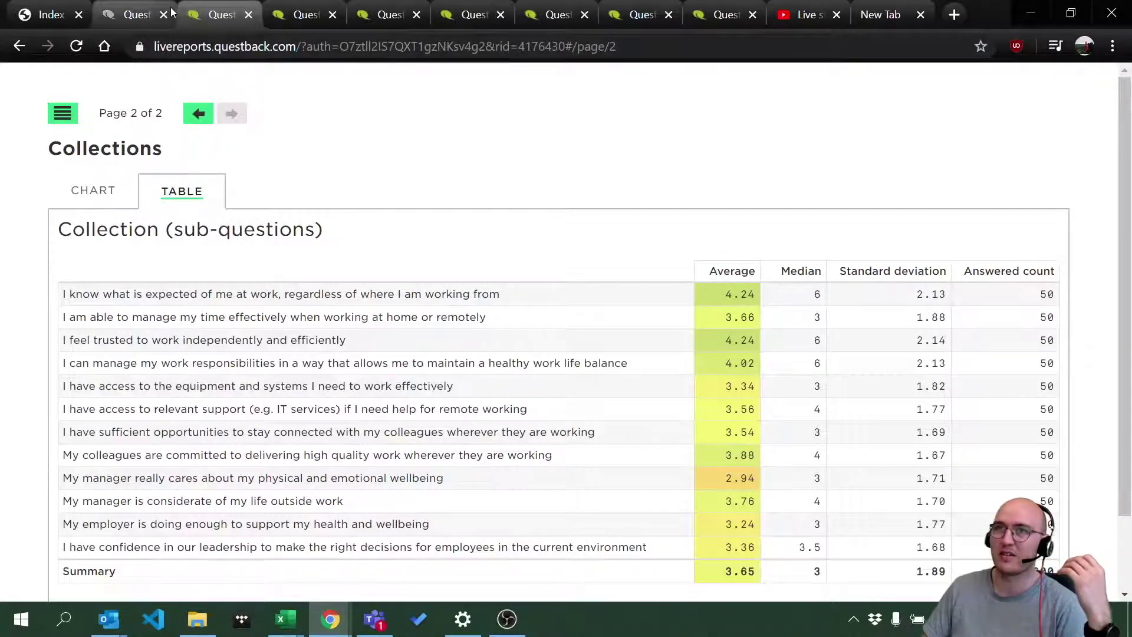
{"action": "scroll", "coordinate": [591, 255], "scroll_direction": "down", "scroll_amount": 2}
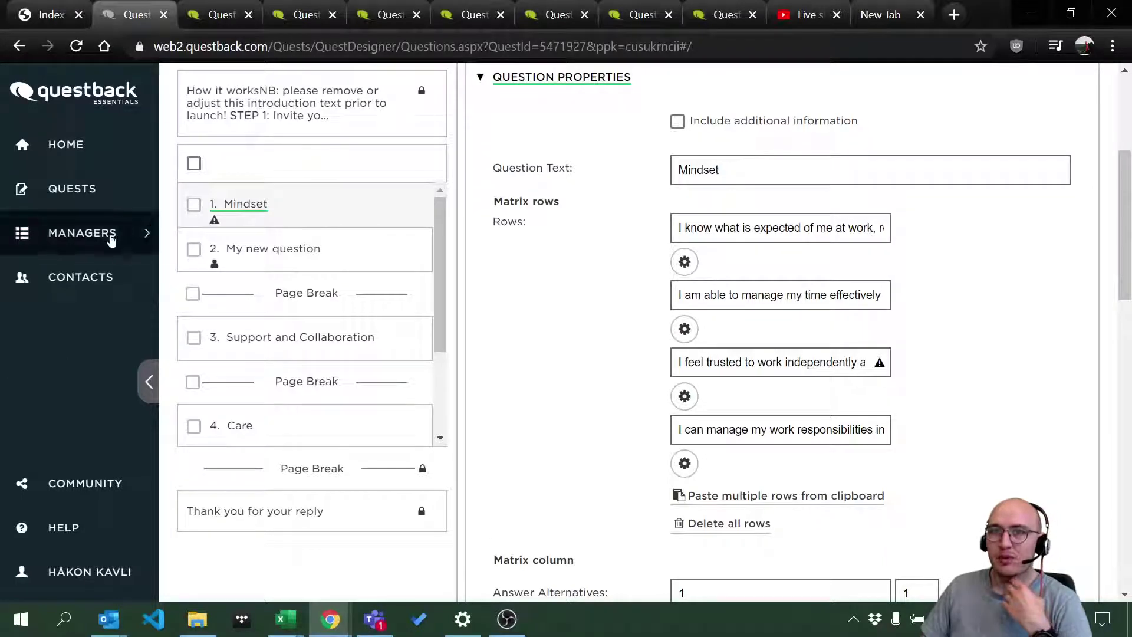
{"action": "mouse_move", "coordinate": [112, 238]}
{"action": "left_click", "coordinate": [224, 188]}
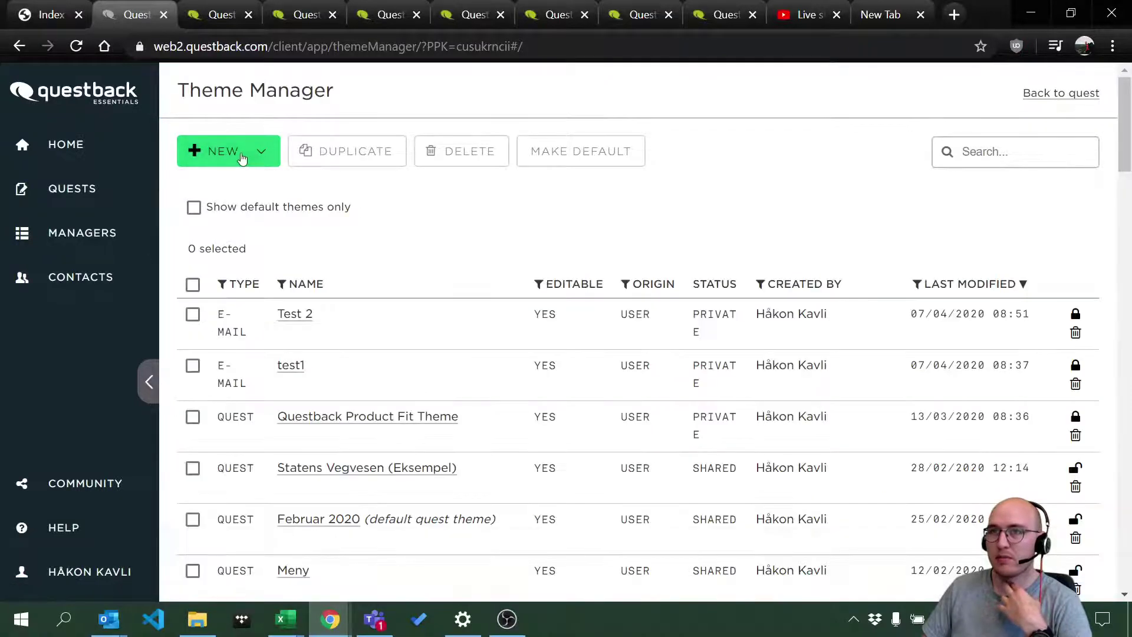
{"action": "left_click", "coordinate": [258, 156]}
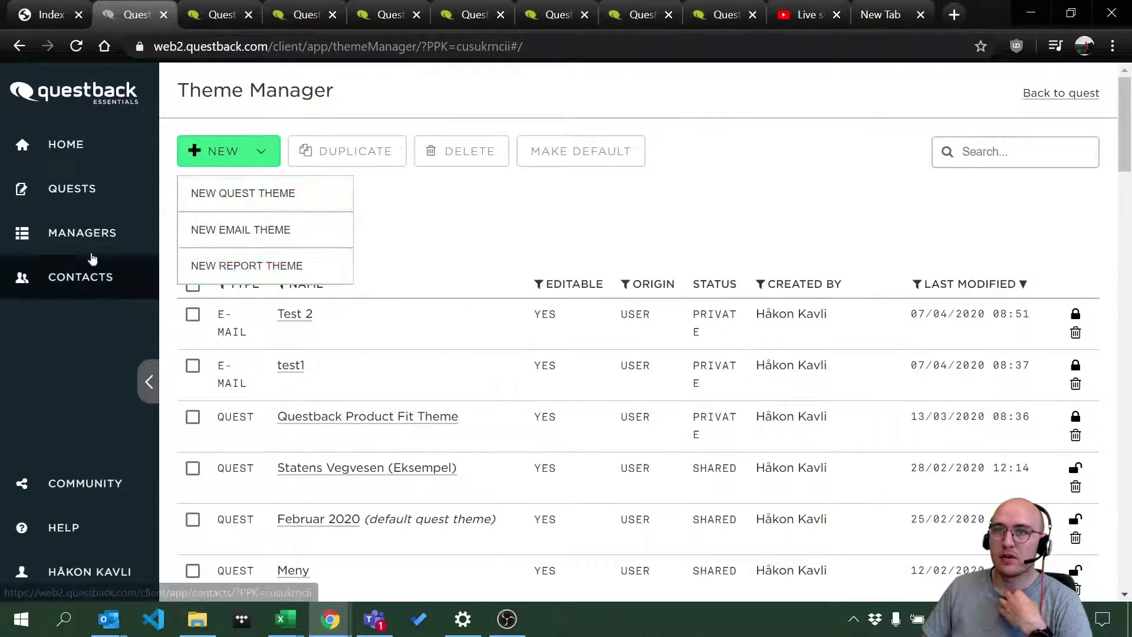
{"action": "left_click", "coordinate": [146, 235]}
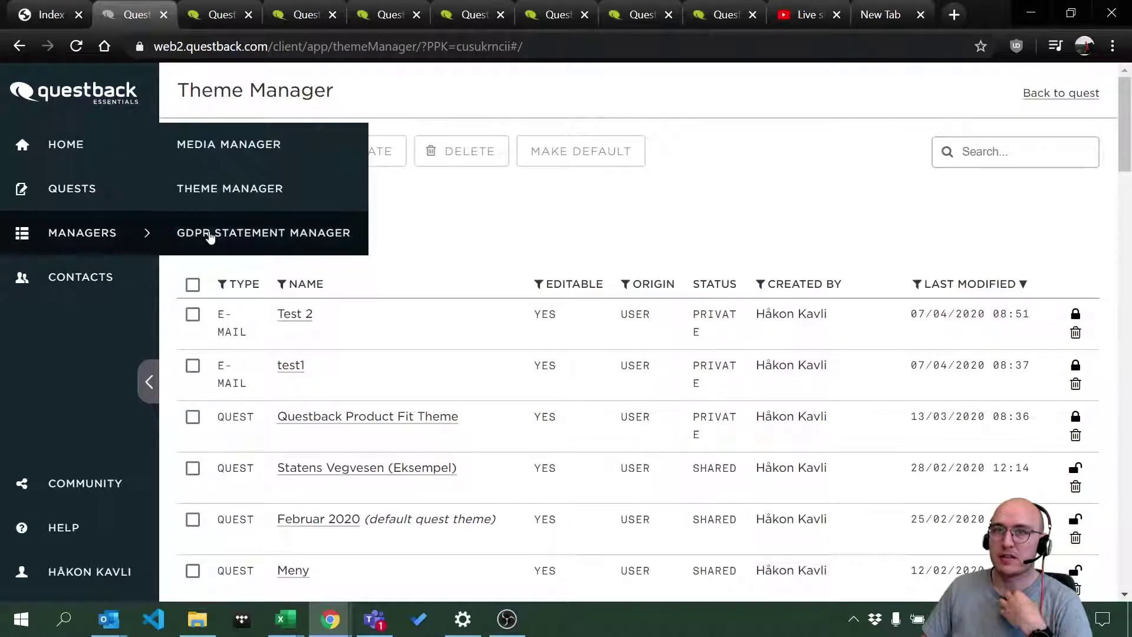
{"action": "left_click", "coordinate": [221, 193]}
{"action": "left_click", "coordinate": [260, 155]}
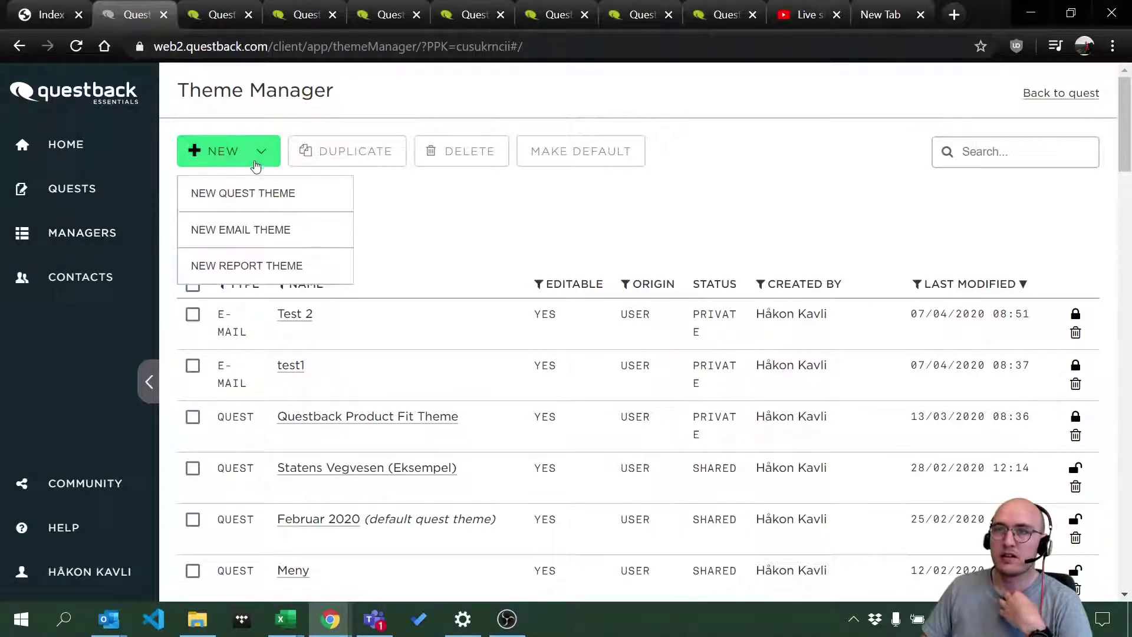
{"action": "left_click", "coordinate": [245, 270]}
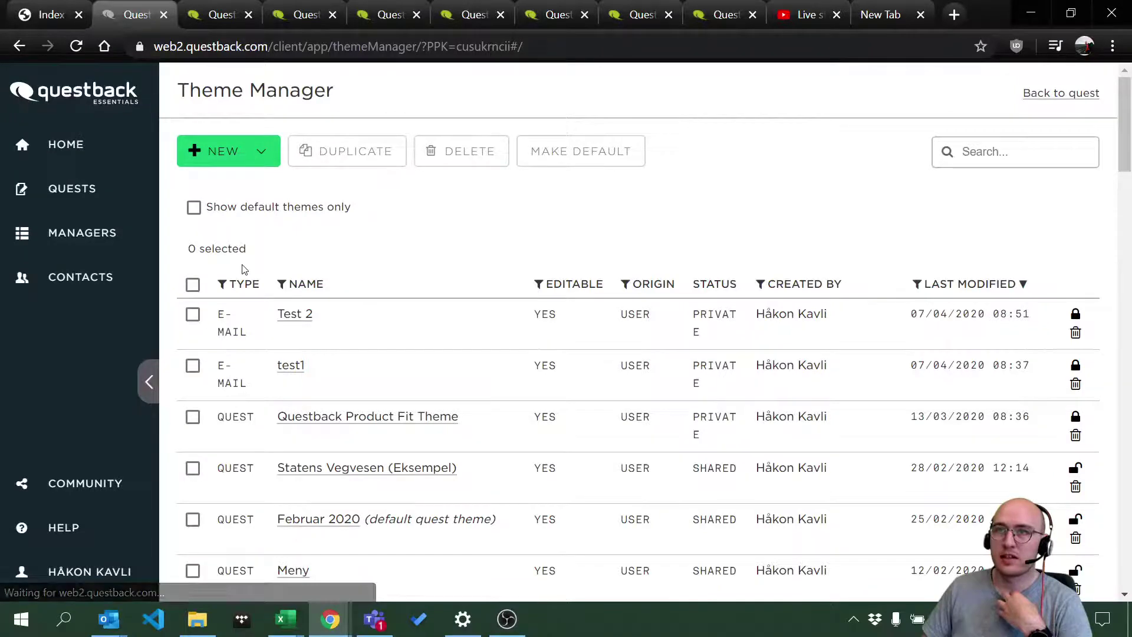
Examine the new report theme's logo, background, text, color and custom CSS settings alongside its preview.
{"action": "scroll", "coordinate": [573, 359], "scroll_direction": "down", "scroll_amount": 12}
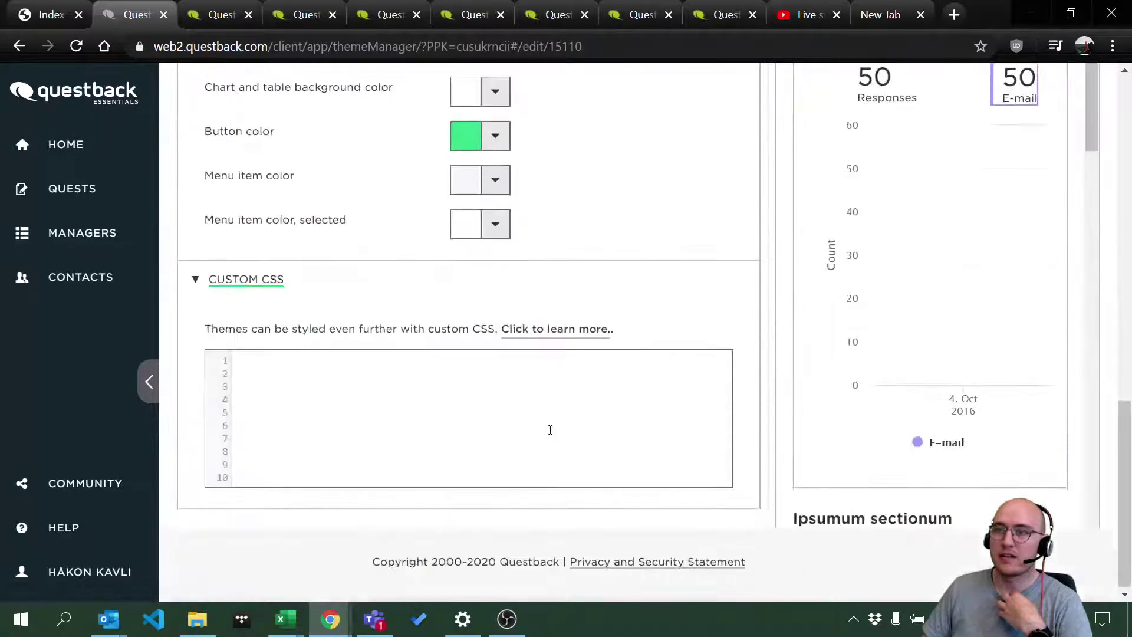
{"action": "left_click", "coordinate": [266, 408]}
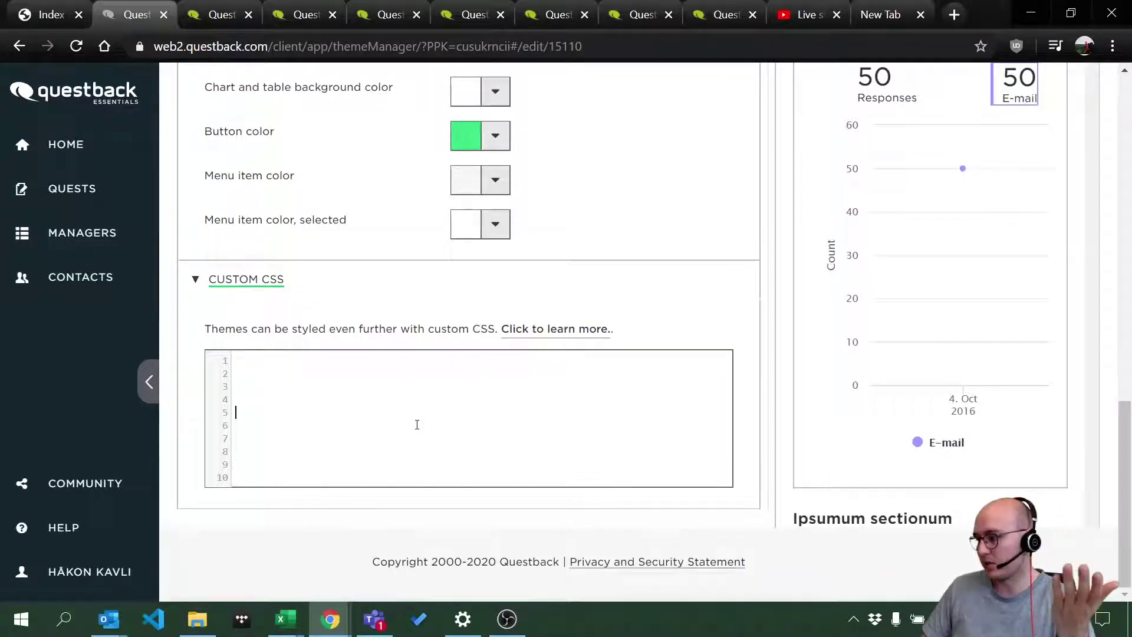
{"action": "scroll", "coordinate": [417, 429], "scroll_direction": "up", "scroll_amount": 5}
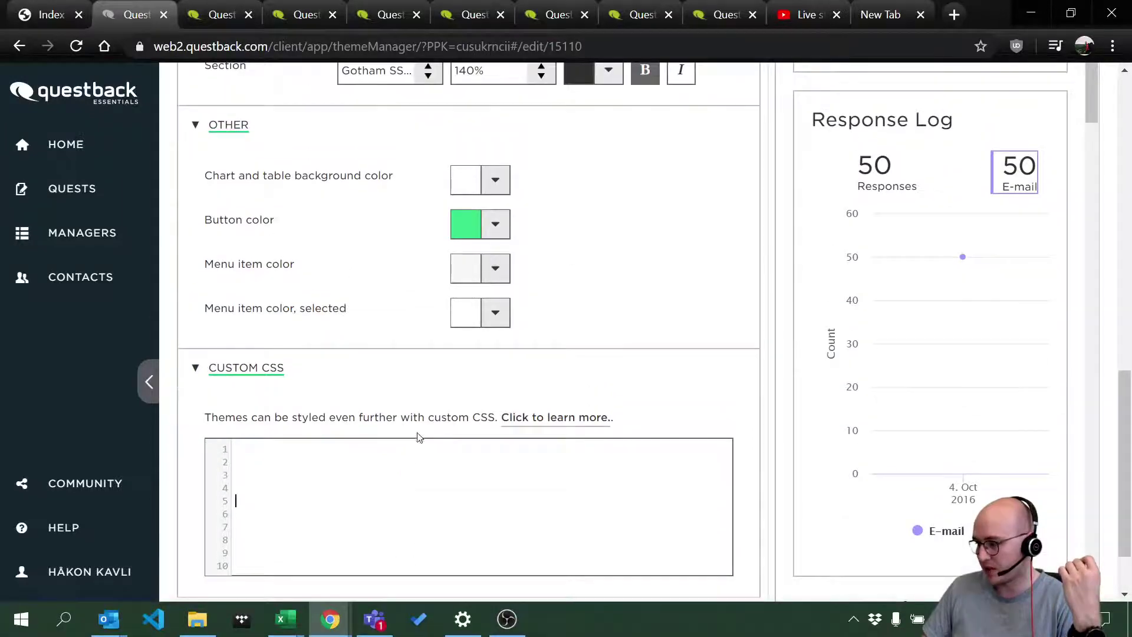
{"action": "scroll", "coordinate": [498, 490], "scroll_direction": "up", "scroll_amount": 6}
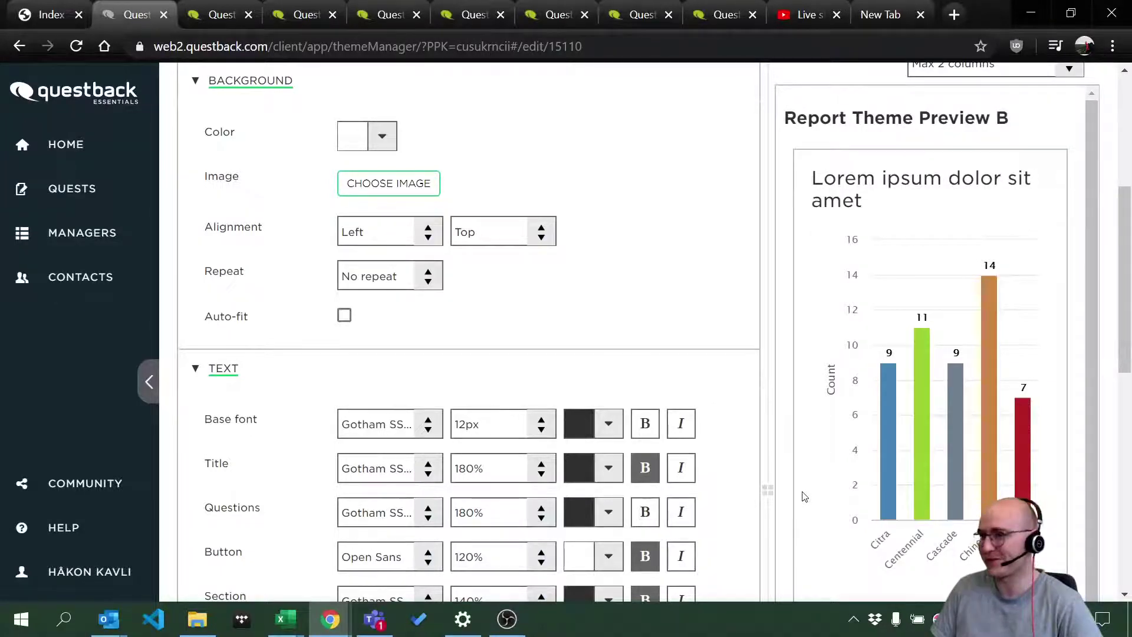
{"action": "scroll", "coordinate": [362, 493], "scroll_direction": "up", "scroll_amount": 5}
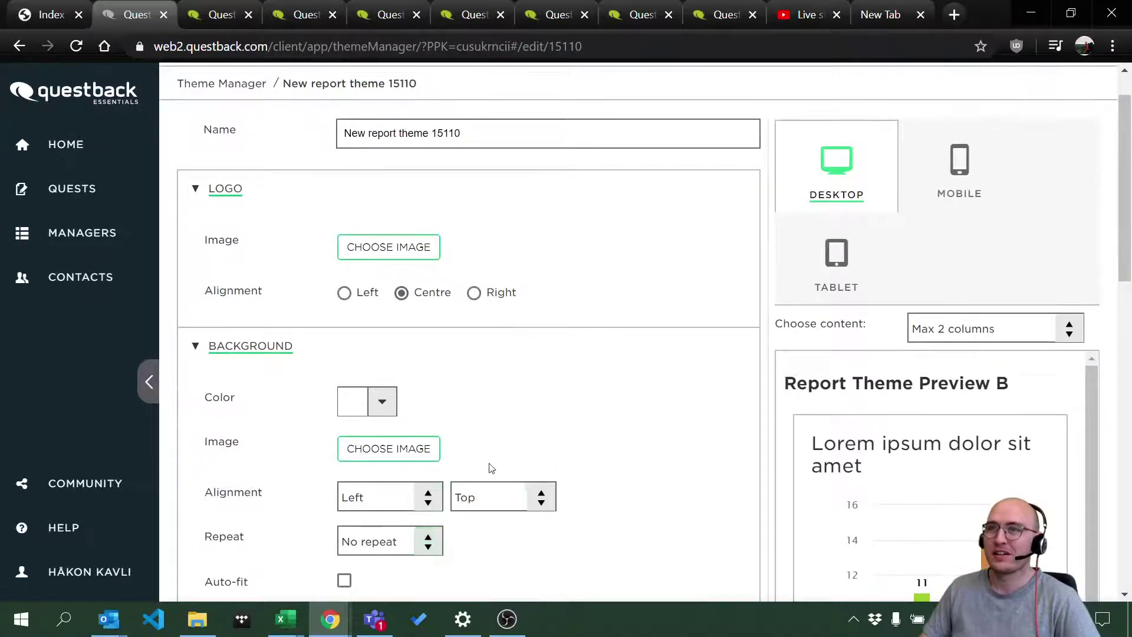
{"action": "scroll", "coordinate": [492, 467], "scroll_direction": "down", "scroll_amount": 15}
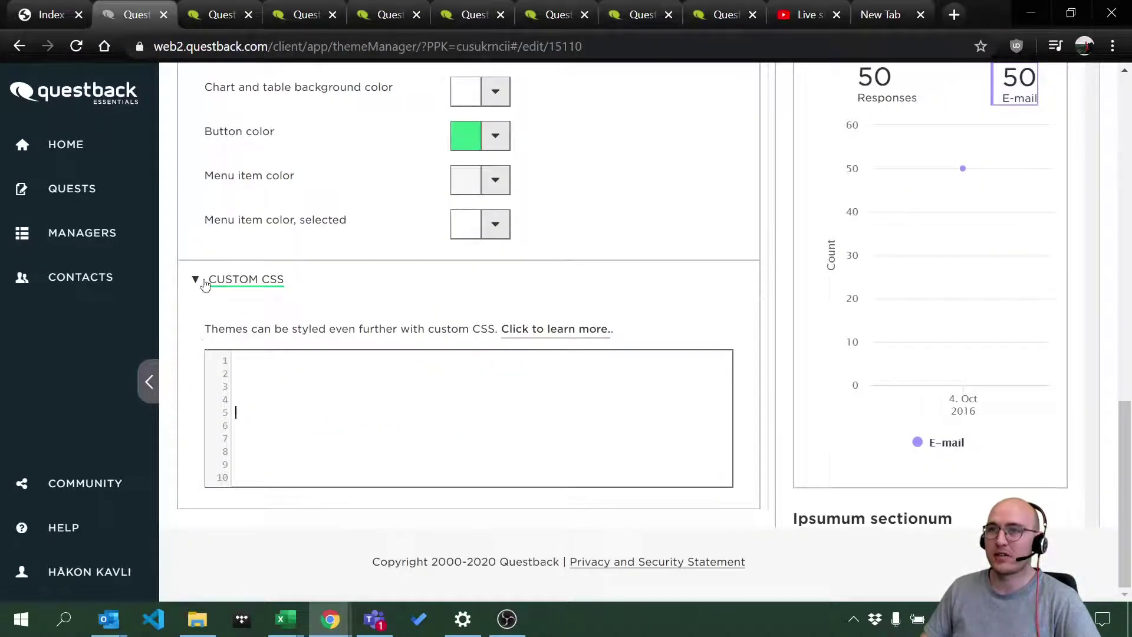
{"action": "mouse_move", "coordinate": [76, 233]}
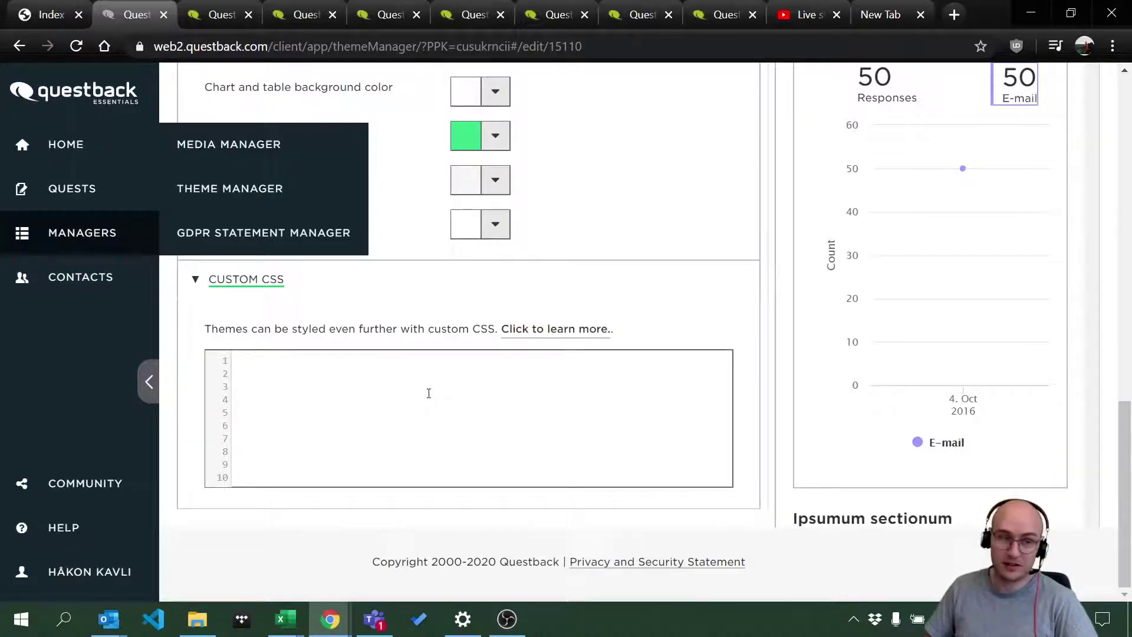
{"action": "scroll", "coordinate": [709, 379], "scroll_direction": "up", "scroll_amount": 6}
{"action": "scroll", "coordinate": [708, 380], "scroll_direction": "up", "scroll_amount": 10}
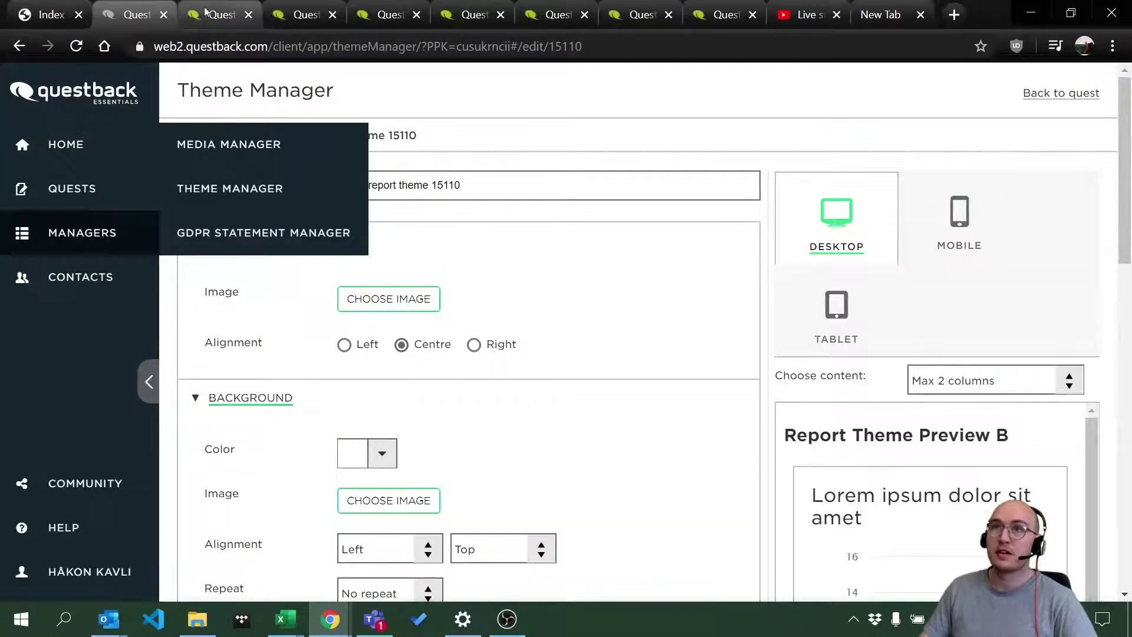
Leave the Theme Manager and auto-login as the quest's owner from the admin quest page.
{"action": "left_click", "coordinate": [1068, 96]}
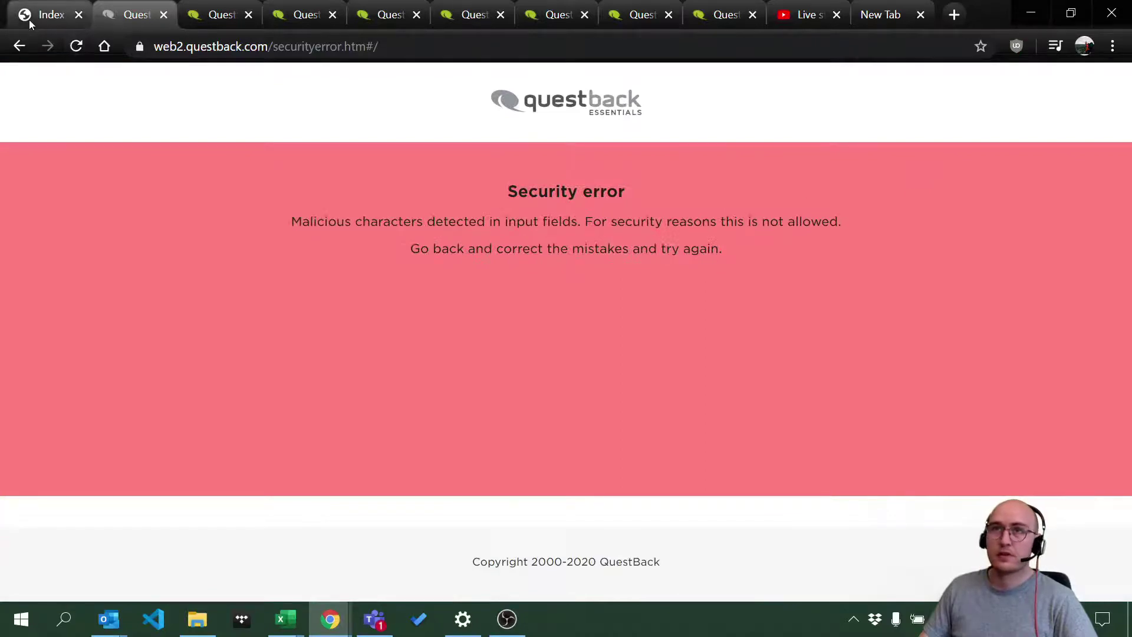
{"action": "left_click", "coordinate": [59, 14]}
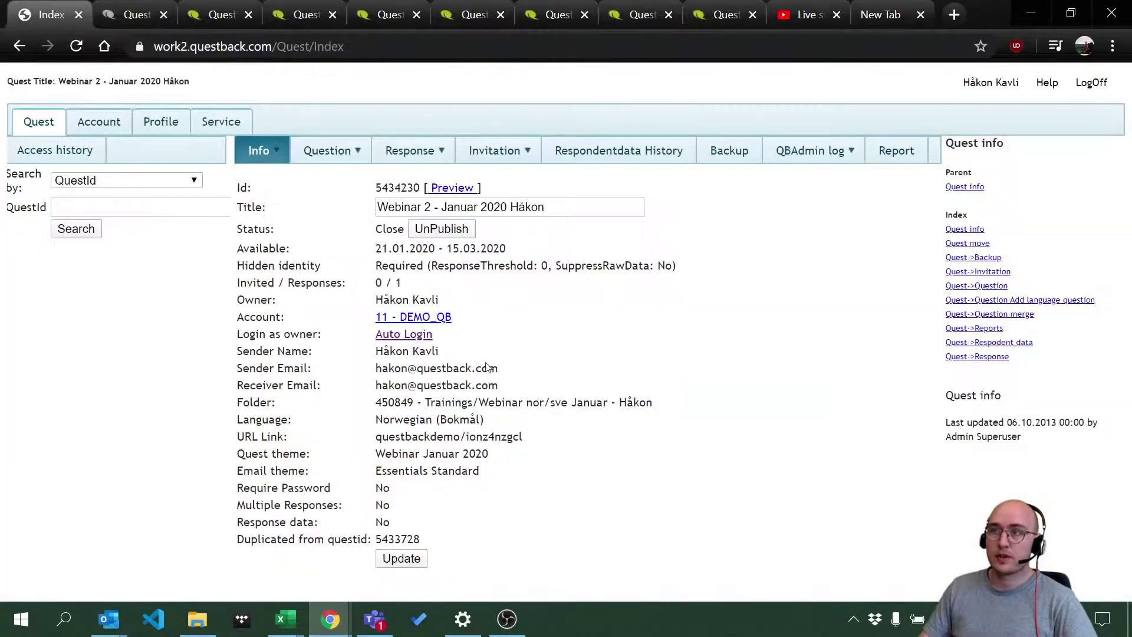
{"action": "left_click", "coordinate": [420, 336]}
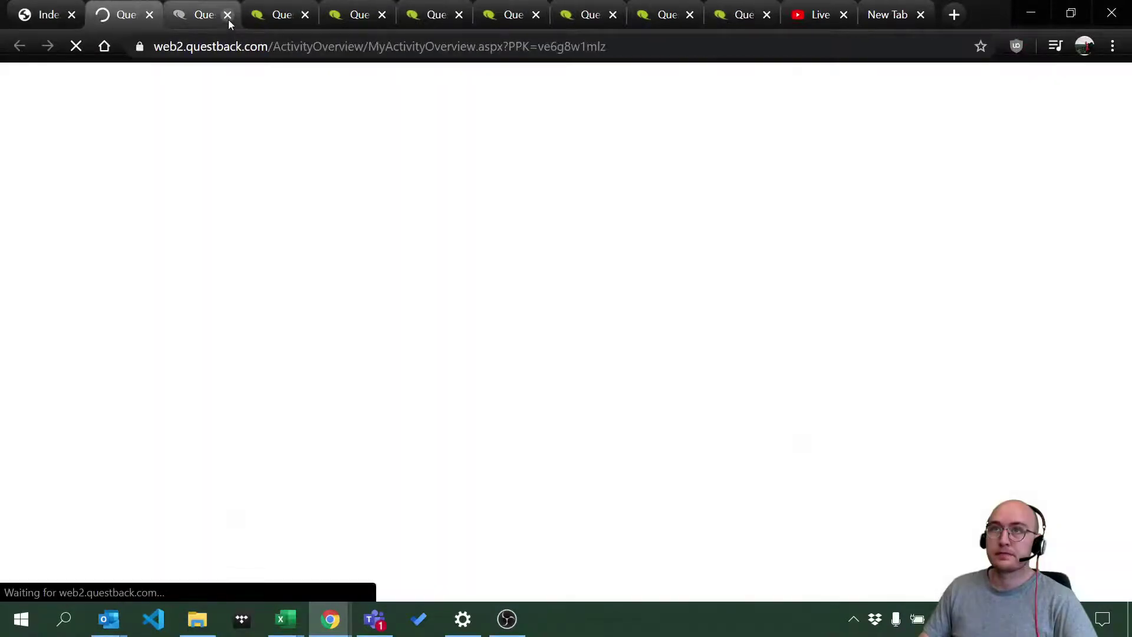
Close all the old Questback browser tabs, keeping the admin, new session and live-streaming tabs.
{"action": "left_click", "coordinate": [228, 19]}
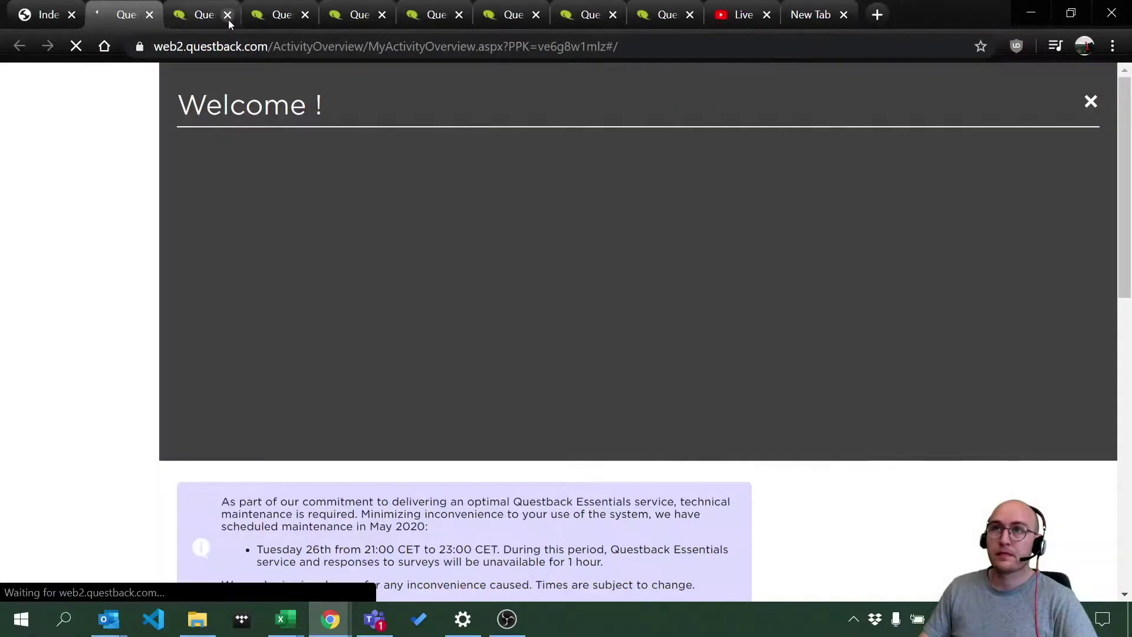
{"action": "left_click", "coordinate": [228, 20]}
{"action": "left_click", "coordinate": [228, 20]}
{"action": "left_click", "coordinate": [228, 19]}
{"action": "middle_click", "coordinate": [228, 20]}
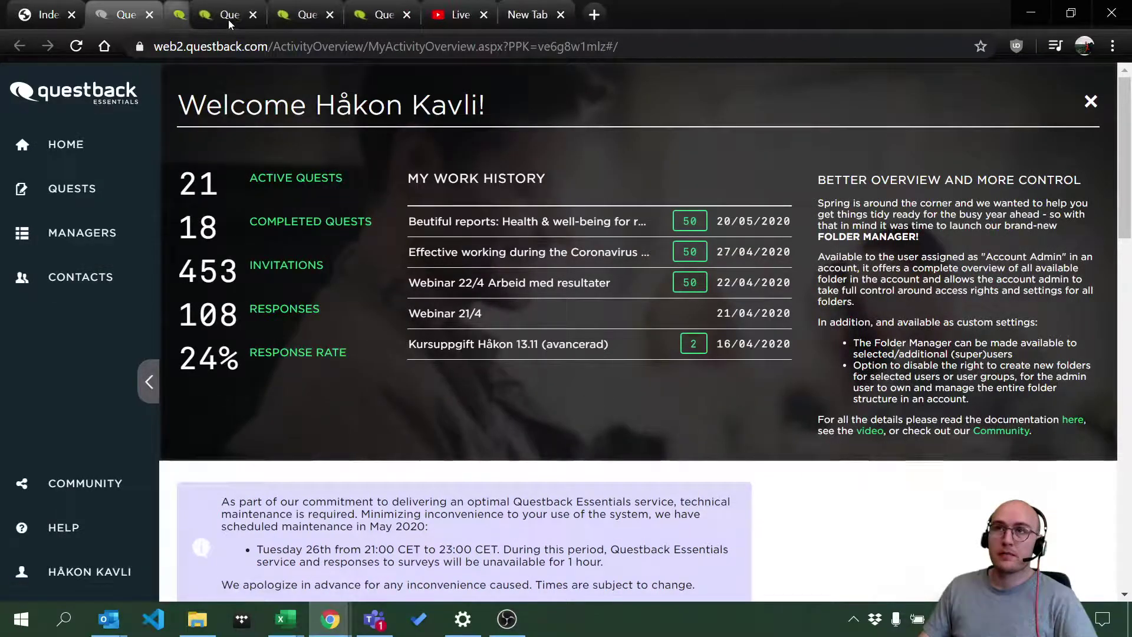
{"action": "middle_click", "coordinate": [228, 20]}
{"action": "middle_click", "coordinate": [228, 20]}
{"action": "middle_click", "coordinate": [229, 20]}
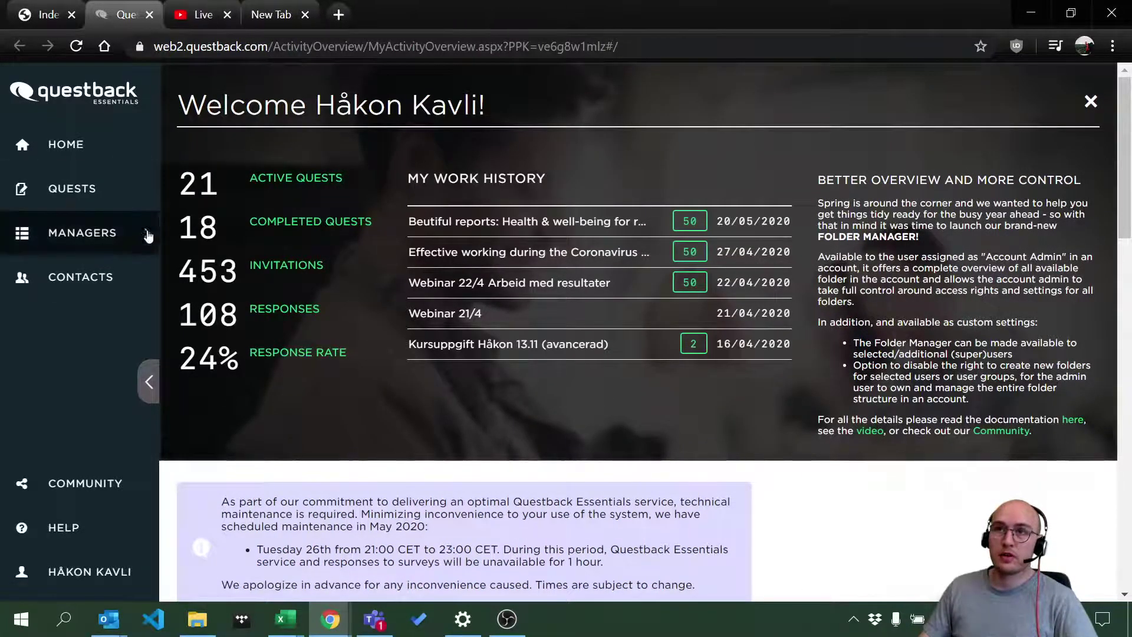
Open Main report 2020 of the "Beutiful reports" health and well-being quest and examine the Mindset chart.
{"action": "left_click", "coordinate": [554, 229]}
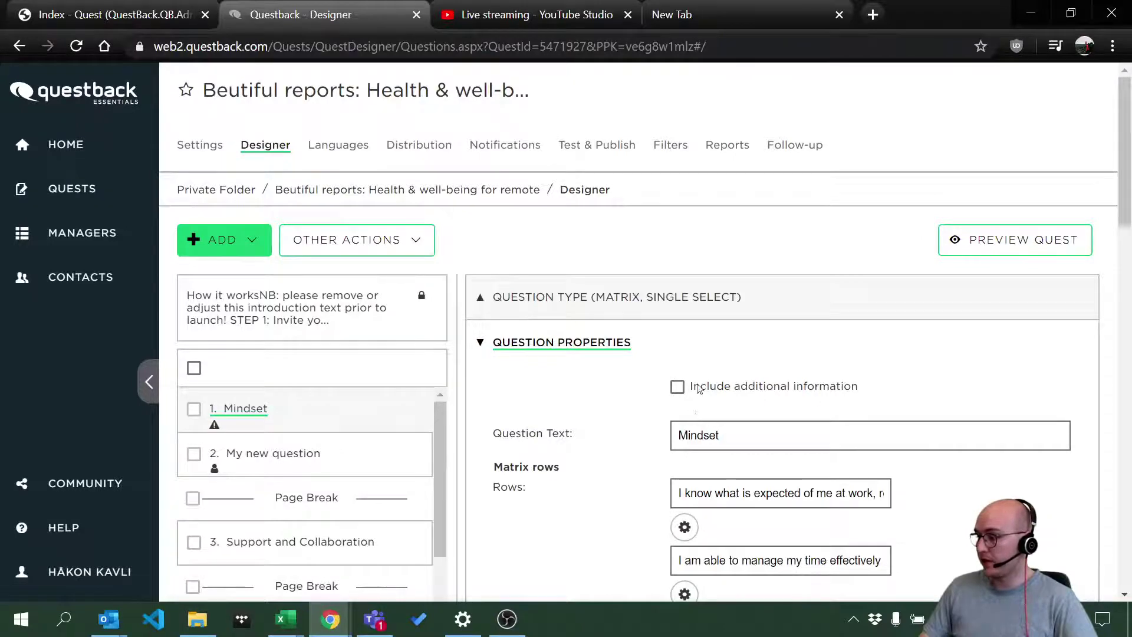
{"action": "left_click", "coordinate": [728, 152]}
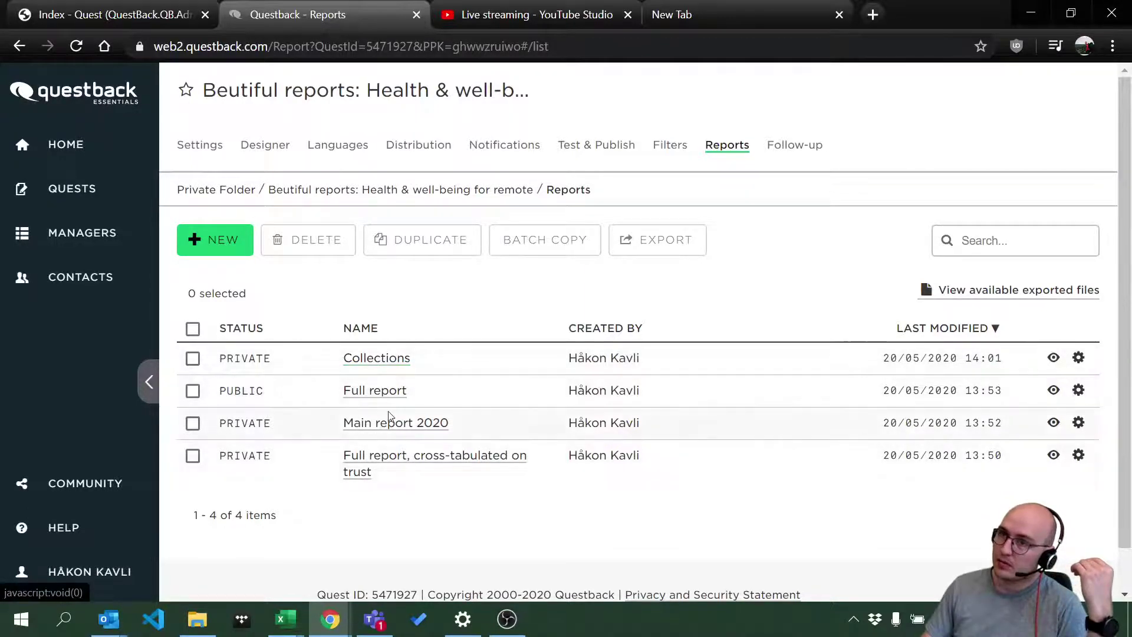
{"action": "left_click", "coordinate": [380, 424]}
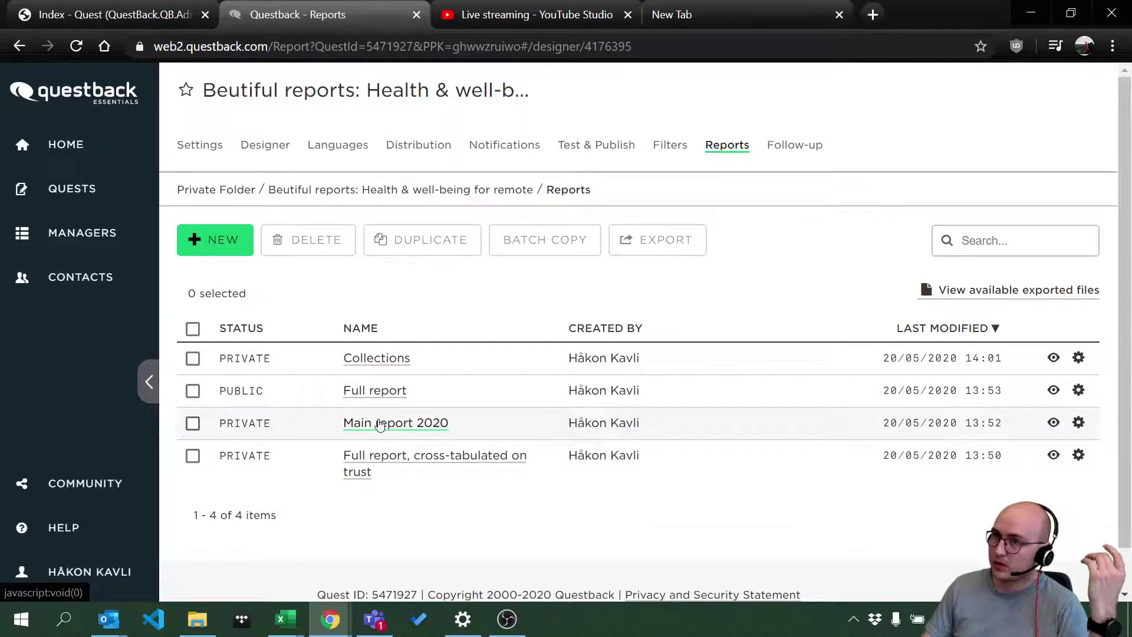
{"action": "scroll", "coordinate": [298, 411], "scroll_direction": "down", "scroll_amount": 1}
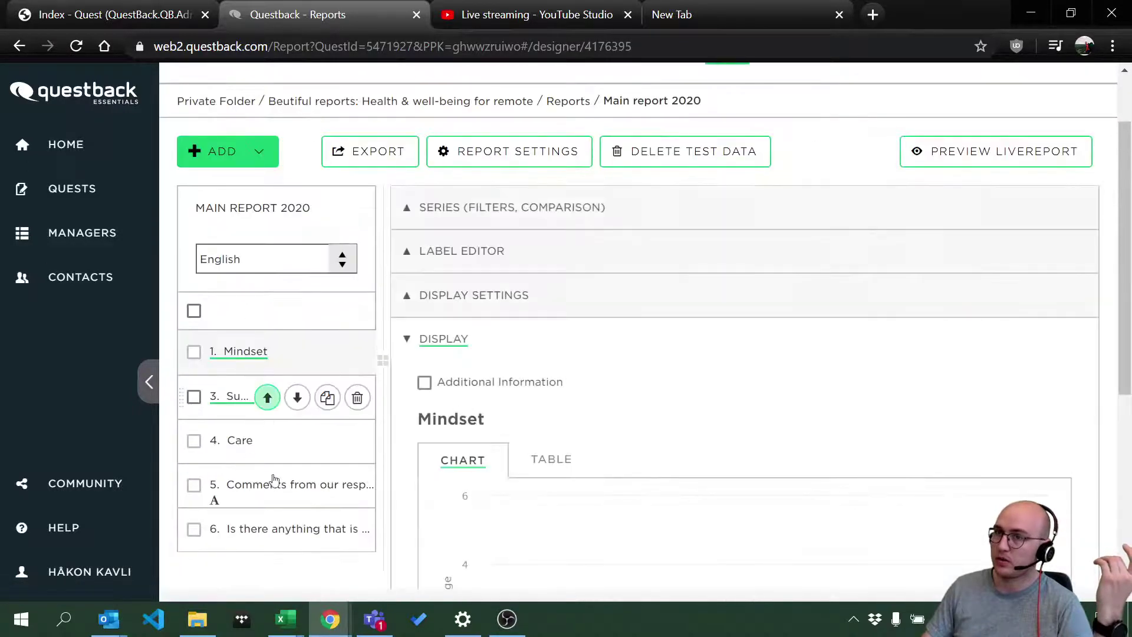
{"action": "scroll", "coordinate": [665, 222], "scroll_direction": "up", "scroll_amount": 1}
{"action": "scroll", "coordinate": [665, 222], "scroll_direction": "up", "scroll_amount": 2}
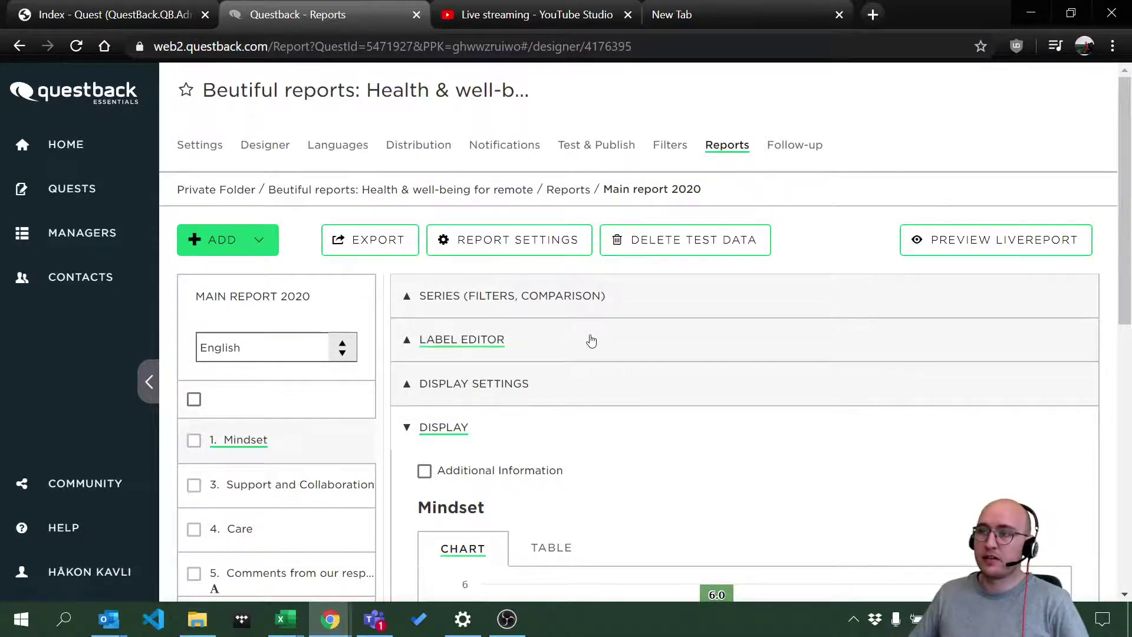
{"action": "scroll", "coordinate": [589, 340], "scroll_direction": "down", "scroll_amount": 5}
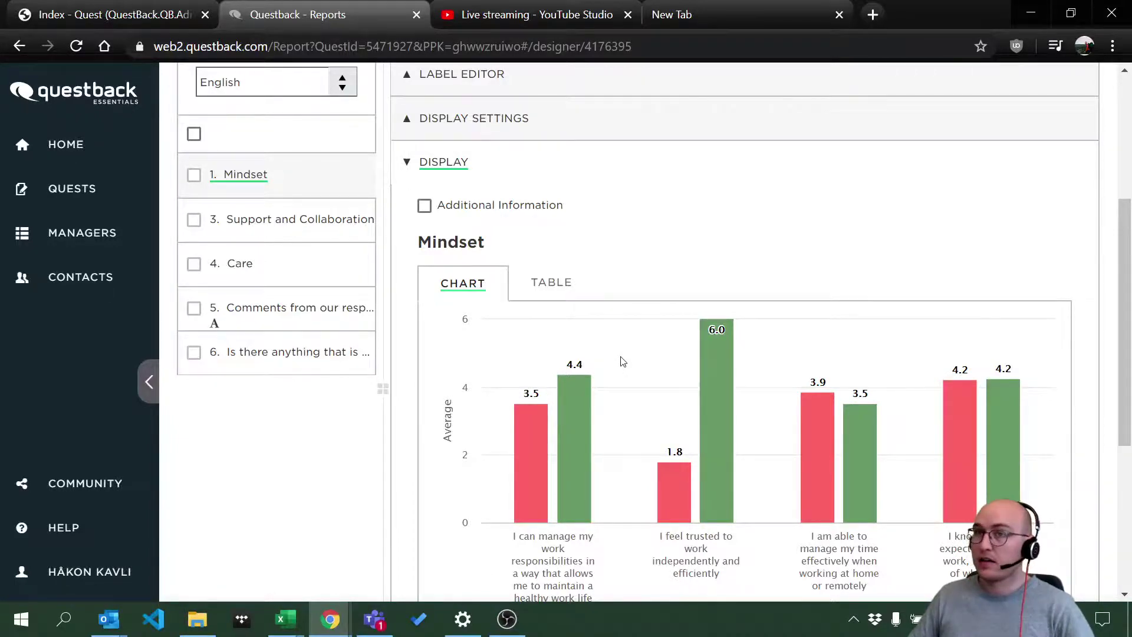
{"action": "scroll", "coordinate": [702, 404], "scroll_direction": "up", "scroll_amount": 5}
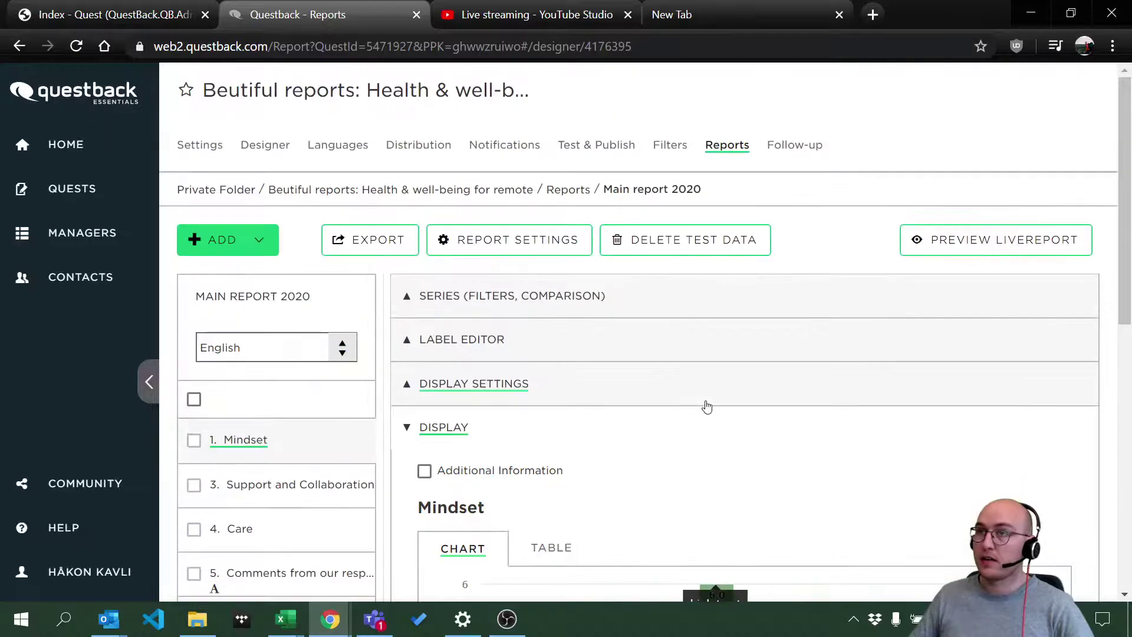
Review the language and viewer filter options in Main report 2020's settings, leaving them as they are.
{"action": "left_click", "coordinate": [500, 252]}
{"action": "scroll", "coordinate": [480, 454], "scroll_direction": "down", "scroll_amount": 3}
{"action": "scroll", "coordinate": [480, 454], "scroll_direction": "down", "scroll_amount": 5}
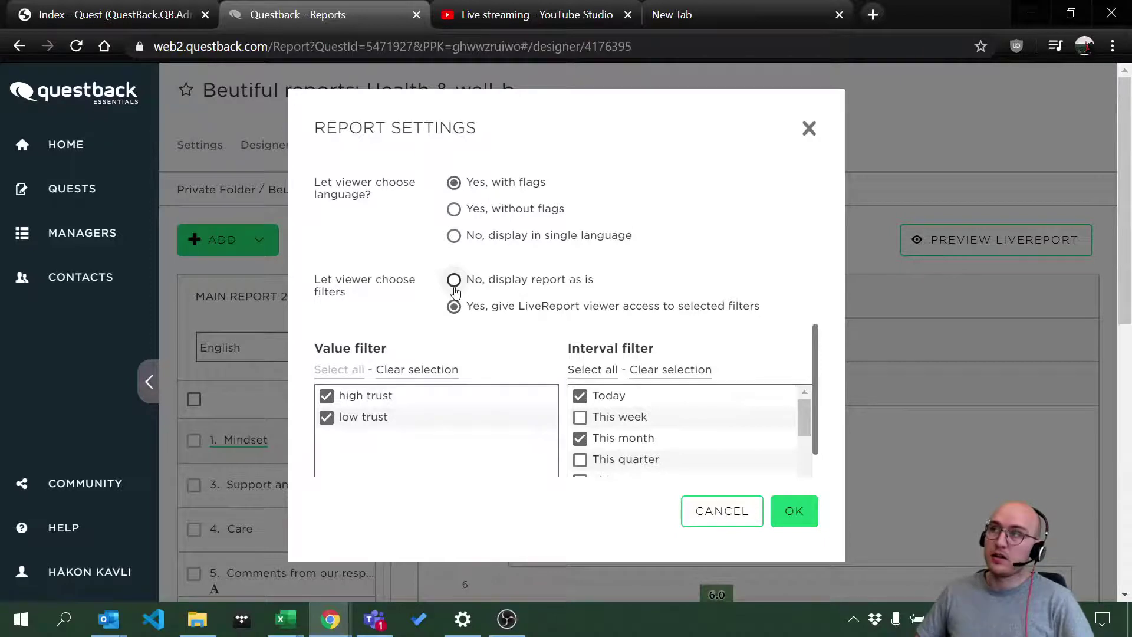
{"action": "left_click", "coordinate": [808, 129]}
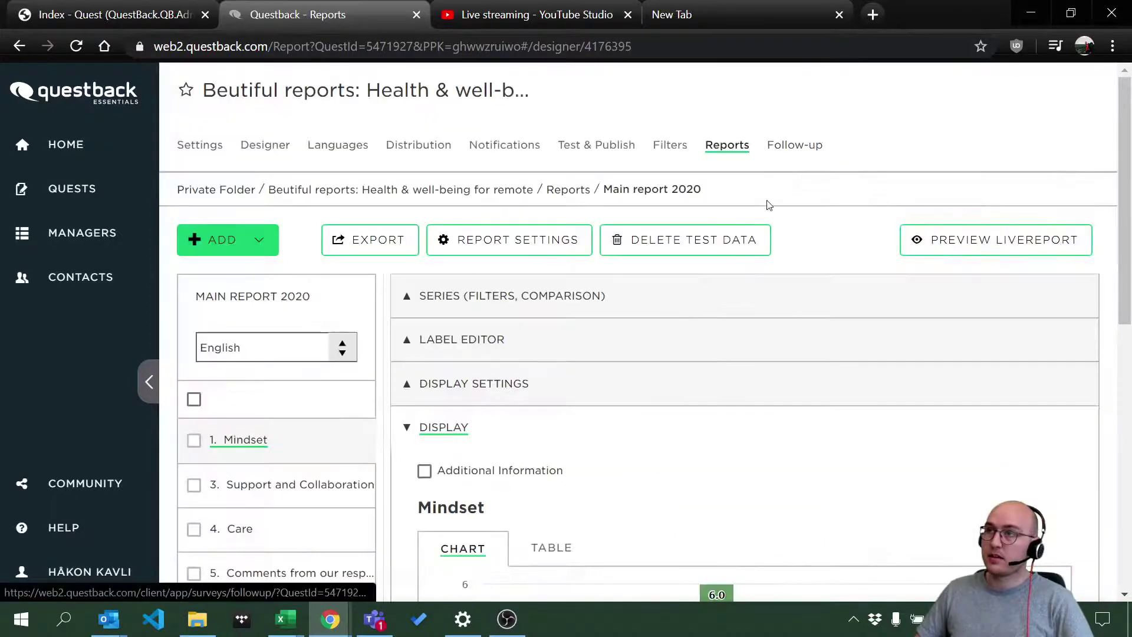
Open the Collections report and examine the average chart of the main-questions collection.
{"action": "left_click", "coordinate": [718, 149]}
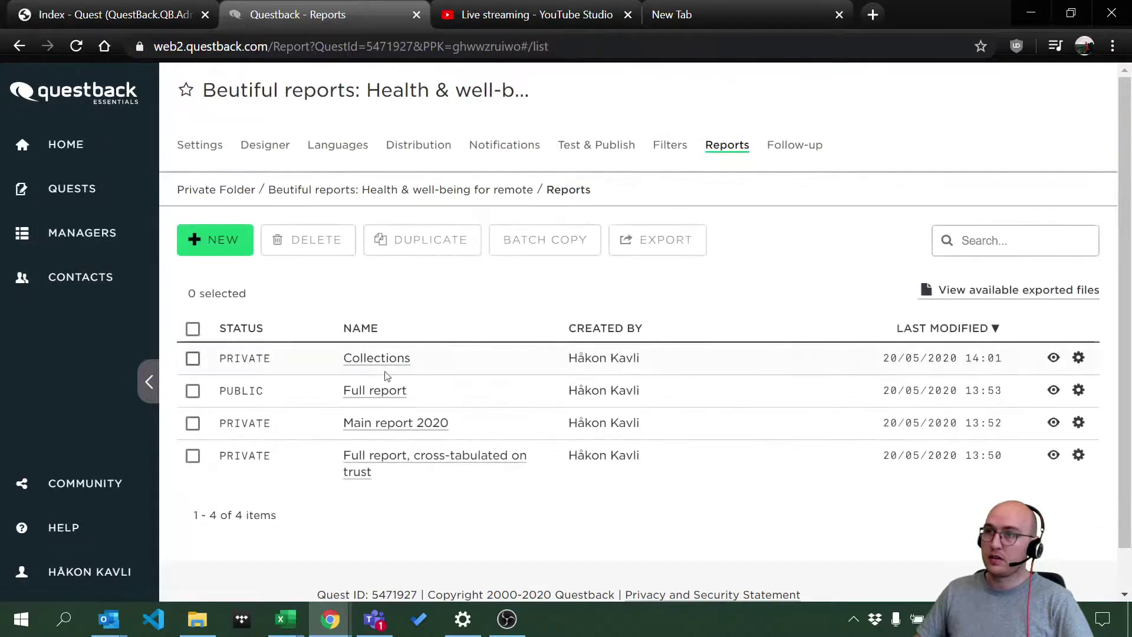
{"action": "left_click", "coordinate": [382, 361]}
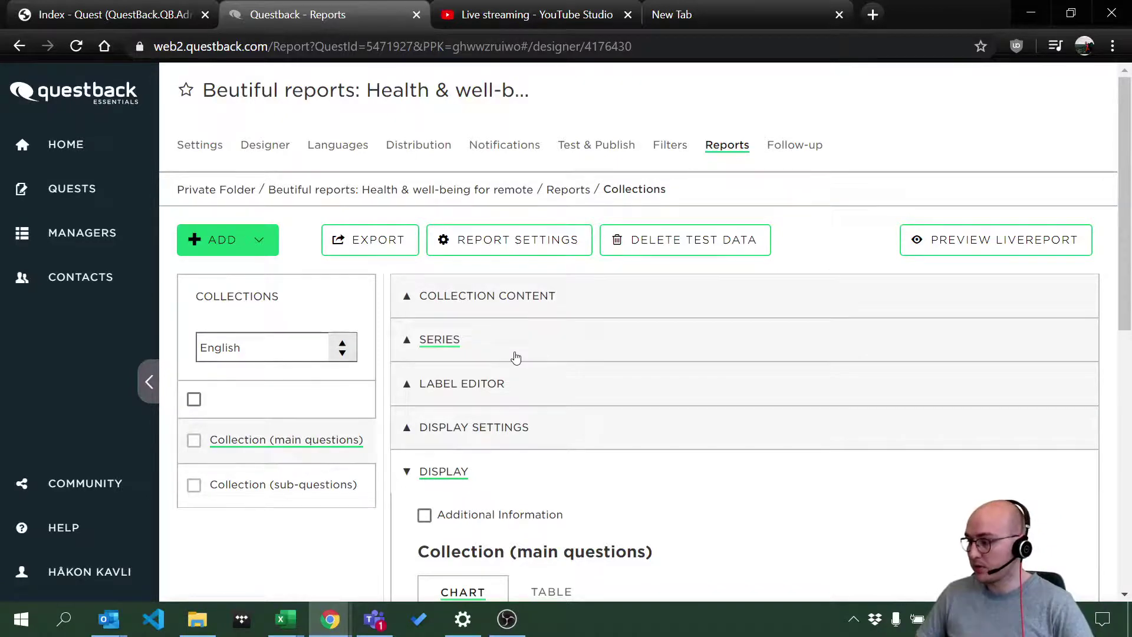
{"action": "scroll", "coordinate": [516, 357], "scroll_direction": "down", "scroll_amount": 5}
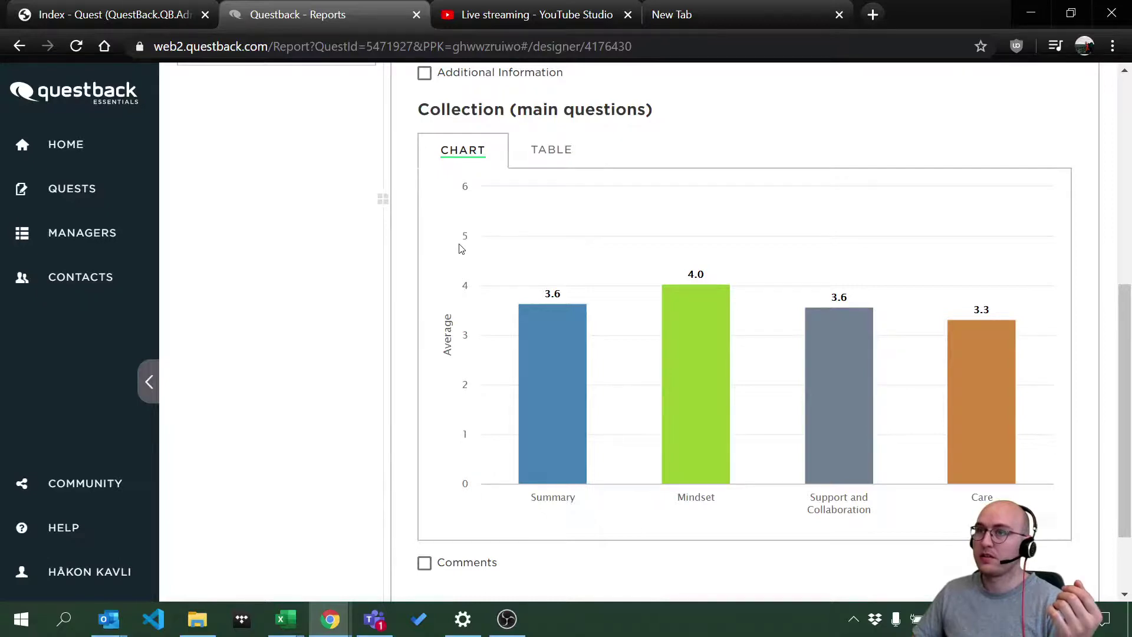
{"action": "scroll", "coordinate": [462, 249], "scroll_direction": "down", "scroll_amount": 2}
{"action": "scroll", "coordinate": [530, 336], "scroll_direction": "up", "scroll_amount": 8}
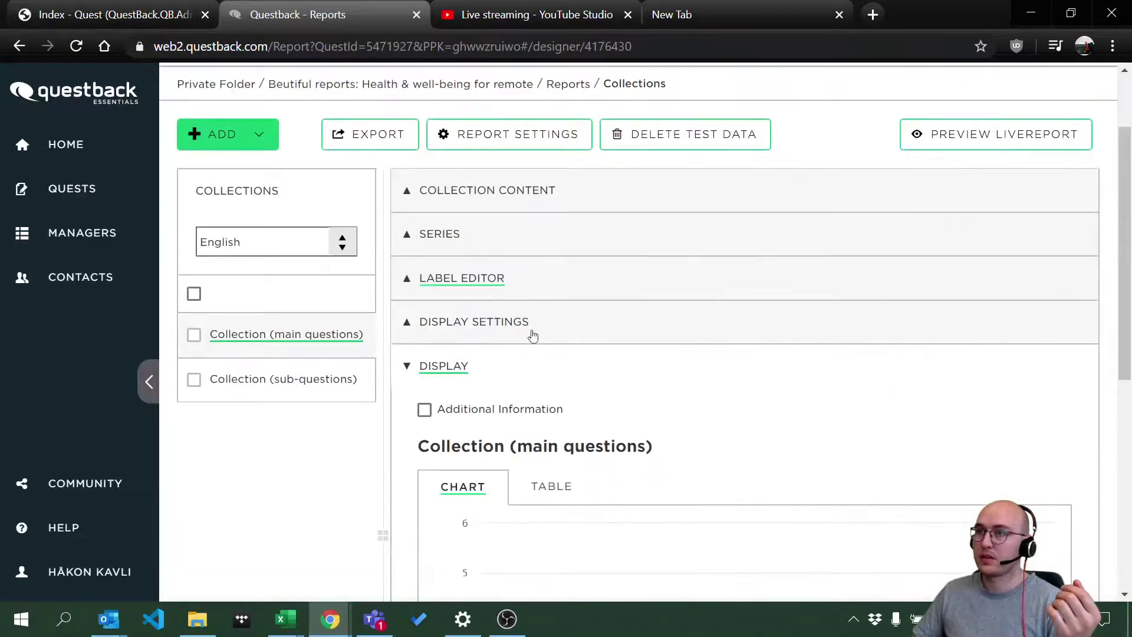
Examine the average, median, standard deviation and answered count for every statement in the sub-questions collection table.
{"action": "left_click", "coordinate": [258, 380]}
{"action": "scroll", "coordinate": [566, 484], "scroll_direction": "down", "scroll_amount": 4}
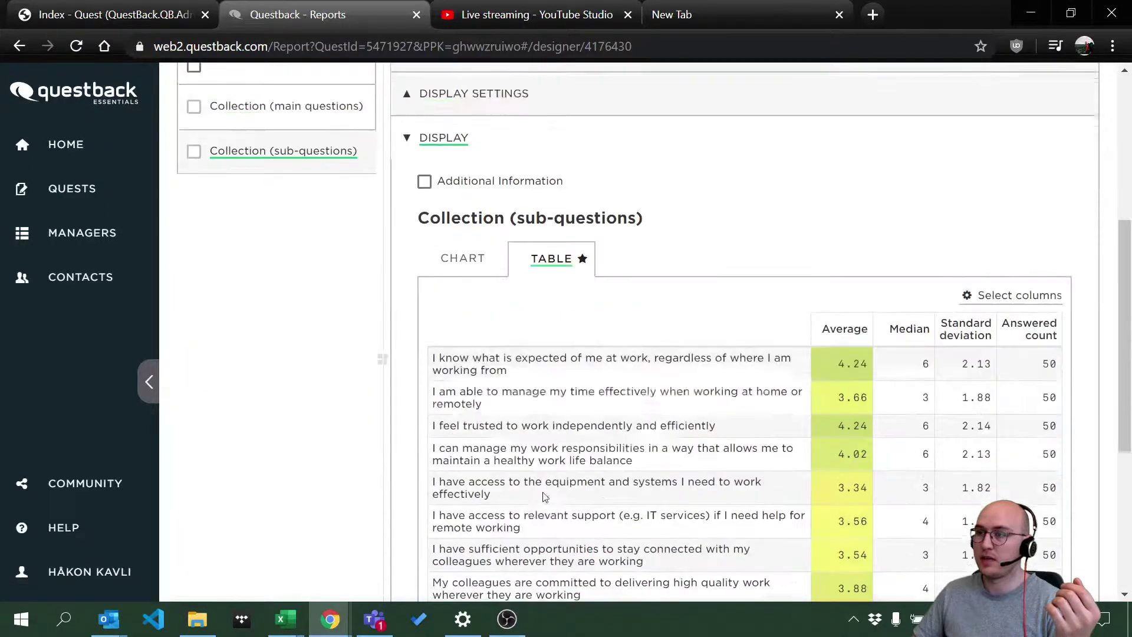
{"action": "scroll", "coordinate": [544, 497], "scroll_direction": "down", "scroll_amount": 1}
{"action": "scroll", "coordinate": [941, 491], "scroll_direction": "down", "scroll_amount": 3}
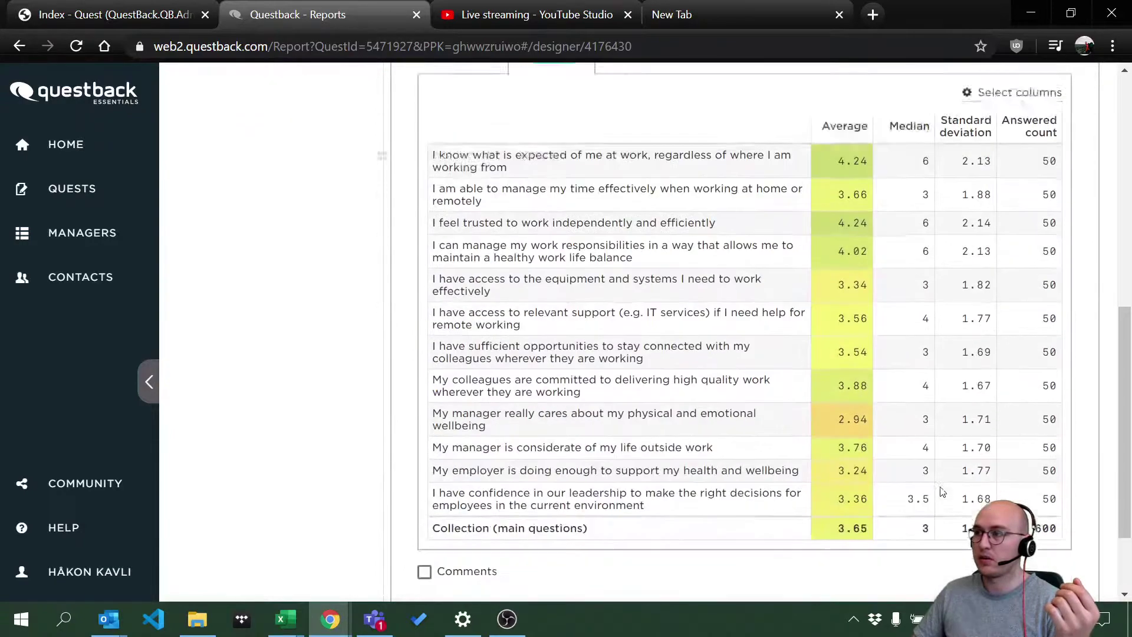
{"action": "scroll", "coordinate": [942, 491], "scroll_direction": "down", "scroll_amount": 2}
{"action": "scroll", "coordinate": [896, 339], "scroll_direction": "up", "scroll_amount": 5}
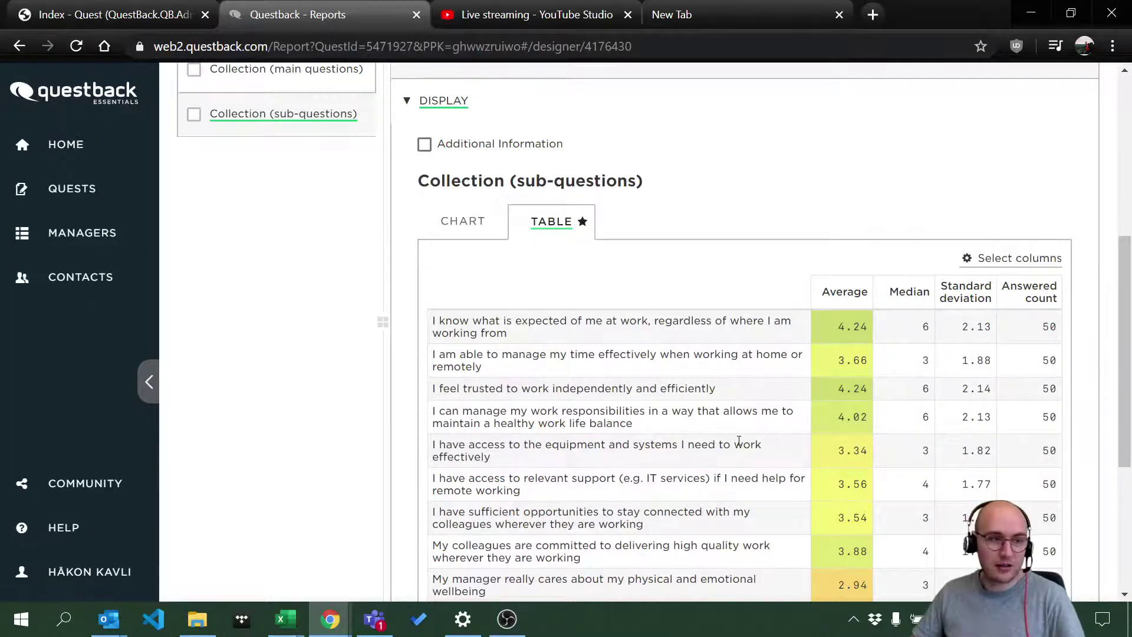
{"action": "scroll", "coordinate": [677, 440], "scroll_direction": "down", "scroll_amount": 2}
{"action": "scroll", "coordinate": [754, 419], "scroll_direction": "down", "scroll_amount": 3}
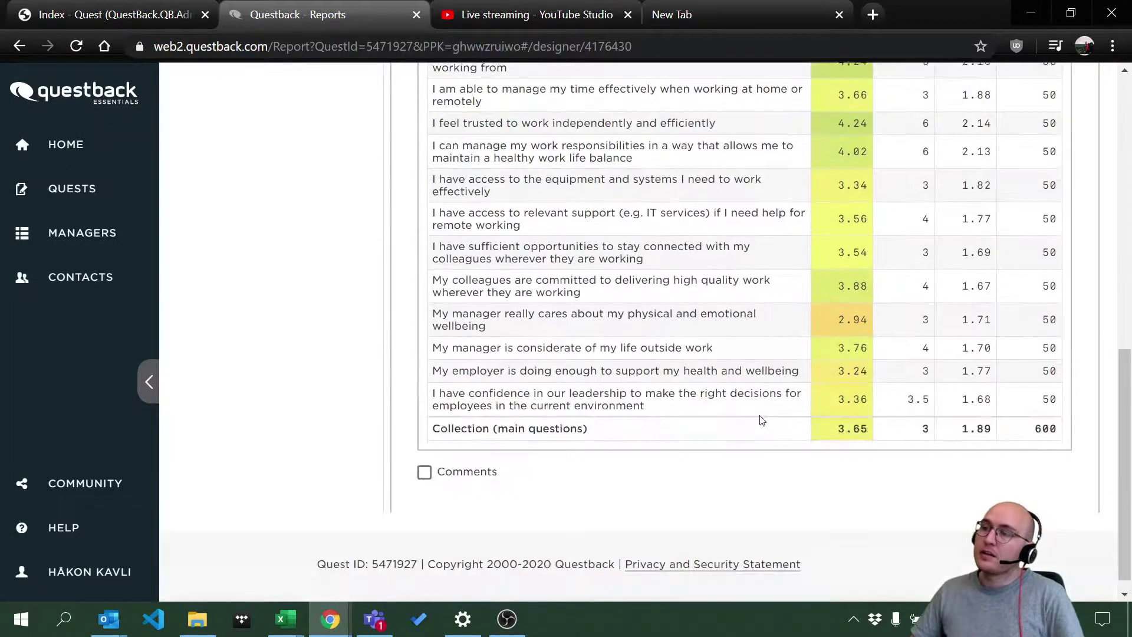
{"action": "scroll", "coordinate": [743, 417], "scroll_direction": "up", "scroll_amount": 5}
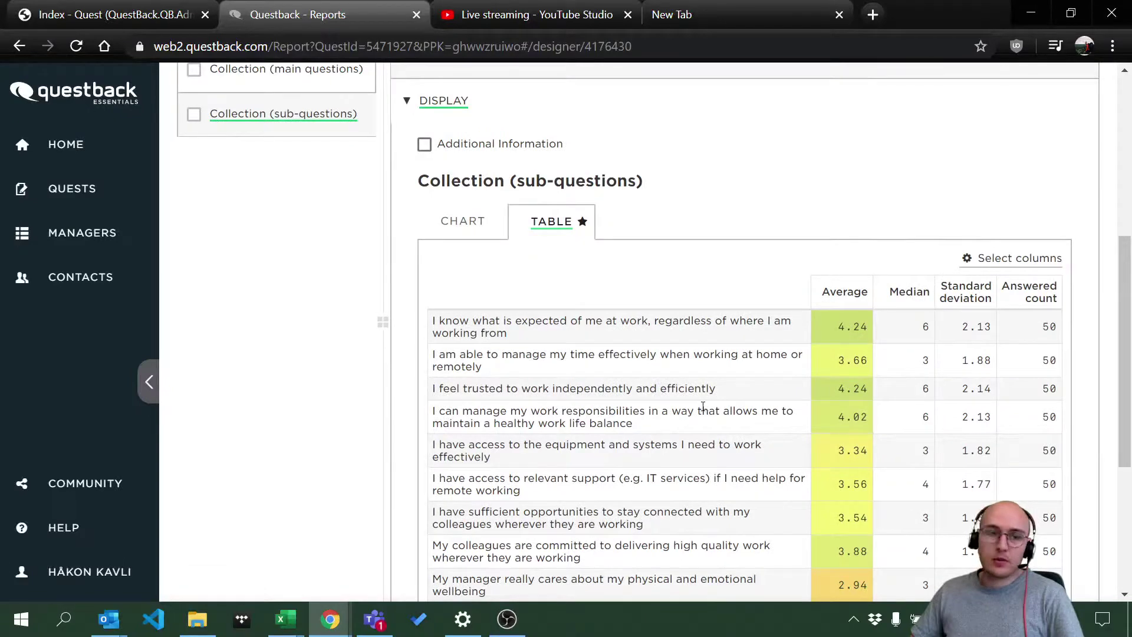
Check the live stream dashboard in YouTube Studio and return to the Collections report.
{"action": "scroll", "coordinate": [703, 407], "scroll_direction": "up", "scroll_amount": 2}
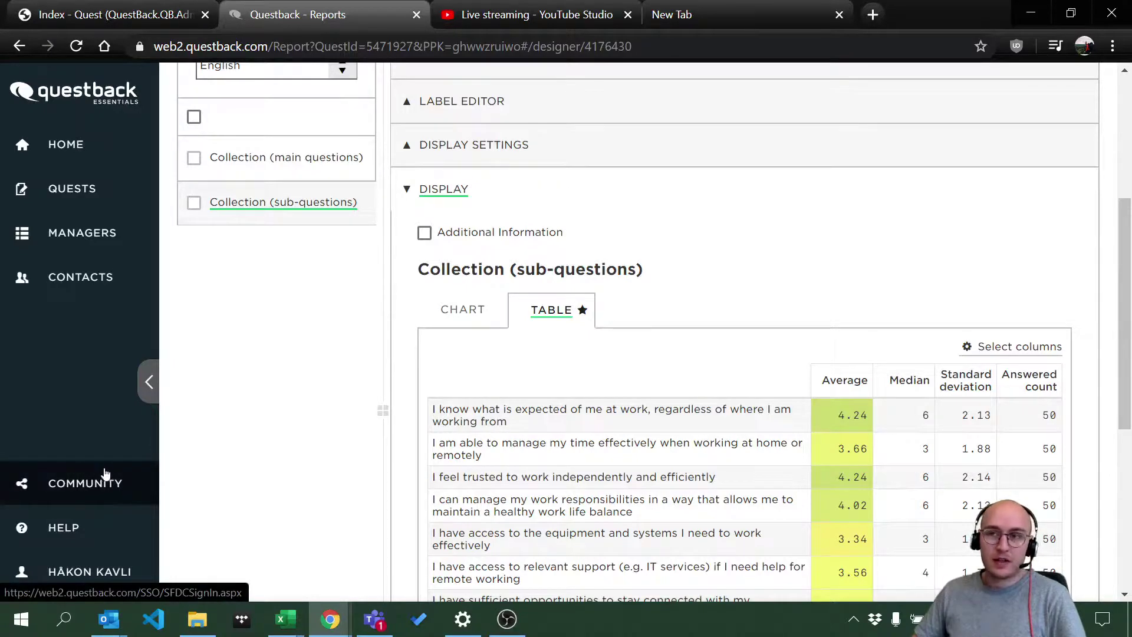
{"action": "left_click", "coordinate": [519, 7]}
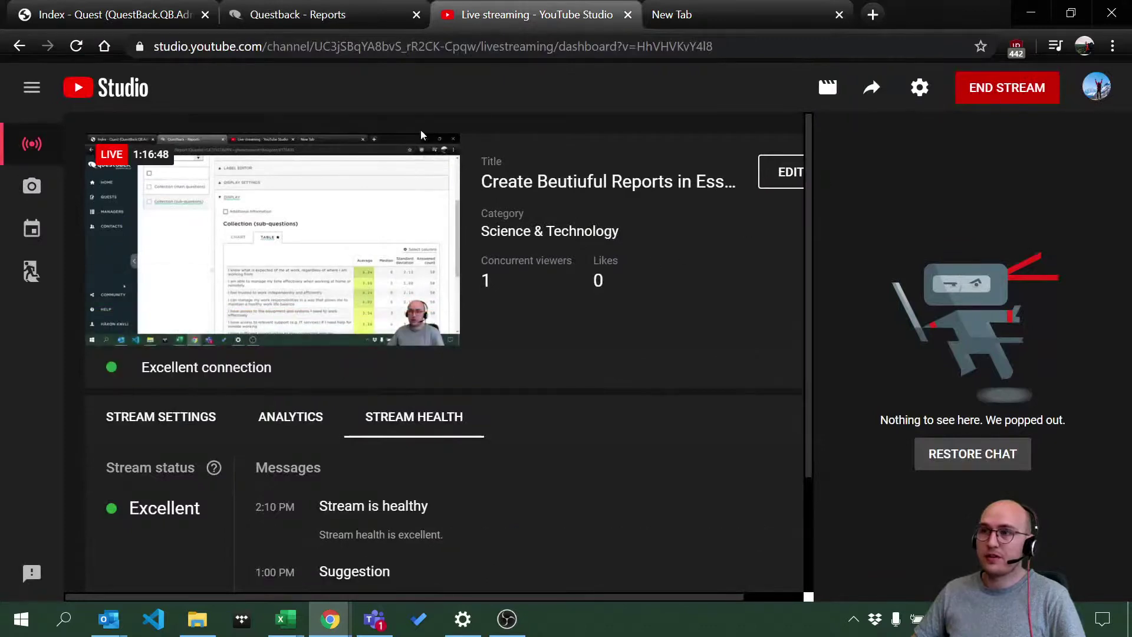
{"action": "left_click", "coordinate": [297, 13]}
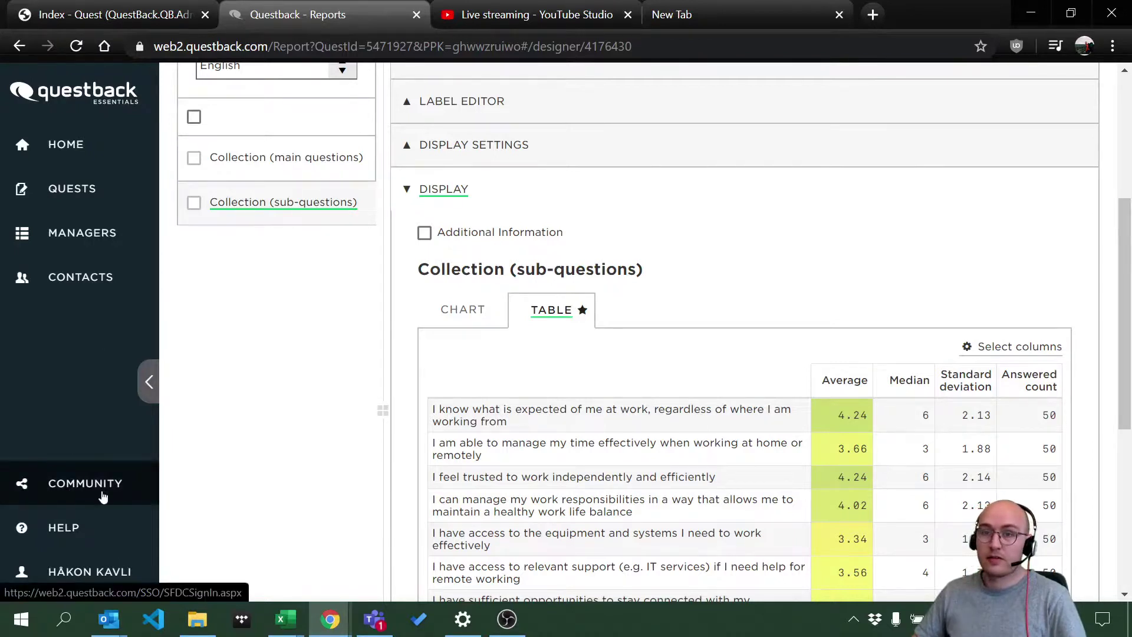
Open the public version of the Questback Community and look over its Essentials forum, trainings, FAQ and tutorial topics.
{"action": "left_click", "coordinate": [73, 490]}
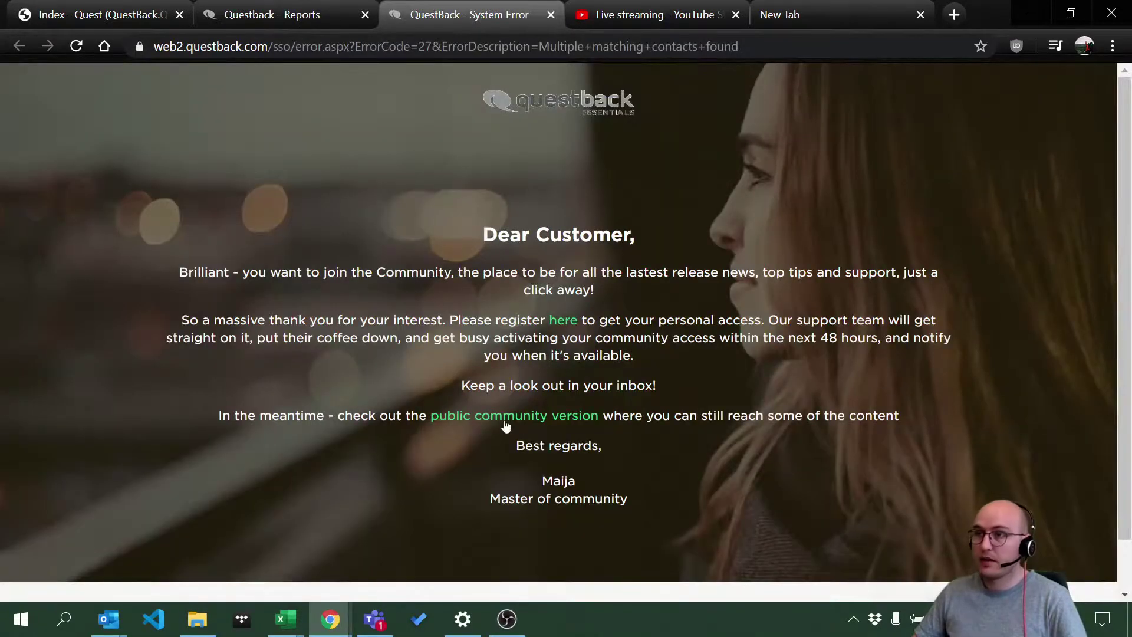
{"action": "left_click", "coordinate": [507, 415]}
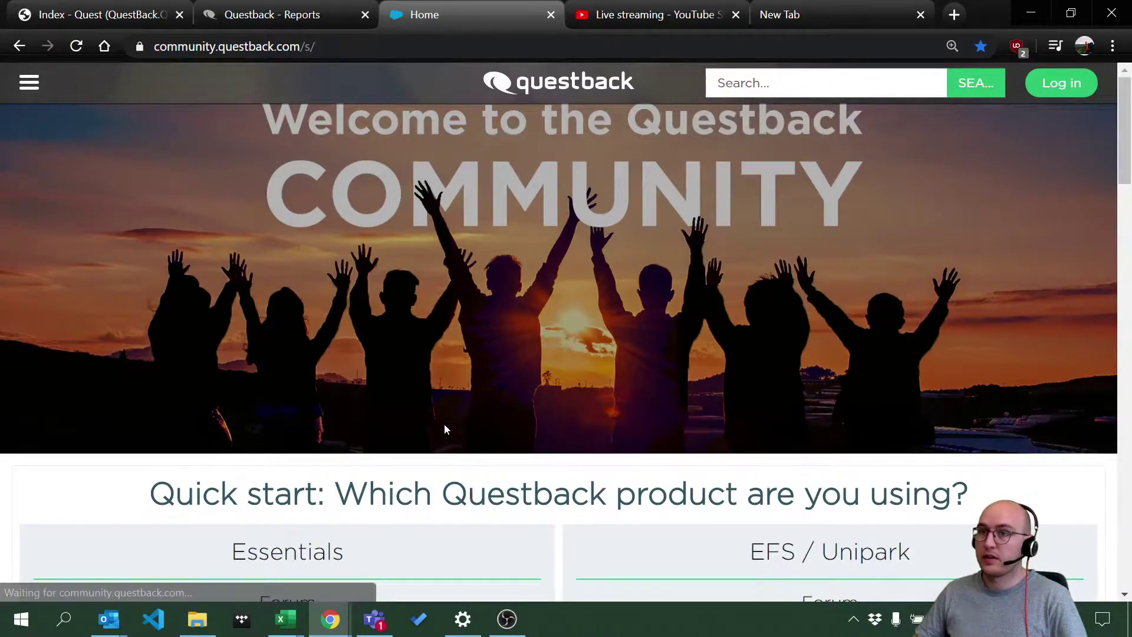
{"action": "scroll", "coordinate": [444, 429], "scroll_direction": "down", "scroll_amount": 3}
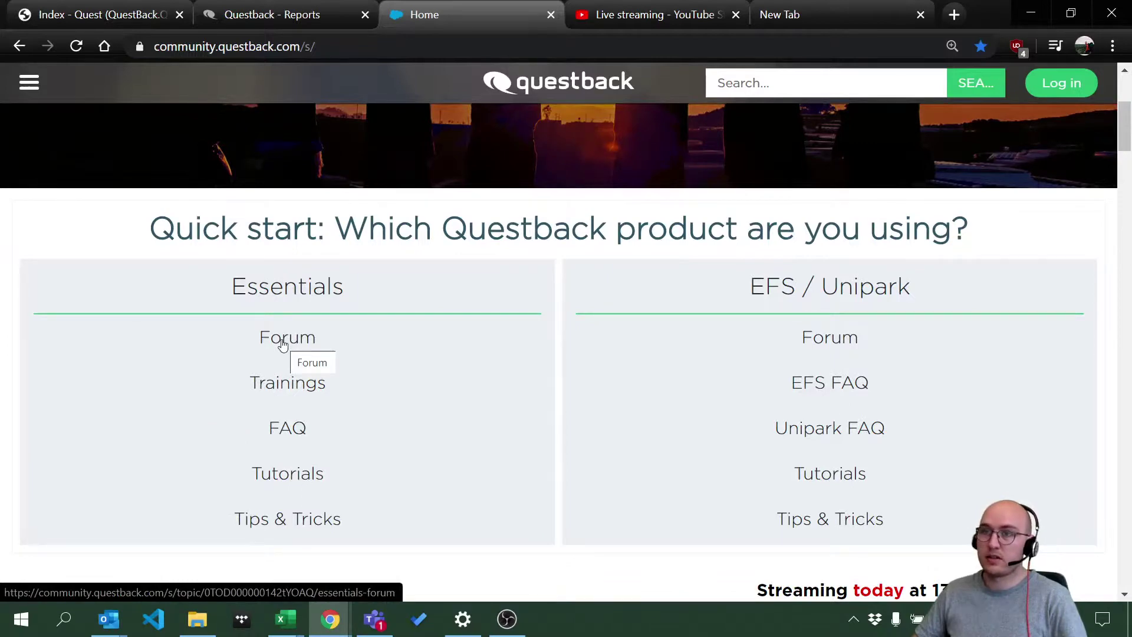
{"action": "scroll", "coordinate": [298, 378], "scroll_direction": "down", "scroll_amount": 3}
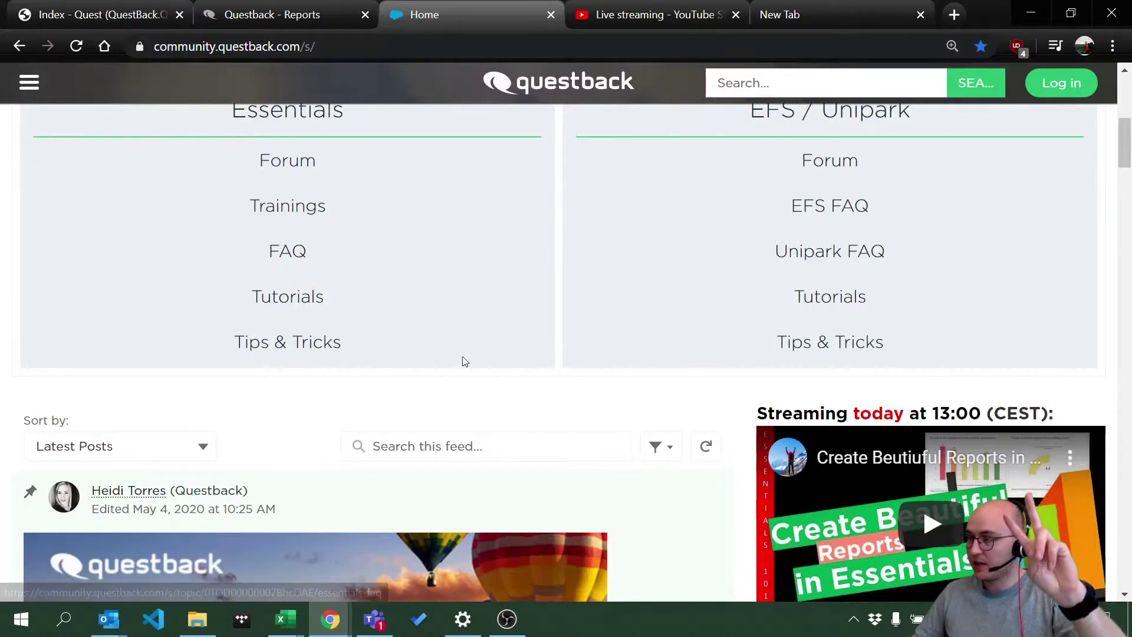
Switch to YouTube Studio, pause the stream preview and end the live stream.
{"action": "left_click", "coordinate": [648, 13]}
{"action": "mouse_move", "coordinate": [114, 328]}
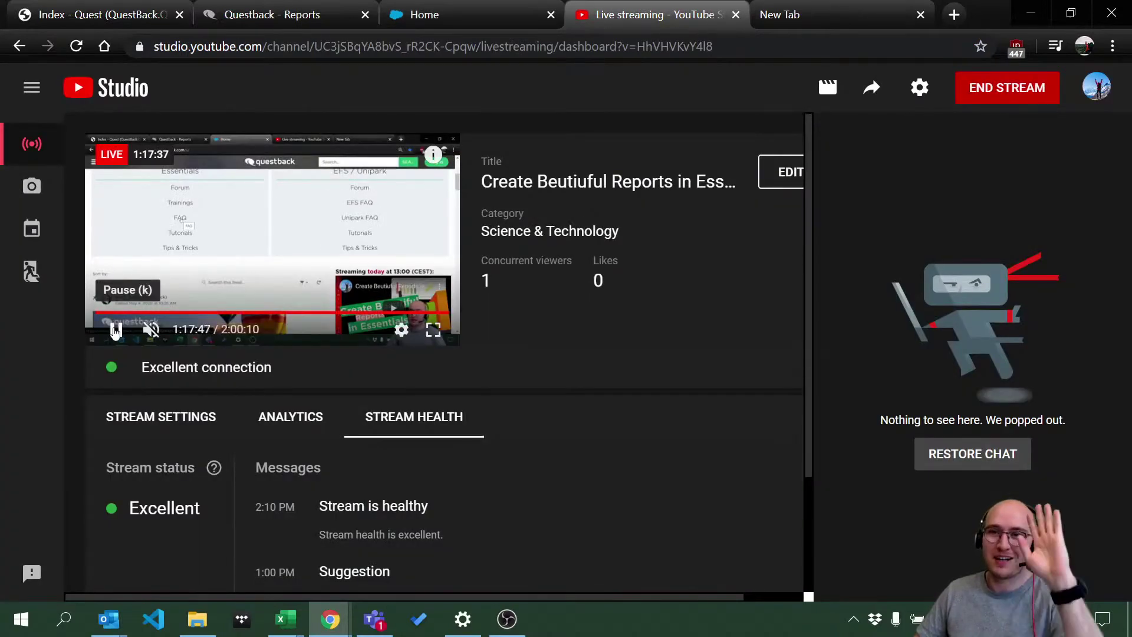
{"action": "left_click", "coordinate": [116, 330]}
{"action": "left_click", "coordinate": [996, 92]}
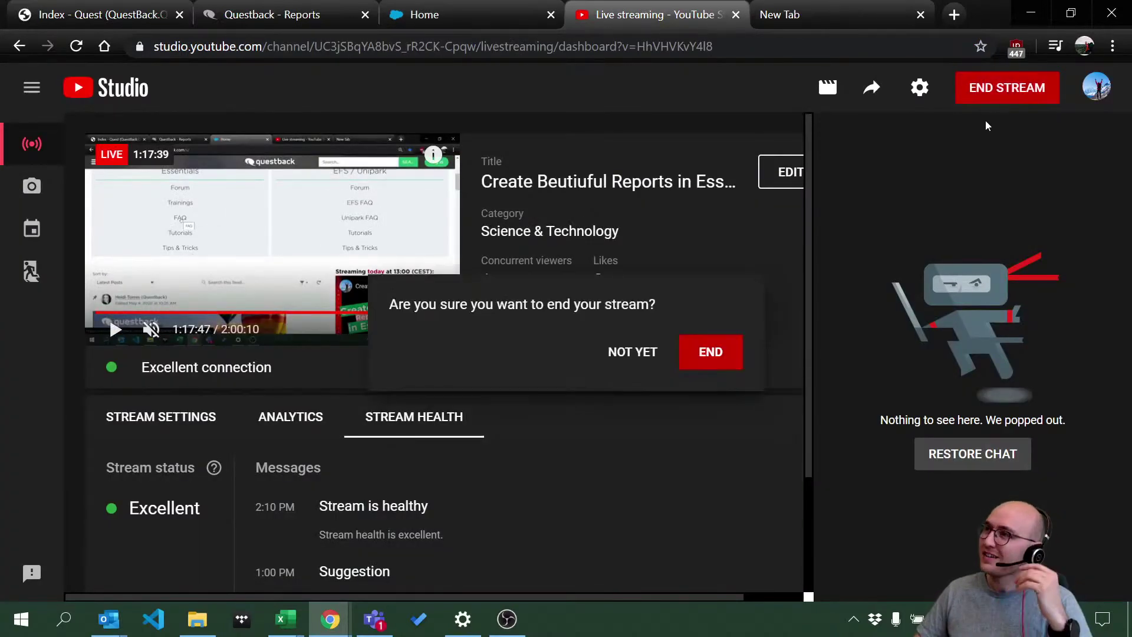
{"action": "left_click", "coordinate": [719, 344]}
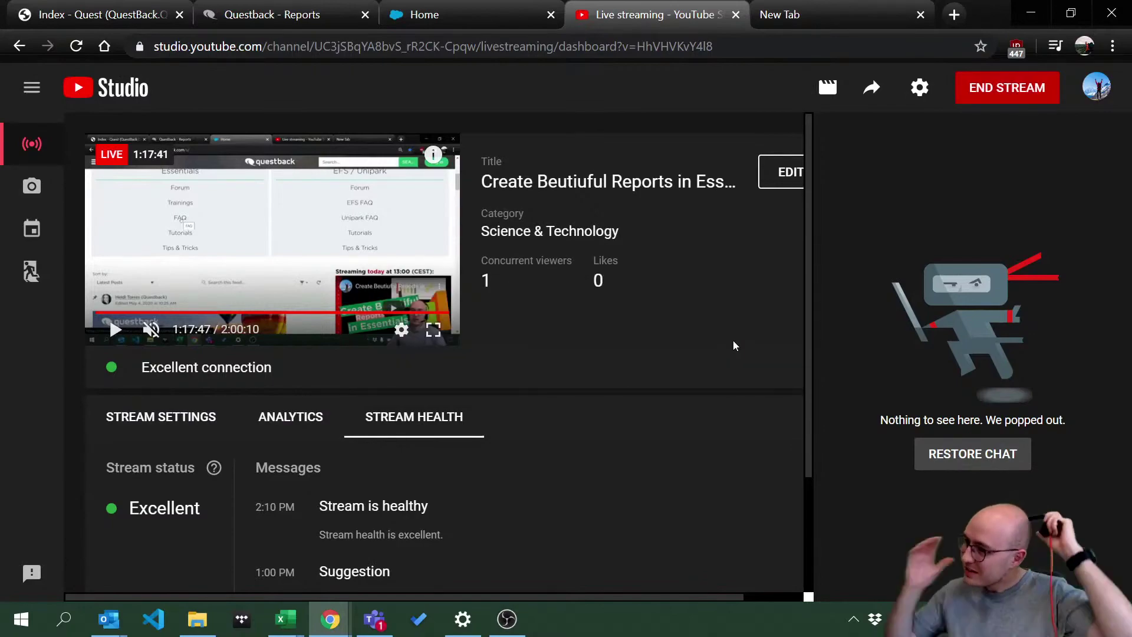